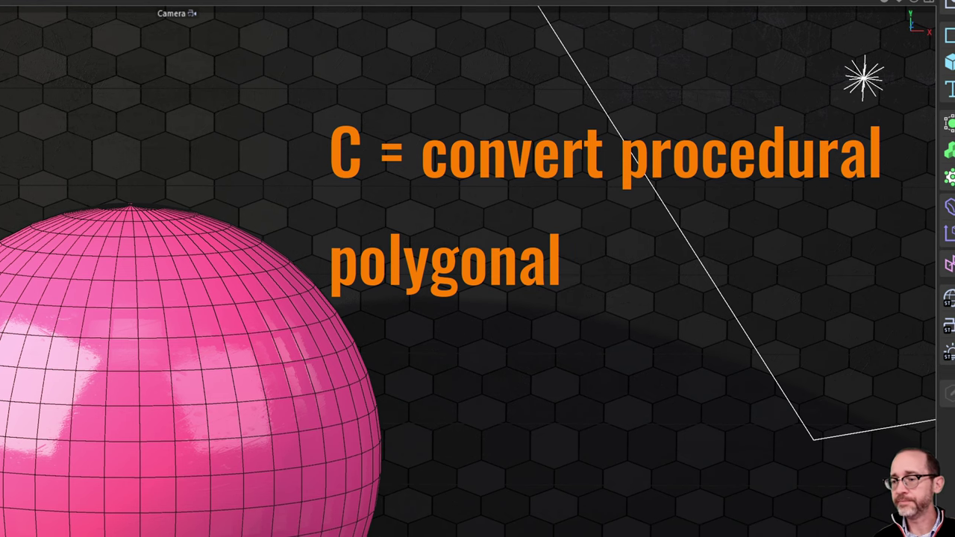
- Try converting the parametric sphere to an editable polygon object, and undo the conversion
mouse_move(579, 216)
left_mouse_down()
mouse_move(316, 209)
mouse_move(551, 336)
mouse_move(556, 227)
left_mouse_up()
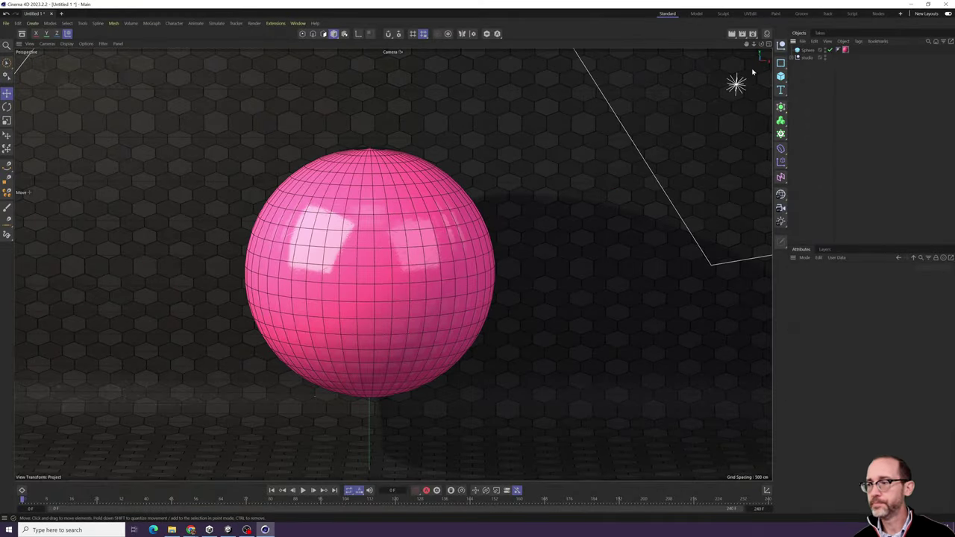
left_click(806, 51)
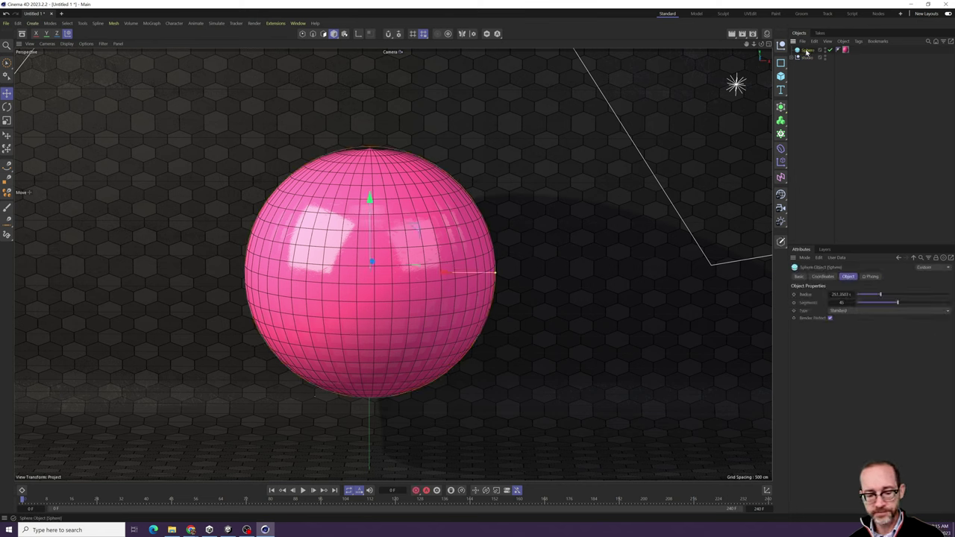
key("c")
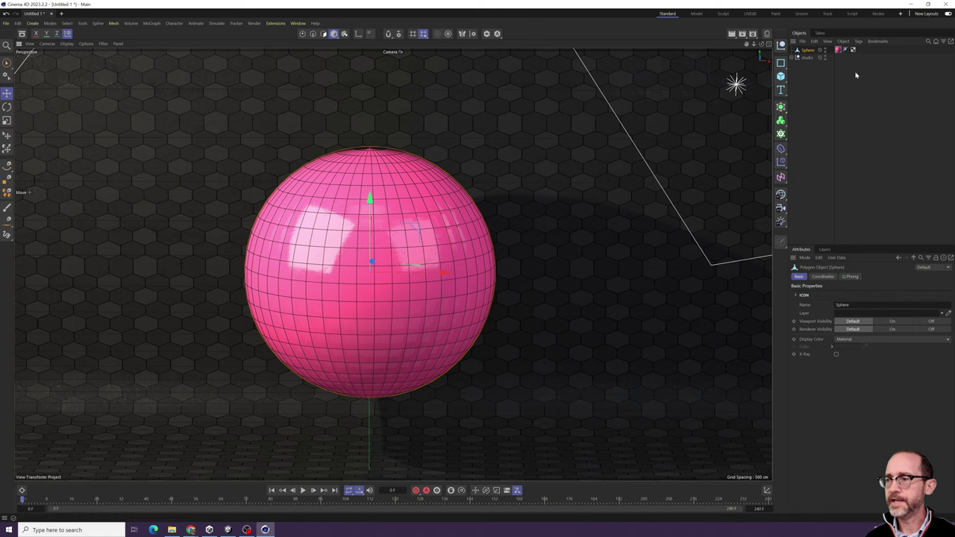
left_click(821, 75)
left_click(798, 52)
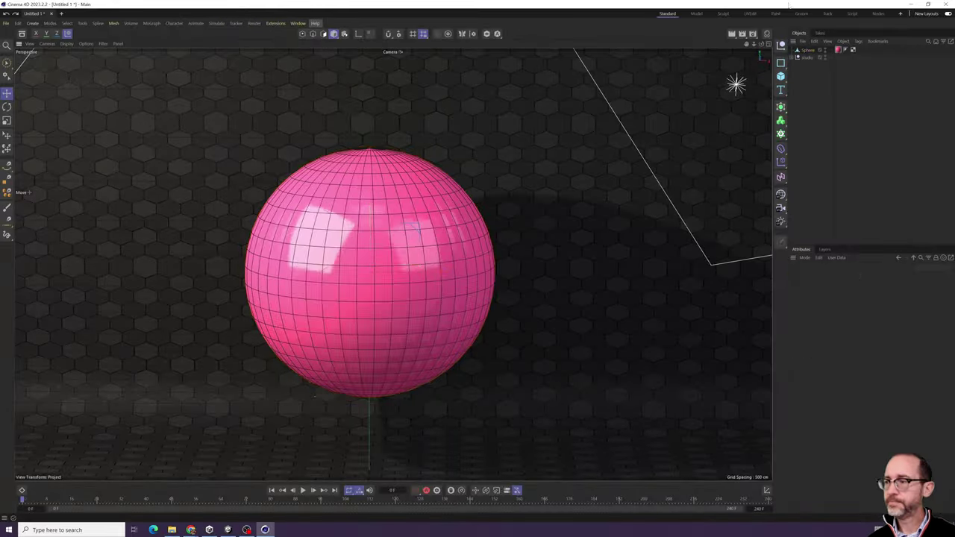
key("ctrl+z")
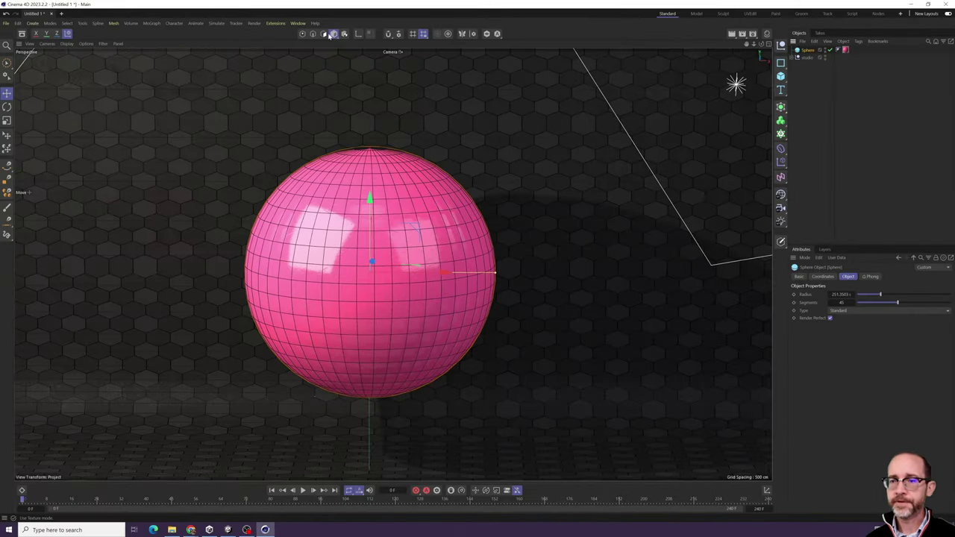
- Switch to polygon mode and convert the sphere to an editable polygon object, keeping it selected
left_click(324, 33)
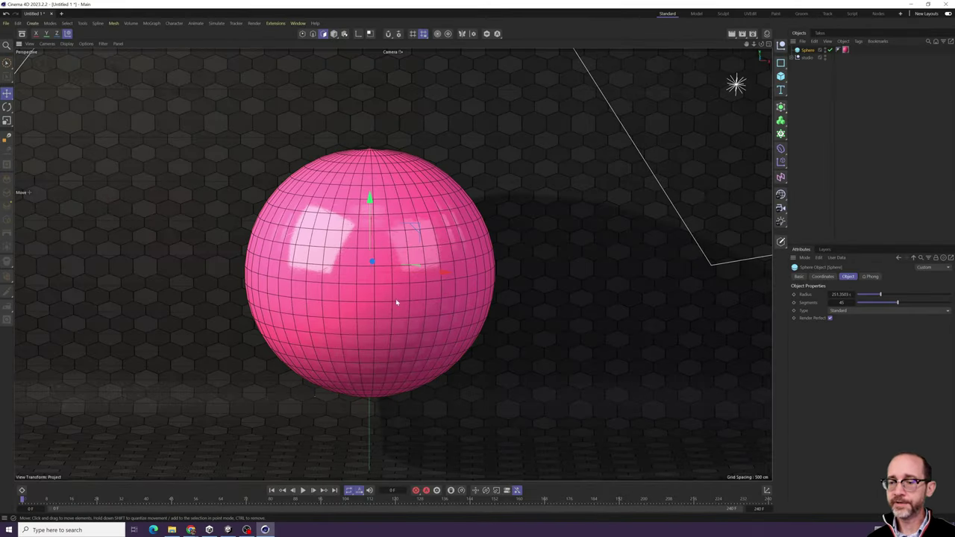
left_click_drag(358, 294, 361, 293)
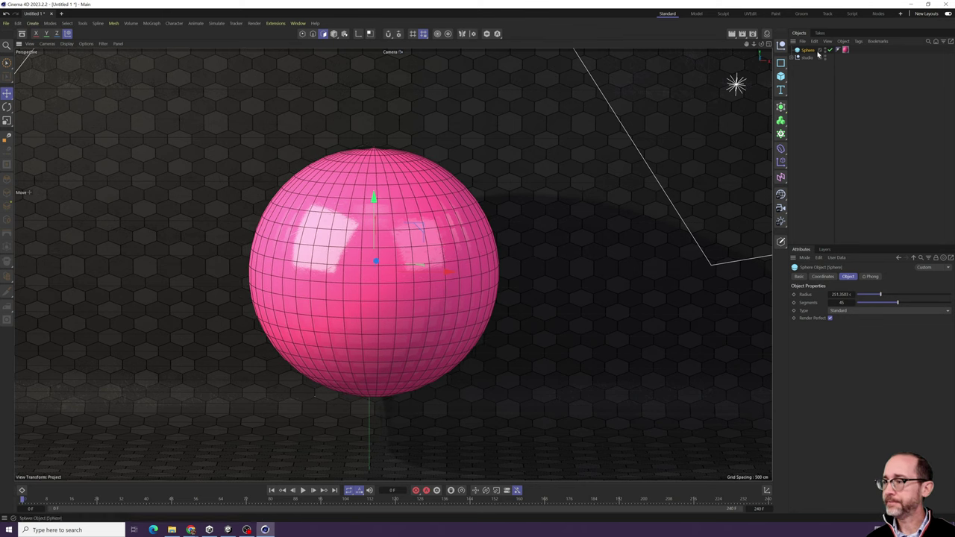
key("c")
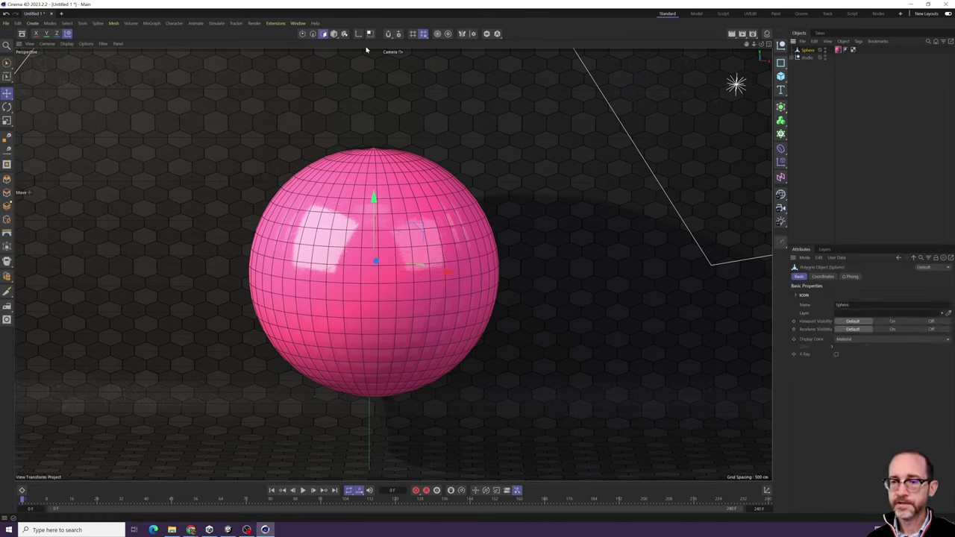
left_click(808, 66)
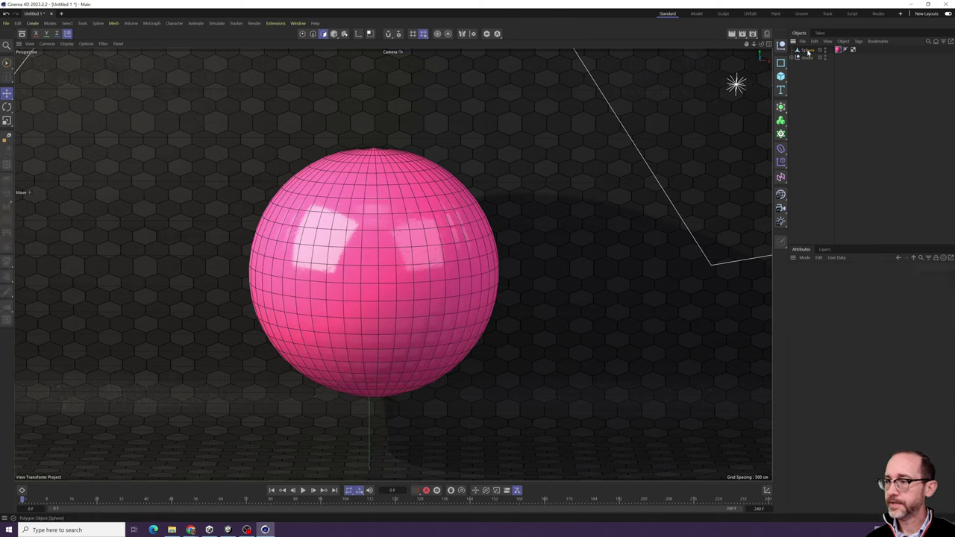
left_click(807, 51)
- Select single polygons on the front of the sphere, try moving one of them, and undo the move
left_click(390, 273)
left_click(414, 221)
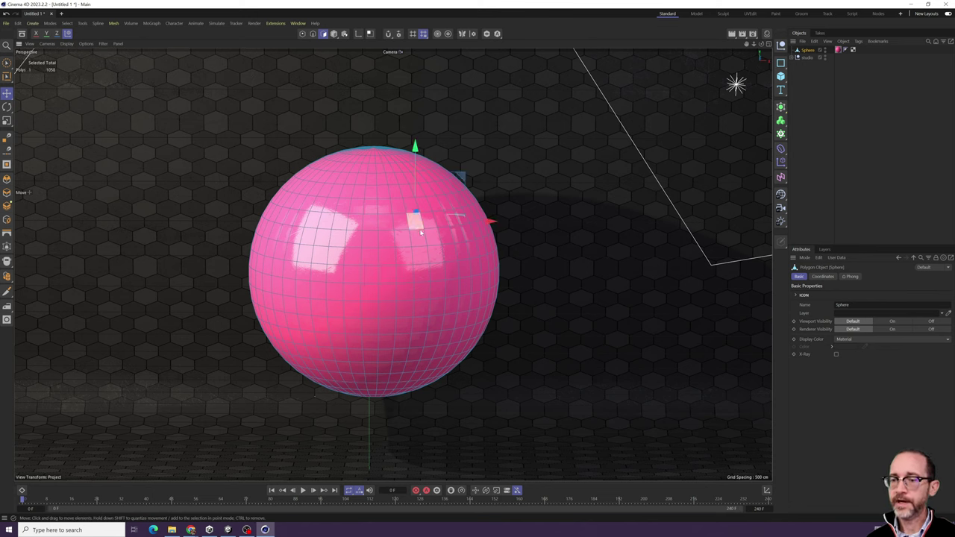
left_click(435, 254)
left_click(387, 271)
left_click(370, 221)
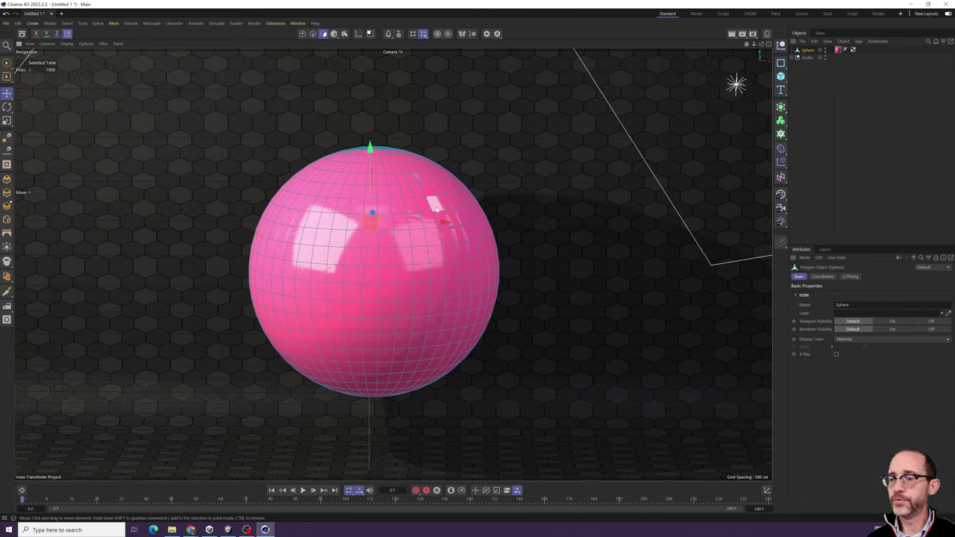
left_click(435, 205)
left_click(433, 238)
left_click_drag(441, 229, 458, 268)
key("ctrl+z")
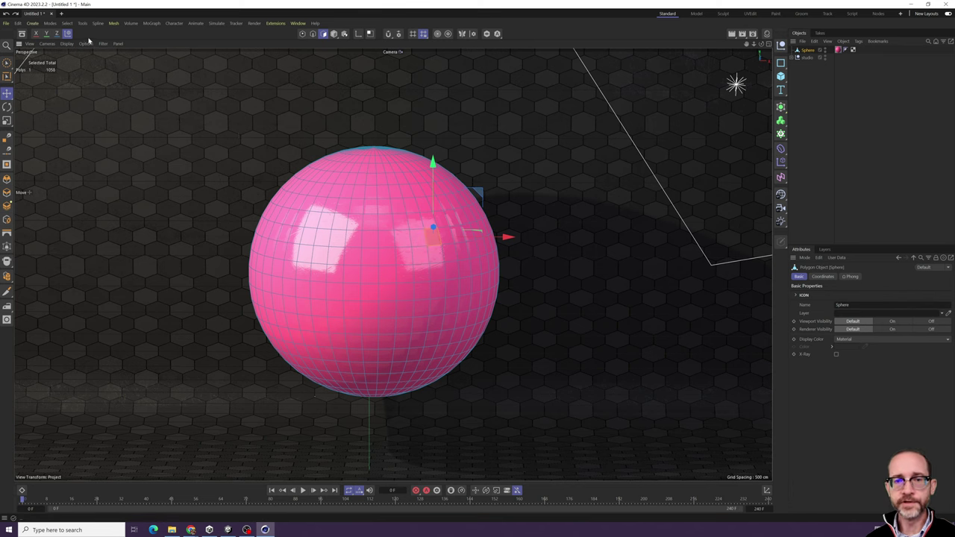
left_click_drag(224, 92, 512, 194, "alt")
key("ctrl+z")
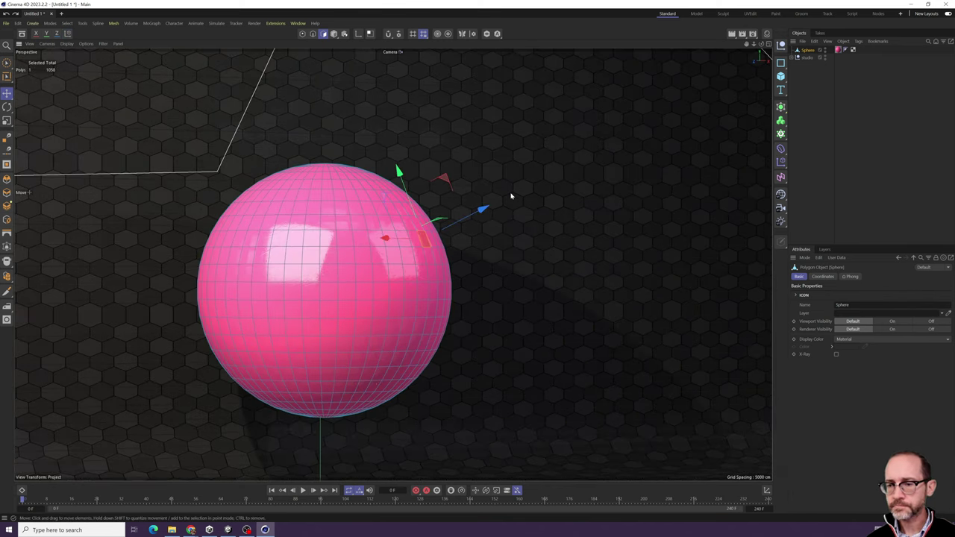
- Select a vertical edge loop running through the sphere's poles and scale it outward into a flat ring around the sphere
left_click(313, 34)
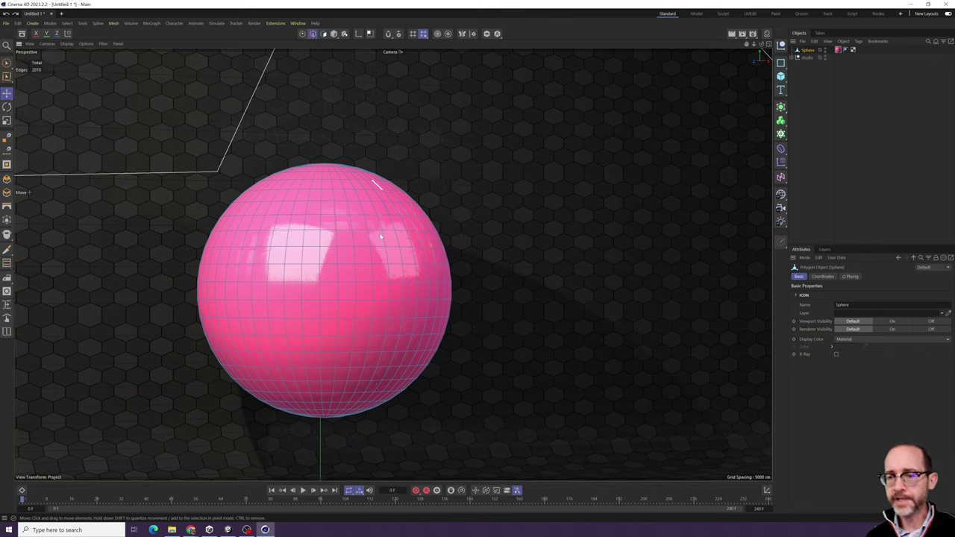
left_click(392, 247)
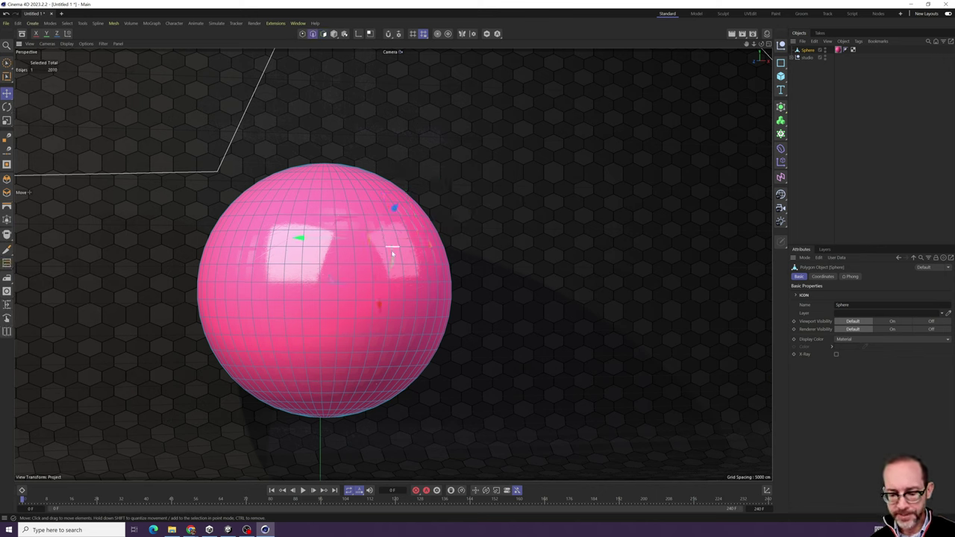
key("u")
key("l")
left_click(371, 252)
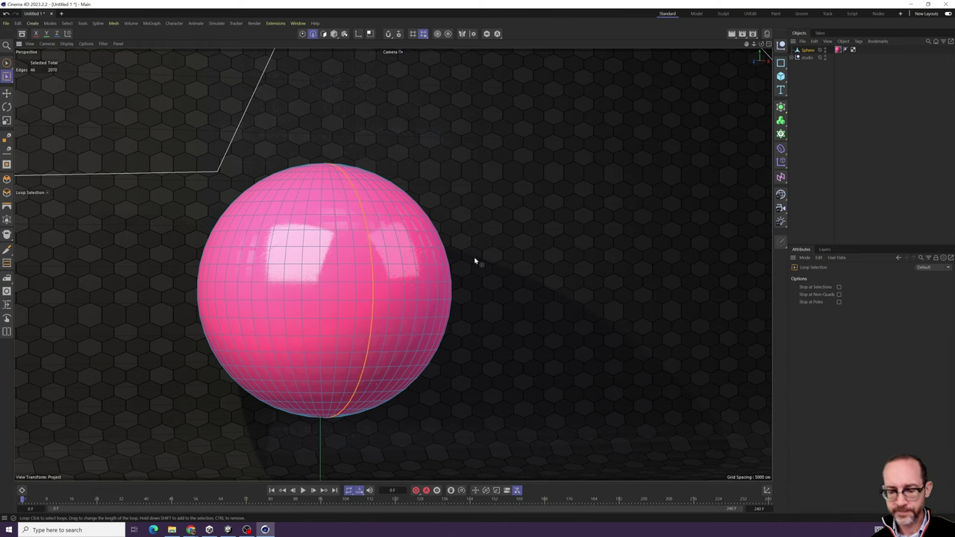
key("t")
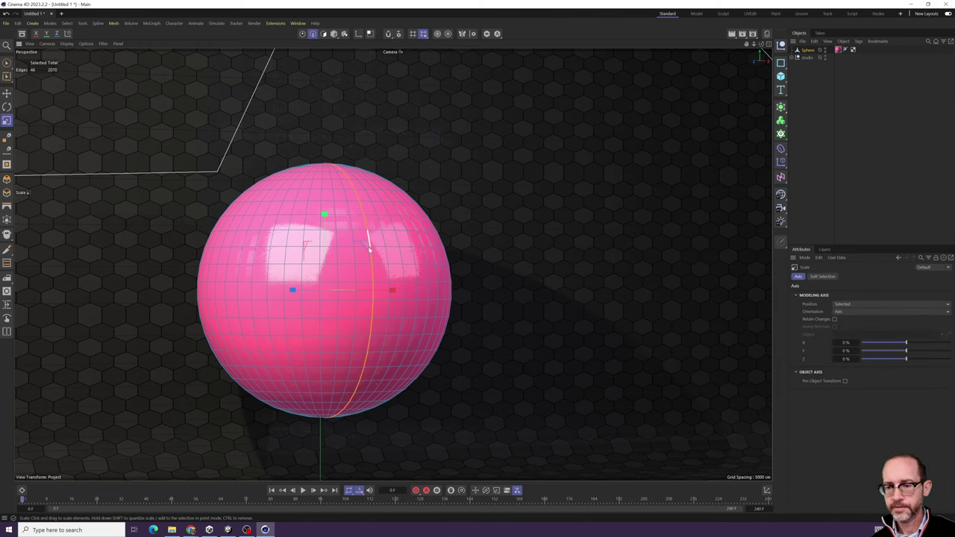
left_click_drag(381, 274, 319, 224, "alt")
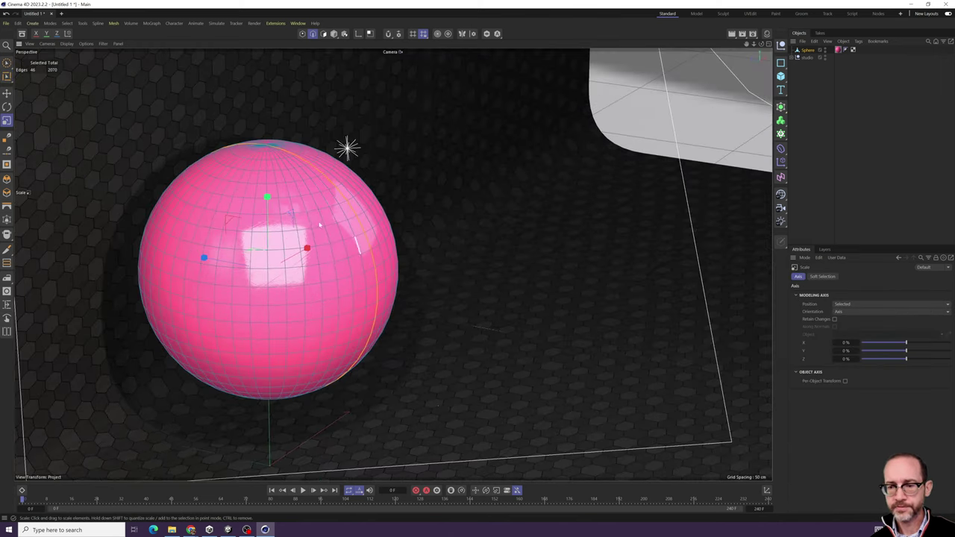
left_click_drag(237, 218, 305, 195)
- Try pulling a single point beside the ring out of the sphere's surface into a spike, and undo it
left_click(302, 33)
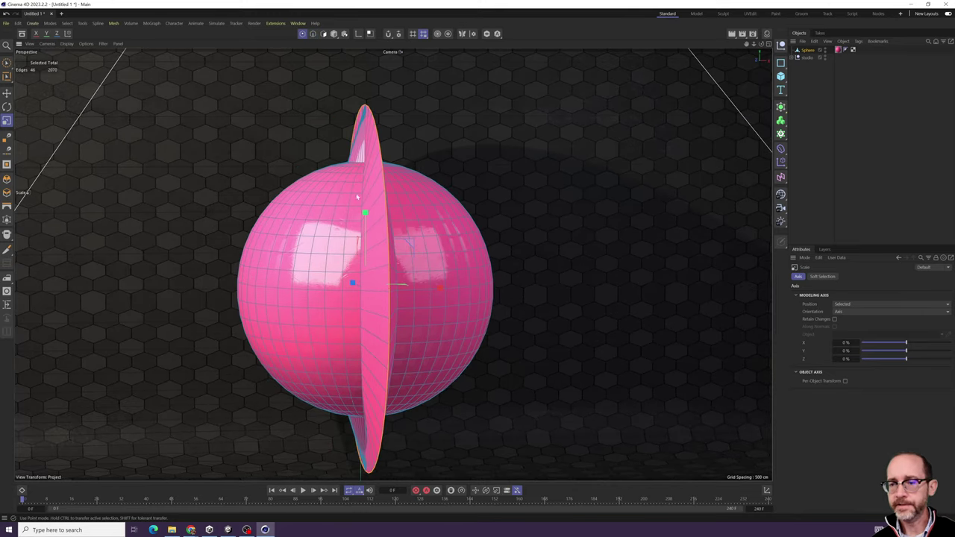
left_click(426, 252)
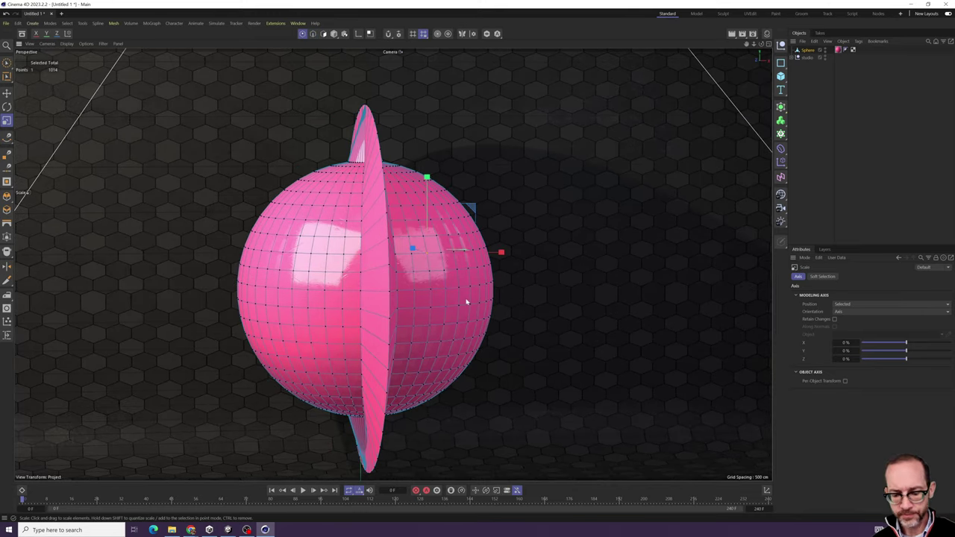
key("e")
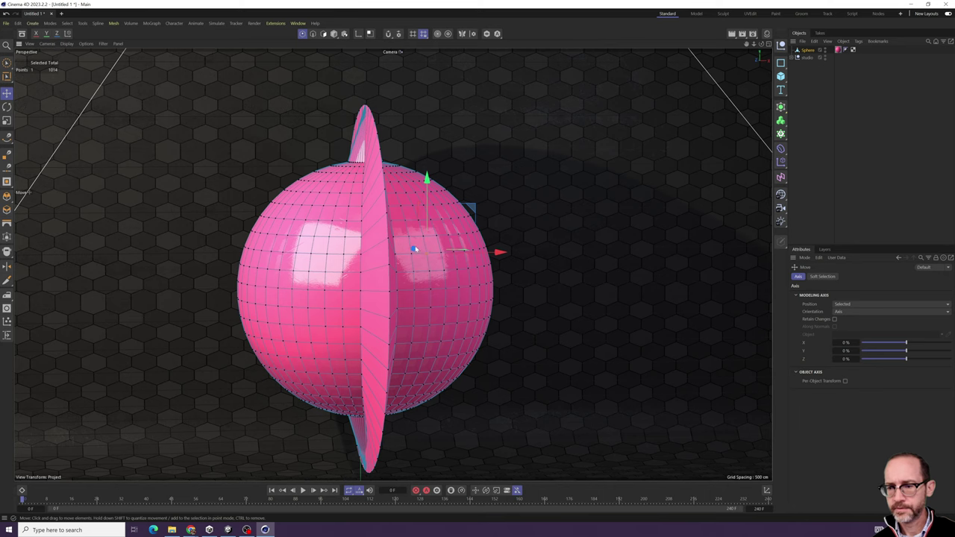
left_click_drag(414, 248, 486, 265)
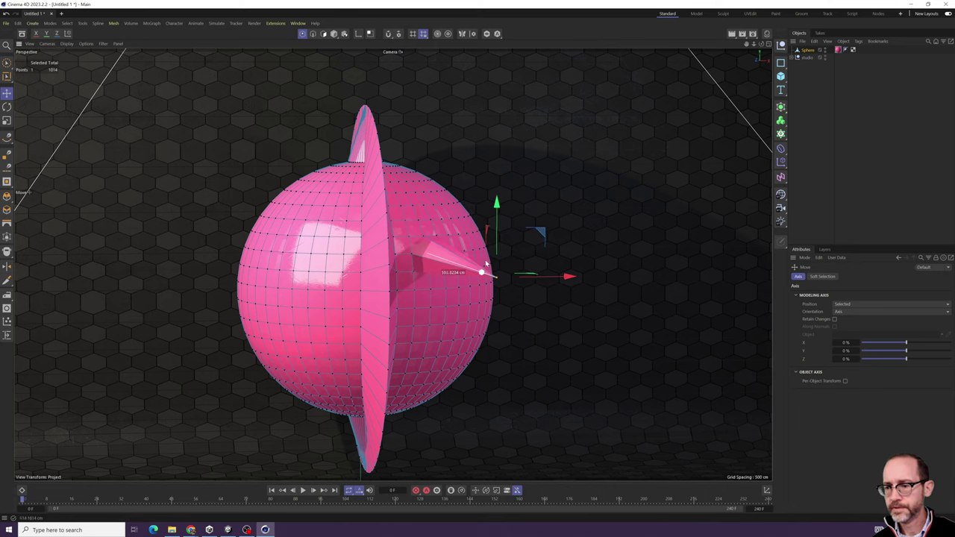
left_click_drag(460, 326, 450, 250, "alt")
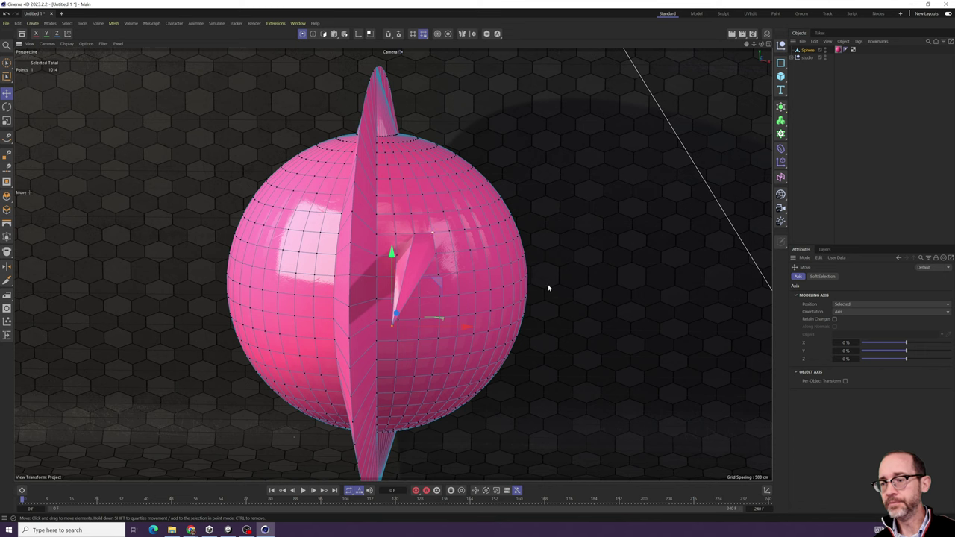
key("ctrl+z")
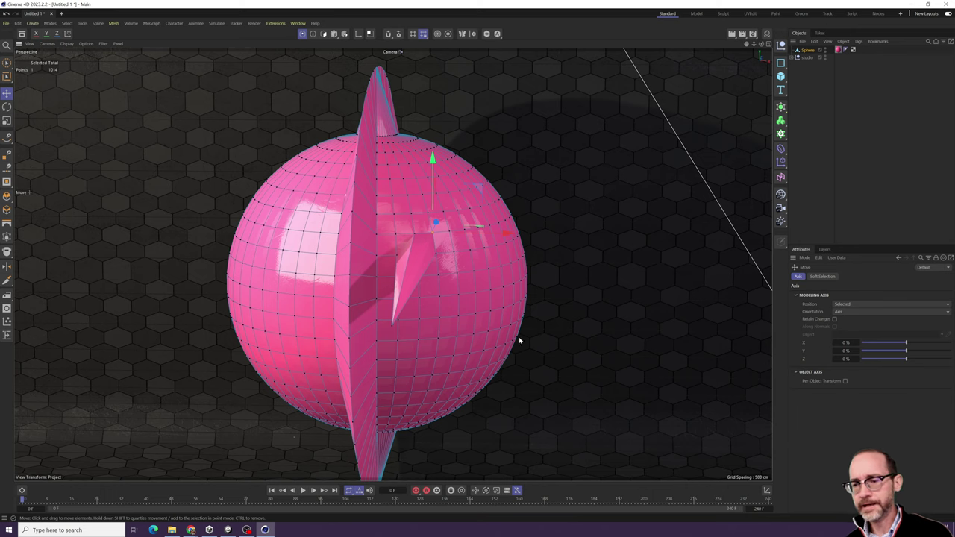
left_click_drag(478, 262, 496, 249, "alt")
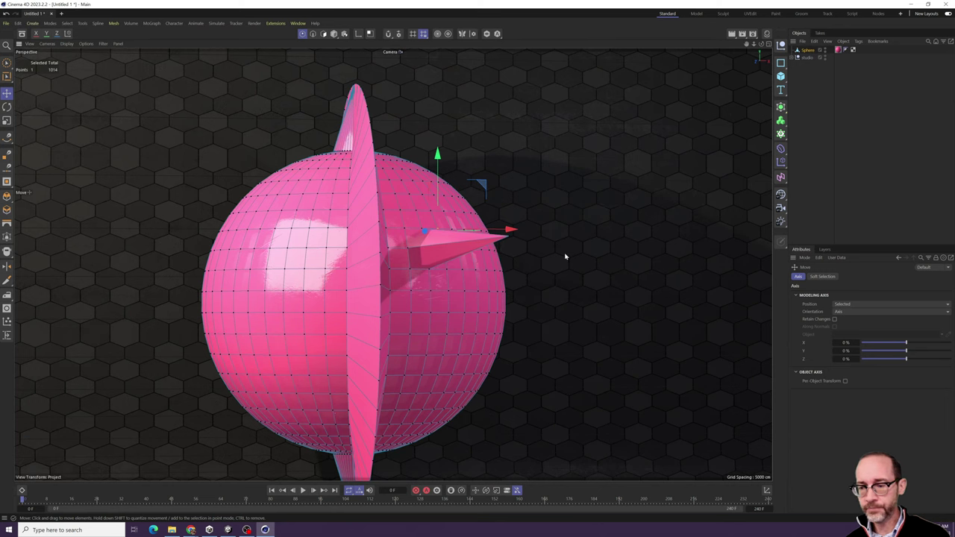
left_click(509, 236)
key("ctrl+z")
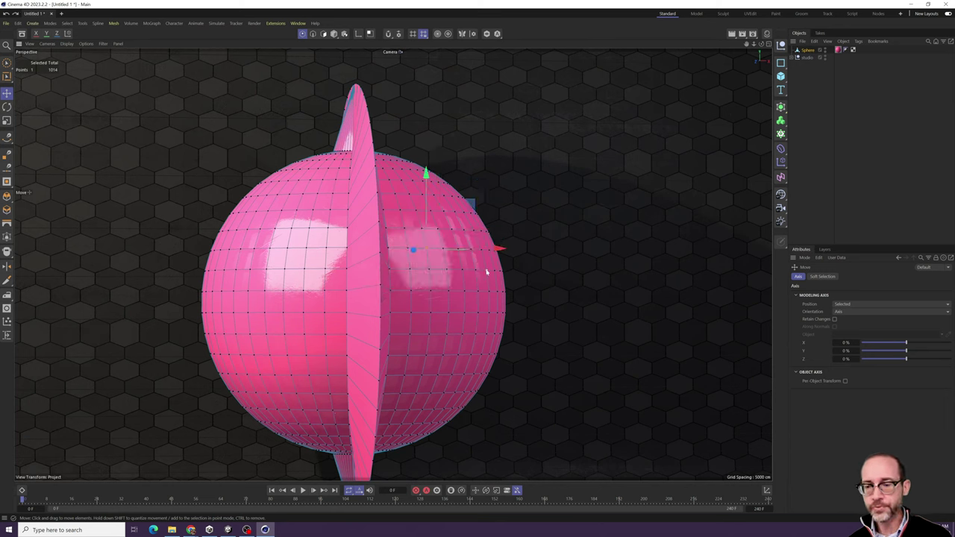
- Move one point on the ring's outer edge outward to form a pointed spike
left_click(379, 253)
left_click_drag(370, 298, 463, 290, "alt")
left_click_drag(322, 256, 360, 256)
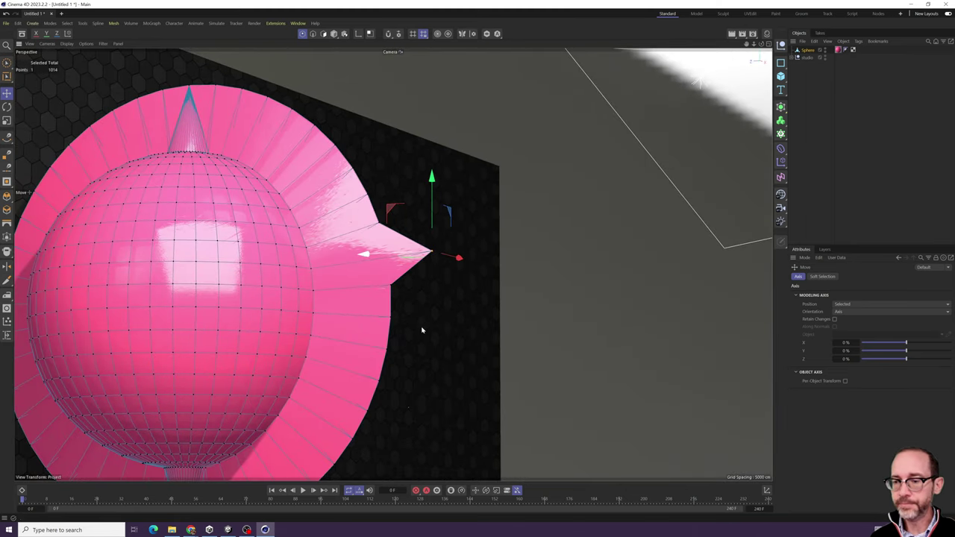
scroll(388, 333, "up", 6)
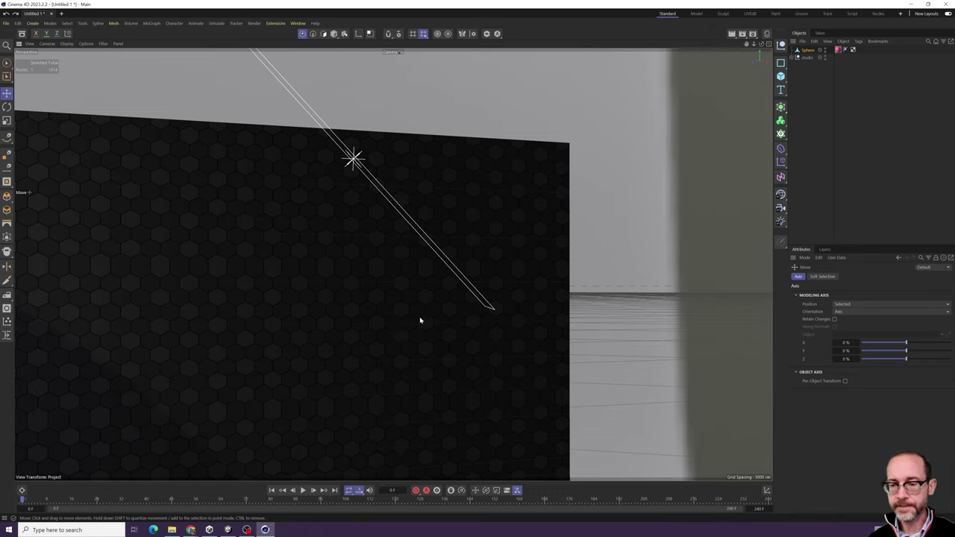
scroll(392, 264, "down", 5)
middle_click_drag(316, 340, 484, 269, "alt")
left_click_drag(464, 281, 498, 271, "alt")
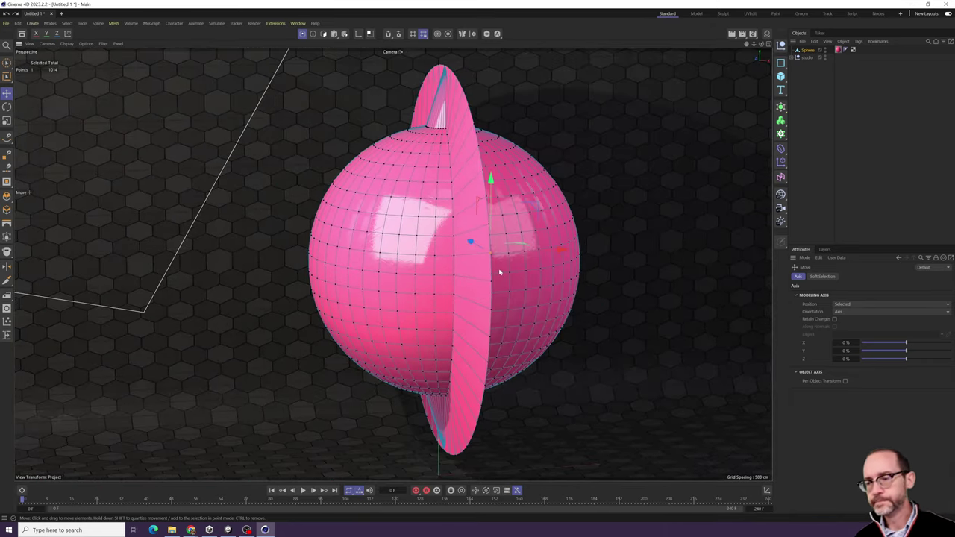
- Open the Structure Manager beside the model and examine the X, Y and Z coordinates of the sphere's points
middle_click(398, 294)
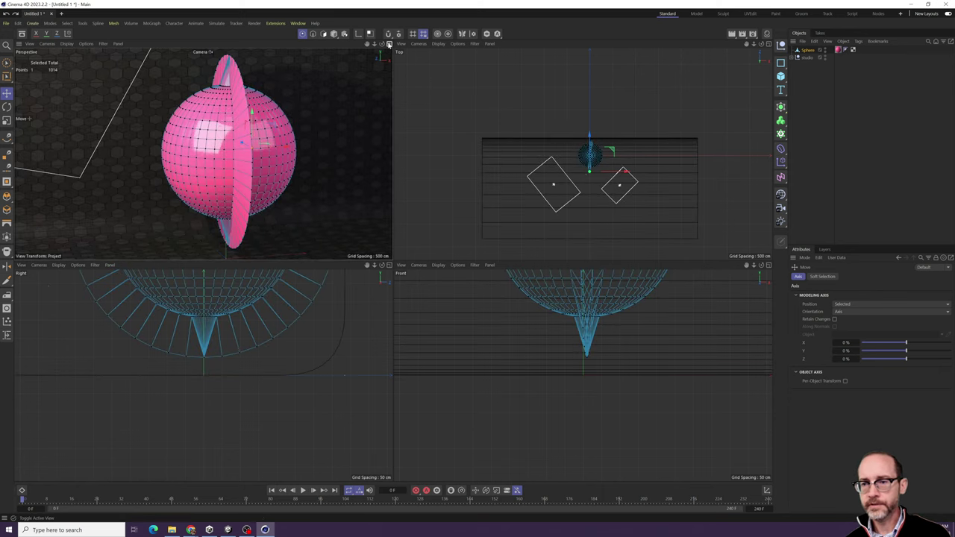
left_click(389, 43)
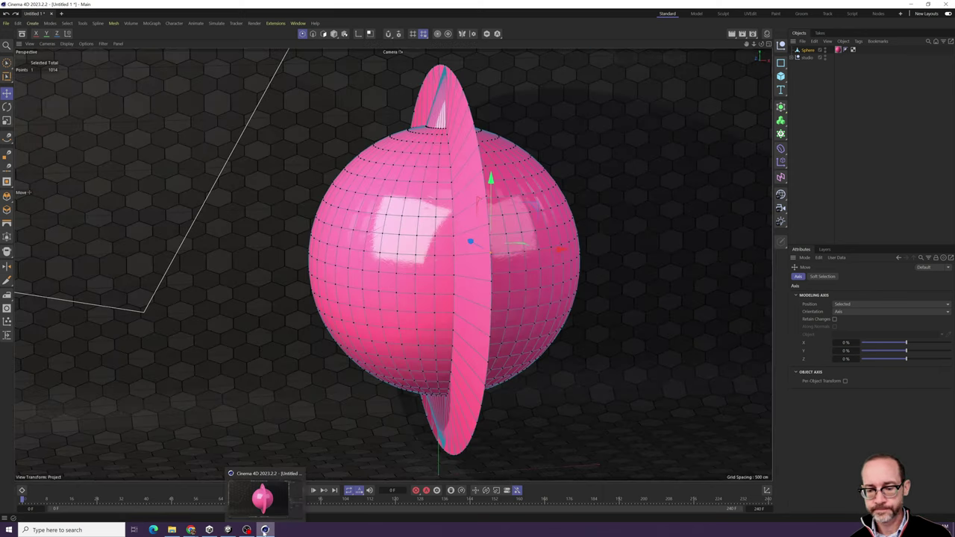
left_click(301, 22)
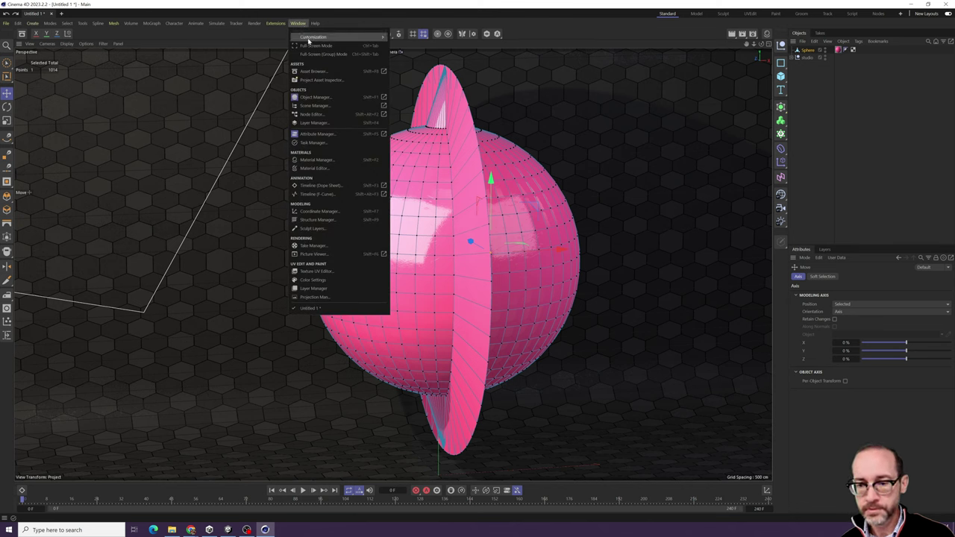
left_click(331, 219)
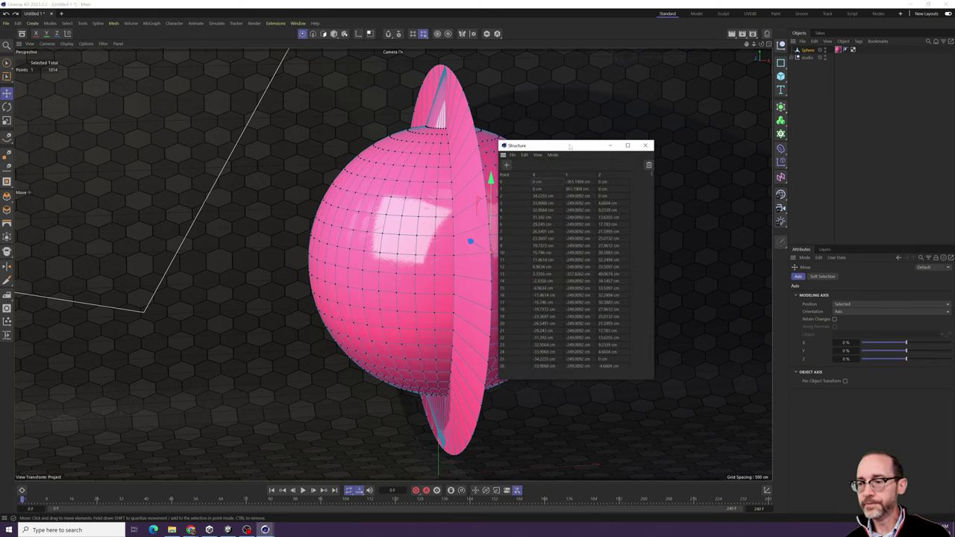
left_click_drag(569, 147, 651, 81)
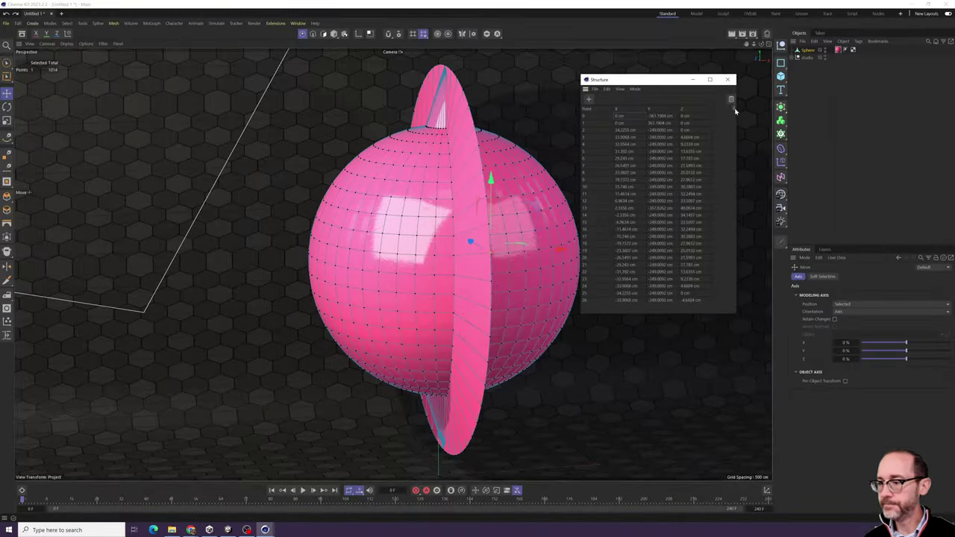
left_click_drag(737, 111, 736, 132)
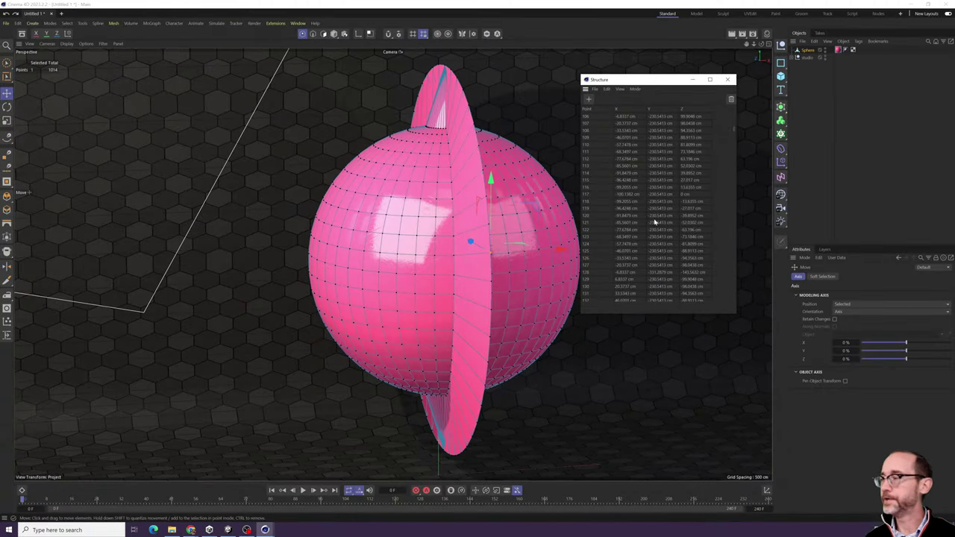
- Enlarge the Structure Manager window and examine the X, Y and Z coordinates further down the sphere's point list
left_click_drag(735, 315, 792, 366)
scroll(636, 183, "down", 5)
scroll(634, 182, "down", 20)
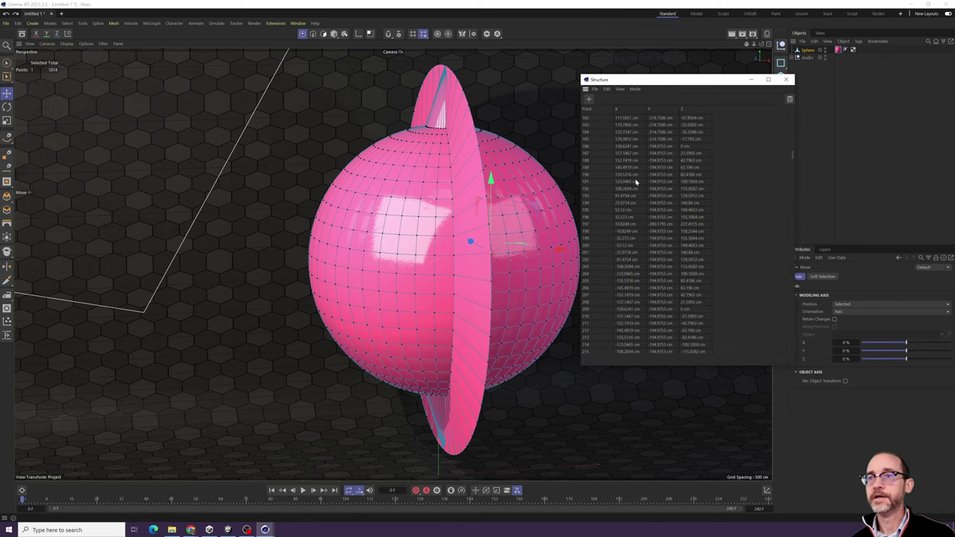
scroll(635, 180, "down", 5)
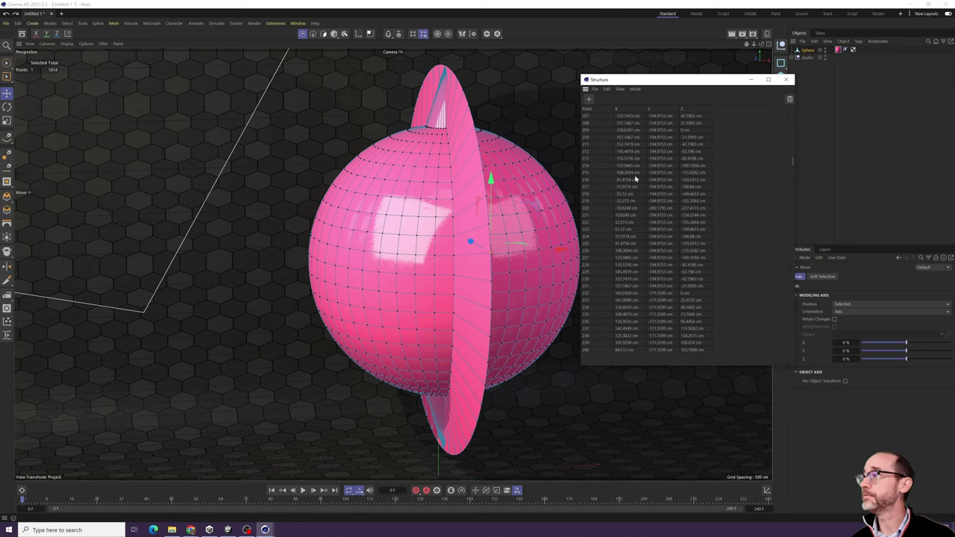
scroll(635, 176, "up", 2)
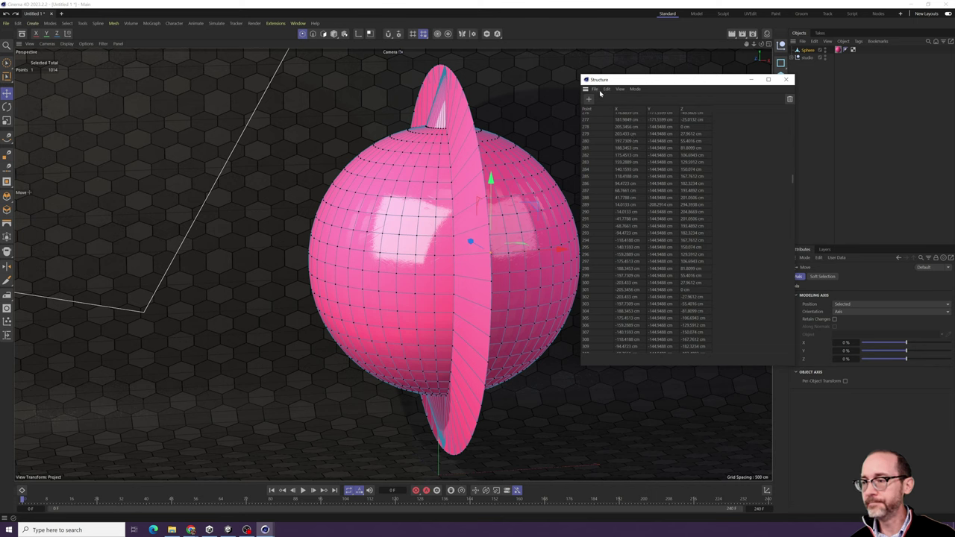
- Show the sphere's polygons in the Structure Manager and examine which points make up each polygon
left_click(606, 89)
mouse_move(618, 91)
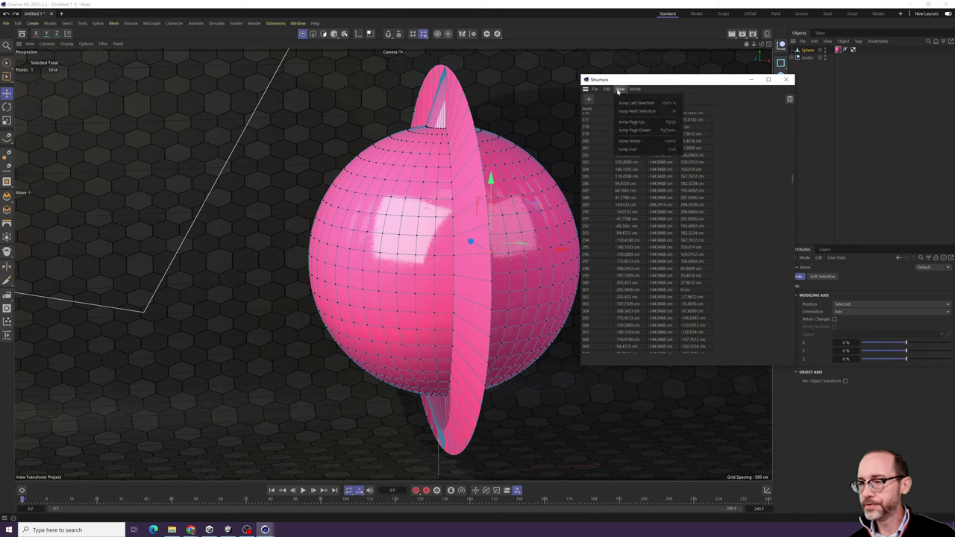
left_click(645, 113)
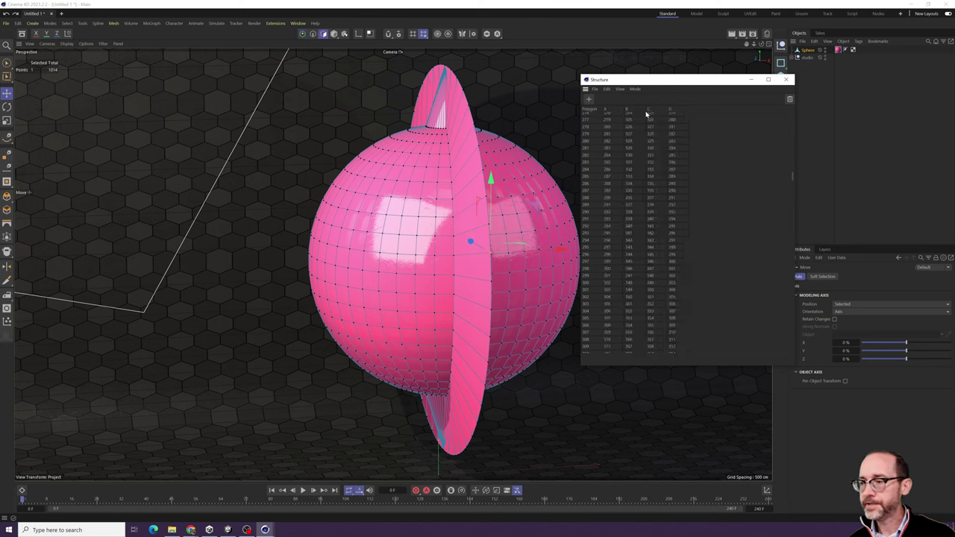
scroll(650, 123, "up", 20)
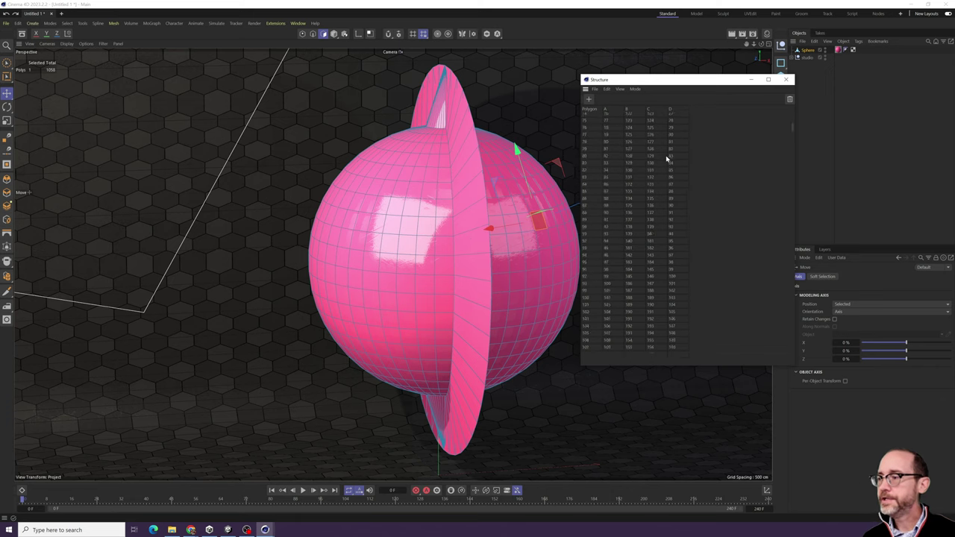
scroll(666, 157, "up", 3)
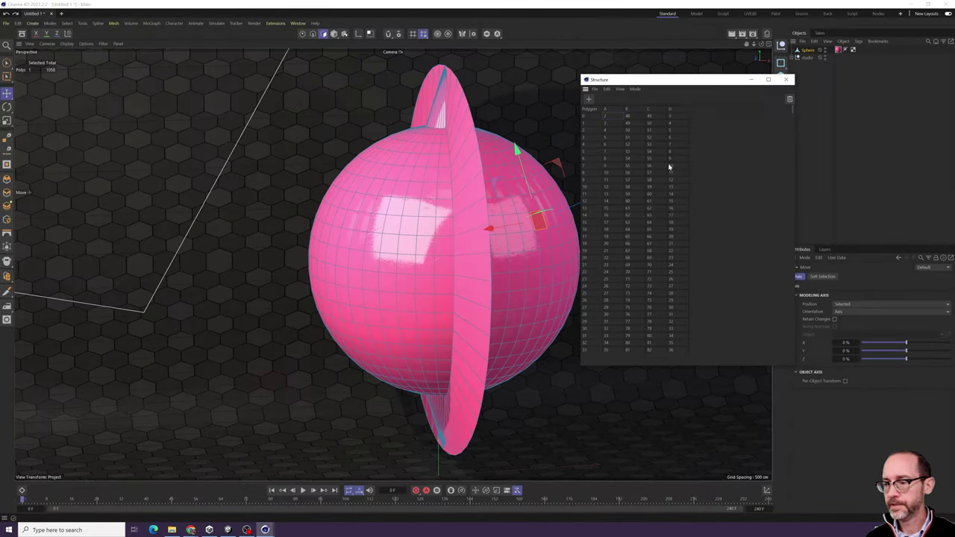
scroll(668, 166, "down", 15)
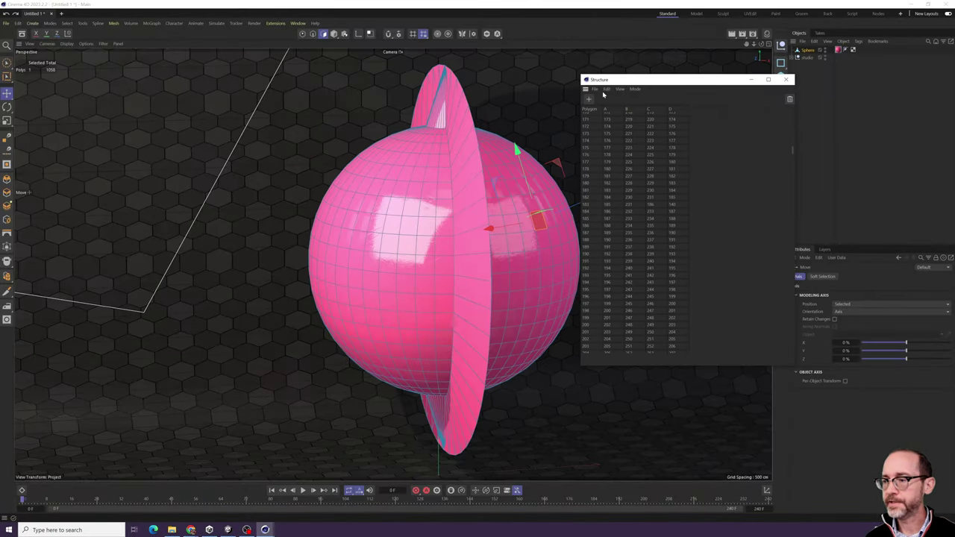
- Return the Structure Manager to the list of points, check the coordinates, and close the manager
left_click(635, 90)
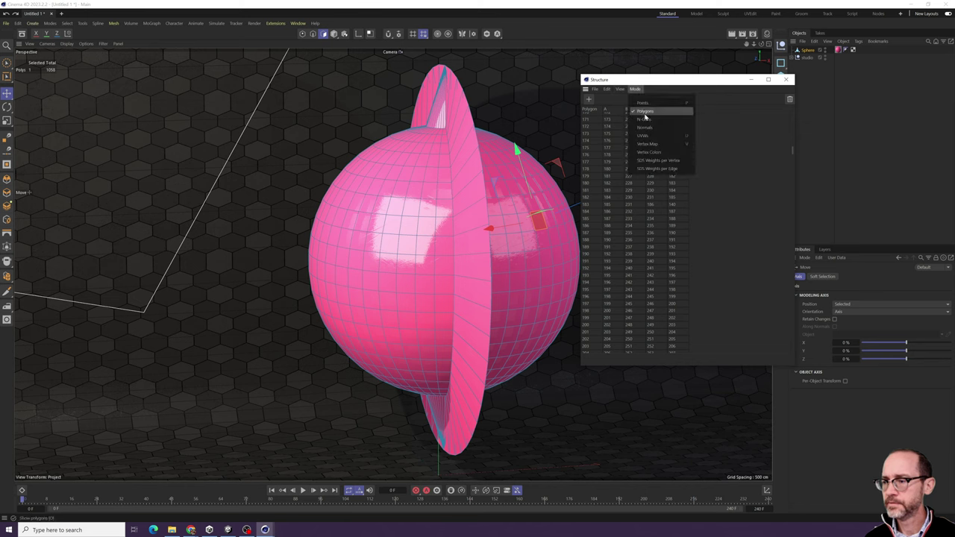
left_click(642, 102)
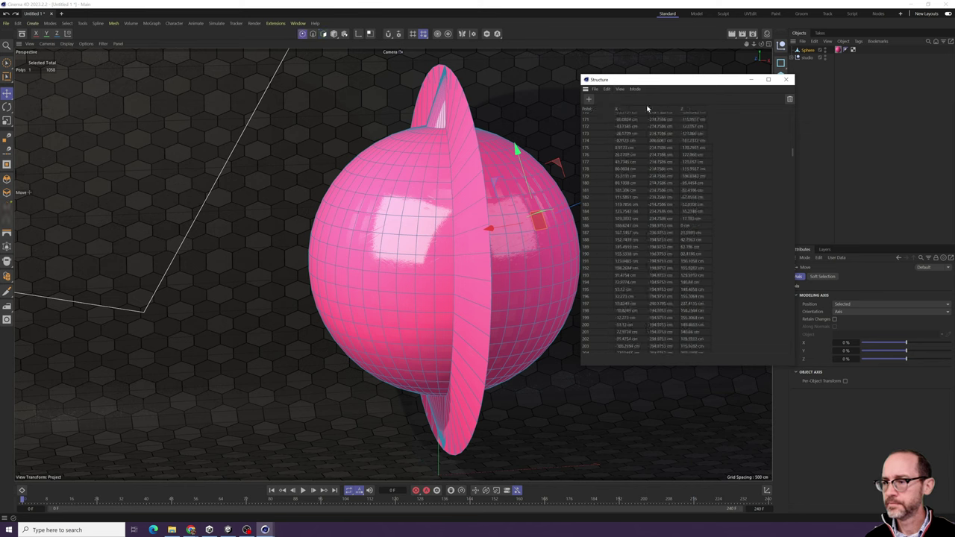
scroll(648, 191, "down", 5)
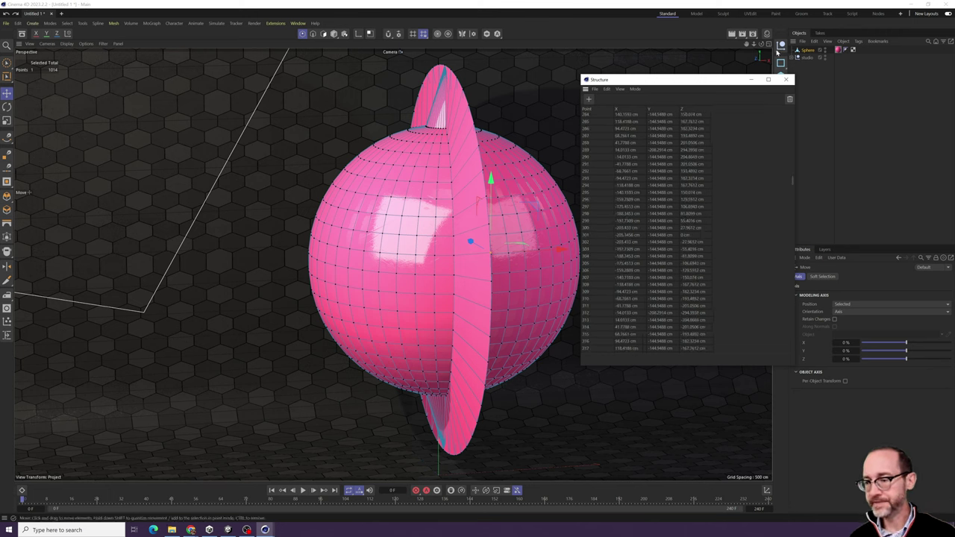
left_click(786, 79)
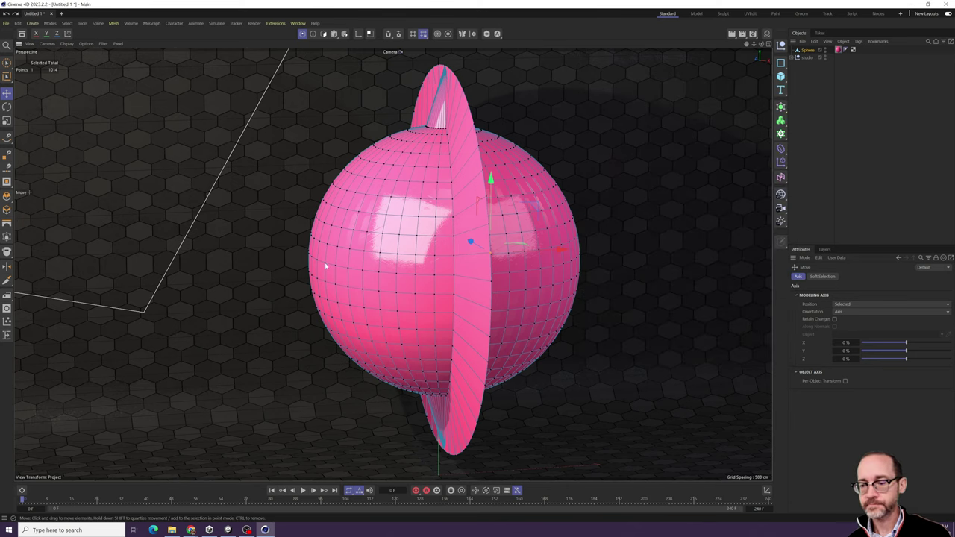
- Switch to the AVC 200 board in Miro and show the 3D Authoring Environment notes at a readable size
left_click(910, 4)
scroll(541, 272, "down", 5)
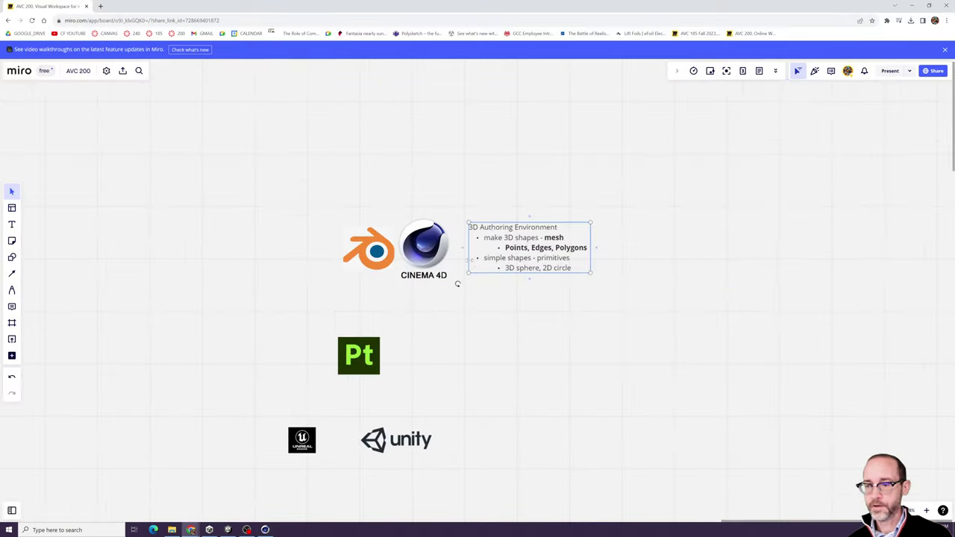
scroll(448, 269, "up", 4)
left_click(505, 302)
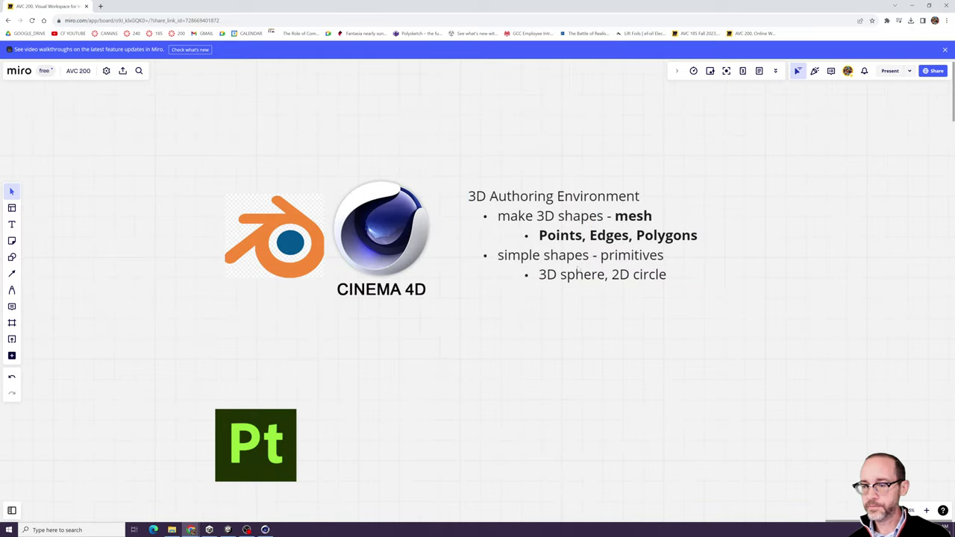
- Add the bullet "Save C4D file - our copy" below "Points, Edges, Polygons" in the 3D Authoring Environment notes
double_click(645, 240)
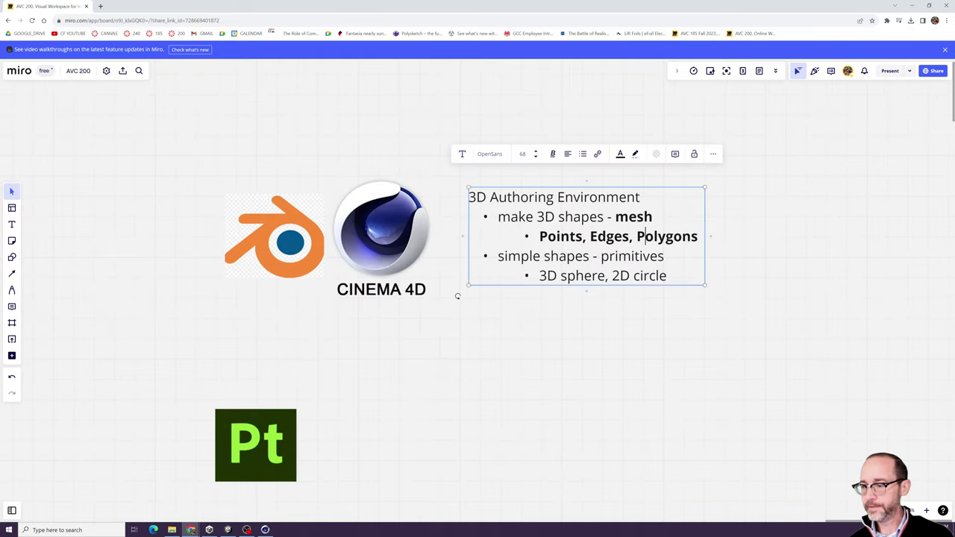
left_click(691, 237)
left_click(698, 237)
key("Return")
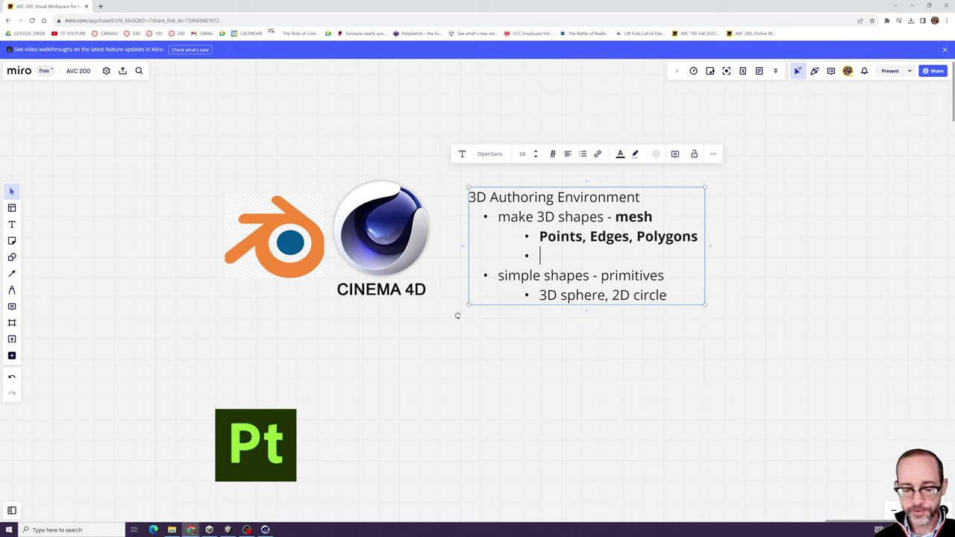
type("Save C4")
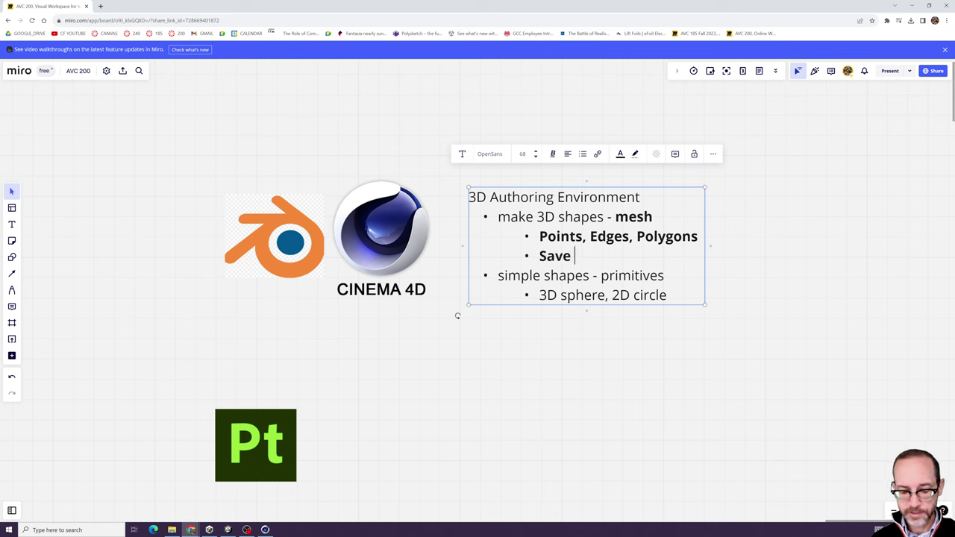
type("D ")
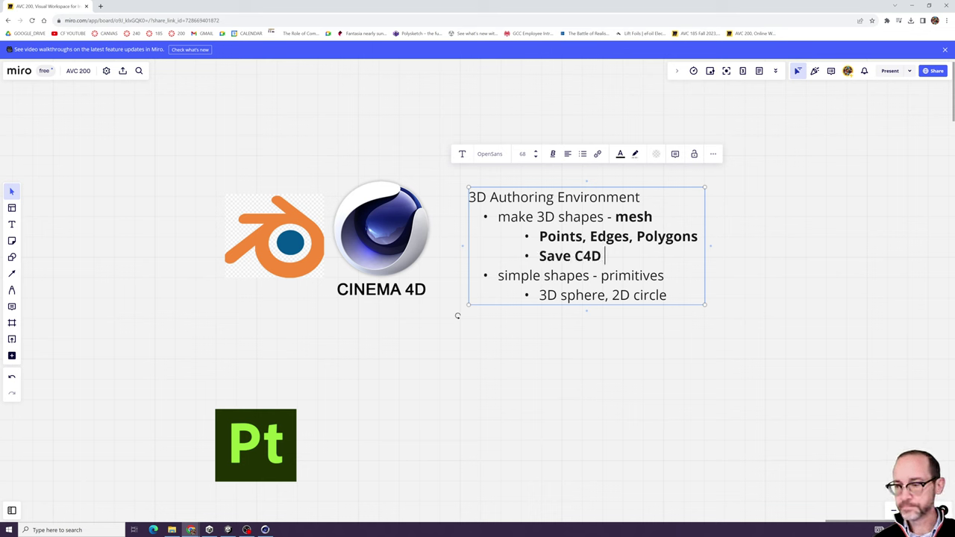
type("file -")
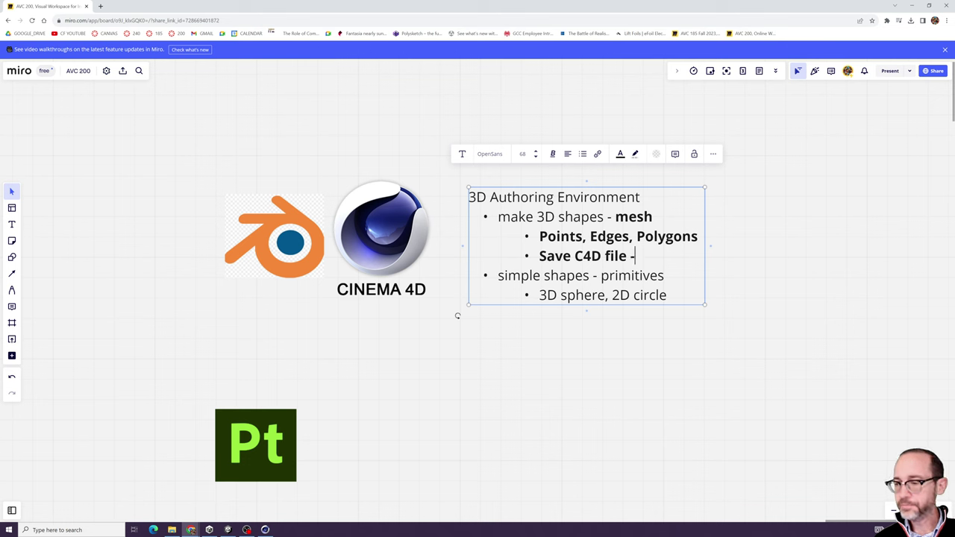
type(" our copuy")
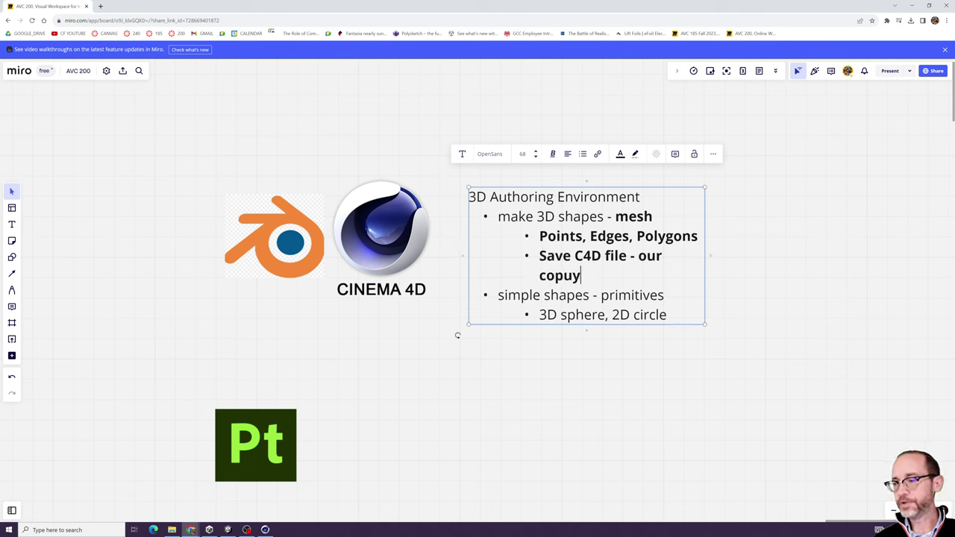
key("BackSpace")
key("BackSpace")
type("y")
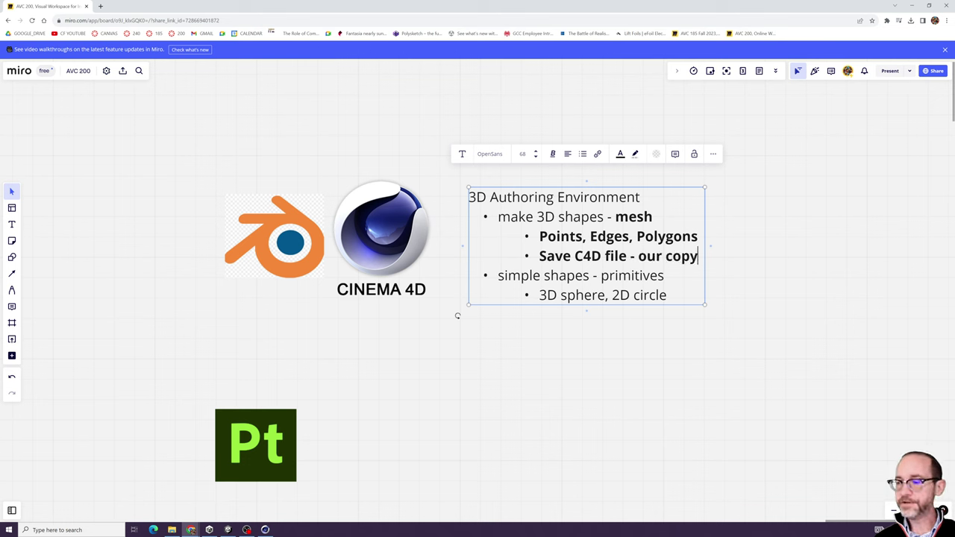
- Add the bullet "FBX - 3D mesh file - Unity, Substance Painter" and widen the text box so it fits on one line
key("Return")
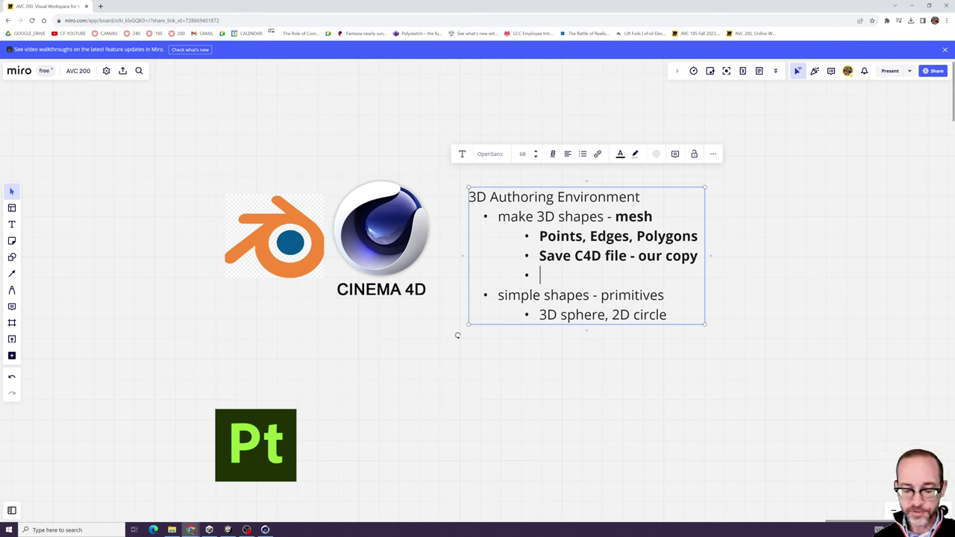
type("FBX")
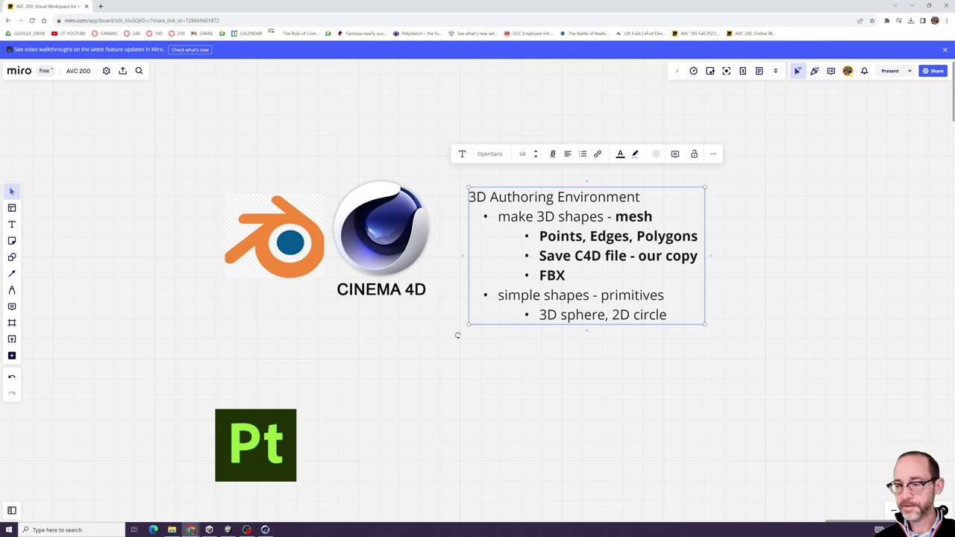
type(" - ")
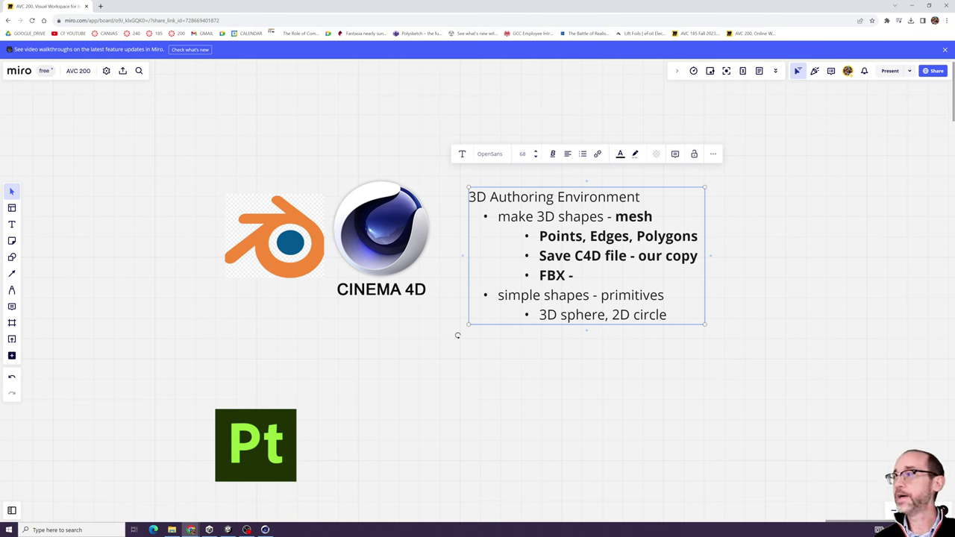
type("3D")
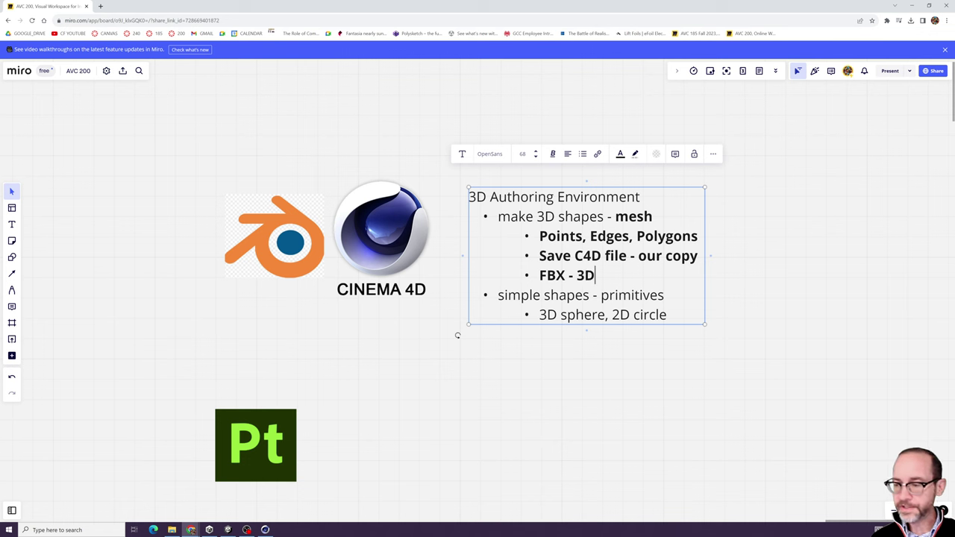
type(" mesh fi")
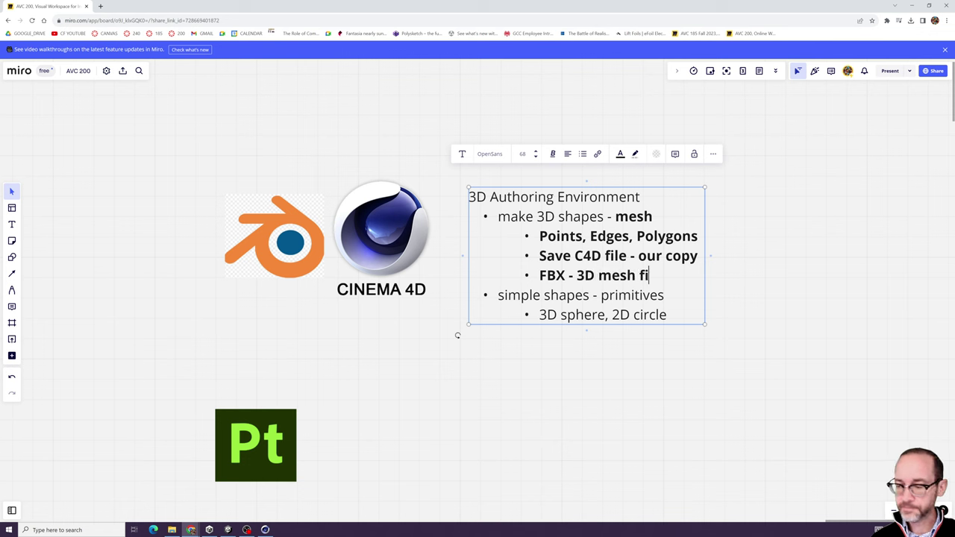
type("le -")
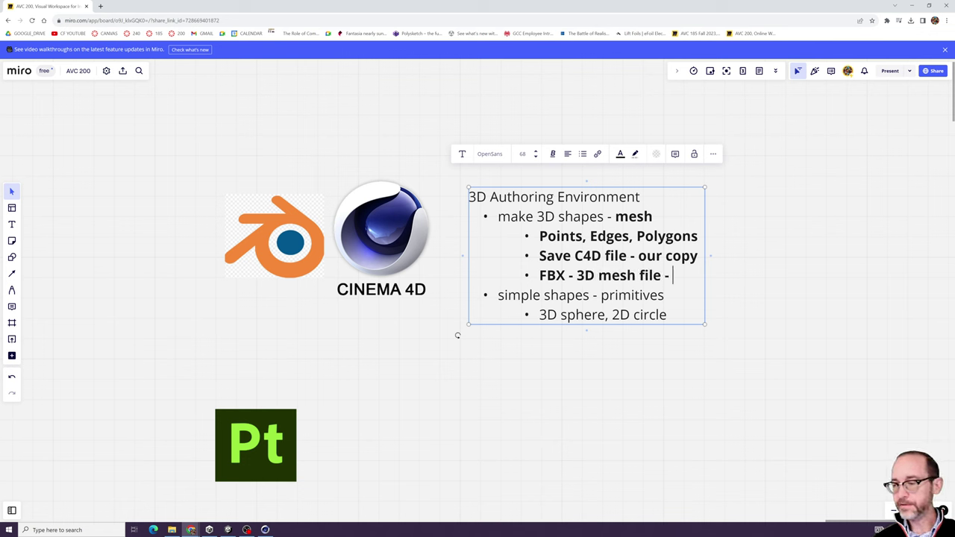
type(" Unity")
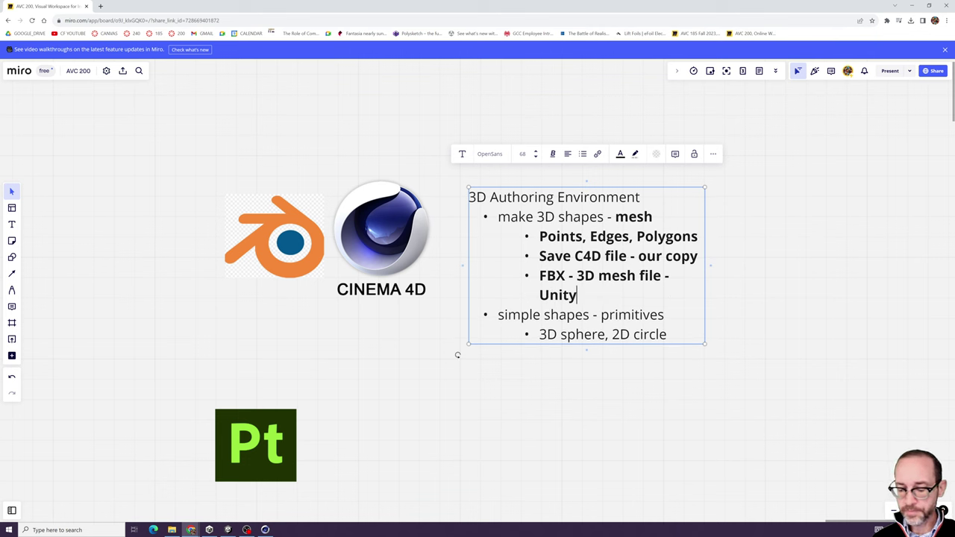
type(", Su")
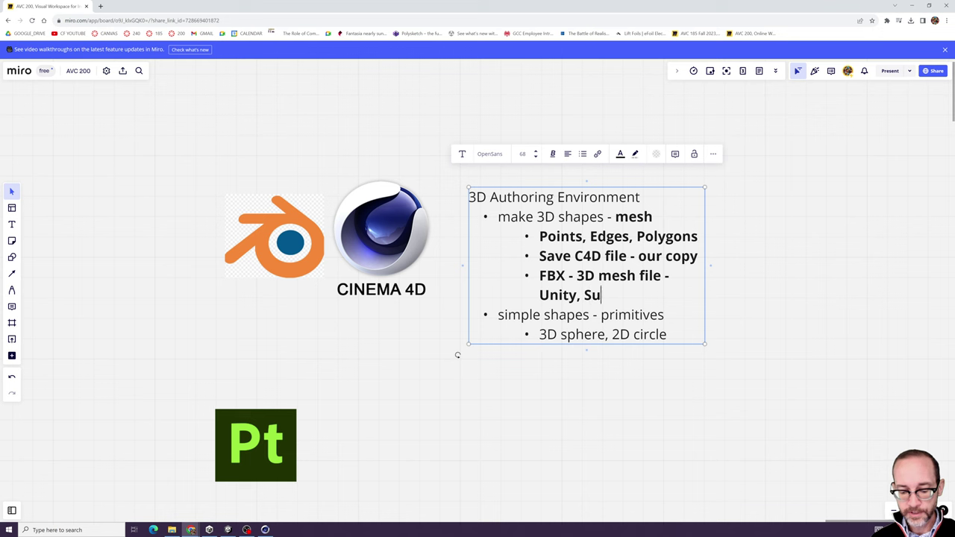
type("bstance Painter")
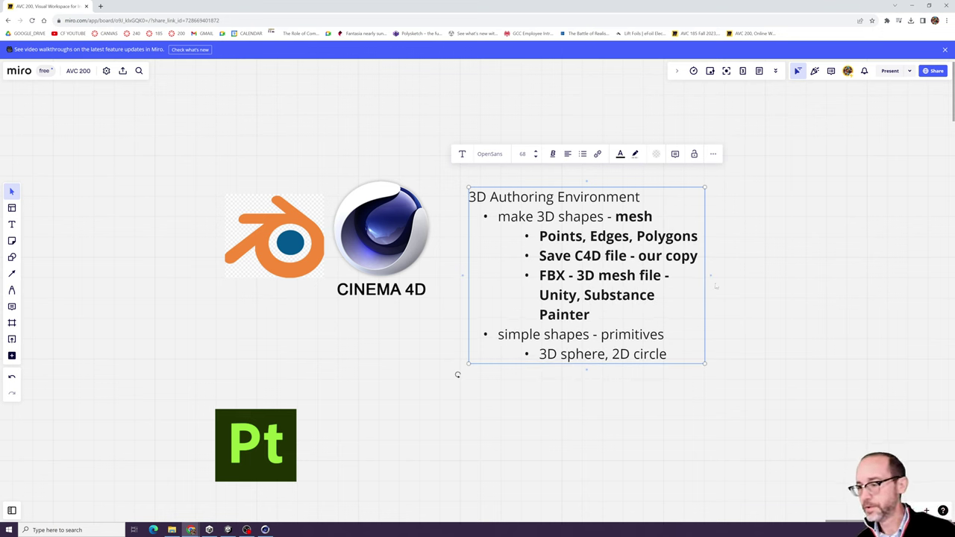
left_click_drag(710, 275, 891, 277)
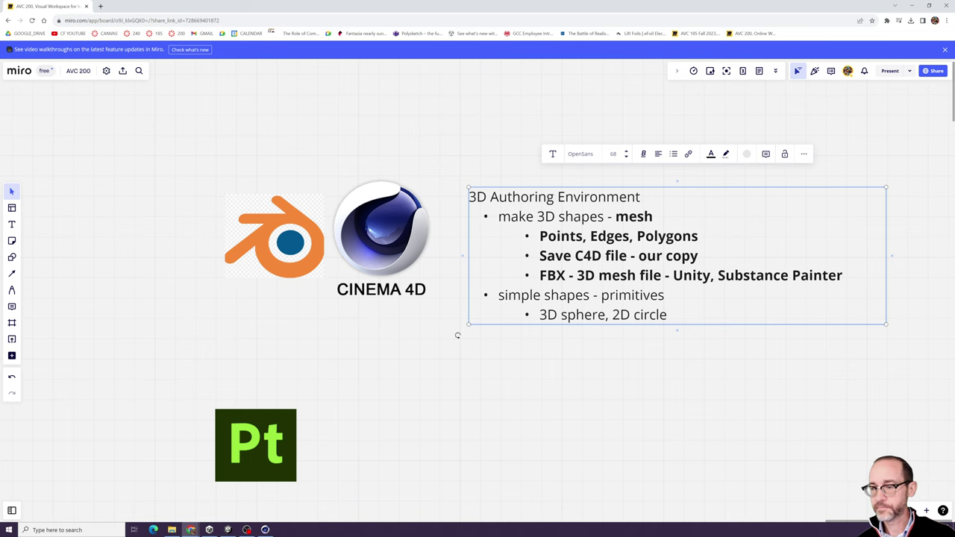
- Insert ",OBJ," after "FBX" in the 3D mesh file bullet of the 3D Authoring Environment notes
left_click(566, 275)
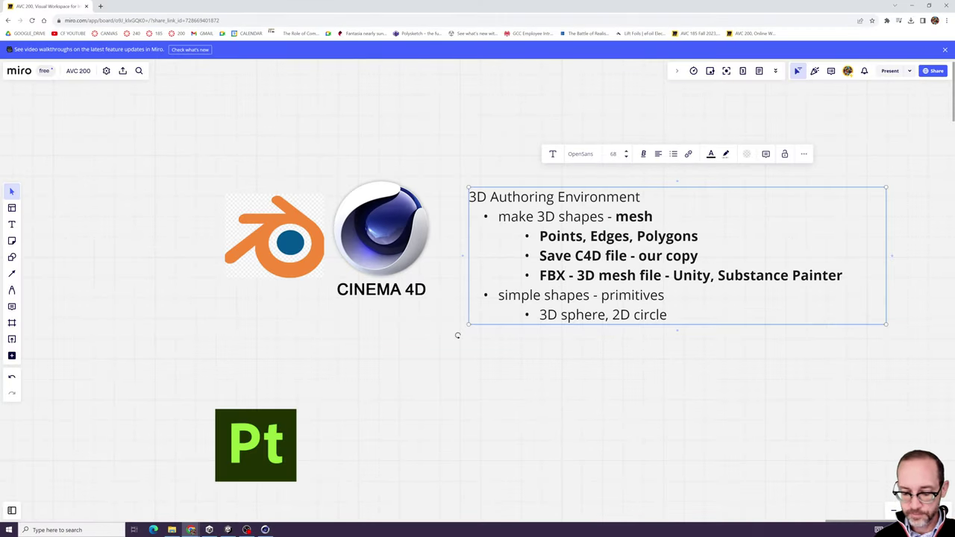
type(",")
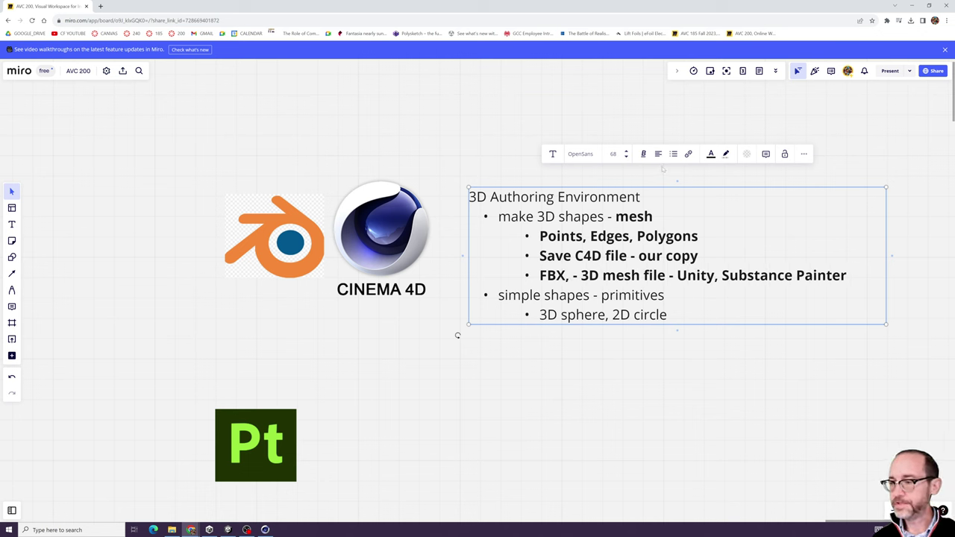
left_click(644, 154)
left_click(620, 173)
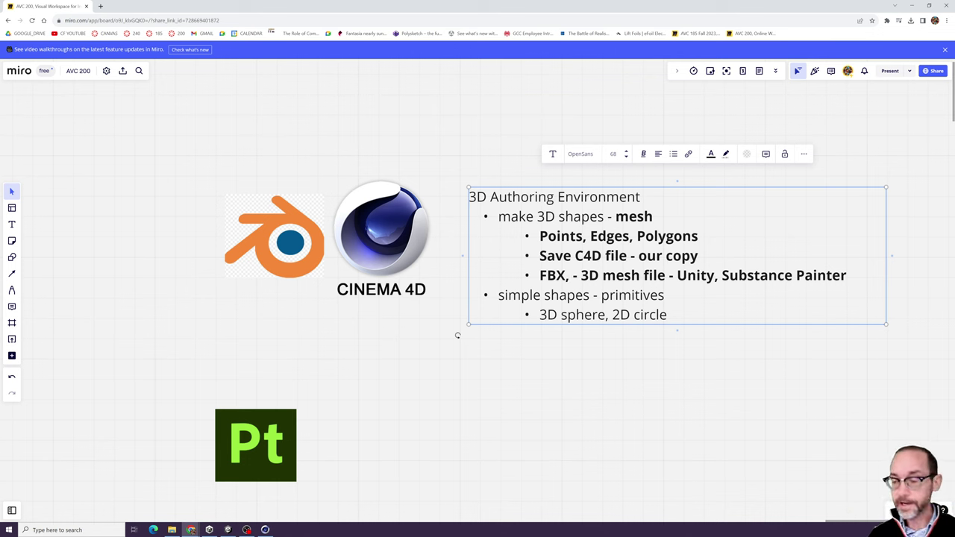
type("OBG")
key("BackSpace")
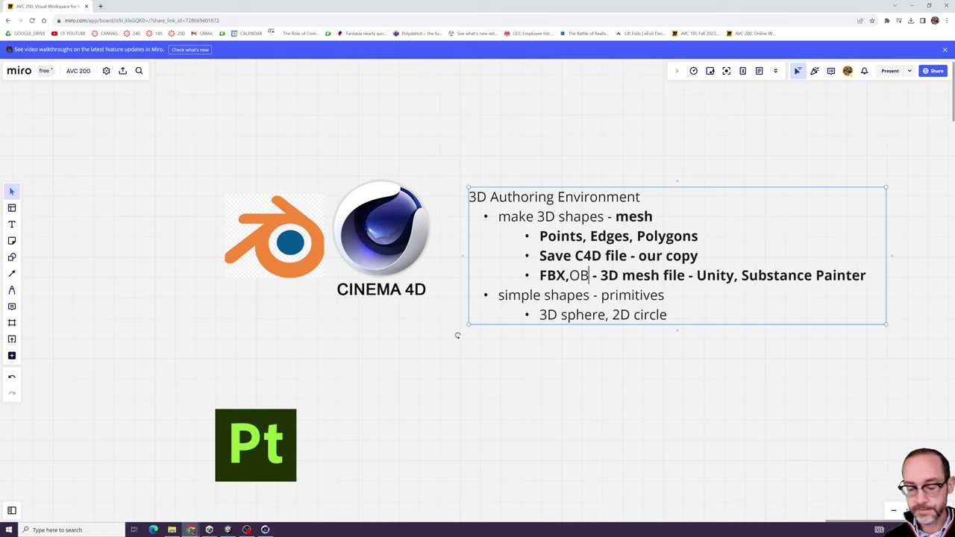
type("F+")
key("BackSpace")
key("BackSpace")
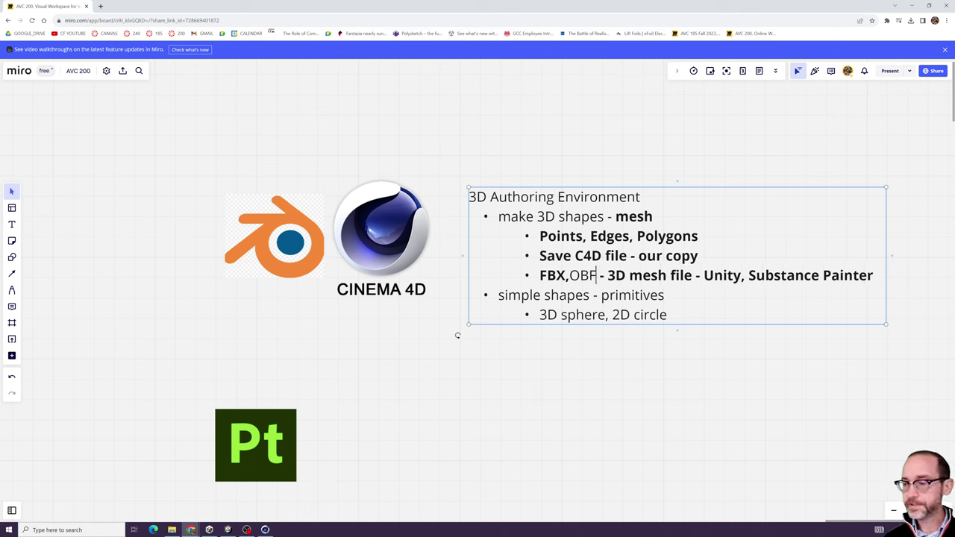
type("J")
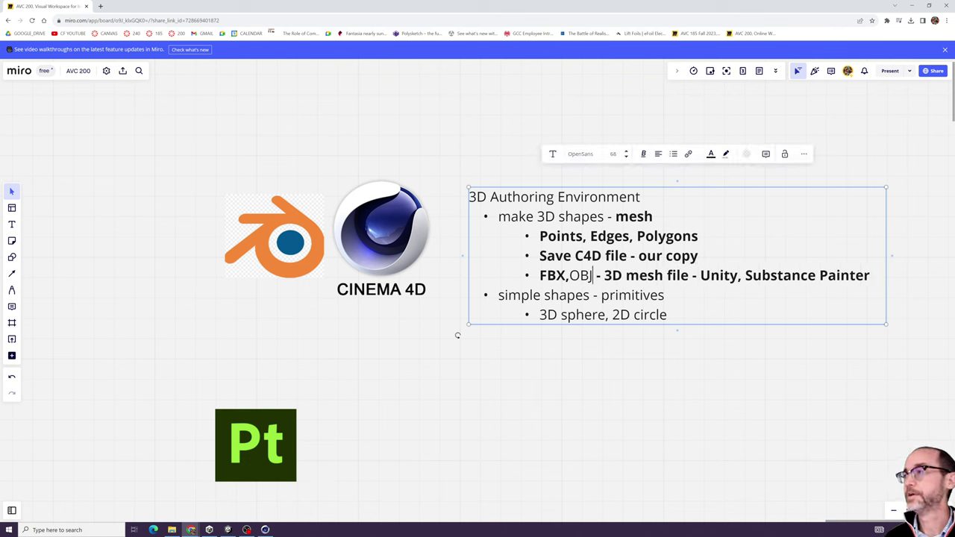
type(",")
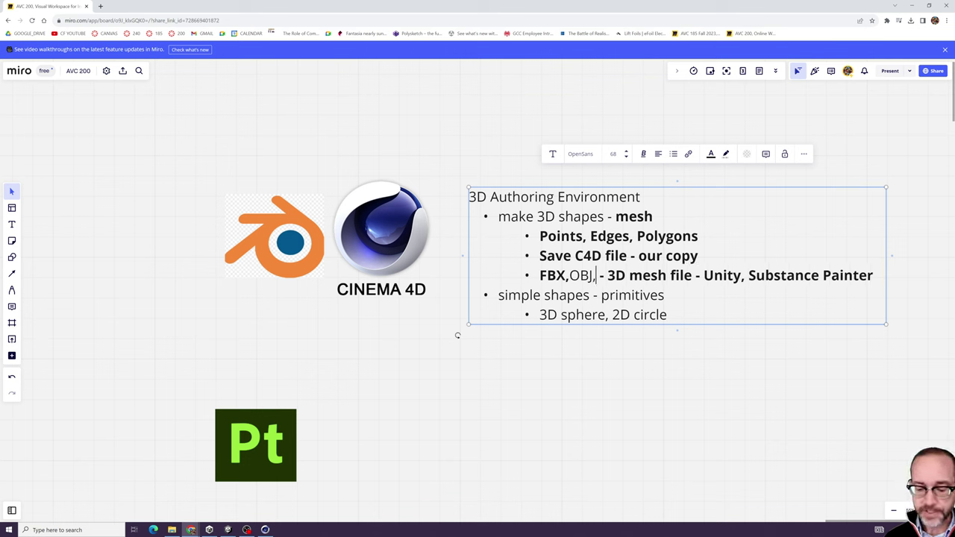
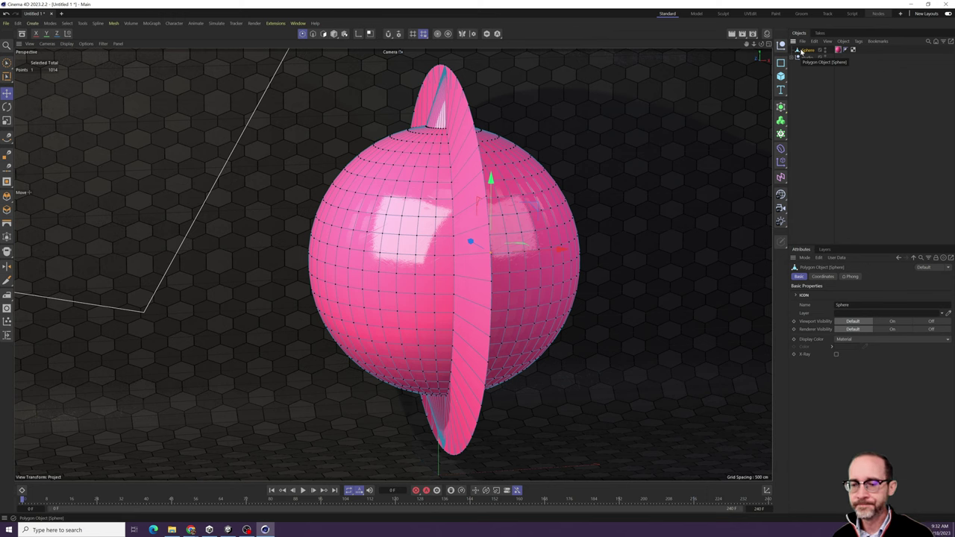
- Switch to Cinema 4D, create a new project, dismiss the educational licence notice, and expand the studio group
left_click(805, 133)
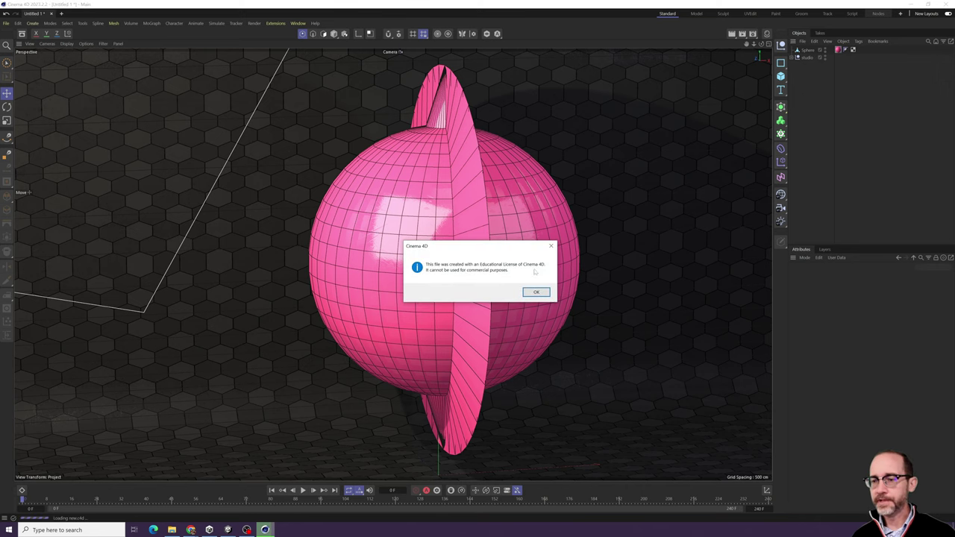
left_click(539, 289)
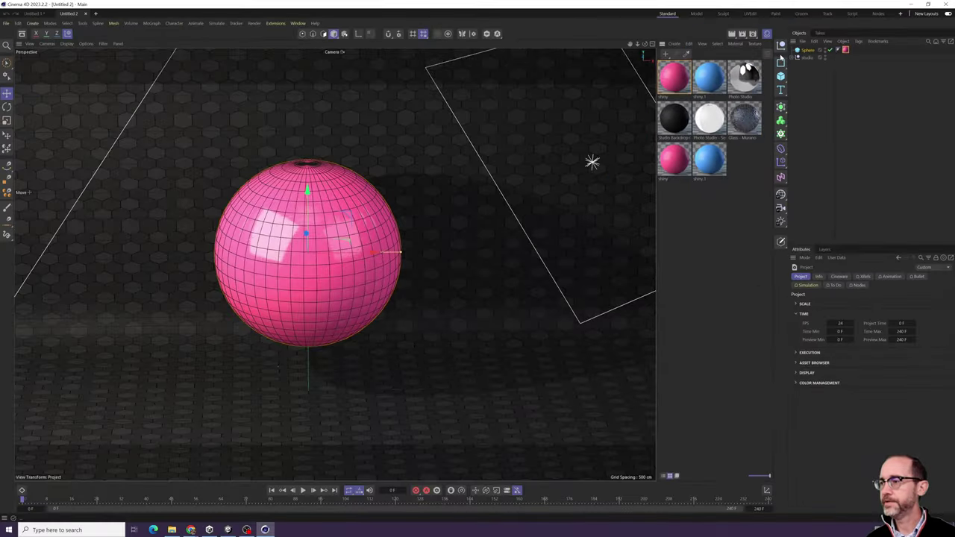
left_click(792, 58)
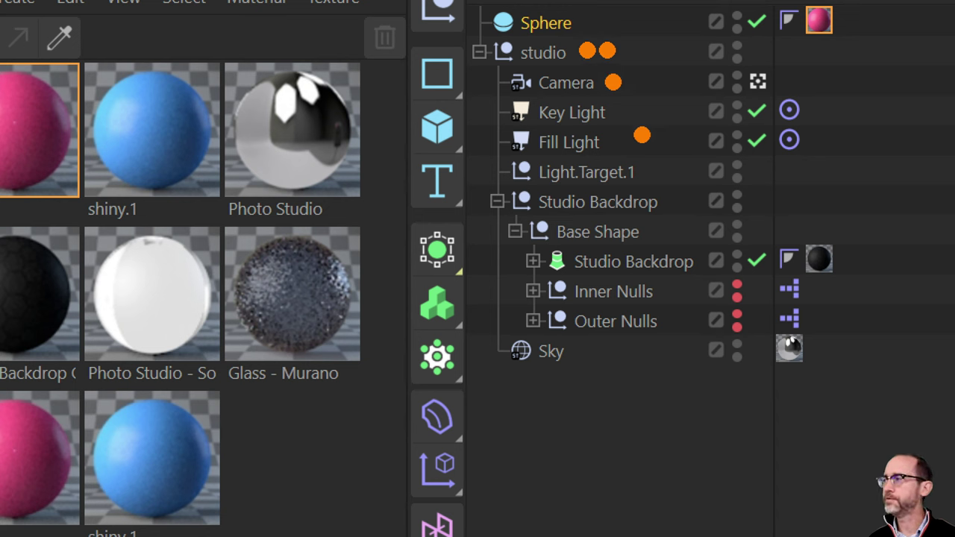
- Circle the studio group's camera, lights, backdrop and sky with the orange on-screen pen, and look over the scene
mouse_move(584, 31)
left_mouse_down()
mouse_move(477, 39)
mouse_move(522, 389)
mouse_move(660, 6)
mouse_move(556, 4)
left_mouse_up()
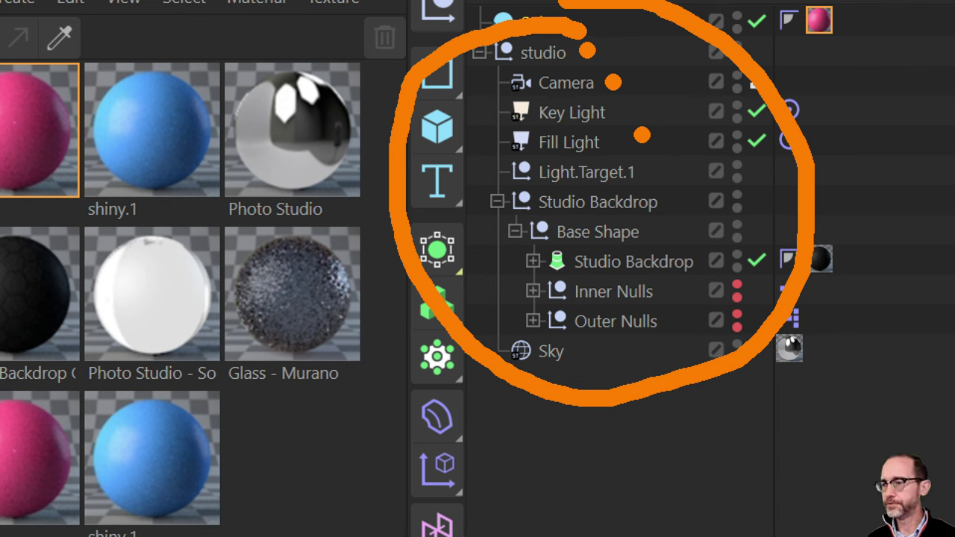
left_click_drag(483, 55, 310, 149)
key("Escape")
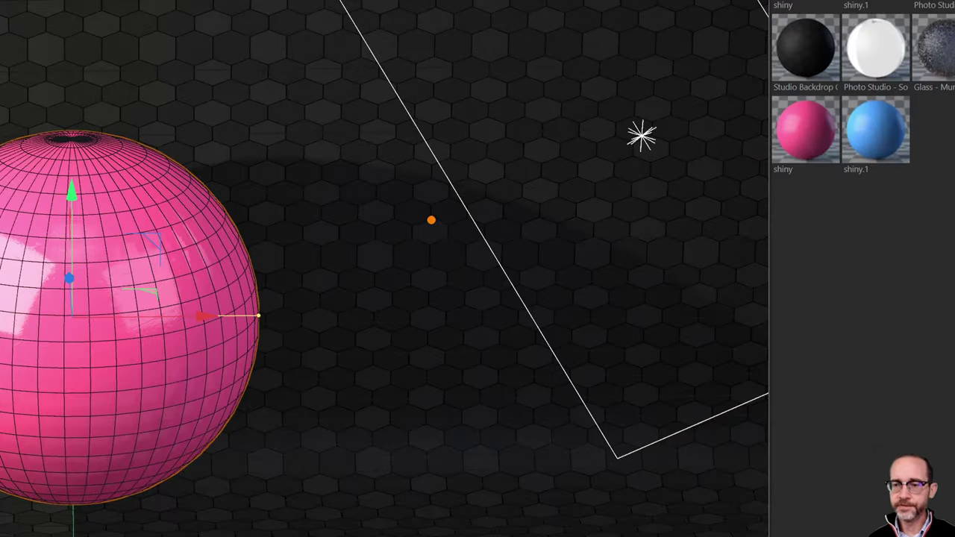
left_click_drag(591, 222, 461, 203)
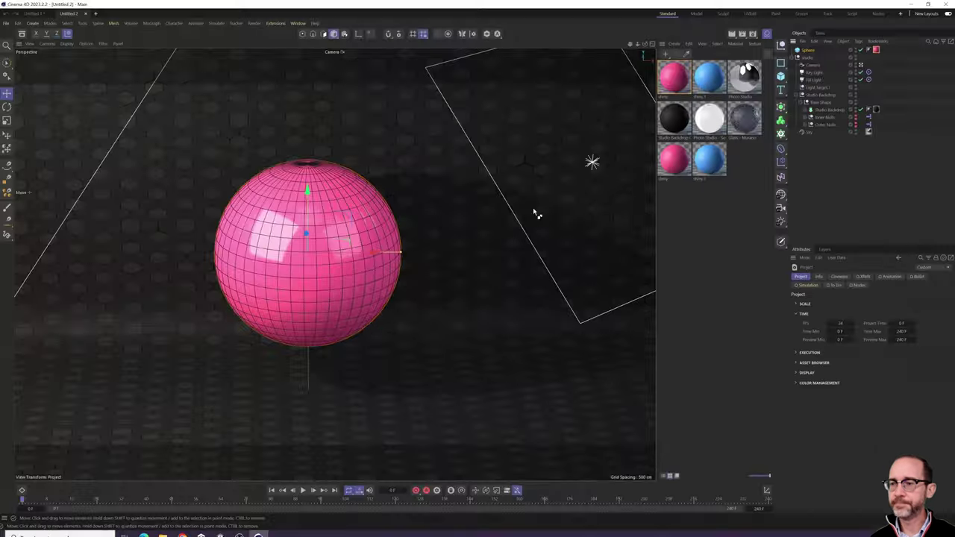
key("ctrl+1")
left_click(493, 145)
key("Escape")
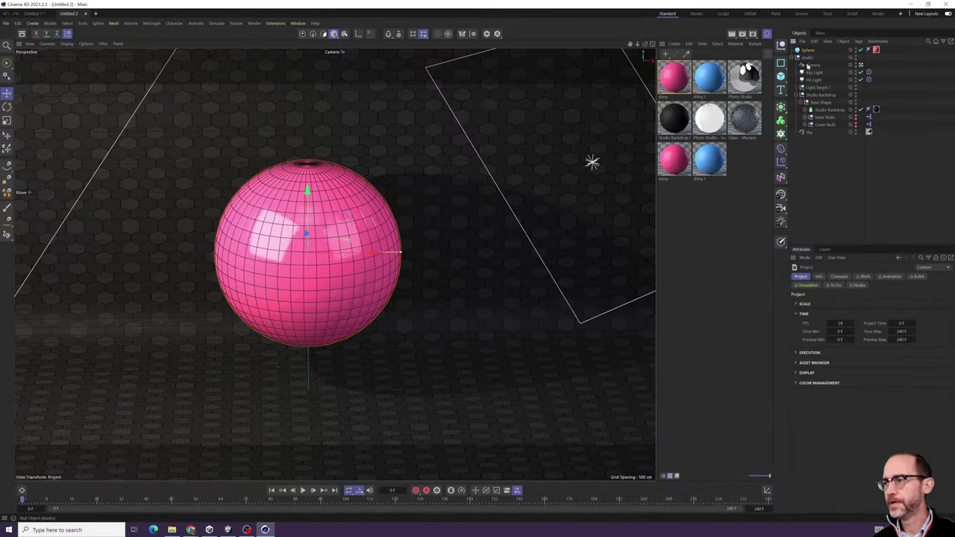
- Delete the studio group and the sphere to view the empty scene, and undo both deletions
left_click(805, 58)
key("Delete")
left_click(803, 51)
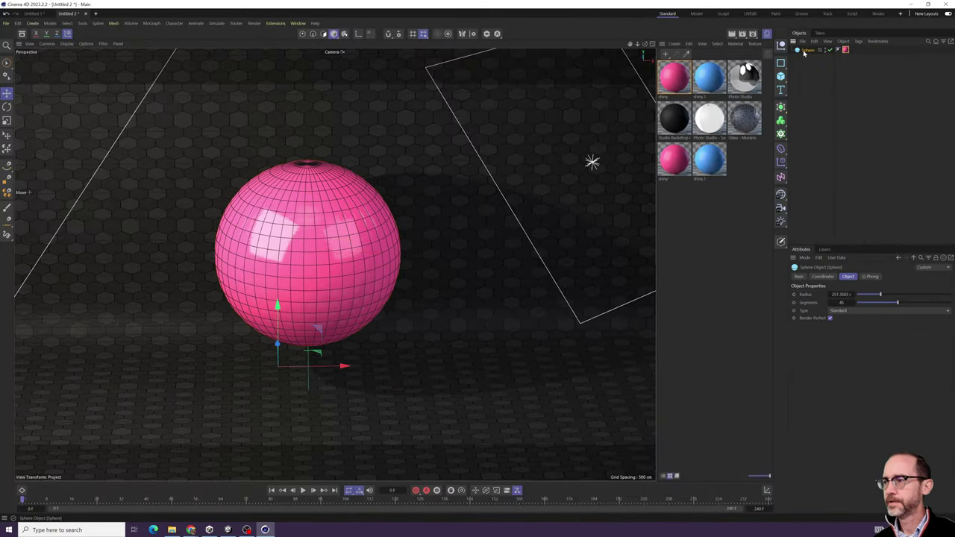
key("Delete")
scroll(342, 261, "down", 1)
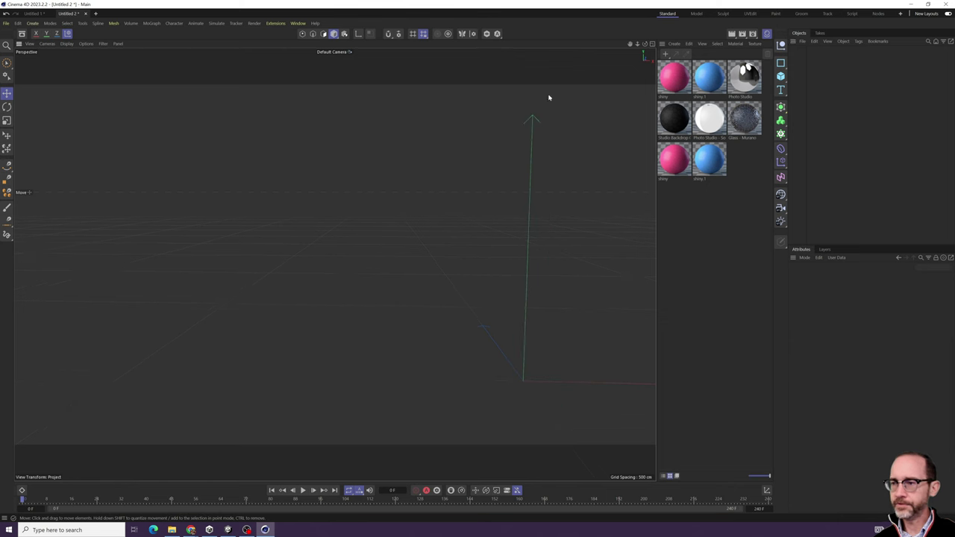
left_click_drag(630, 43, 335, 256)
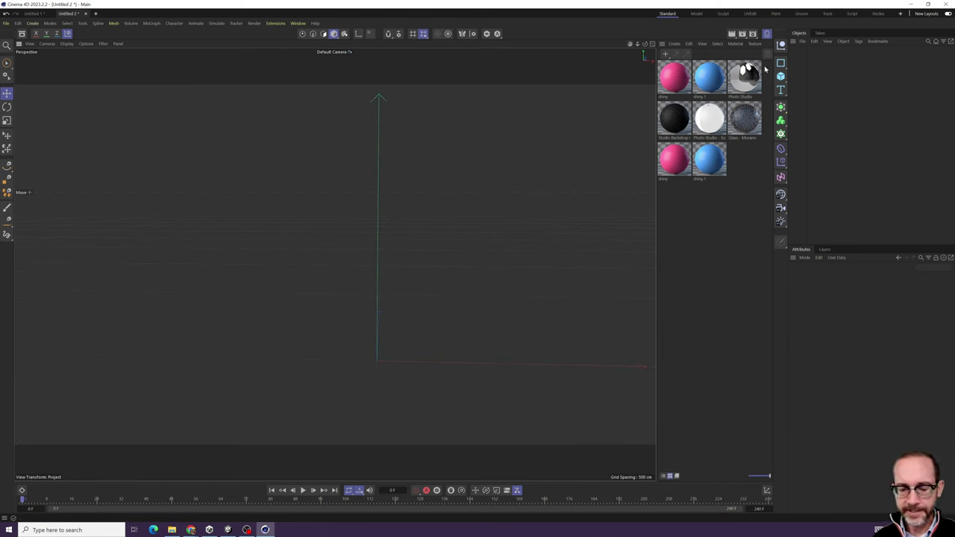
key("ctrl+z")
double_click(746, 75)
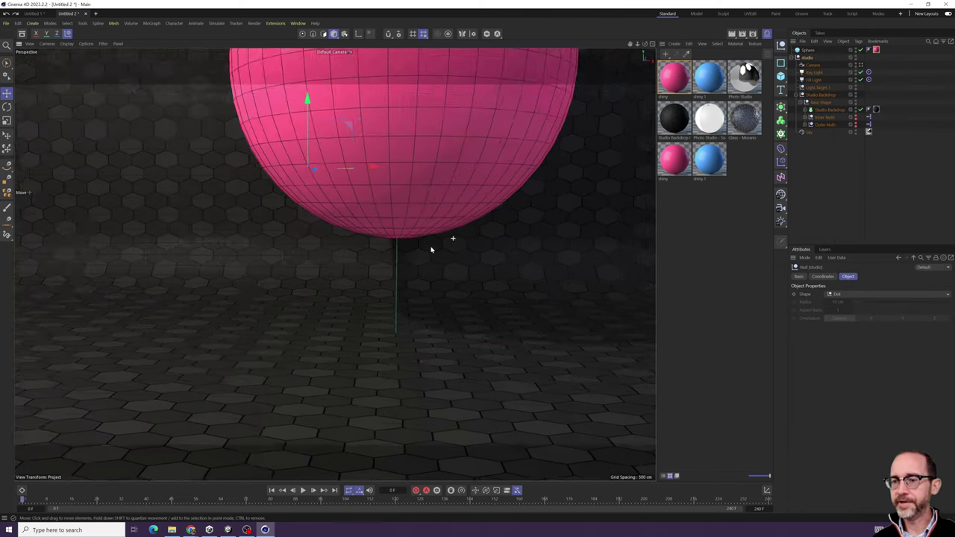
- Frame the whole sphere in the viewport with Gouraud shading and no wireframe lines, and collapse the studio group
right_click_drag(431, 249, 403, 261, "alt")
middle_click_drag(460, 186, 371, 326, "alt")
scroll(390, 307, "down", 1)
left_click_drag(396, 273, 482, 281, "alt")
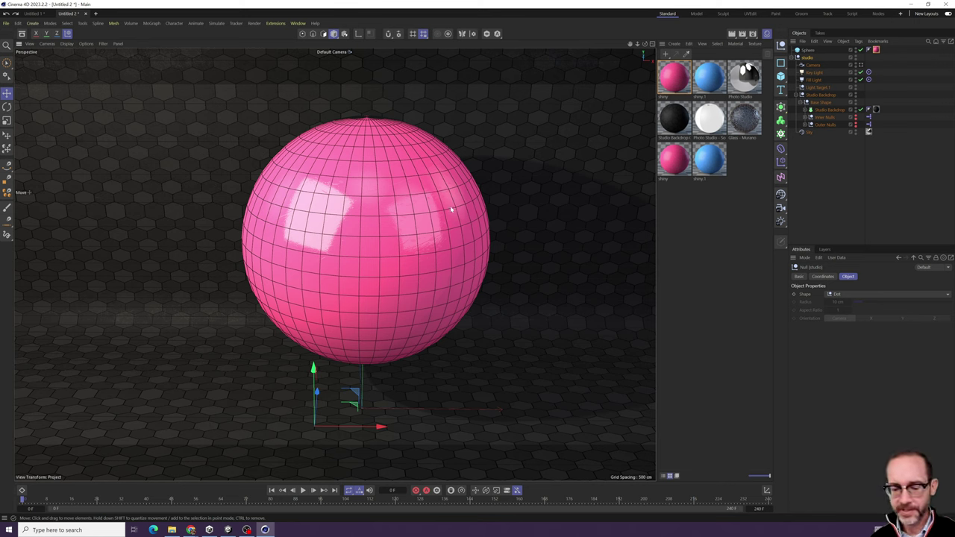
key("n")
key("a")
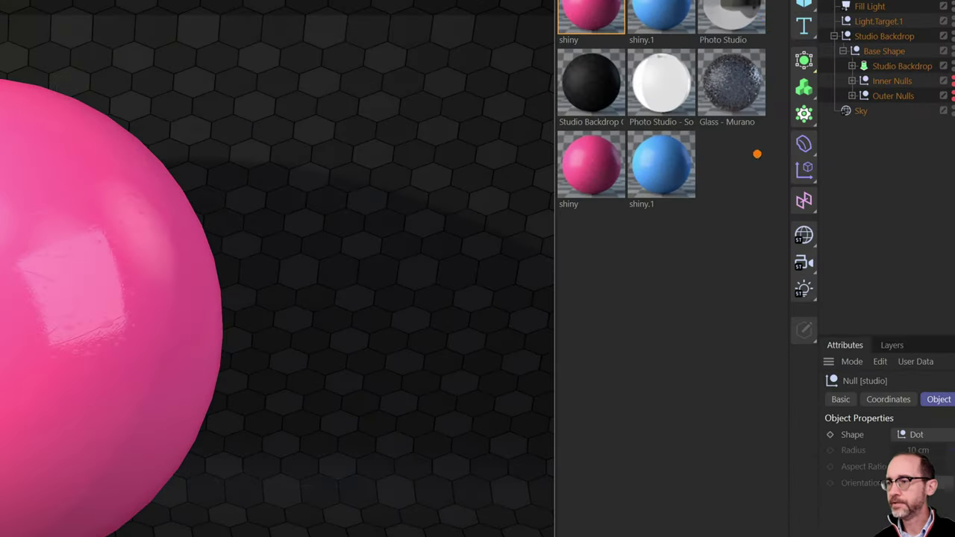
mouse_move(769, 98)
left_mouse_down()
mouse_move(760, 150)
mouse_move(712, 147)
left_mouse_up()
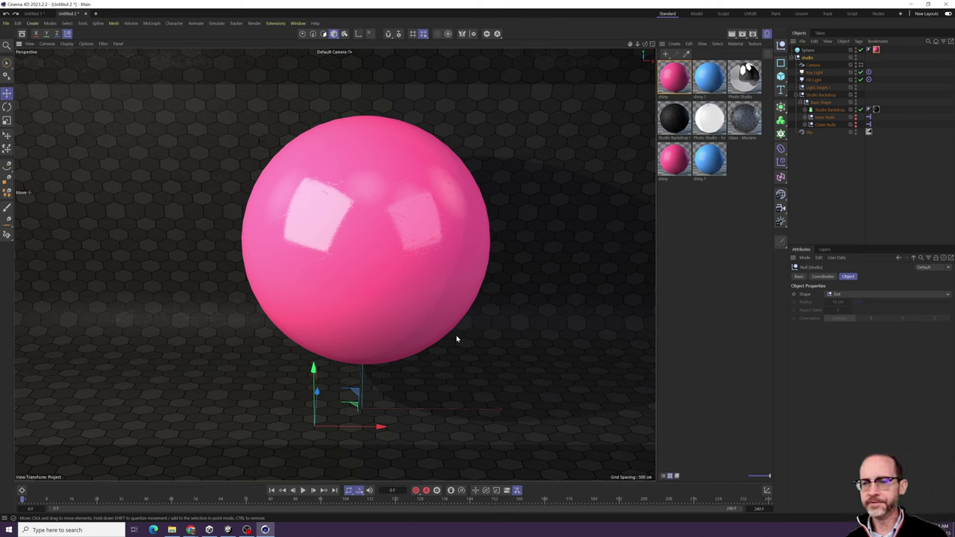
left_click(796, 58)
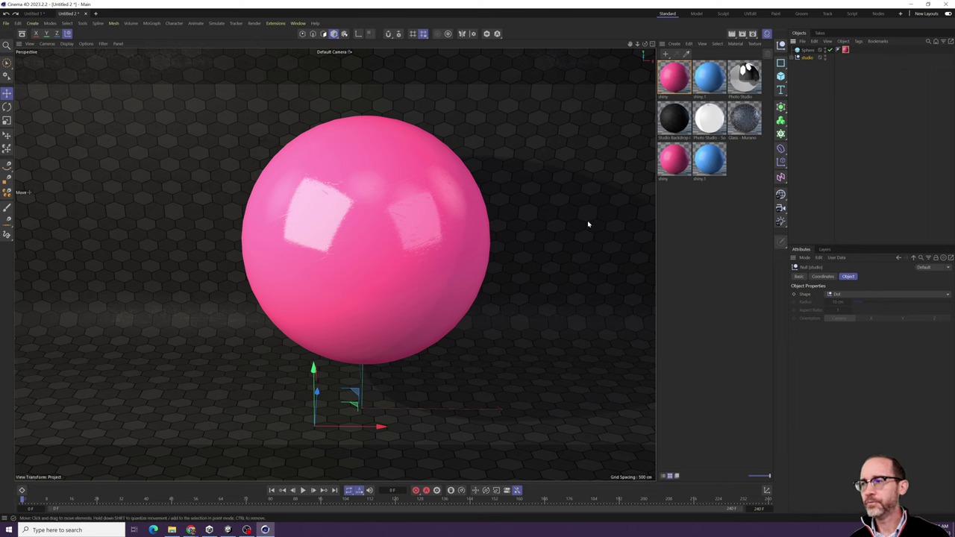
- Capture a screenshot of the window customization commands outlined in orange, including Save as Default Scene
left_click(297, 24)
left_click(292, 26)
left_click(291, 26)
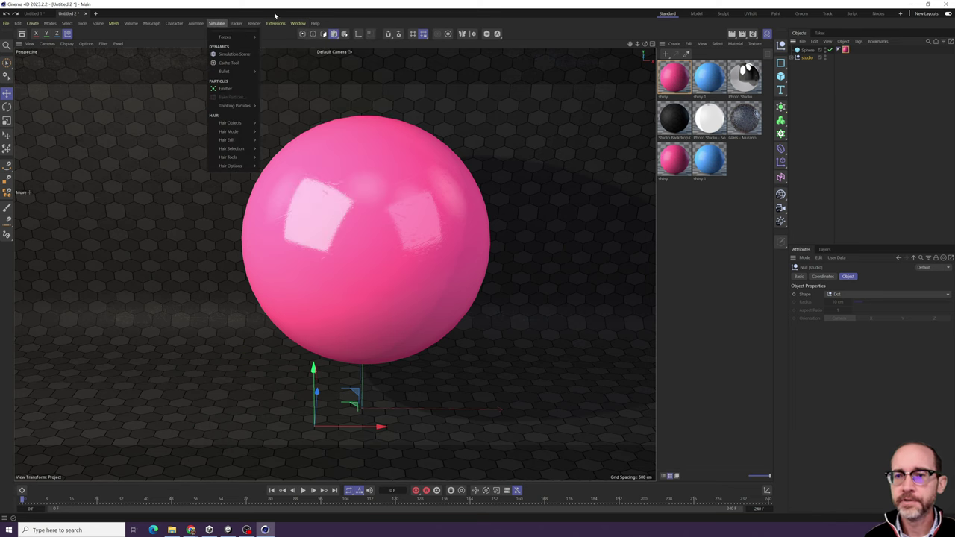
mouse_move(297, 23)
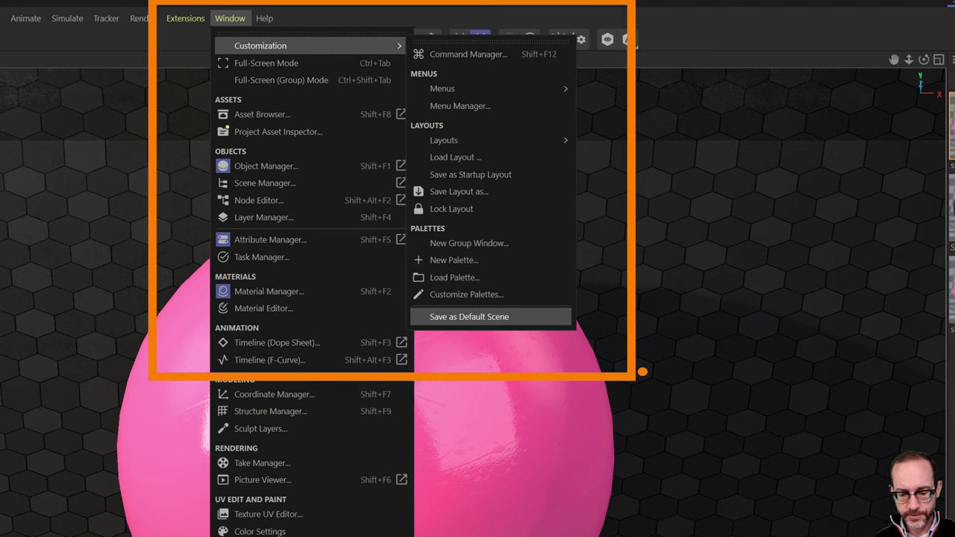
key("super+shift+s")
mouse_move(668, 391)
left_mouse_down()
mouse_move(410, 135)
mouse_move(149, 2)
left_mouse_up()
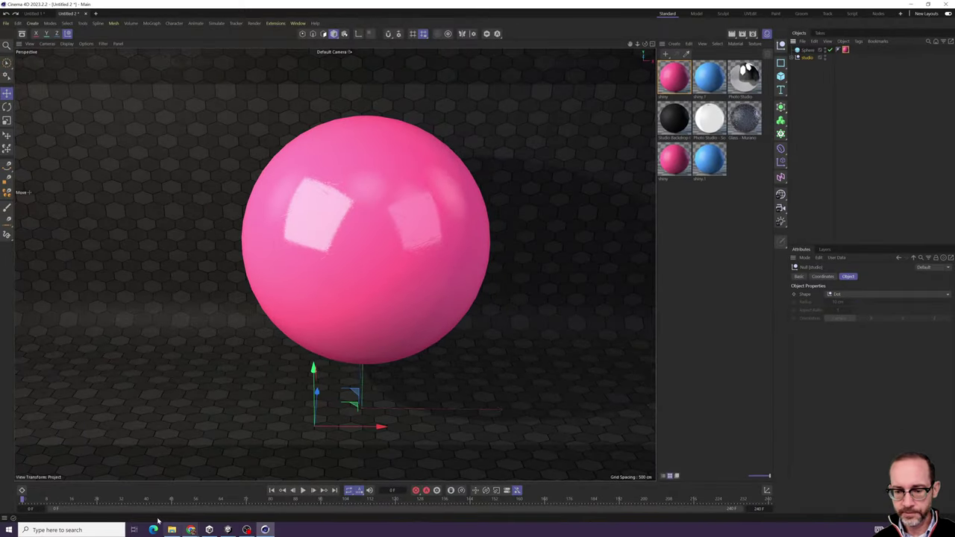
- Switch to the AVC 200 board in Miro and paste the screenshot into the empty area beside the workflow diagram
mouse_move(191, 530)
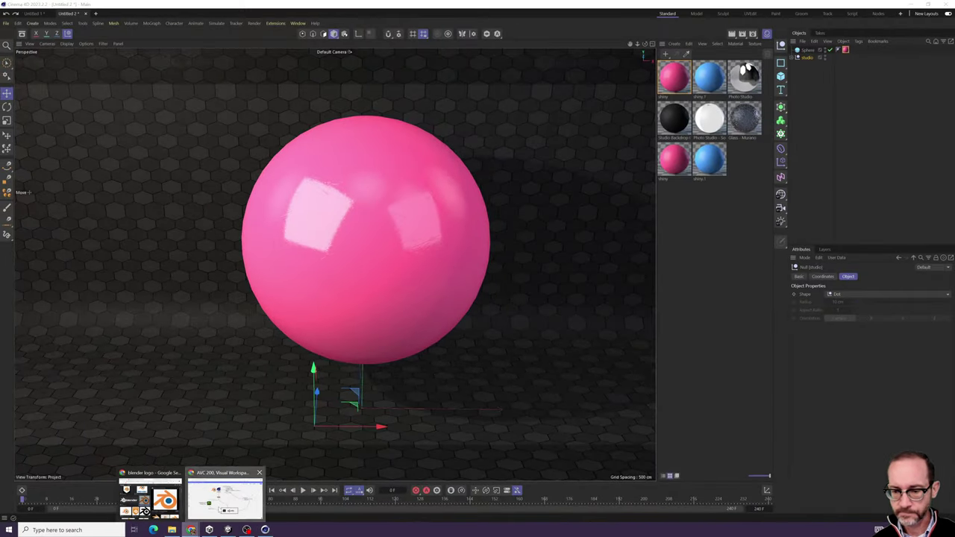
left_click(224, 496)
scroll(583, 224, "down", 10)
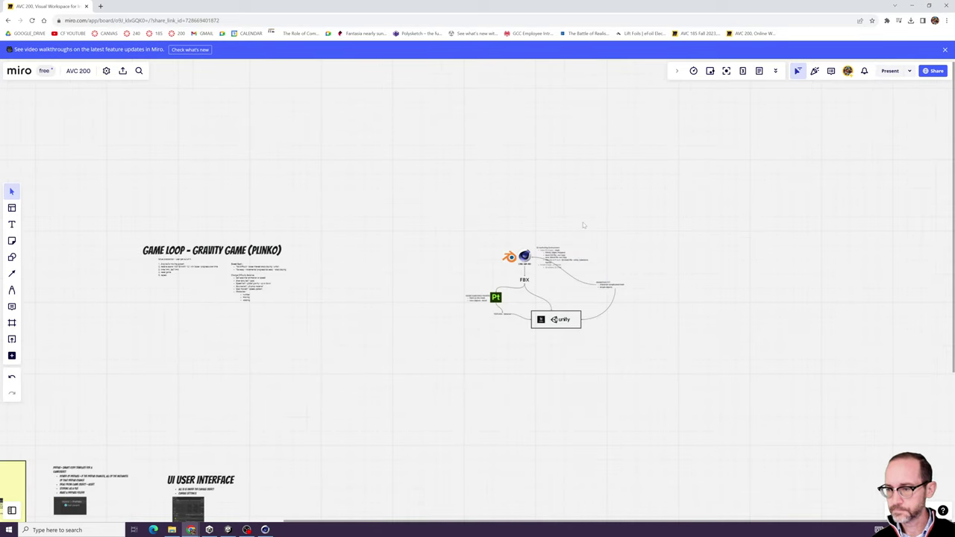
key("ctrl+v")
left_click_drag(583, 224, 727, 261)
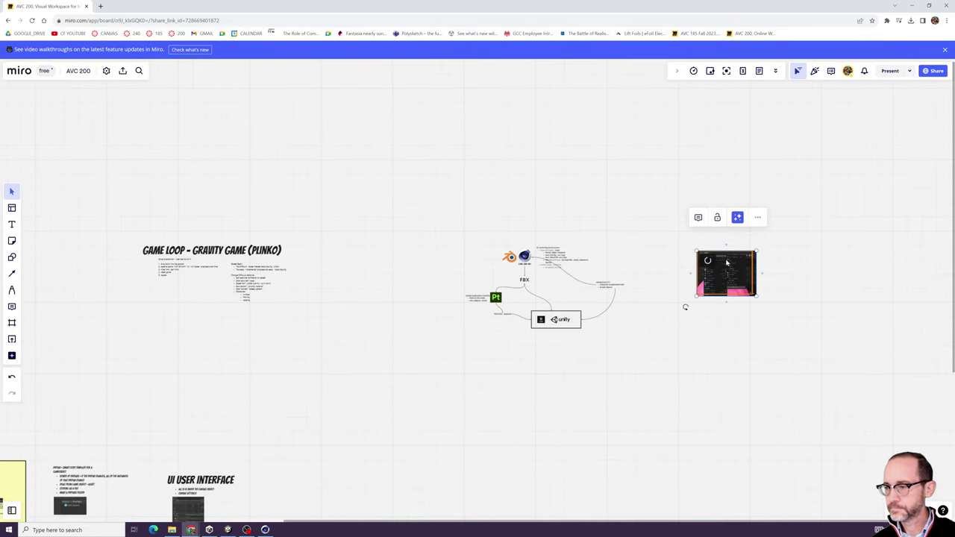
scroll(682, 262, "up", 8)
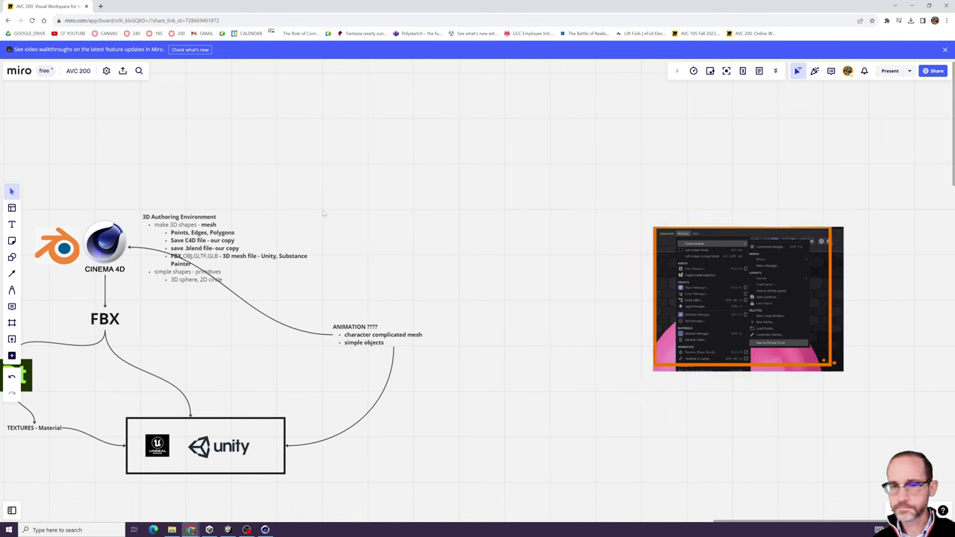
- Add the text "SET UP A NEW DEFAULT FILE" above the pasted screenshot
left_click(11, 223)
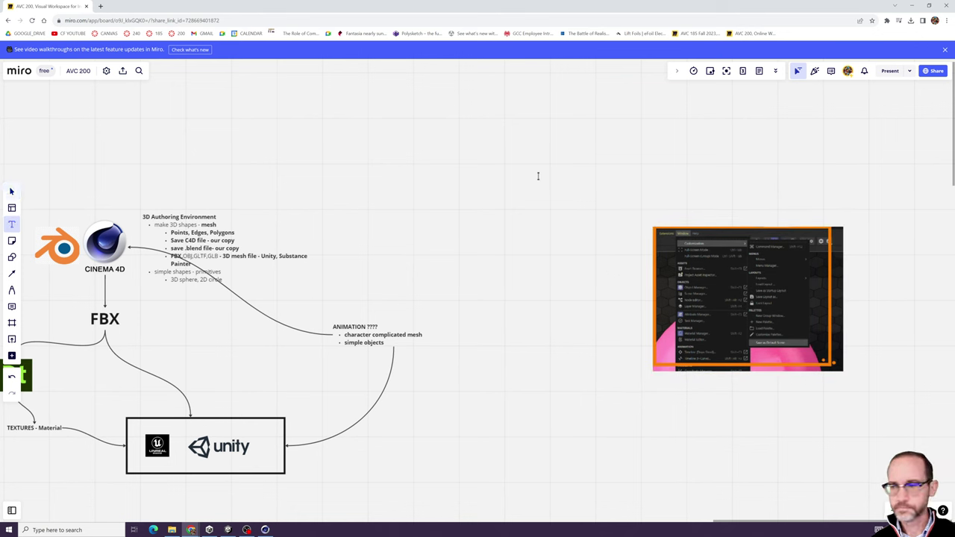
left_click(644, 193)
type("SET UP")
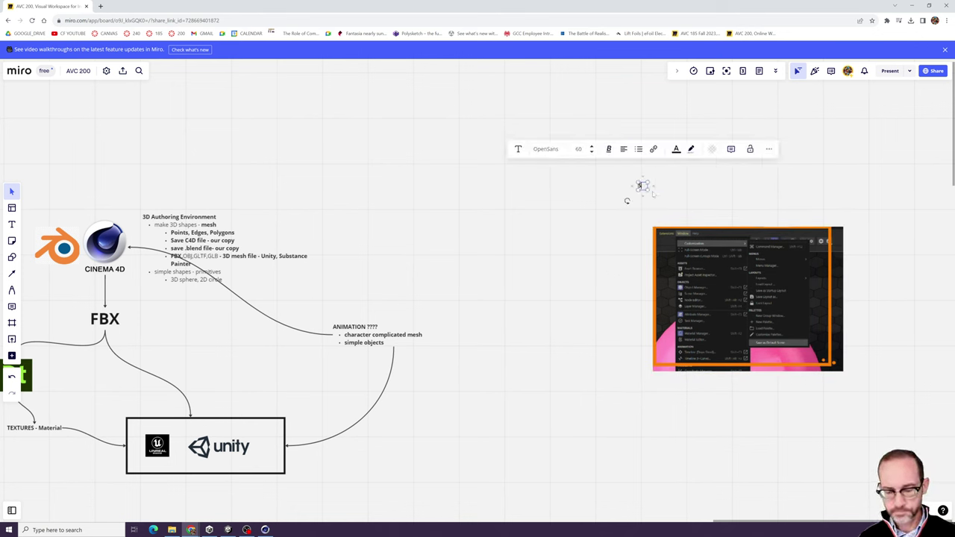
type(" A N")
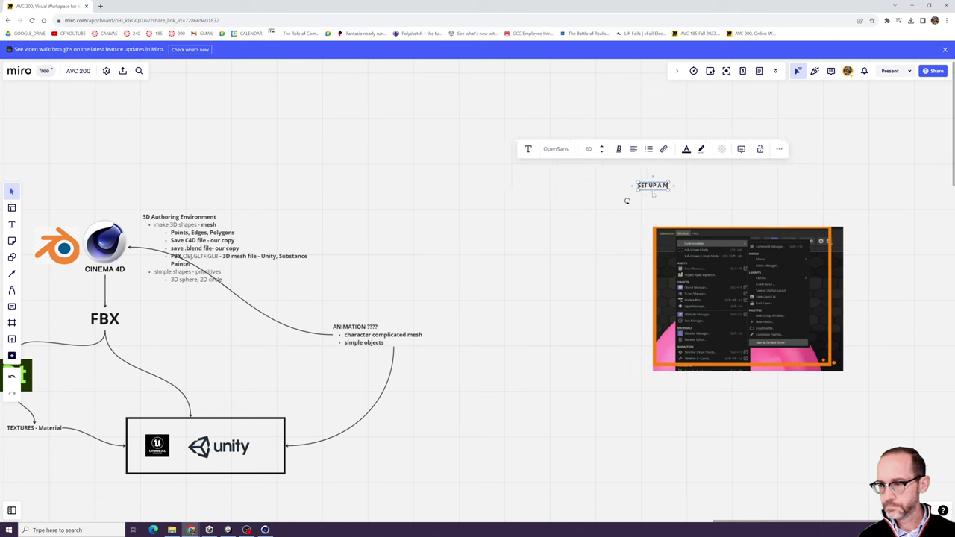
type("EW DEFAULT FILE")
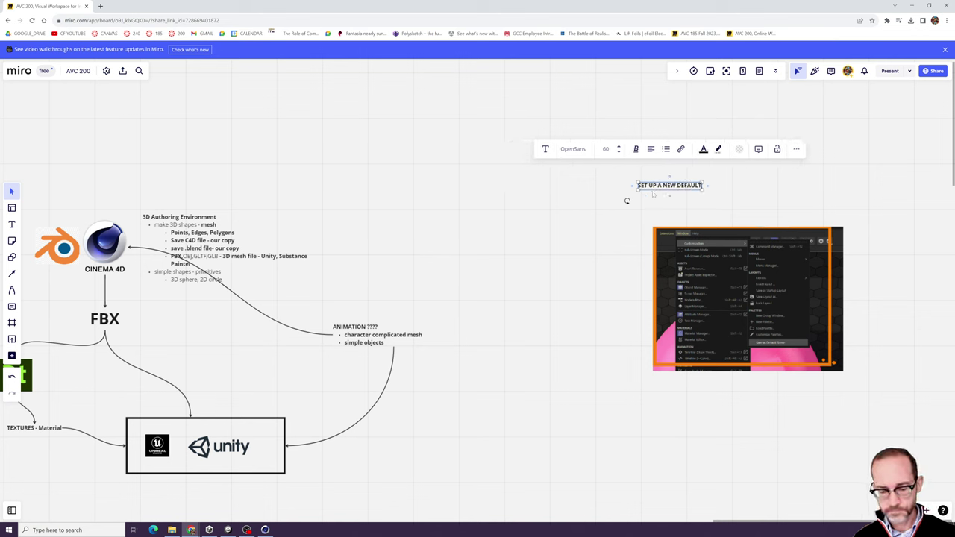
left_click(623, 211)
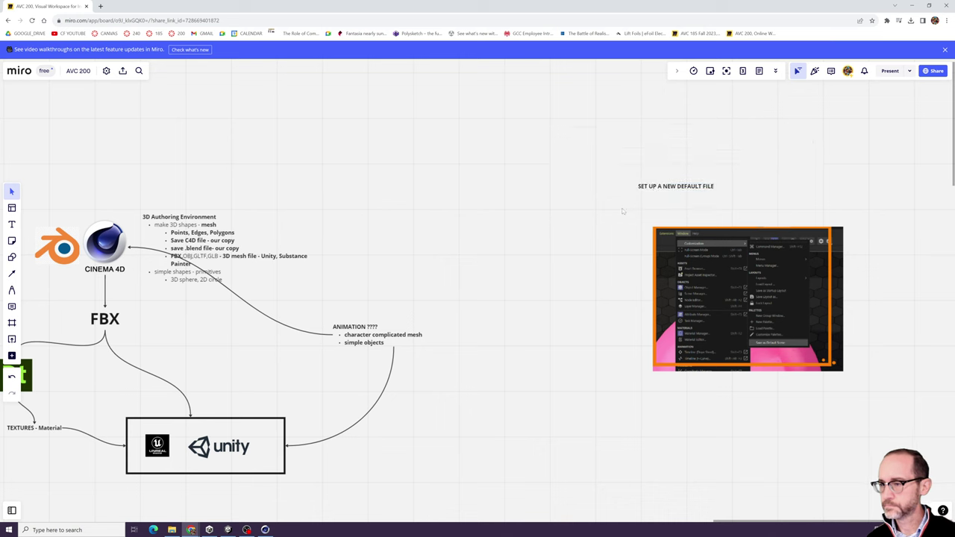
- Move the "SET UP A NEW DEFAULT FILE" text directly above the pasted screenshot and select both together
left_click_drag(653, 190, 666, 220)
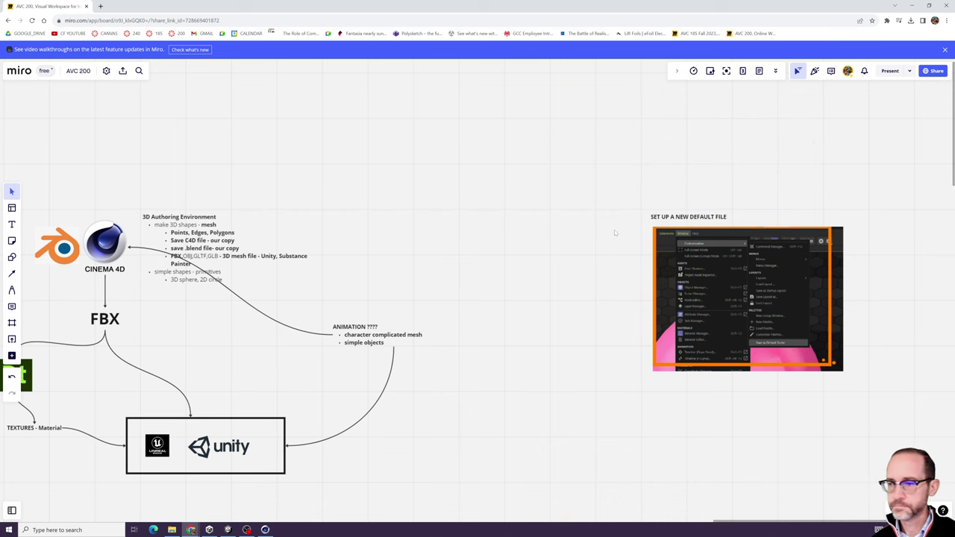
scroll(543, 280, "down", 4)
middle_click_drag(562, 306, 375, 275)
scroll(377, 272, "up", 4)
mouse_move(564, 192)
left_mouse_down()
mouse_move(552, 193)
mouse_move(560, 186)
left_mouse_up()
left_click_drag(514, 117, 577, 192)
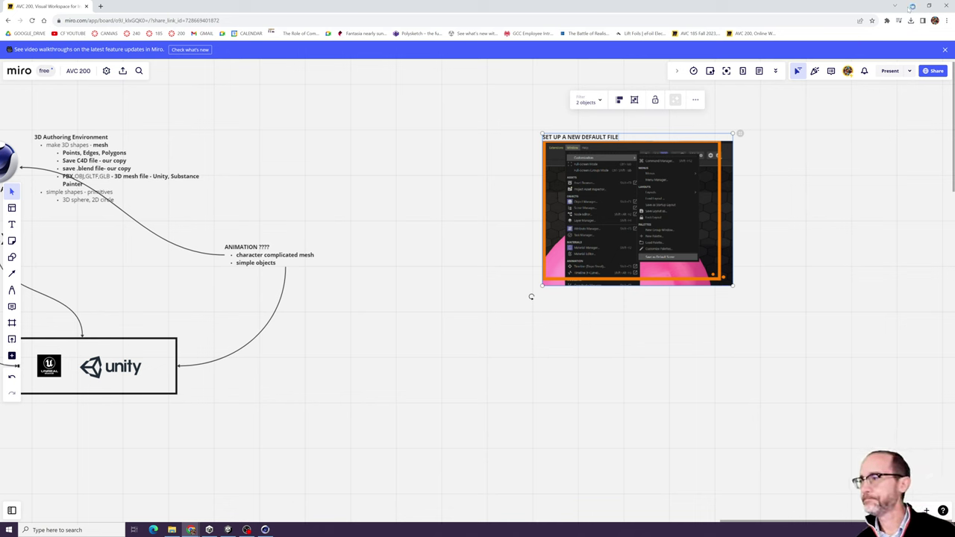
key("ctrl+s")
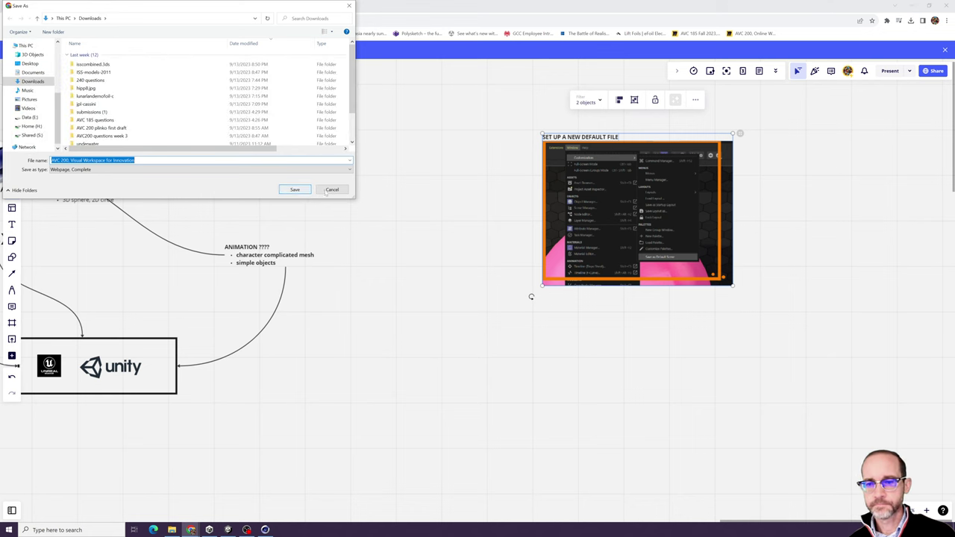
left_click(332, 189)
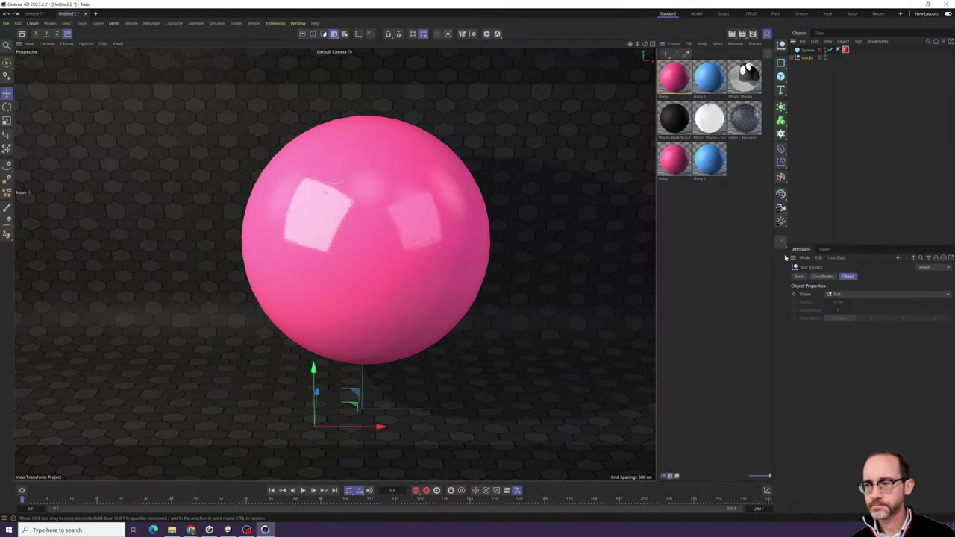
- Switch to Cinema 4D, clear the object selection, and show and hide the Material Manager and Asset Browser, leaving both closed
left_click(810, 94)
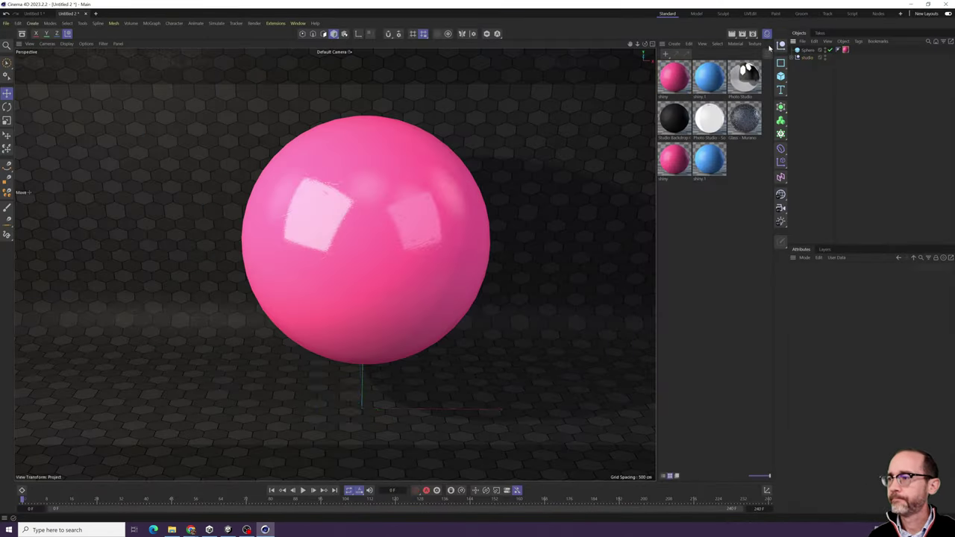
left_click(766, 33)
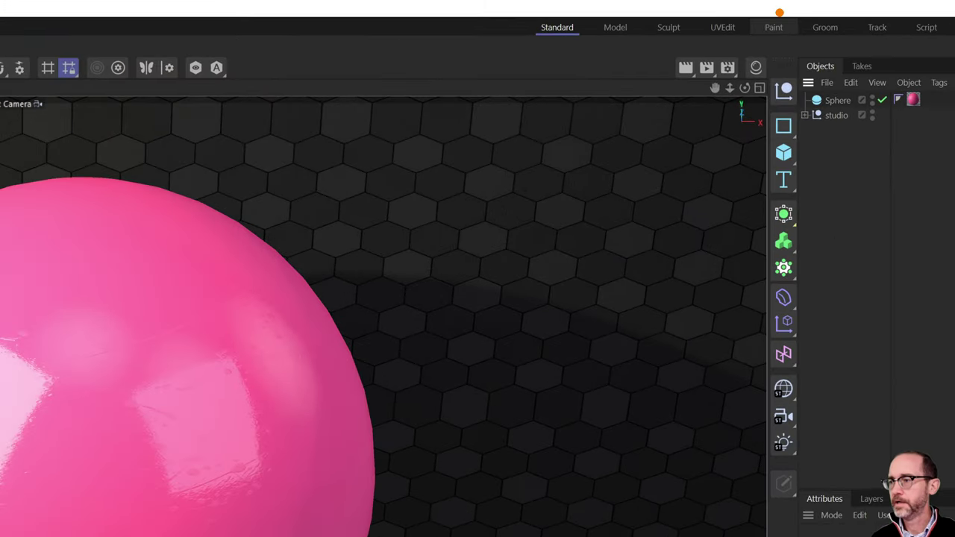
left_click_drag(766, 10, 812, 2)
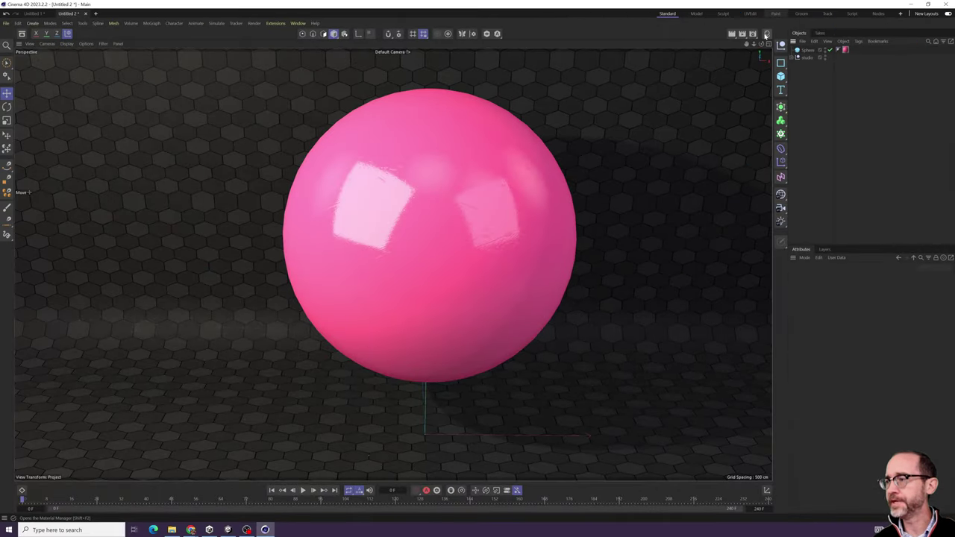
left_click(766, 34)
left_click(766, 35)
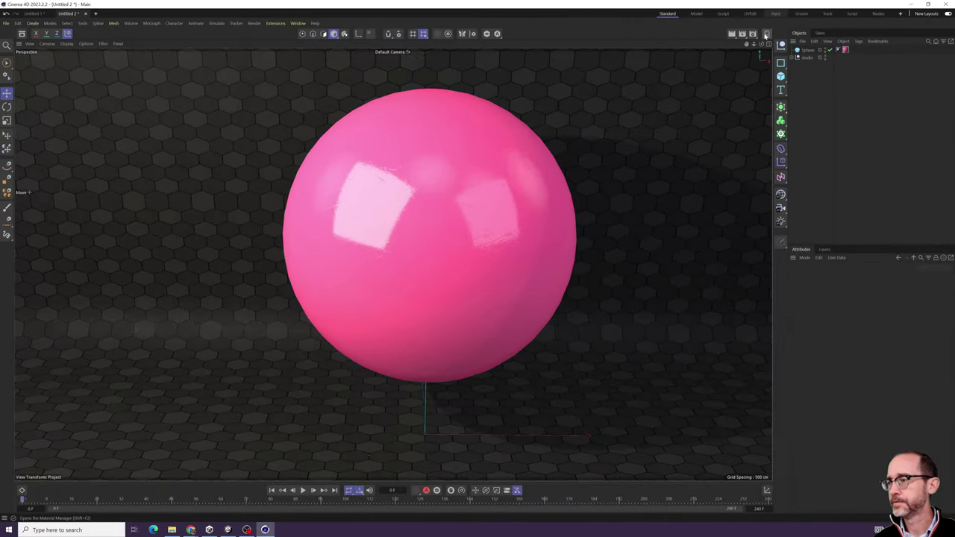
left_click(766, 35)
left_click(766, 34)
left_click(766, 34)
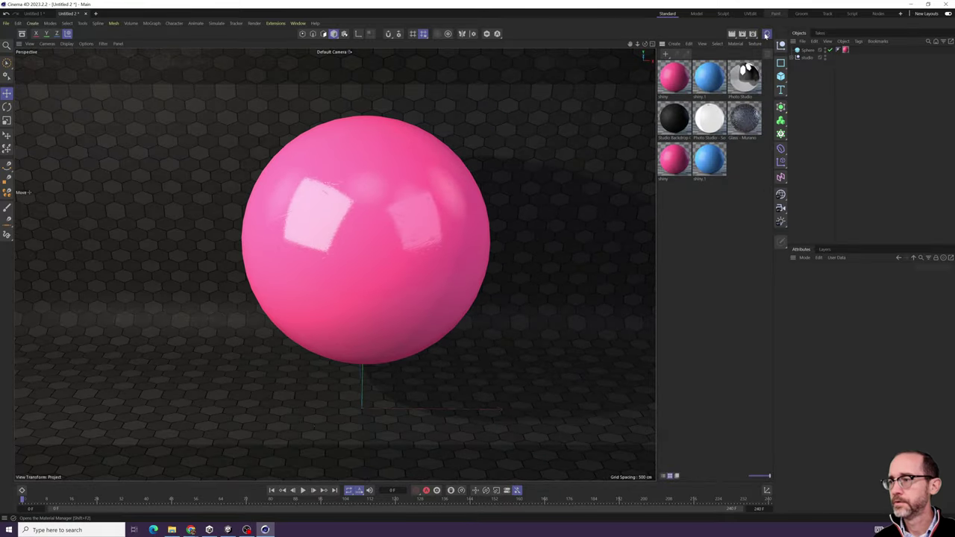
left_click(766, 34)
left_click(766, 35)
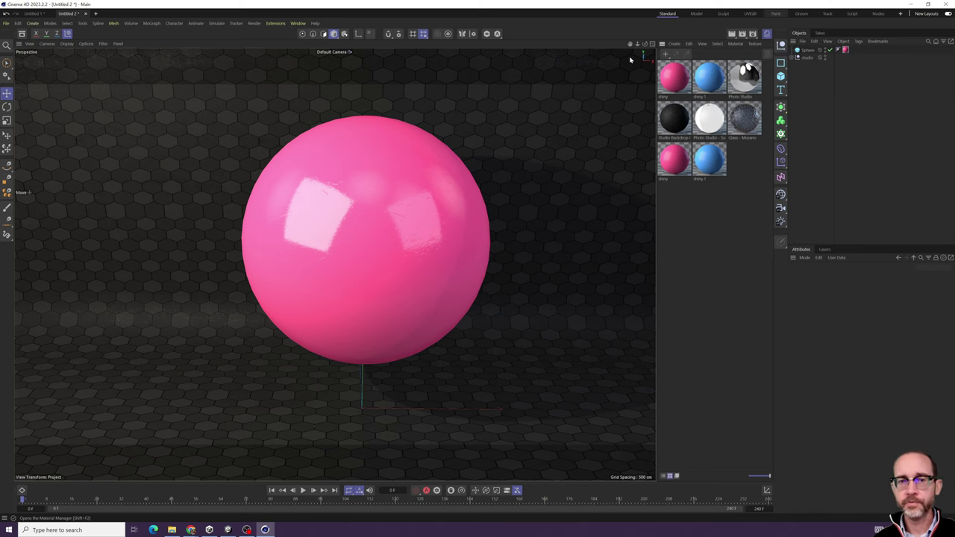
left_click(766, 35)
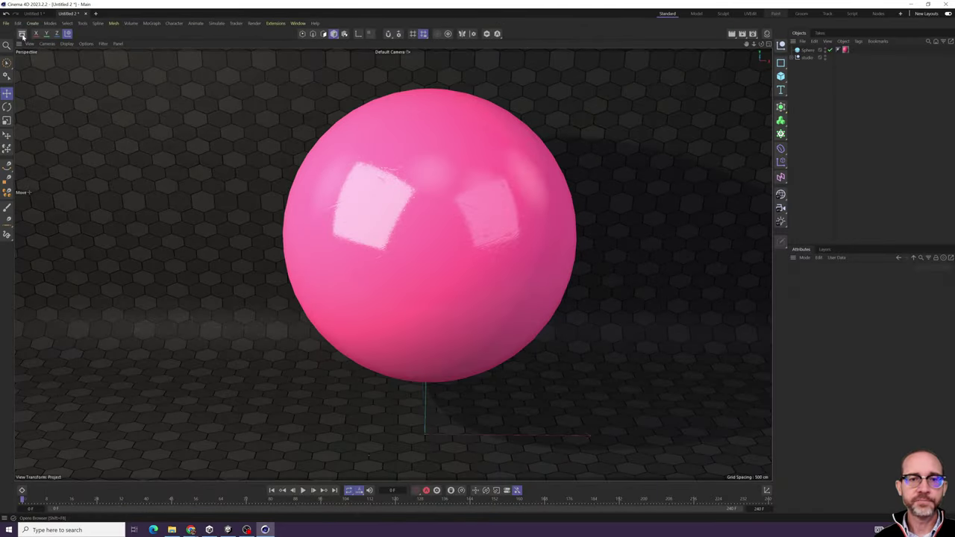
left_click(35, 54)
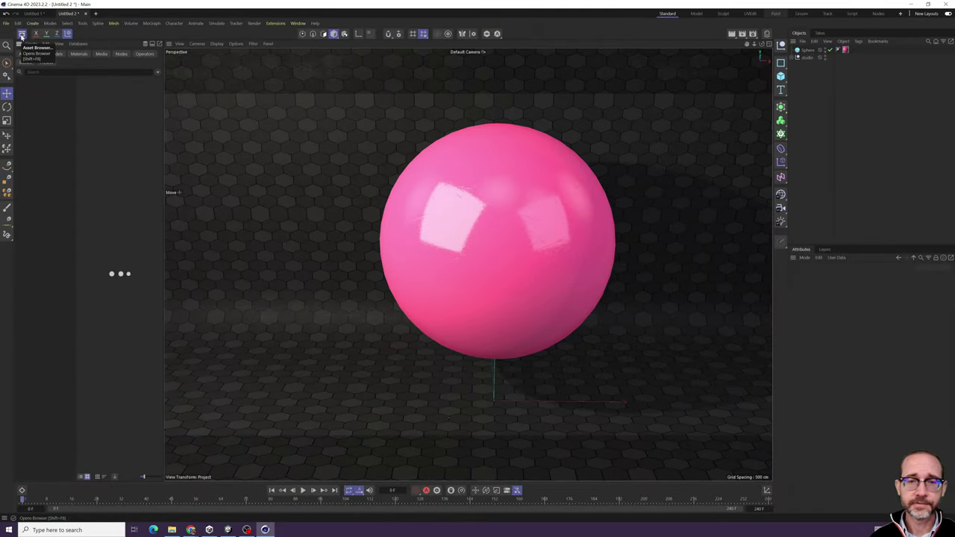
left_click(22, 36)
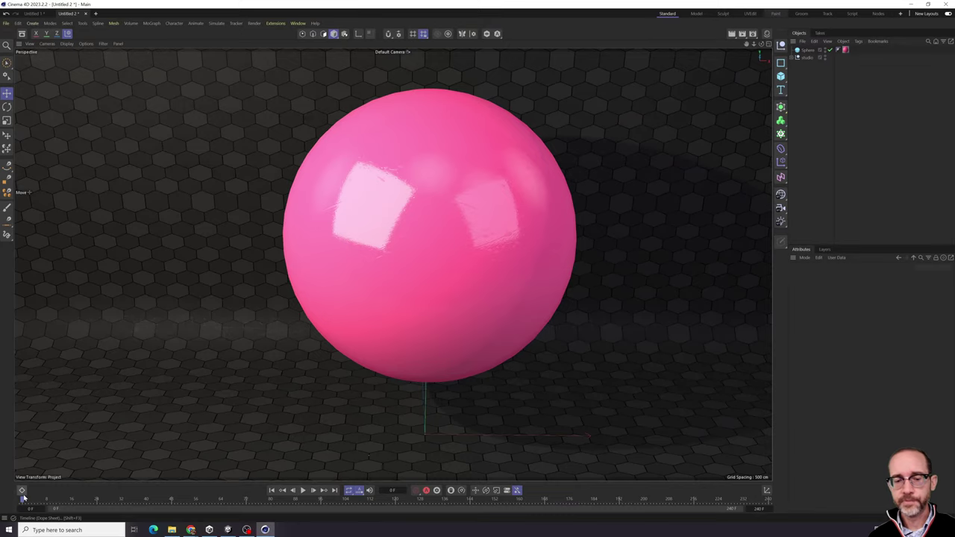
- Open and enlarge the Timeline, view its F-Curve and Dope Sheet modes, and close it again
left_click(43, 465)
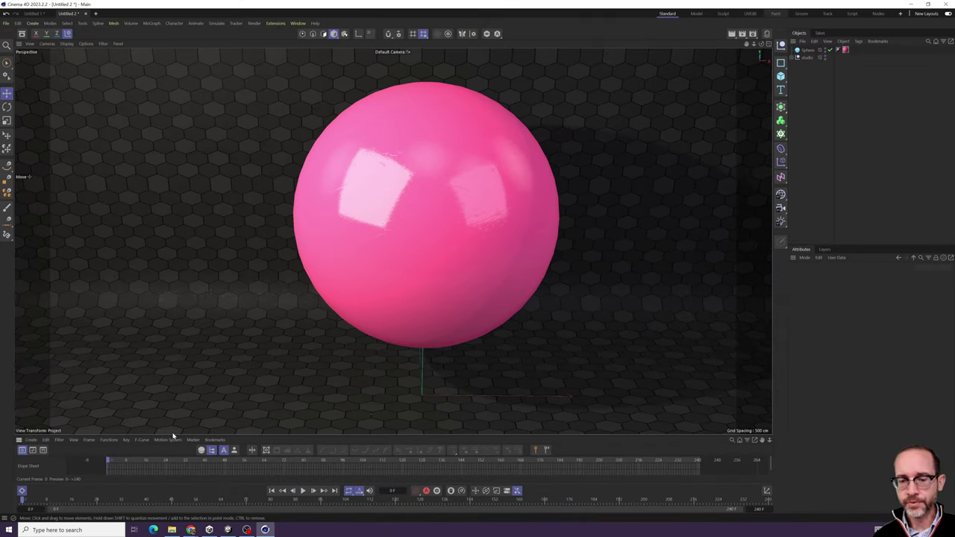
left_click_drag(174, 436, 173, 363)
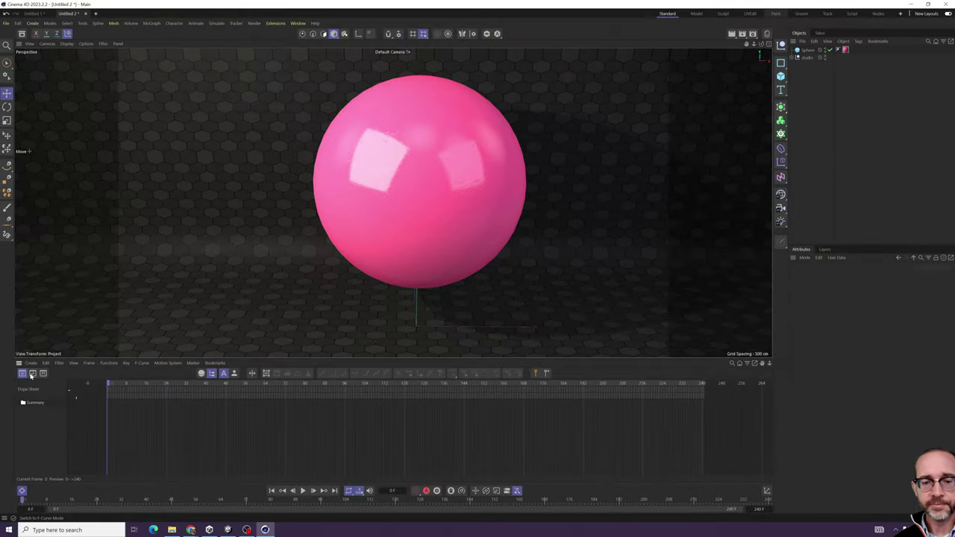
left_click(32, 372)
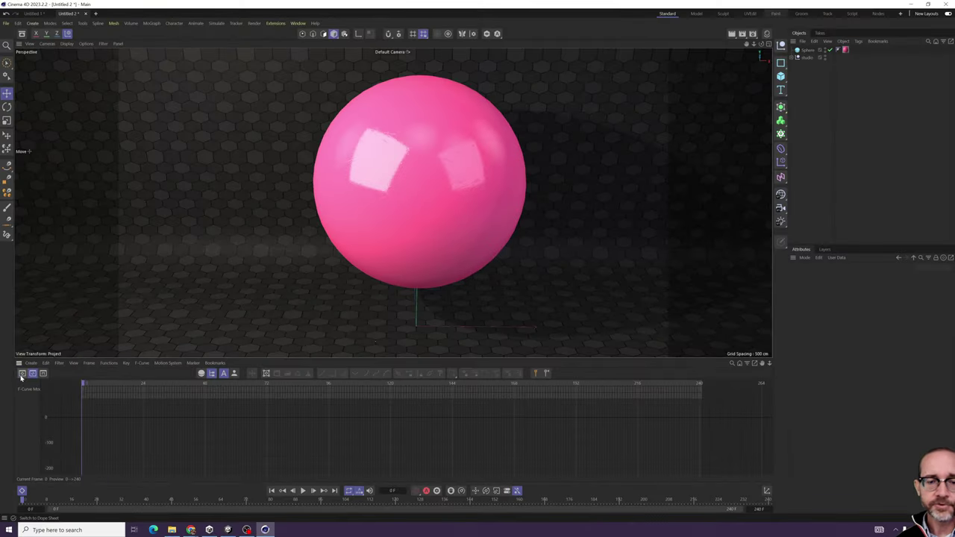
left_click(21, 372)
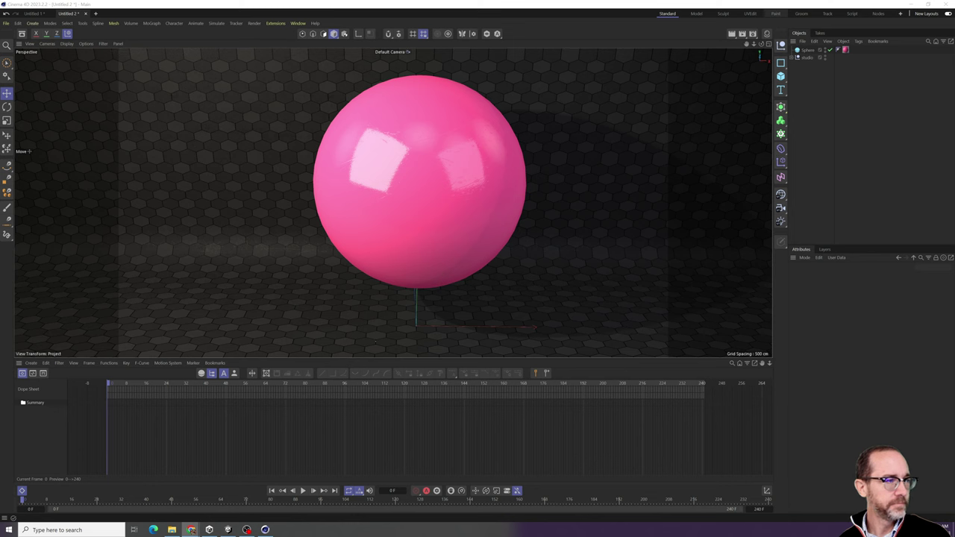
left_click(818, 98)
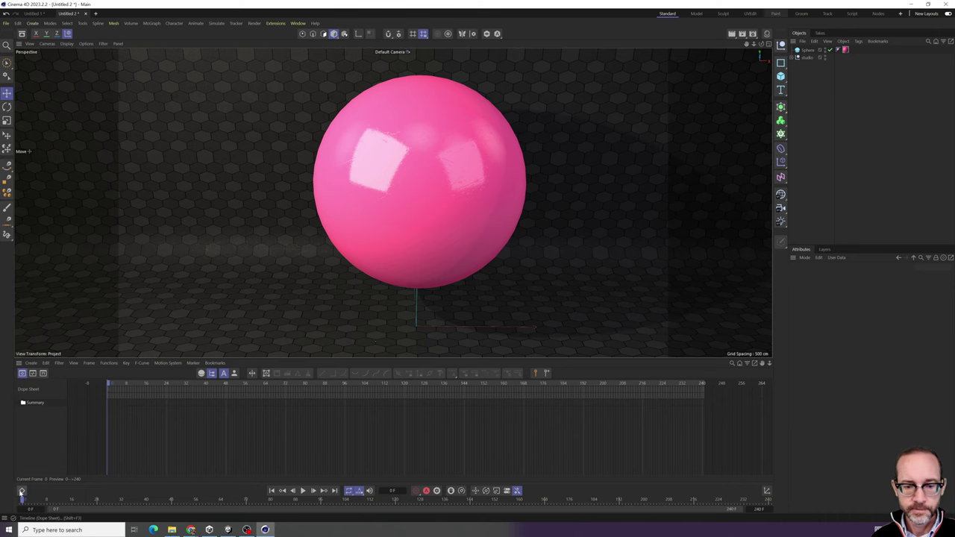
left_click(21, 493)
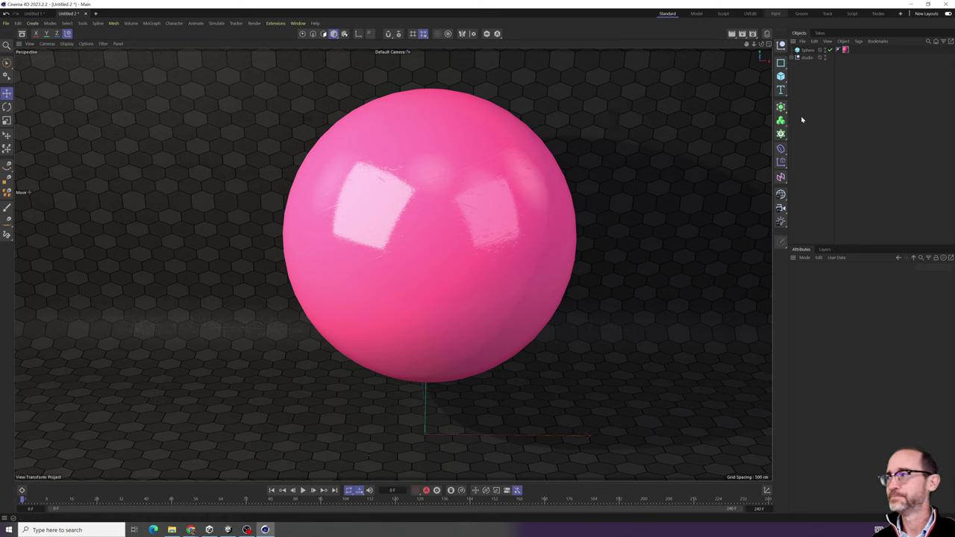
- Replace the sphere with a cube primitive raised above the studio floor
left_click(812, 51)
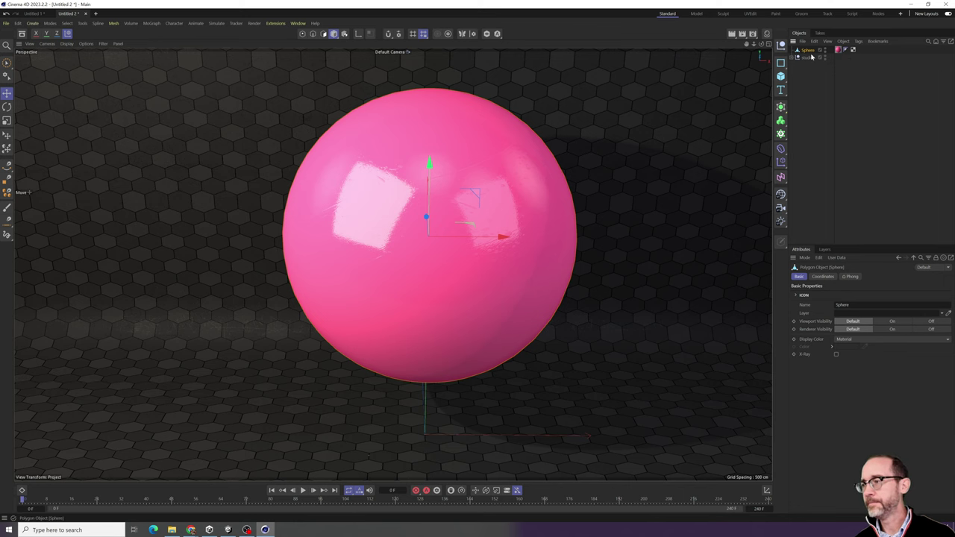
key("Delete")
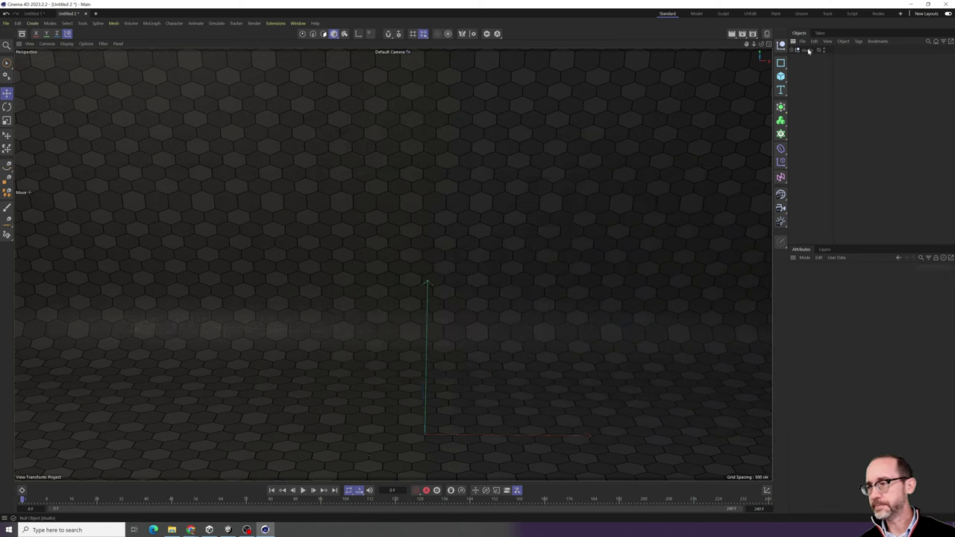
left_click(782, 76)
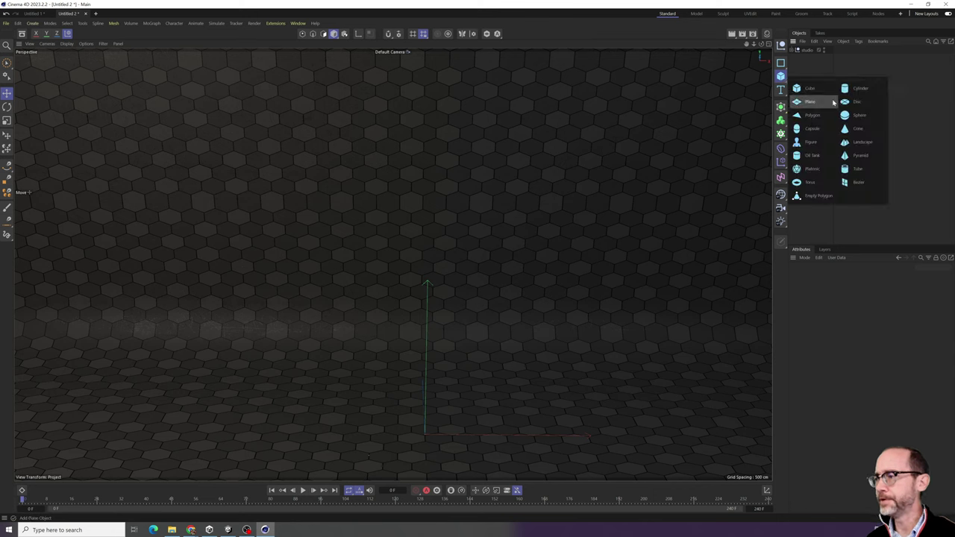
left_click(813, 89)
left_click_drag(432, 382, 451, 284)
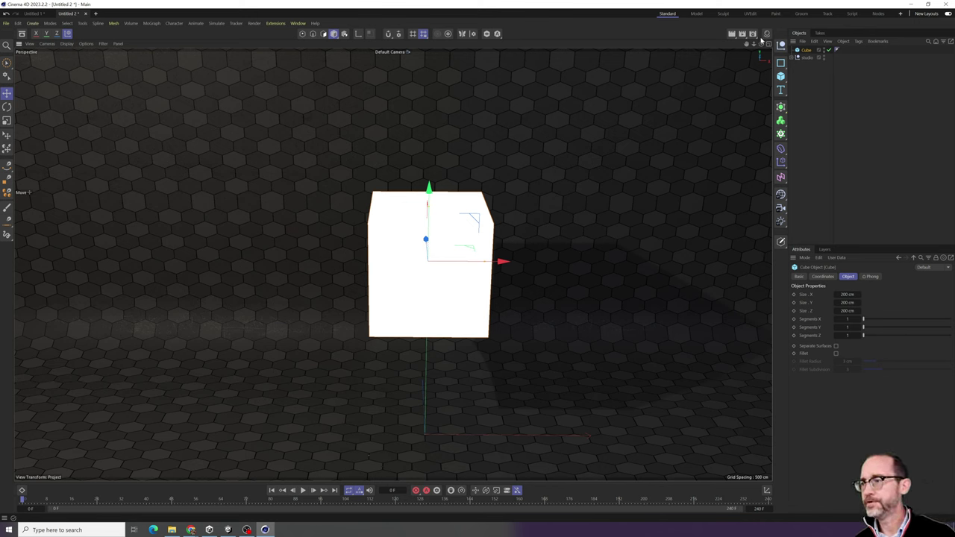
- Show the Material Manager, try the blue shiny material on the cube, and replace it with the pink shiny one
left_click(766, 34)
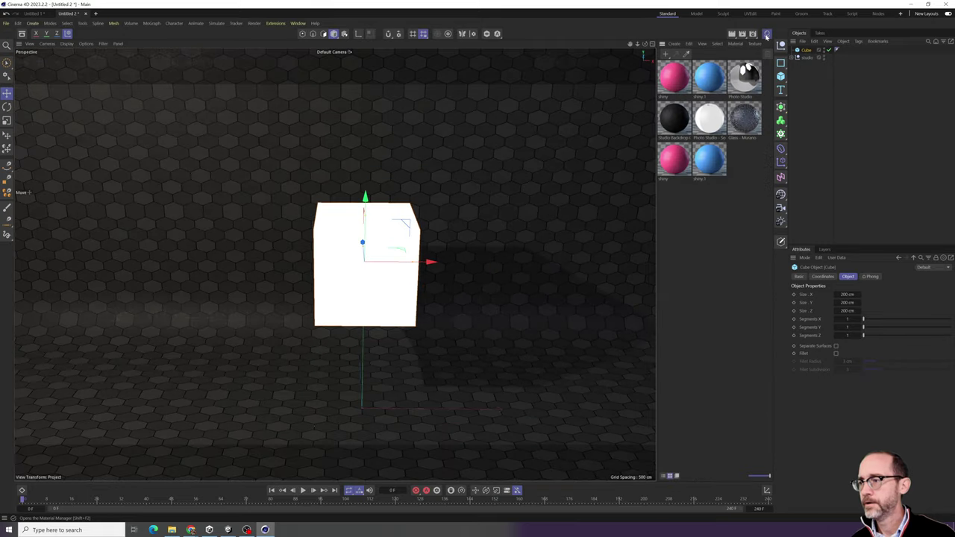
left_click_drag(731, 80, 806, 54)
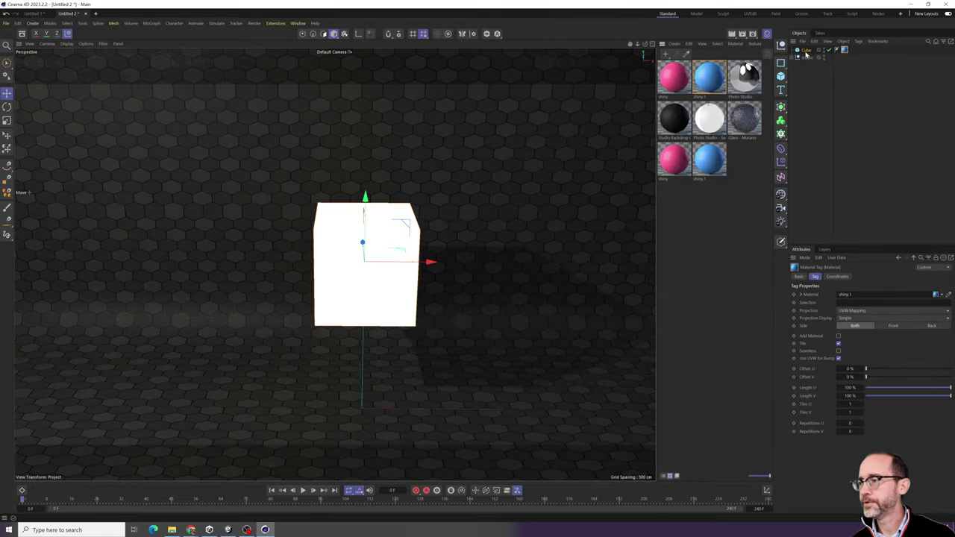
left_click(844, 49)
key("Delete")
left_click_drag(674, 83, 807, 50)
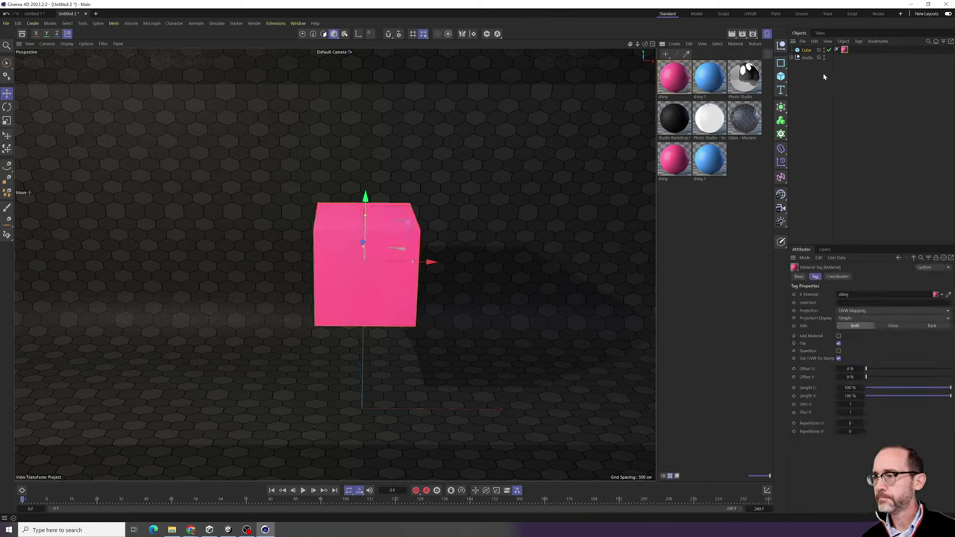
- Compare the cube in plain Gouraud Shading and with wireframe lines, leaving the viewport in Gouraud Shading (Lines)
key("n")
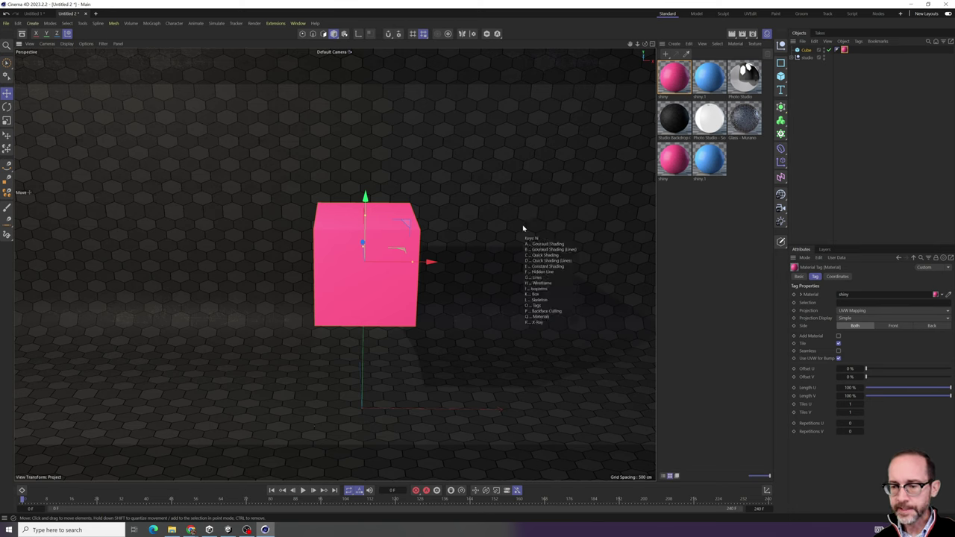
key("b")
key("n")
key("a")
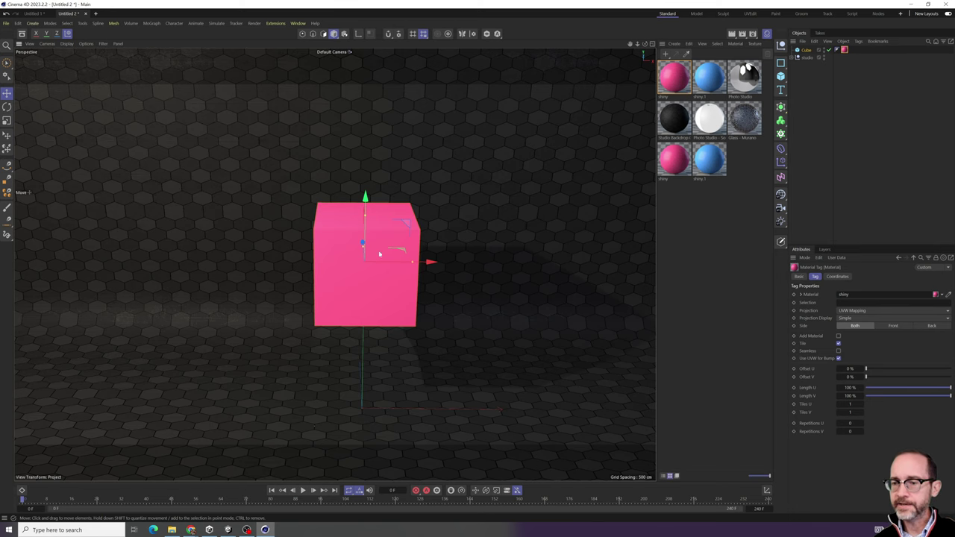
left_click_drag(307, 277, 344, 286, "alt")
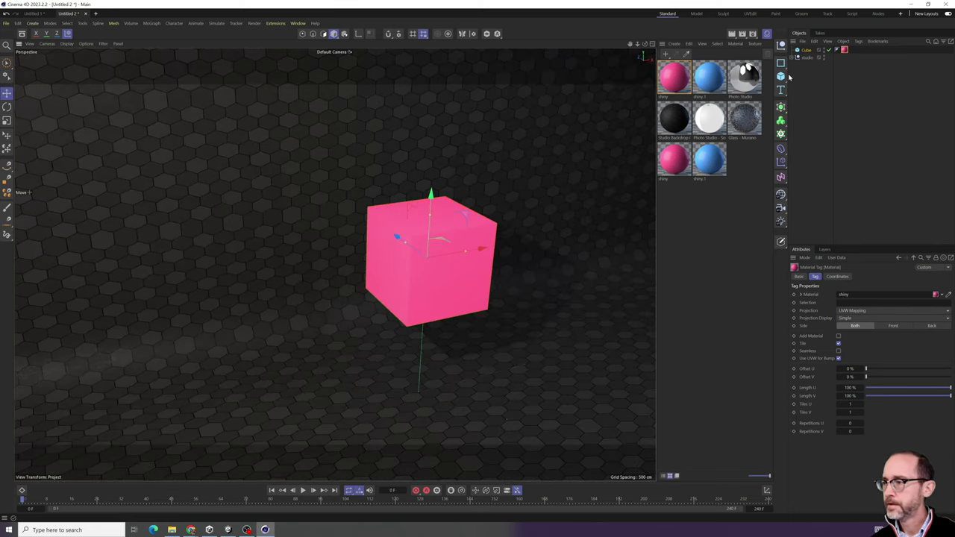
key("n")
key("a")
key("b")
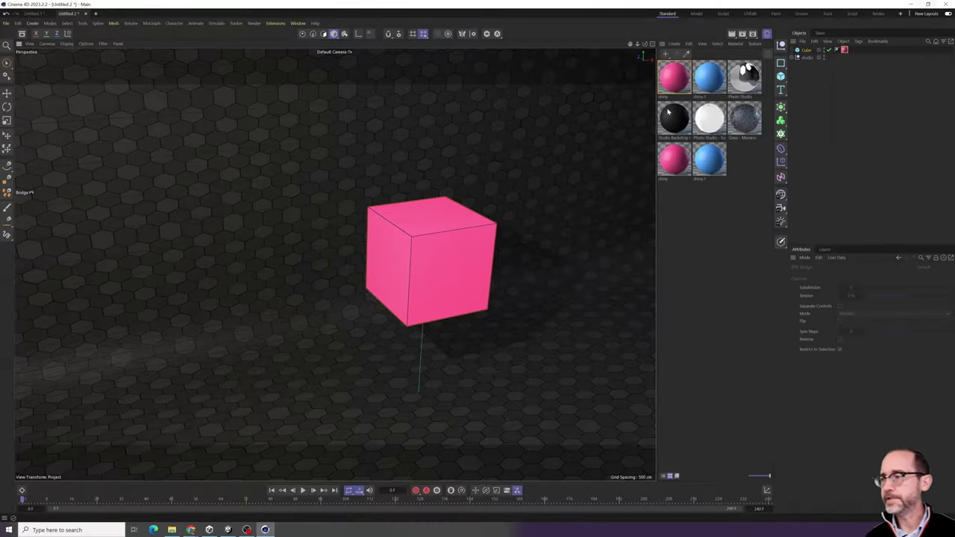
- Replace the cube with a sphere primitive and apply the pink shiny material to it
left_click(807, 50)
key("Delete")
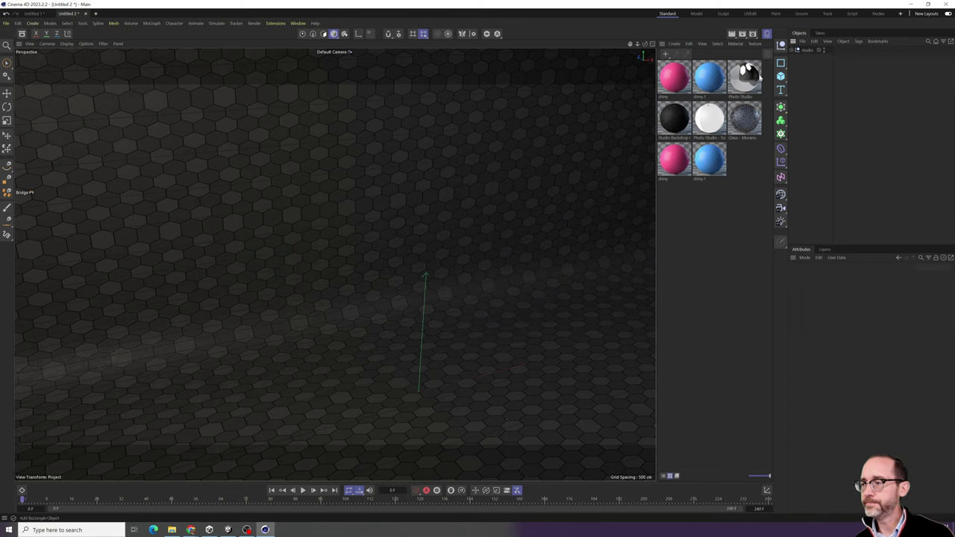
left_click_drag(781, 76, 847, 115)
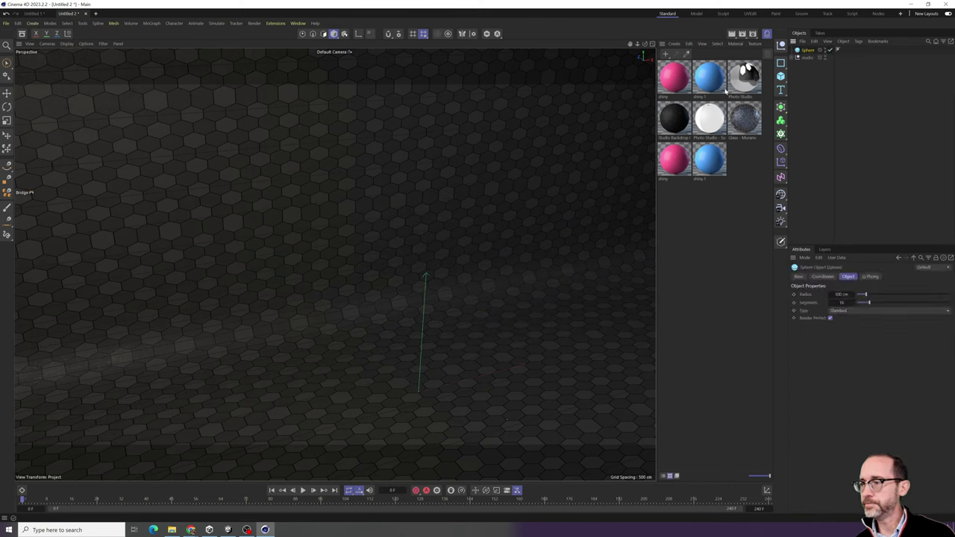
left_click_drag(680, 82, 807, 51)
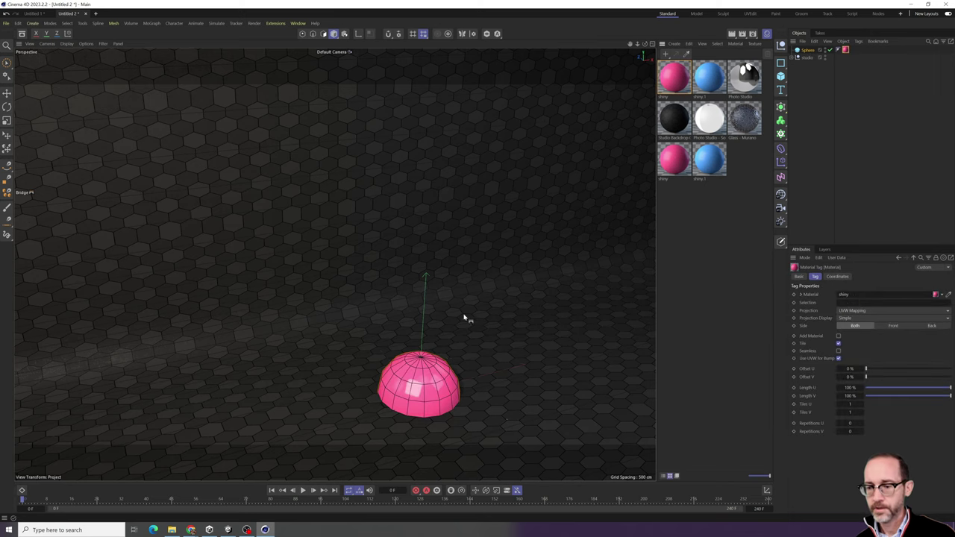
- Raise the sphere vertically until it floats fully above the studio floor
key("e")
left_click_drag(426, 341, 433, 162)
left_click_drag(423, 195, 469, 234, "alt")
right_click_drag(448, 209, 451, 242, "alt")
middle_click_drag(452, 243, 407, 257, "alt")
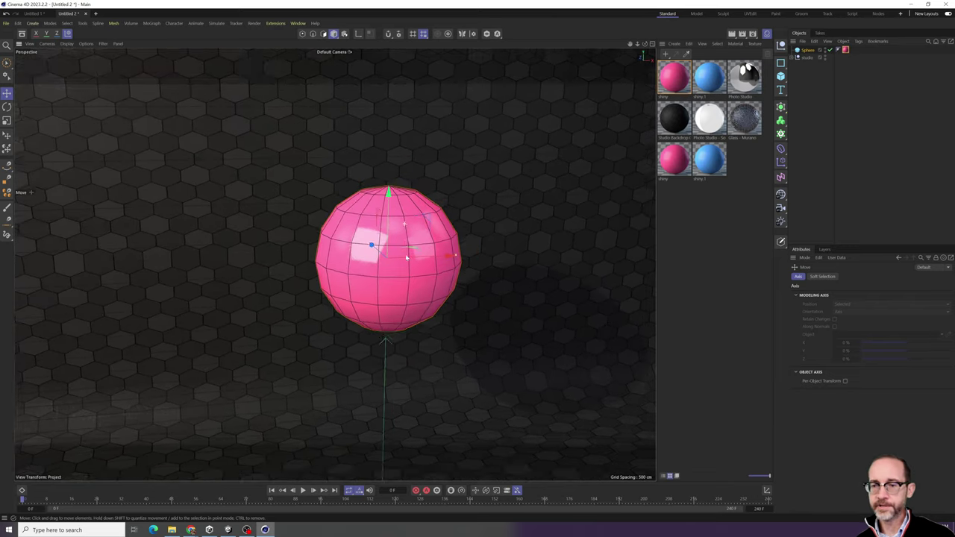
left_click_drag(406, 257, 389, 244, "alt")
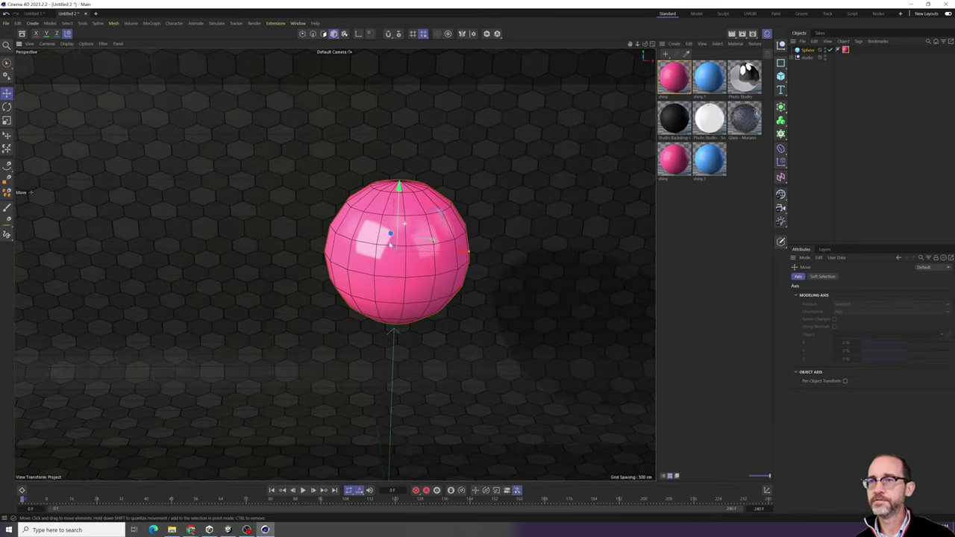
- Examine the pink sphere's polygon mesh up close, including the pole where the faces converge
right_click_drag(400, 242, 439, 235, "alt")
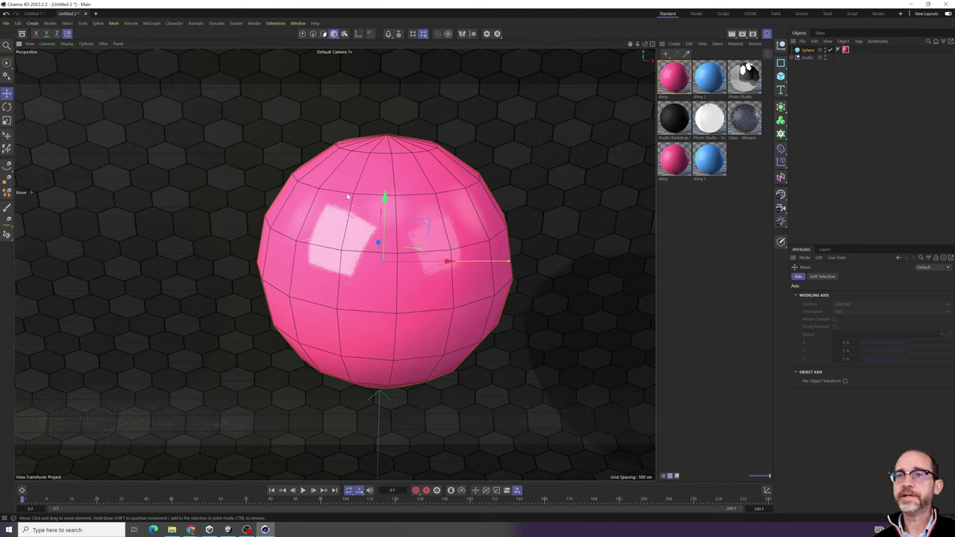
key("ctrl+1")
left_click(391, 122)
left_click_drag(387, 106, 323, 101)
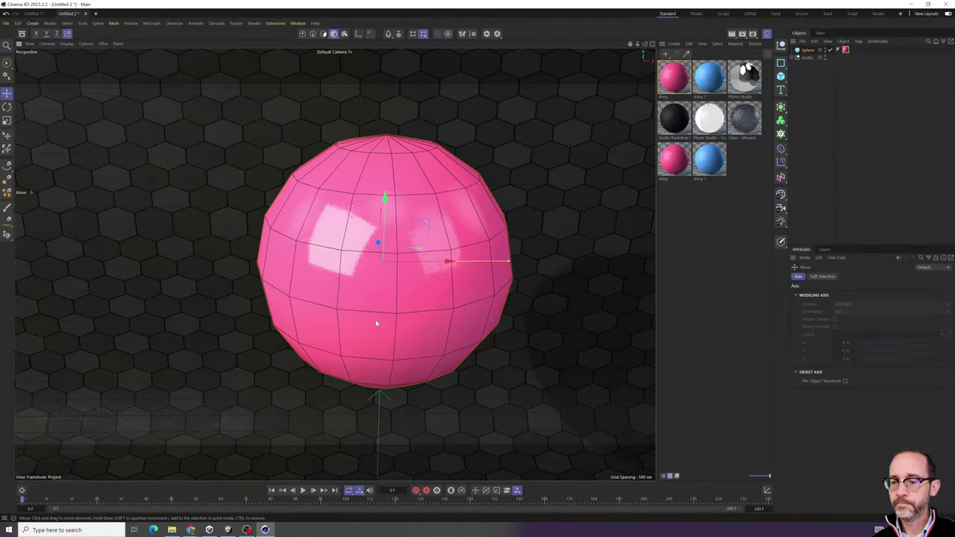
left_click_drag(376, 323, 375, 375, "alt")
middle_click_drag(398, 157, 382, 209, "alt")
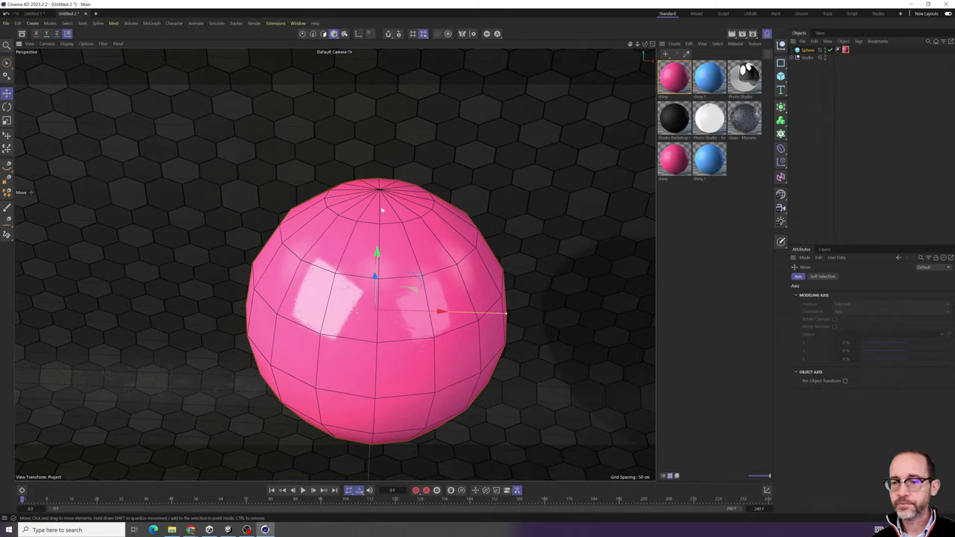
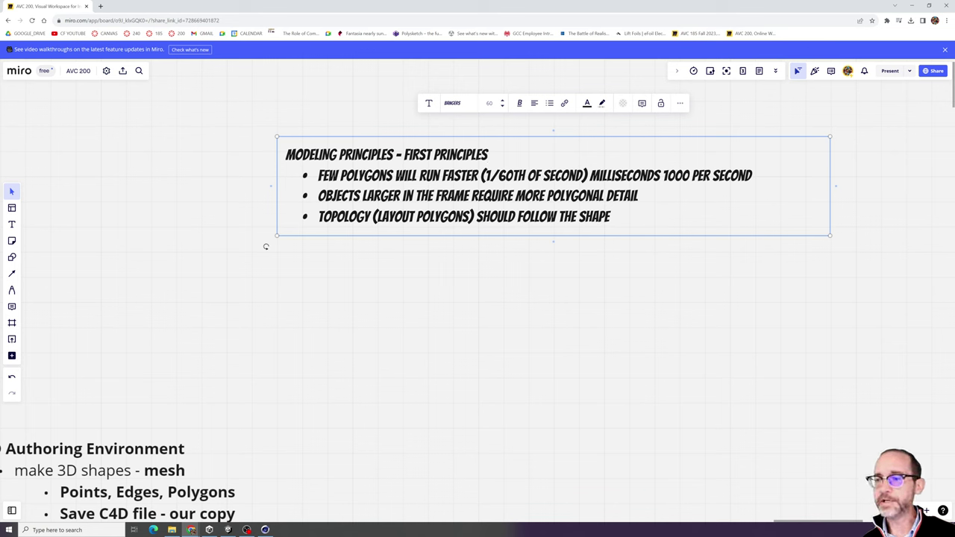
left_click_drag(488, 155, 286, 154)
left_click(354, 155)
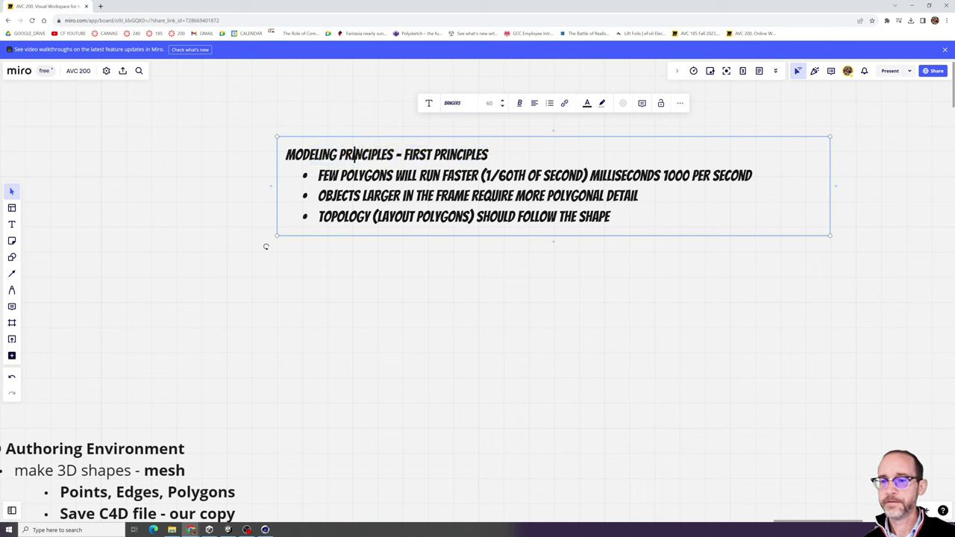
left_click_drag(610, 216, 286, 154)
left_click(322, 154)
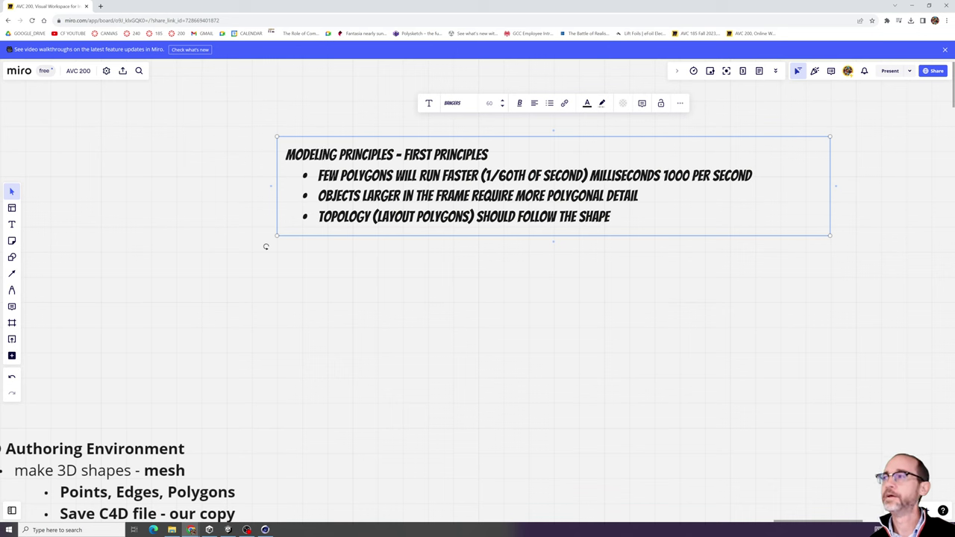
left_click(322, 154)
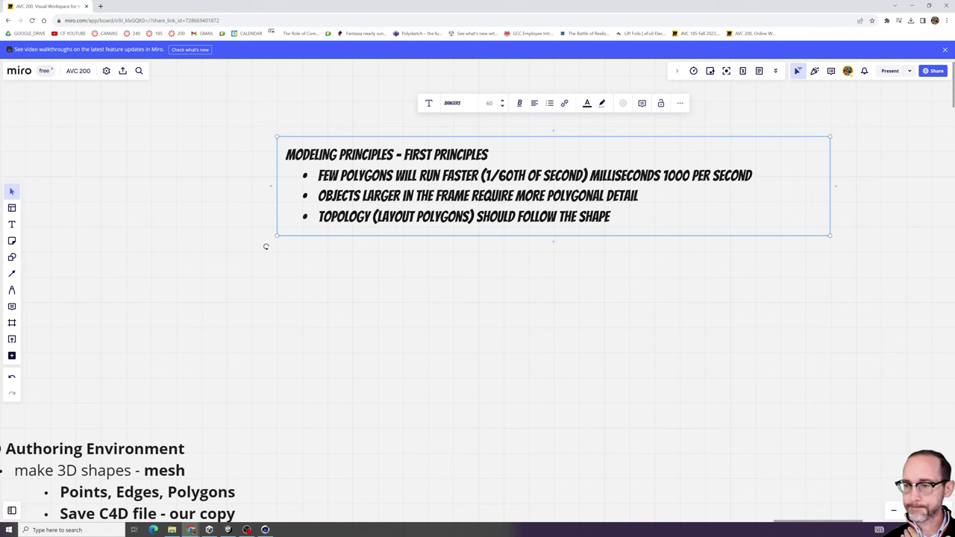
- Switch from the Miro board to Cinema 4D and delete the pink sphere from the scene
left_click(912, 5)
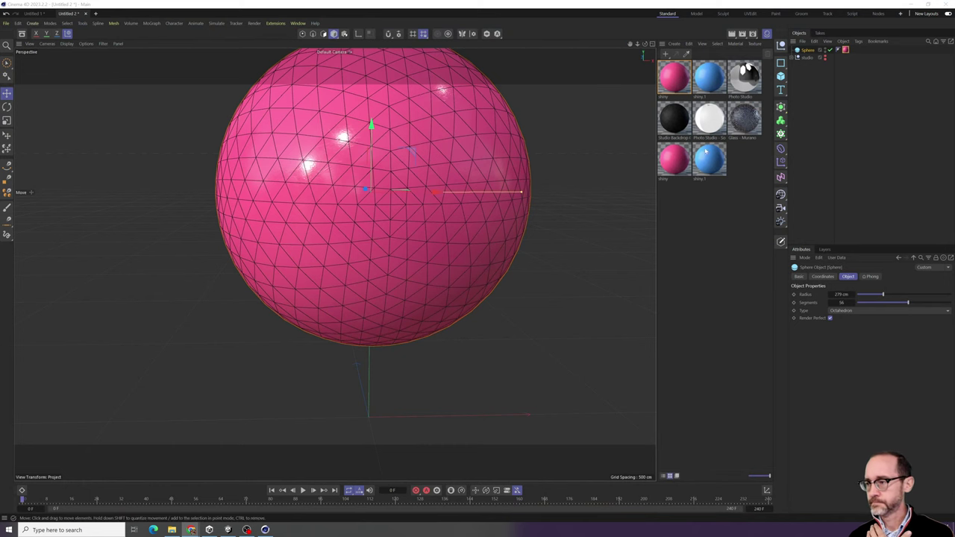
left_click(806, 58)
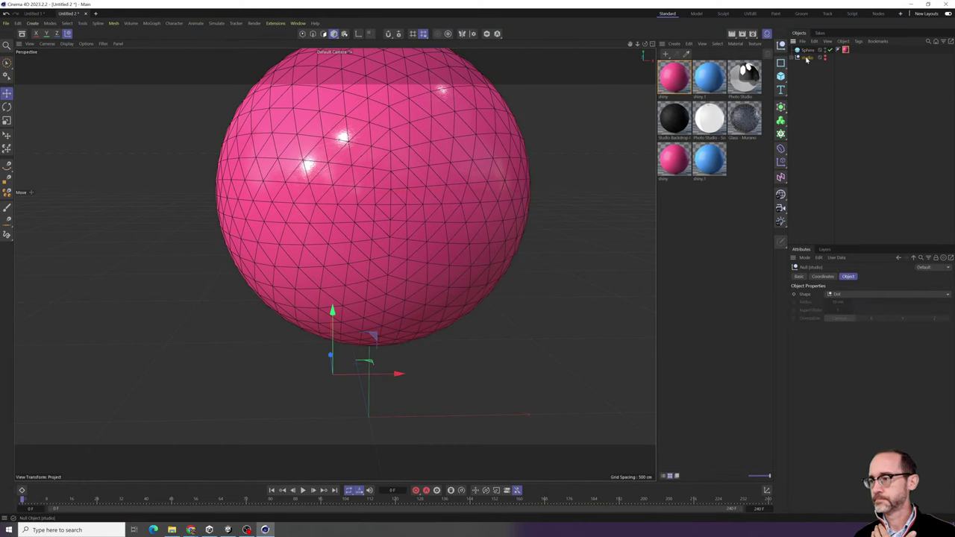
scroll(445, 173, "down", 2)
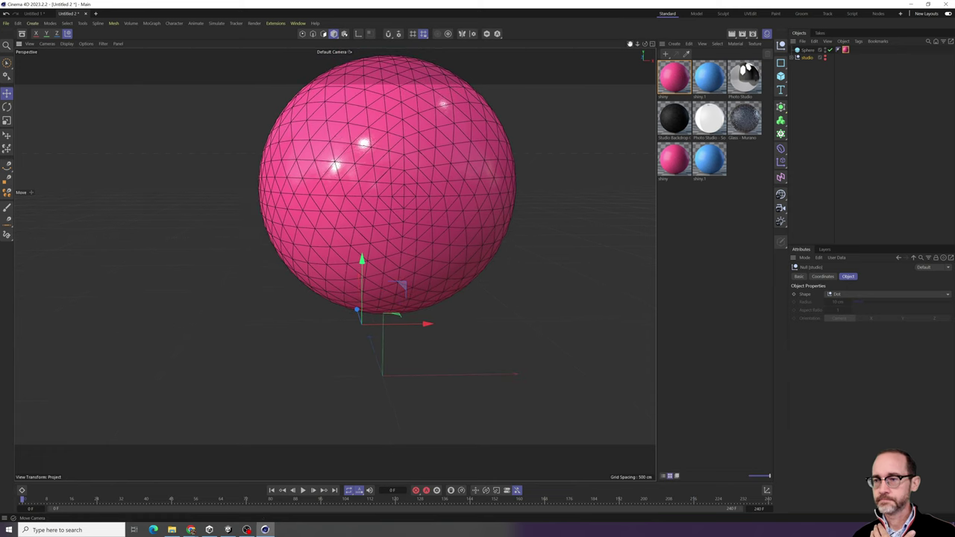
middle_click_drag(383, 229, 325, 277, "alt")
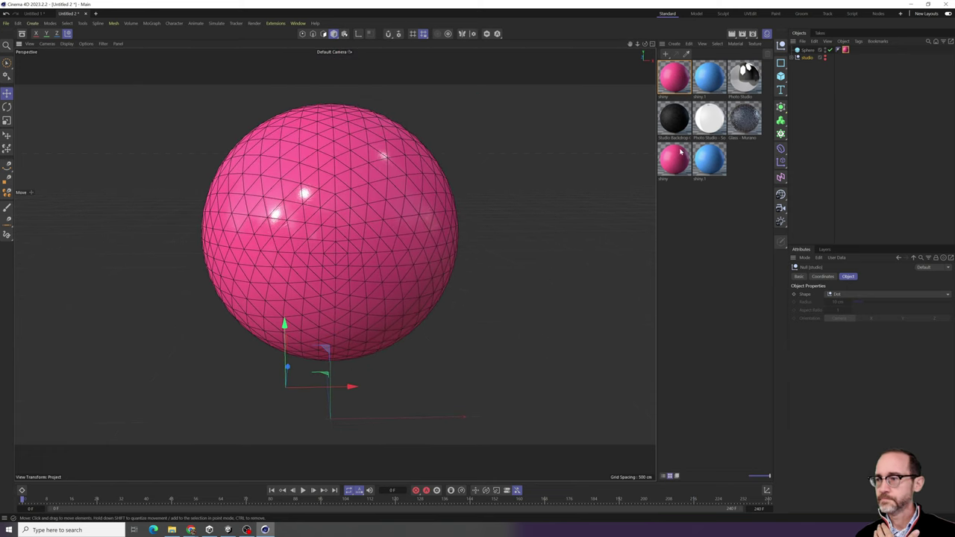
left_click(806, 50)
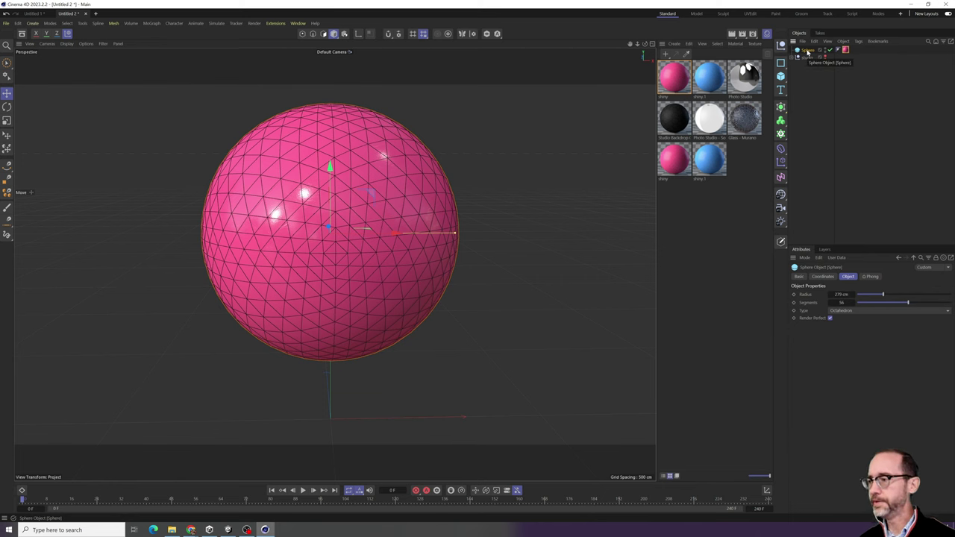
key("Delete")
- Add a cube primitive raised vertically above the grid origin and apply the pink shiny material to it
left_click(780, 75)
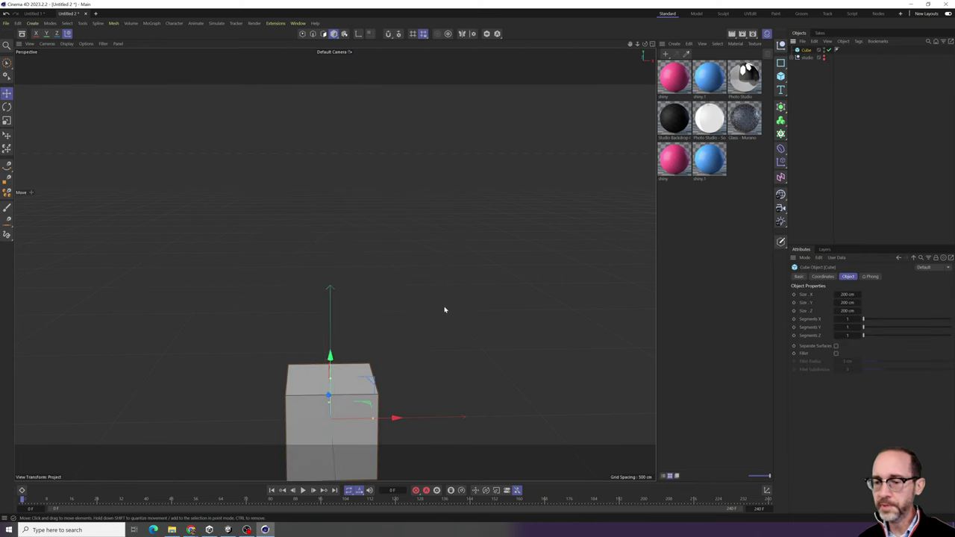
left_click_drag(330, 356, 329, 177)
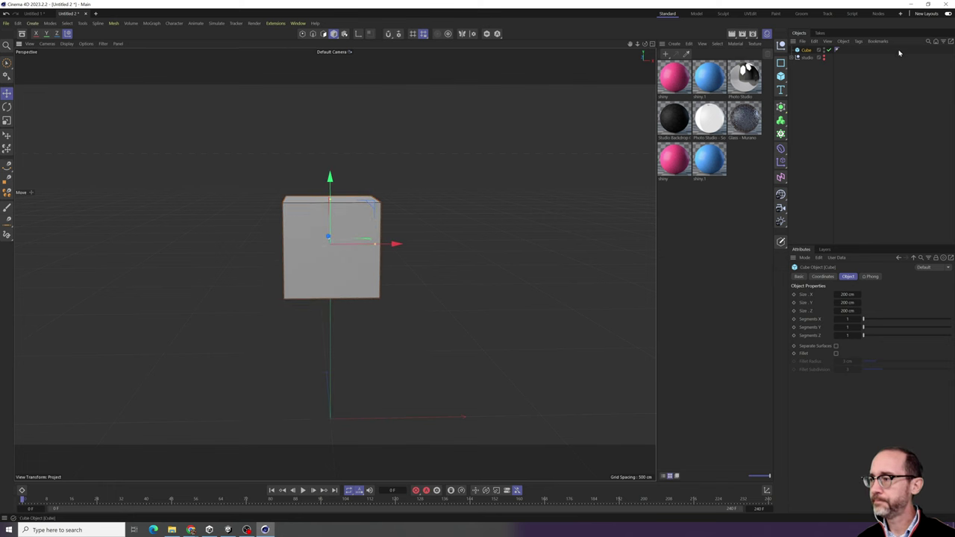
left_click_drag(685, 67, 806, 50)
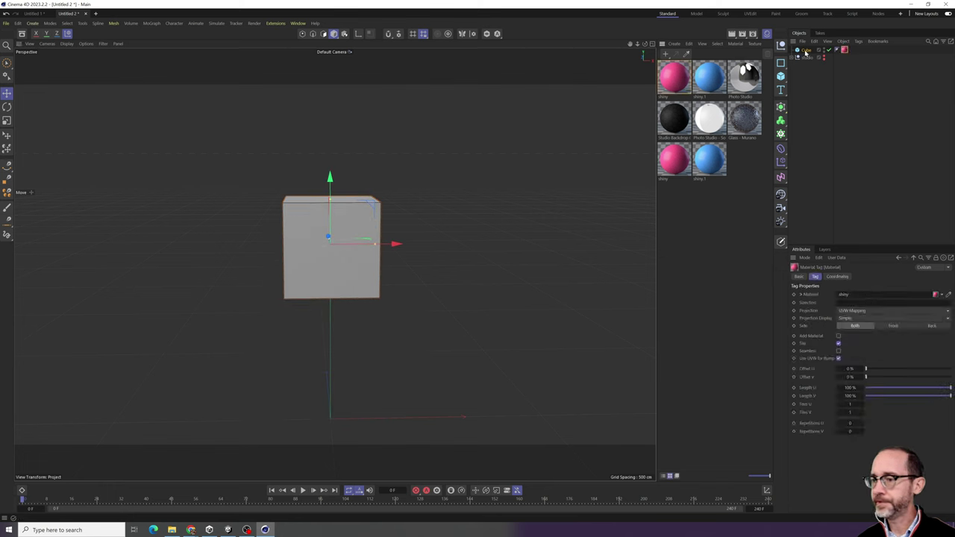
scroll(293, 219, "up", 2)
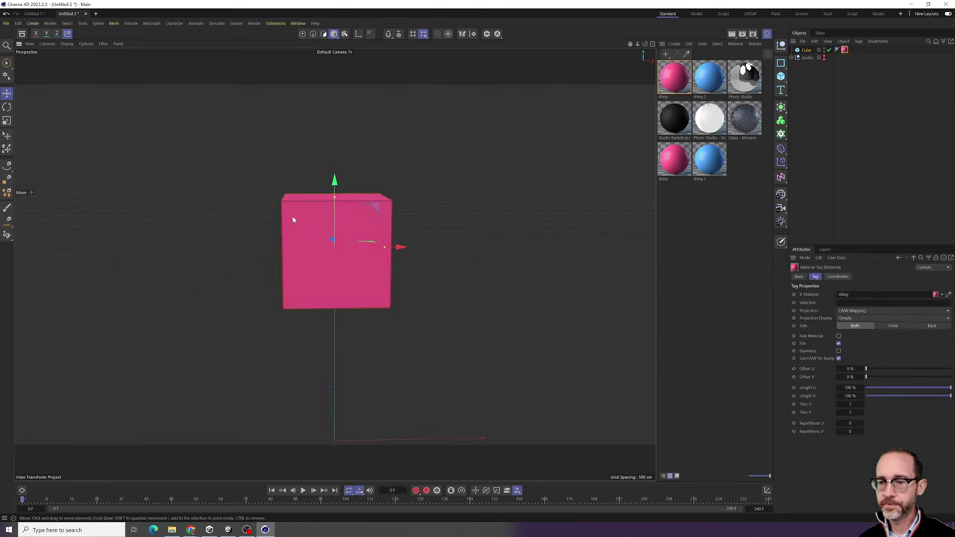
left_click_drag(265, 261, 303, 274, "alt")
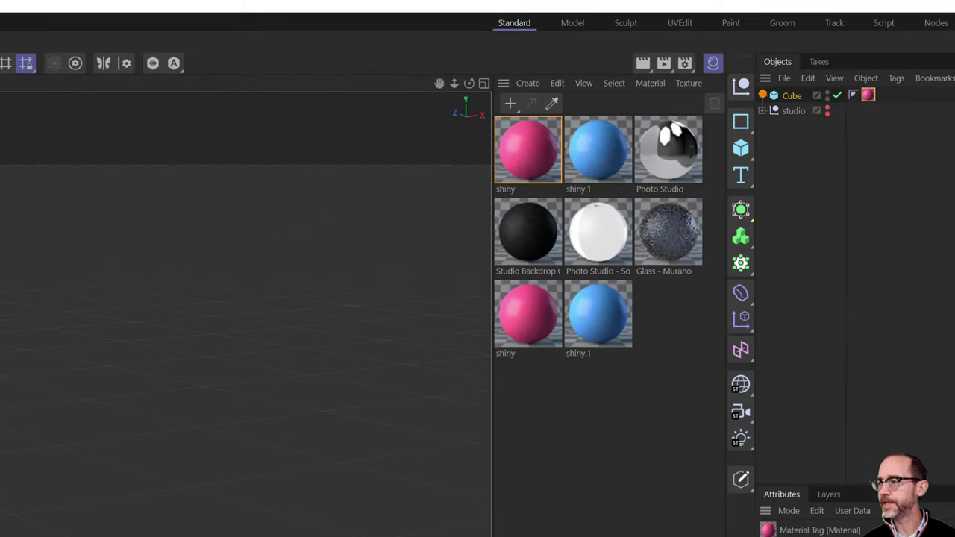
left_click_drag(788, 77, 759, 71)
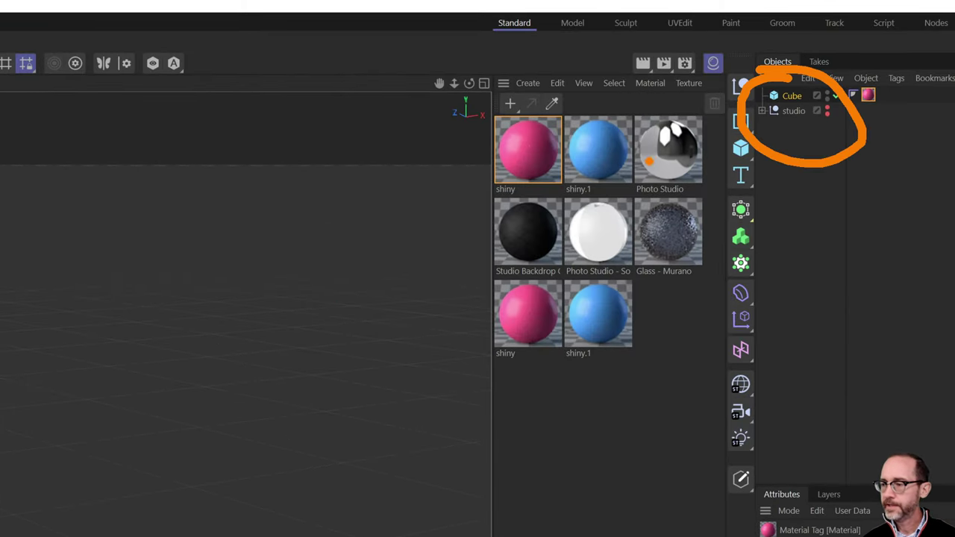
left_click_drag(720, 153, 601, 191, "ctrl+shift")
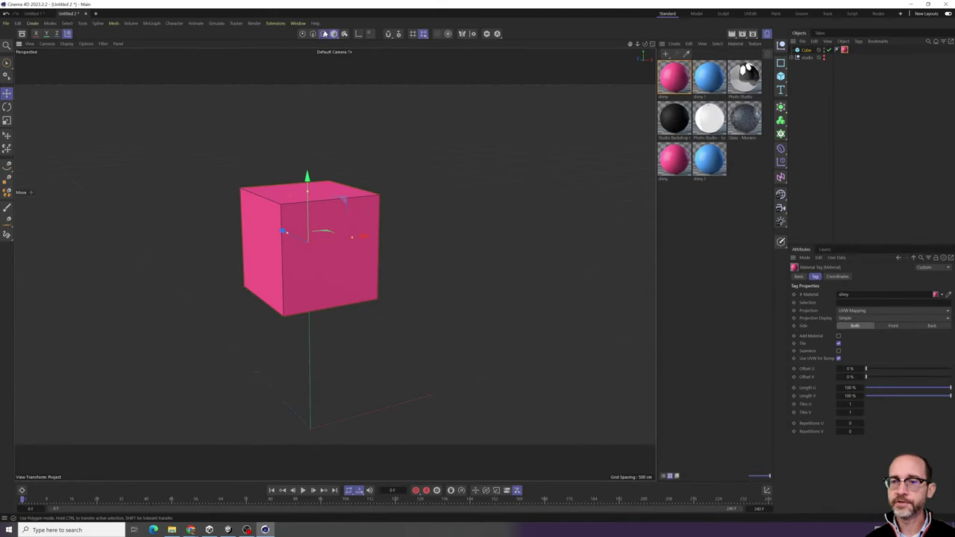
- Try to select the cube's front upper corner in Points mode
left_click(302, 33)
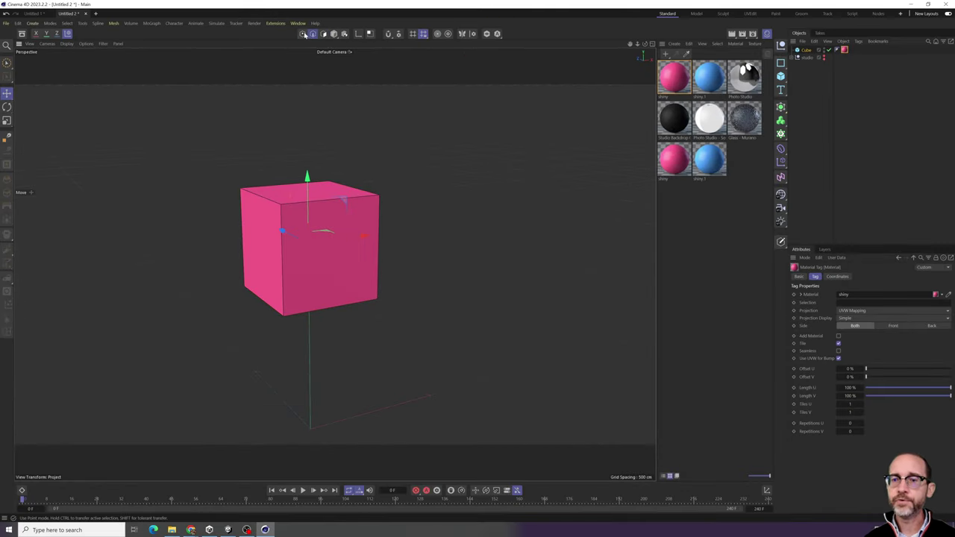
left_click(279, 207)
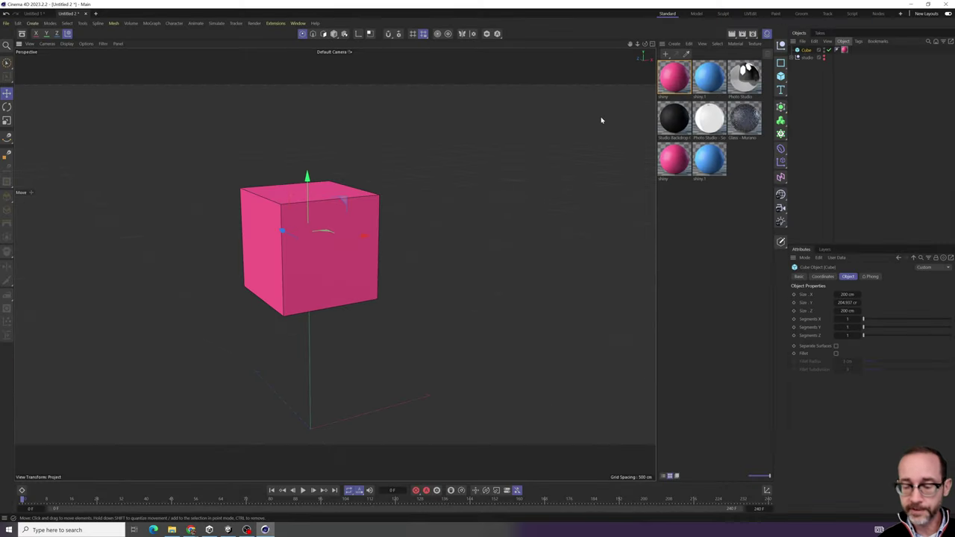
key("shift+c")
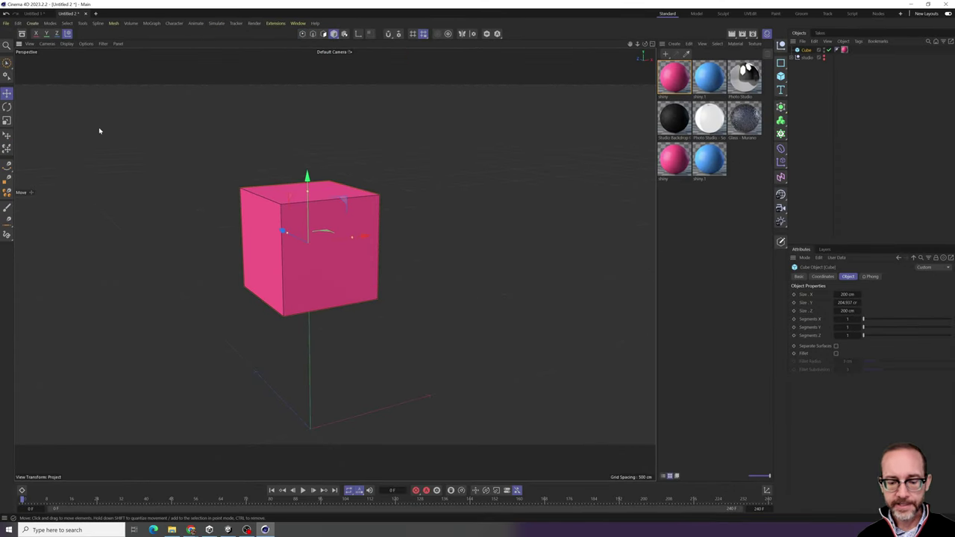
- Cycle repeatedly through the Move, Rotate and Scale tools to compare their gizmos on the cube
key("e")
key("r")
key("t")
key("e")
key("r")
key("t")
key("e")
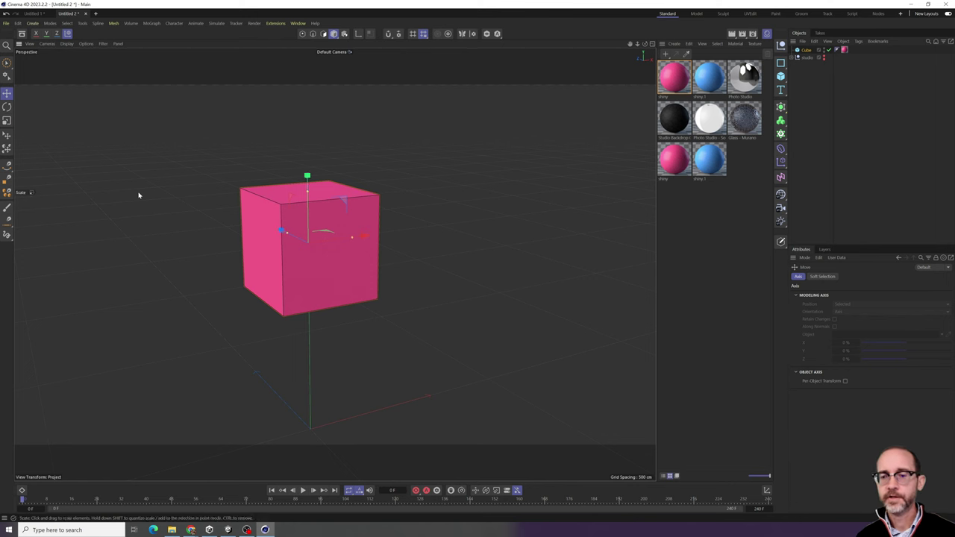
key("r")
key("t")
key("e")
key("r")
key("t")
key("e")
key("r")
key("e")
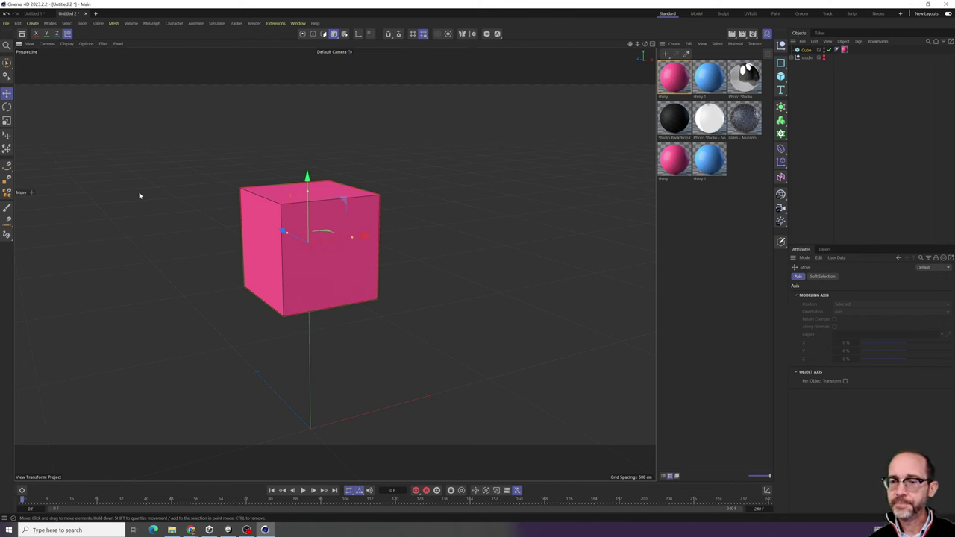
key("r")
key("t")
key("e")
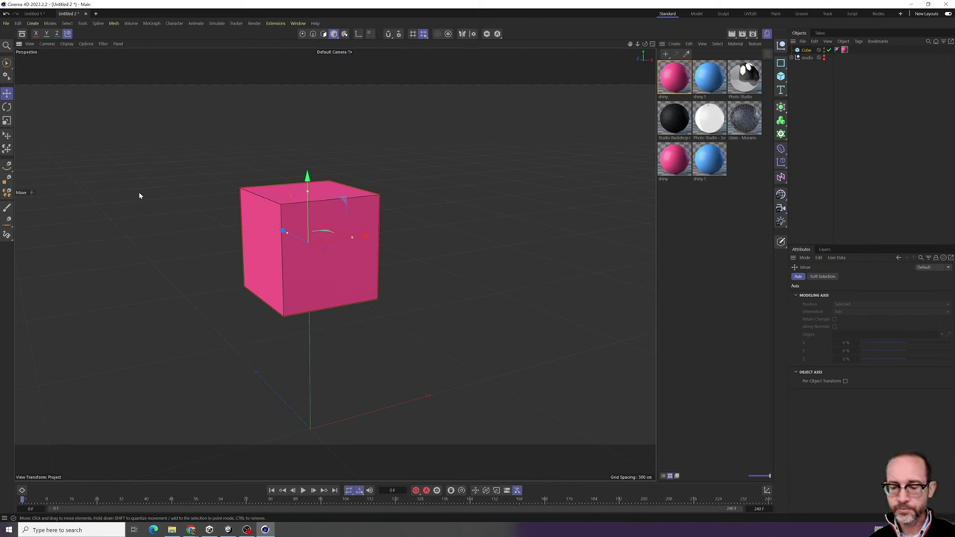
key("r")
key("t")
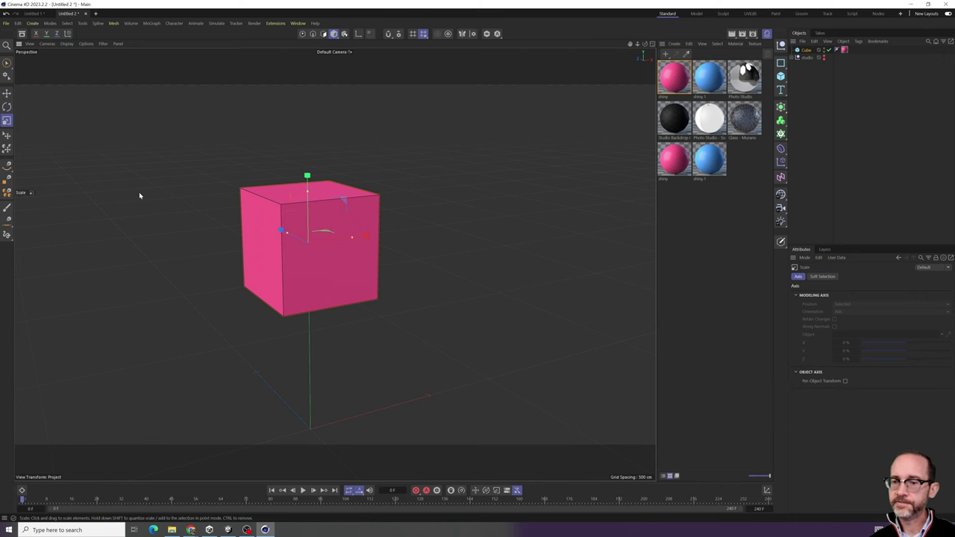
key("ctrl+1")
mouse_move(517, 86)
left_mouse_down()
mouse_move(405, 81)
mouse_move(539, 195)
left_mouse_up()
key("t")
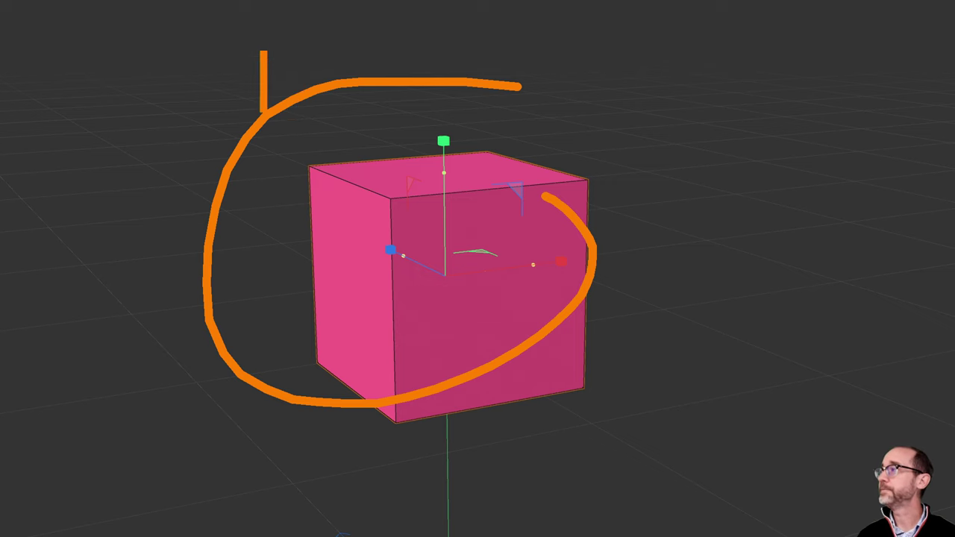
key("Escape")
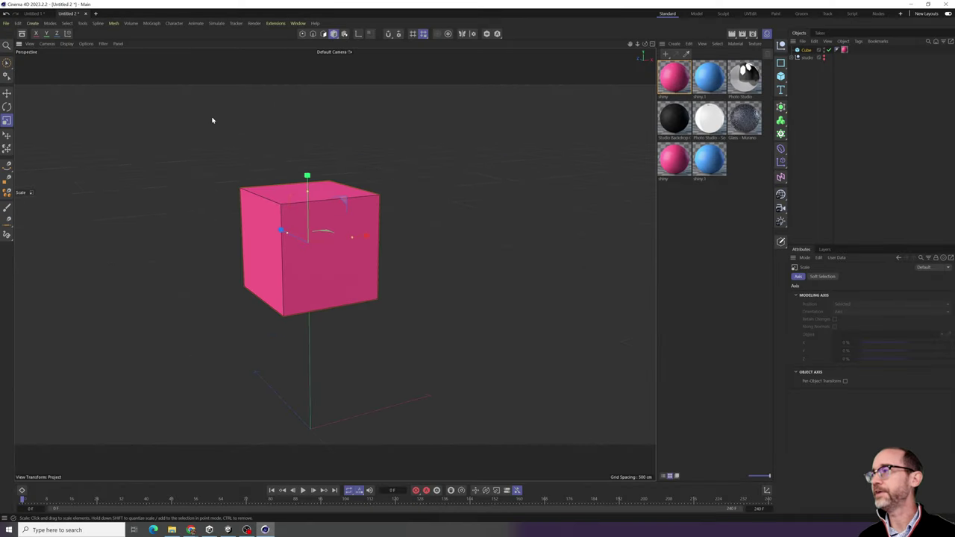
- Alternate between the Move, Rotate and Scale tools on the selected cube again, finishing with Move active
key("e")
key("r")
key("e")
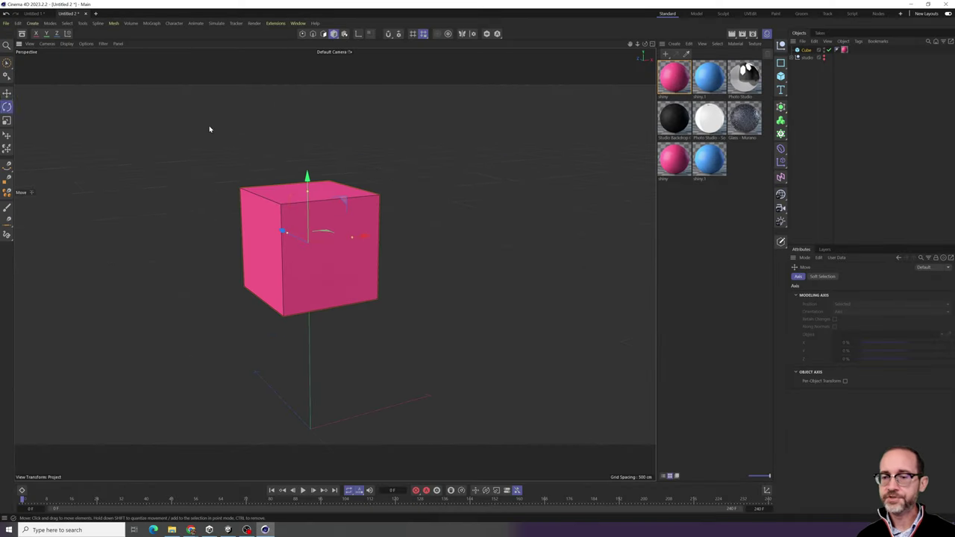
key("r")
key("t")
key("e")
key("r")
key("t")
key("e")
key("t")
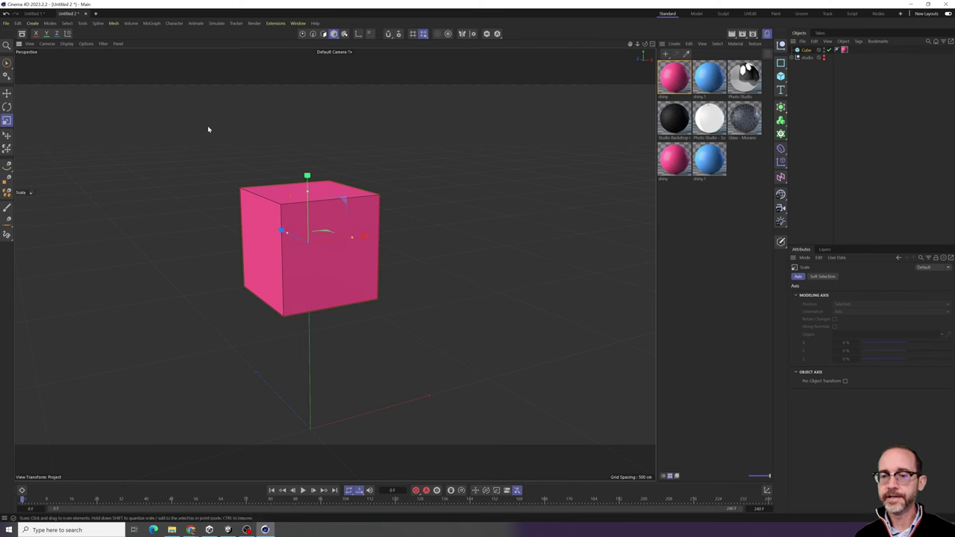
key("r")
key("t")
key("e")
key("r")
key("t")
key("e")
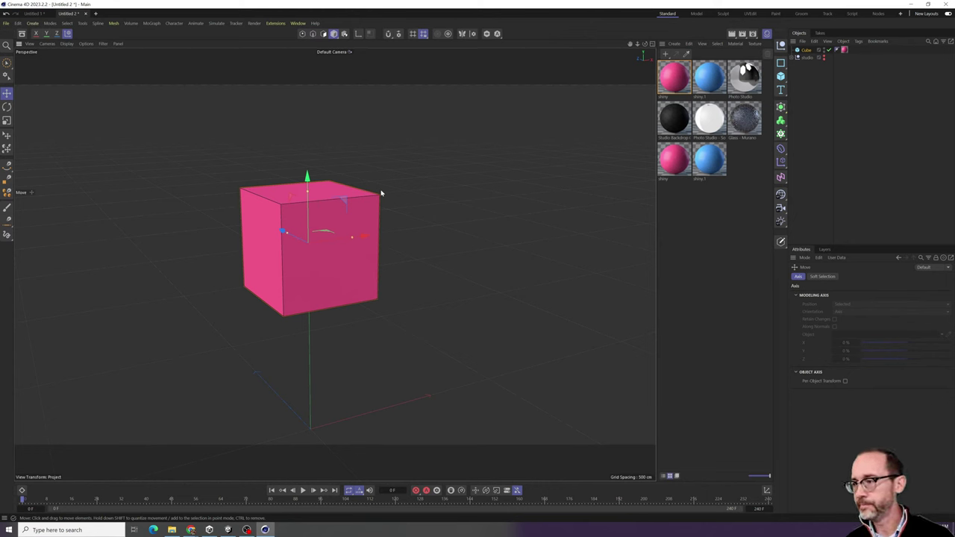
- Resize the cube with its parametric handles into a flat slab about 265 cm in X, 66 cm in Y and 270 cm in Z
scroll(274, 206, "up", 4)
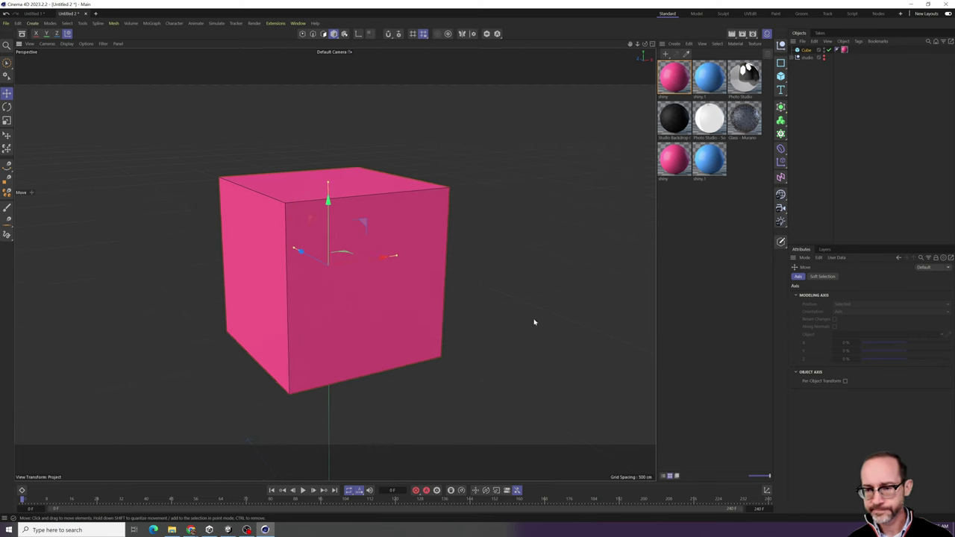
left_click(806, 49)
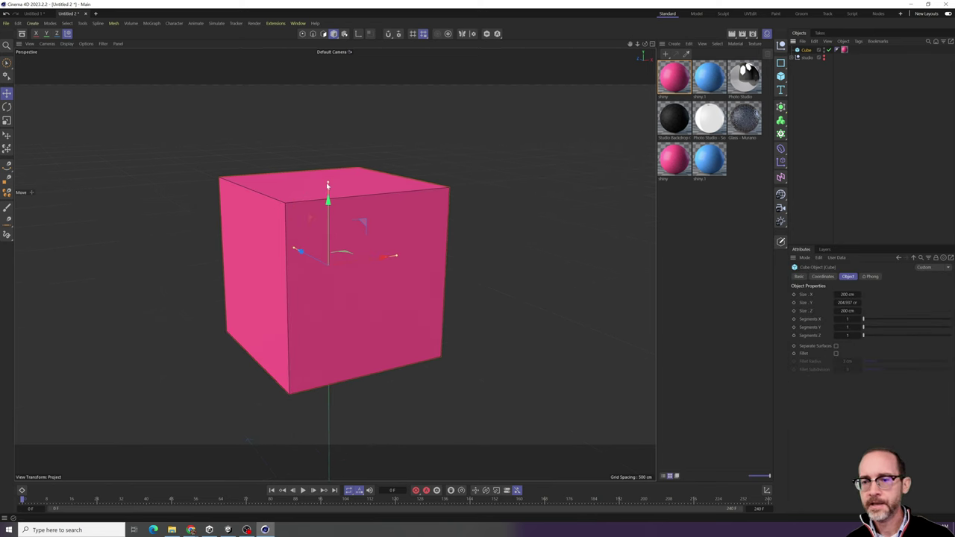
left_click_drag(328, 187, 326, 246)
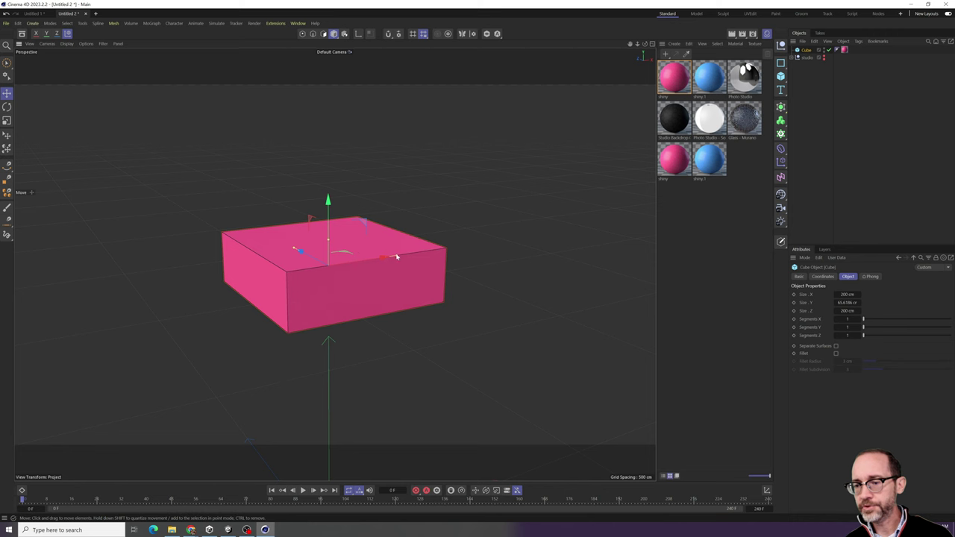
left_click_drag(396, 256, 416, 252)
left_click_drag(298, 251, 341, 250)
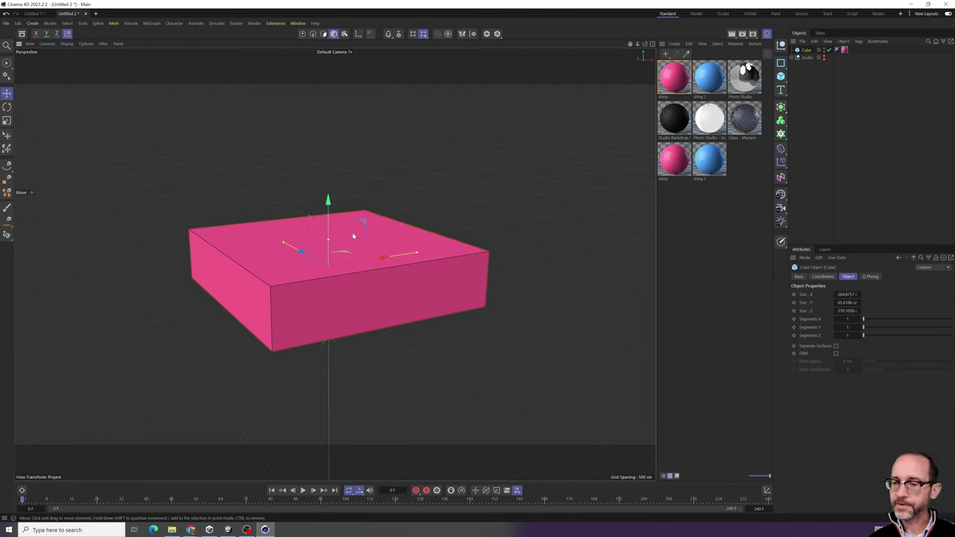
- Scale the cube proportionally with the Scale tool to about 296 cm in X, 73 cm in Y and 307 cm in Z
key("t")
left_click_drag(355, 249, 385, 256)
mouse_move(411, 252)
left_mouse_down()
mouse_move(364, 247)
mouse_move(473, 239)
mouse_move(380, 247)
mouse_move(411, 249)
mouse_move(396, 249)
left_mouse_up()
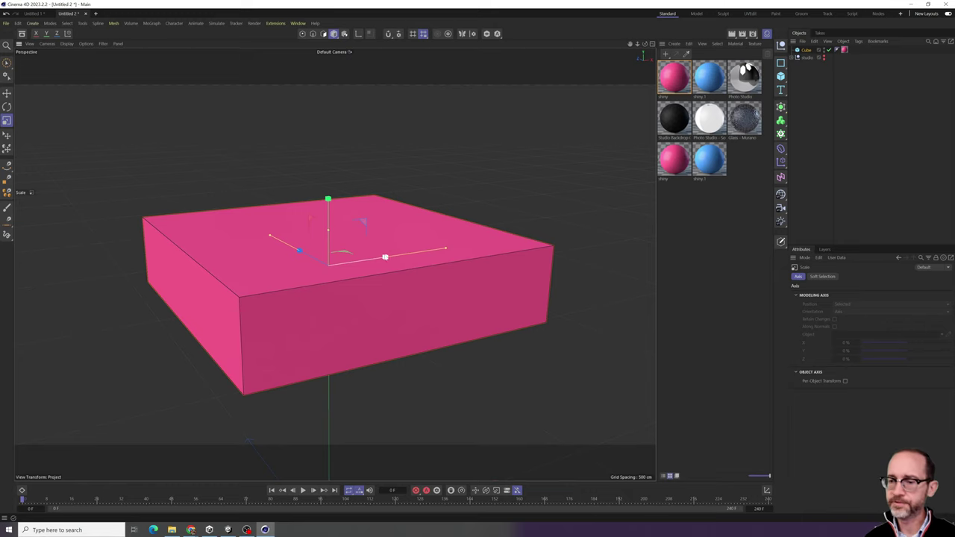
mouse_move(384, 257)
left_mouse_down()
mouse_move(443, 249)
mouse_move(375, 258)
left_mouse_up()
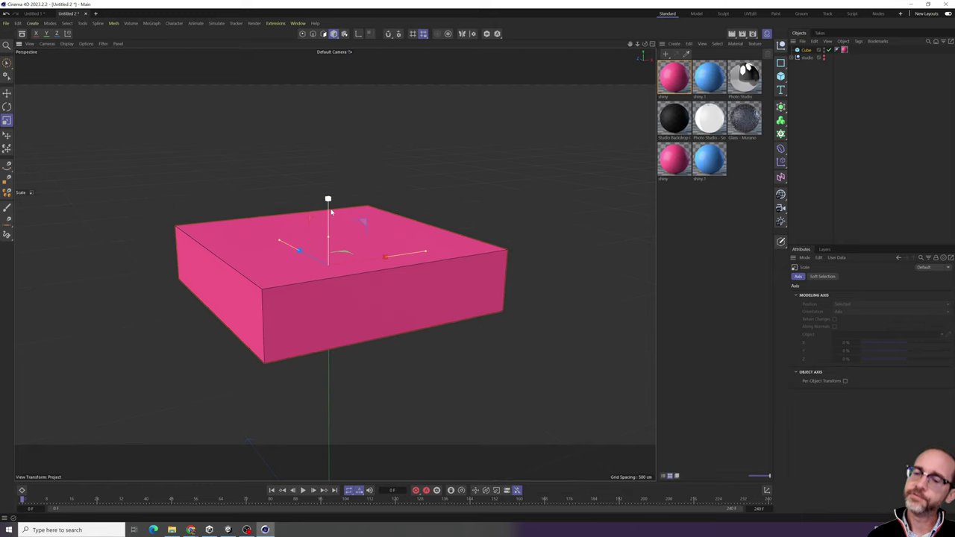
mouse_move(330, 212)
left_mouse_down()
mouse_move(329, 190)
mouse_move(329, 211)
left_mouse_up()
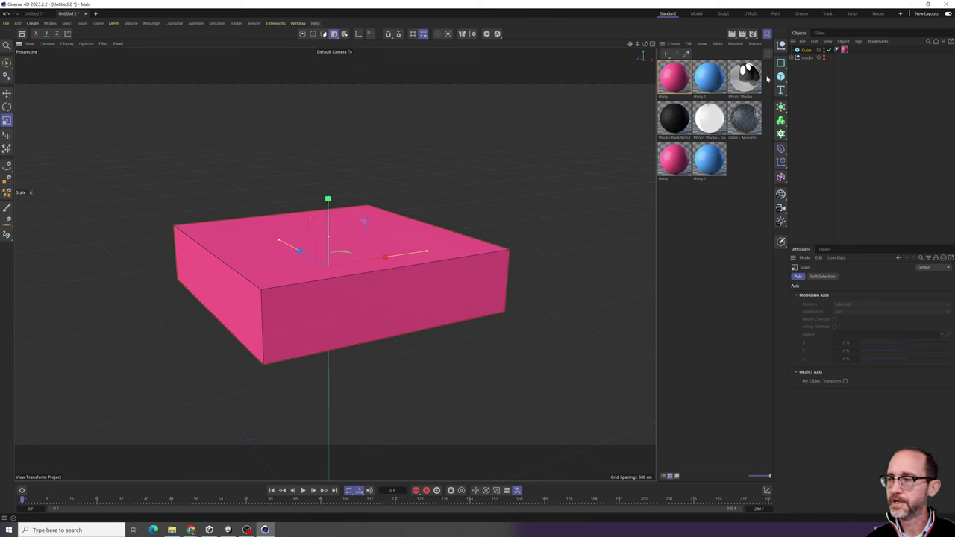
- Resize the cube to a thinner slab about 294 cm in X, 36 cm in Y and 342 cm in Z
left_click(808, 51)
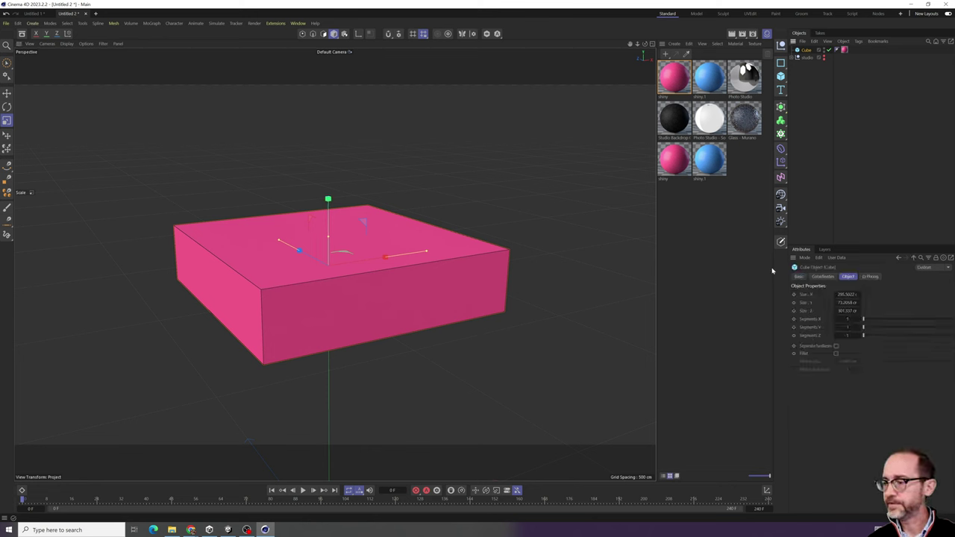
left_click_drag(851, 293, 857, 312)
mouse_move(426, 254)
left_mouse_down()
mouse_move(390, 258)
mouse_move(459, 261)
mouse_move(413, 259)
left_mouse_up()
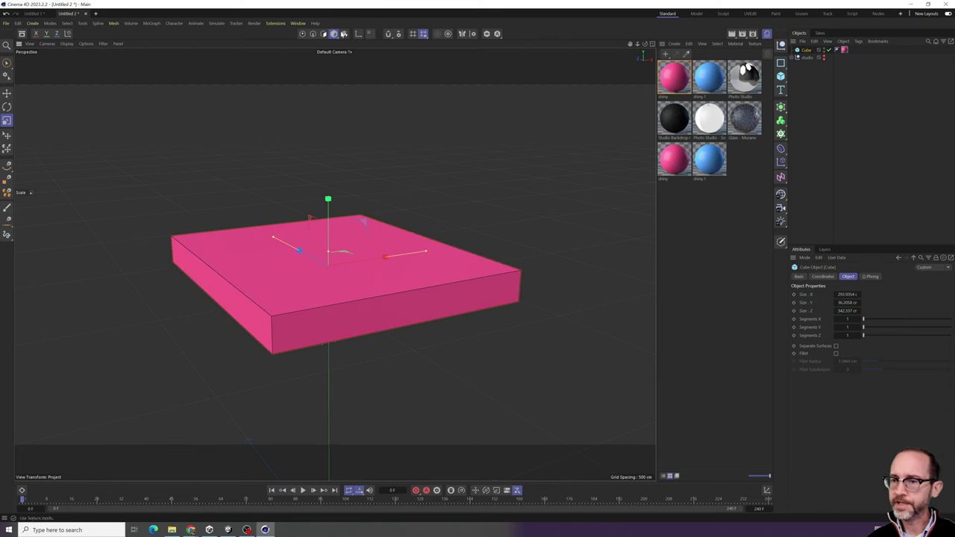
- Compare the component modes, return to Model mode, and shorten the slab to about 330 cm in Z with its parametric handle
left_click(326, 35)
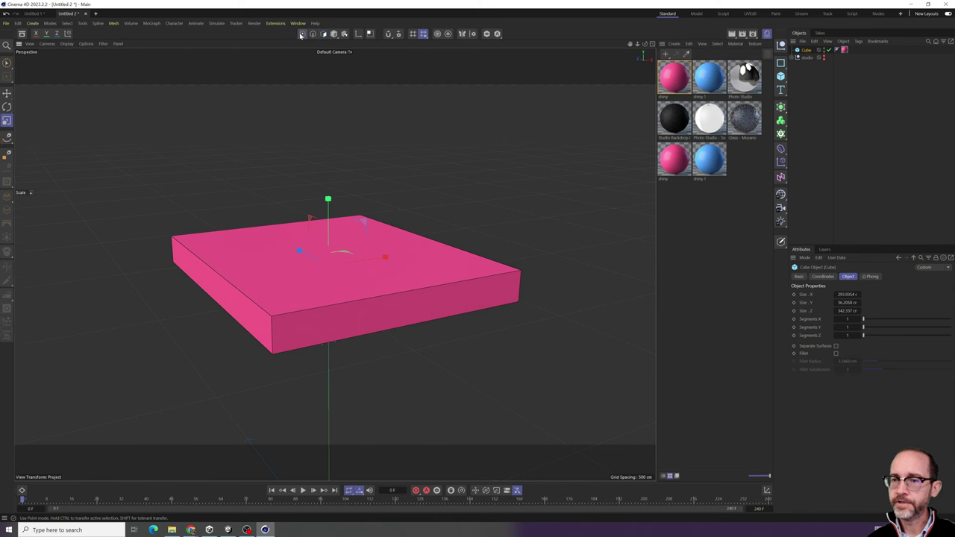
left_click(313, 34)
left_click(333, 34)
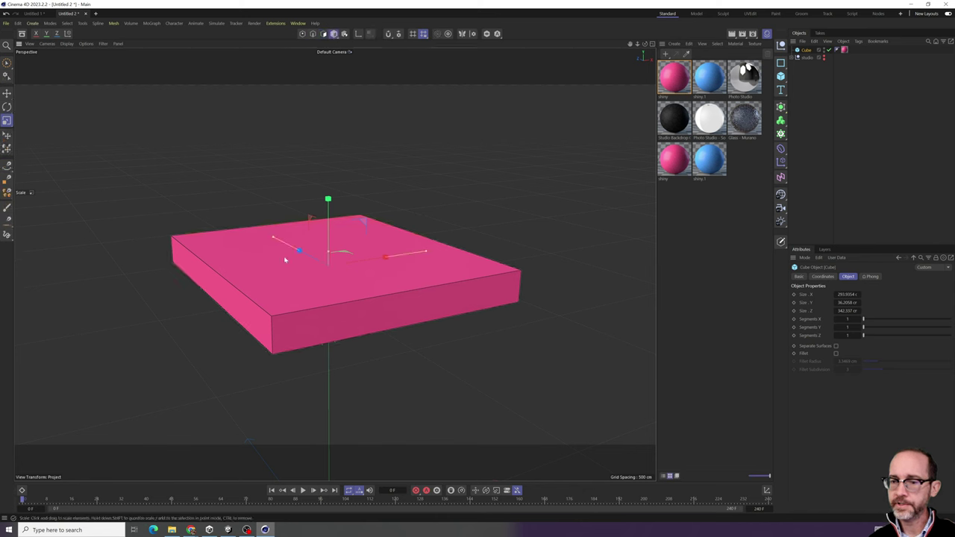
mouse_move(274, 238)
left_mouse_down()
mouse_move(318, 260)
mouse_move(278, 240)
left_mouse_up()
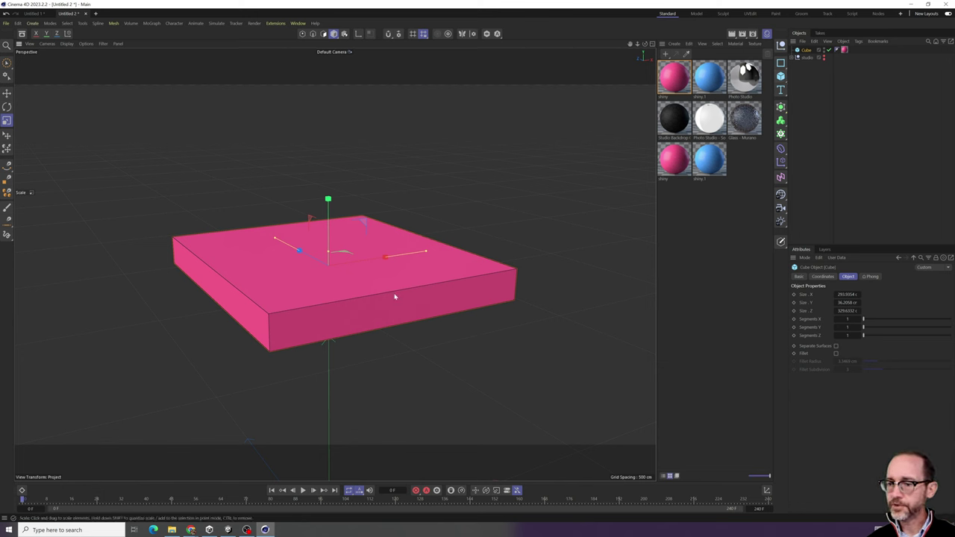
- Add a sphere primitive and move it up along Y until it sits above the pink slab
left_click(782, 78)
left_click(857, 121)
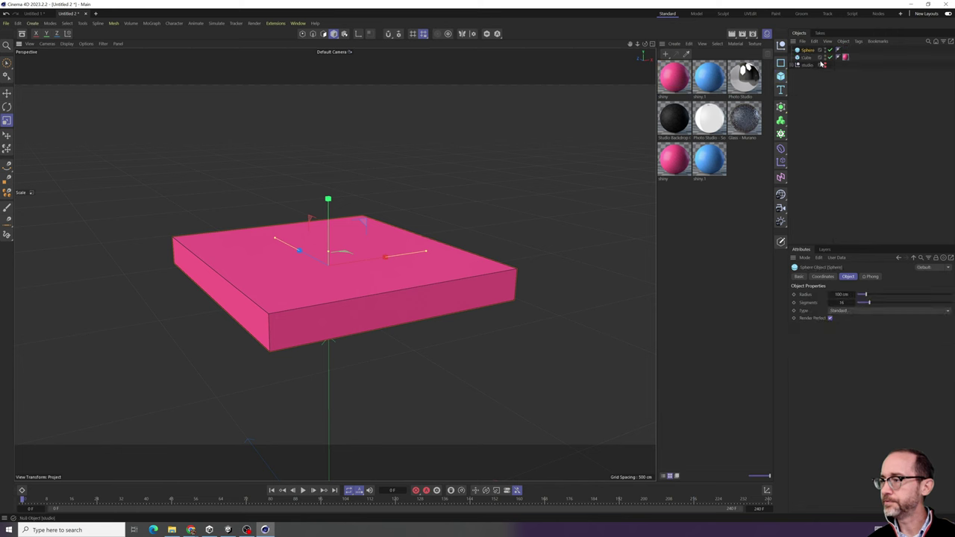
scroll(376, 407, "down", 5)
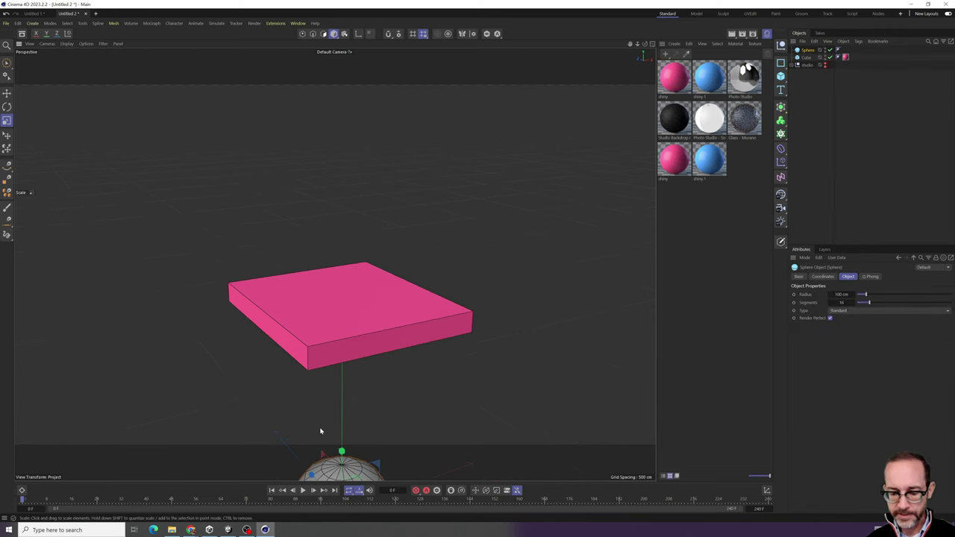
key("e")
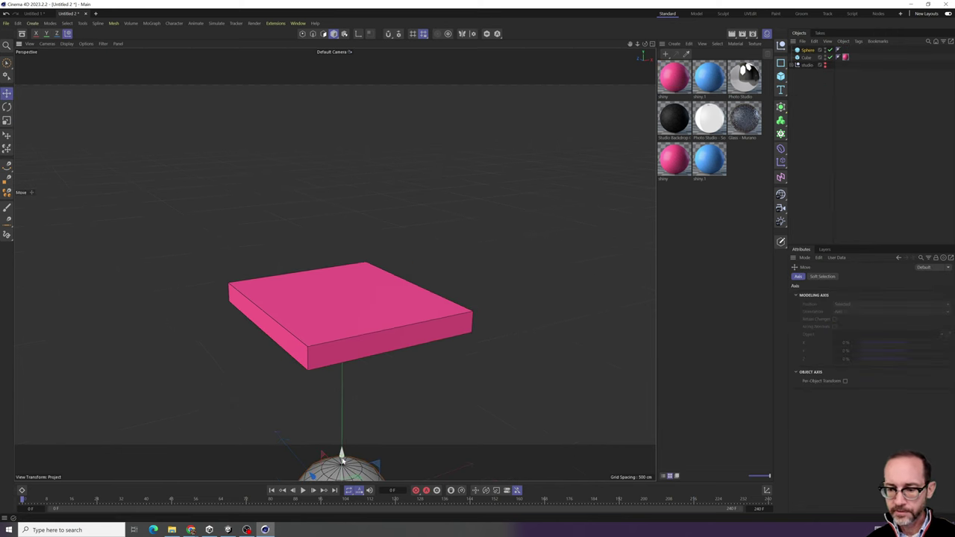
left_click_drag(341, 449, 382, 140)
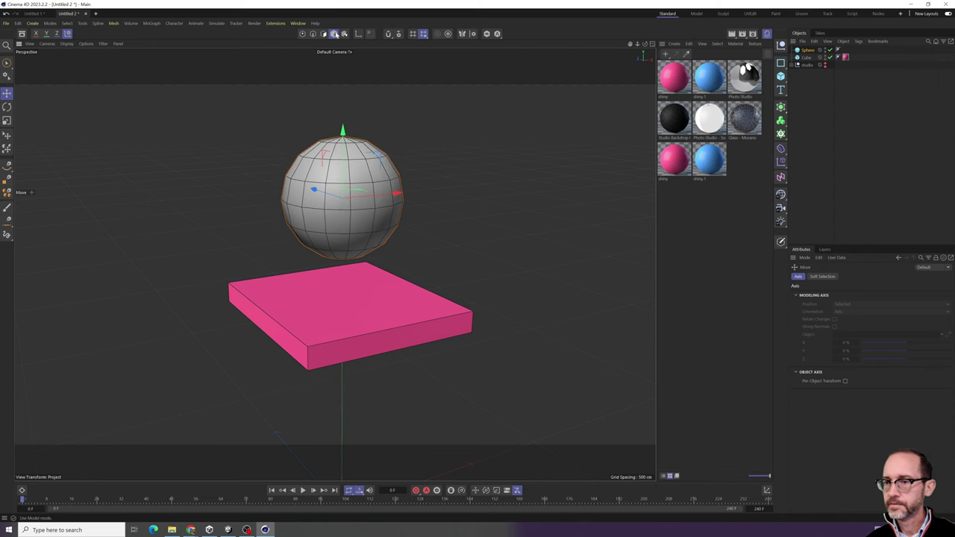
scroll(367, 195, "down", 1)
right_click_drag(366, 195, 400, 195, "alt")
left_click_drag(400, 194, 318, 200, "alt")
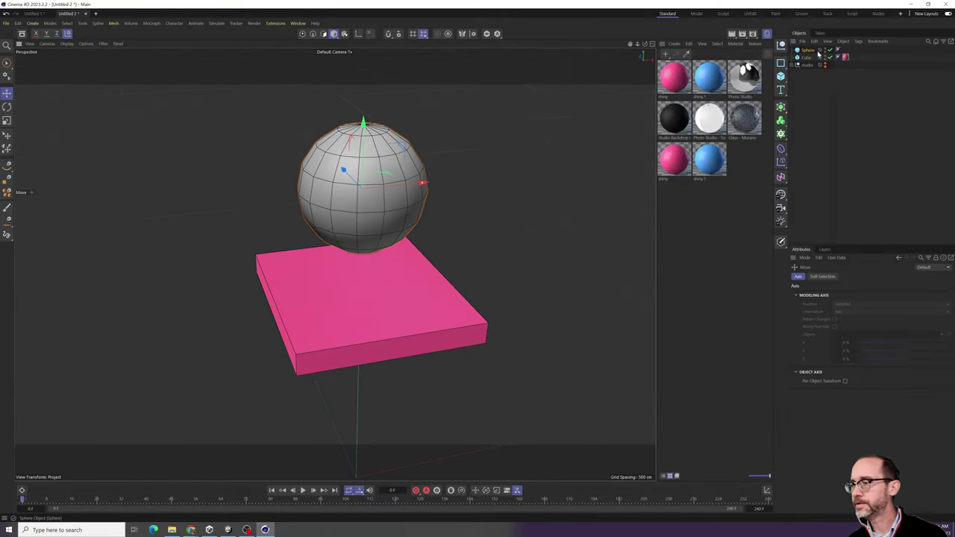
- Enlarge the sphere with its parametric radius handle to a radius of about 190 cm
left_click(816, 50)
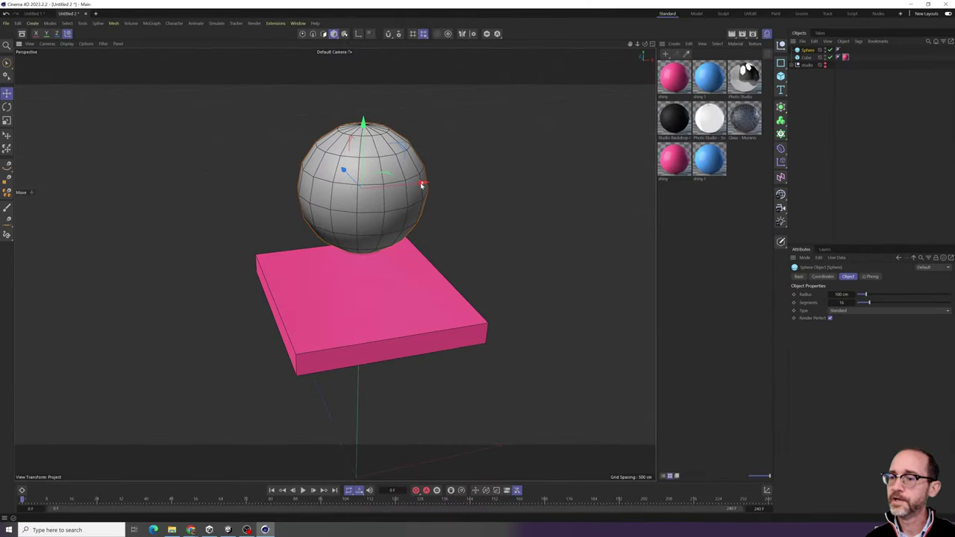
mouse_move(422, 186)
left_mouse_down()
mouse_move(549, 192)
mouse_move(385, 196)
mouse_move(430, 183)
left_mouse_up()
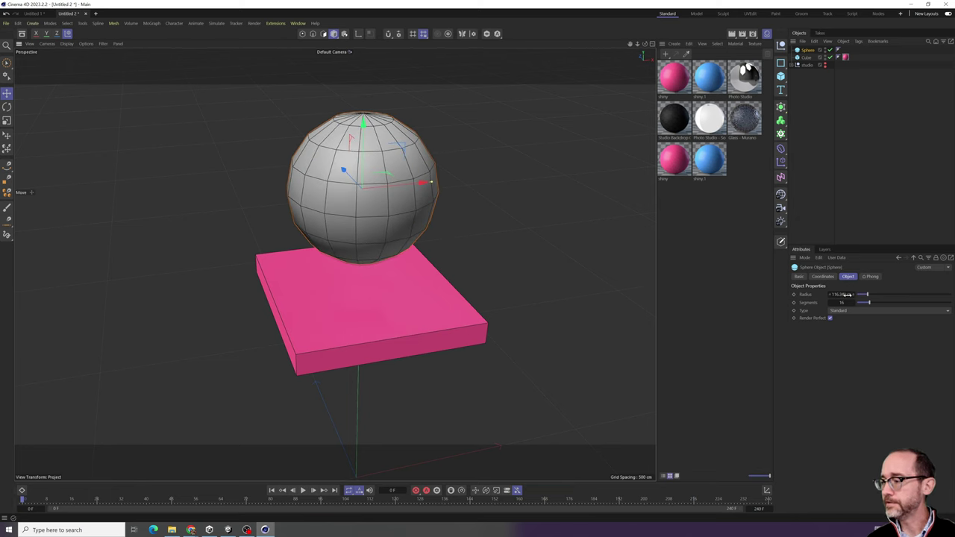
mouse_move(847, 294)
left_mouse_down()
mouse_move(886, 294)
mouse_move(847, 294)
left_mouse_up()
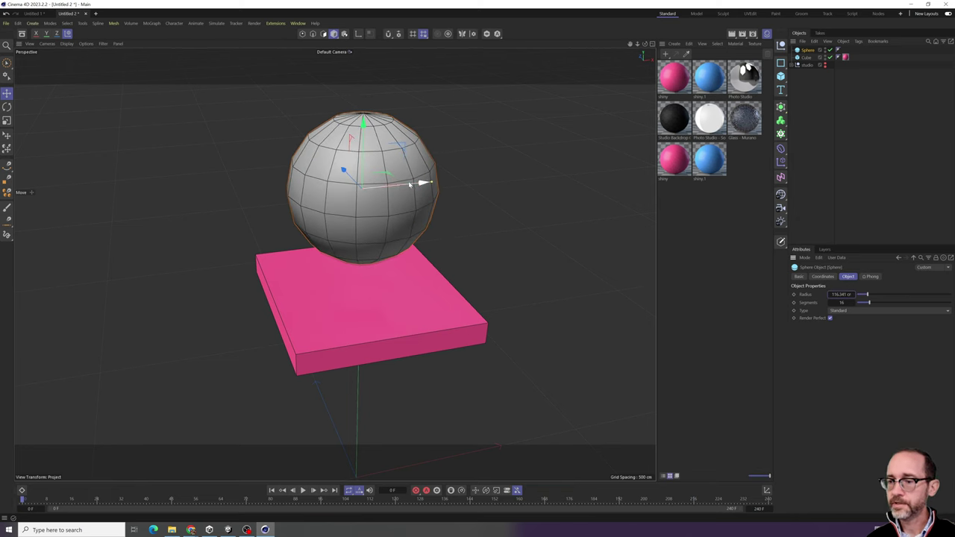
left_click_drag(430, 182, 472, 179)
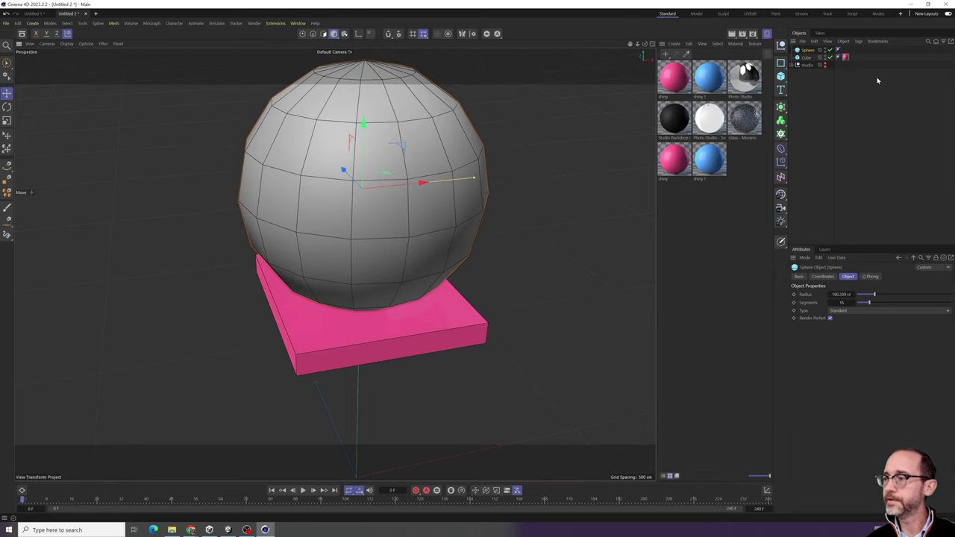
- Delete the sphere from the scene
left_click(819, 71)
left_click(806, 49)
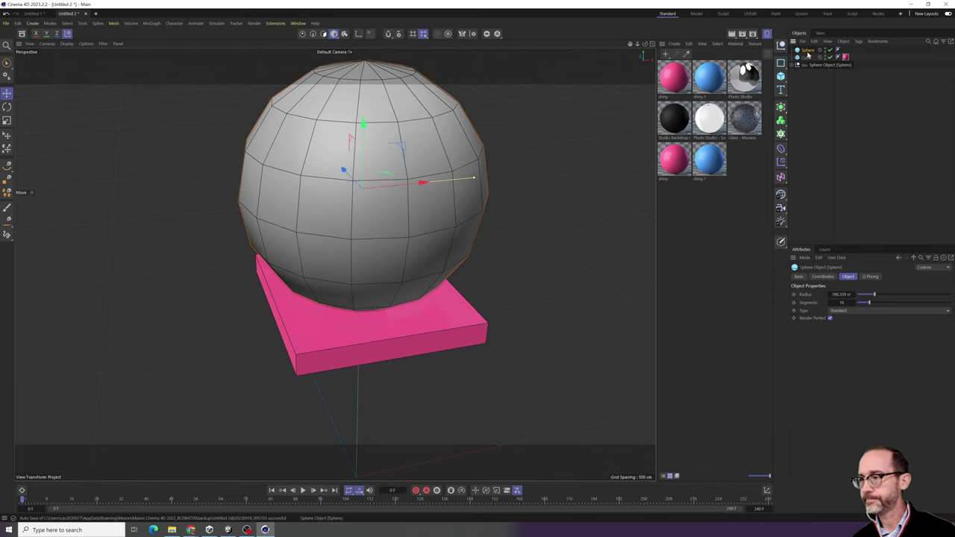
key("Delete")
- Set the cube's size to 200 cm in X, 10 cm in Y and 200 cm in Z
left_click(806, 50)
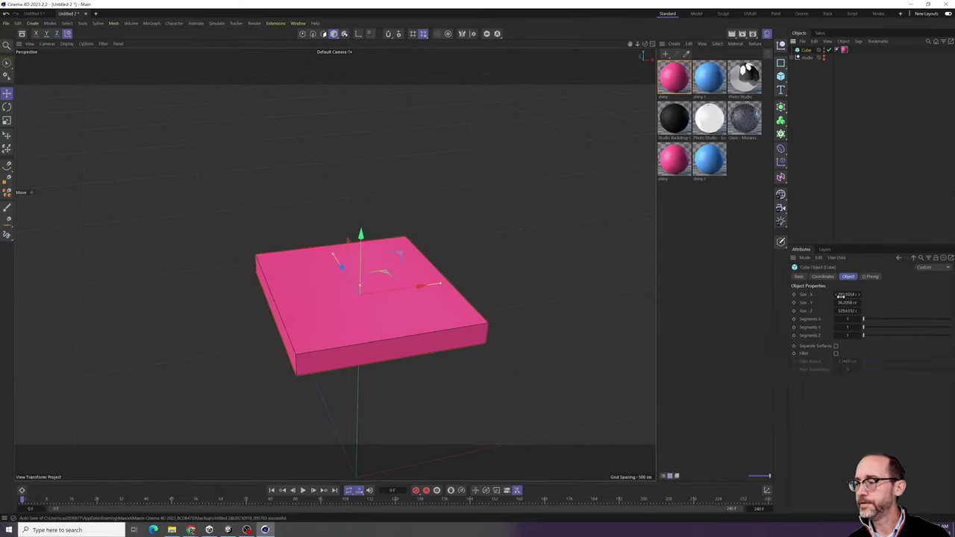
left_click(840, 295)
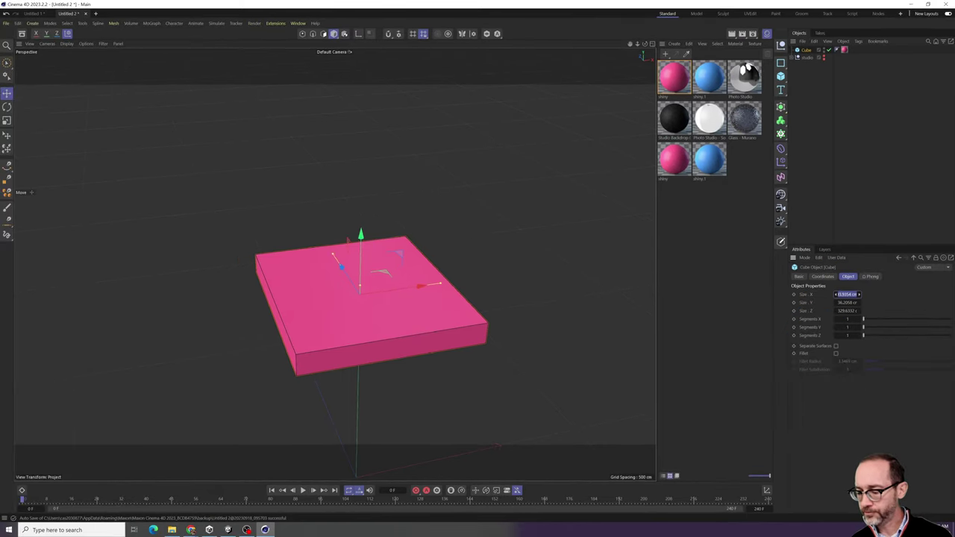
type("200")
key("Return")
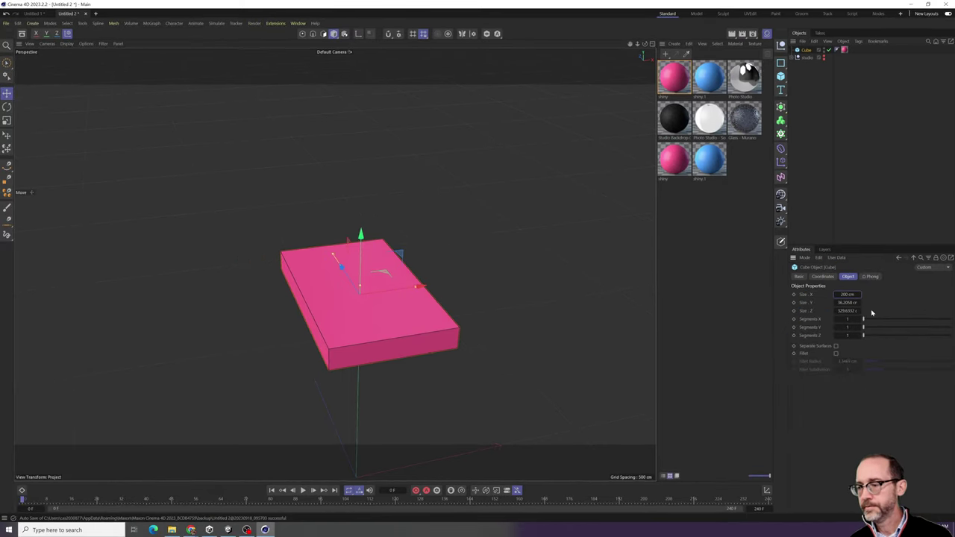
left_click(845, 311)
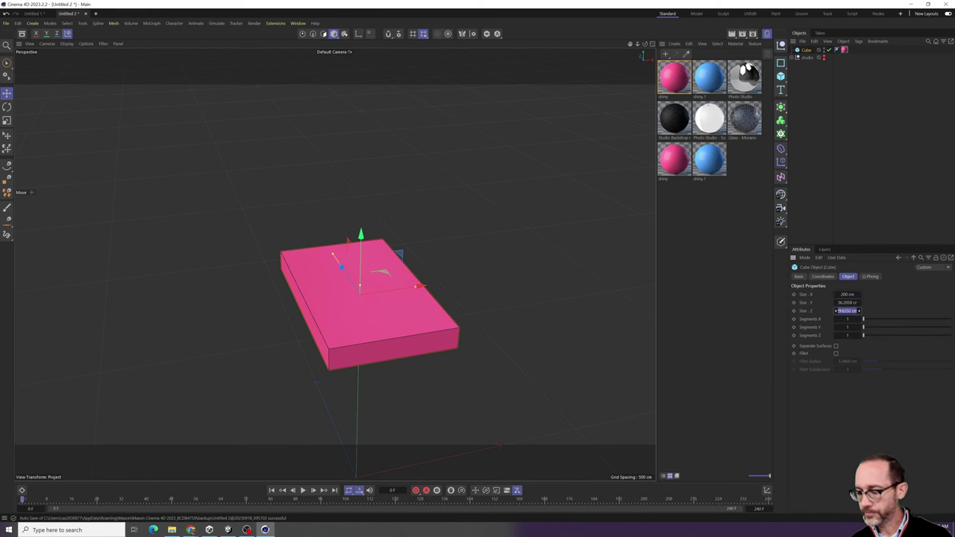
key("BackSpace")
key("Return")
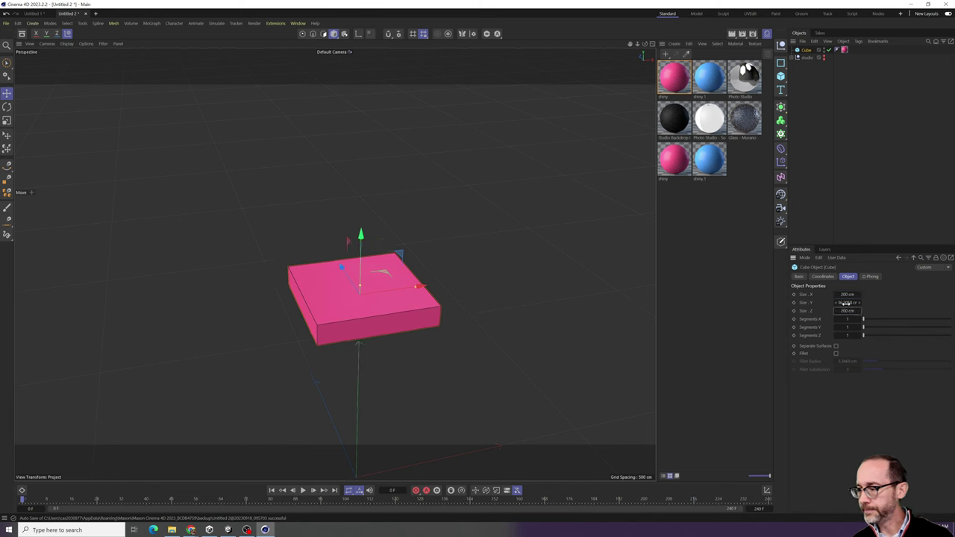
key("Return")
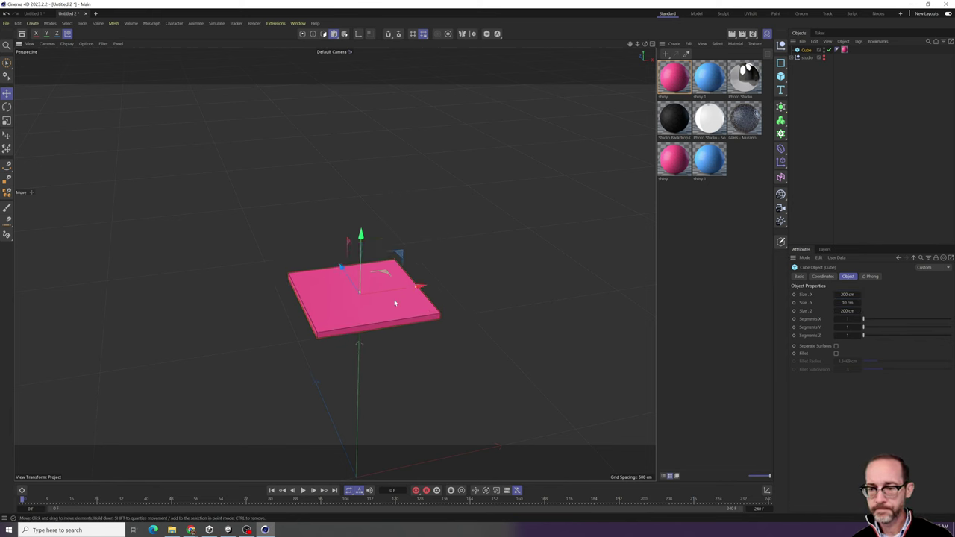
- Convert the parametric cube into an editable polygon object
scroll(395, 302, "up", 8)
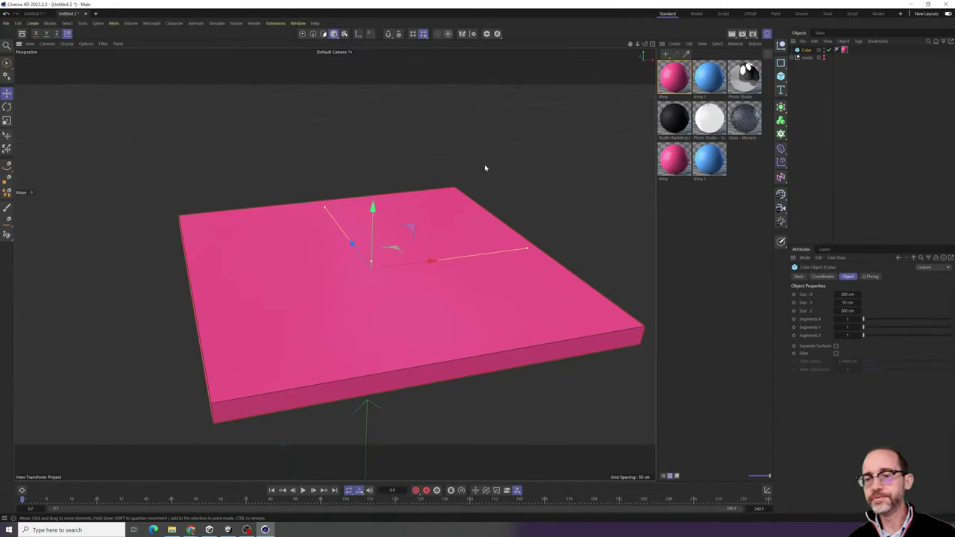
left_click(806, 79)
left_click(804, 50)
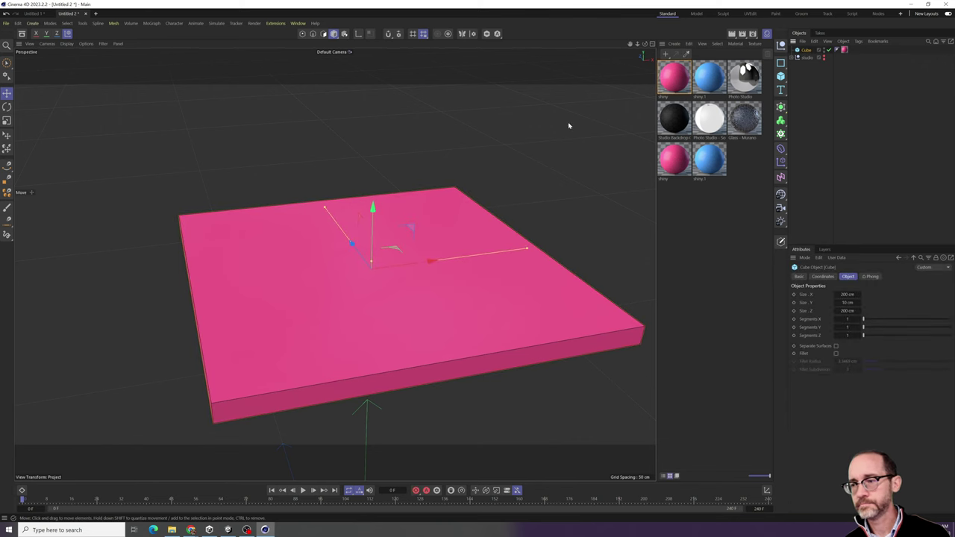
mouse_move(644, 43)
left_mouse_down()
mouse_move(645, 135)
mouse_move(644, 3)
mouse_move(645, 93)
mouse_move(644, 44)
mouse_move(643, 60)
left_mouse_up()
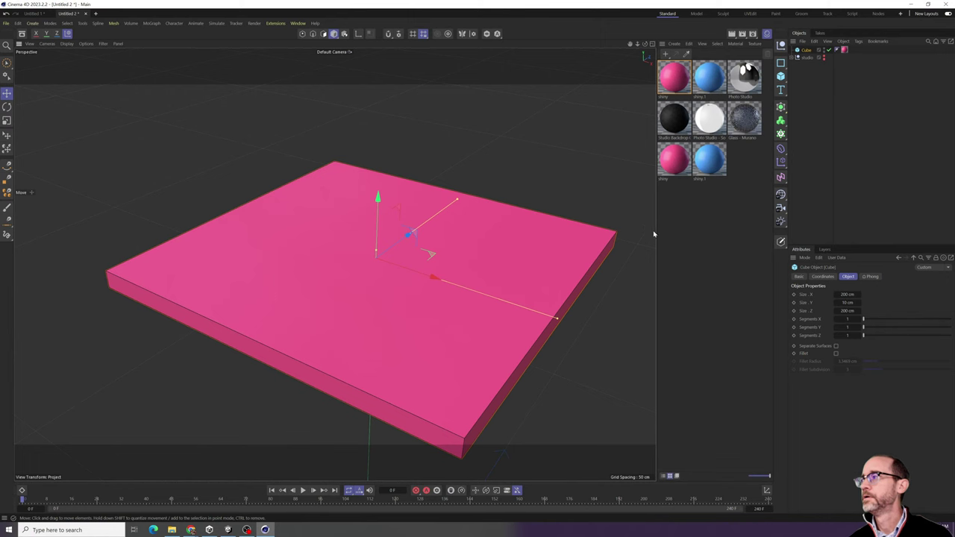
left_click(806, 59)
left_click(807, 49)
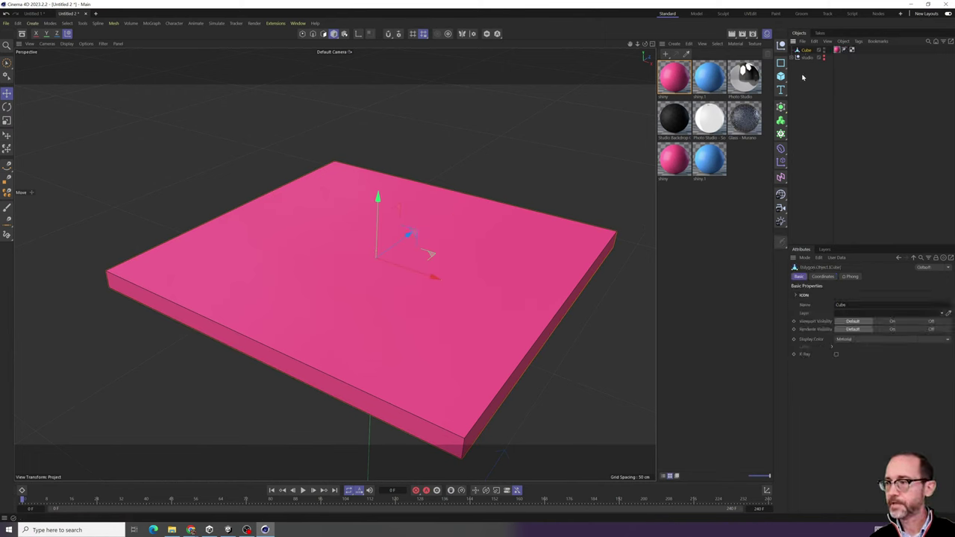
- Switch to Polygons mode with the cube selected and activate the Loop Selection tool
left_click(801, 76)
left_click(323, 35)
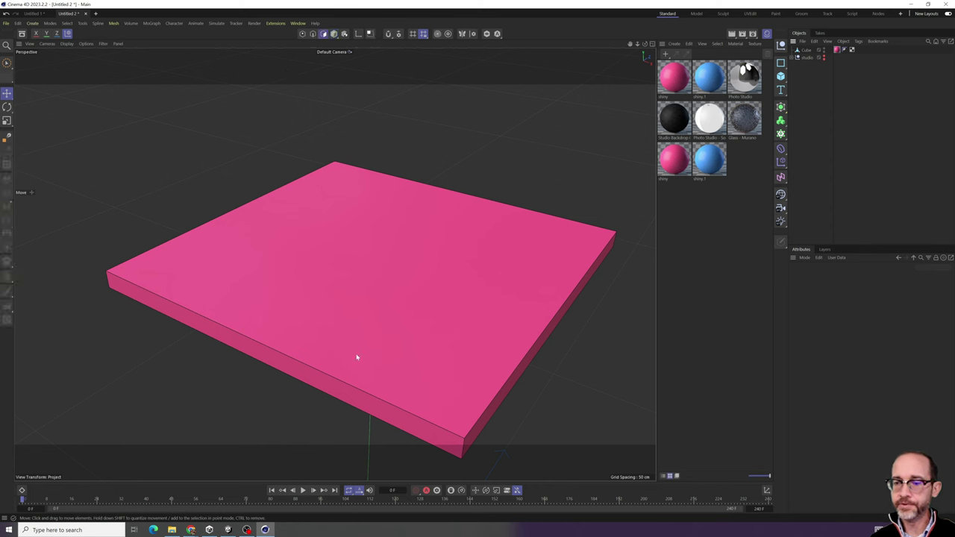
left_click(807, 51)
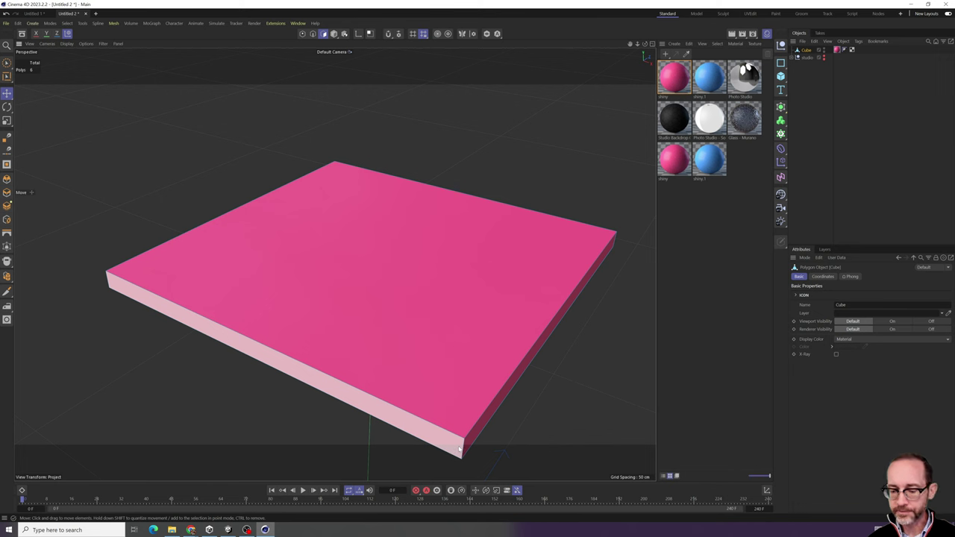
key("u")
key("l")
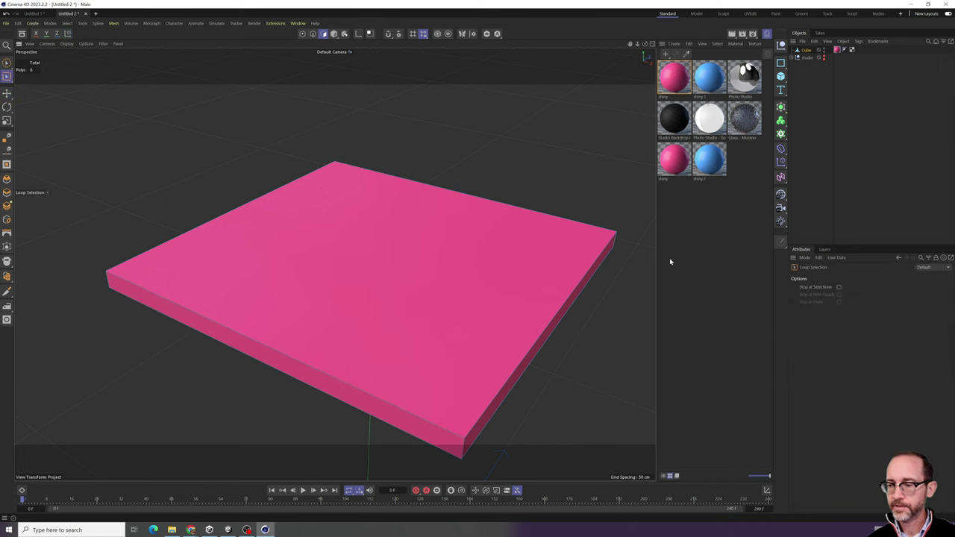
- Select one of the slab's narrow side polygons with the Brush Selection tool
left_click(7, 63)
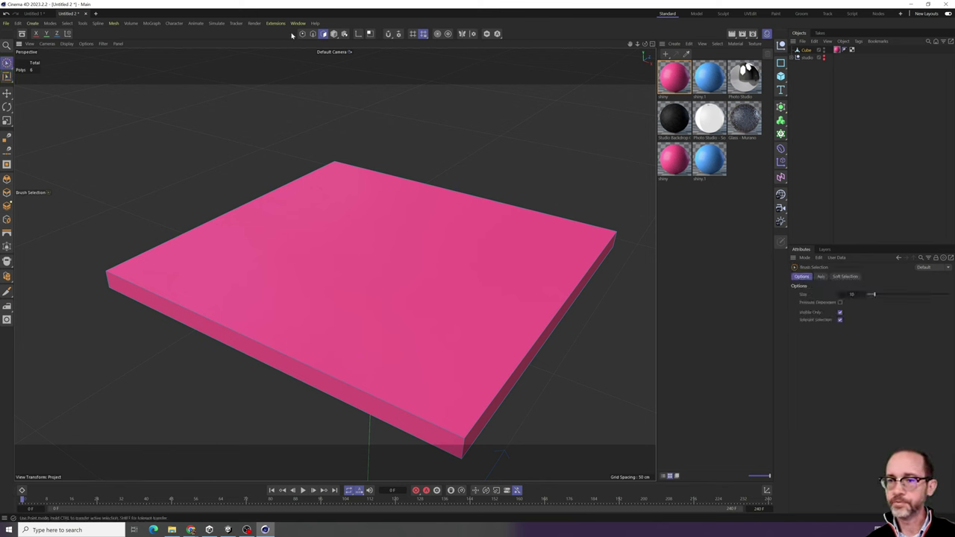
left_click(805, 49)
scroll(559, 321, "up", 3)
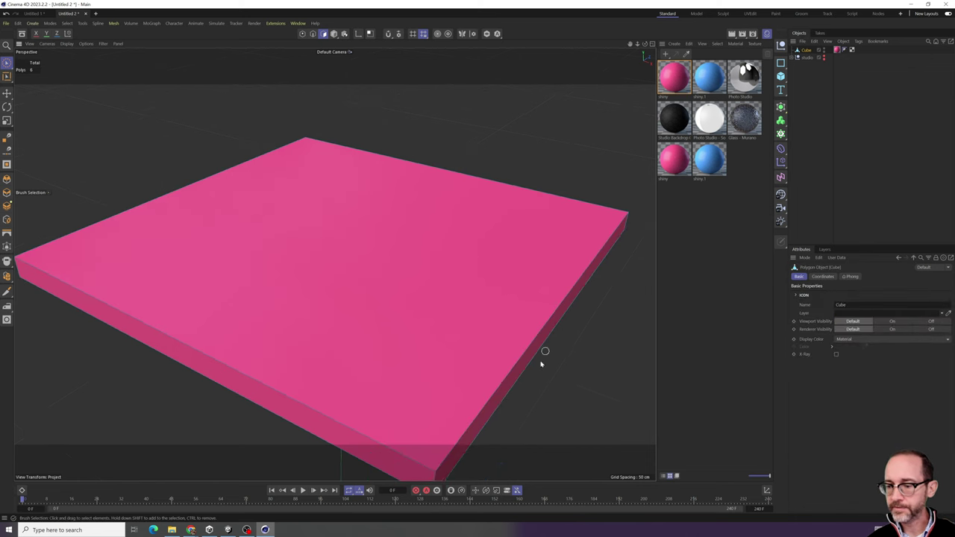
left_click_drag(574, 371, 600, 285, "alt")
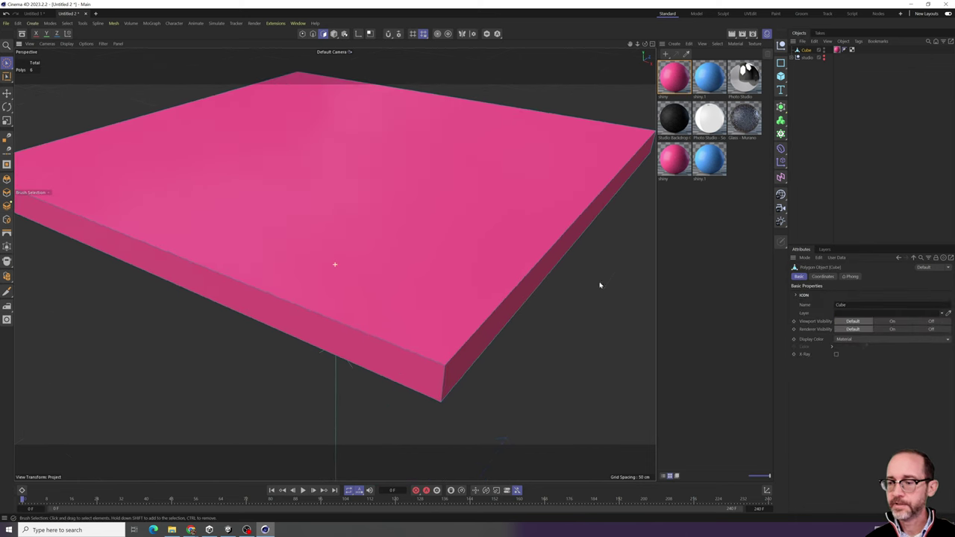
left_click(527, 291)
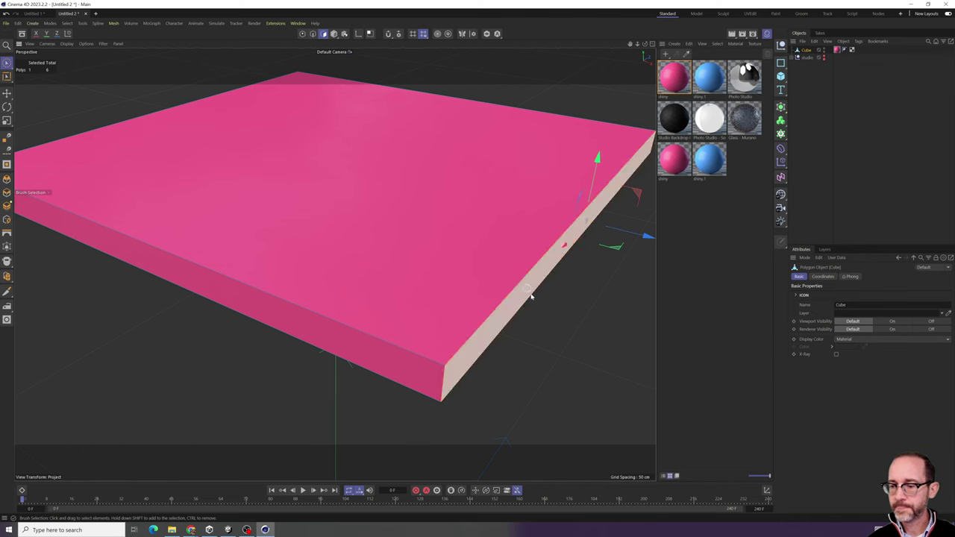
- Add the slab's three remaining narrow side polygons to the selection so all four sides are selected
left_click(389, 363, "shift")
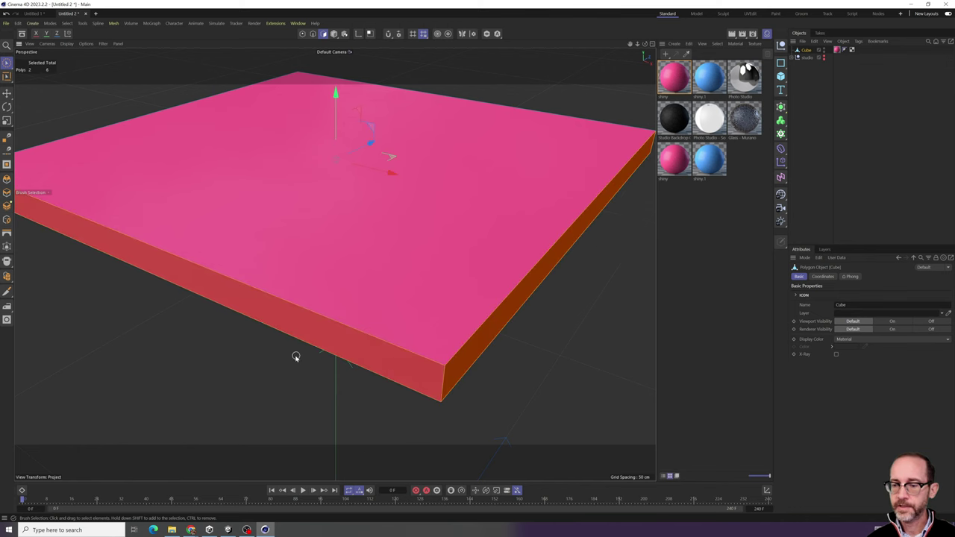
left_click_drag(296, 356, 324, 363, "alt")
middle_click_drag(324, 363, 517, 351)
scroll(397, 354, "down", 6)
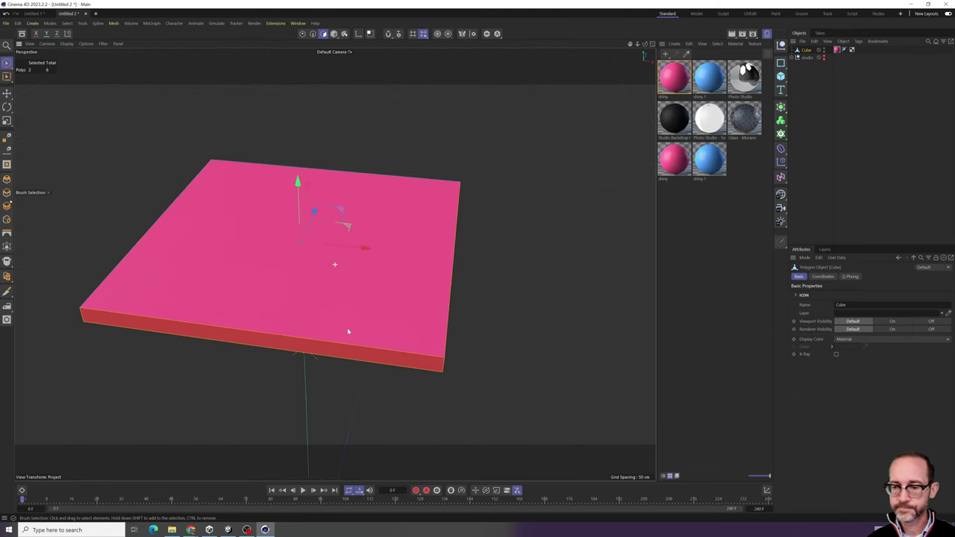
scroll(348, 331, "down", 5)
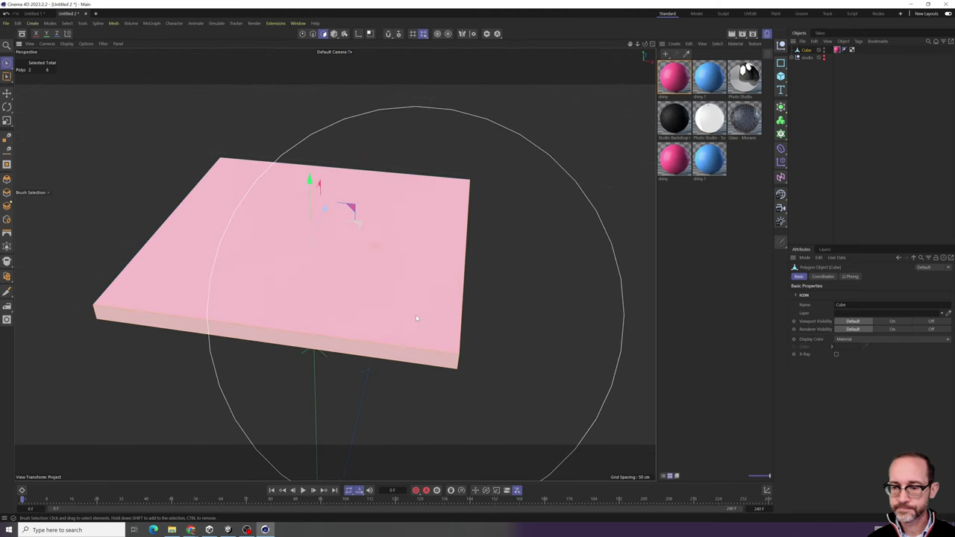
mouse_move(377, 332)
middle_mouse_down("alt")
mouse_move(437, 320)
mouse_move(323, 343)
middle_mouse_up("alt")
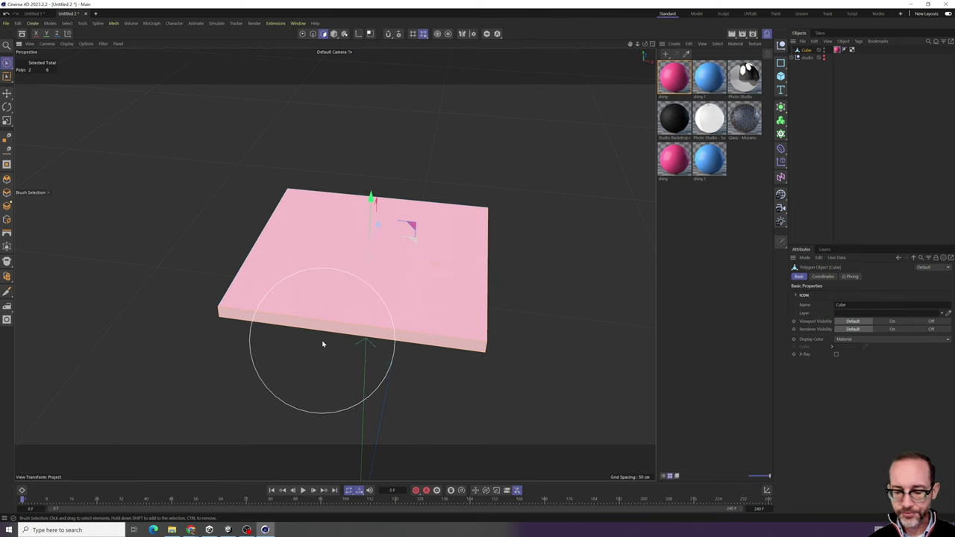
mouse_move(267, 337)
middle_mouse_down()
mouse_move(376, 337)
mouse_move(247, 336)
mouse_move(268, 336)
mouse_move(213, 350)
middle_mouse_up()
mouse_move(203, 328)
right_mouse_down("alt")
mouse_move(281, 348)
mouse_move(272, 342)
right_mouse_up("alt")
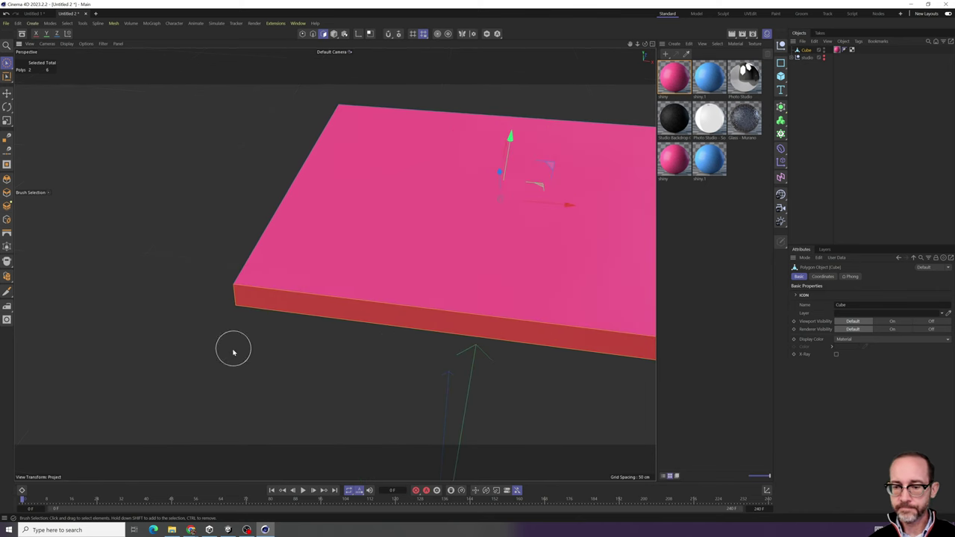
mouse_move(234, 351)
left_mouse_down("alt")
mouse_move(290, 362)
mouse_move(336, 351)
left_mouse_up("alt")
left_click_drag(456, 157, 332, 263, "alt")
left_click(313, 249, "shift")
left_click_drag(392, 267, 500, 301, "alt")
middle_click_drag(381, 322, 549, 261, "alt")
scroll(559, 254, "down", 3)
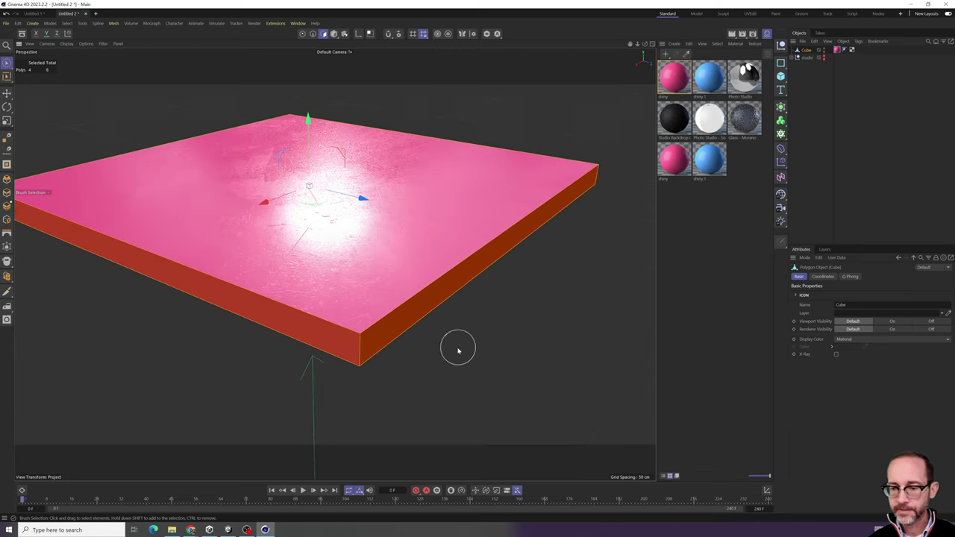
- Extrude the four selected side polygons outward with an offset of 10 cm
left_click_drag(446, 352, 476, 382, "alt")
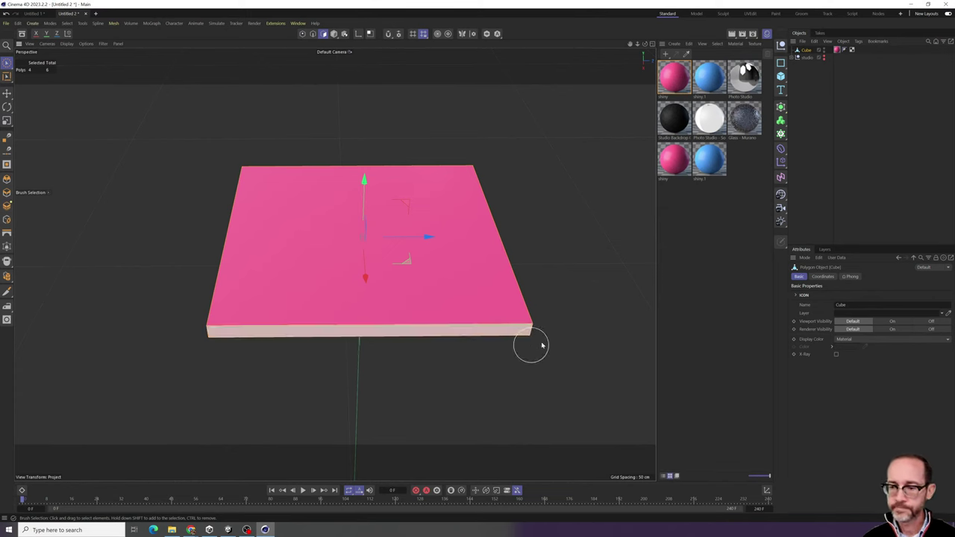
left_click_drag(541, 345, 531, 341, "alt")
key("d")
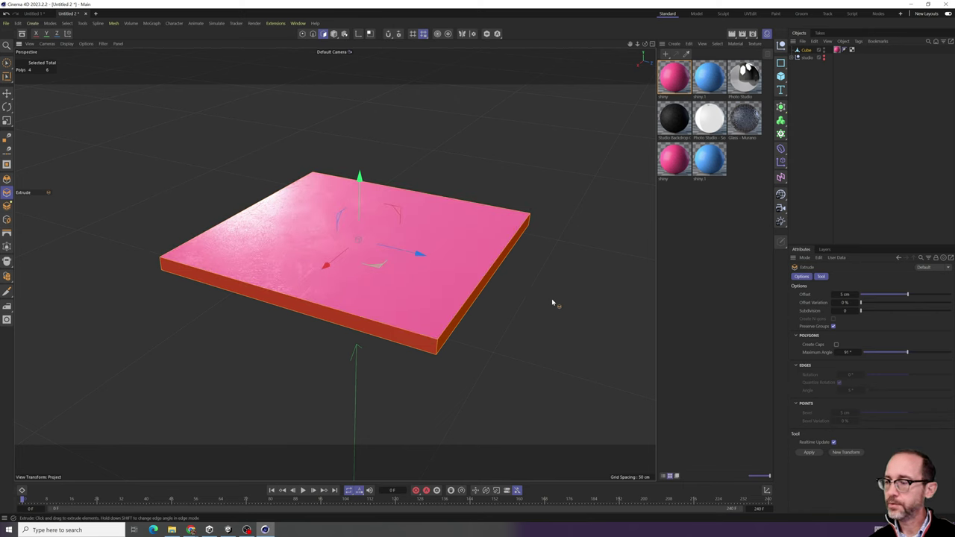
left_click_drag(520, 312, 594, 312)
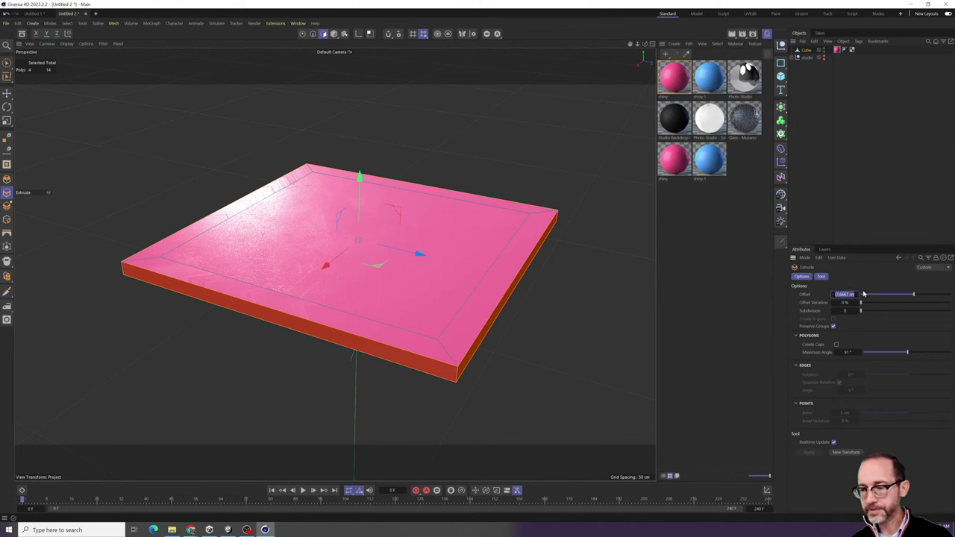
type("10")
key("Return")
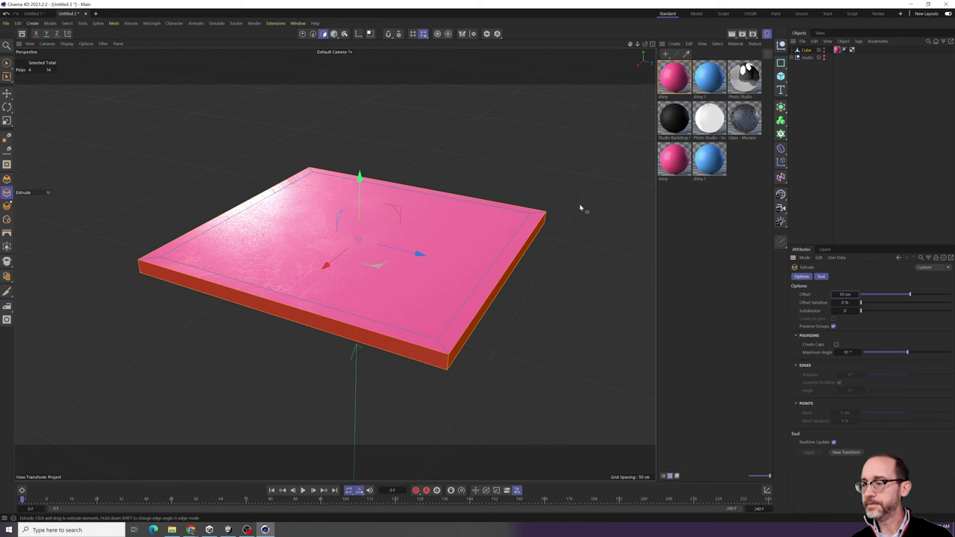
- Try several further outward extrusions of the four side polygons and undo them
mouse_move(513, 345)
left_mouse_down()
mouse_move(522, 345)
mouse_move(511, 348)
left_mouse_up()
key("super")
type("z")
key("Escape")
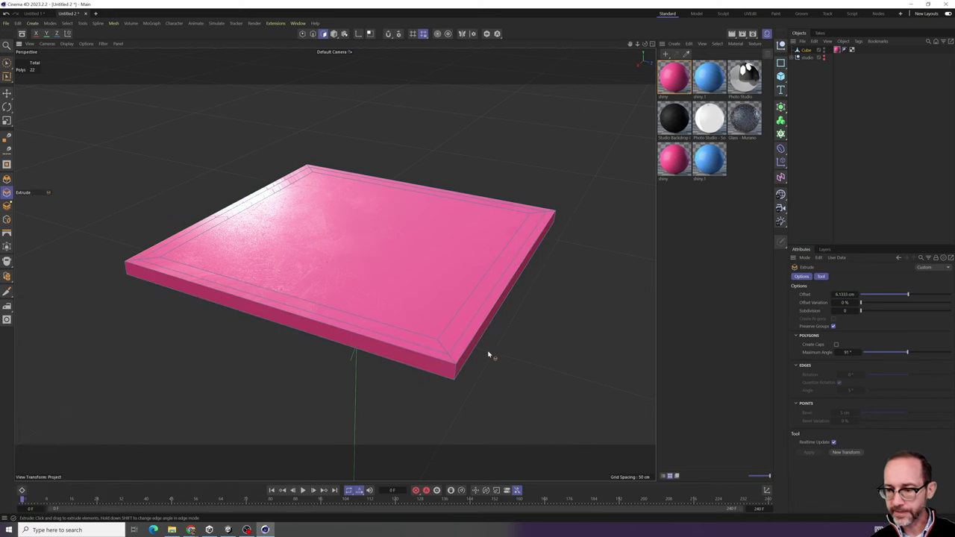
key("ctrl+z")
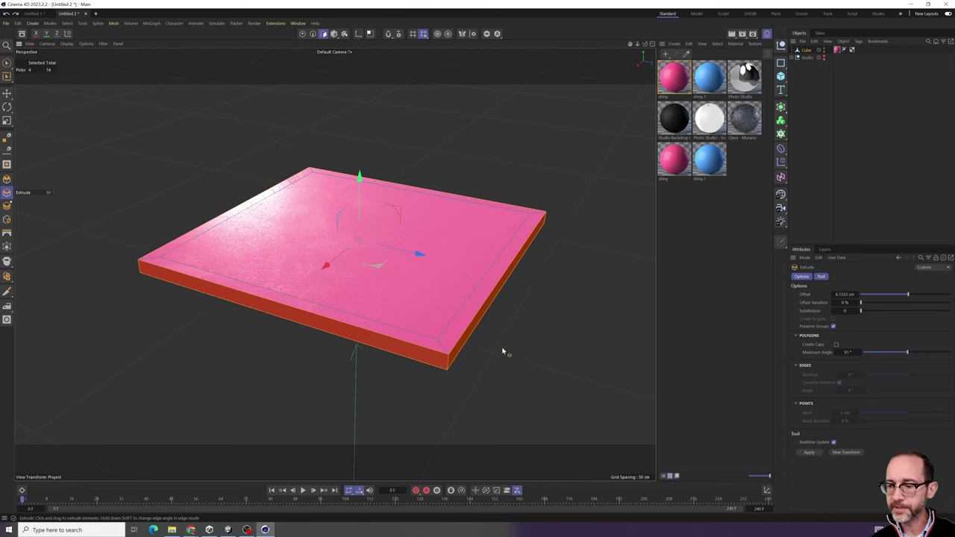
left_click_drag(502, 352, 534, 403)
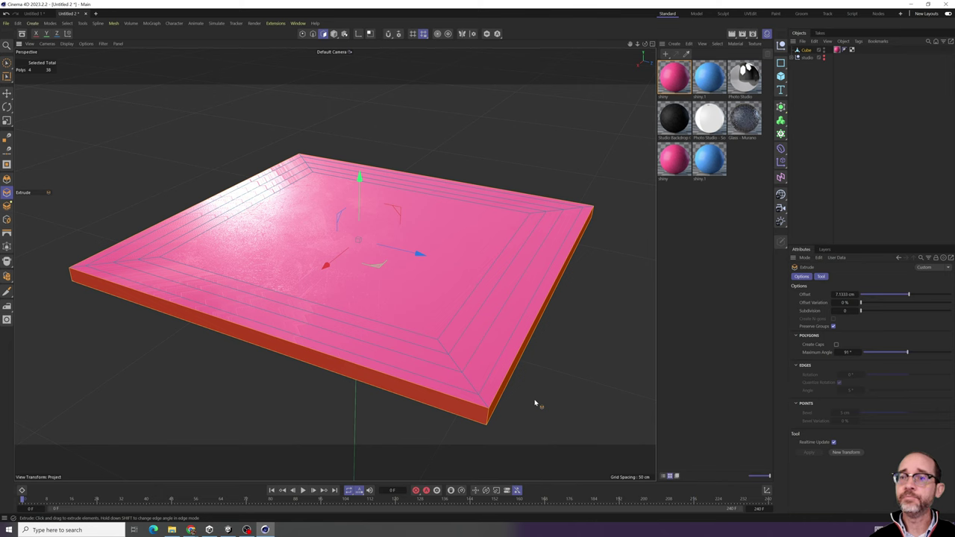
key("ctrl+z")
key("ctrl+z")
key("ctrl+z")
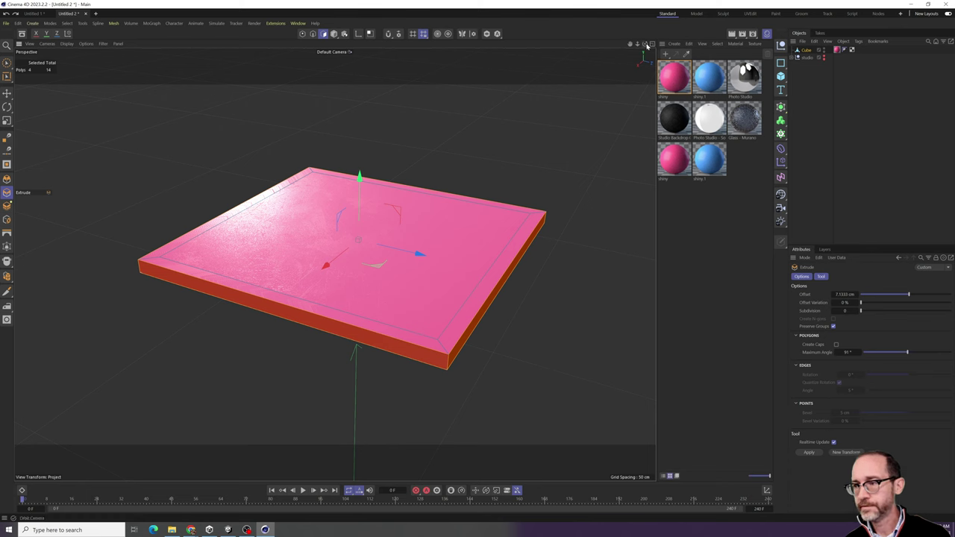
- Switch to the Miro board in Chrome and place a copy of the modeling principles text box beside the original
mouse_move(645, 44)
left_mouse_down()
mouse_move(631, 1)
mouse_move(633, 53)
mouse_move(664, 152)
mouse_move(646, 45)
left_mouse_up()
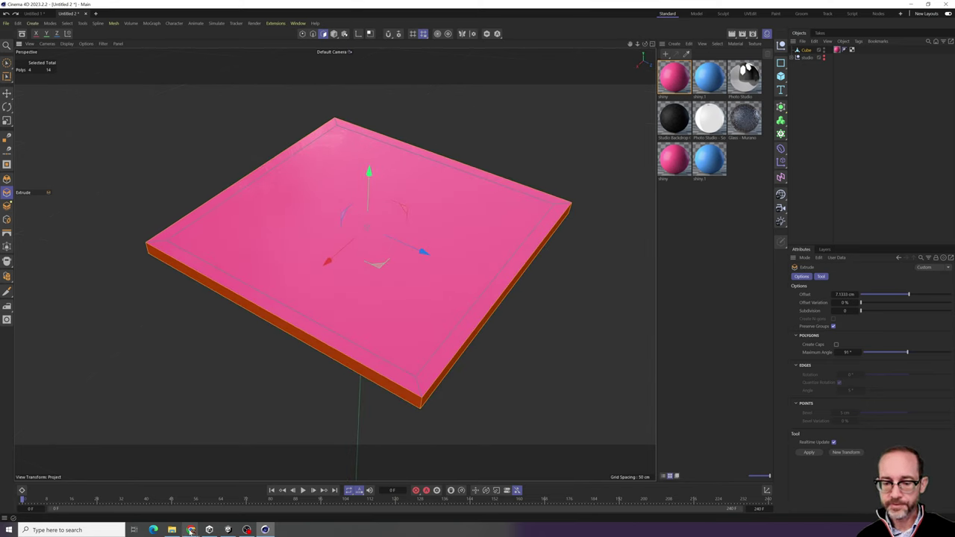
mouse_move(190, 530)
left_click(187, 499)
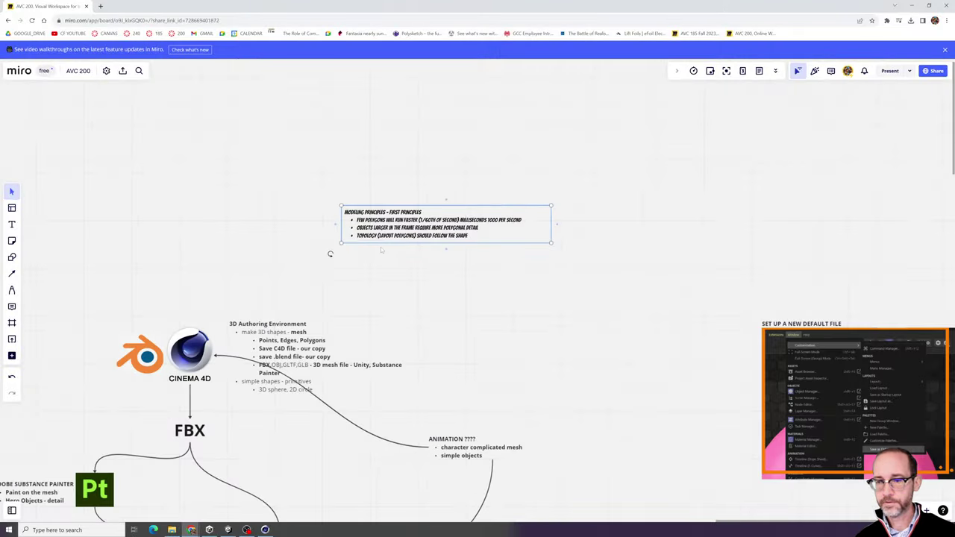
scroll(380, 247, "up", 3)
left_click(109, 197)
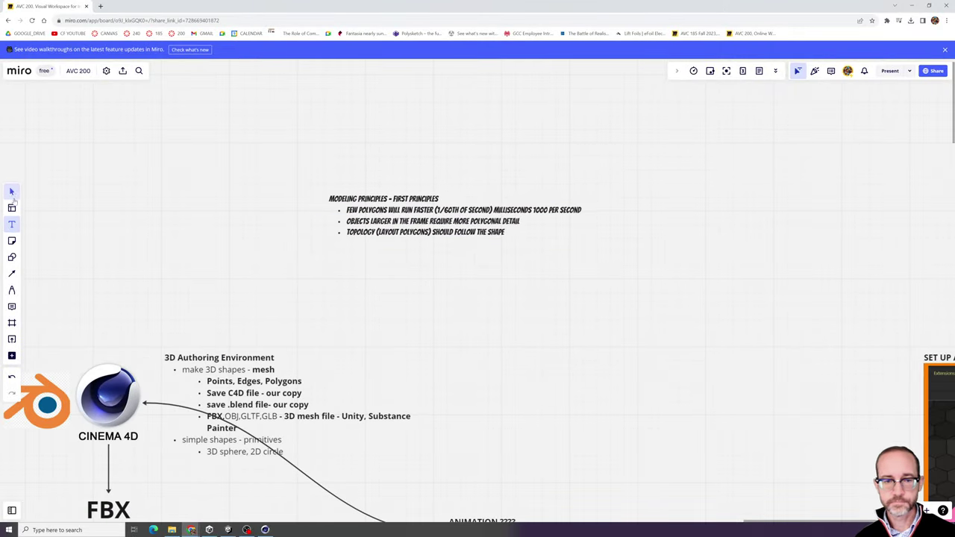
left_click(13, 196)
left_click(363, 205)
key("ctrl+v")
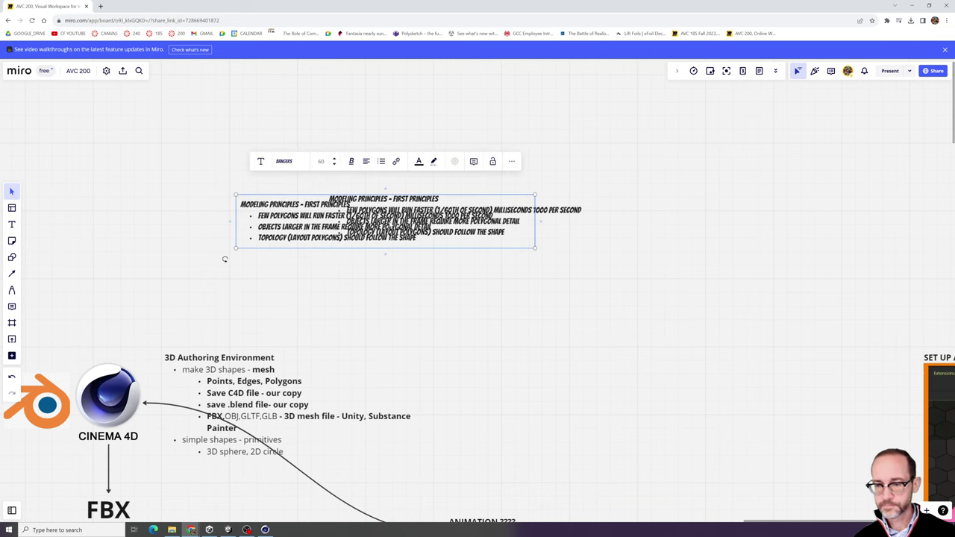
left_click_drag(413, 236, 595, 165)
left_click(787, 208)
- Replace the copied text with the heading "C4D SHORTCUTS" and start a bulleted list beneath it
type("q")
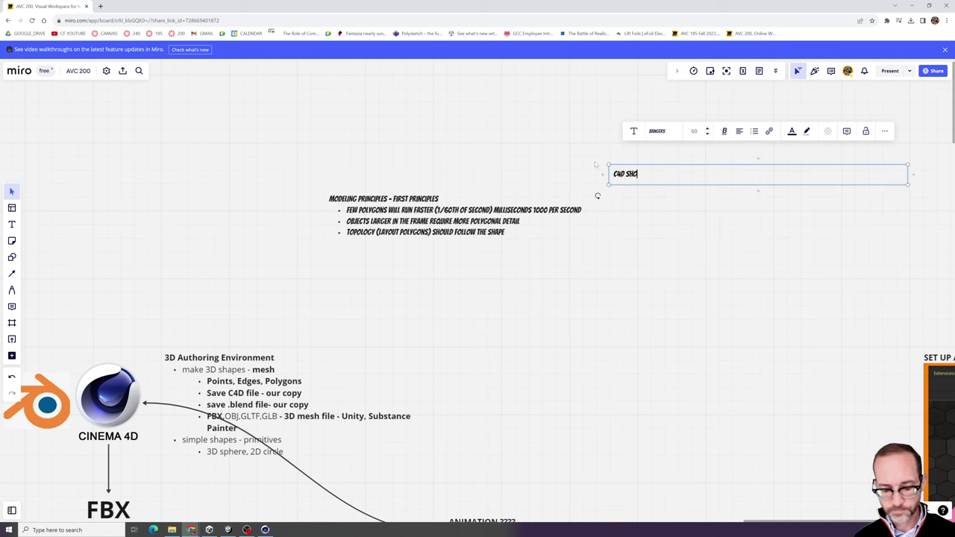
type("4D SHORTCUTS")
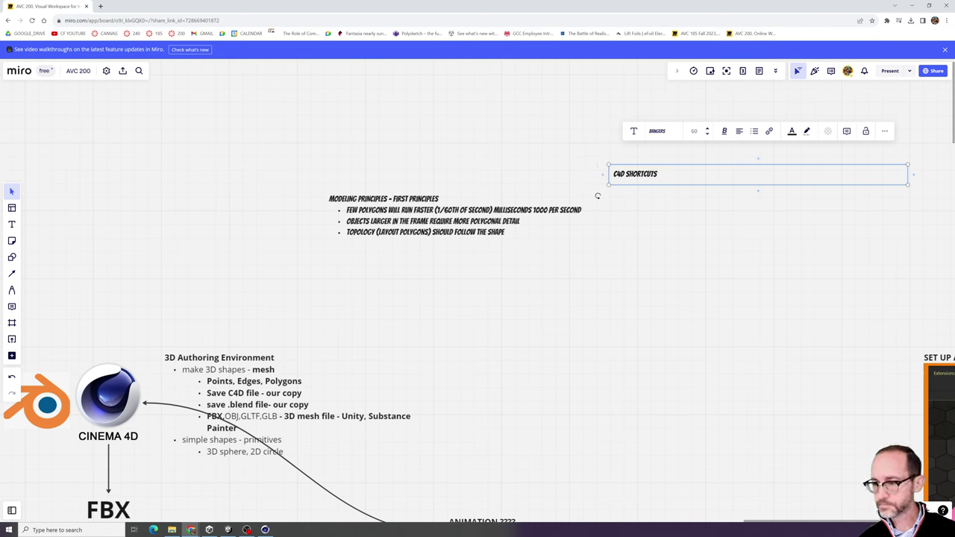
key("Return")
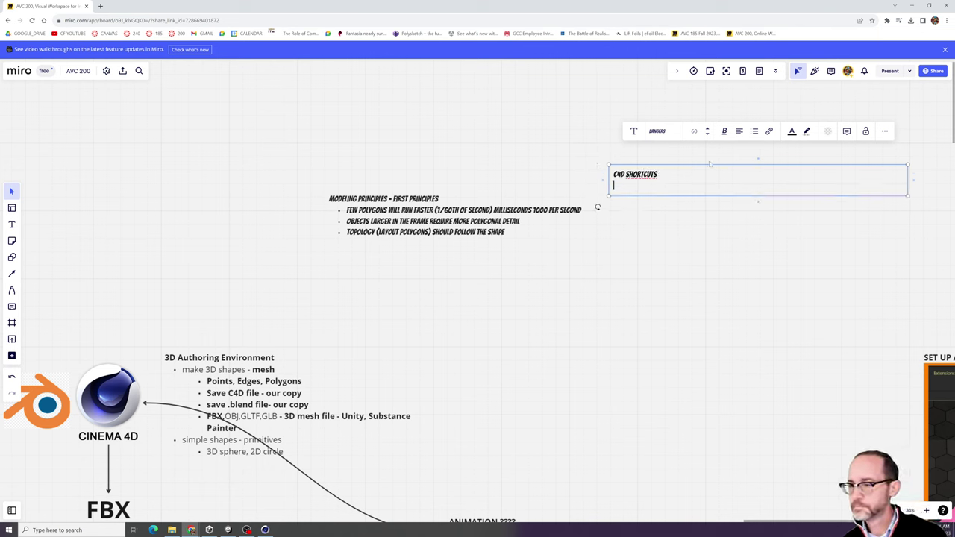
left_click(754, 131)
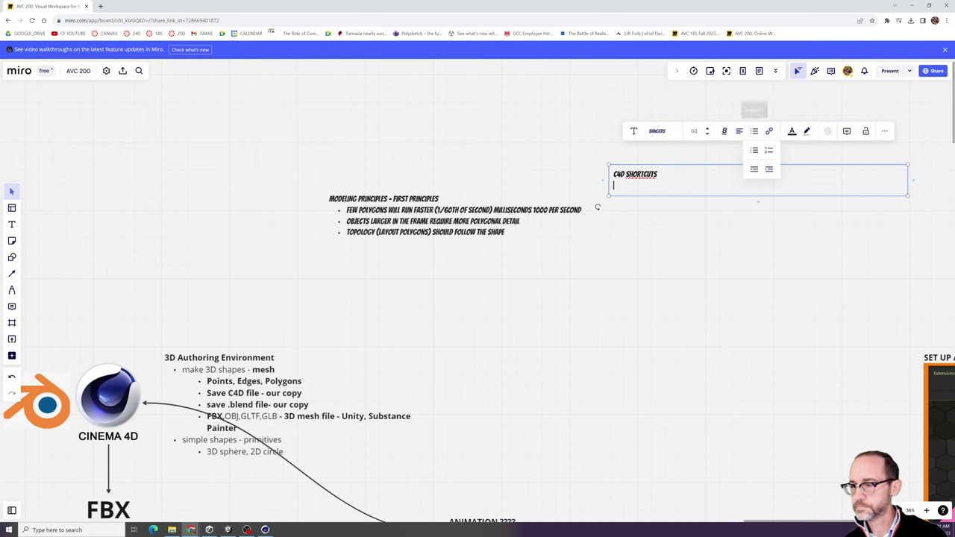
left_click(756, 155)
scroll(657, 181, "up", 5, "ctrl")
scroll(661, 183, "up", 3, "ctrl")
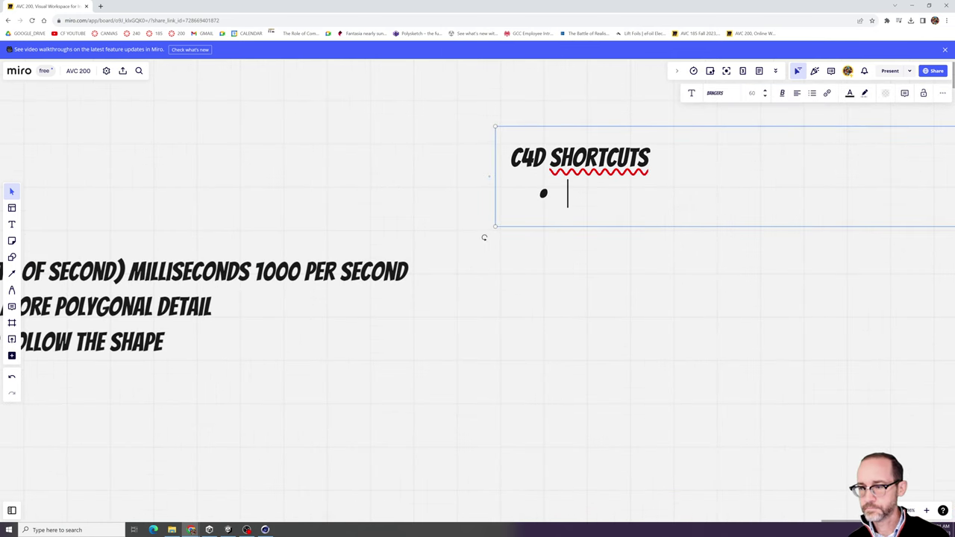
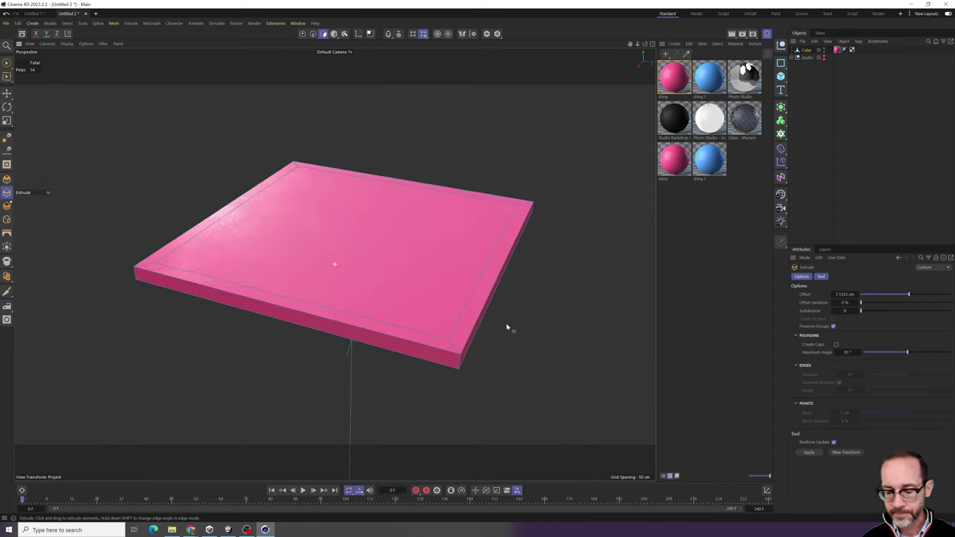
- Activate the Loop Selection tool and preview its loops on the slab in Edges and Points modes
key("u")
key("l")
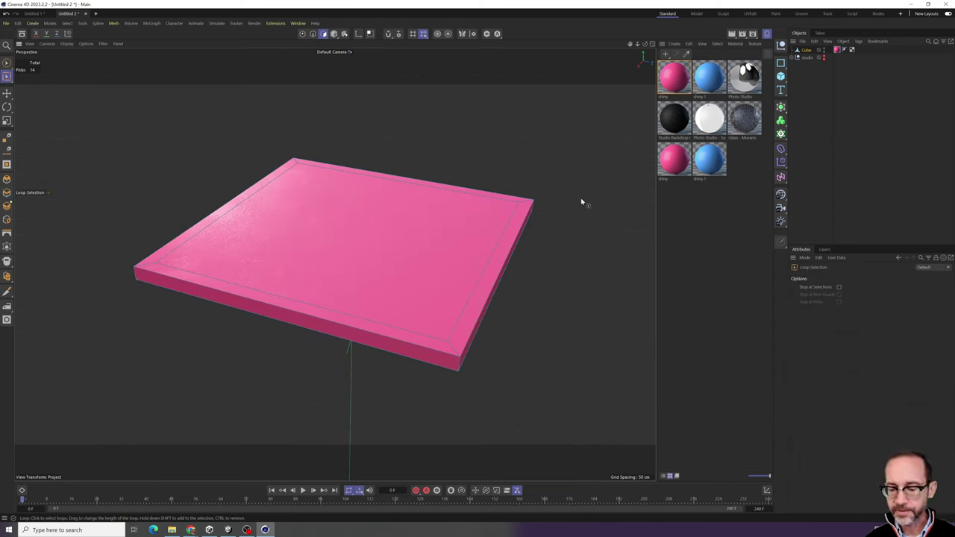
key("u")
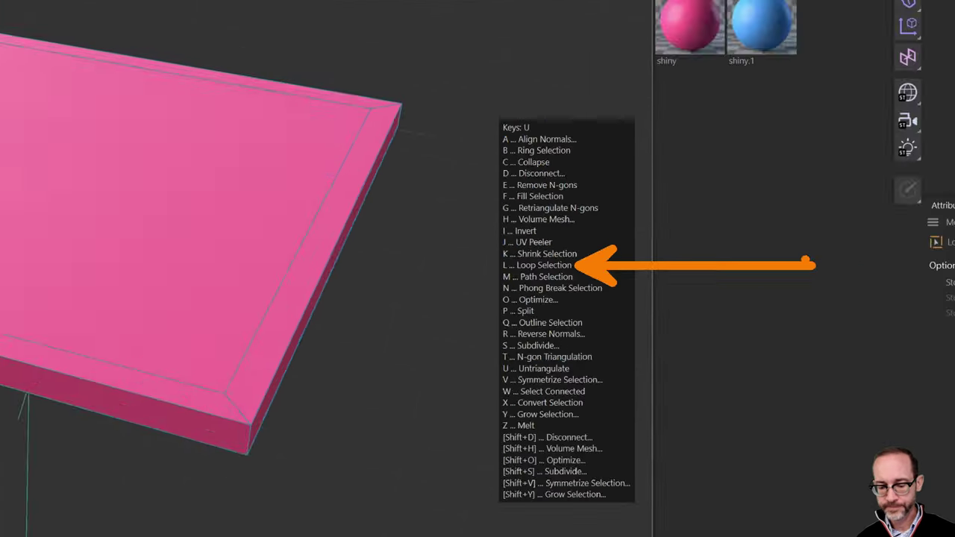
key("l")
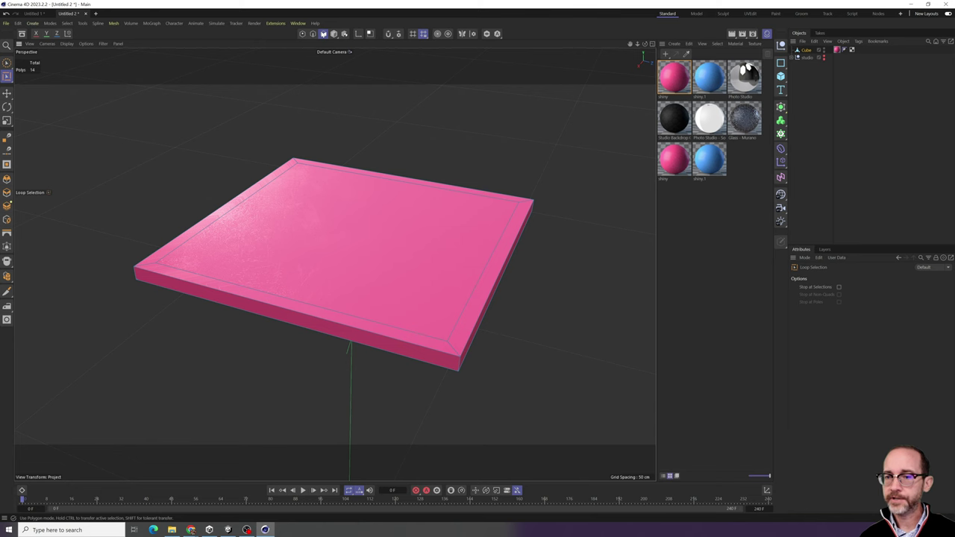
left_click(313, 34)
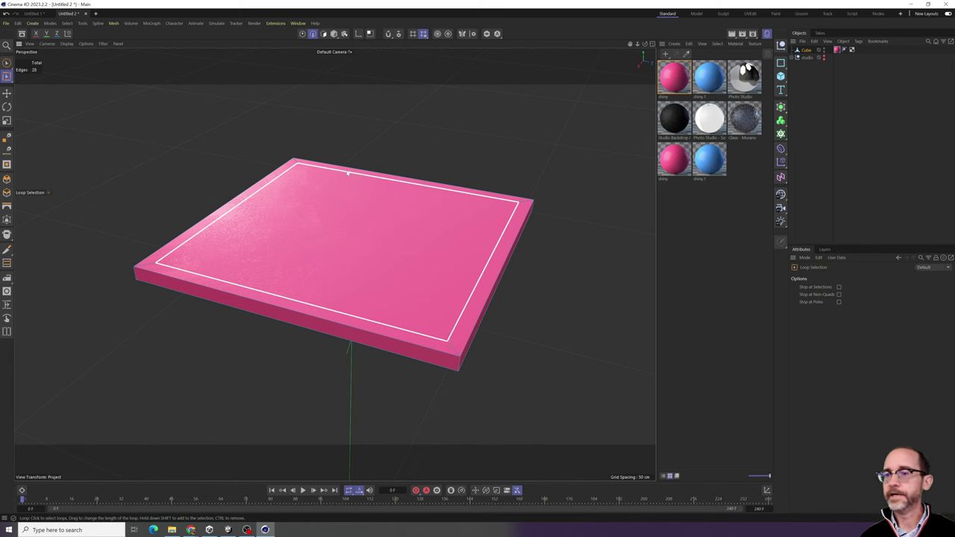
left_click(302, 34)
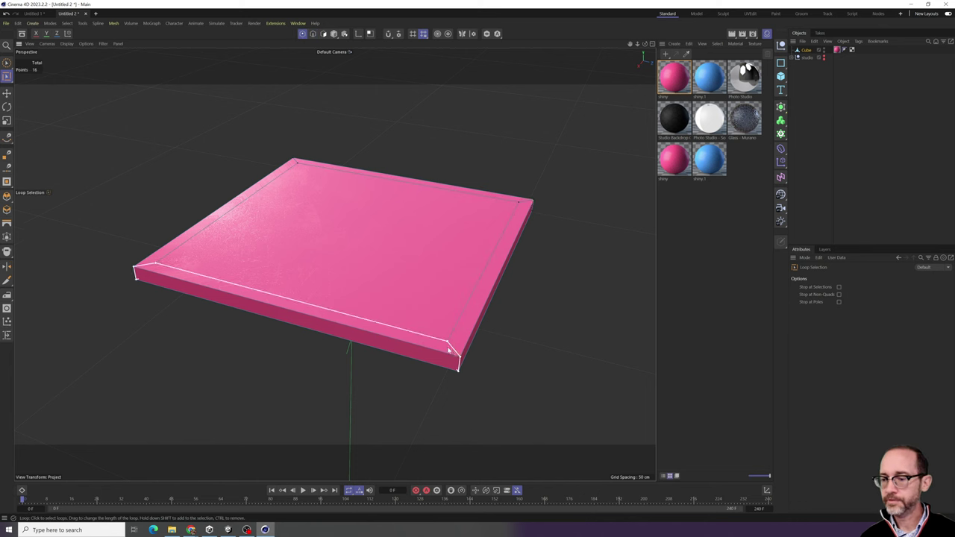
- In Polygons mode, loop-select the slab's upper border, lower border and outer side polygons together
left_click(323, 34)
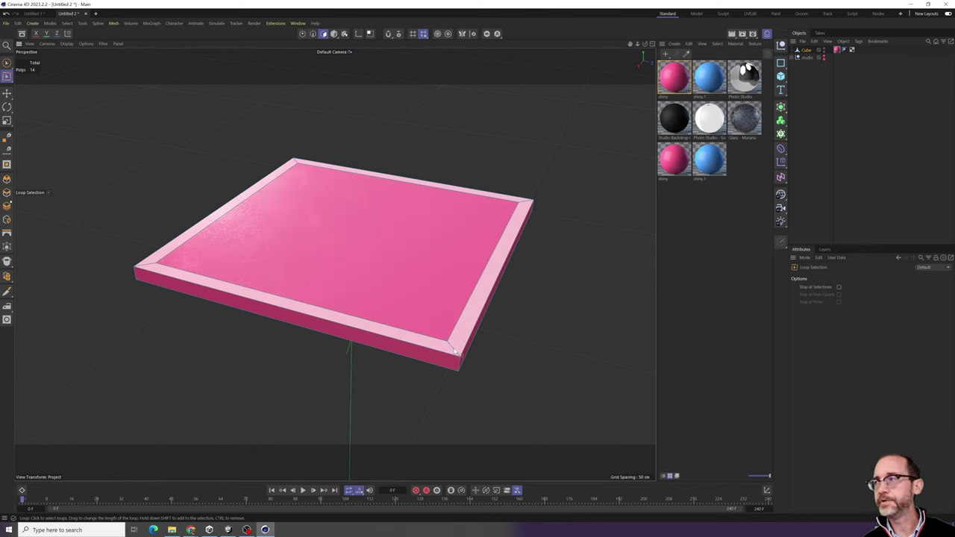
left_click(453, 349)
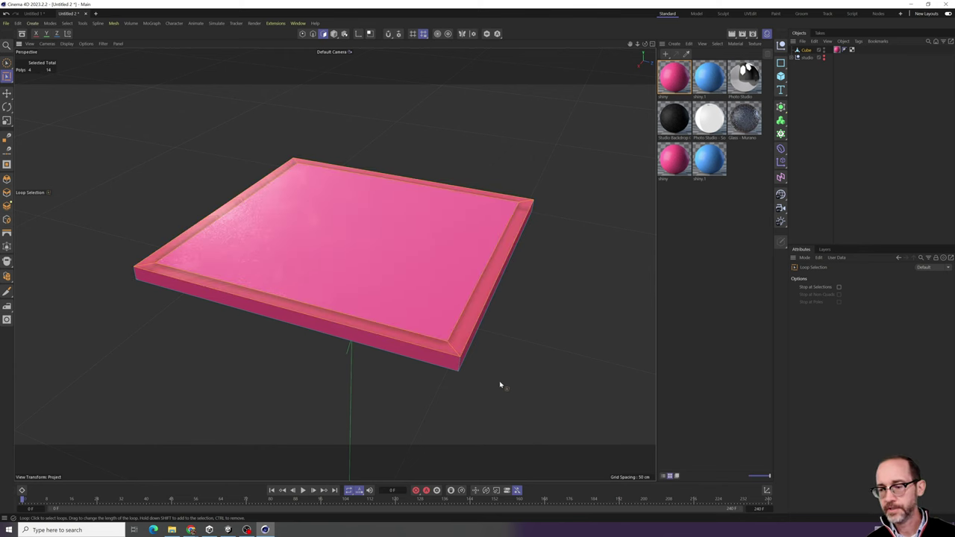
left_click_drag(499, 383, 457, 187, "alt")
left_click(457, 188, "shift")
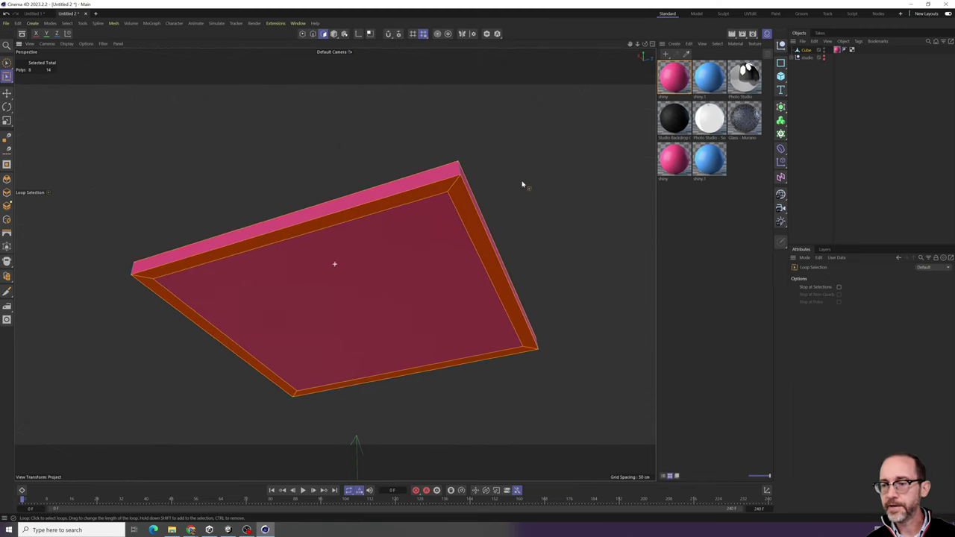
left_click_drag(522, 184, 527, 313, "alt")
left_click(513, 303, "shift")
- Extrude the selected upper border, lower border and outer side polygons outward by about 1.8 cm
left_click_drag(546, 215, 576, 237, "alt")
scroll(548, 286, "up", 5)
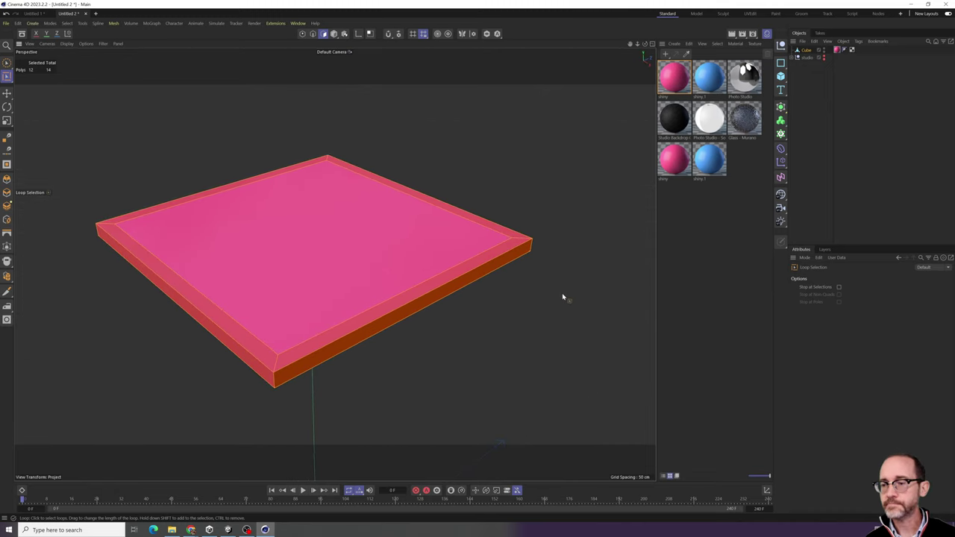
scroll(461, 317, "down", 4)
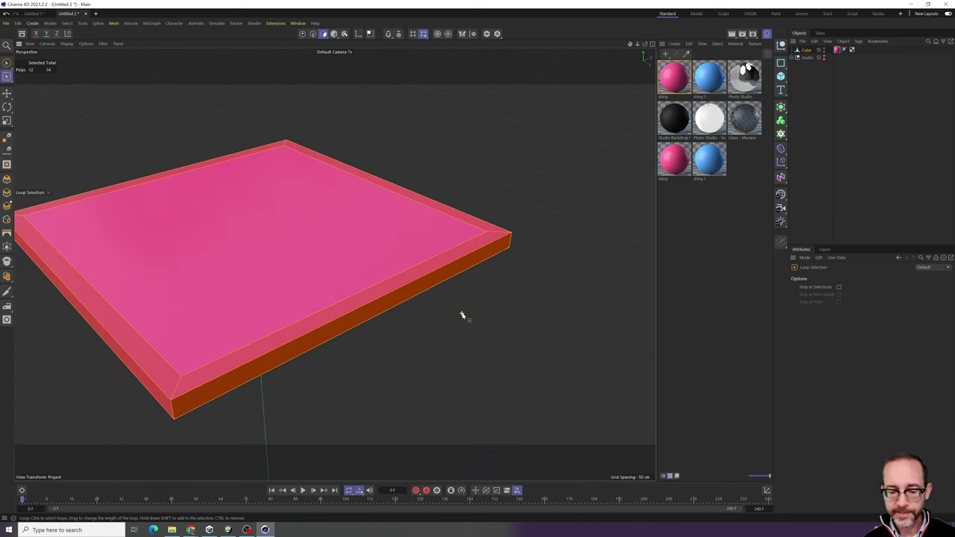
left_click_drag(462, 315, 499, 320, "alt")
key("d")
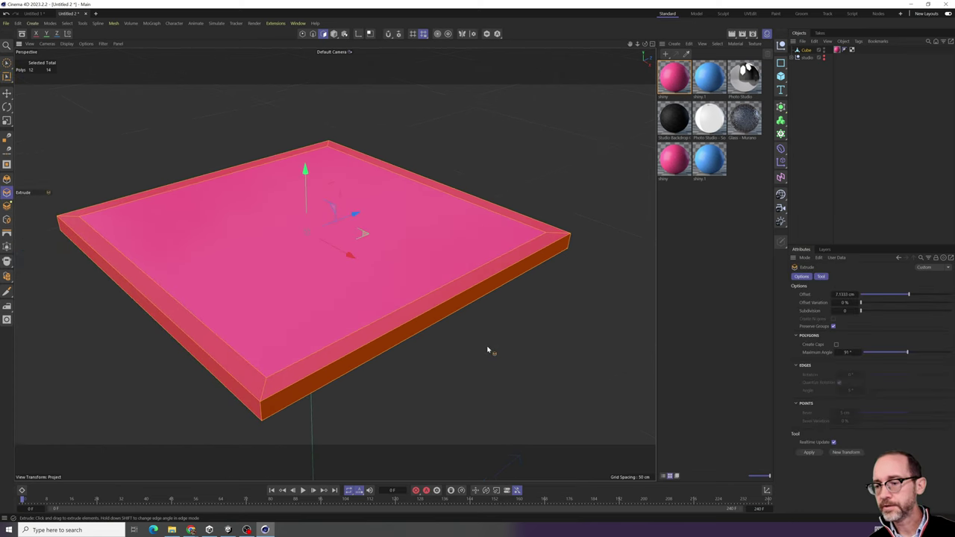
left_click_drag(487, 350, 519, 350)
left_click_drag(418, 350, 391, 351)
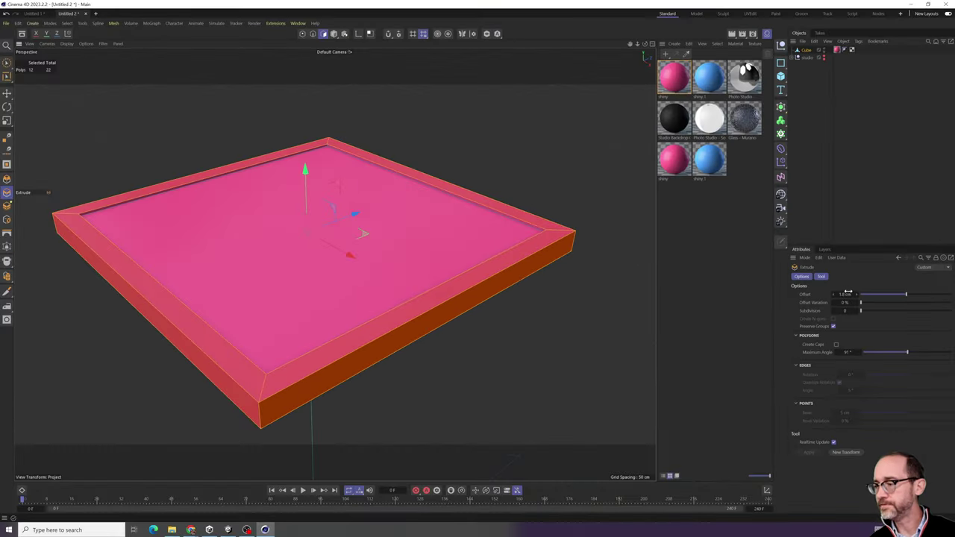
- Set the extrusion offset of the slab's border to 2 cm and deselect the object
double_click(812, 287)
type("2")
key("Return")
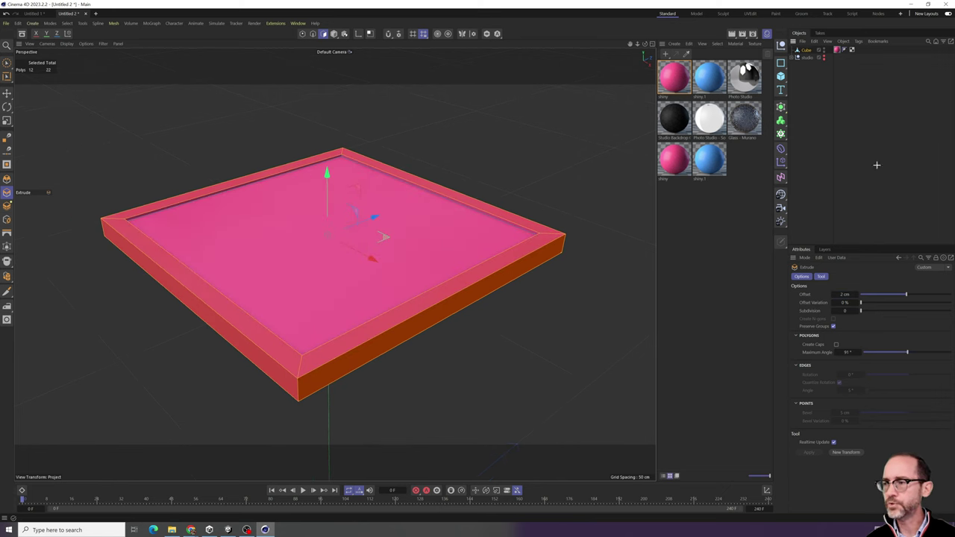
left_click(876, 165)
left_click_drag(452, 363, 481, 375, "alt")
scroll(492, 352, "down", 2)
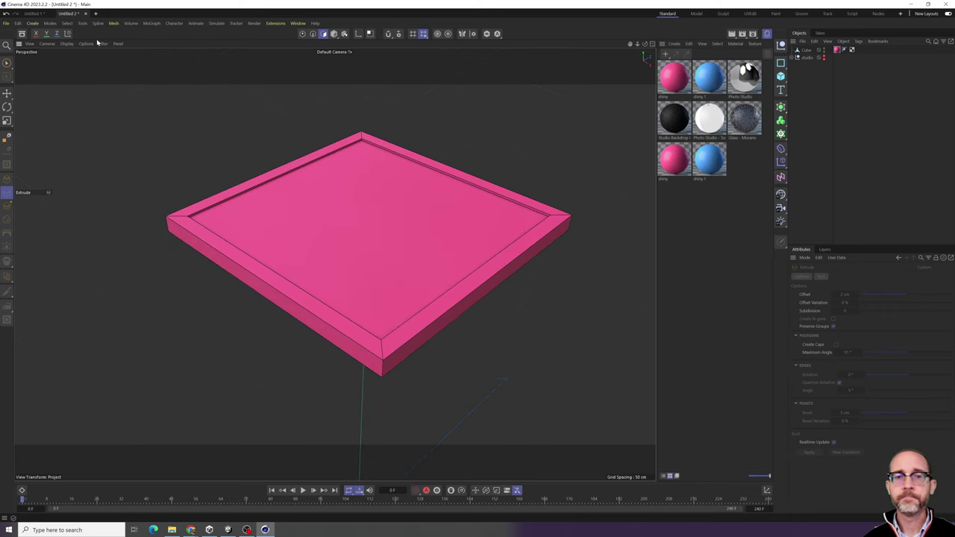
- Save the project as "platform example" in the AVC200 folder
left_click(6, 23)
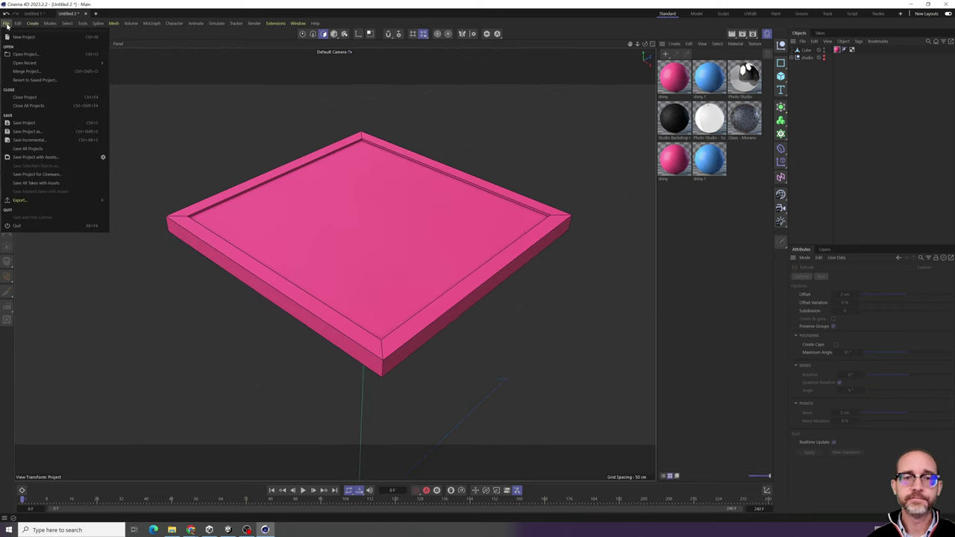
left_click(32, 132)
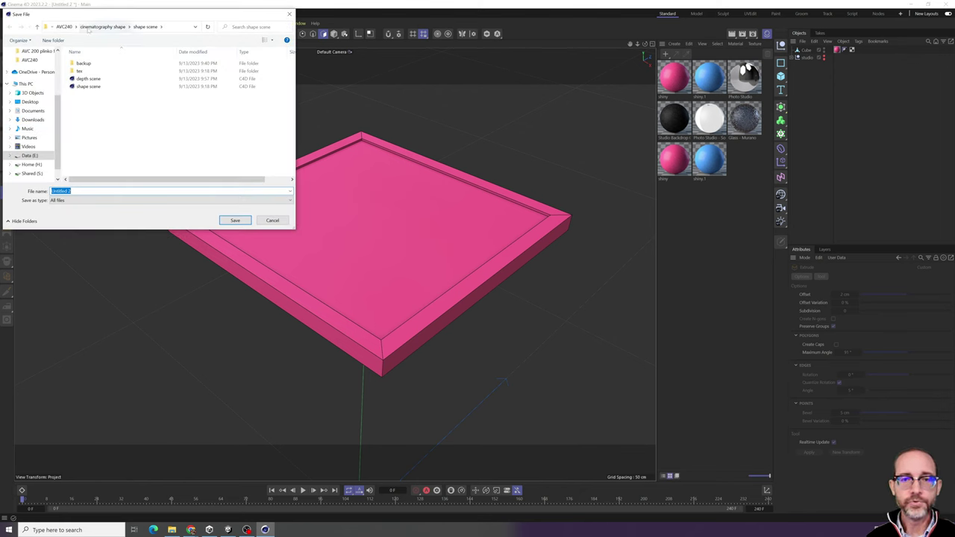
left_click(47, 27)
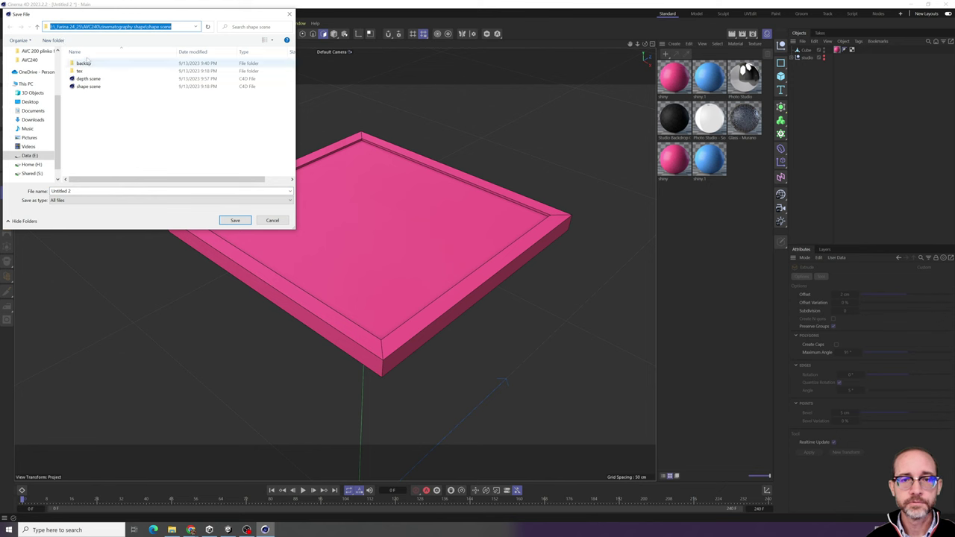
left_click(71, 27)
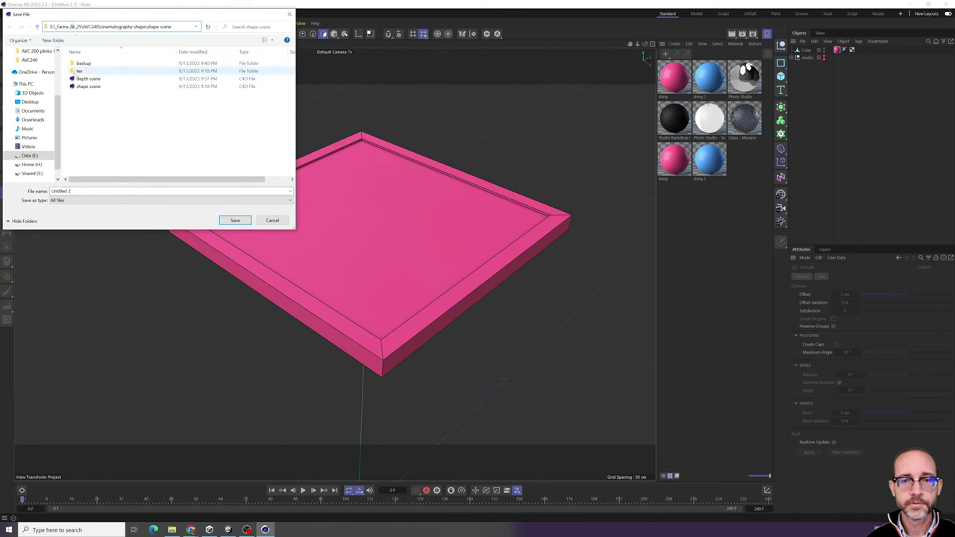
scroll(41, 125, "up", 2)
left_click(29, 68)
left_click(79, 191)
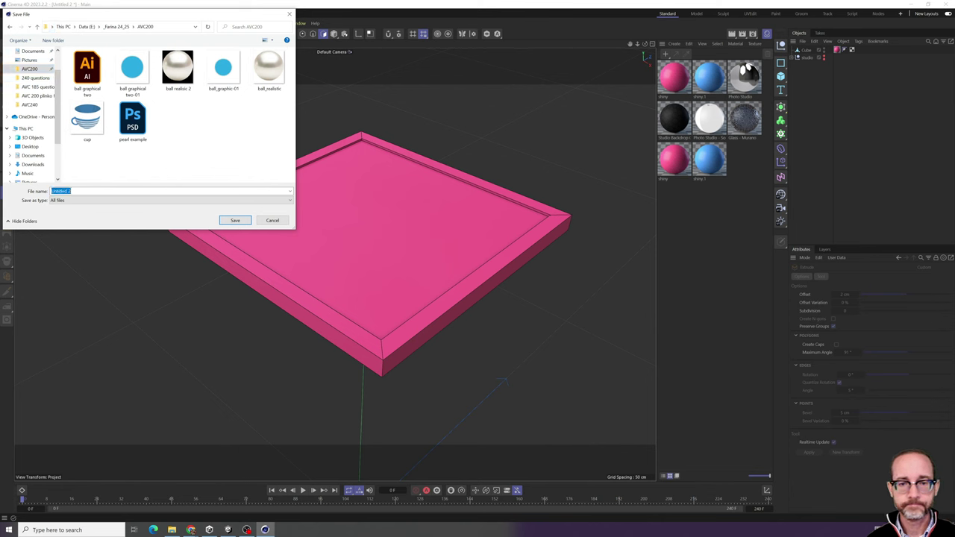
type("platform example")
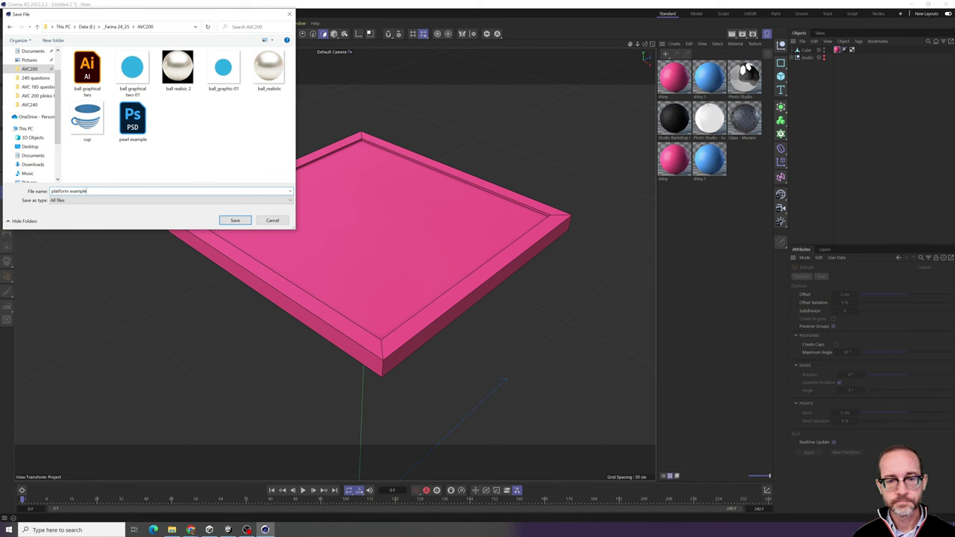
left_click(228, 221)
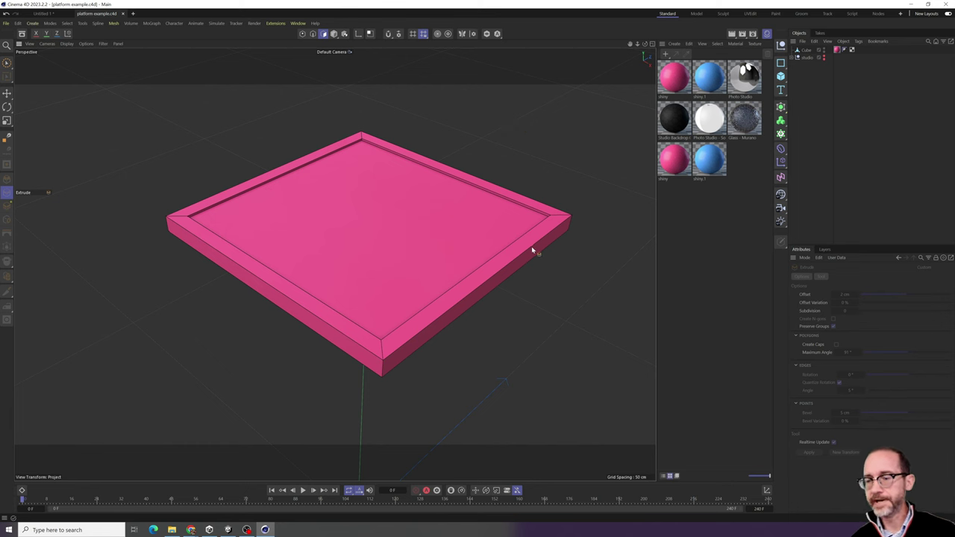
- Select the Cube object and clear its polygon selection with the Brush Selection tool
mouse_move(379, 315)
left_mouse_down("alt")
mouse_move(415, 185)
mouse_move(377, 313)
left_mouse_up("alt")
middle_click_drag(415, 313, 407, 312, "alt")
left_click_drag(408, 312, 381, 308, "alt")
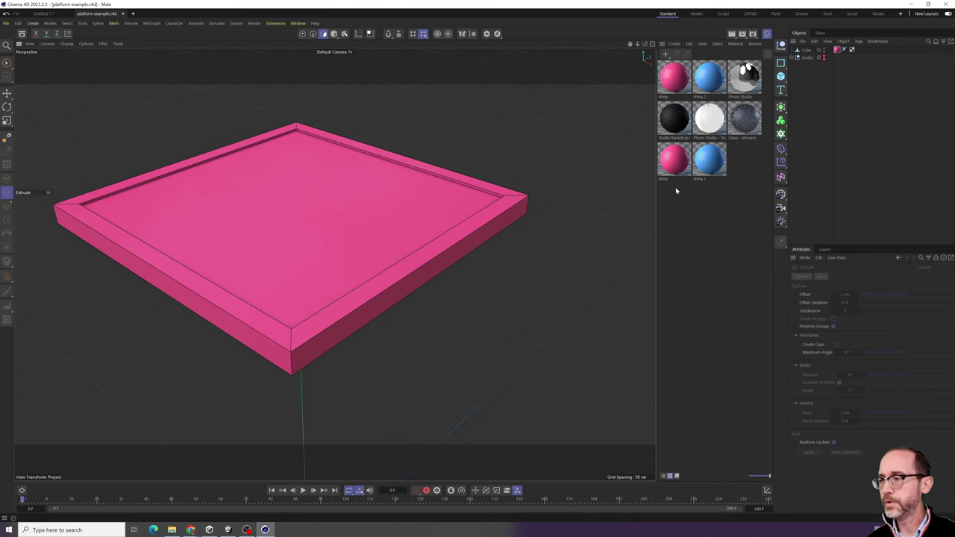
left_click(805, 50)
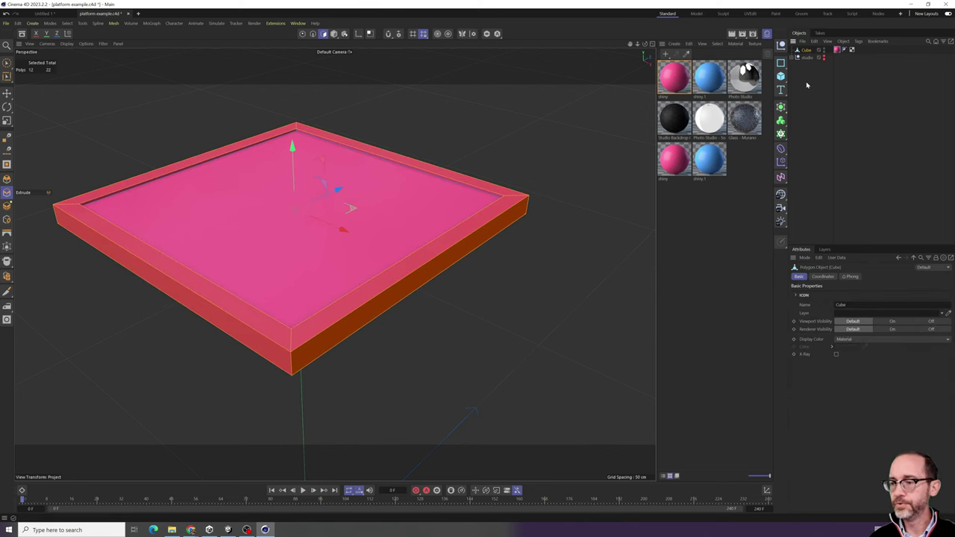
left_click(7, 63)
left_click(559, 149)
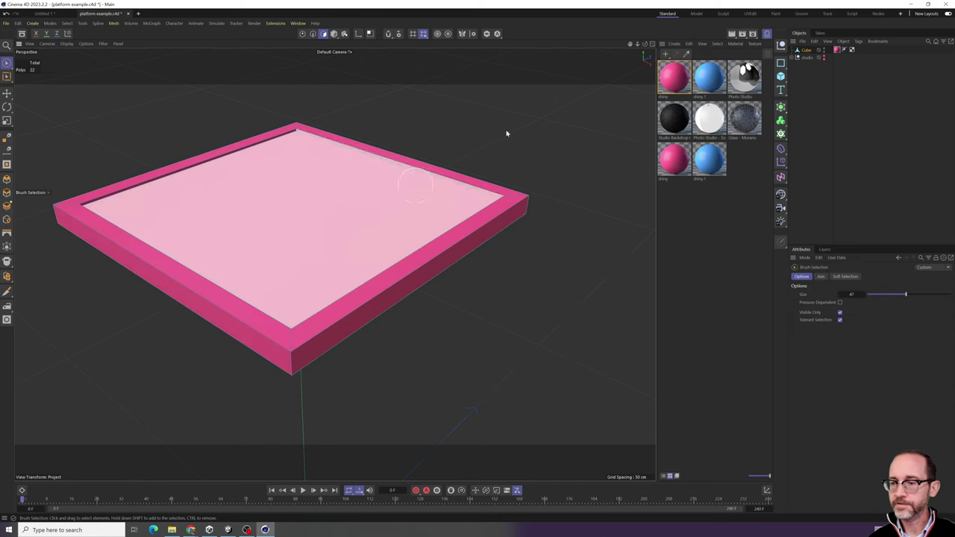
left_click(431, 350)
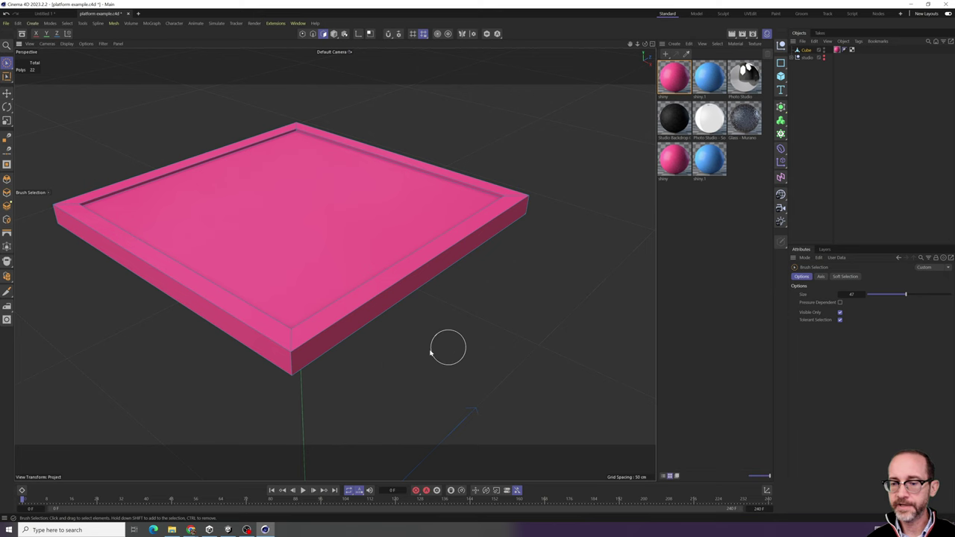
left_click_drag(430, 352, 392, 345, "alt")
left_click_drag(402, 350, 402, 344, "alt")
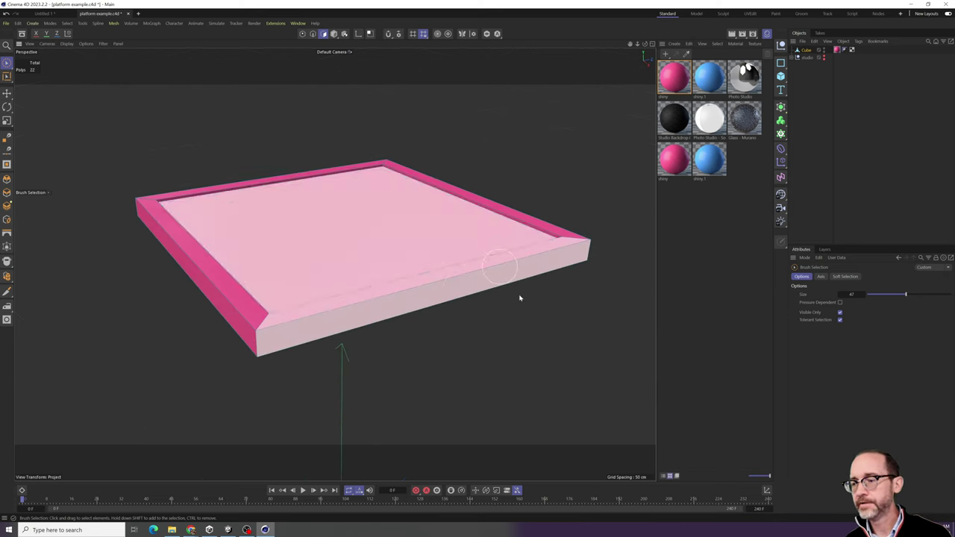
left_click(367, 256)
left_click(522, 398)
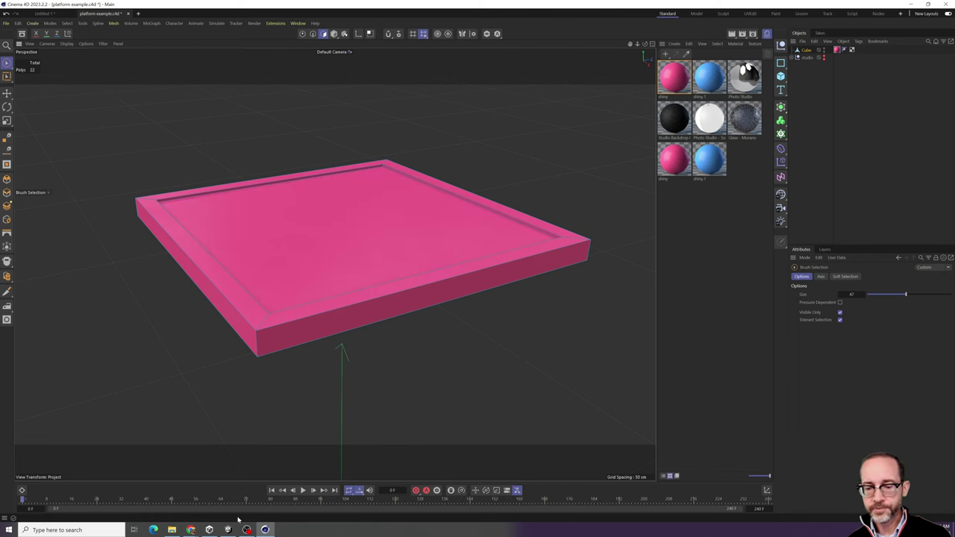
mouse_move(240, 530)
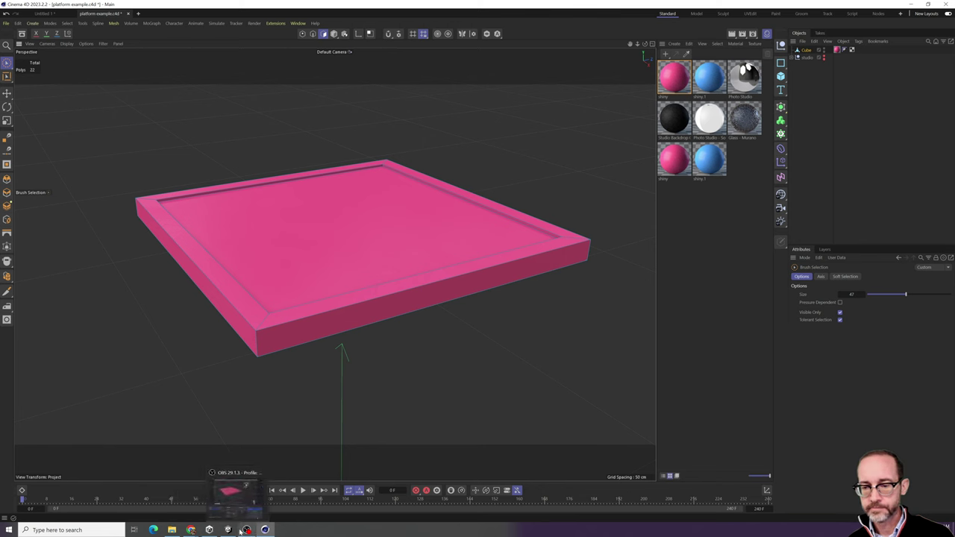
left_click(321, 291)
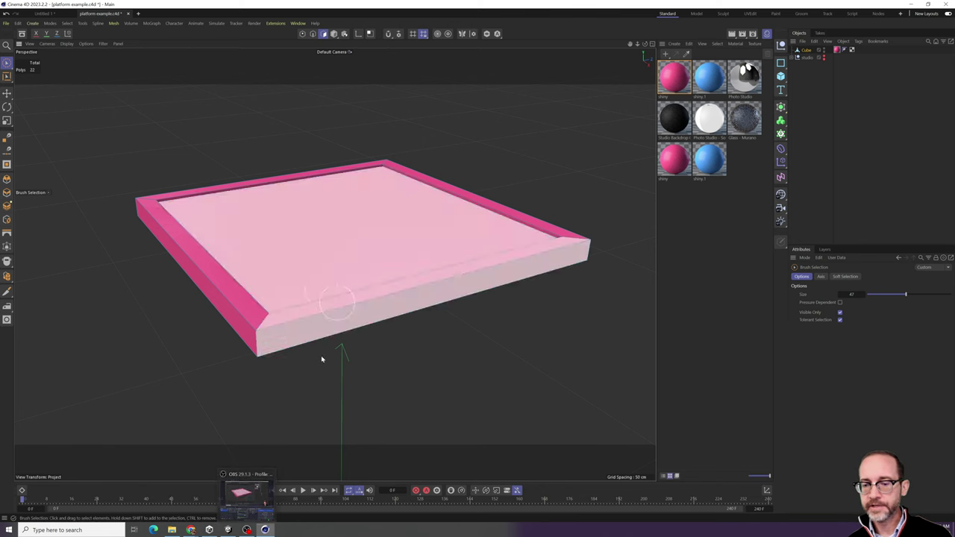
key("ctrl+z")
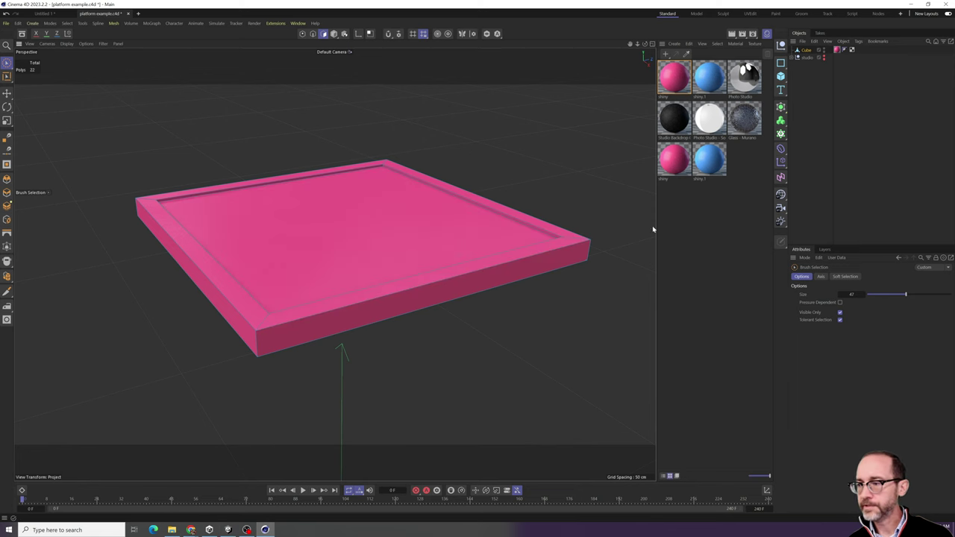
- Switch to the Miro board in Chrome and select the modeling principles text box
scroll(441, 323, "down", 2)
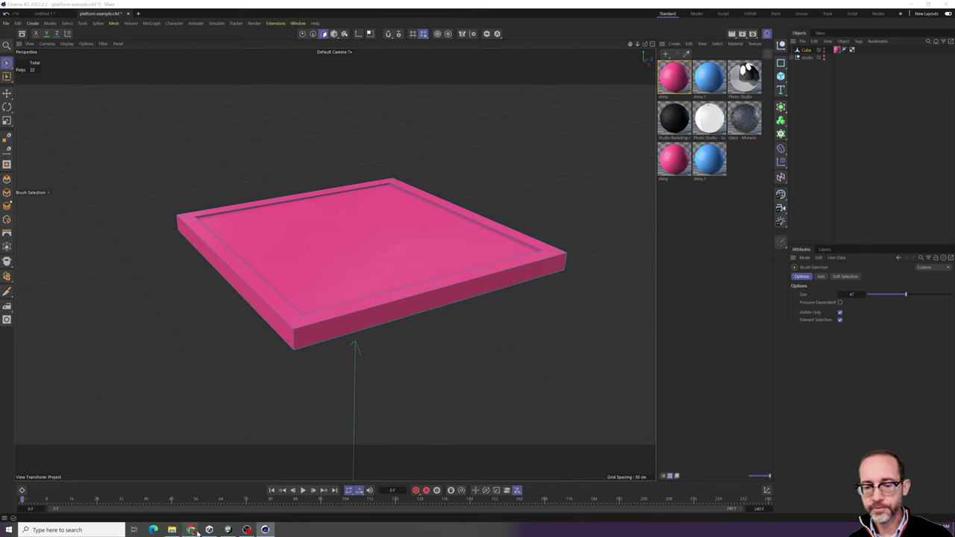
mouse_move(193, 529)
left_click(187, 498)
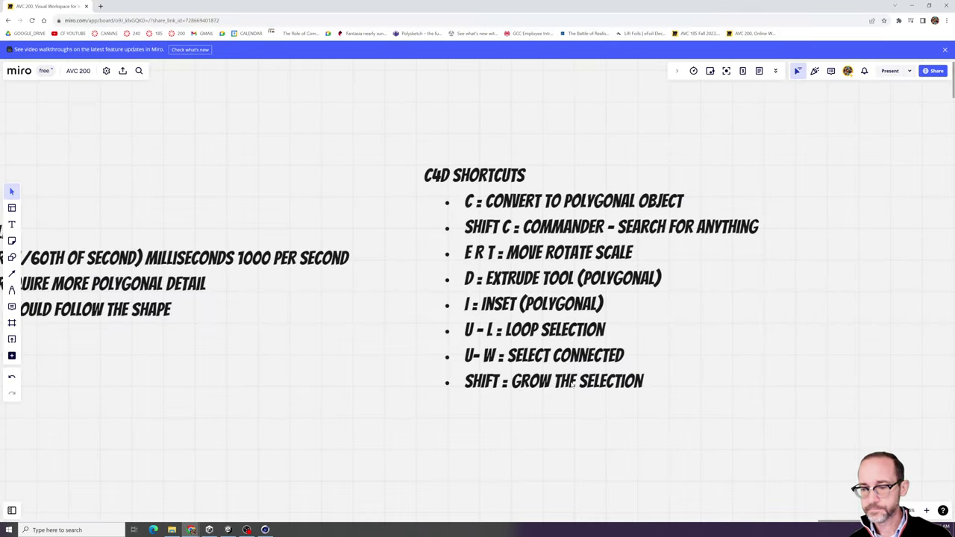
left_click(147, 295)
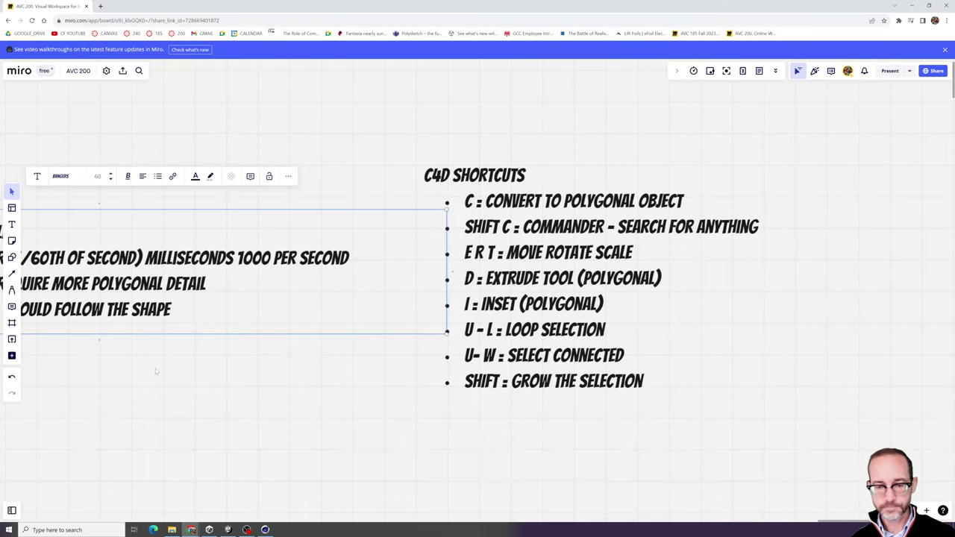
middle_click_drag(243, 350, 494, 341)
- Add the bullet "BEVELED CORNERS WILL CATCH THE LIGHT" at the end of the modeling principles list
left_click(379, 301)
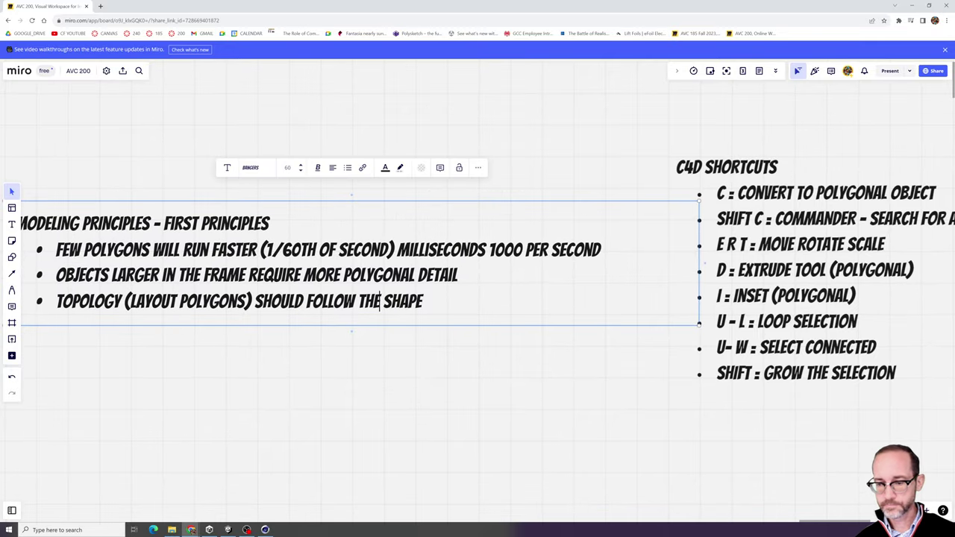
type("SHAPE")
key("Return")
type("B")
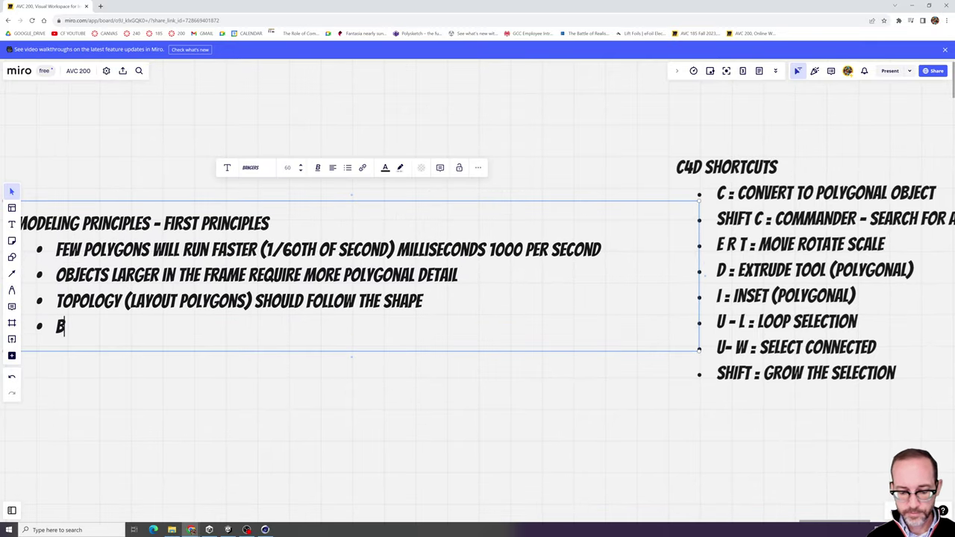
type("EVELED CORDE")
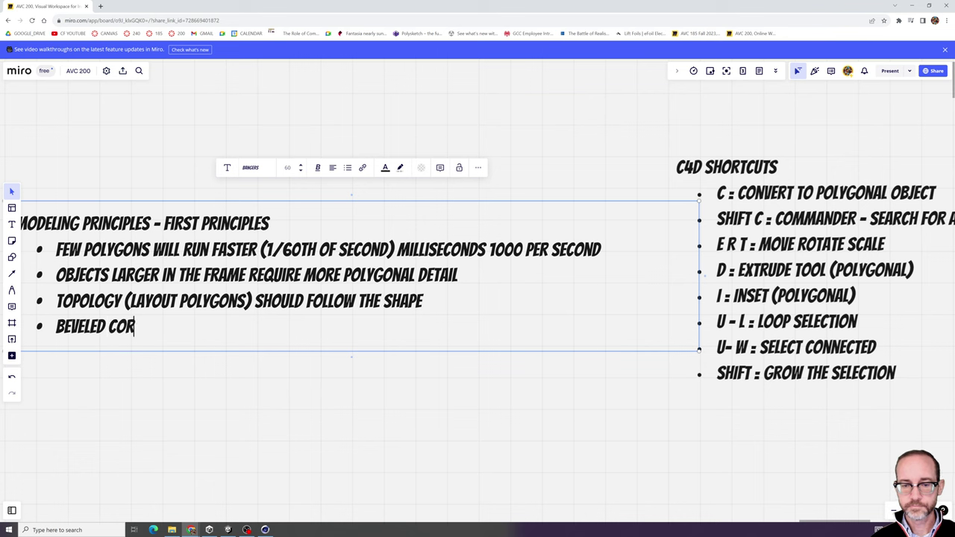
key("BackSpace")
key("BackSpace")
type("NER")
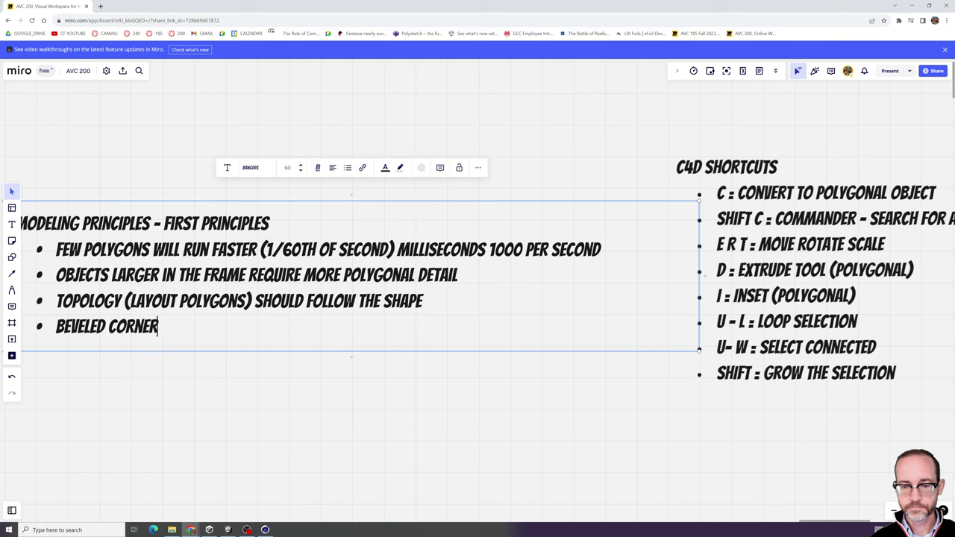
type("S WILL CA")
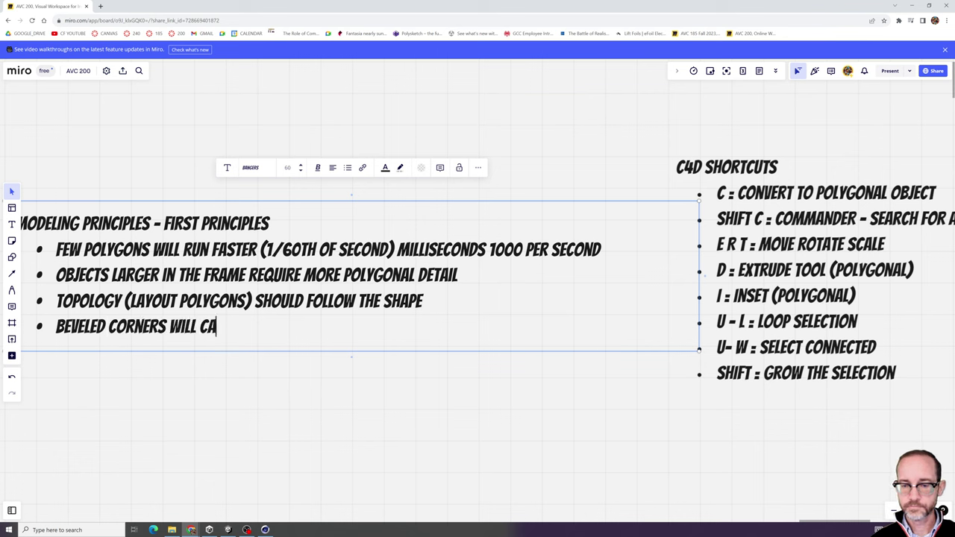
type("TCH THE LIGHT")
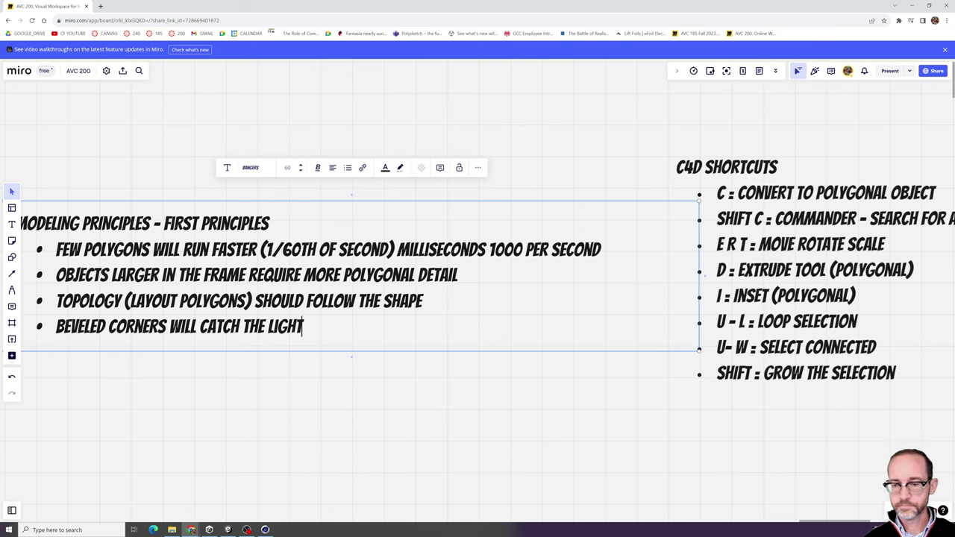
left_click(281, 360)
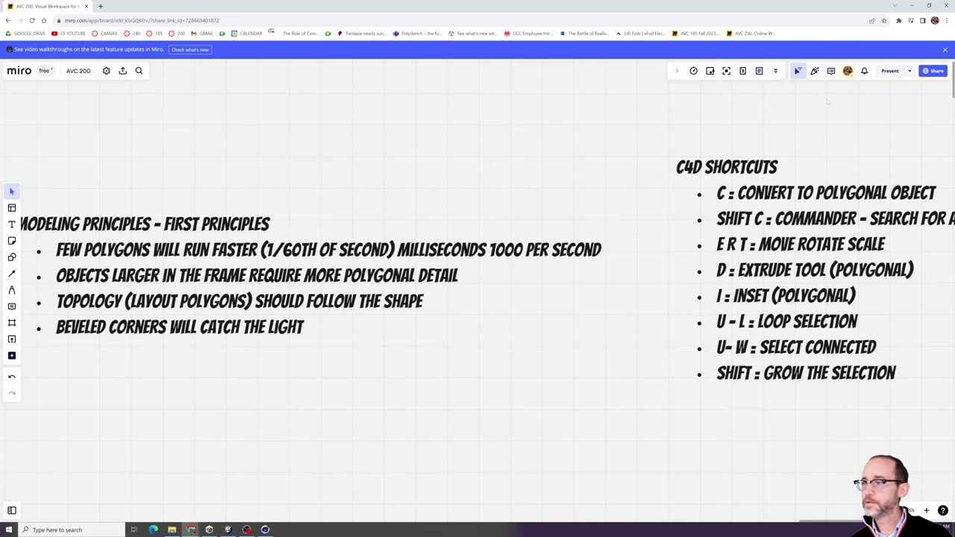
- Switch back to Cinema 4D and rename the Cube object as "platform", leaving it selected
key("alt+Tab")
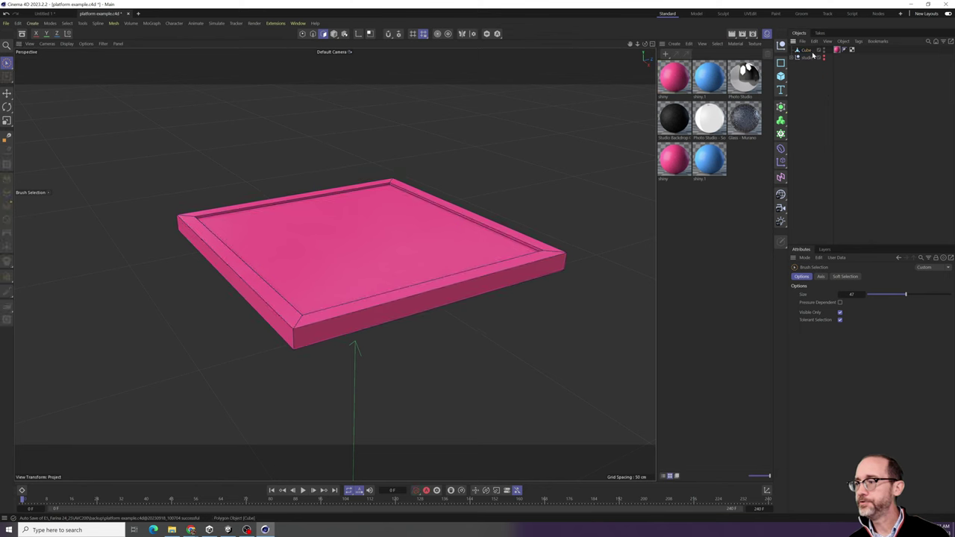
double_click(807, 51)
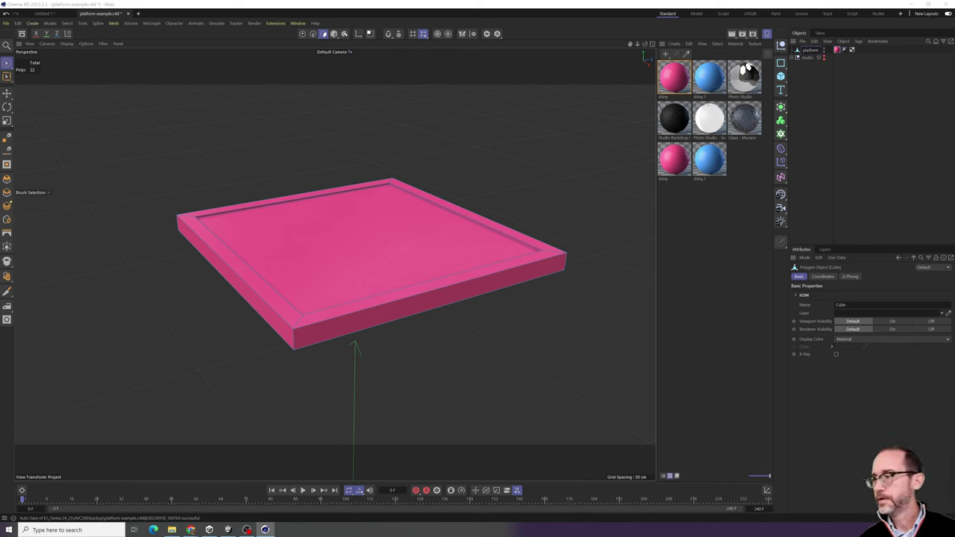
left_click(842, 90)
left_click(803, 51)
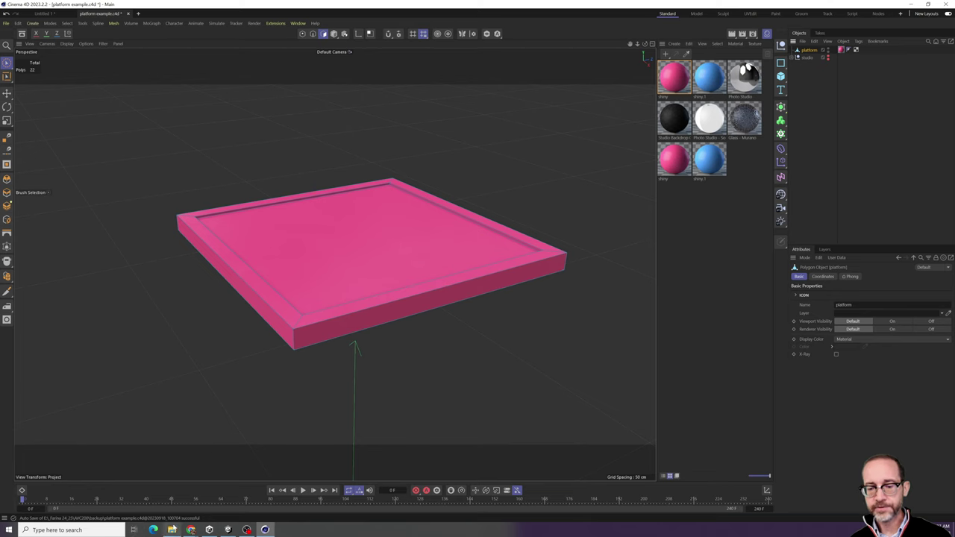
- Switch to the Miro board in Chrome and add the bullet "CTRL DRAG - COPY" at the end of the C4D shortcuts list
left_click(190, 529)
left_click(190, 496)
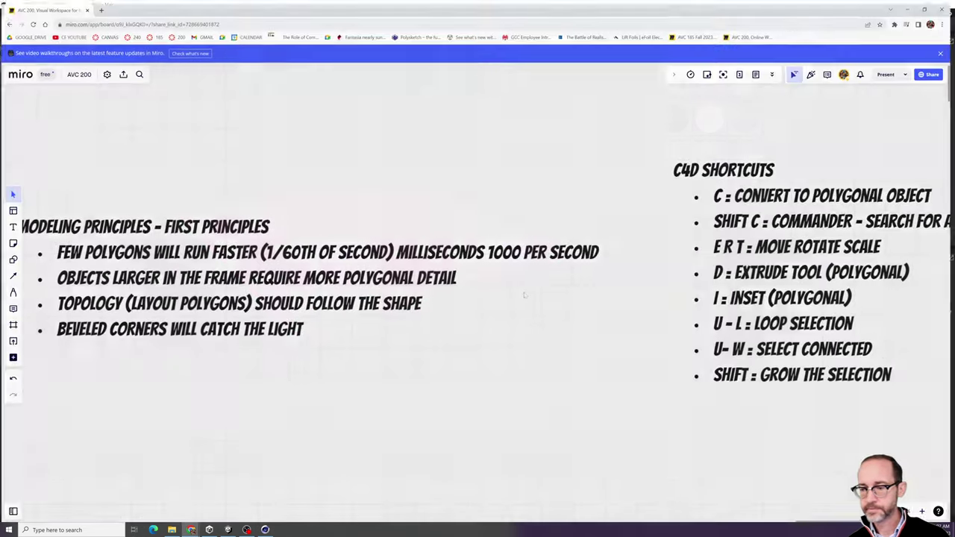
scroll(642, 350, "right", 5)
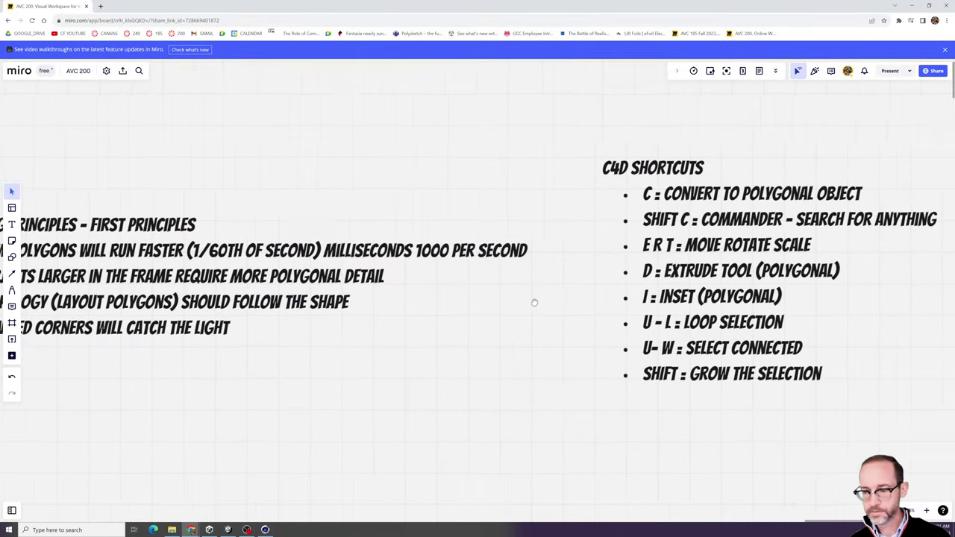
double_click(711, 381)
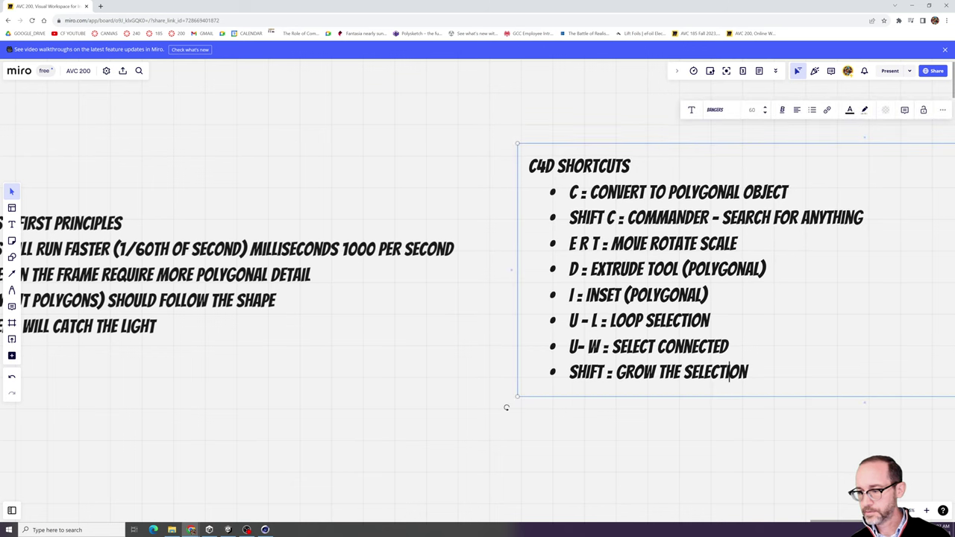
key("Return")
type("CTRL DRAG")
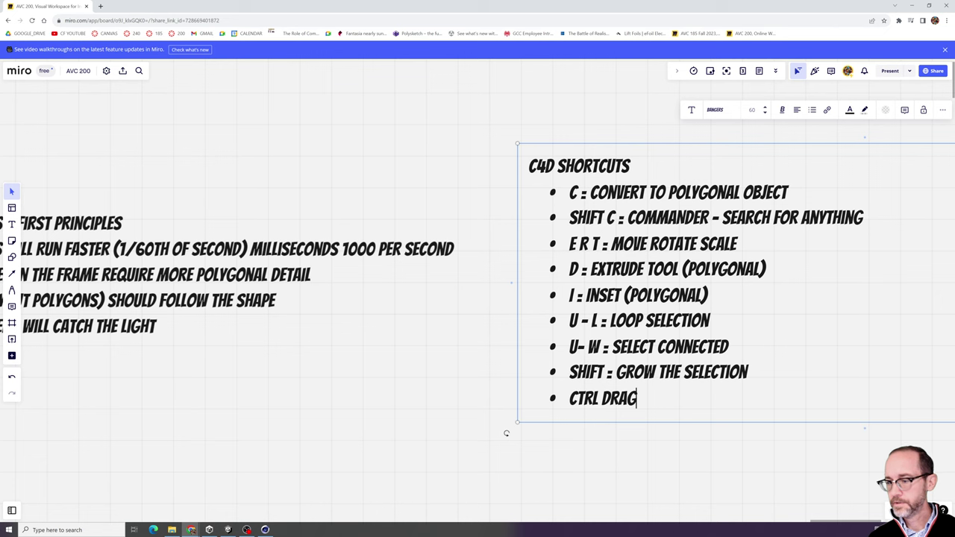
type(" - COPY")
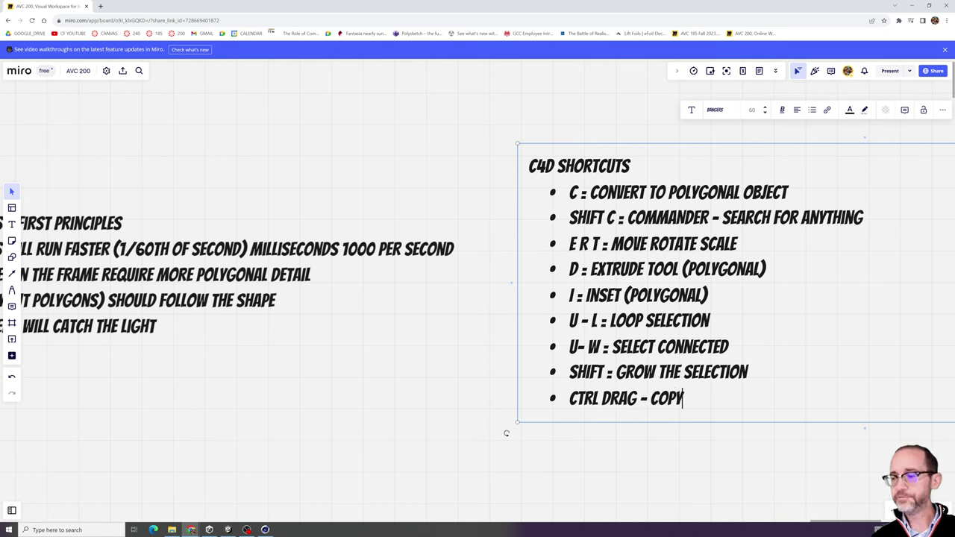
- Add another bullet at the end of the C4D shortcuts list reading "SHIFT DRAG : SNAP QUANTIZE"
key("Return")
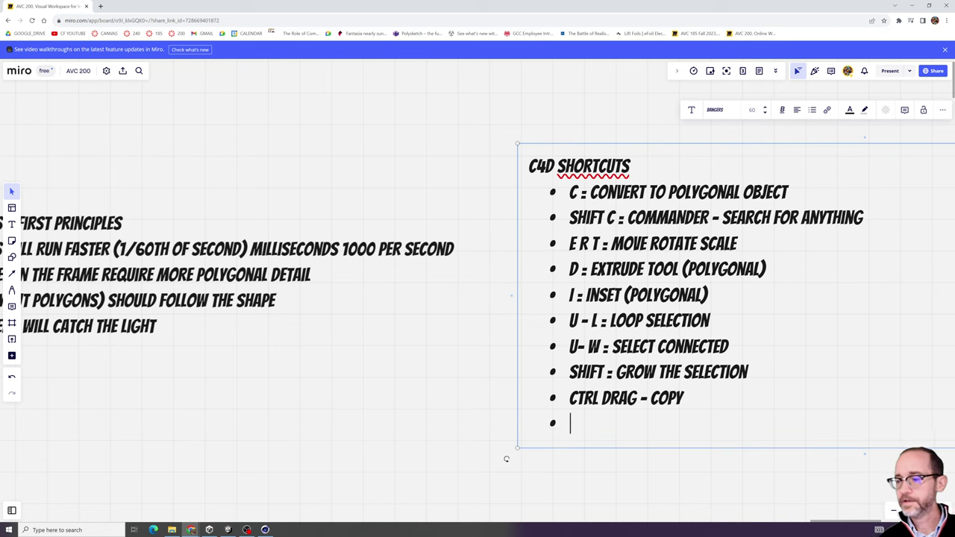
type("SHFT")
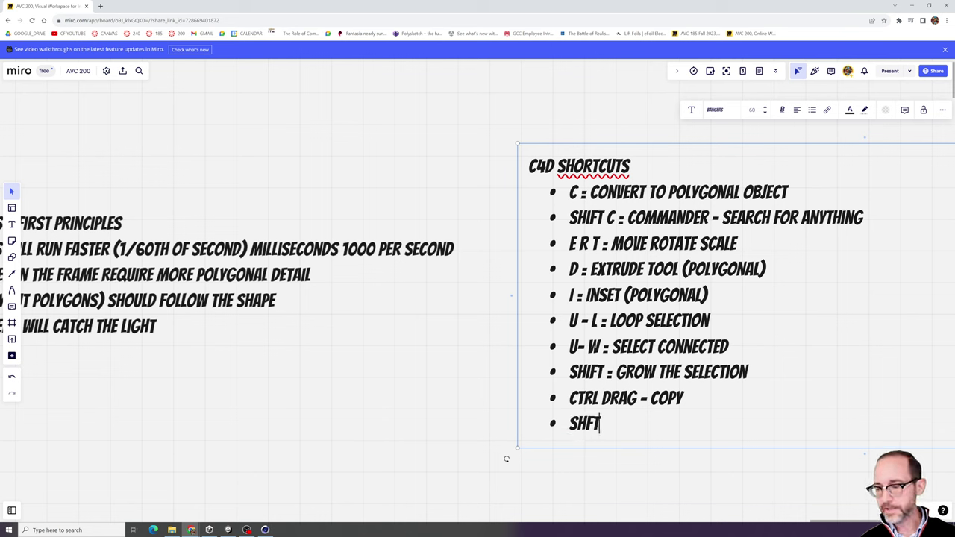
key("BackSpace")
type("IFT DRG")
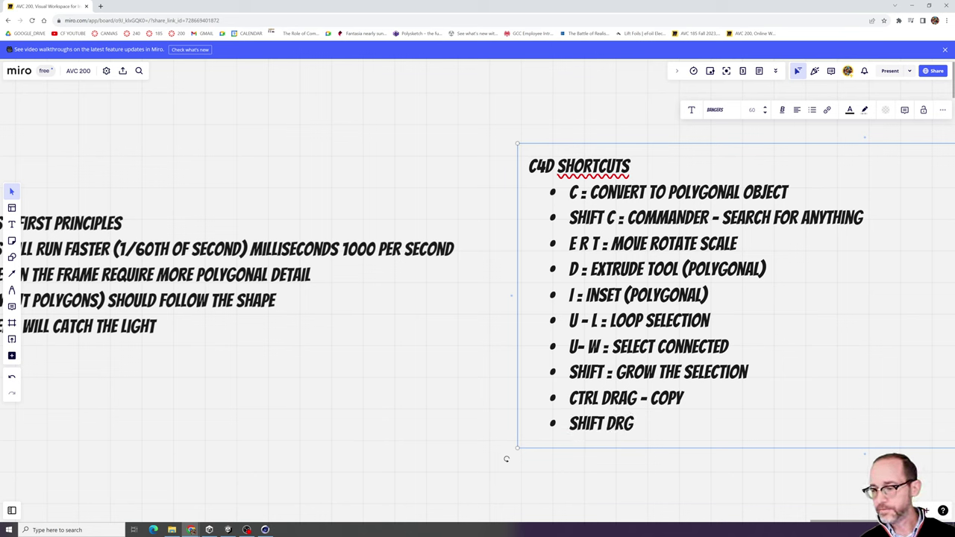
key("BackSpace")
type("AG :")
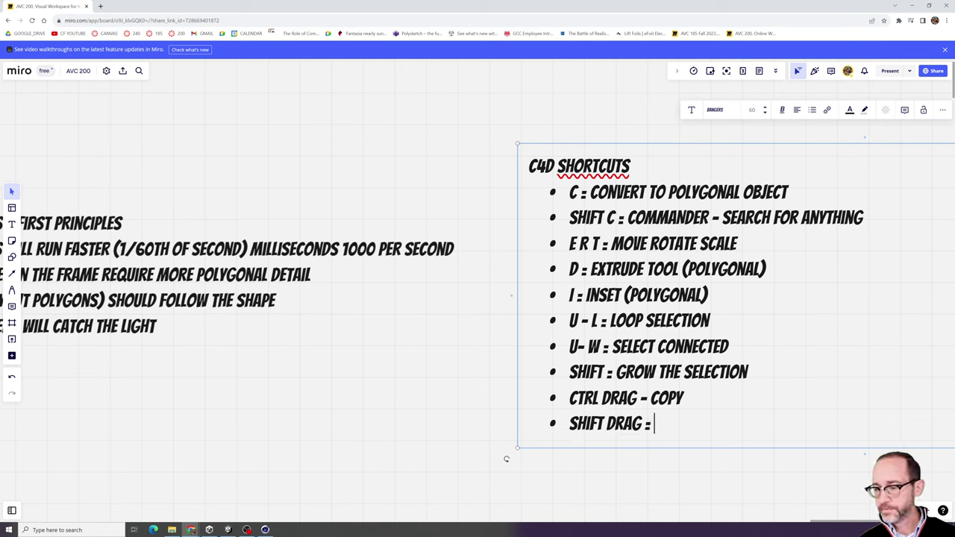
type(" SNAP")
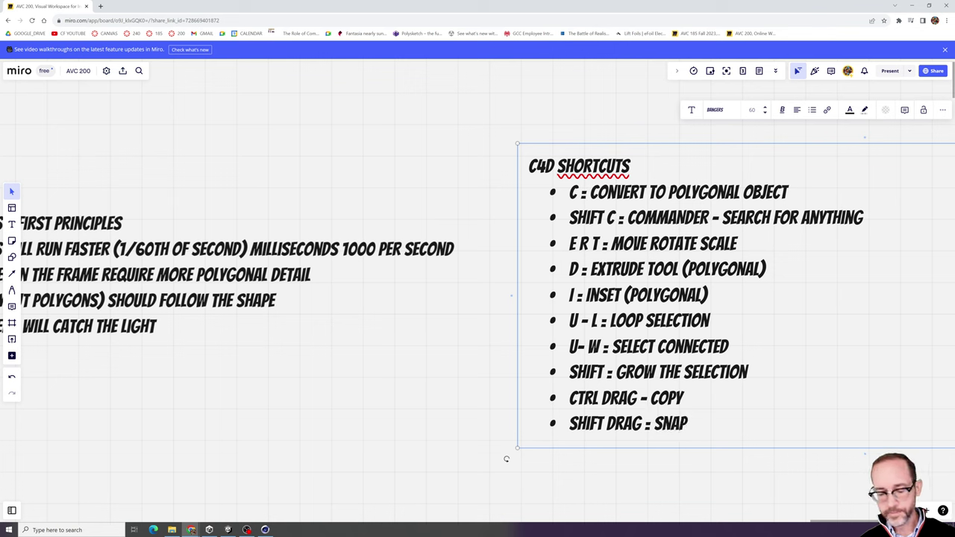
type(" QUATI")
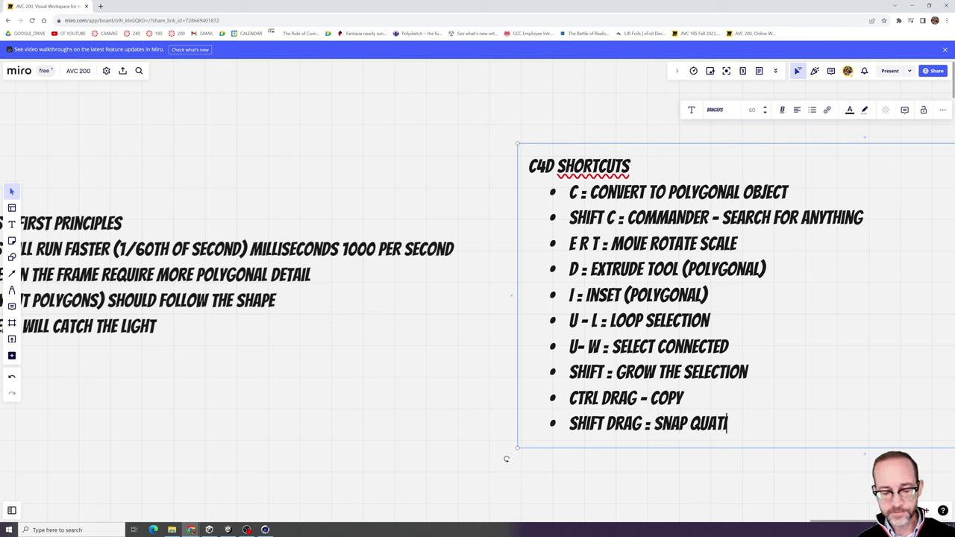
type("ZE")
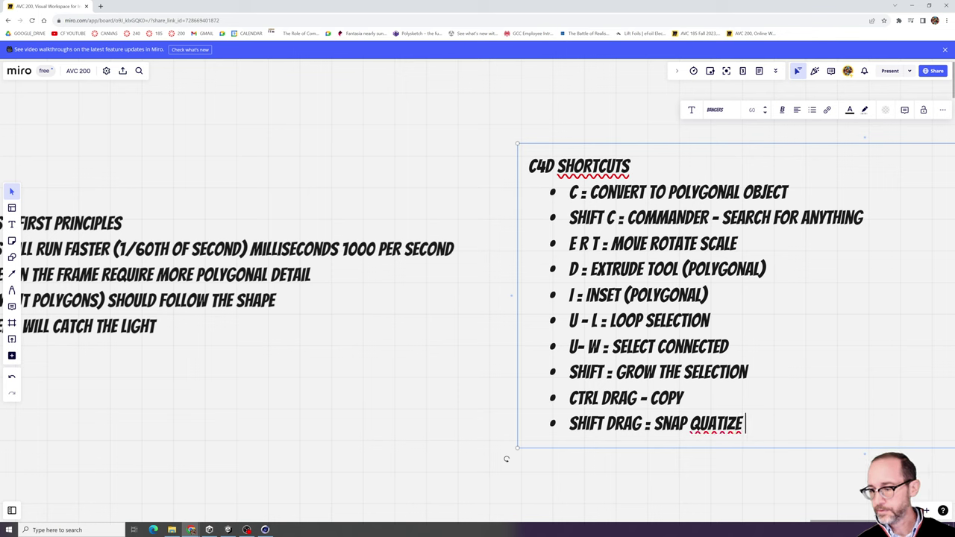
key("BackSpace")
key("BackSpace")
key("BackSpace")
key("BackSpace")
type("NTIZ")
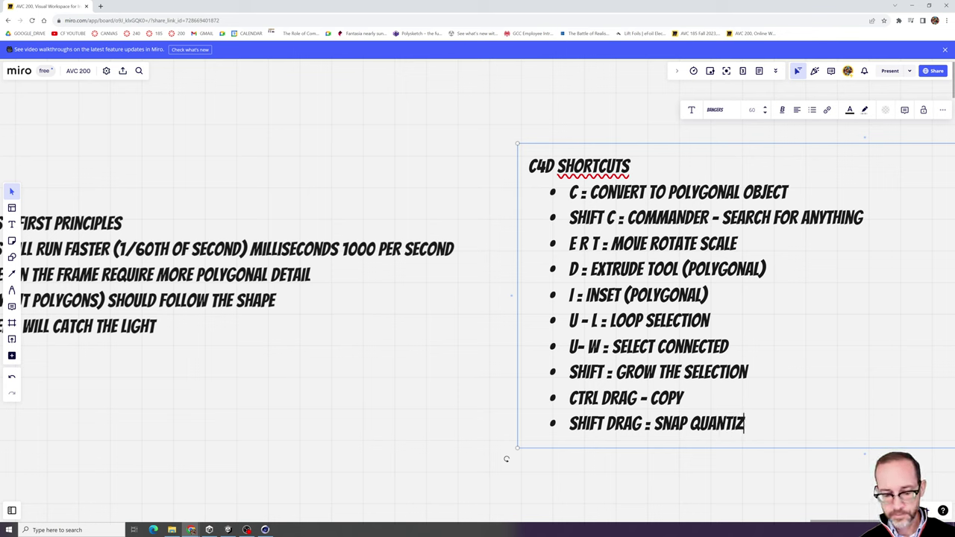
type("E DRAP")
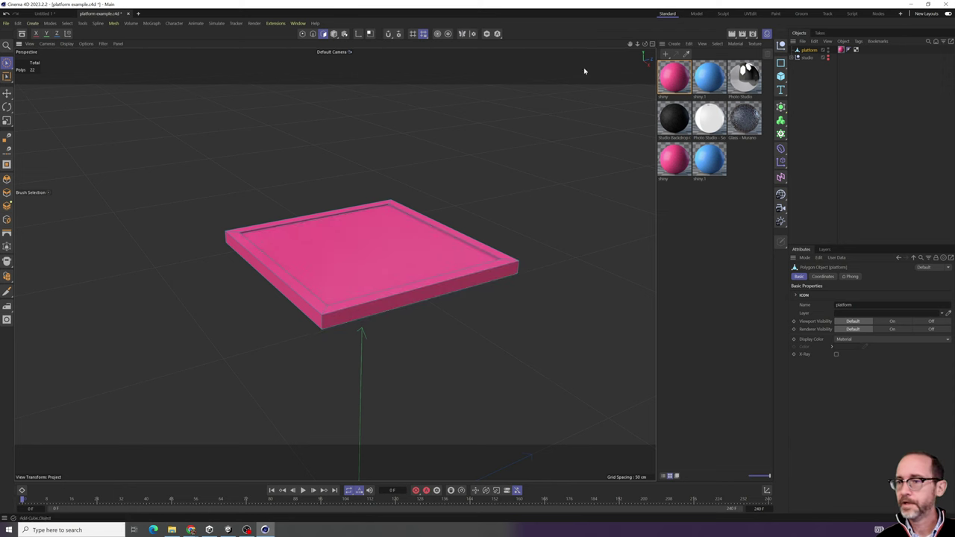
- Switch back to Cinema 4D and change to Model mode with the platform object selected
left_click(335, 35)
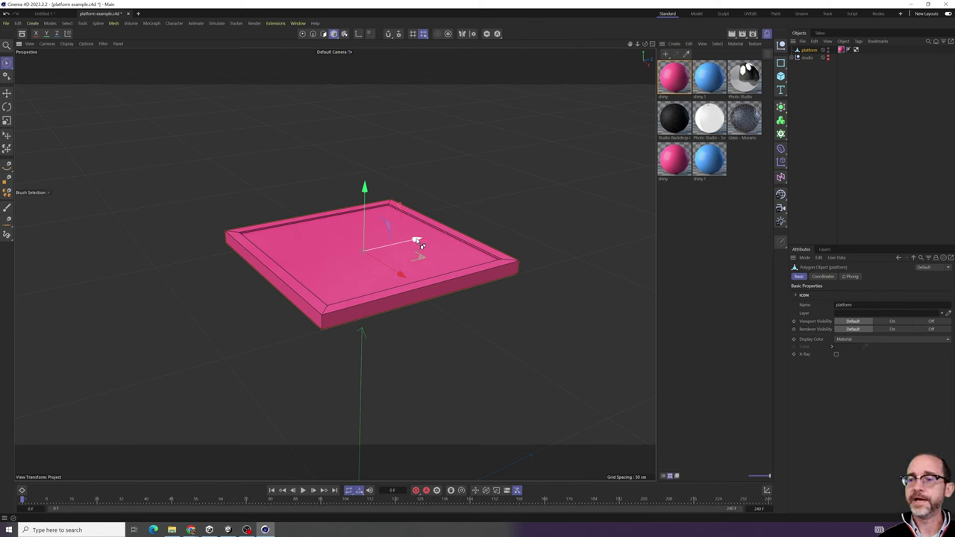
- Try copying and moving the platform along its Z axis, undoing each attempt
left_click_drag(422, 244, 188, 281, "ctrl")
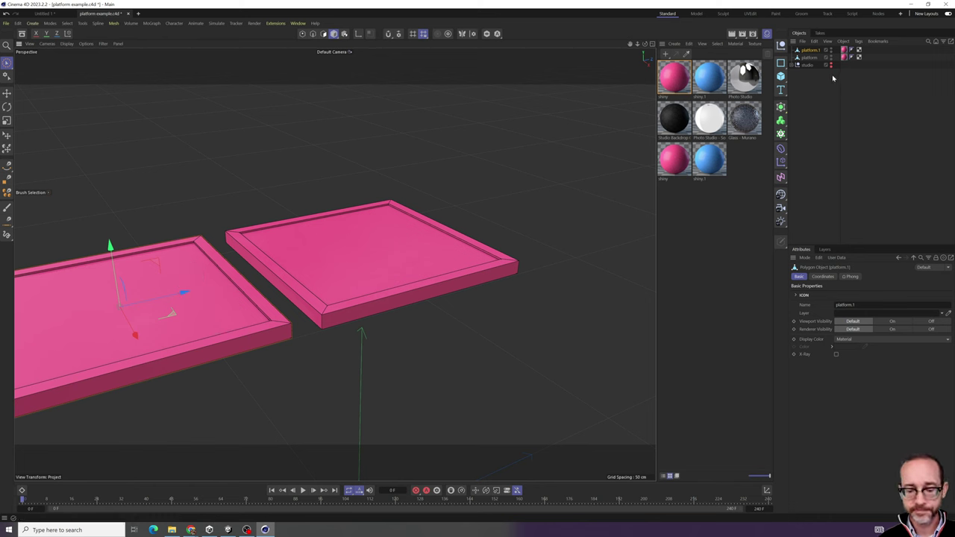
key("ctrl+z")
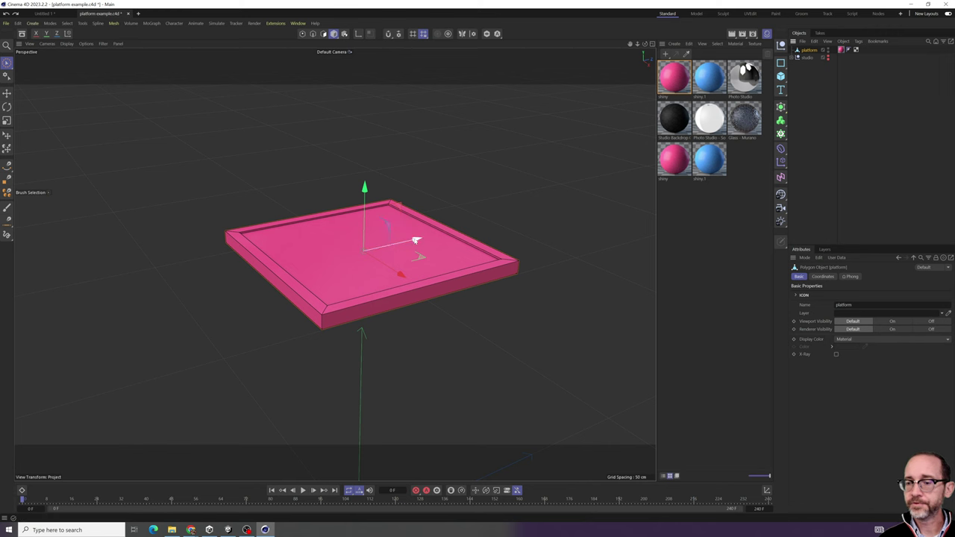
mouse_move(416, 240)
left_mouse_down()
mouse_move(333, 257)
mouse_move(540, 246)
mouse_move(377, 248)
mouse_move(377, 266)
left_mouse_up()
key("ctrl+z")
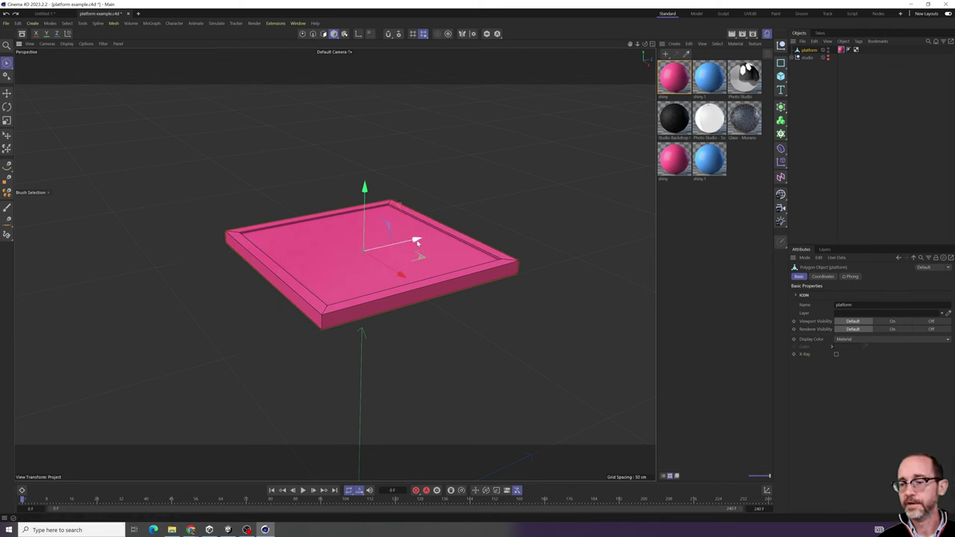
left_click_drag(416, 241, 201, 287, "ctrl")
key("ctrl+z")
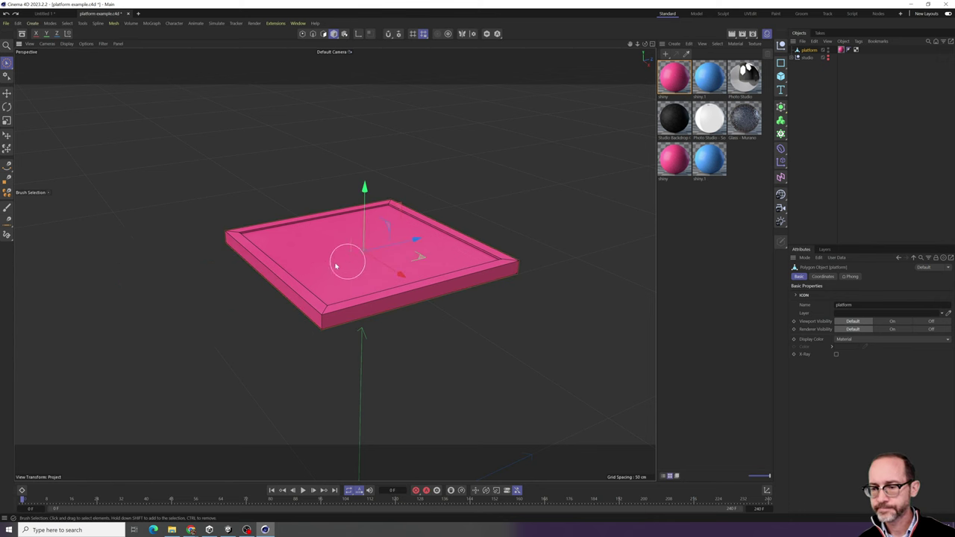
- Duplicate the platform along its Z axis so the copy sits beside the original with a small gap
left_click_drag(415, 245, 571, 204, "ctrl")
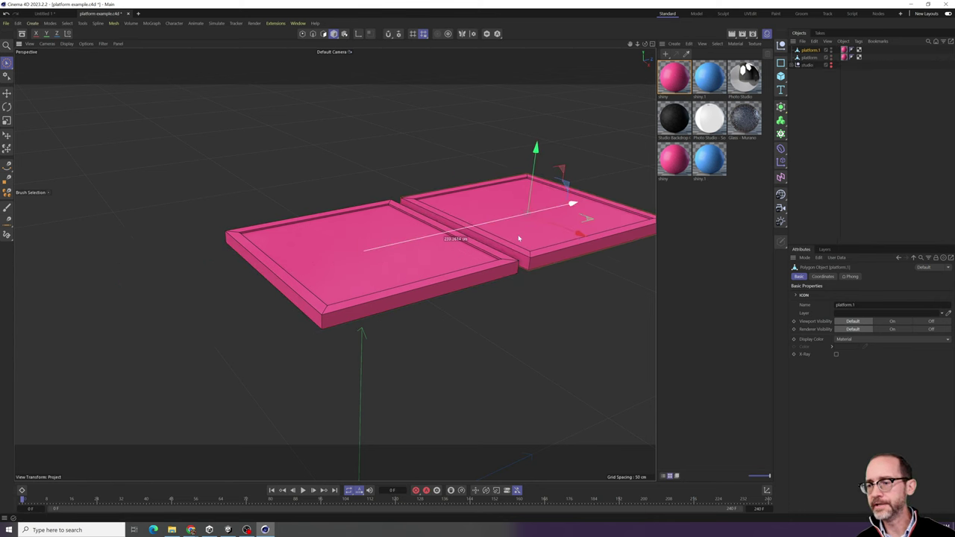
middle_click_drag(530, 278, 439, 293, "alt")
left_click_drag(439, 294, 452, 273, "alt")
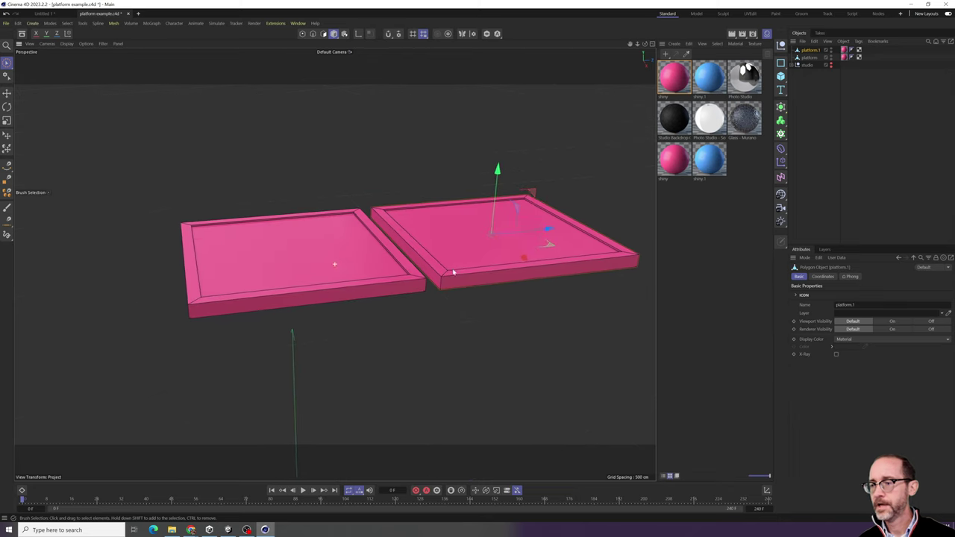
middle_click_drag(515, 255, 372, 265, "alt")
left_click_drag(372, 265, 417, 258, "alt")
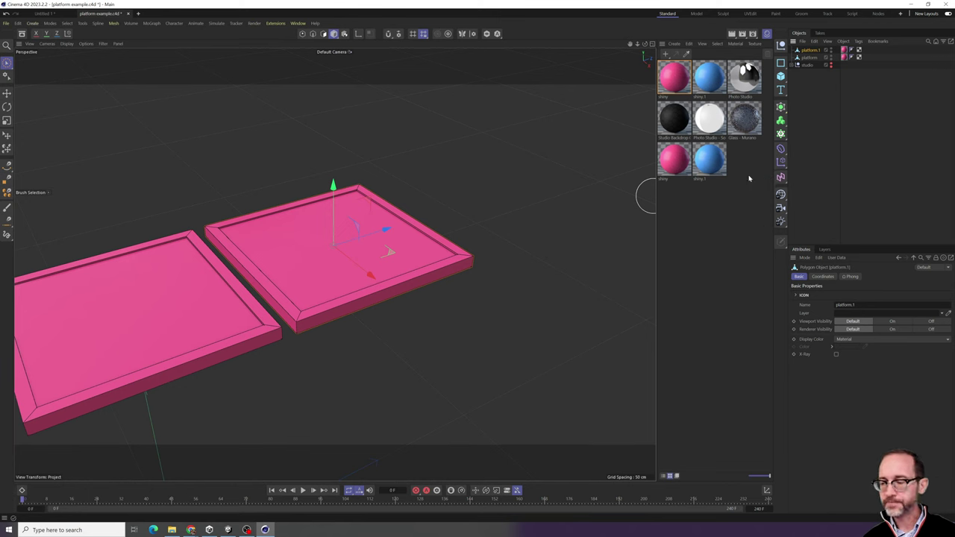
- Search Commander for "bevel" and examine how the Bevel deformer differs from the other listed bevel tools
key("shift+c")
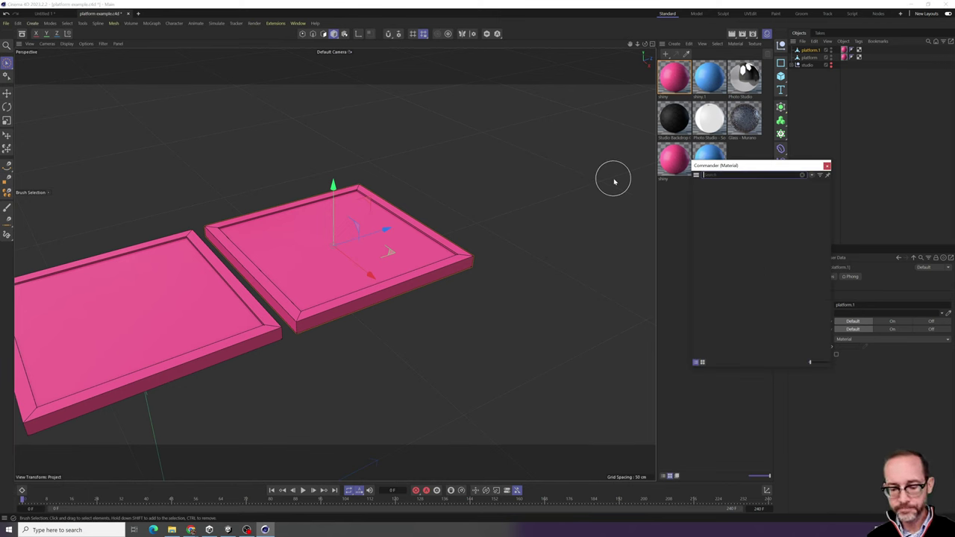
type("beve")
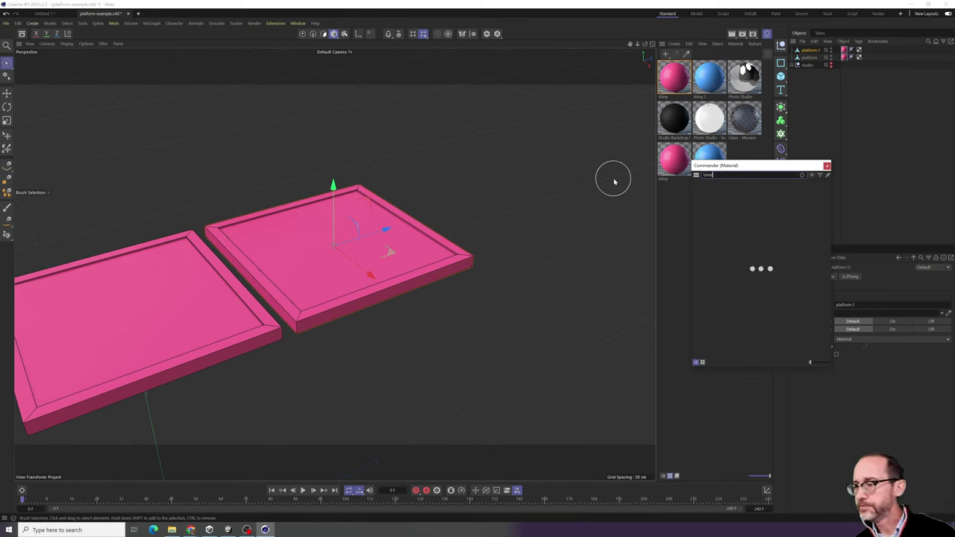
type("l")
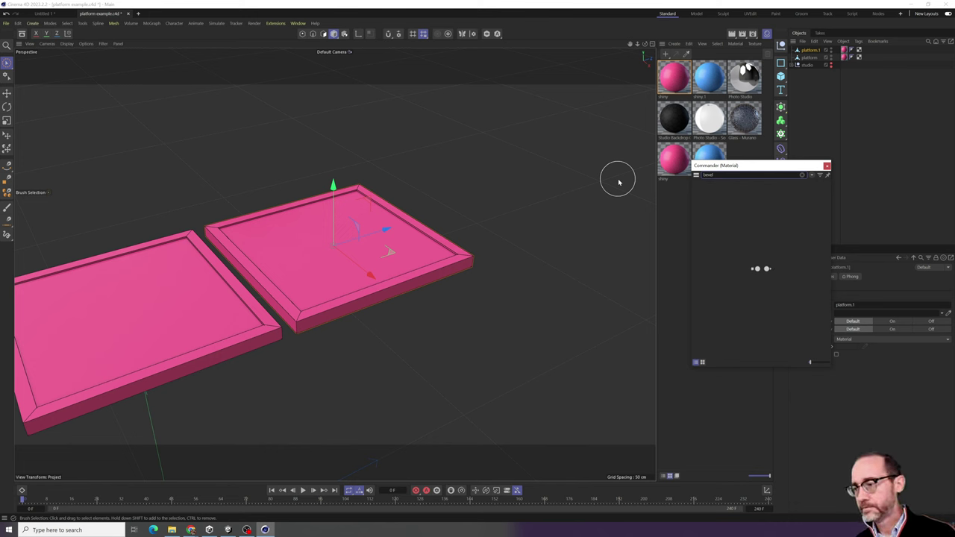
left_click_drag(753, 167, 490, 125)
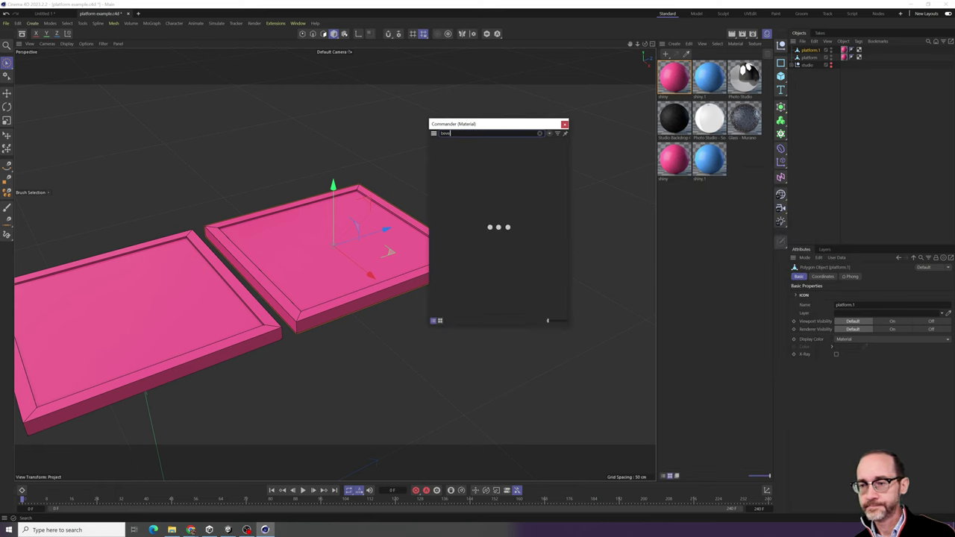
double_click(478, 133)
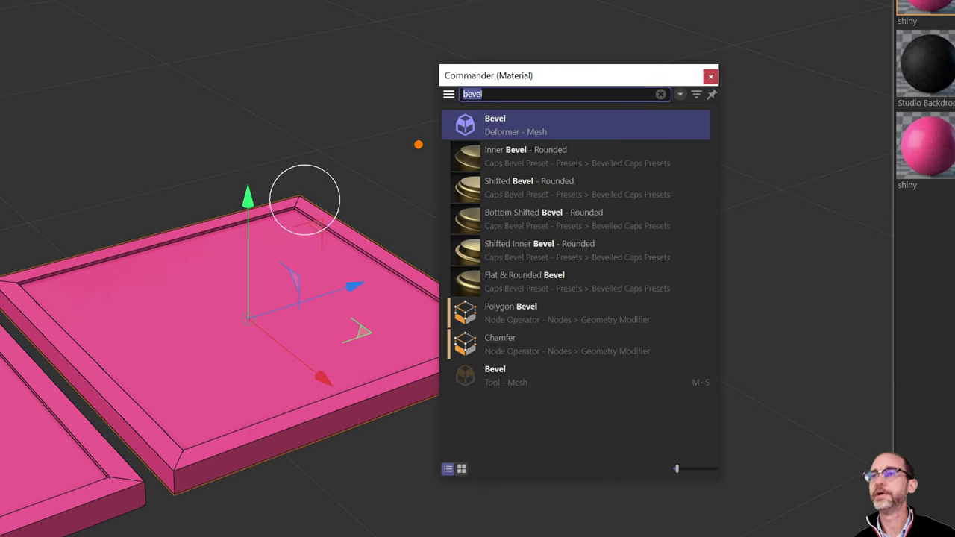
mouse_move(646, 97)
left_mouse_down()
mouse_move(366, 394)
mouse_move(759, 99)
left_mouse_up()
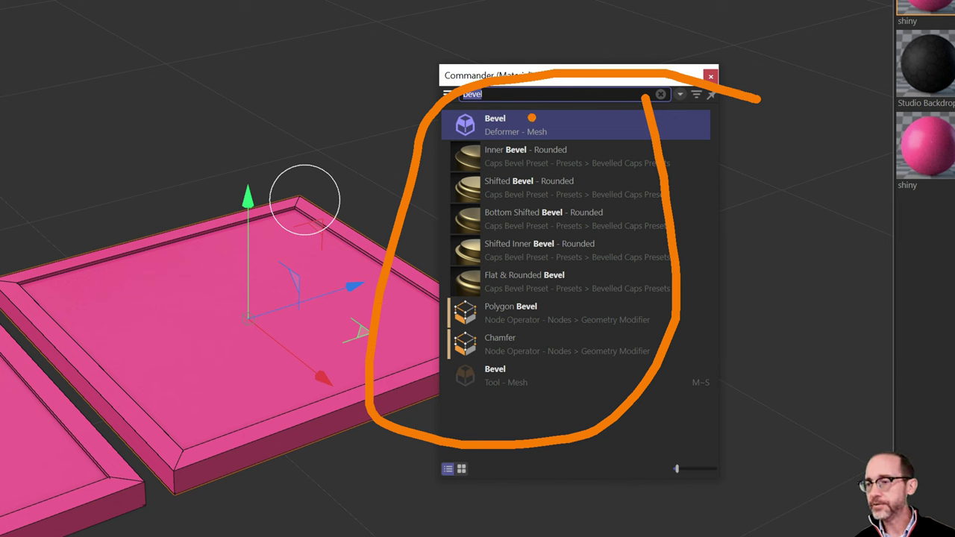
left_click_drag(529, 118, 765, 69)
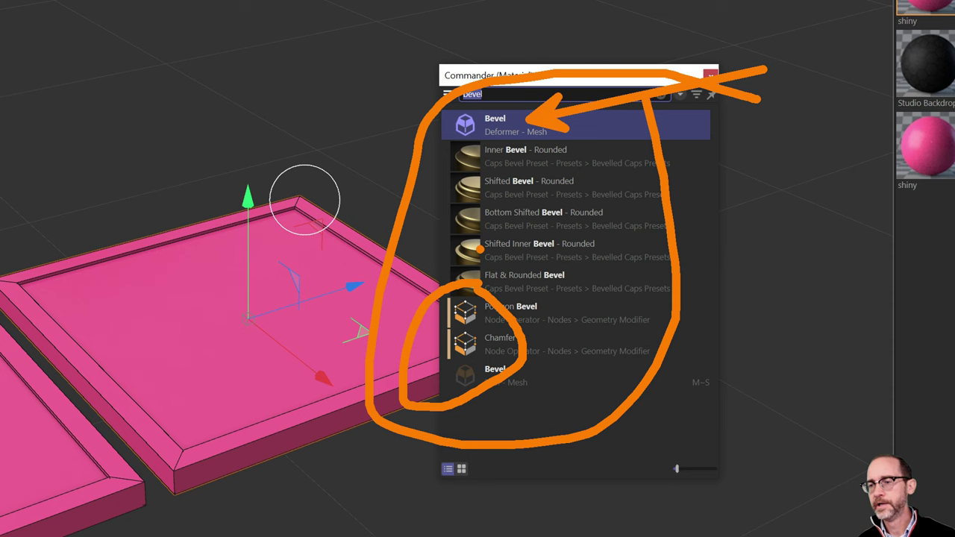
key("Escape")
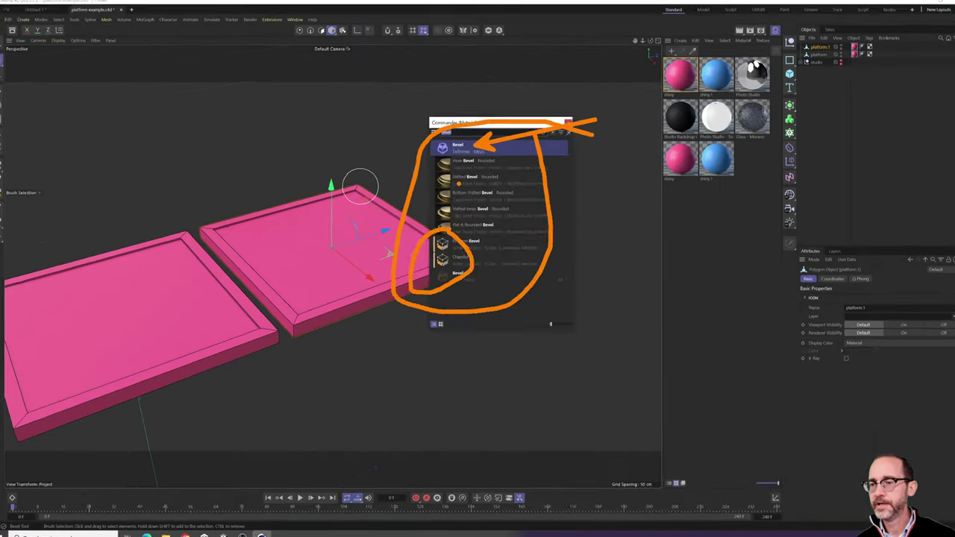
- Find the Bevel deformer by searching Commander for "bevel" and add it to the scene
key("shift+c")
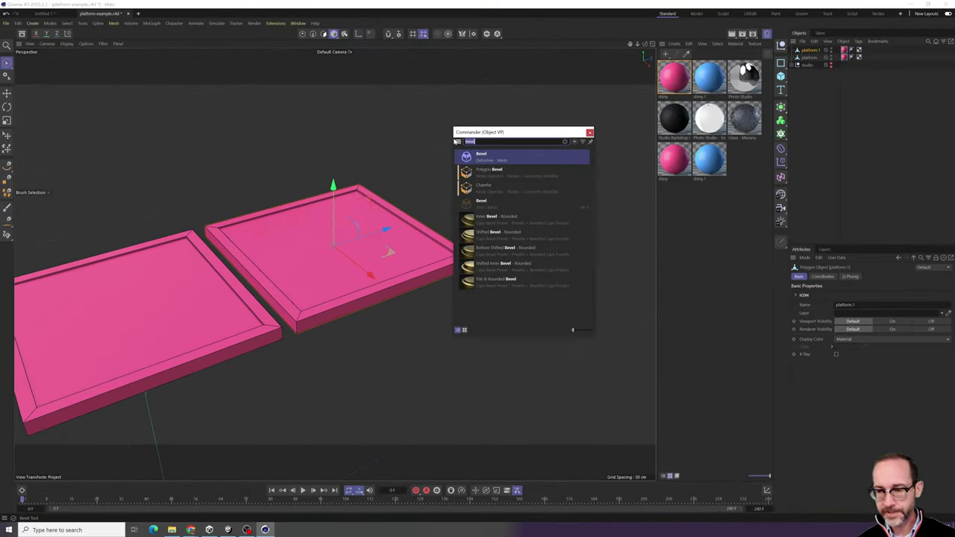
type("bevel")
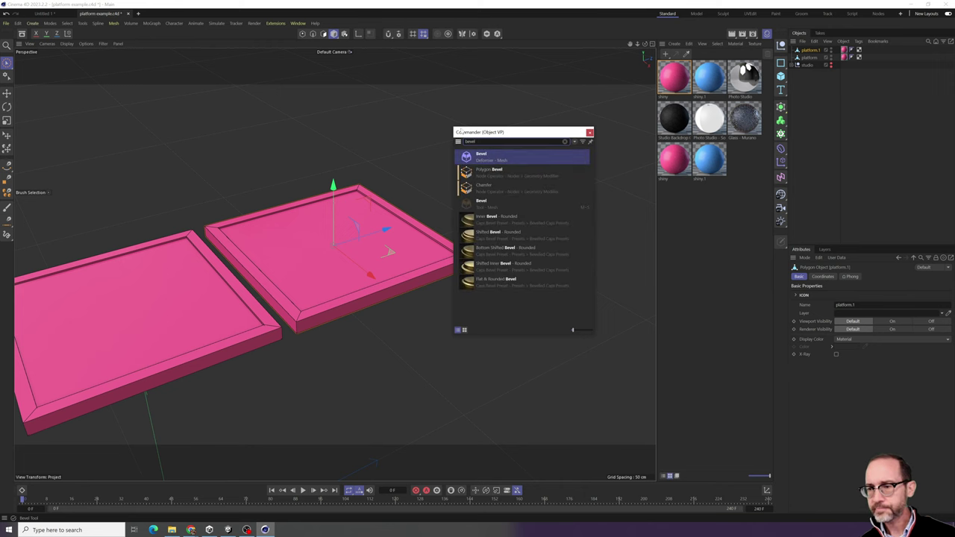
left_click(480, 157)
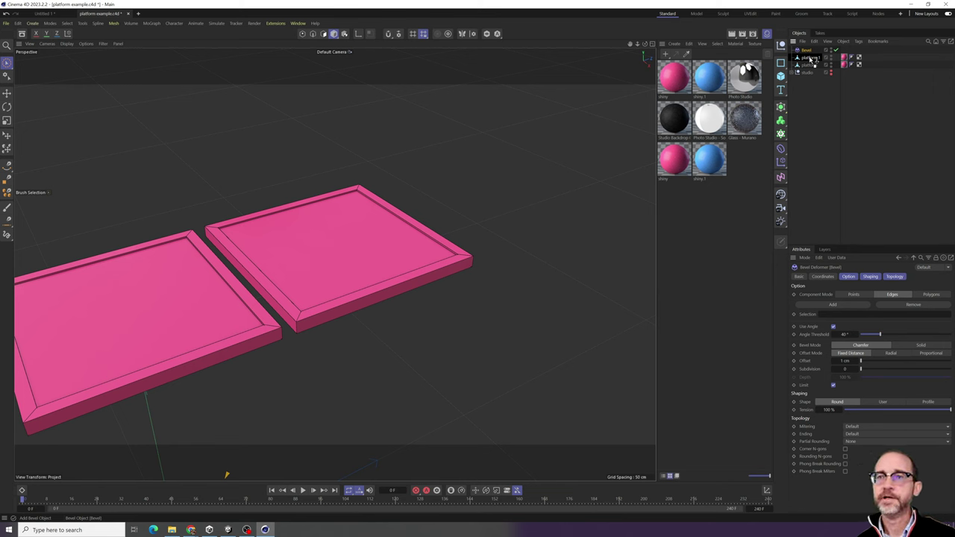
- Nest the Bevel deformer under platform.1 so that it applies to that platform
left_click_drag(811, 59, 810, 59)
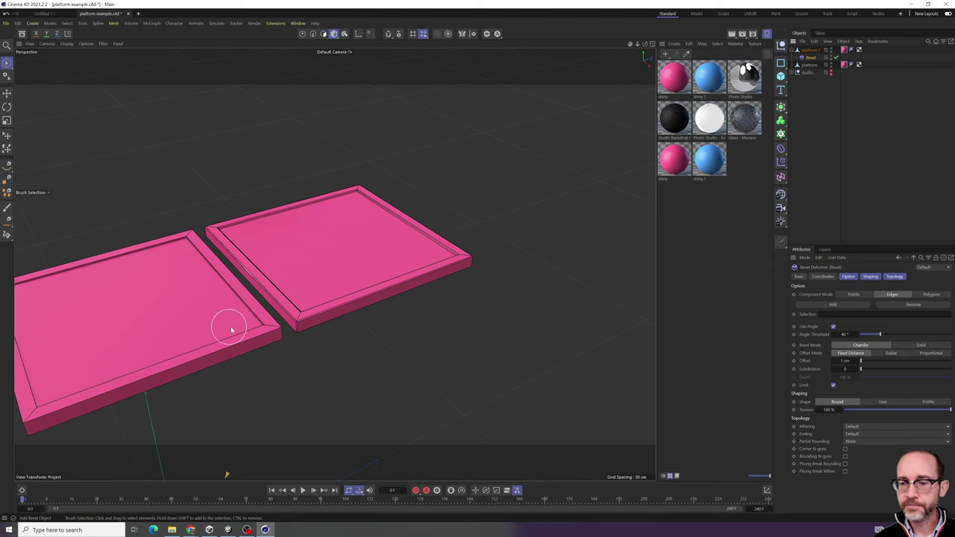
scroll(226, 326, "up", 5)
scroll(285, 308, "up", 8)
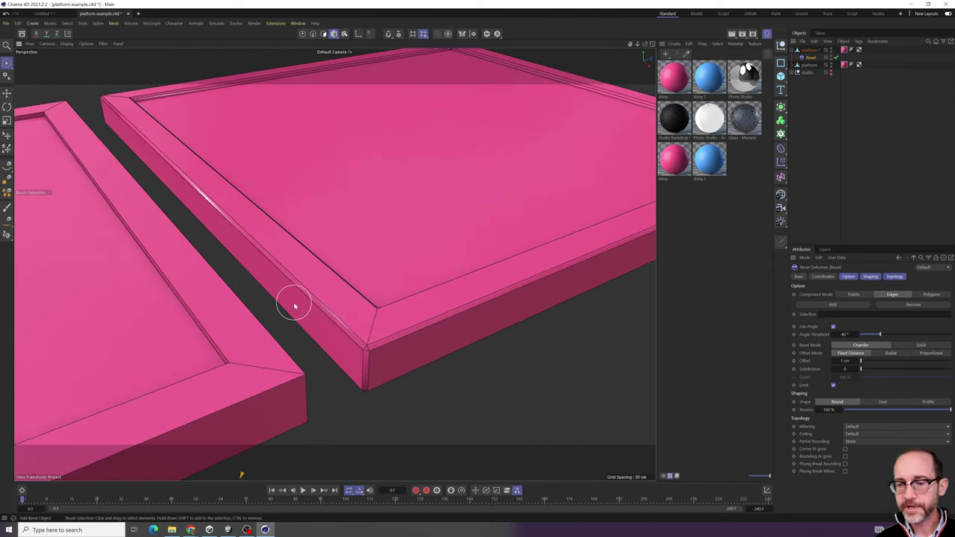
- Examine how the beveled edges of platform.1 catch the light compared with the plain edges of the neighboring platform
left_click_drag(346, 318, 350, 298, "alt")
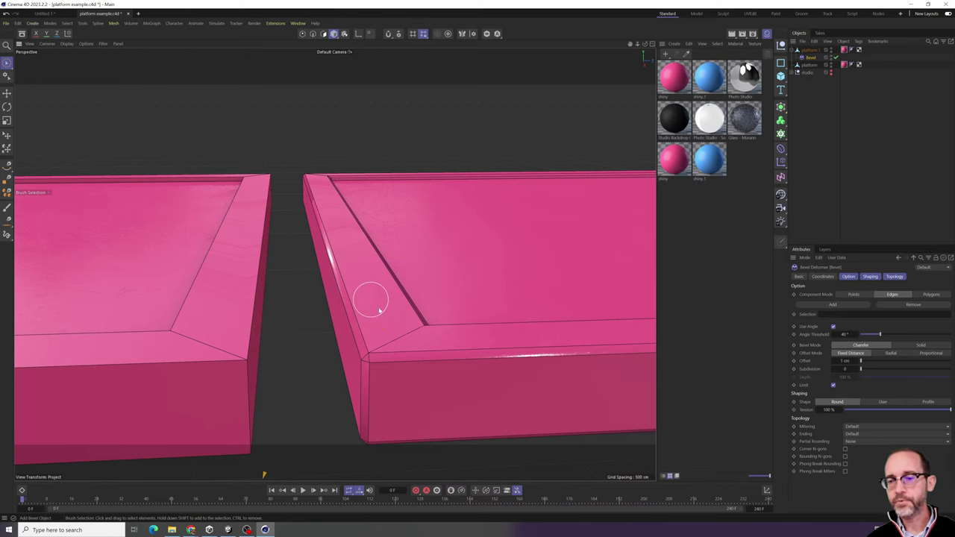
left_click(350, 312)
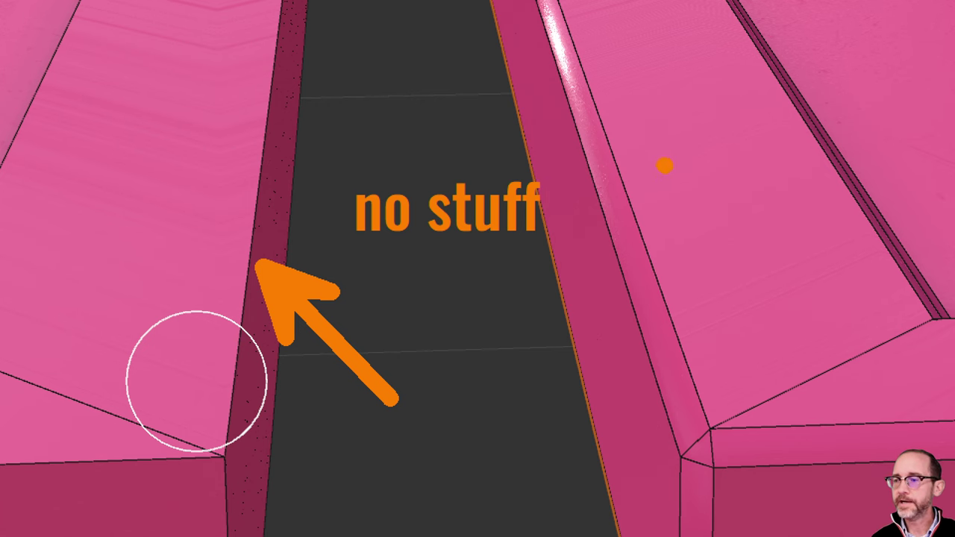
left_click_drag(629, 171, 951, 36)
key("Escape")
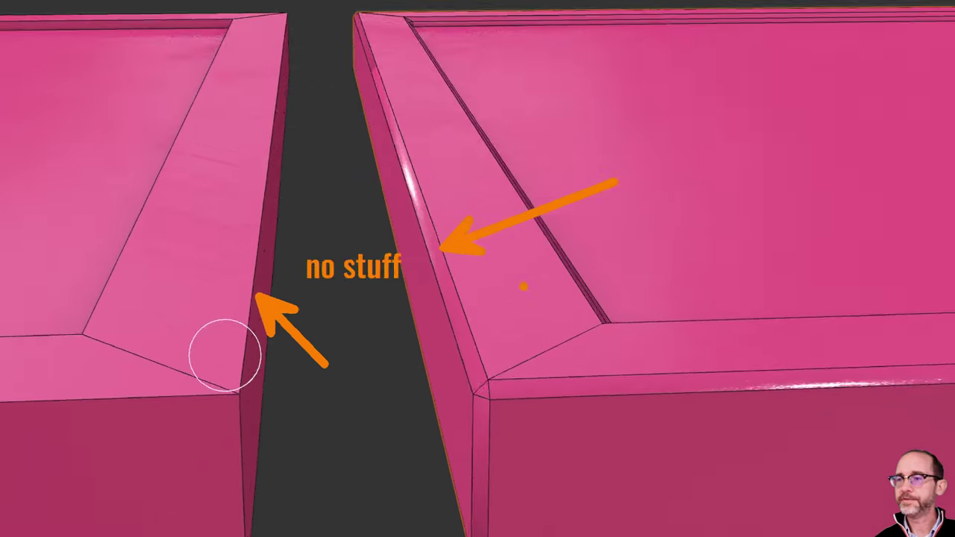
mouse_move(219, 300)
left_mouse_down("alt")
mouse_move(248, 322)
mouse_move(256, 315)
mouse_move(228, 316)
mouse_move(245, 270)
left_mouse_up("alt")
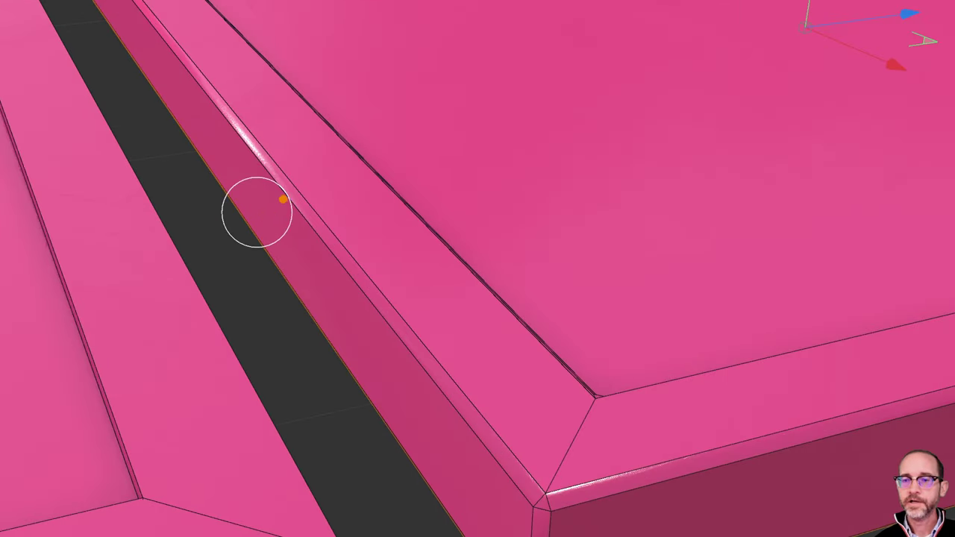
left_click_drag(261, 188, 401, 188)
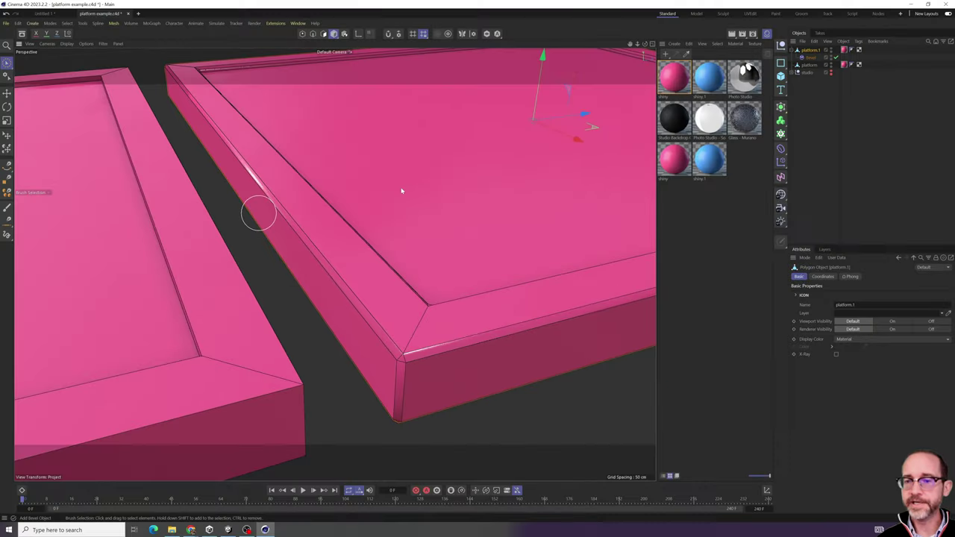
mouse_move(256, 209)
left_mouse_down("alt")
mouse_move(400, 190)
mouse_move(398, 205)
left_mouse_up("alt")
mouse_move(405, 273)
left_mouse_down("alt")
mouse_move(369, 300)
mouse_move(337, 296)
mouse_move(375, 275)
mouse_move(356, 299)
mouse_move(273, 280)
mouse_move(276, 266)
mouse_move(299, 271)
mouse_move(281, 266)
mouse_move(181, 290)
mouse_move(246, 318)
mouse_move(308, 310)
mouse_move(405, 258)
mouse_move(347, 251)
mouse_move(288, 260)
mouse_move(324, 244)
mouse_move(437, 241)
left_mouse_up("alt")
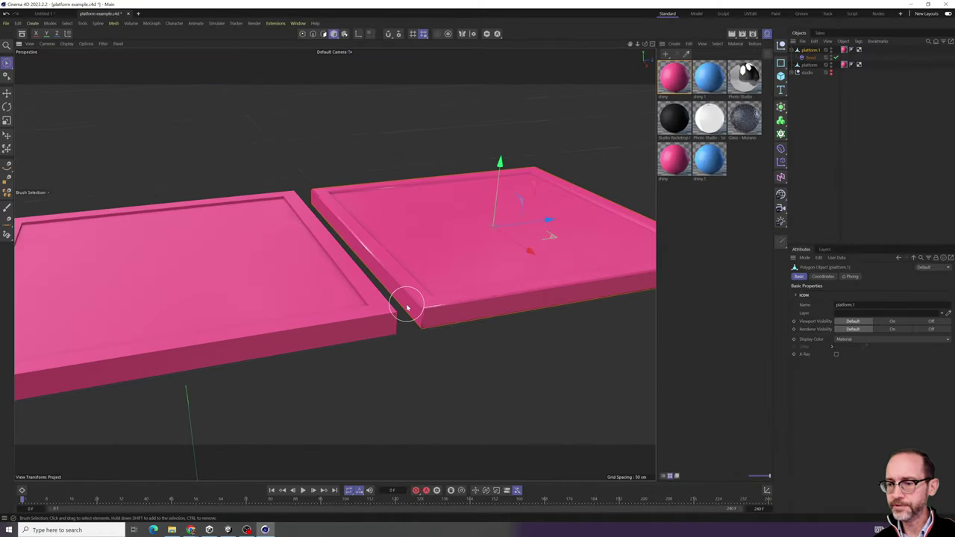
scroll(405, 306, "down", 1)
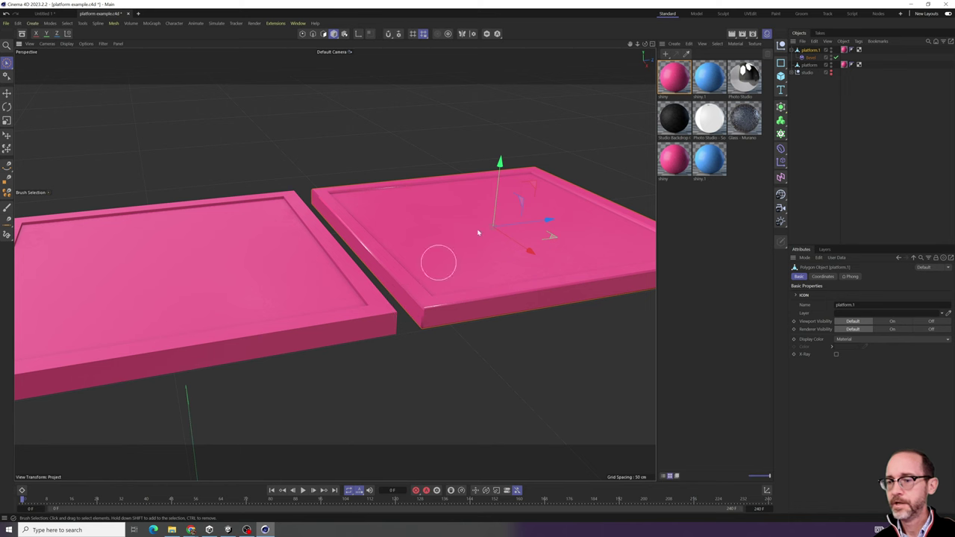
scroll(428, 310, "up", 1)
scroll(435, 282, "up", 1)
scroll(438, 282, "up", 3)
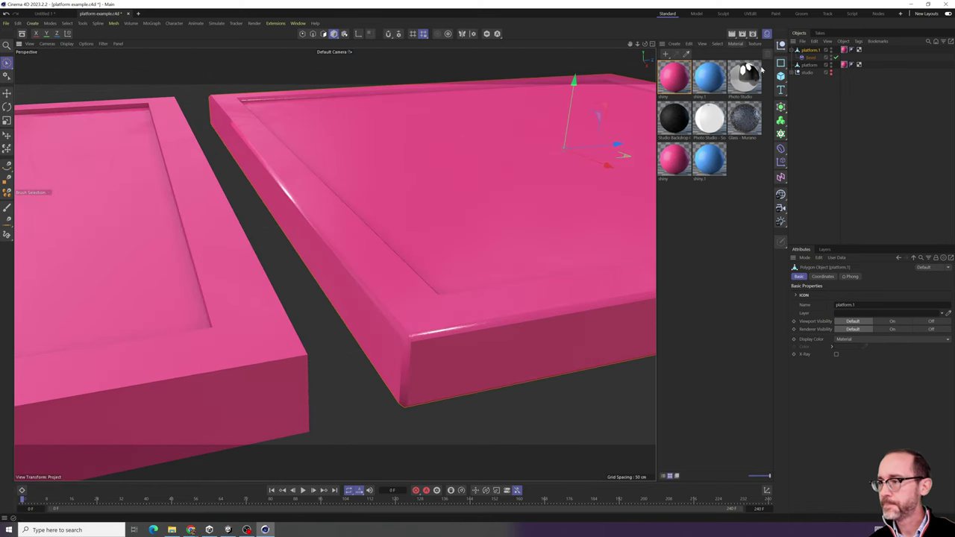
- Delete the unbeveled object named platform, keeping platform.1 with its Bevel deformer
left_click(811, 58)
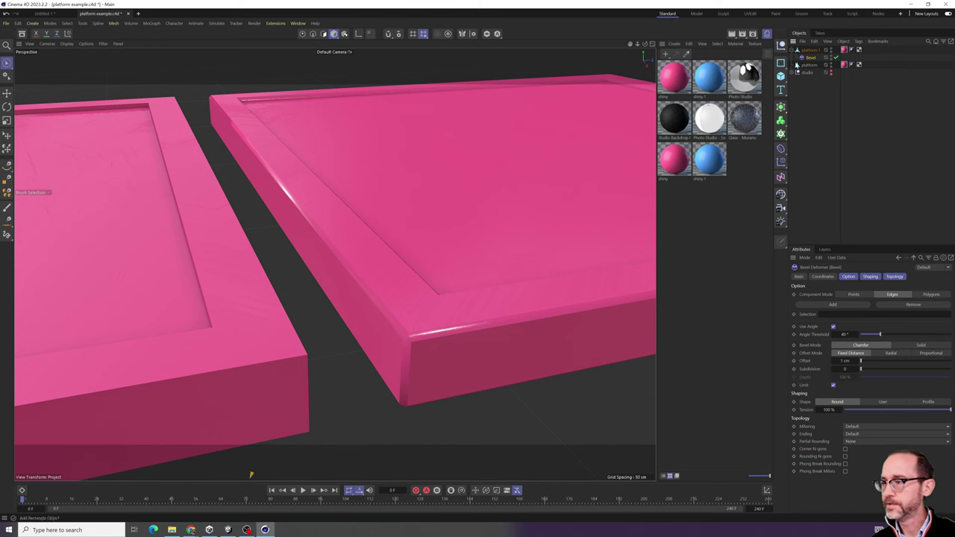
left_click(806, 65)
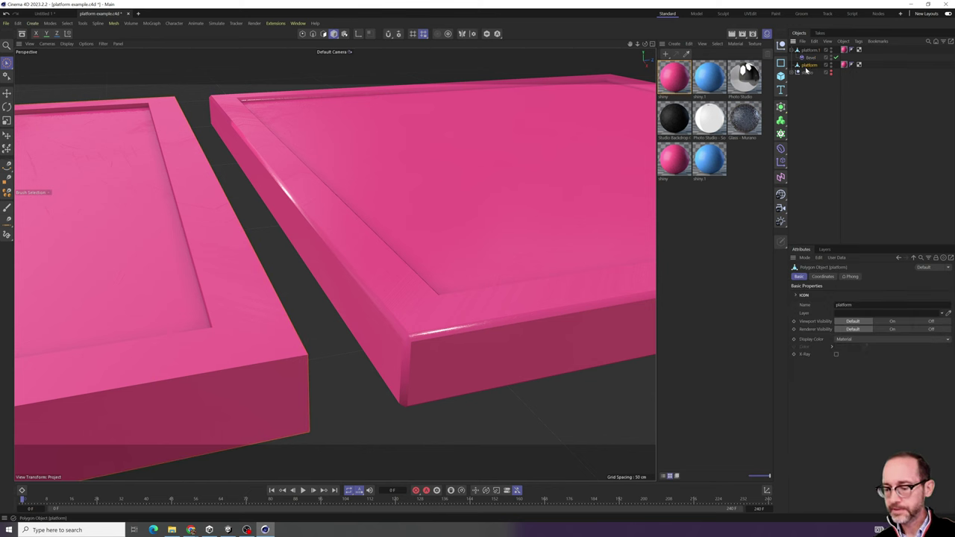
key("Delete")
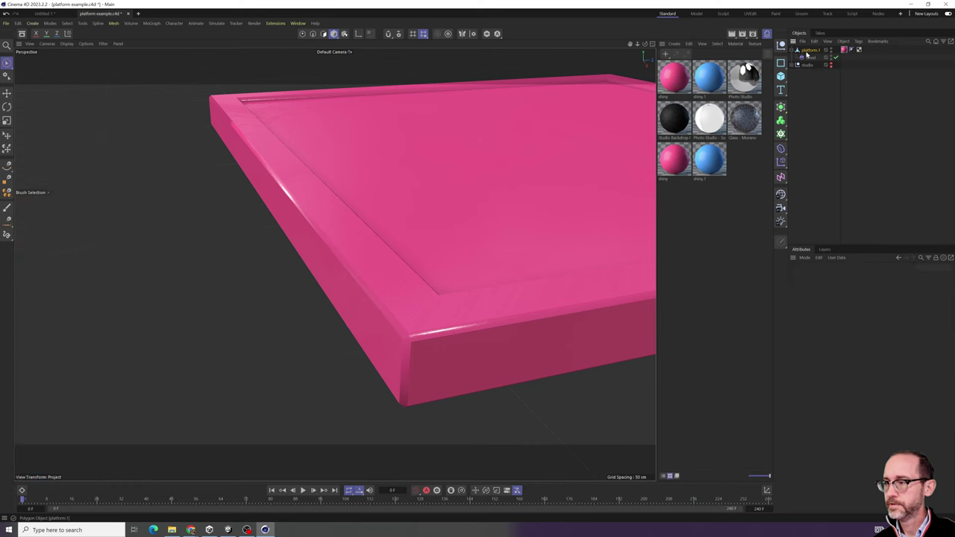
- Zero out the transform of platform.1 to place it at the world origin
left_click(807, 51)
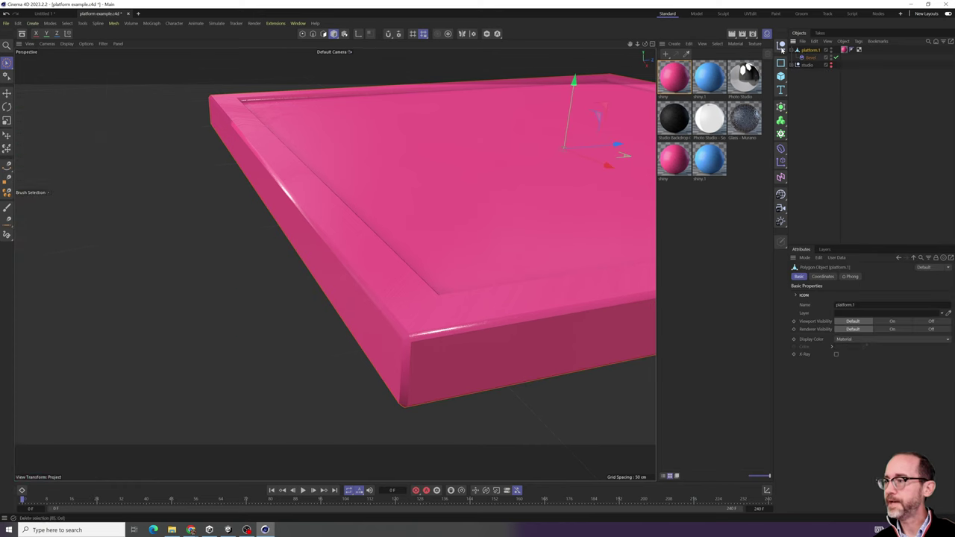
left_click(810, 57)
left_click(808, 50)
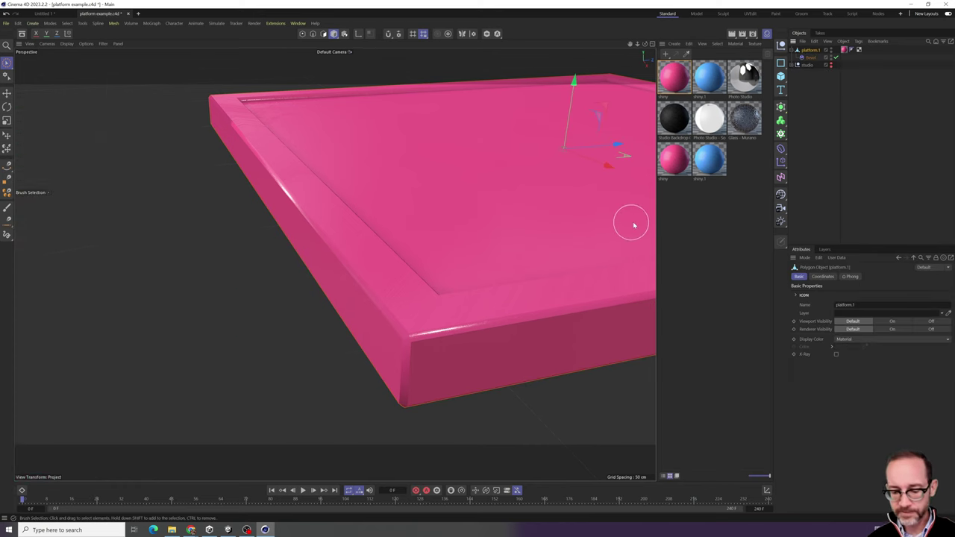
key("alt+0")
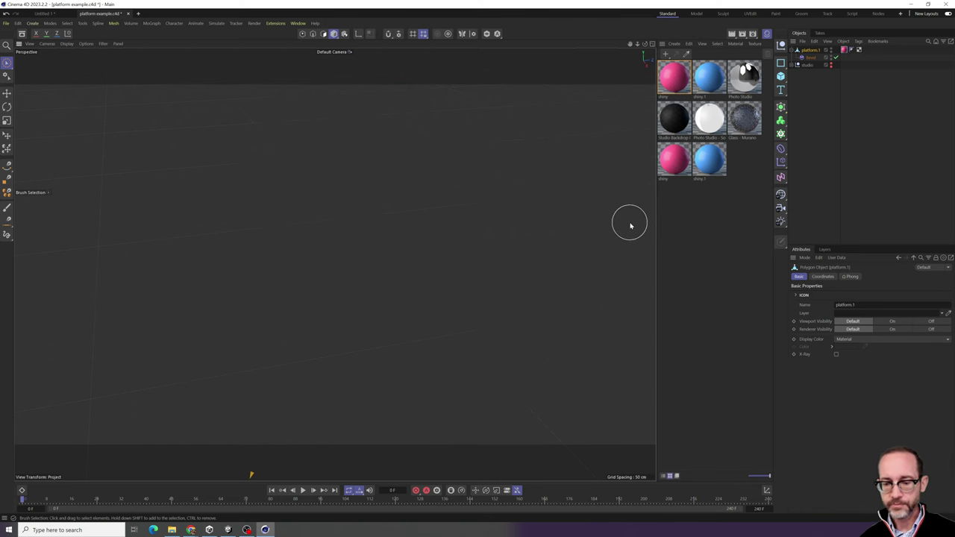
key("ctrl+z")
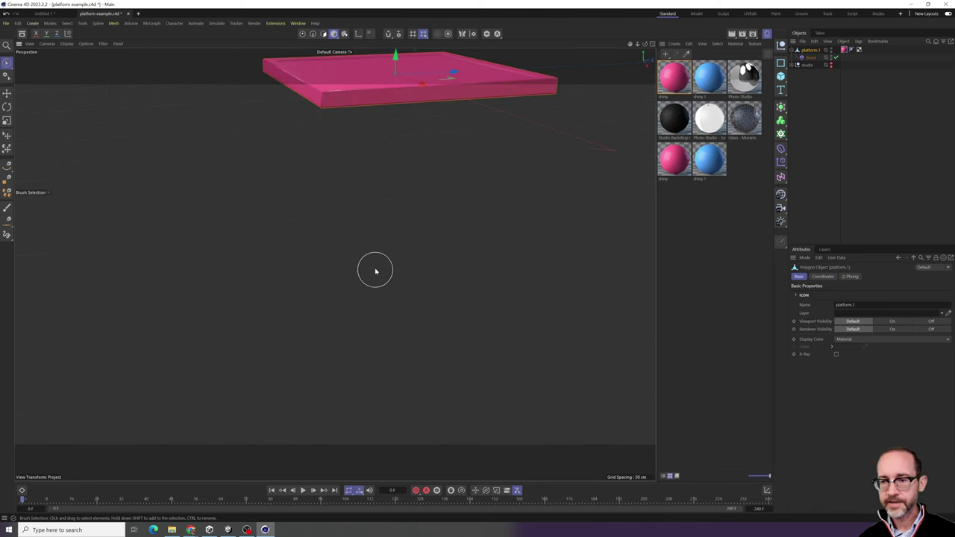
scroll(375, 270, "down", 2)
middle_click_drag(428, 209, 382, 336, "alt")
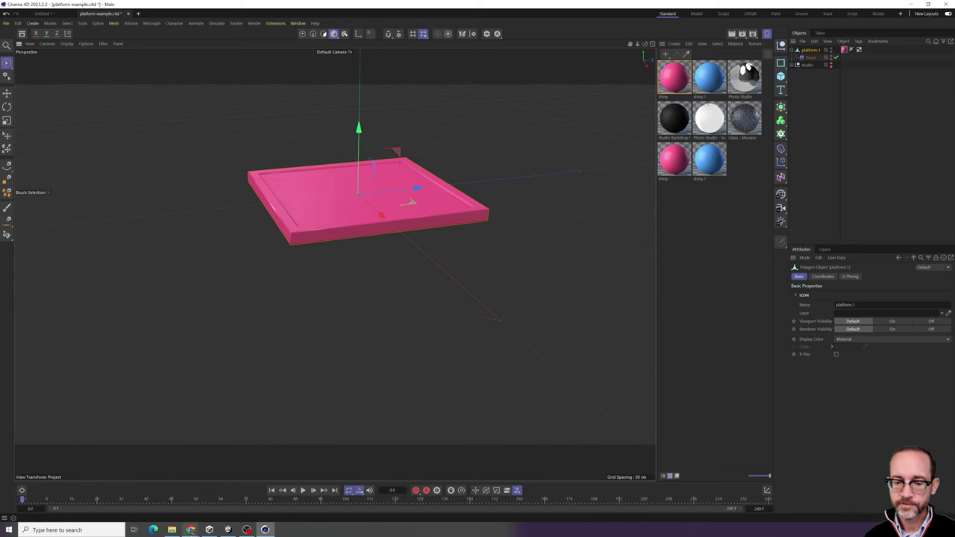
- Switch to the Miro board in Chrome and correct the last word of the "SHIFT DRAG" bullet to "DRAG"
mouse_move(191, 529)
left_click(189, 504)
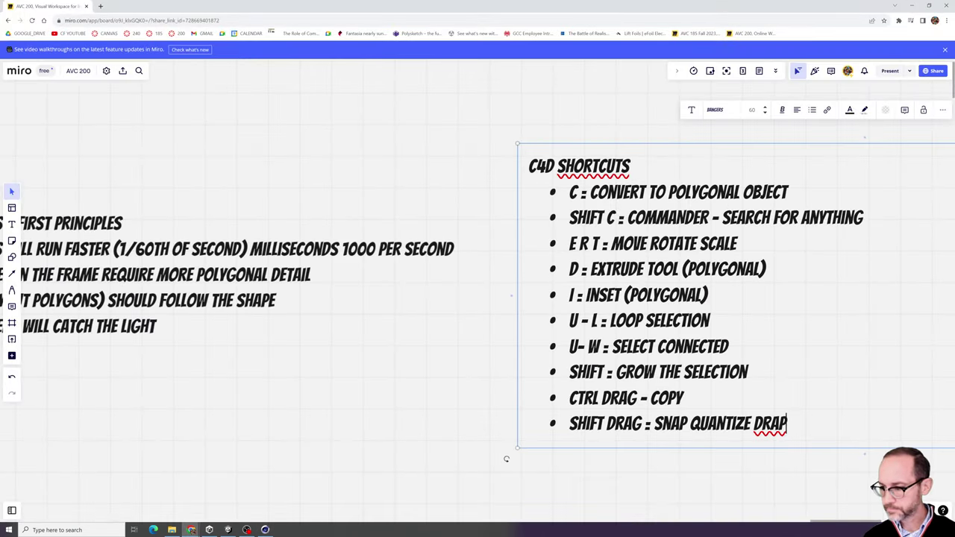
key("BackSpace")
type("G")
key("Return")
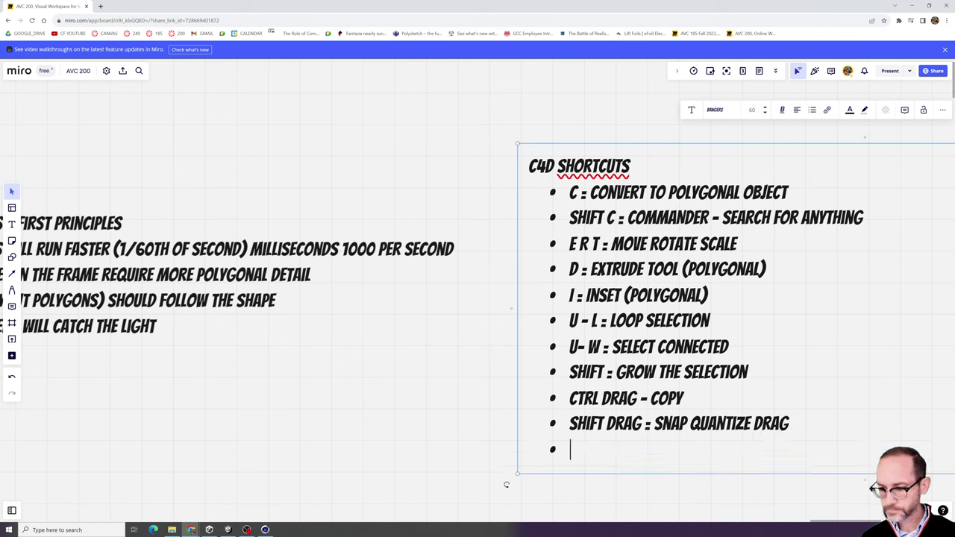
- Add the bullet "ALT 0 : ZERO OUT THE TRANSFORM" to the end of the C4D SHORTCUTS list
type("ALT O")
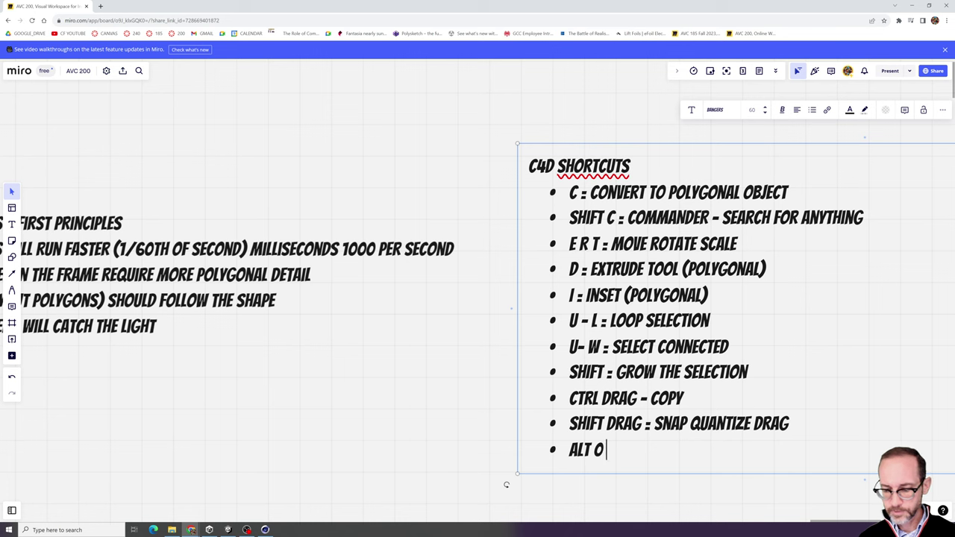
type(" :")
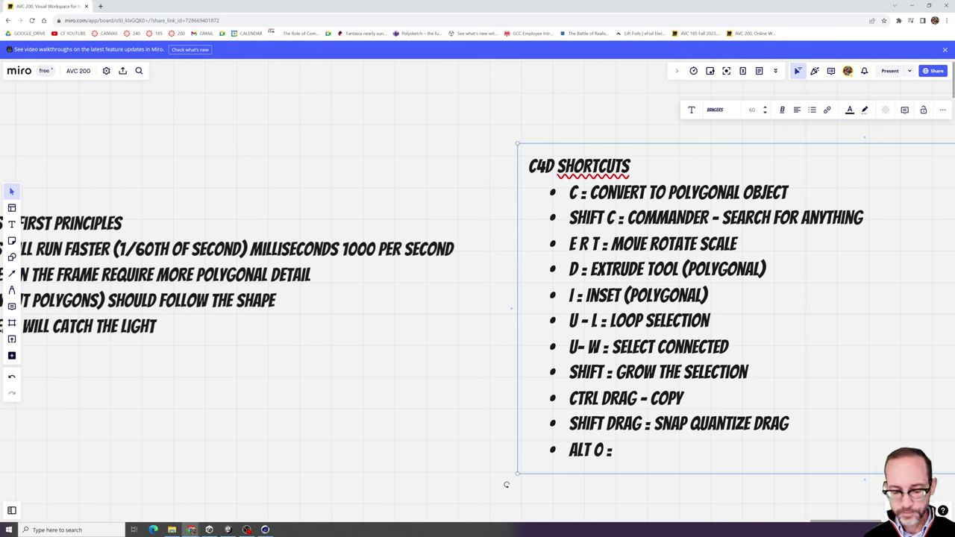
type(" ZER")
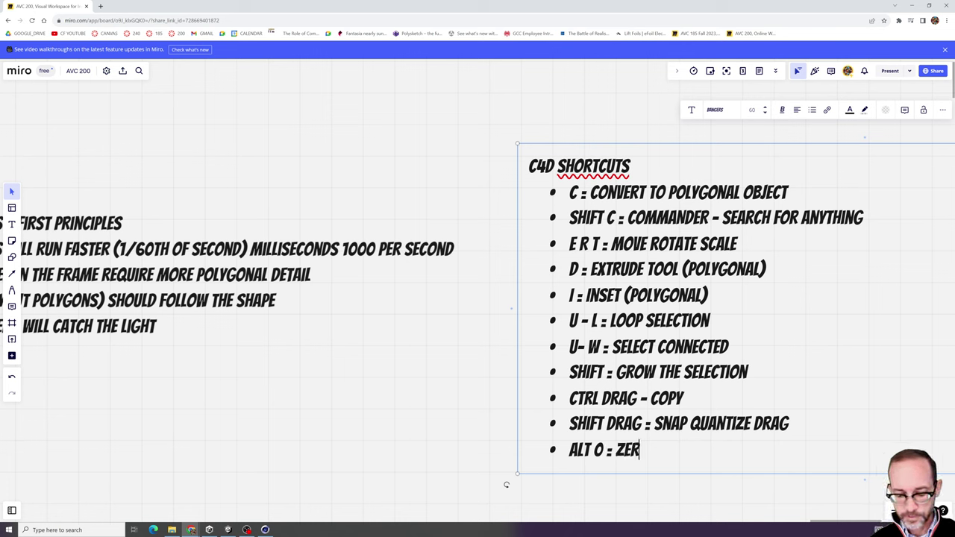
type("O OUT THE TRAN")
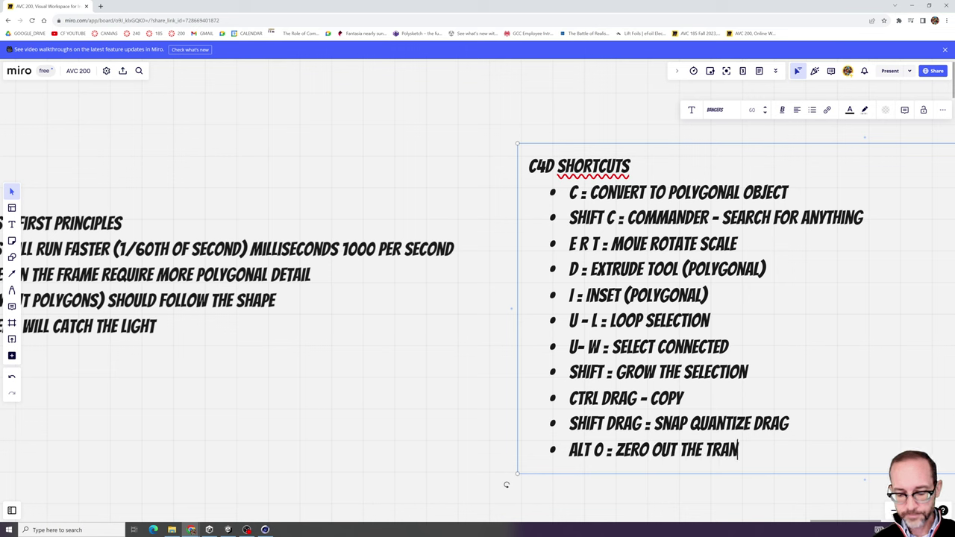
type("SFORM")
key("Return")
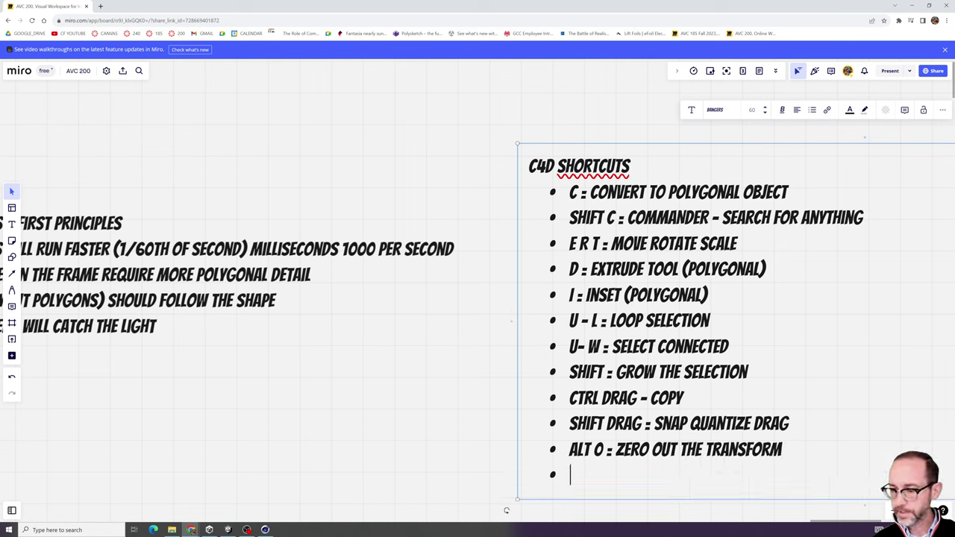
- Add the bullet "ALT G : GROUND THINGS TOGETHER" below the zero-out shortcut
type("AFT G")
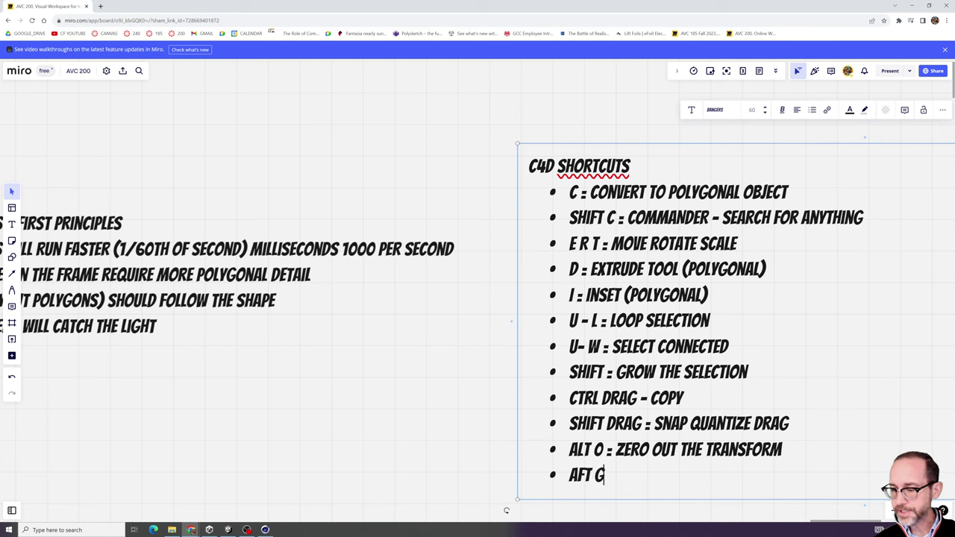
key("BackSpace")
key("BackSpace")
key("BackSpace")
key("BackSpace")
type("L")
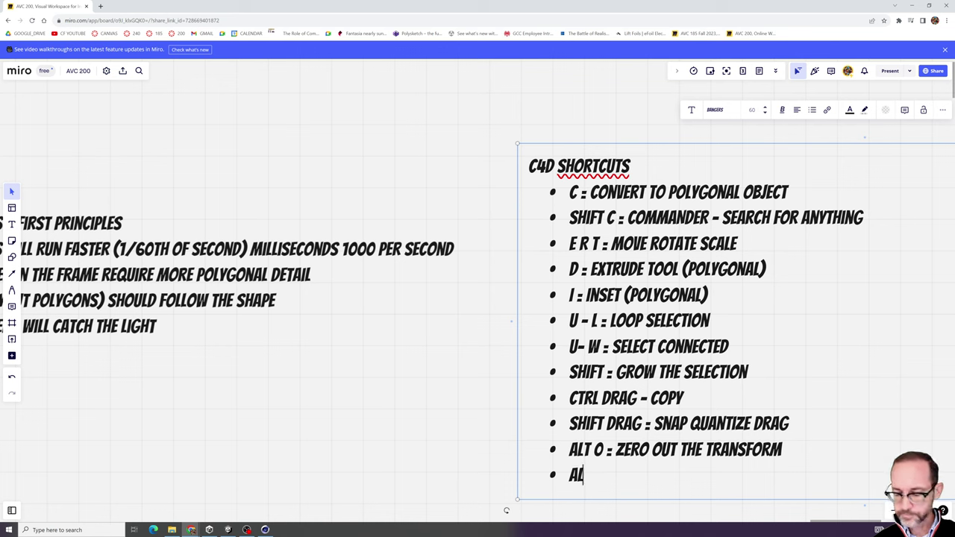
type("T G")
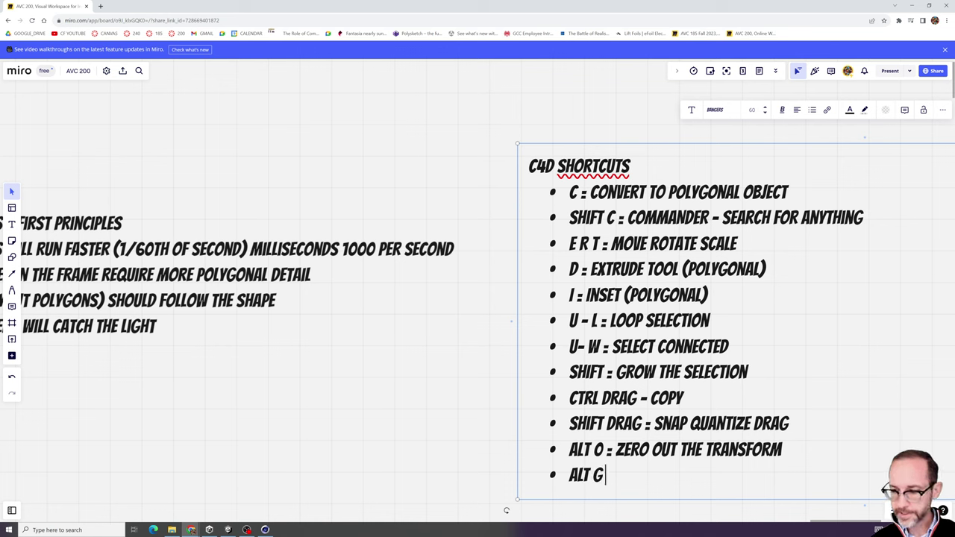
type(" : GROUND ")
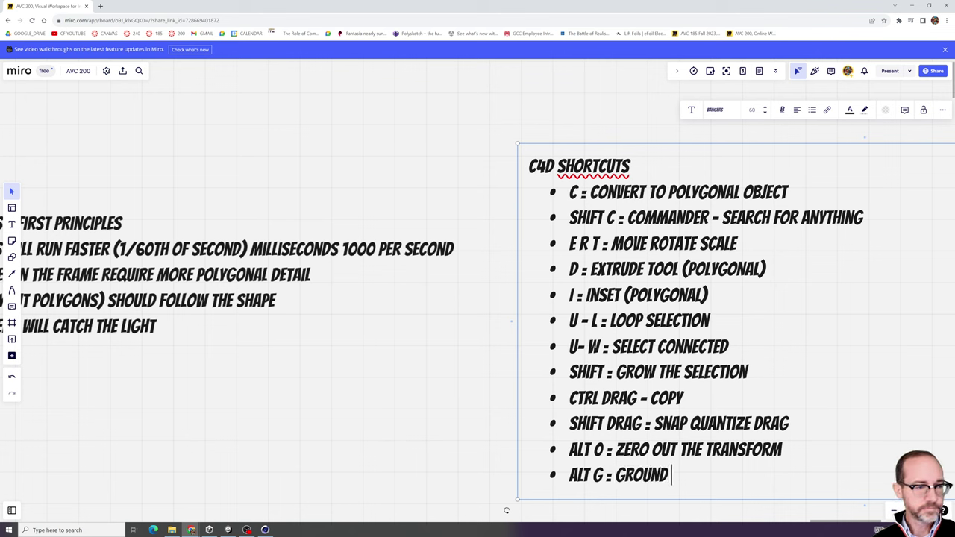
type("THINGS TOGETHER")
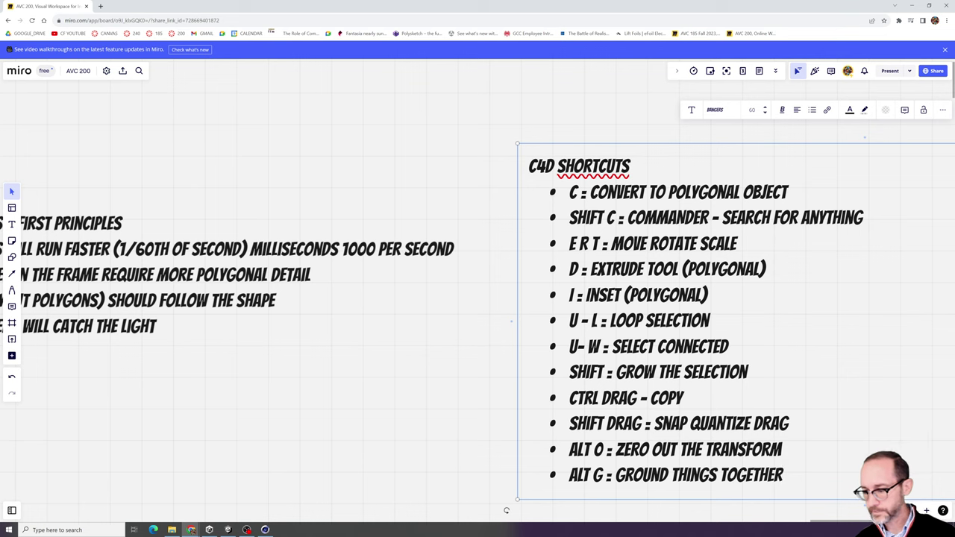
- Correct the last bullet so it reads "ALT G : GROUP THINGS TOGETHER"
key("BackSpace")
key("End")
key("BackSpace")
left_click(661, 475)
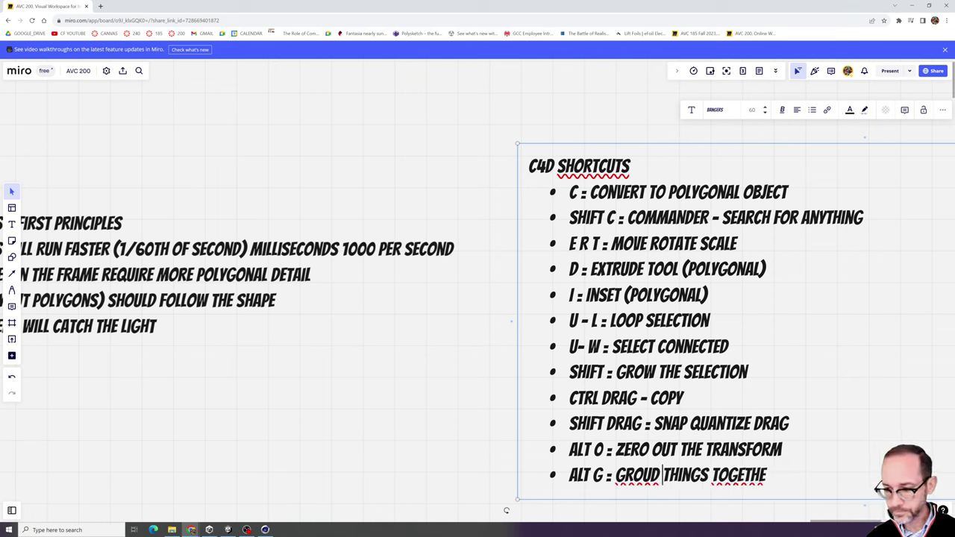
key("BackSpace")
type("P")
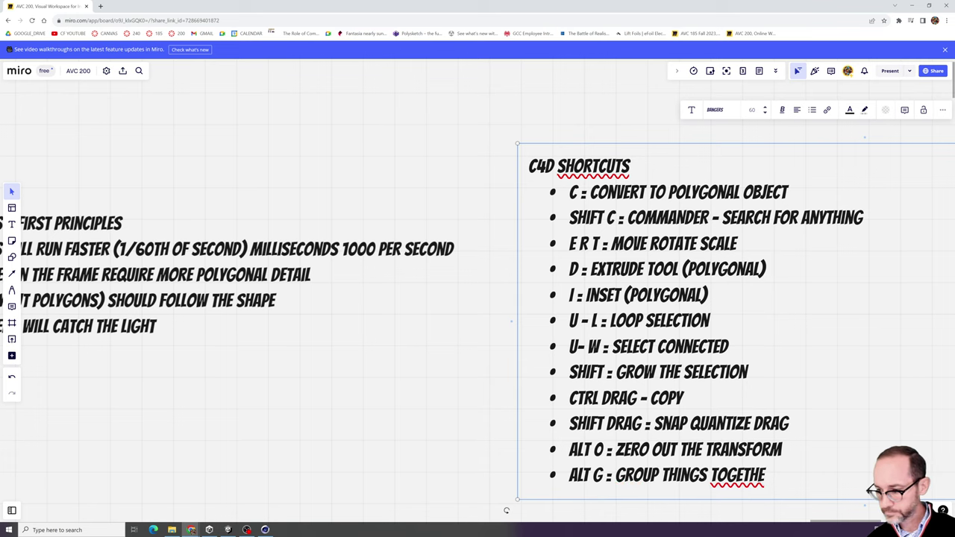
type("R")
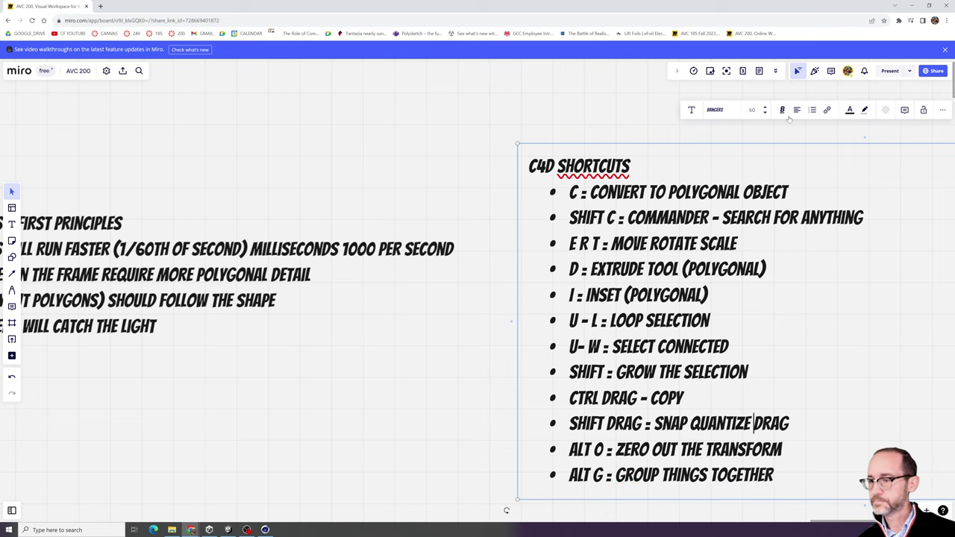
- Switch to Cinema 4D and enable Phong Break Rounding on the platform's Bevel deformer
key("alt+Tab")
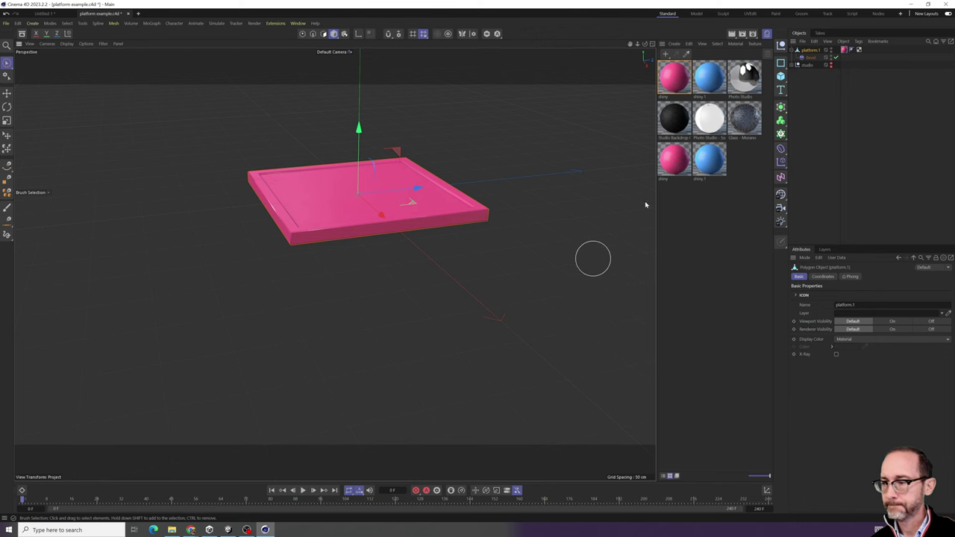
scroll(330, 174, "up", 8)
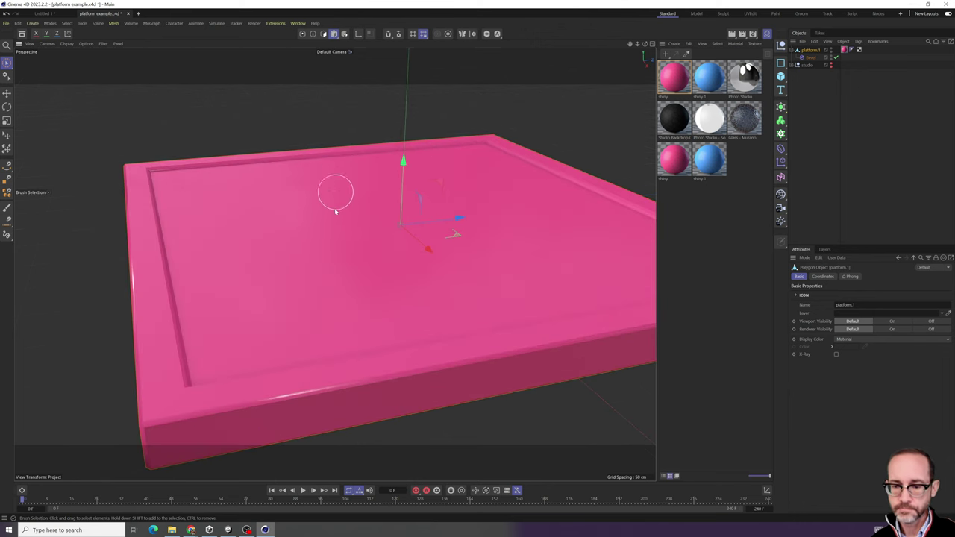
left_click(812, 57)
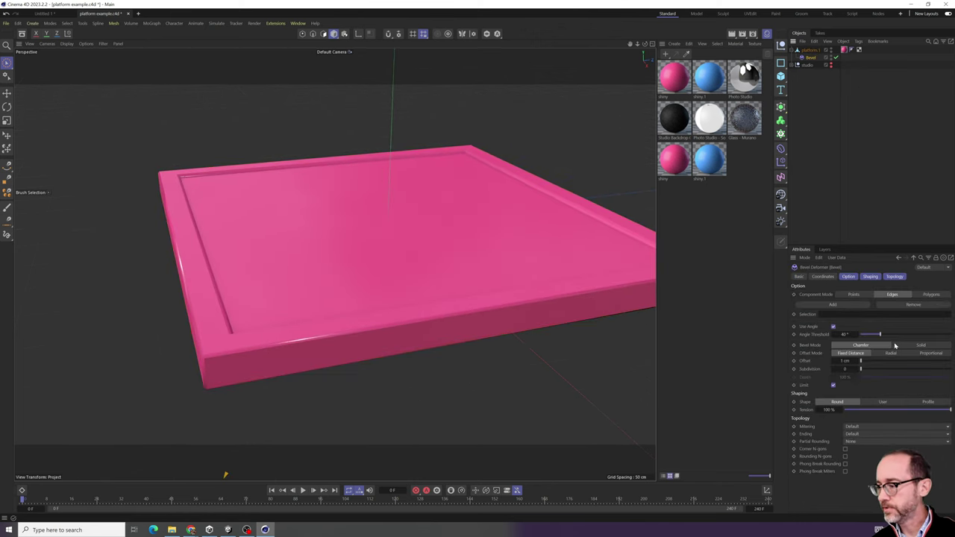
left_click(845, 464)
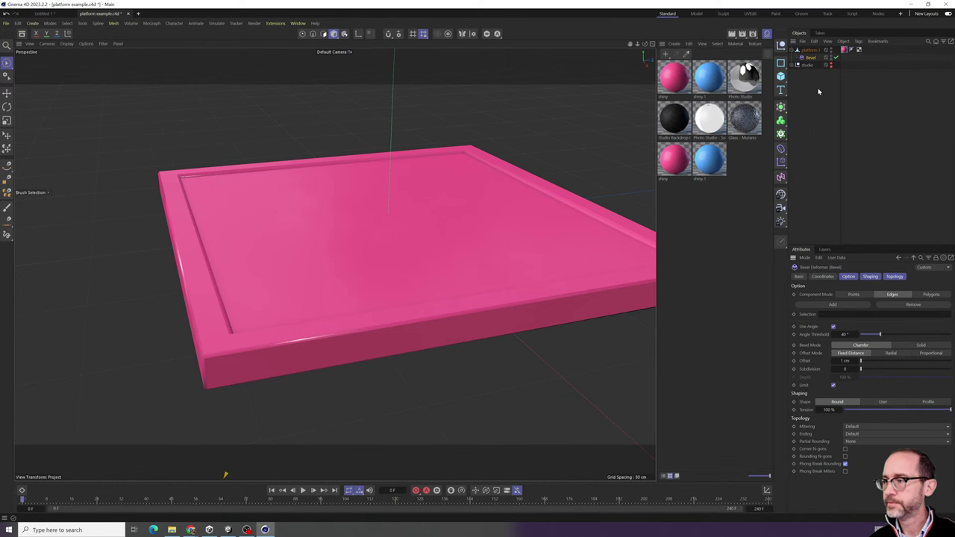
left_click(819, 91)
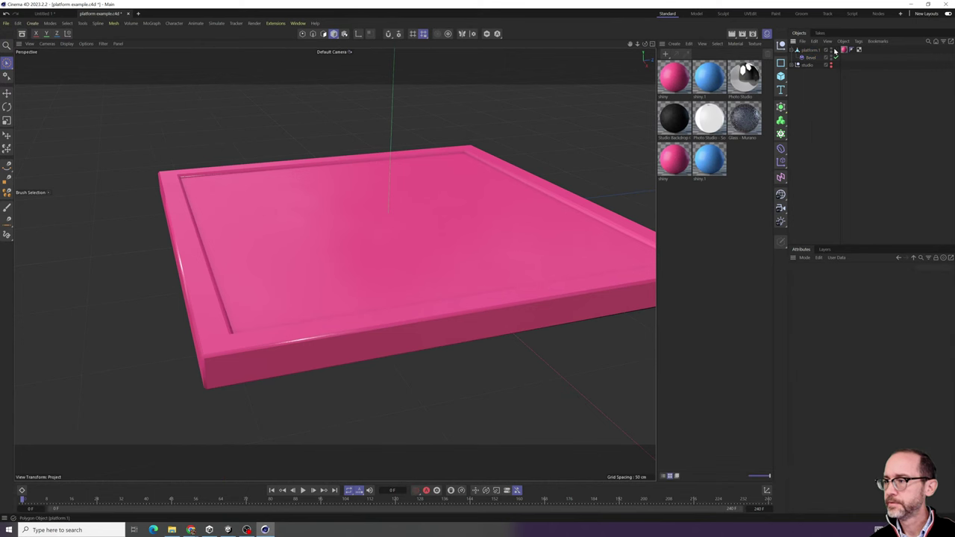
- Set the Phong Angle of the platform.1 object's Phong tag to about 118°
left_click(852, 50)
left_click_drag(879, 304, 918, 301)
scroll(293, 356, "down", 2)
scroll(253, 347, "up", 3)
left_click_drag(236, 339, 358, 287, "alt")
scroll(232, 335, "down", 1)
scroll(232, 338, "down", 2)
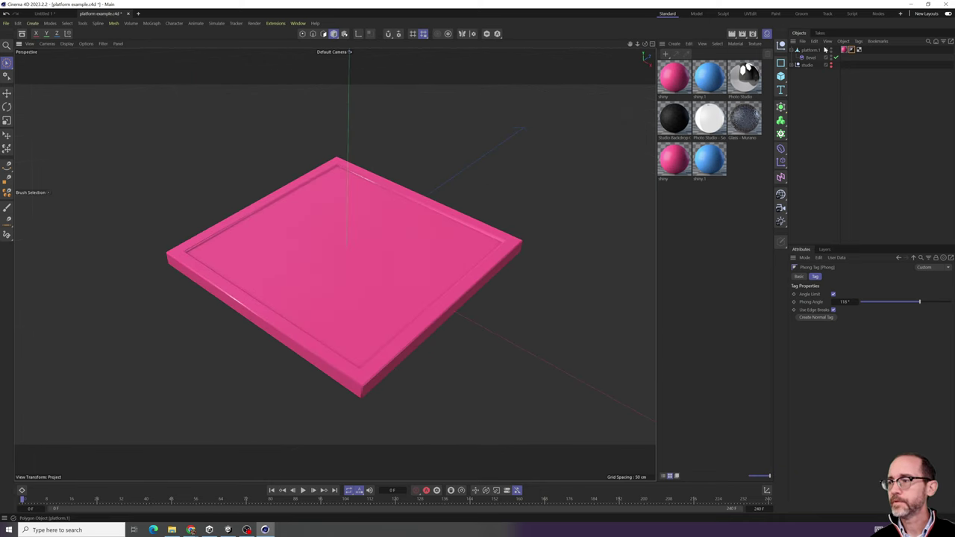
- Select the platform.1 object as the parent of the Bevel deformer in the object hierarchy
left_click(400, 210)
mouse_move(315, 327)
left_mouse_down("alt")
mouse_move(385, 214)
mouse_move(394, 303)
mouse_move(328, 295)
mouse_move(322, 312)
mouse_move(303, 241)
mouse_move(303, 260)
left_mouse_up("alt")
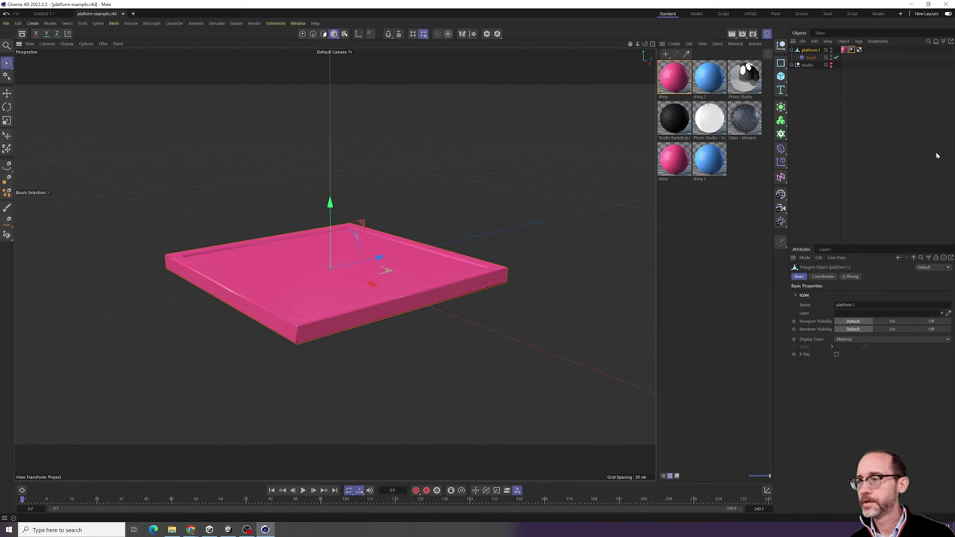
left_click(812, 73)
left_click(810, 58)
left_click(810, 50)
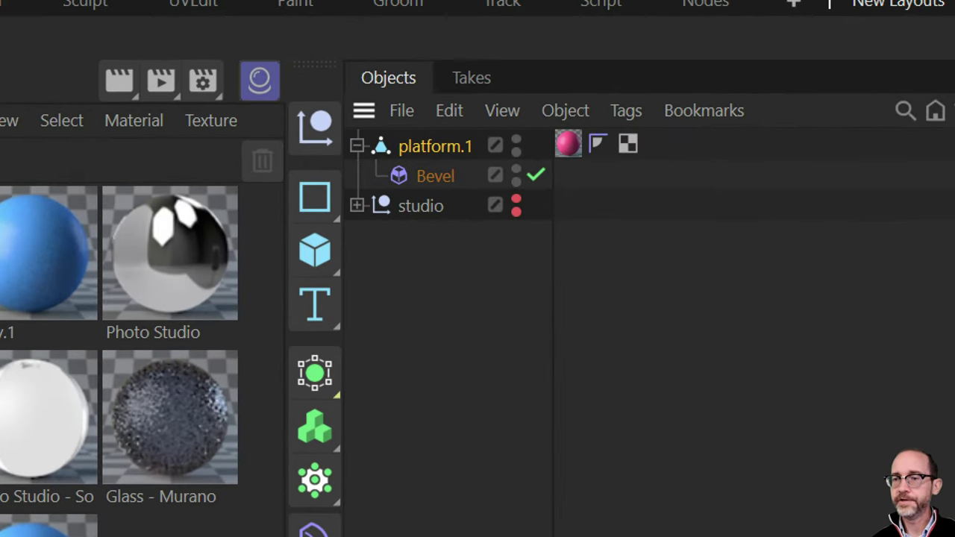
mouse_move(647, 3)
left_mouse_down()
mouse_move(52, 188)
mouse_move(418, 8)
left_mouse_up()
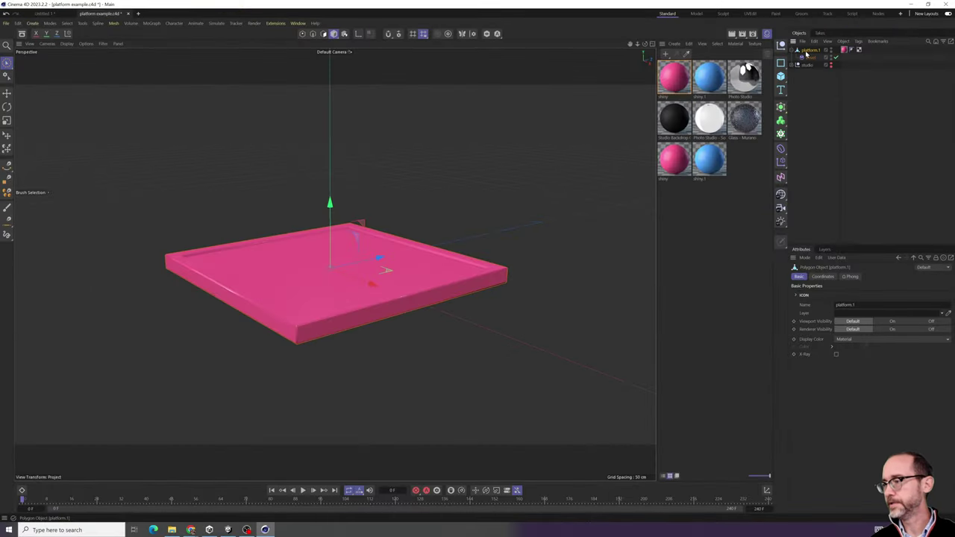
left_click(802, 41)
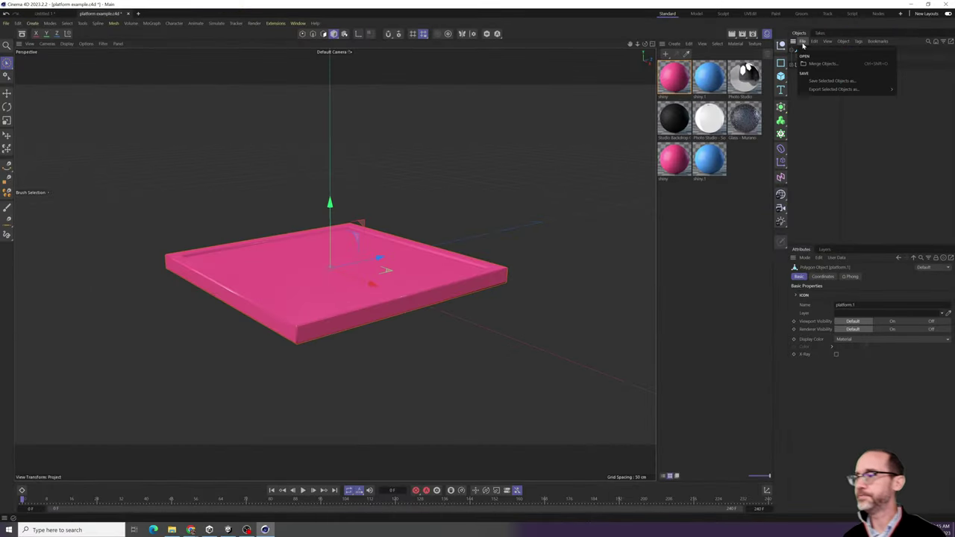
left_click(803, 41)
mouse_move(888, 90)
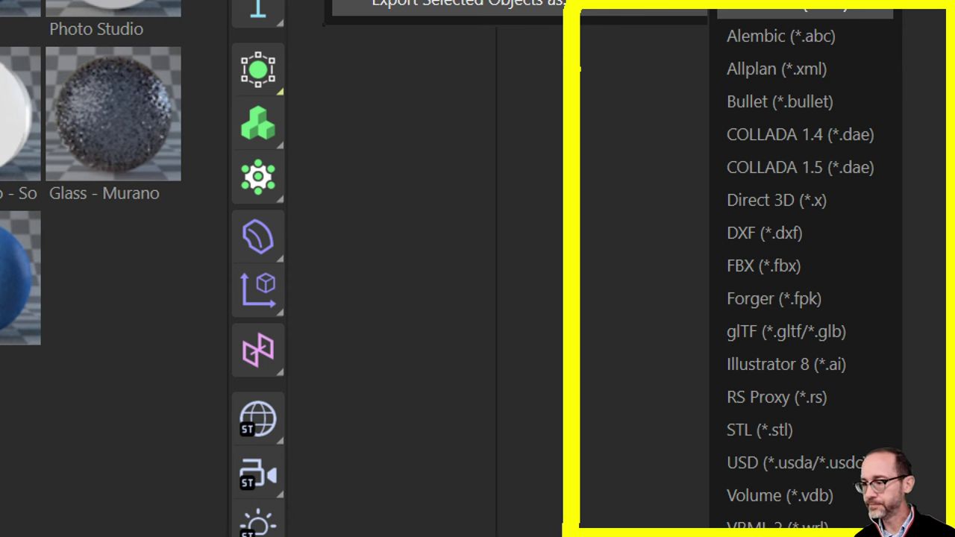
key("Escape")
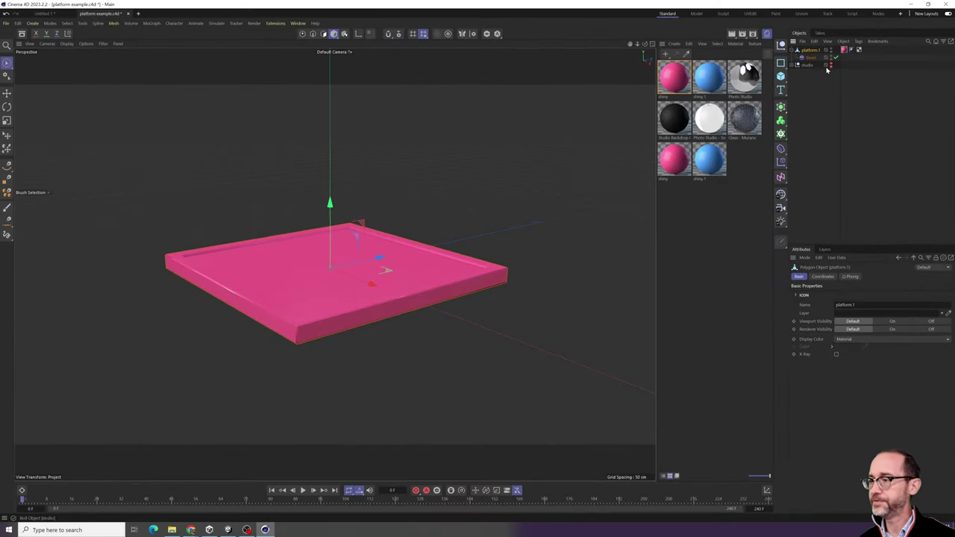
- Export the selected platform object as an FBX file named "platform" in the AVC200 folder, with the current export settings
left_click(804, 41)
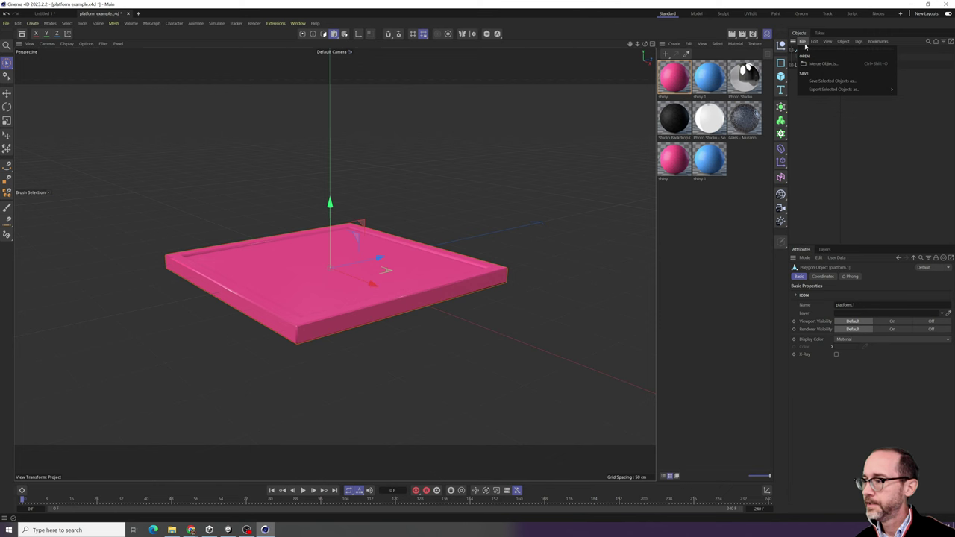
mouse_move(813, 89)
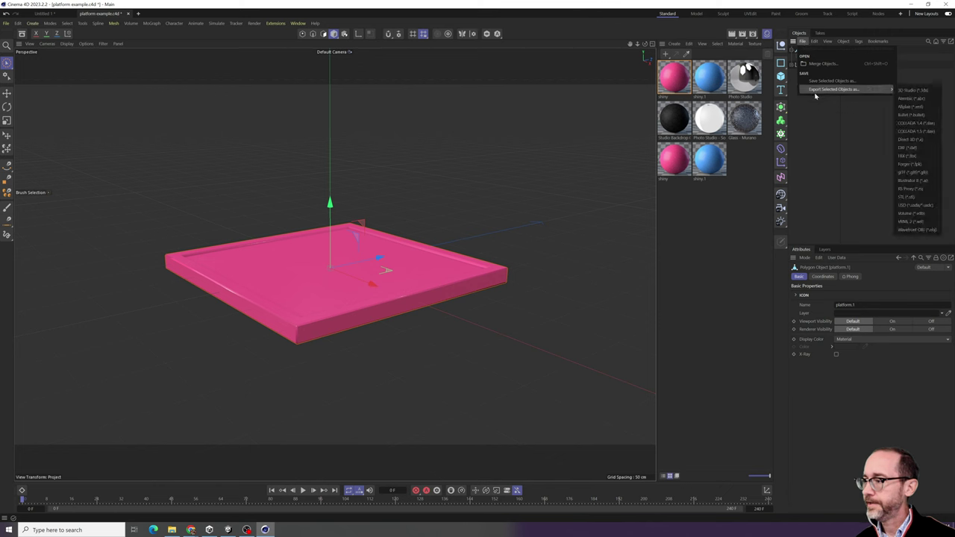
left_click(922, 156)
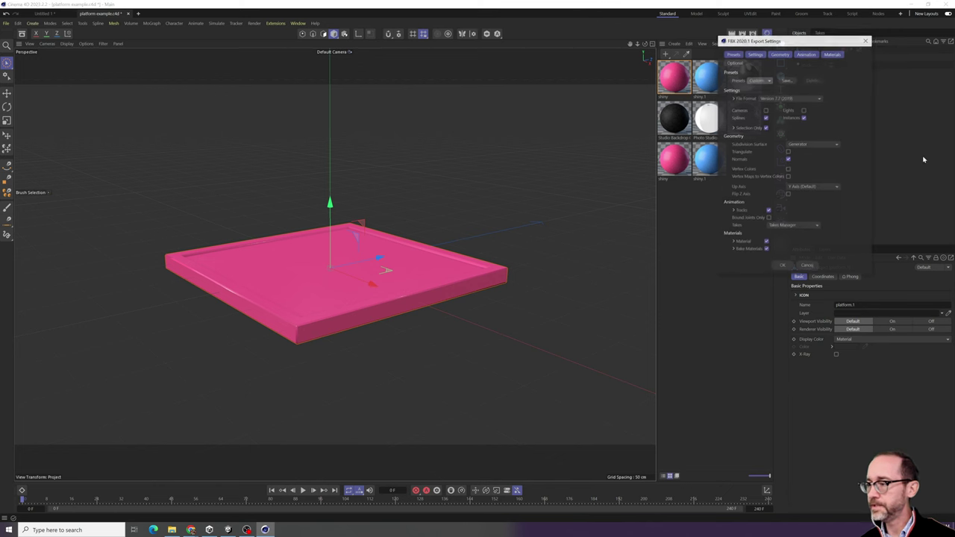
left_click(780, 267)
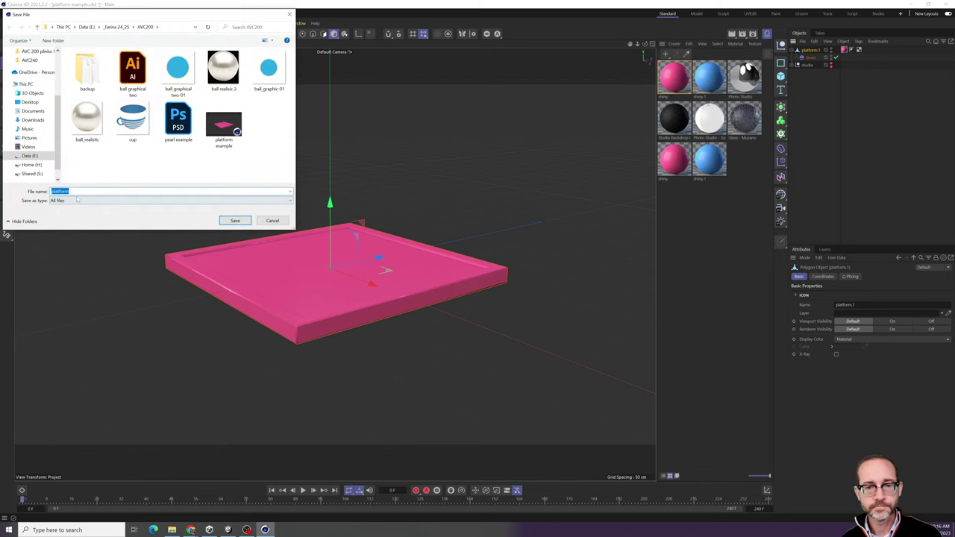
left_click(237, 220)
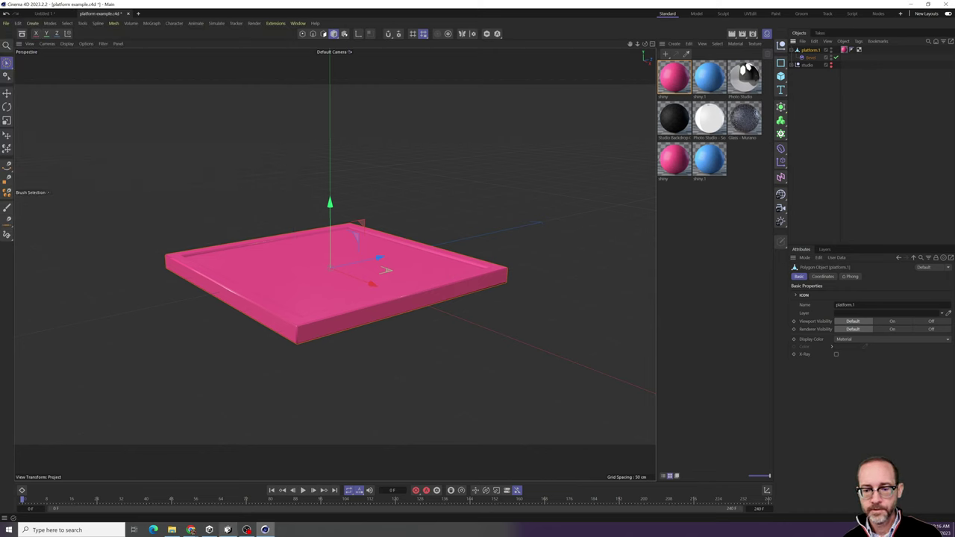
- Switch to Unity, create a scene named "3D test scene" in the Scenes folder, and open it
left_click(228, 530)
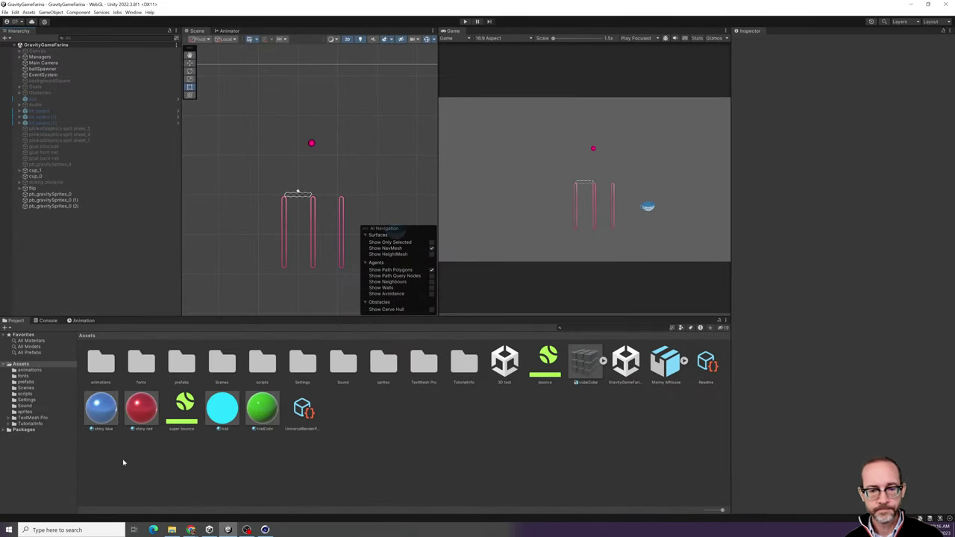
left_click(35, 387)
right_click(173, 433)
mouse_move(185, 250)
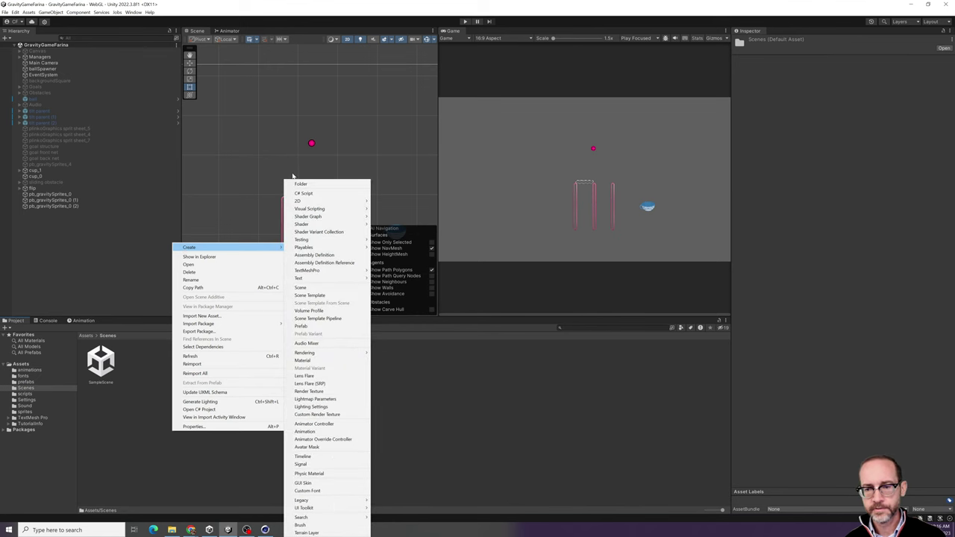
left_click(319, 288)
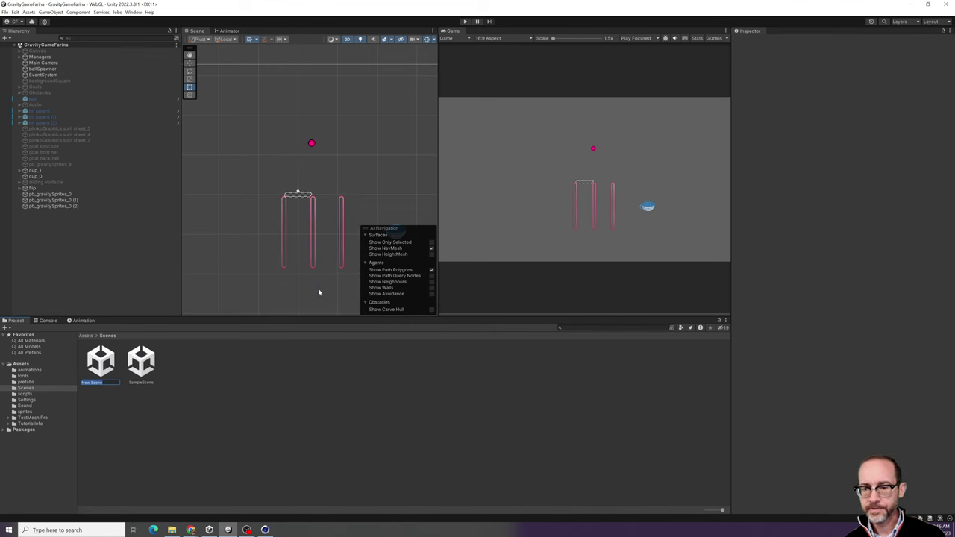
type("st")
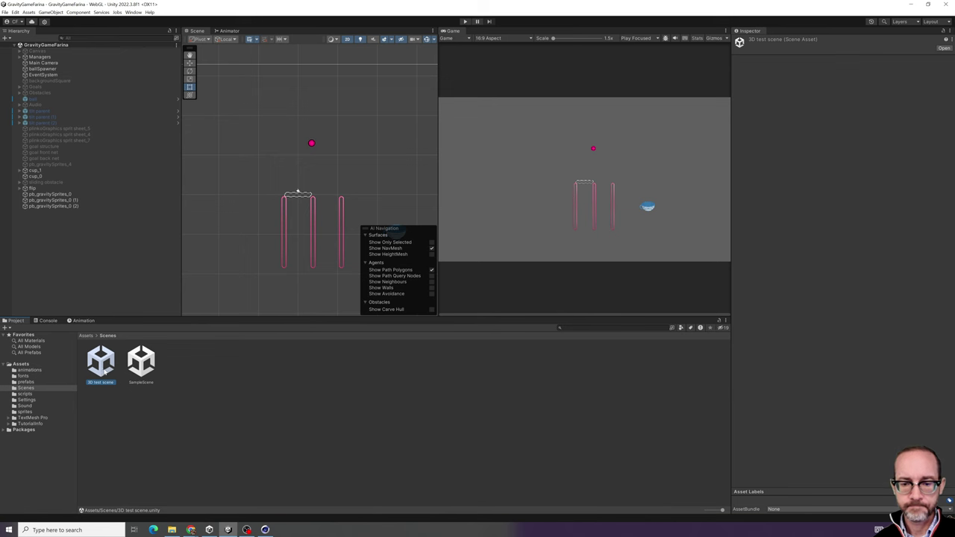
double_click(104, 365)
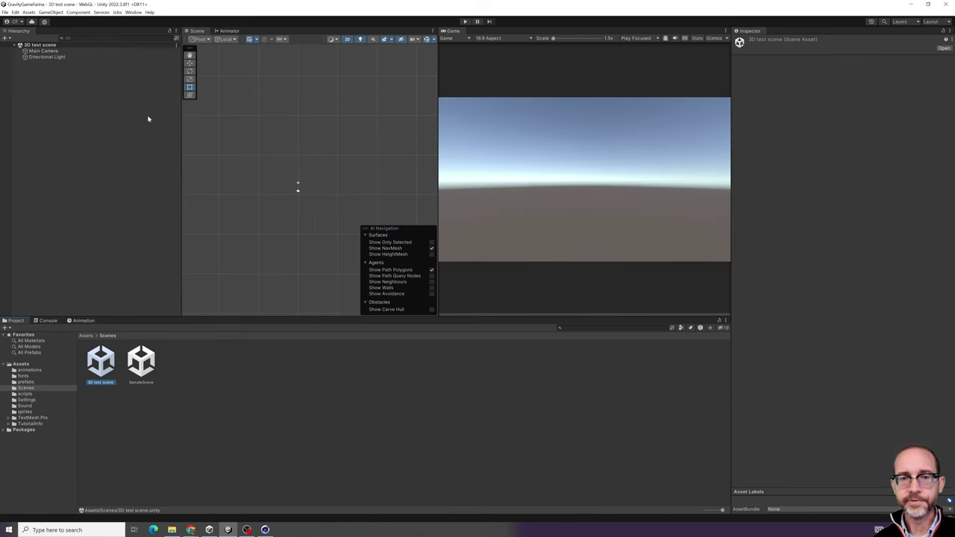
left_click(98, 440)
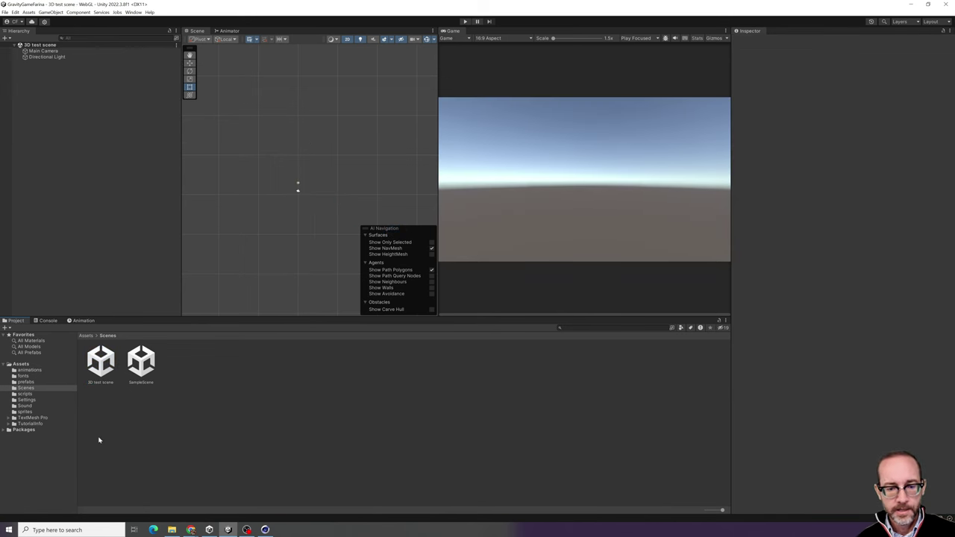
- Create a folder named "Meshes" in the project's Assets and open it
left_click(25, 364)
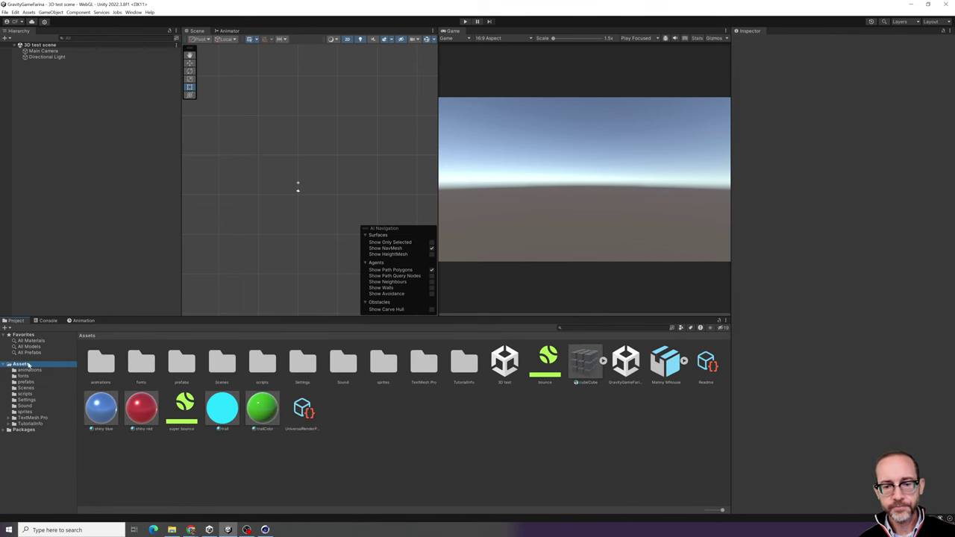
right_click(131, 446)
mouse_move(172, 264)
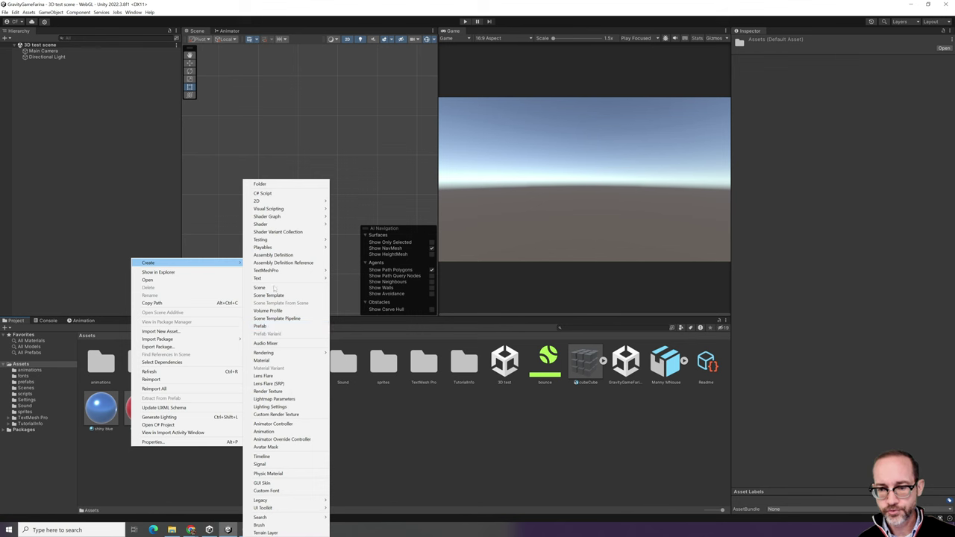
left_click(273, 185)
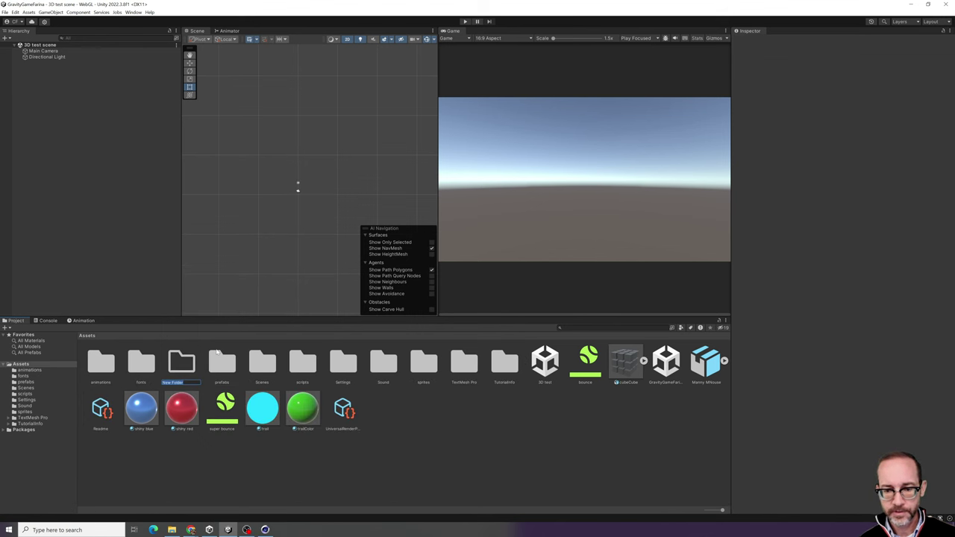
type("Mesh")
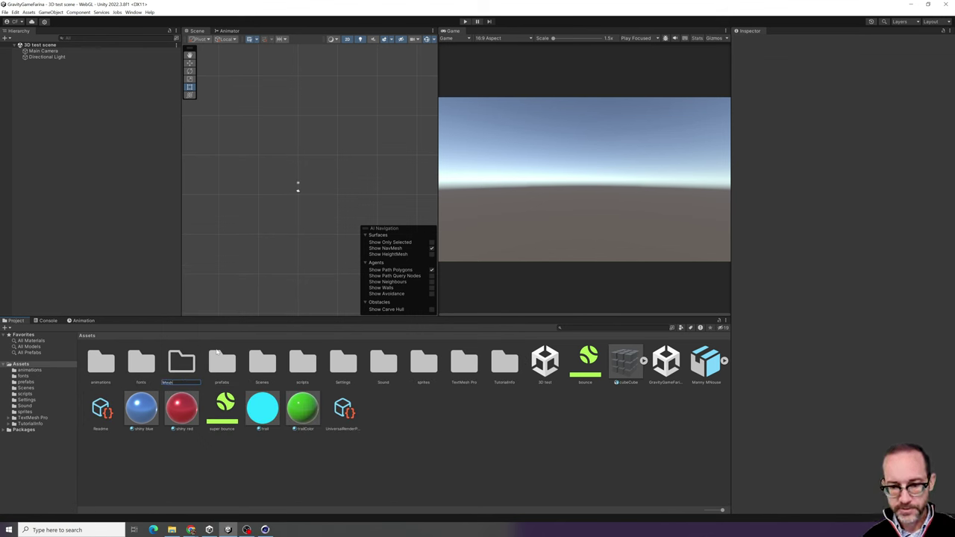
key("Return")
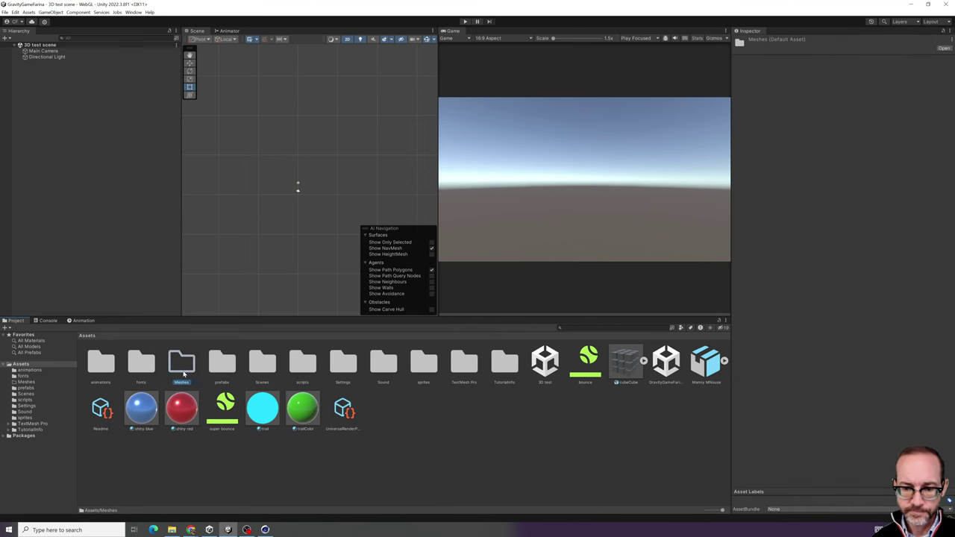
double_click(182, 373)
- Switch to File Explorer, move its window clear of the project's asset area, and open the AVC200 folder
left_click(172, 530)
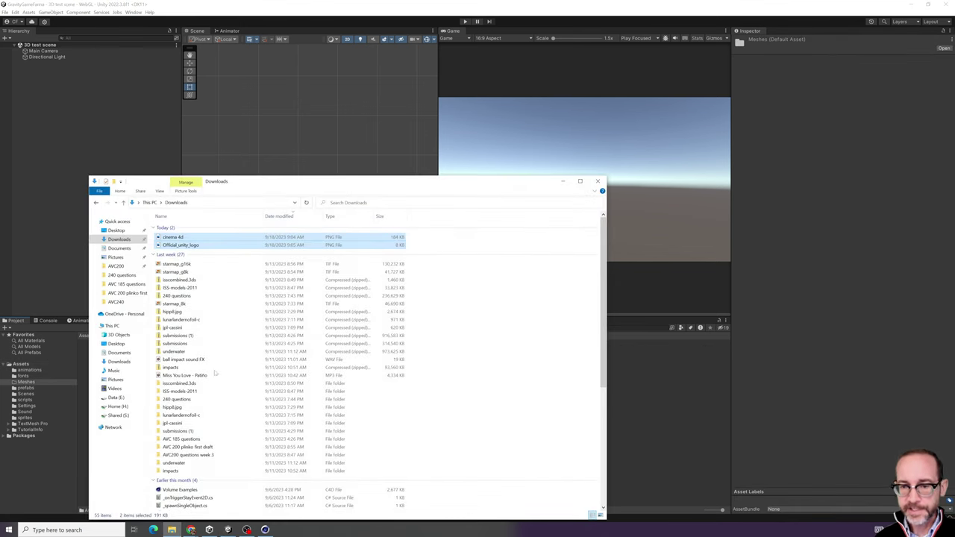
left_click_drag(237, 183, 440, 171)
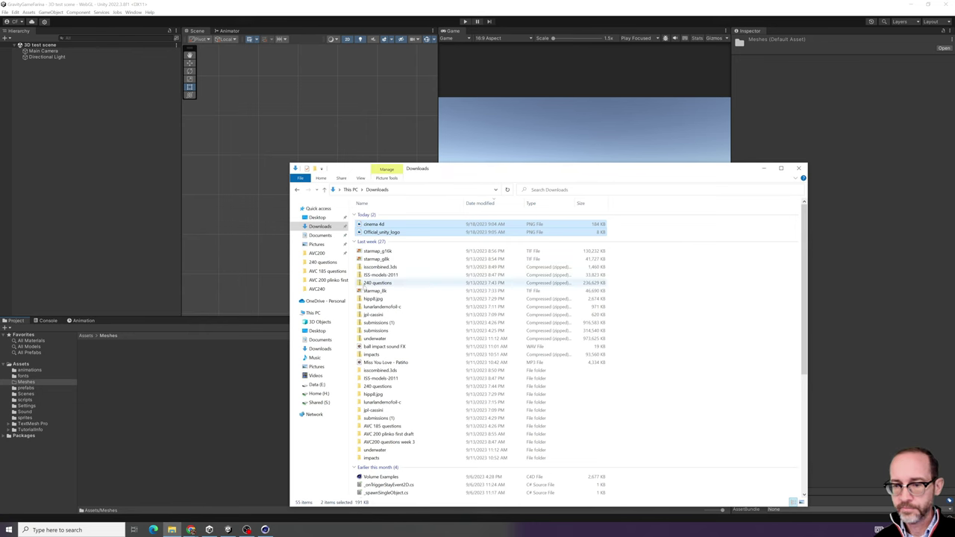
left_click(325, 257)
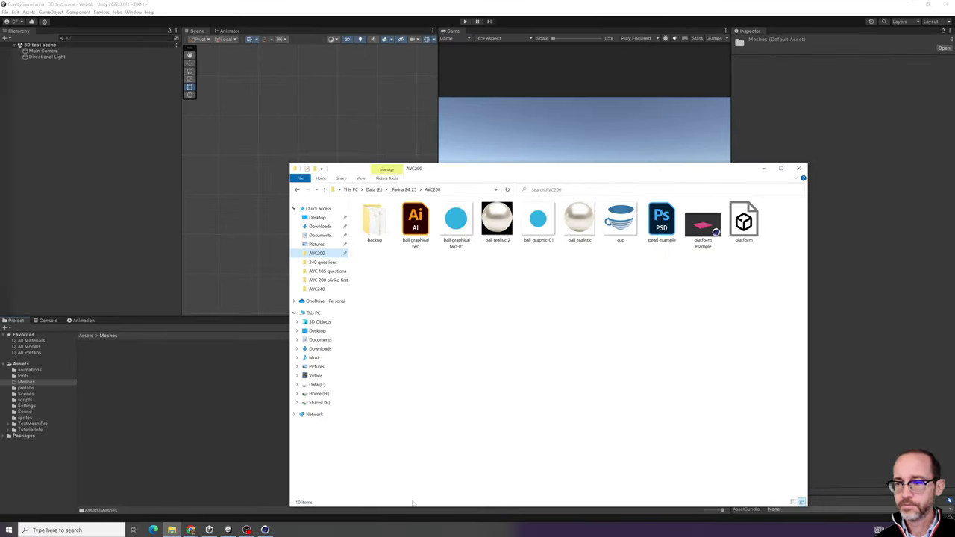
- Switch to Cinema 4D, try insetting the platform's top polygon and extruding it upward 198.6 cm, and undo both operations
left_click(265, 530)
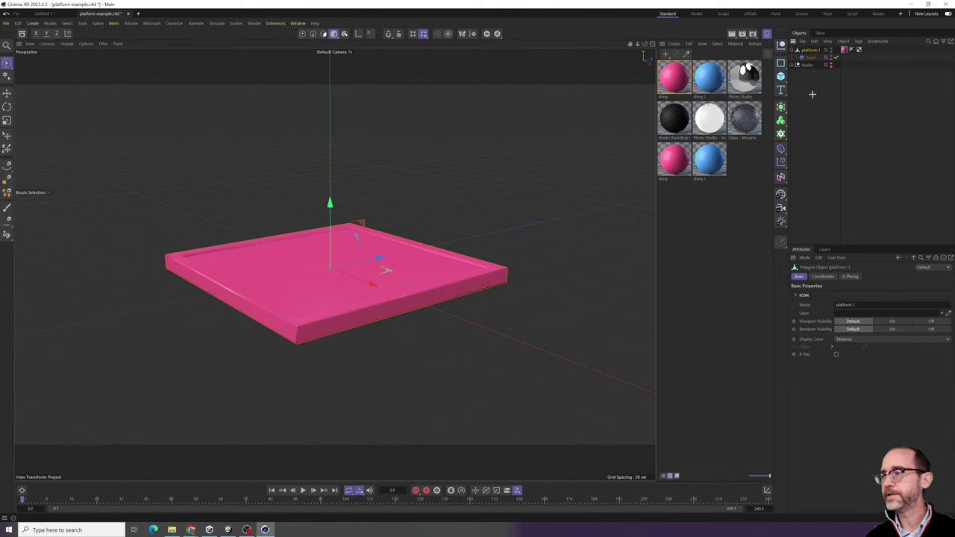
left_click(323, 34)
left_click(305, 271)
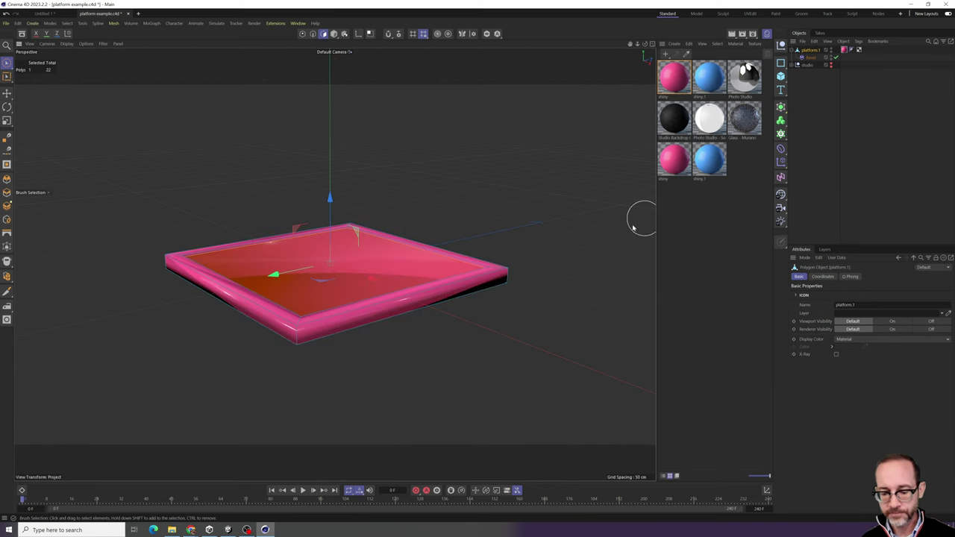
key("i")
mouse_move(535, 167)
left_mouse_down()
mouse_move(566, 168)
mouse_move(428, 180)
left_mouse_up()
key("d")
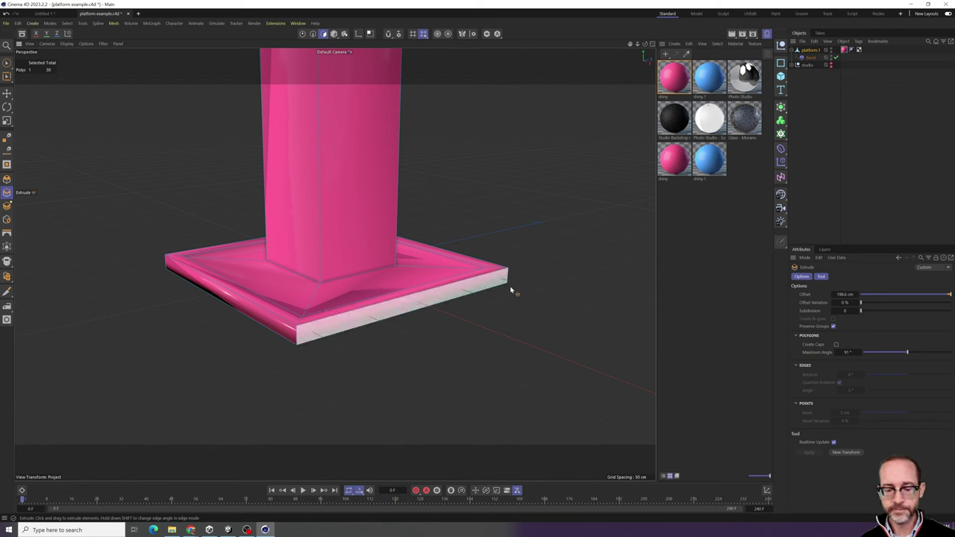
key("ctrl+z")
key("ctrl+z")
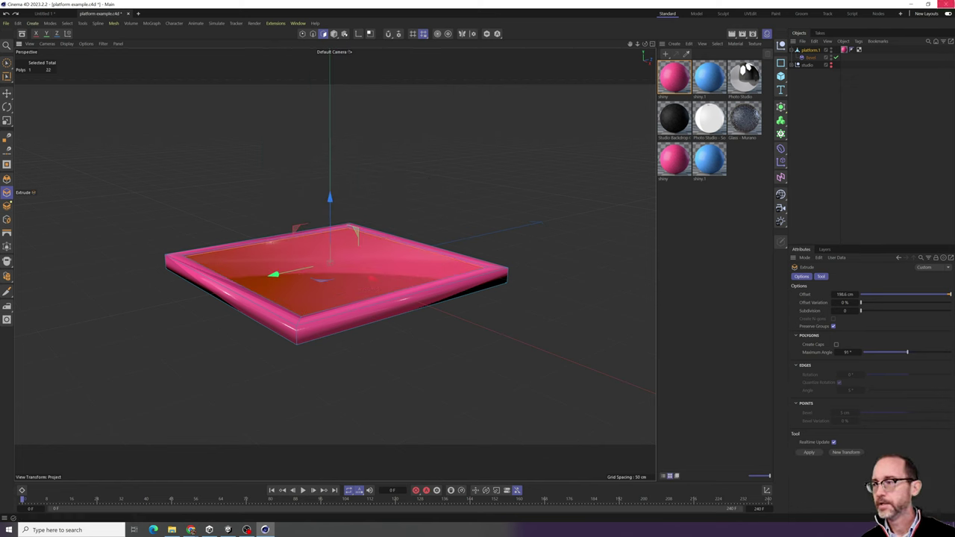
- Minimize Cinema 4D and import the platform FBX from the AVC200 folder into Unity's Meshes folder
left_click(910, 5)
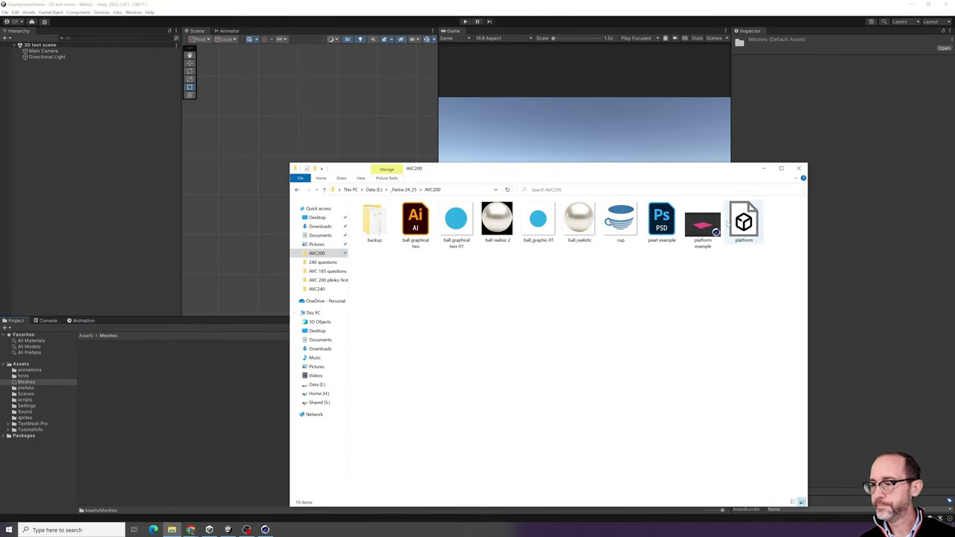
left_click(743, 222)
left_click_drag(179, 452, 170, 436)
left_click(144, 416)
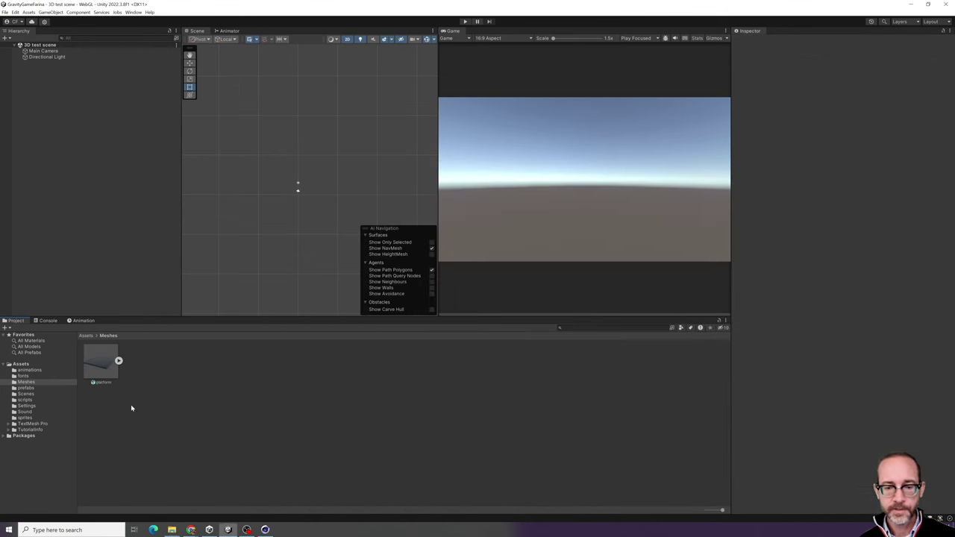
left_click(113, 373)
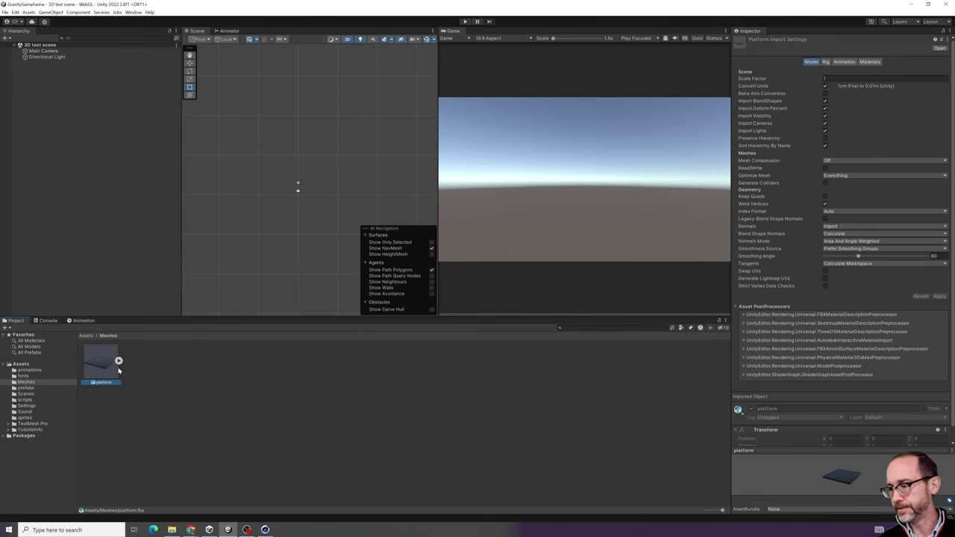
left_click(210, 393)
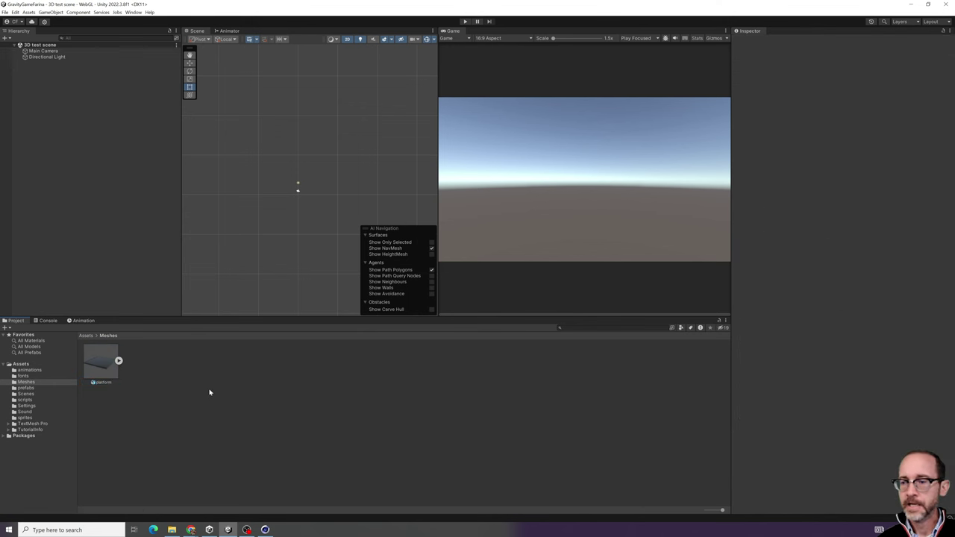
- Add the platform model to the 3D test scene's hierarchy and select its child mesh object, platform_1_2
left_click_drag(118, 360, 60, 217)
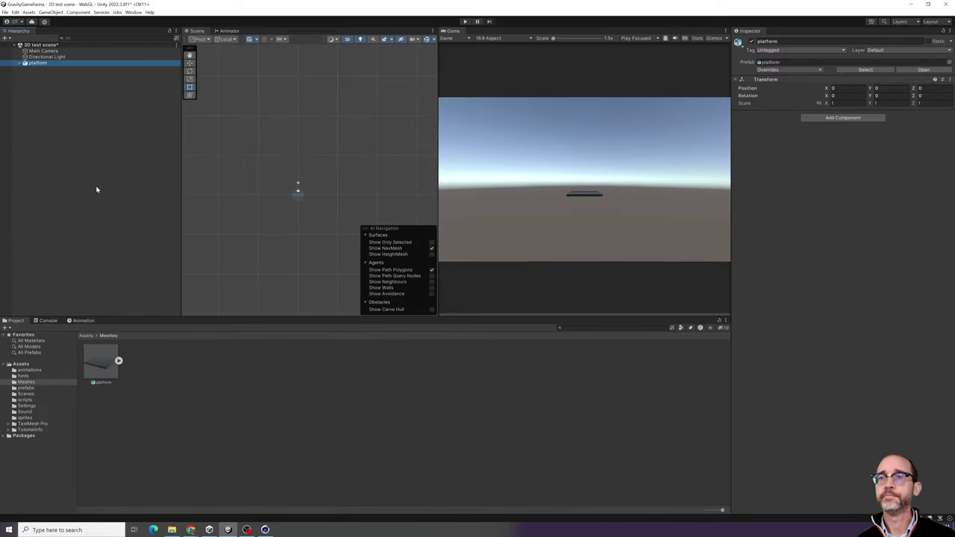
left_click(18, 68)
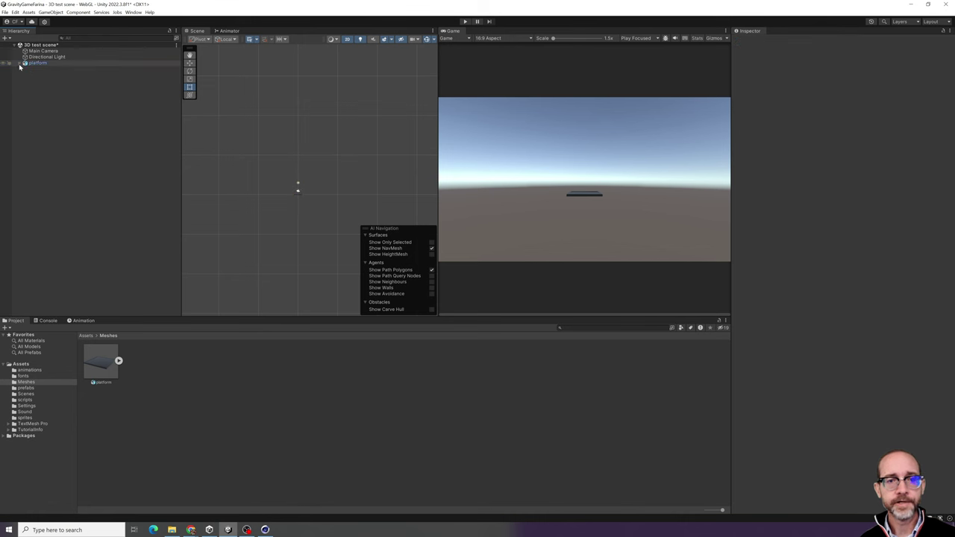
left_click(19, 64)
left_click(33, 68)
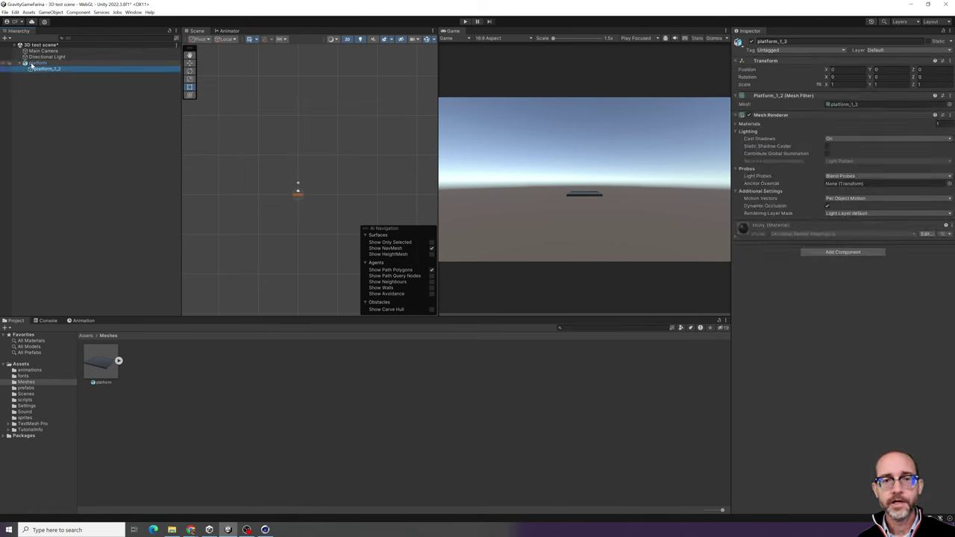
left_click(35, 63)
left_click(31, 69)
left_click(36, 63)
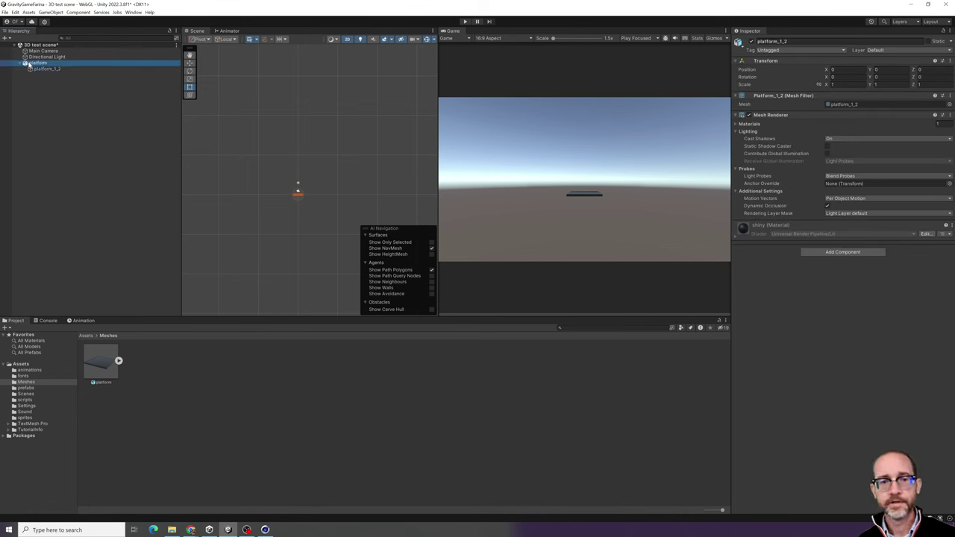
left_click(35, 64)
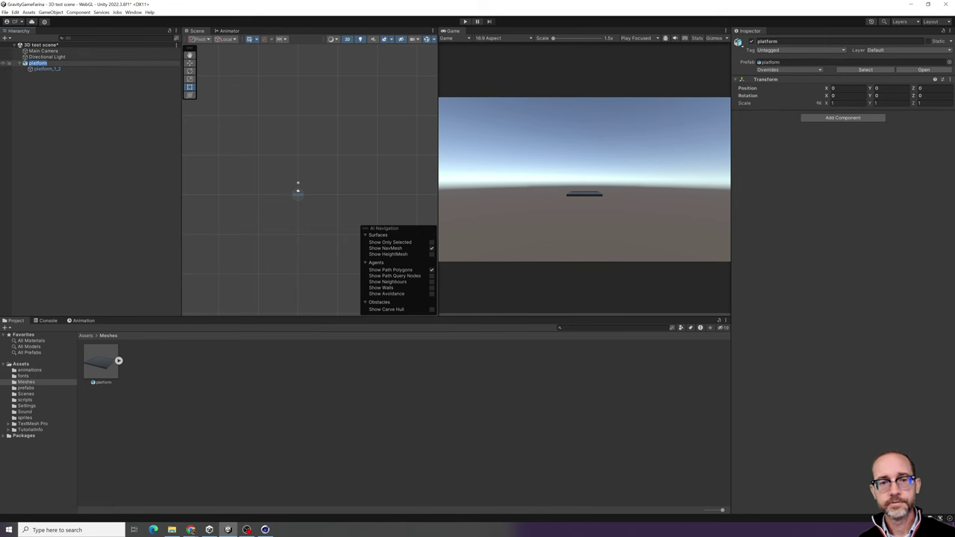
left_click(15, 68)
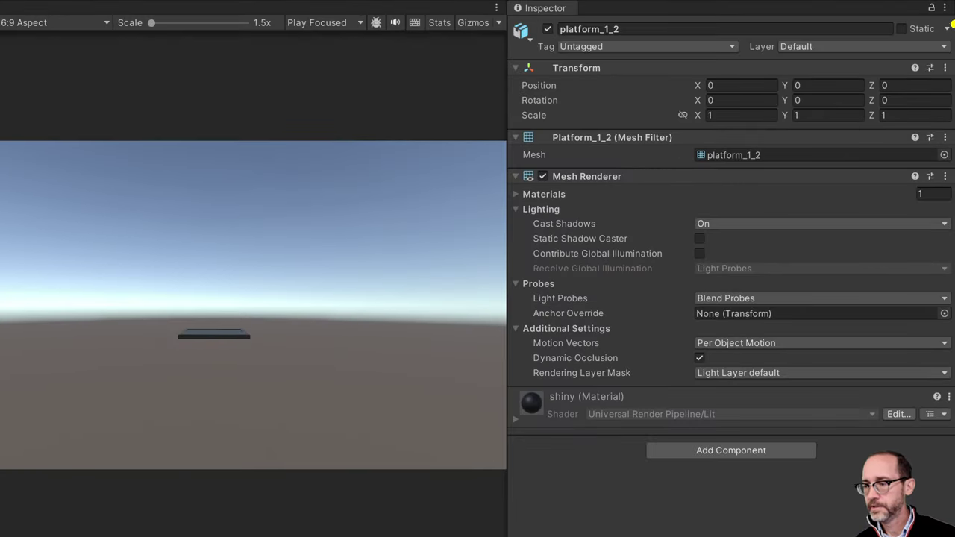
left_click_drag(944, 31, 685, 236)
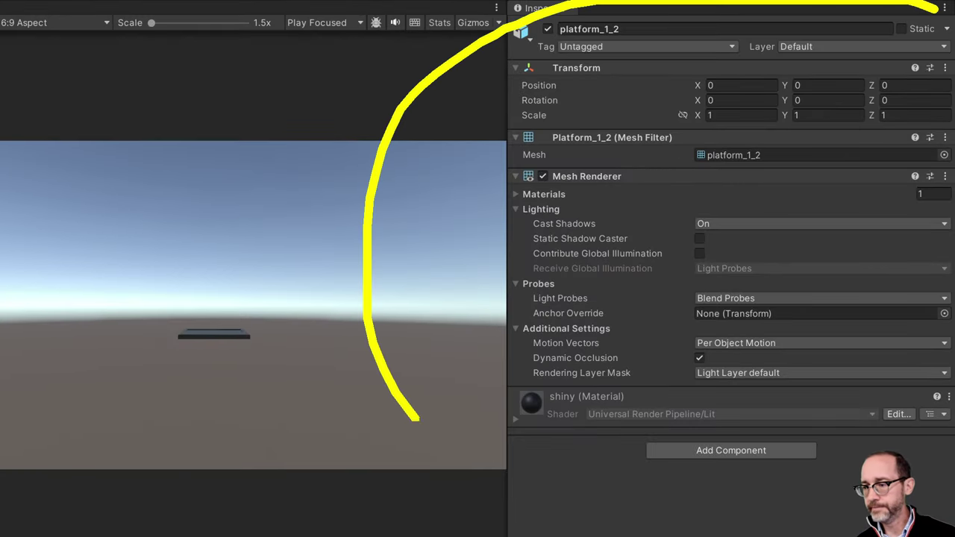
left_click_drag(417, 420, 690, 37)
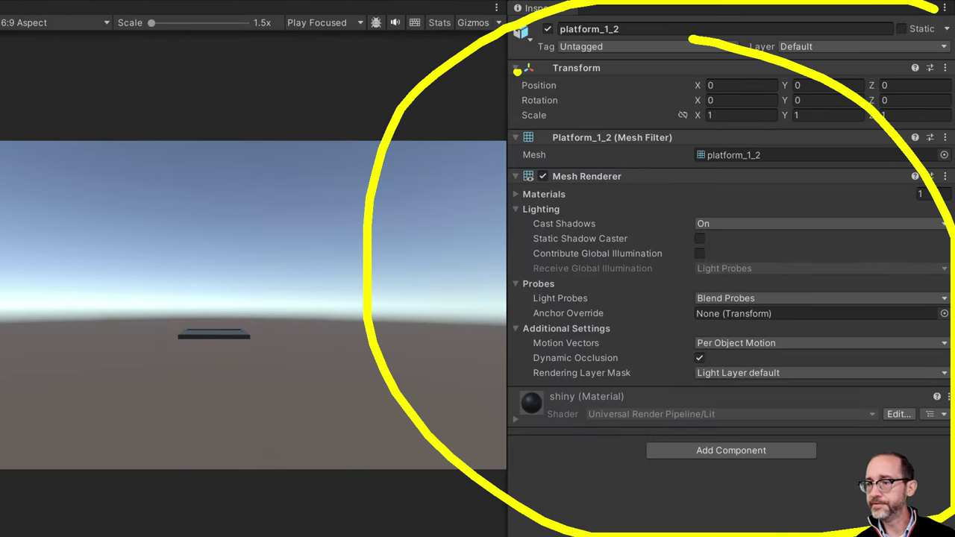
left_click_drag(513, 66, 307, 134, "ctrl+shift")
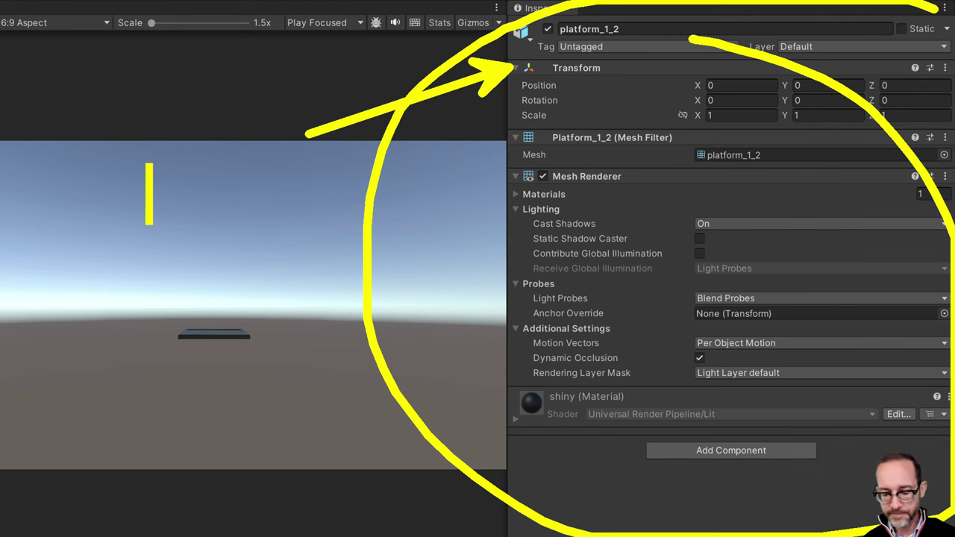
type("mesh filter")
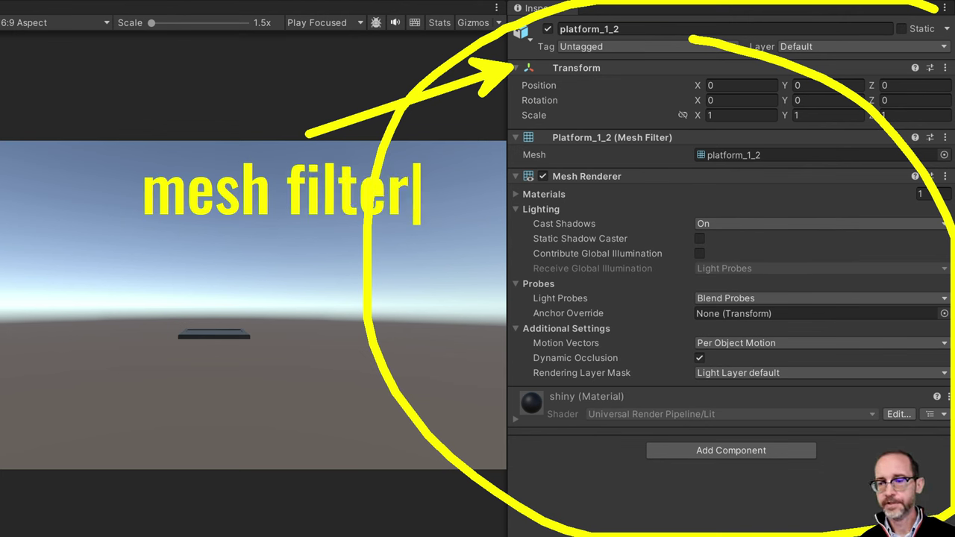
type(" - ")
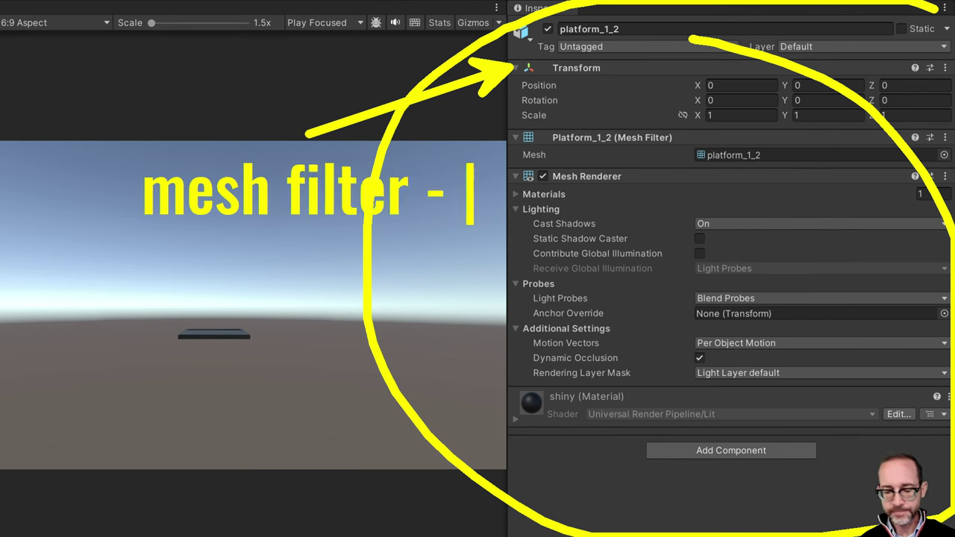
type("mesh data")
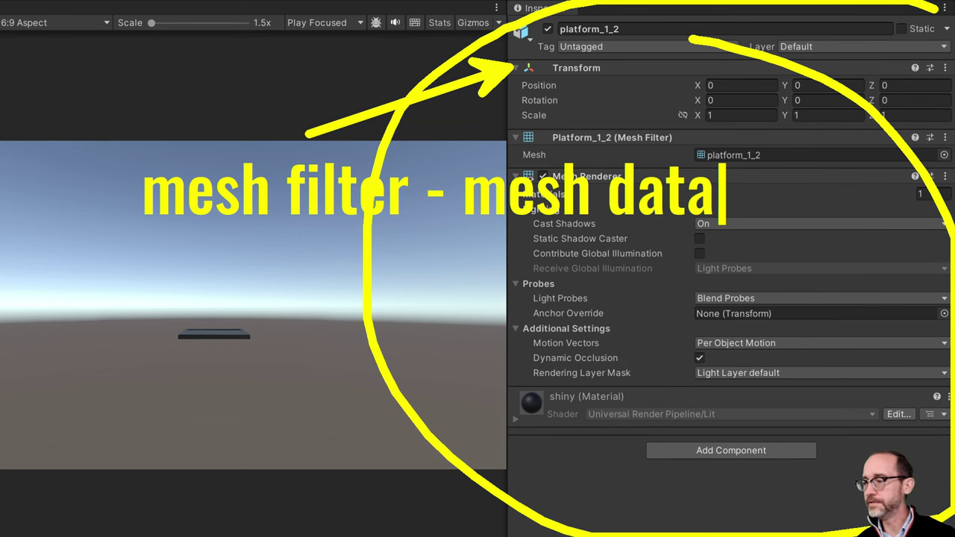
key("Escape")
key("ctrl+1")
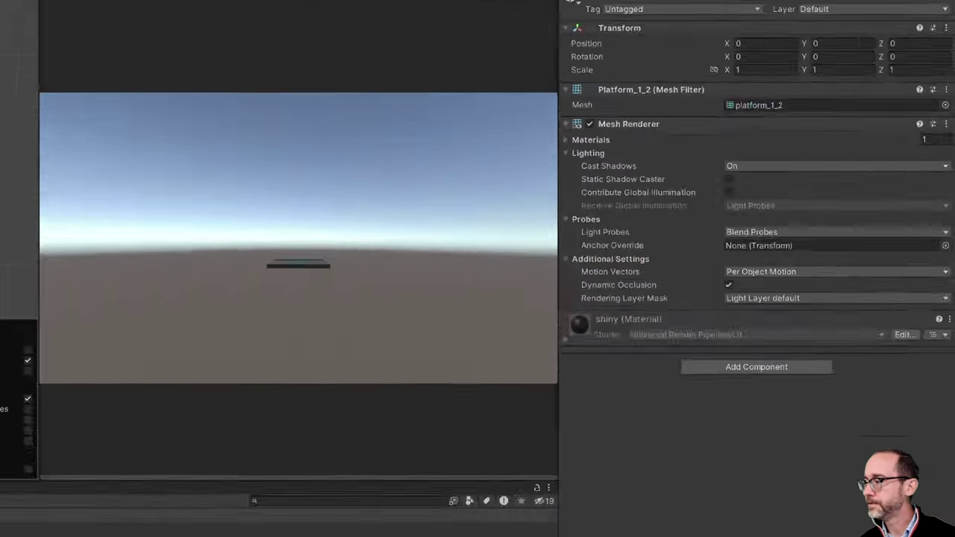
- Examine the meshes that can be assigned to the Mesh Filter of platform_1_2, and leave the assigned mesh as it is
left_click(935, 25)
left_click_drag(874, 6, 802, 4, "ctrl")
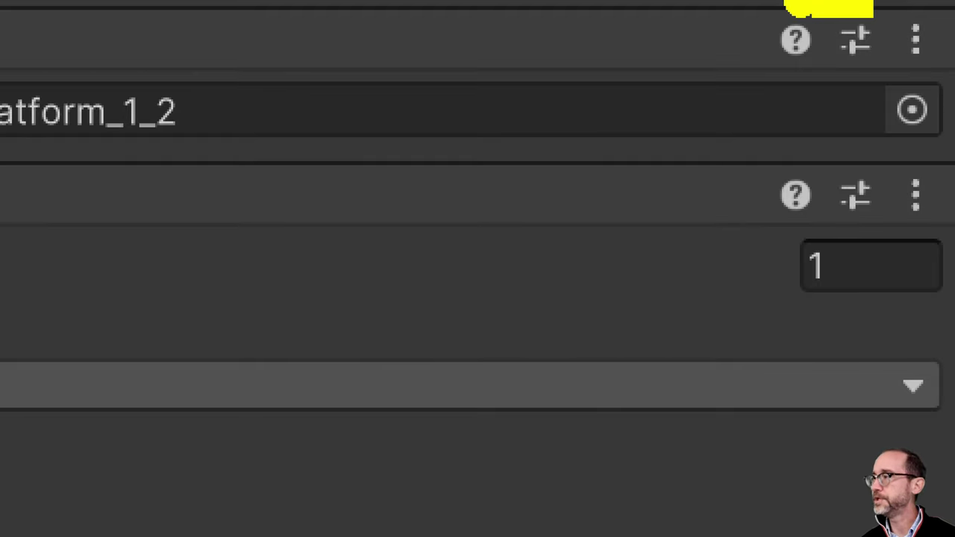
key("Escape")
left_click(948, 105)
key("ctrl+1")
left_click(951, 153)
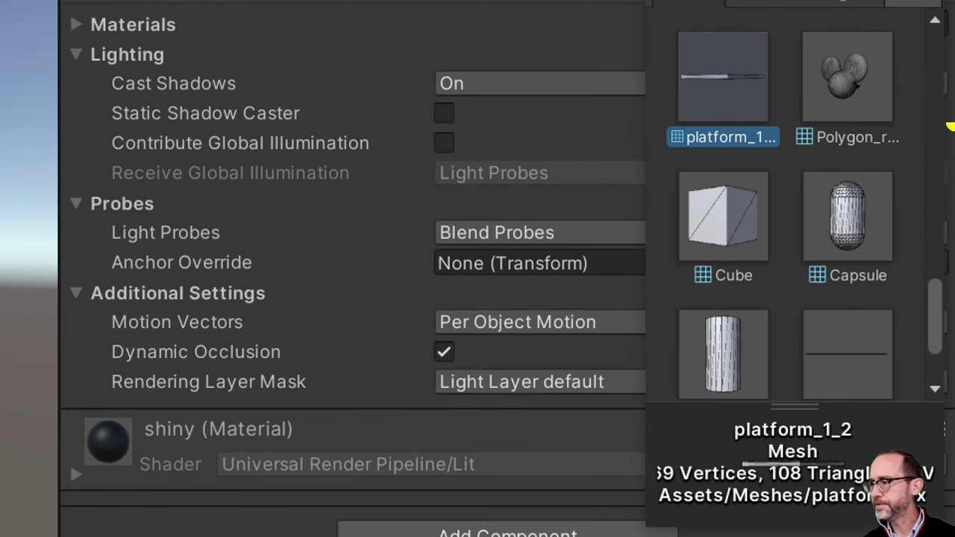
mouse_move(911, 3)
left_mouse_down()
mouse_move(949, 275)
mouse_move(586, 3)
left_mouse_up()
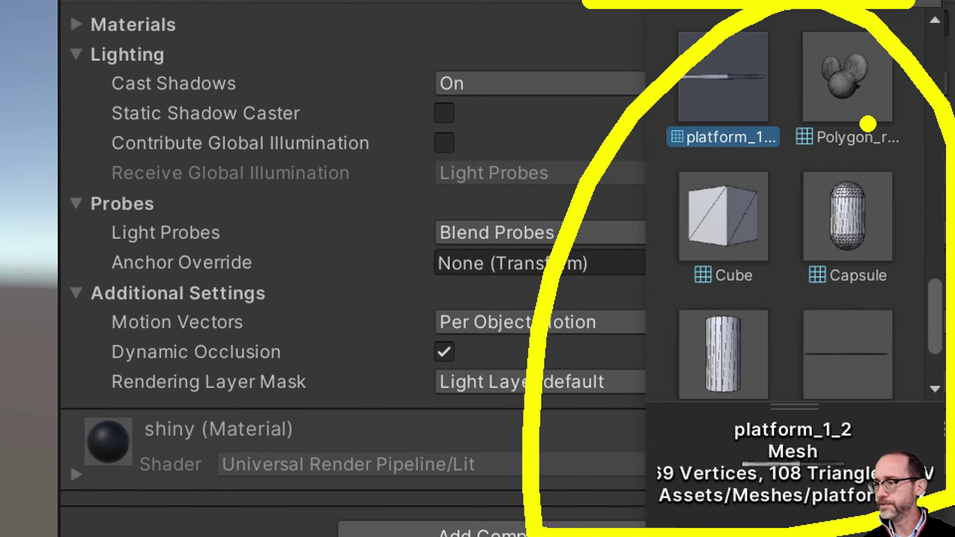
key("Escape")
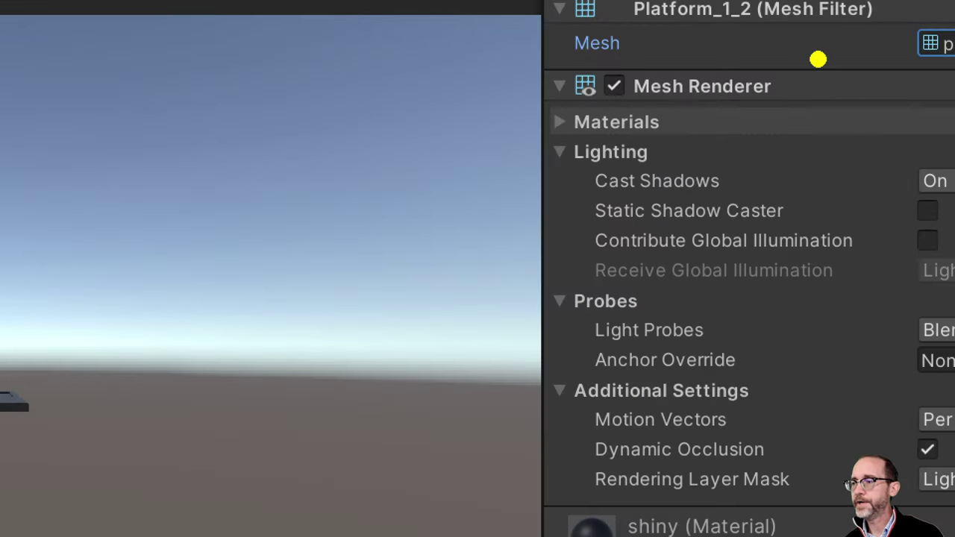
left_click_drag(801, 101, 736, 136)
mouse_move(564, 170)
left_mouse_down()
mouse_move(835, 6)
mouse_move(869, 9)
left_mouse_up()
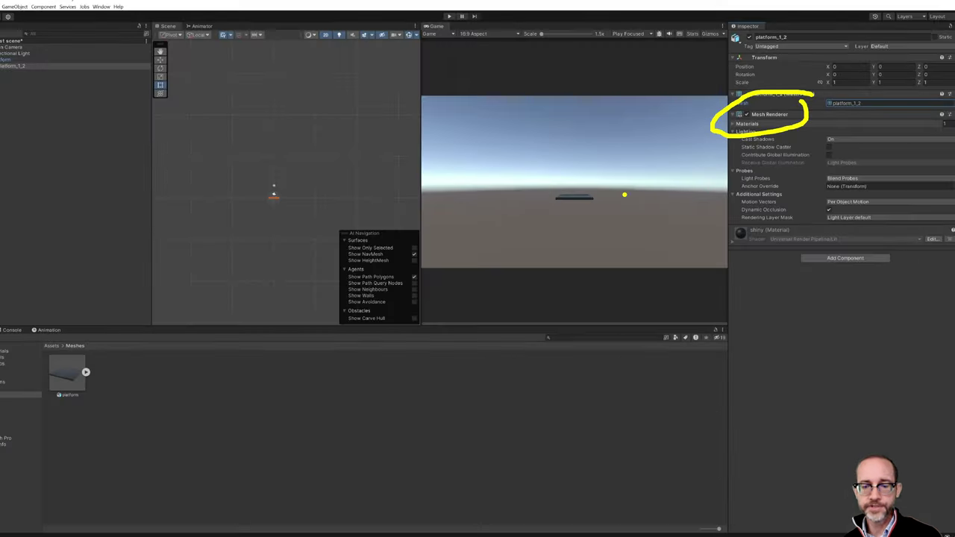
key("e")
left_click_drag(591, 192, 746, 119)
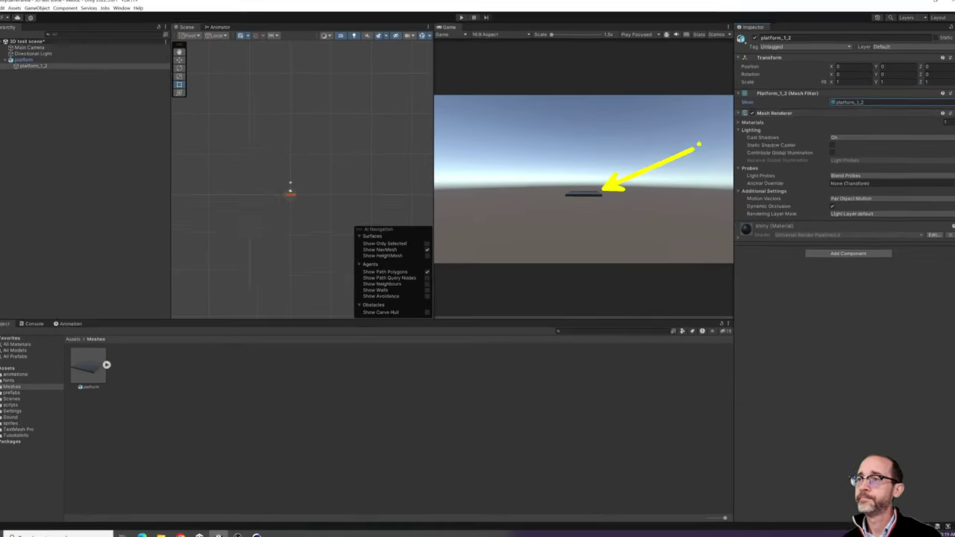
- Toggle the Mesh Renderer of platform_1_2 off and on repeatedly, leaving it enabled
left_click(748, 115)
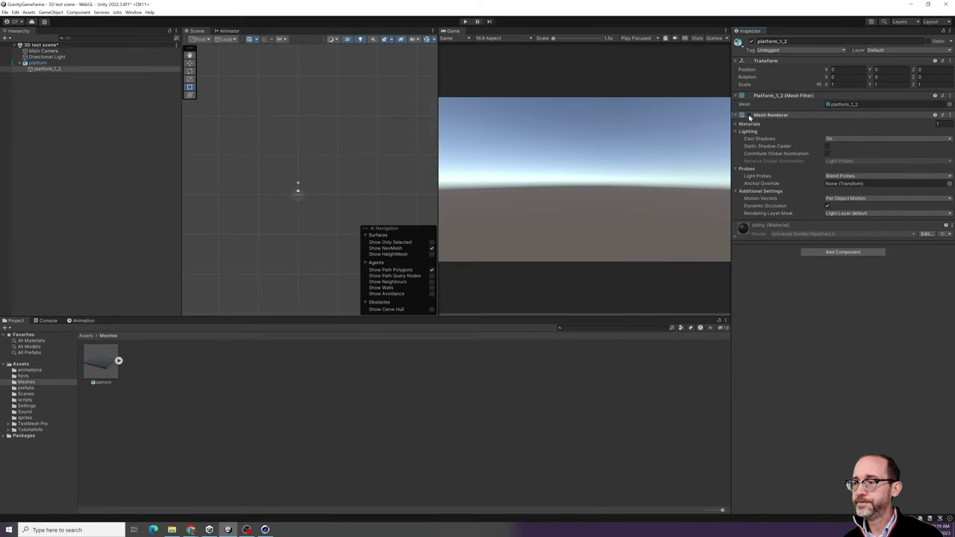
left_click(748, 115)
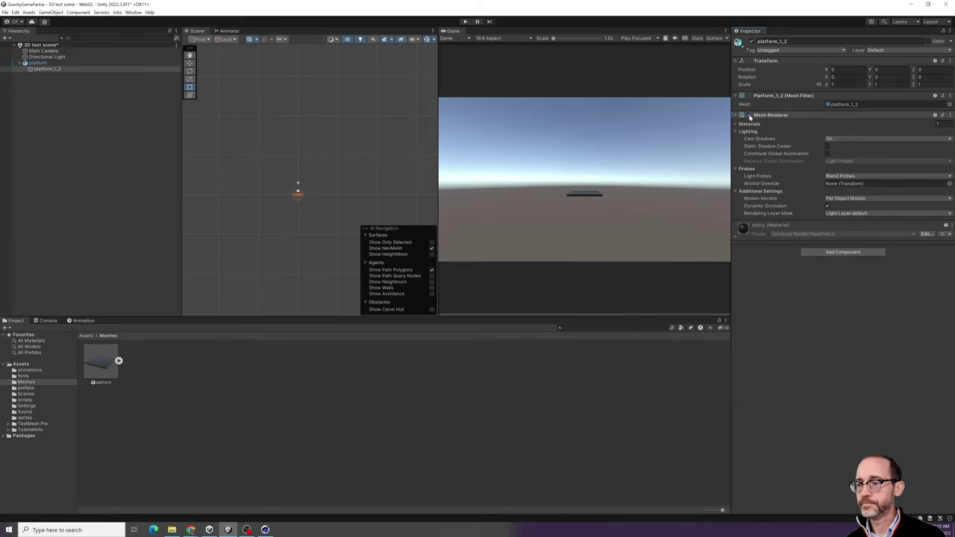
left_click(749, 115)
left_click(749, 115)
left_click(749, 115)
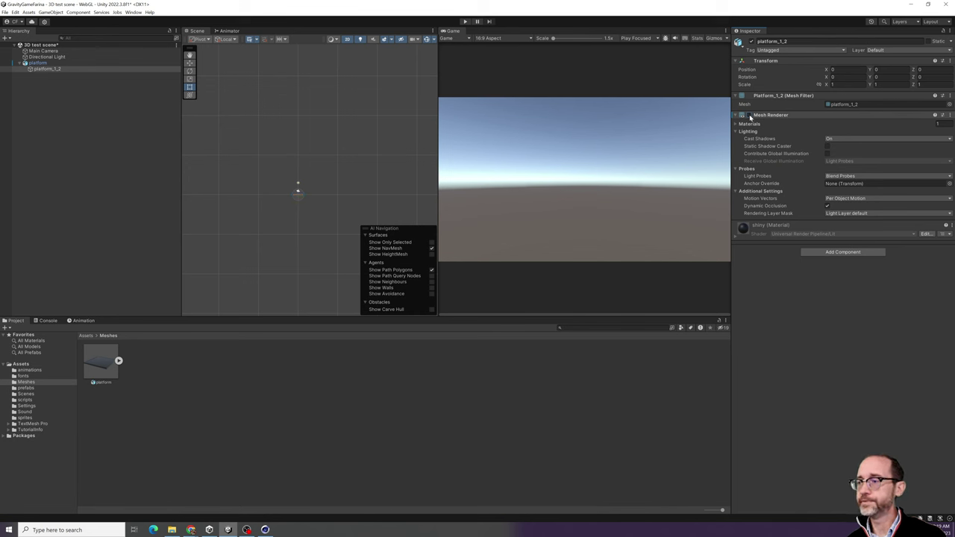
left_click(749, 115)
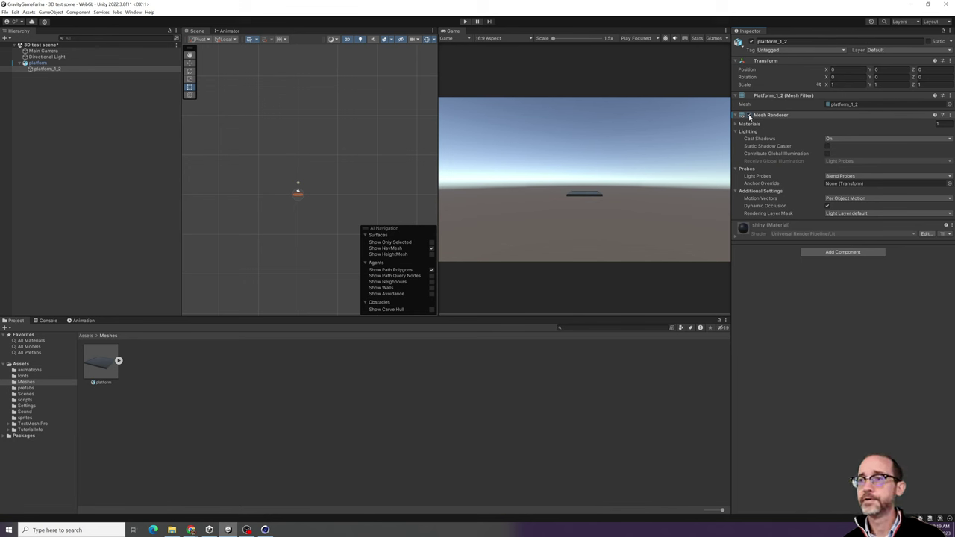
left_click(749, 116)
left_click(749, 116)
left_click(749, 116)
left_click(748, 115)
left_click(749, 116)
left_click(749, 115)
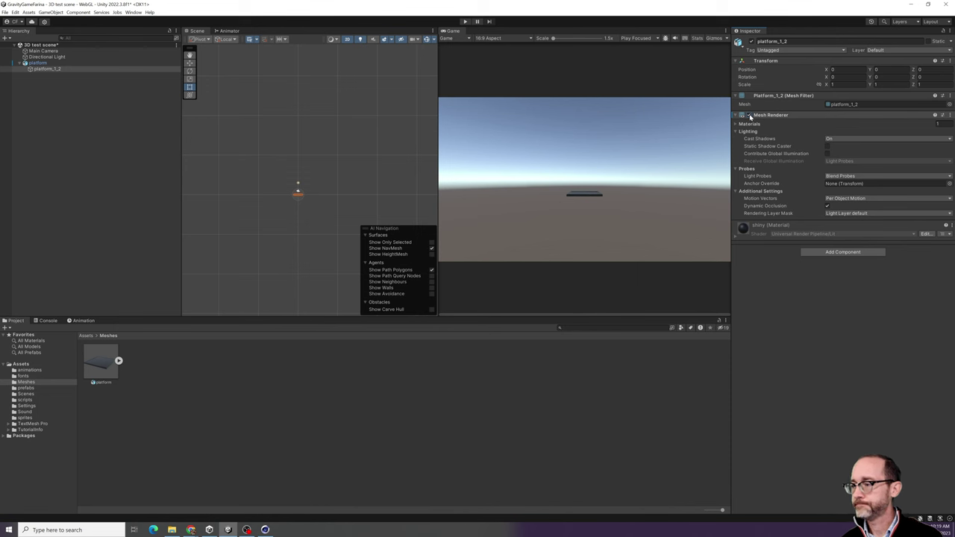
left_click(749, 116)
left_click(749, 115)
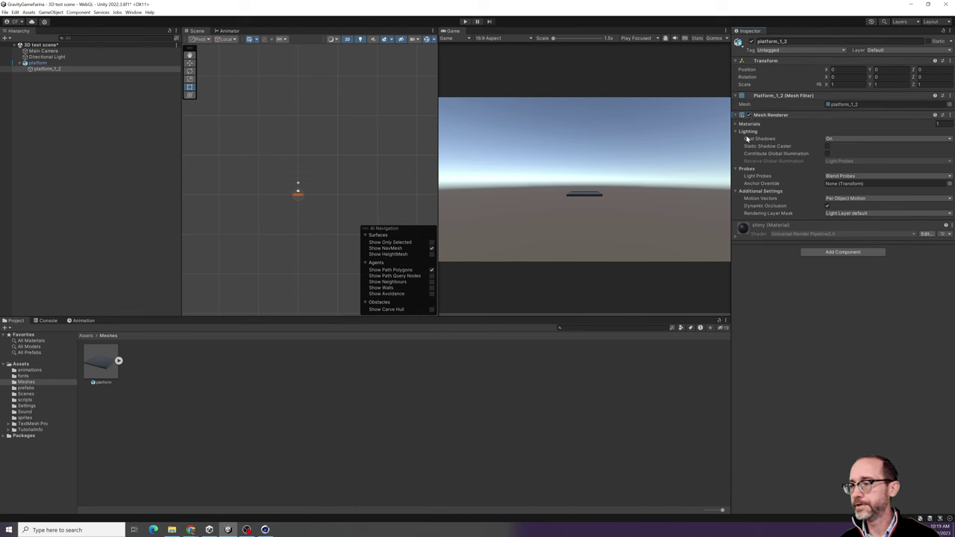
- Expand the Mesh Renderer's materials list and switch the Scene view from 2D to 3D, framed on the platform
left_click(736, 125)
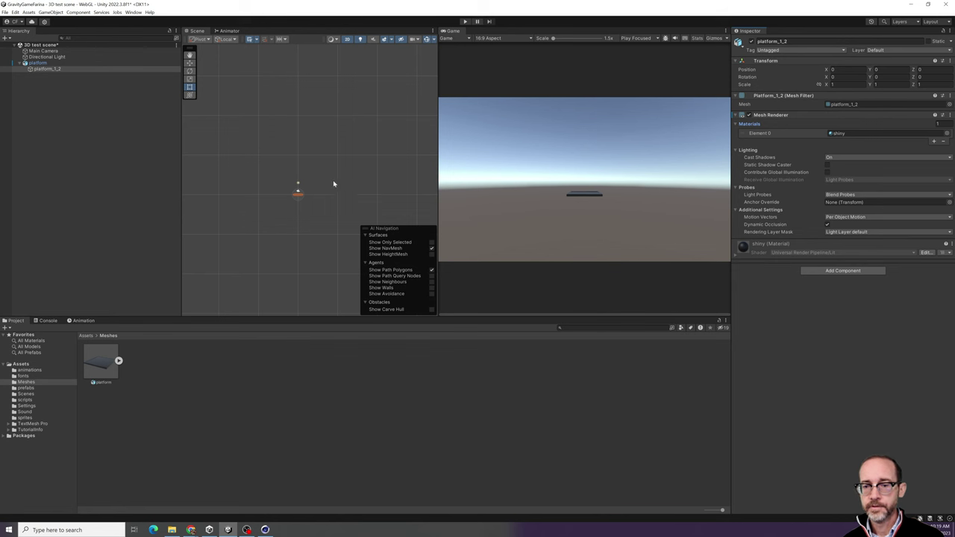
left_click(348, 39)
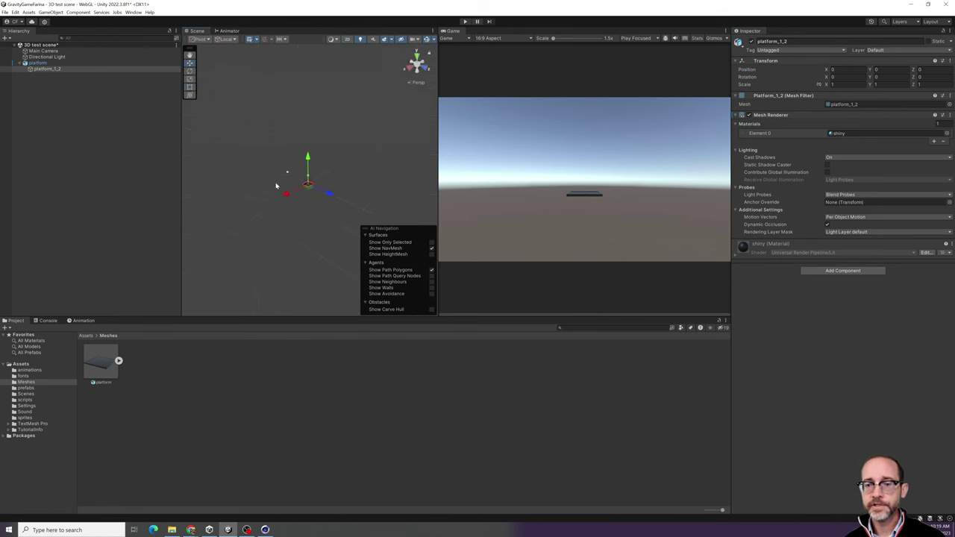
key("f")
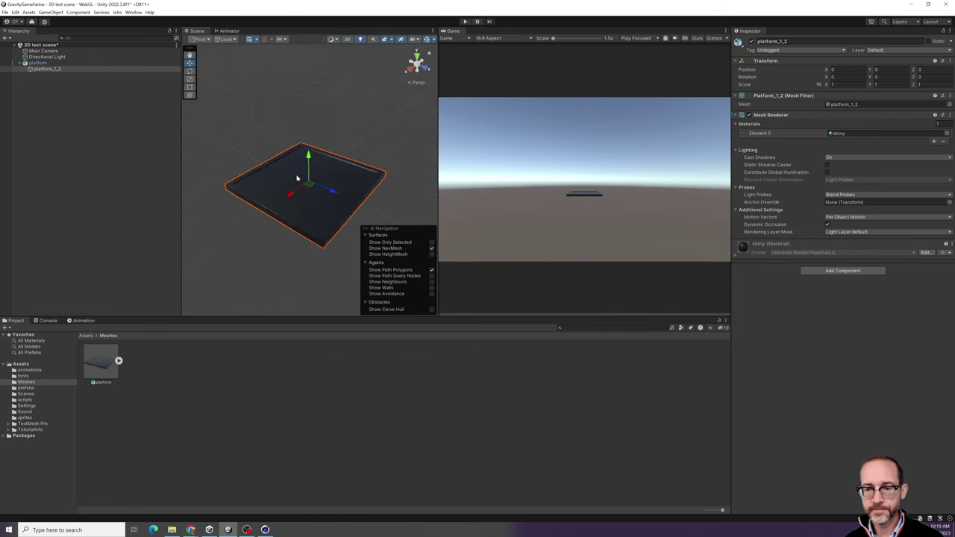
left_click_drag(302, 183, 384, 179, "alt")
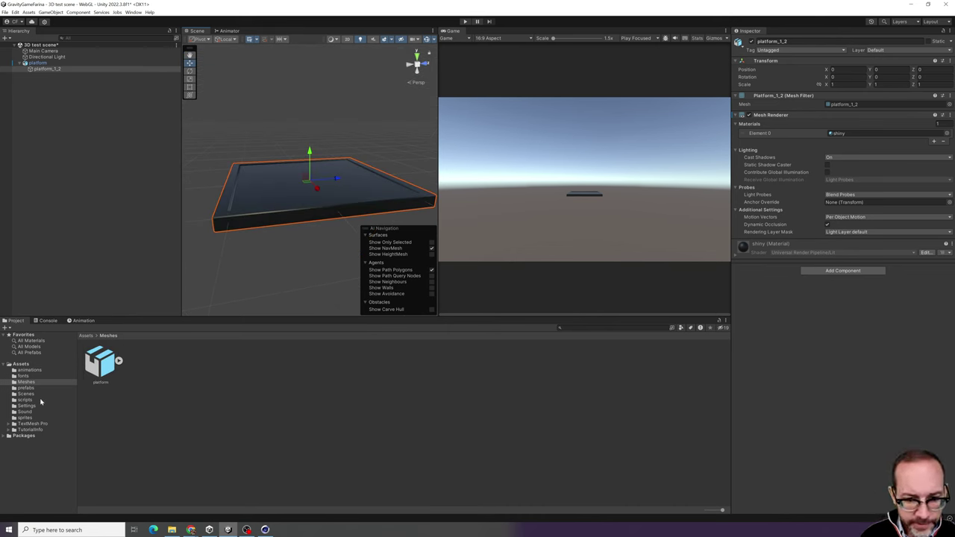
- Create a new folder named Materials in the project's Assets folder
left_click(20, 364)
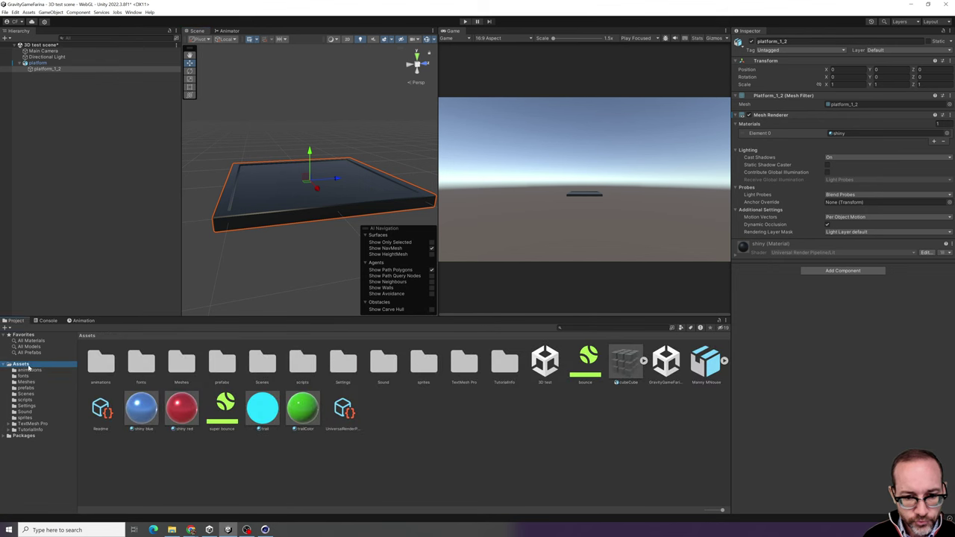
right_click(159, 455)
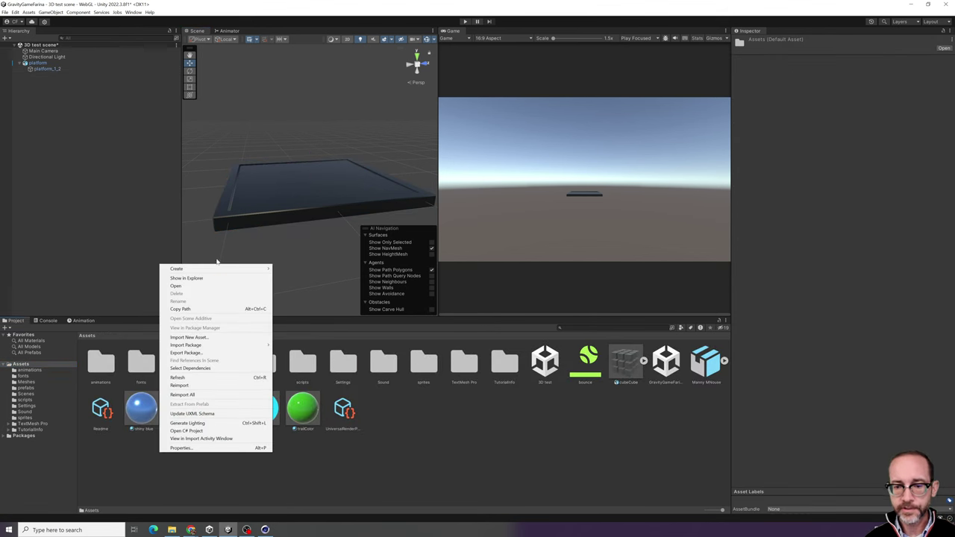
mouse_move(223, 268)
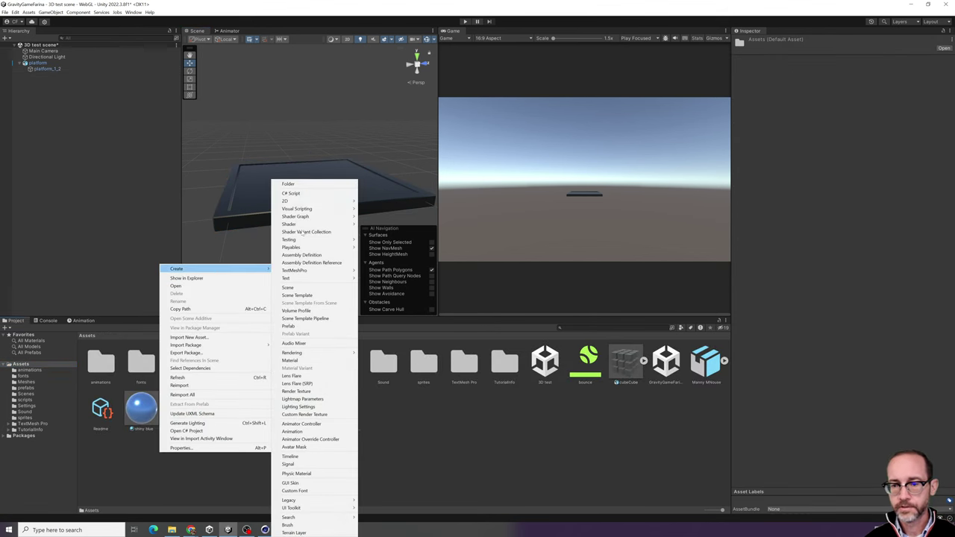
left_click(313, 185)
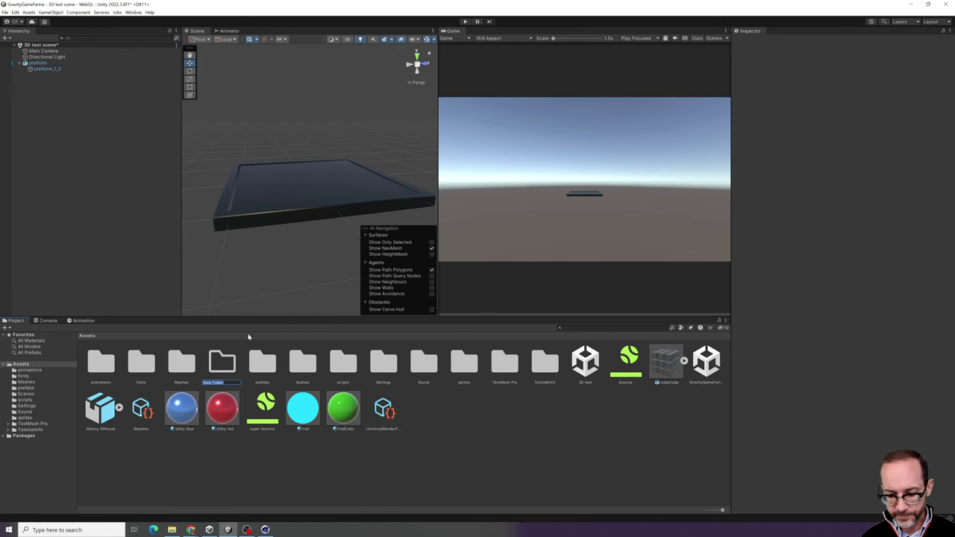
type("Materials")
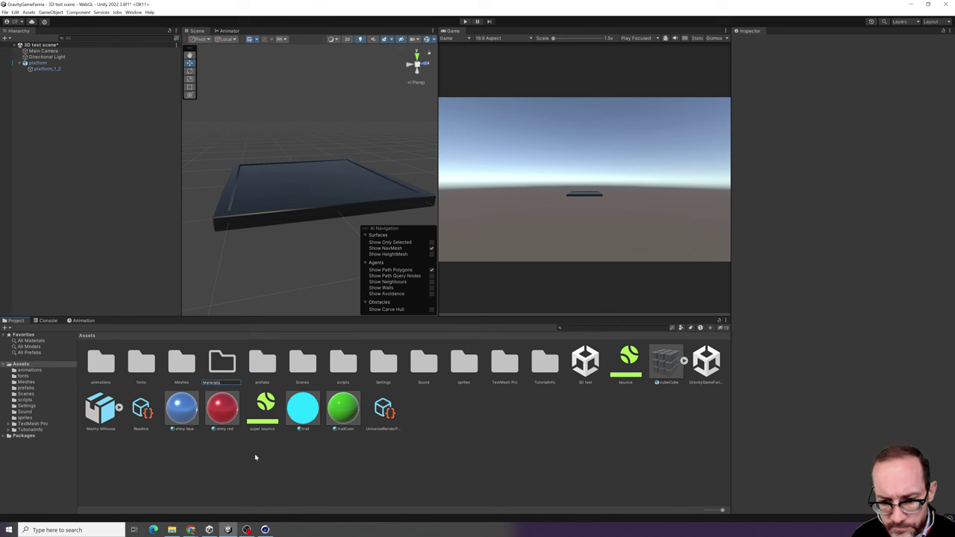
key("Return")
- Move the trail, trailColor, shiny red and shiny blue materials together into the Materials folder
left_click(297, 418)
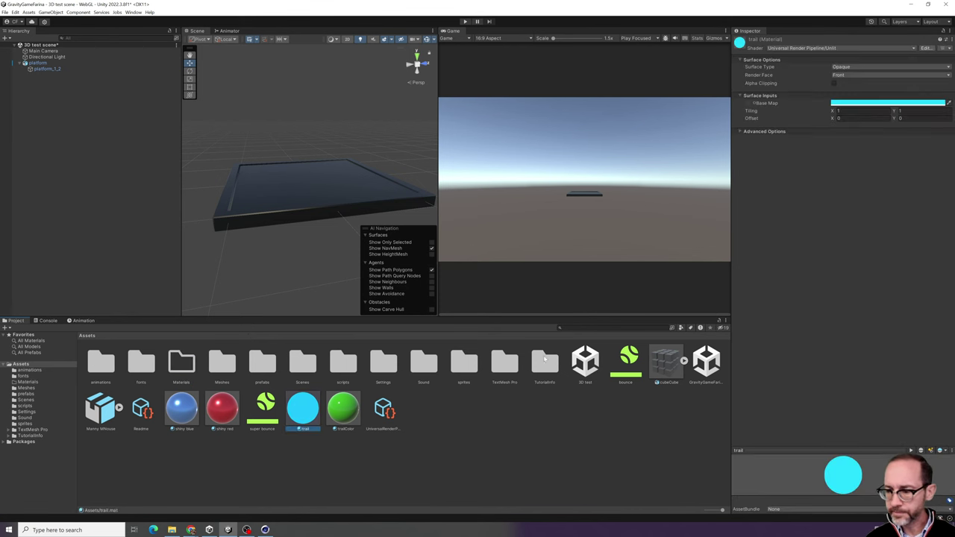
left_click(338, 429)
left_click(302, 410, "ctrl")
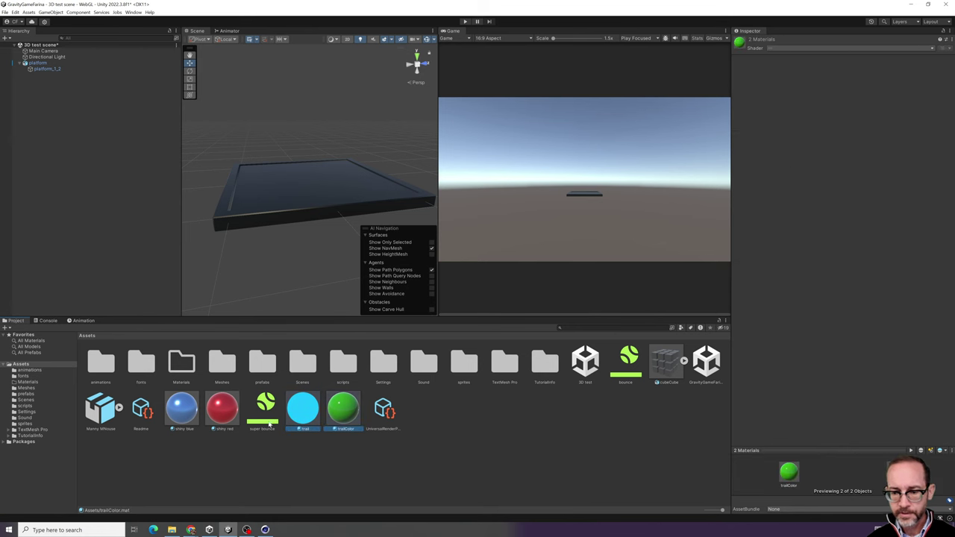
left_click(220, 414, "ctrl")
left_click(179, 410, "ctrl")
left_click_drag(179, 410, 179, 365)
left_click(190, 404)
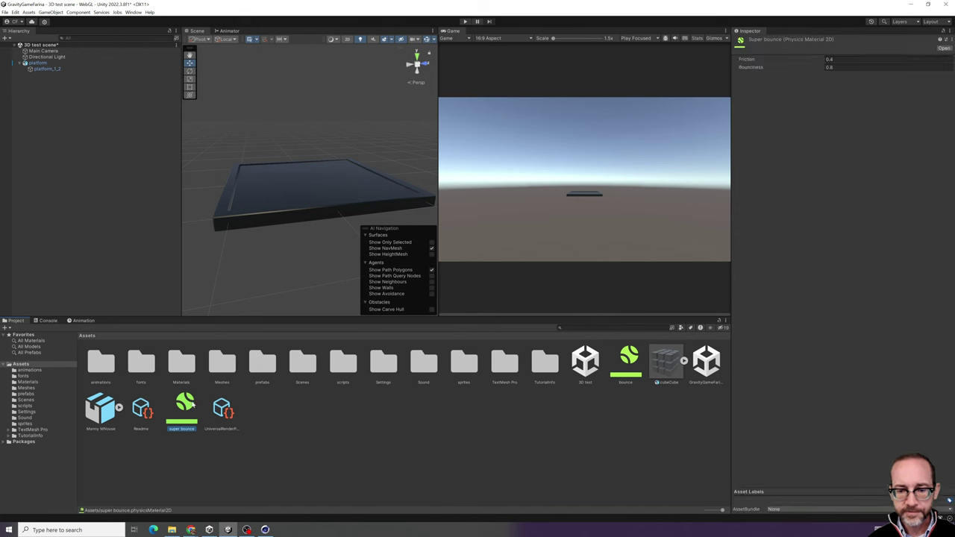
left_click(176, 450)
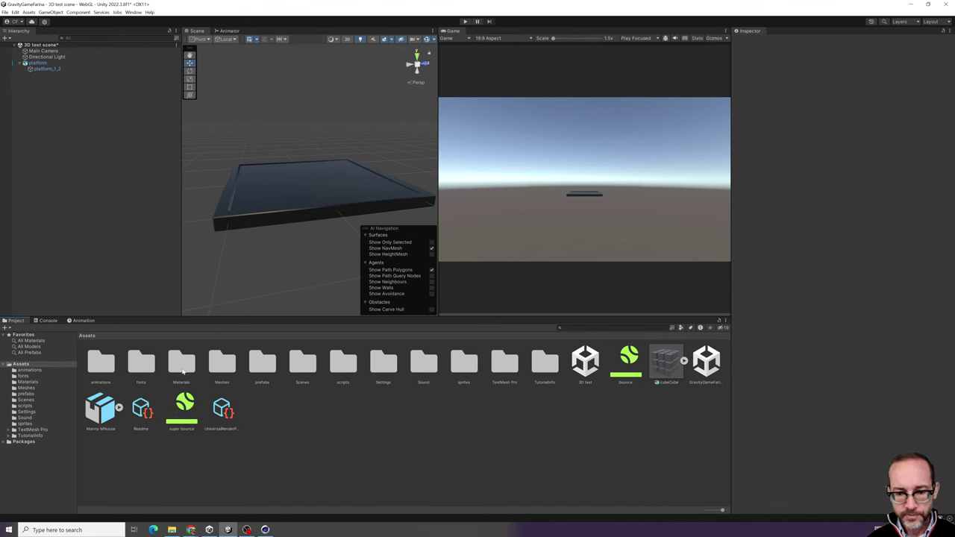
- Open the Materials folder and apply trailColor, shiny red and finally shiny blue to the platform in the Scene view
double_click(184, 365)
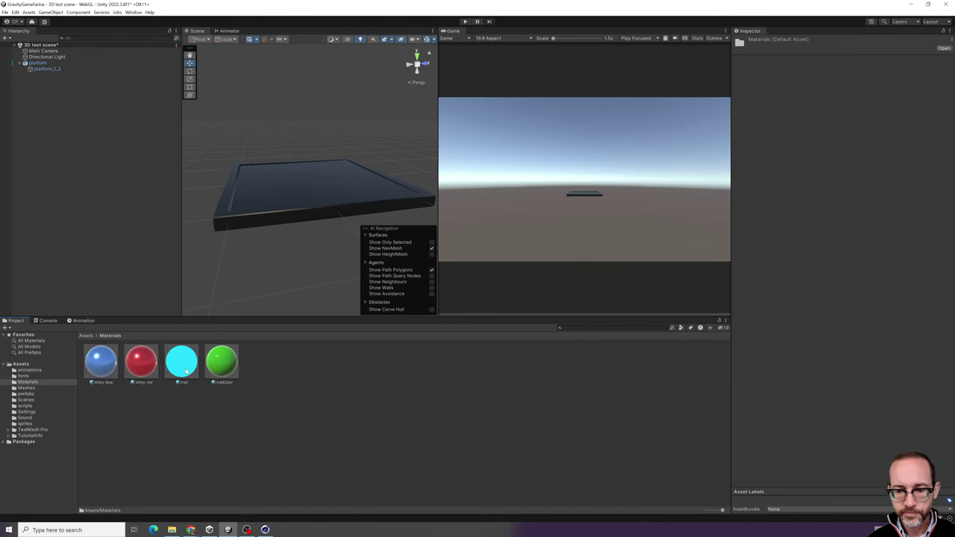
left_click(327, 449)
left_click_drag(211, 376, 262, 226)
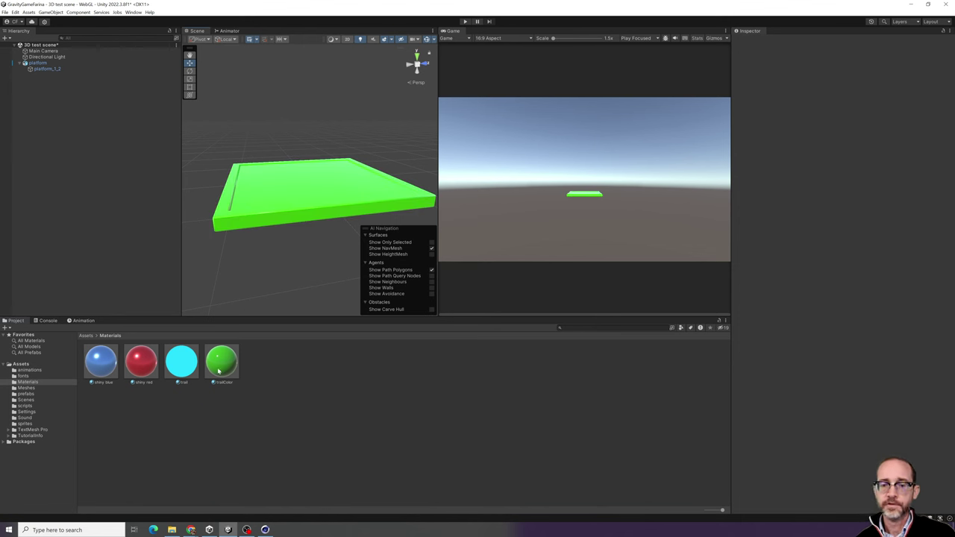
left_click_drag(142, 375, 266, 215)
left_click_drag(104, 373, 266, 215)
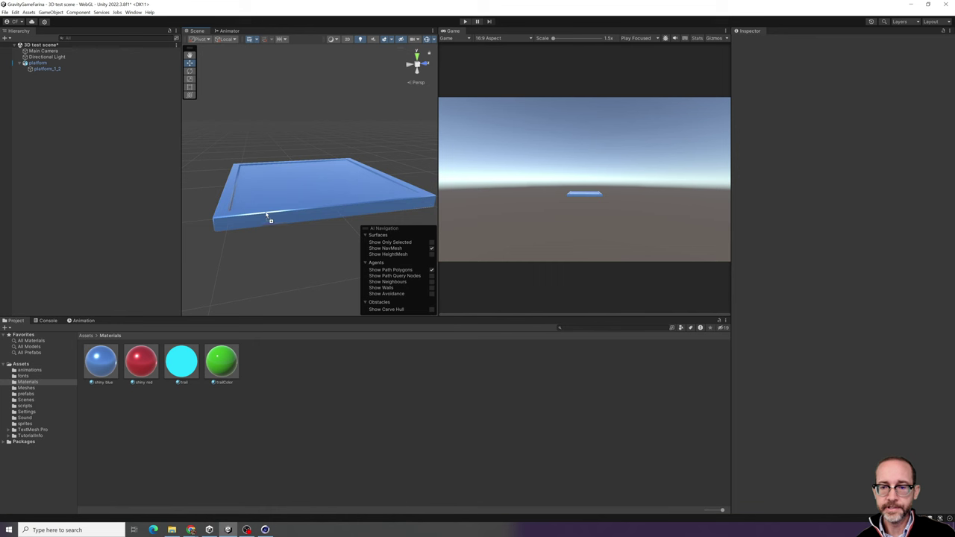
- Try the shiny red and trailColor materials on platform_1_2 by choosing them for Element 0 of its Mesh Renderer
left_click(55, 64)
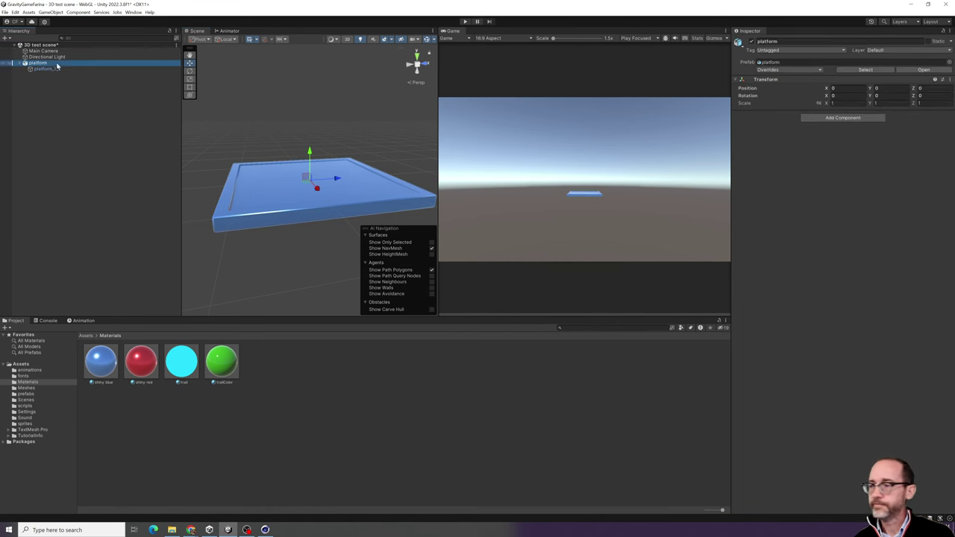
left_click(74, 69)
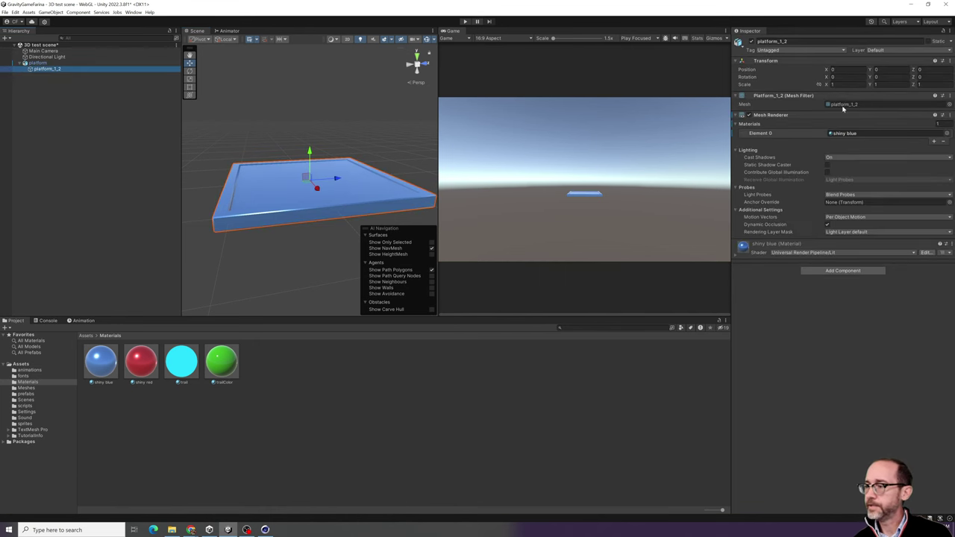
left_click(739, 125)
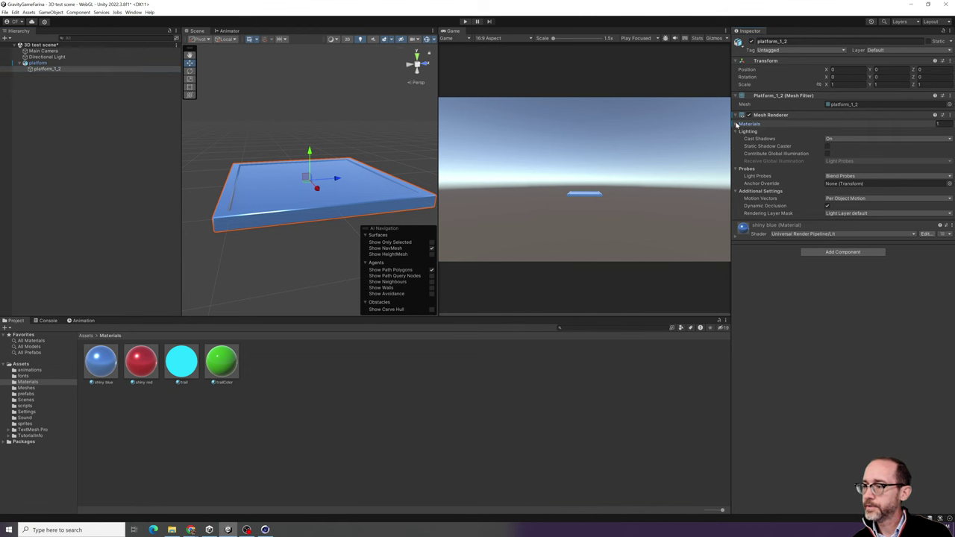
left_click(739, 125)
left_click(945, 132)
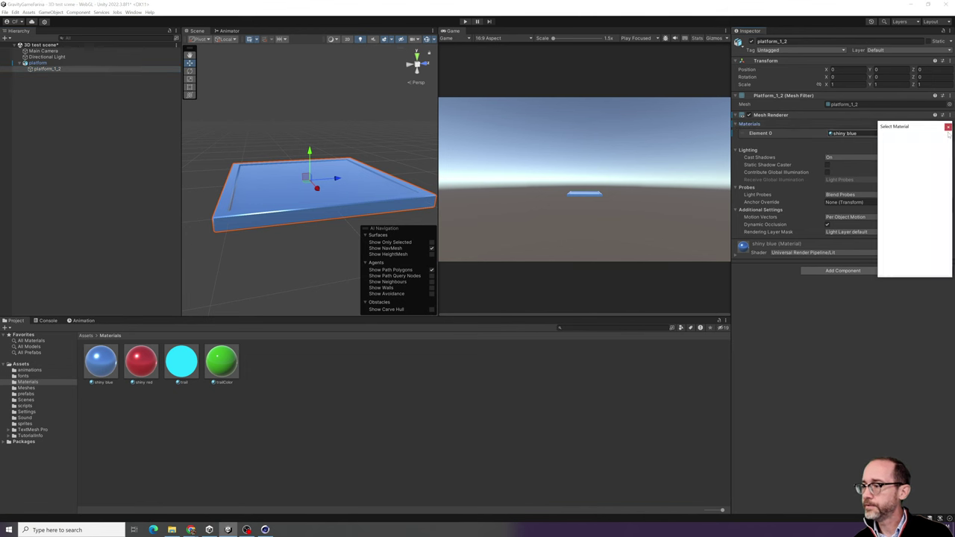
scroll(920, 217, "down", 4)
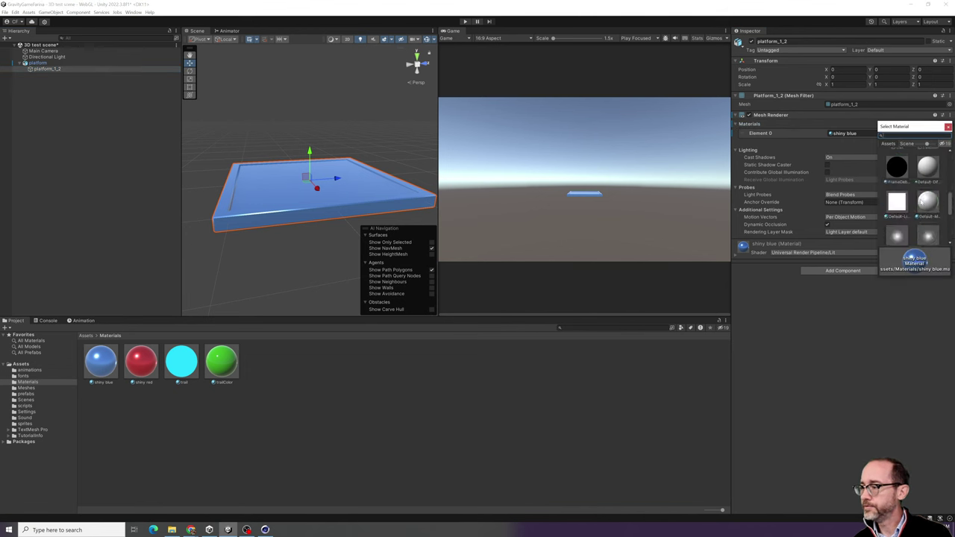
scroll(922, 208, "up", 3)
scroll(902, 220, "up", 3)
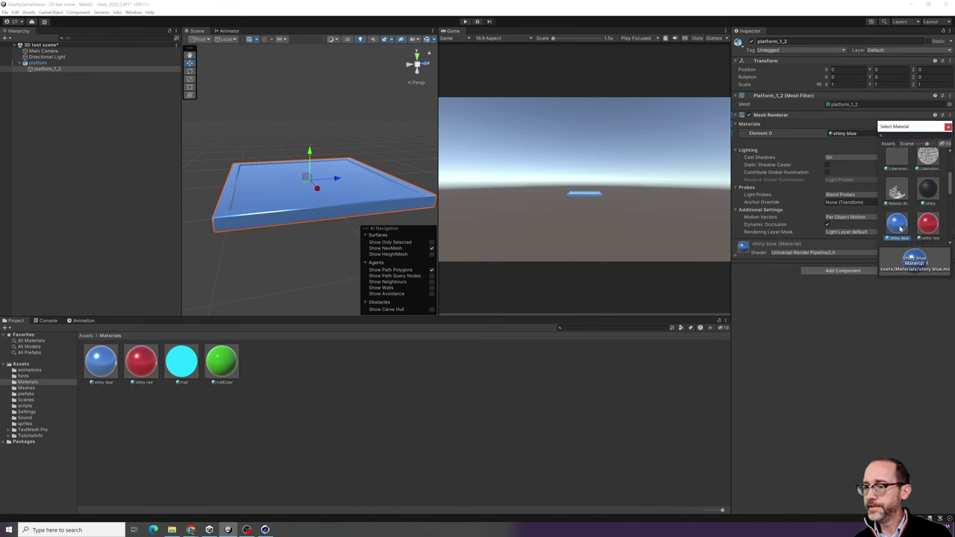
left_click(928, 223)
scroll(931, 218, "down", 2)
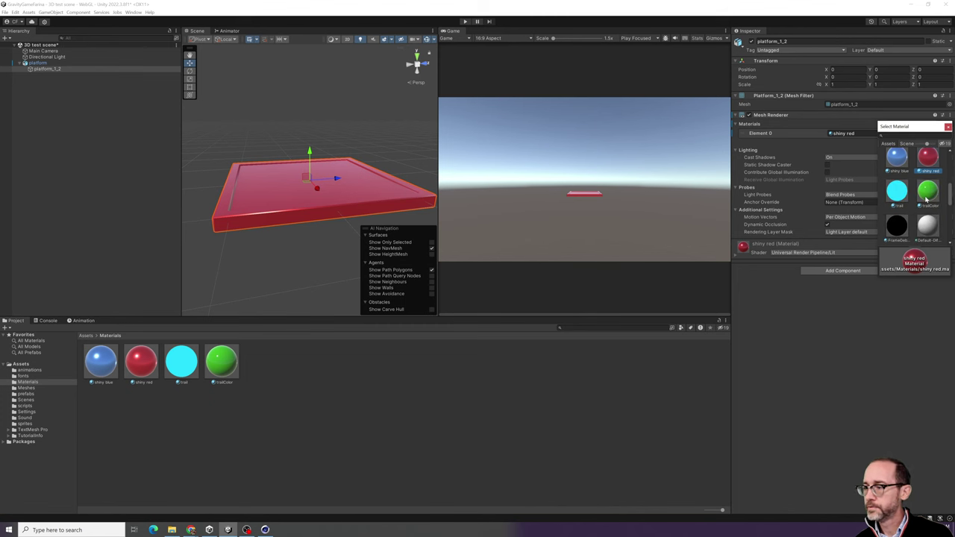
left_click(926, 194)
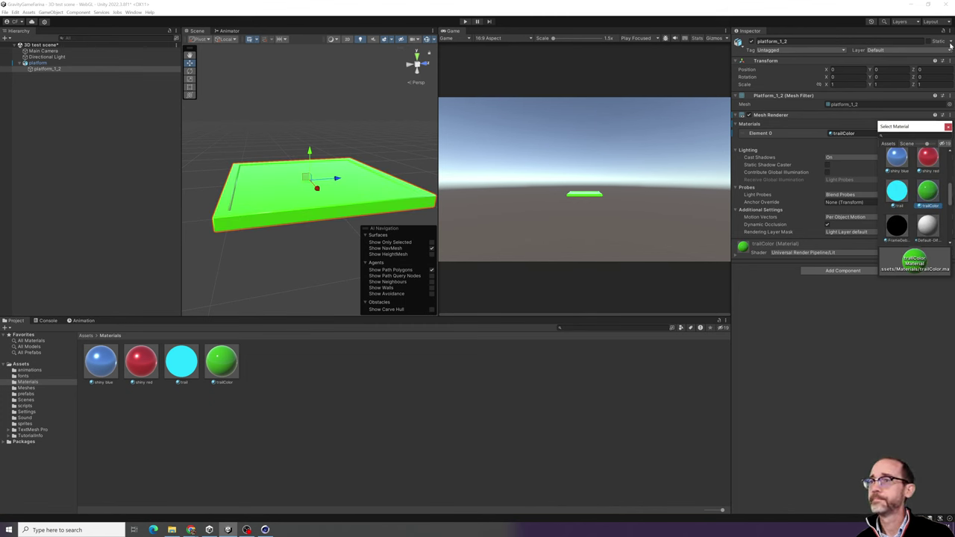
- Cycle Element 0 of platform_1_2 repeatedly through shiny red, trailColor and shiny blue, and leave shiny blue assigned
scroll(927, 199, "down", 5)
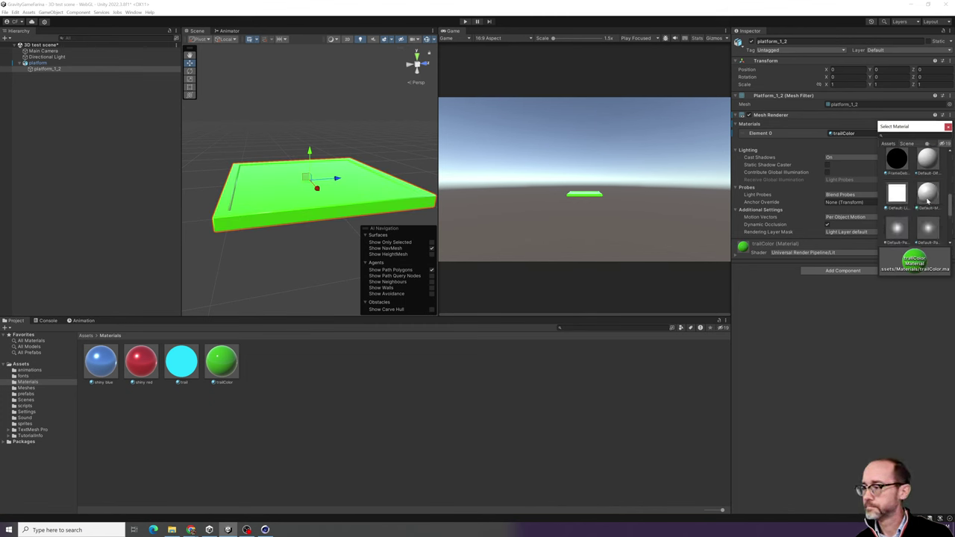
scroll(922, 216, "up", 5)
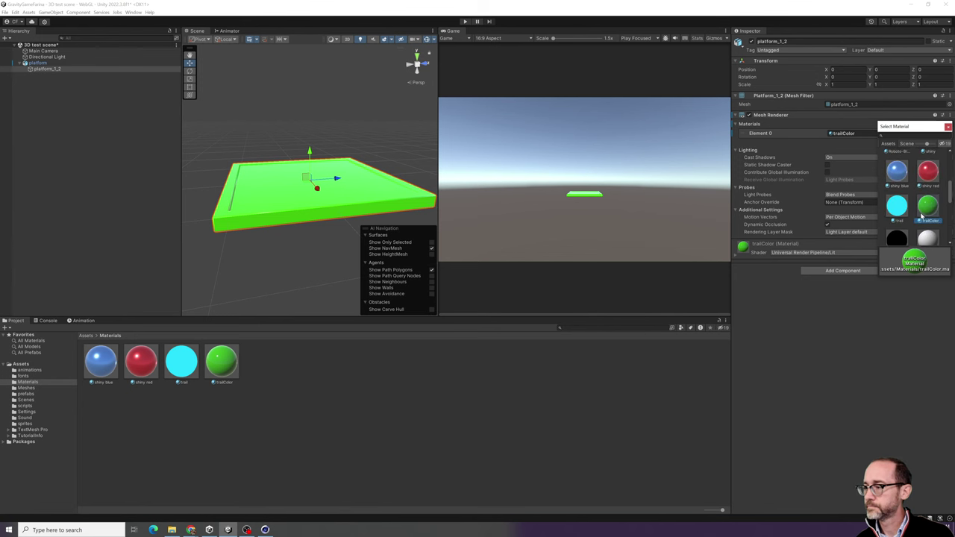
scroll(922, 216, "down", 3)
scroll(922, 217, "up", 2)
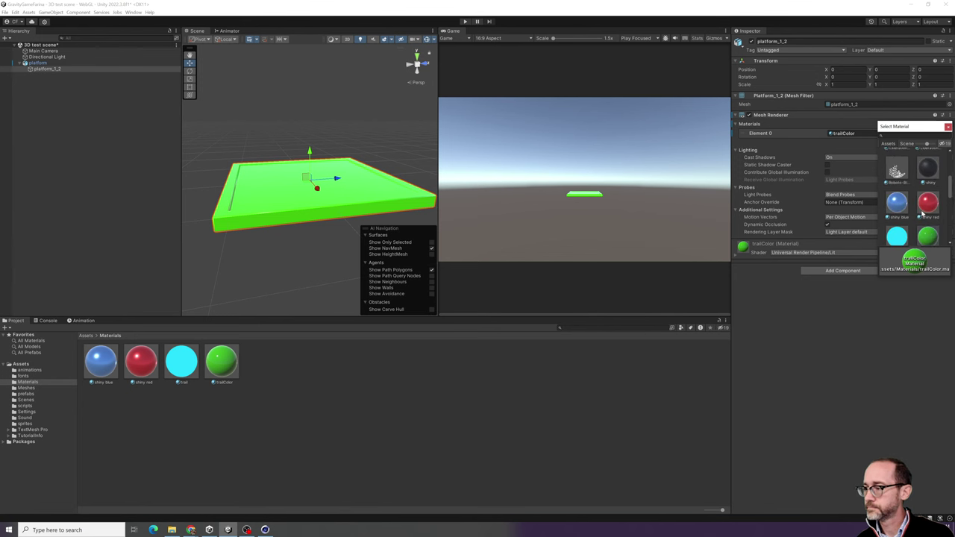
left_click(926, 209)
left_click(928, 236)
left_click(897, 200)
left_click(927, 190)
left_click(927, 224)
left_click(897, 193)
left_click(927, 191)
left_click(928, 223)
left_click(896, 190)
left_click(927, 190)
left_click(927, 223)
left_click(928, 191)
left_click(899, 190)
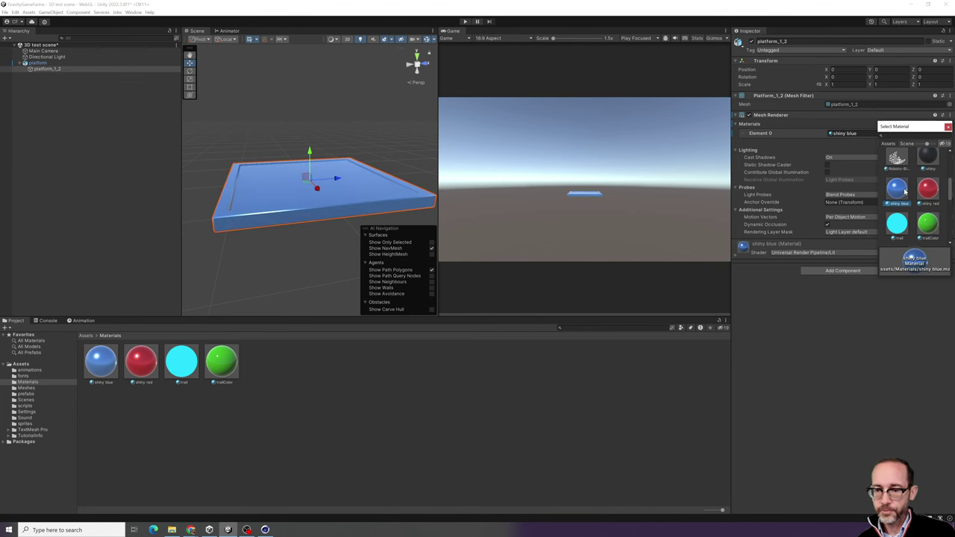
left_click(947, 126)
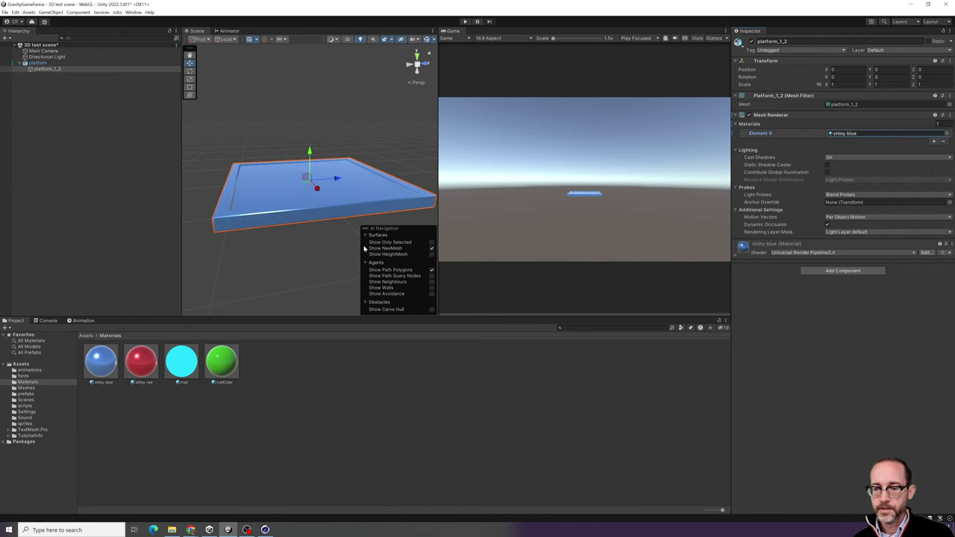
- Examine the shiny blue material's surface settings, first on platform_1_2 and then on the material asset itself
left_click(736, 254)
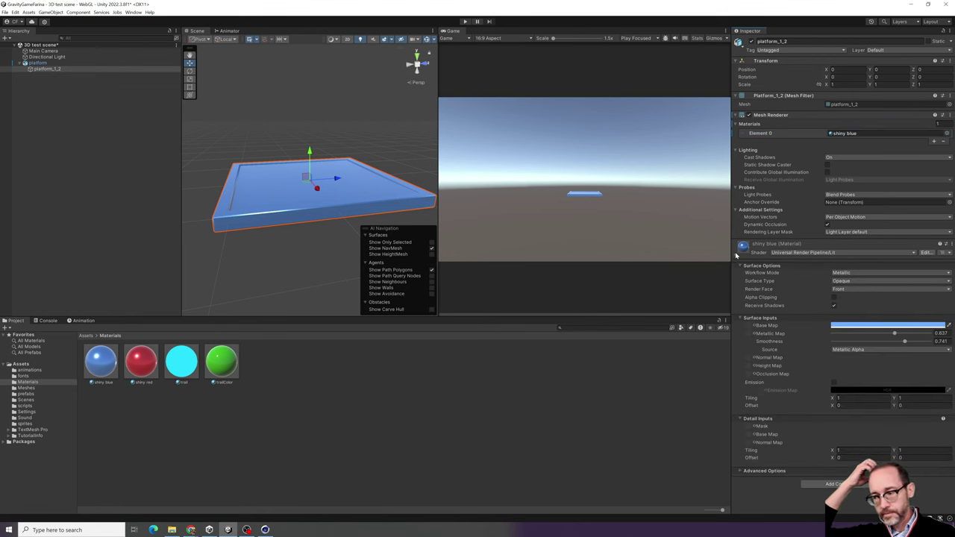
left_click(167, 414)
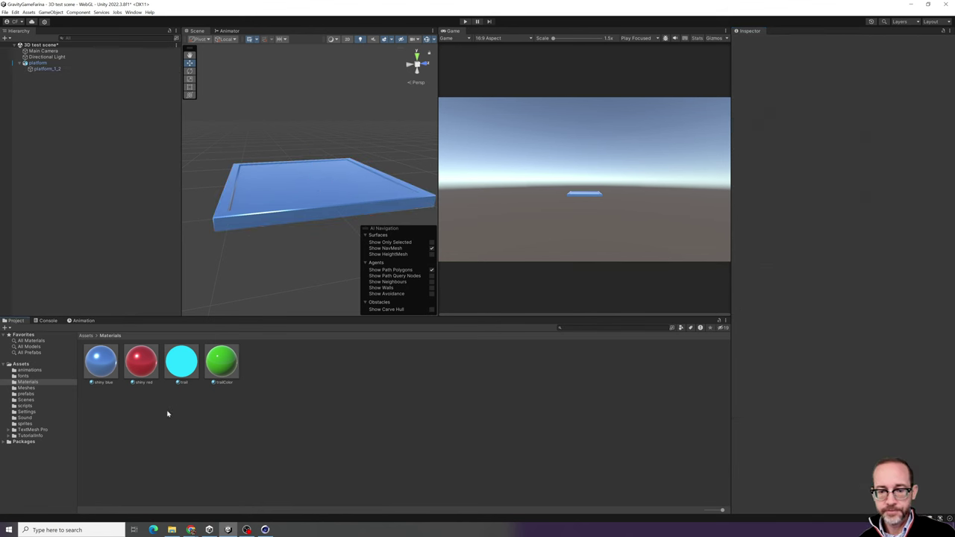
left_click(87, 364)
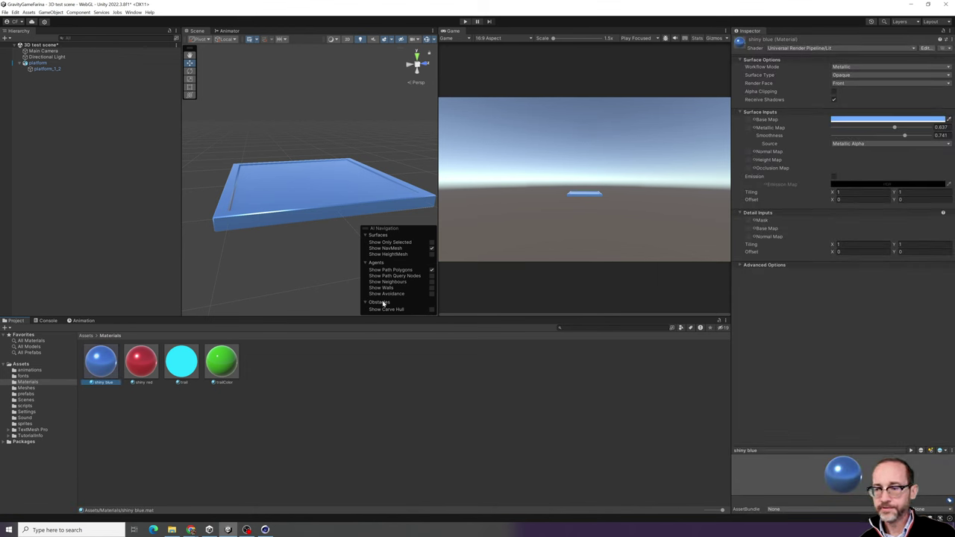
- Duplicate the platform object and raise the copy above the original to a Y position of about 0.64
left_click(37, 63)
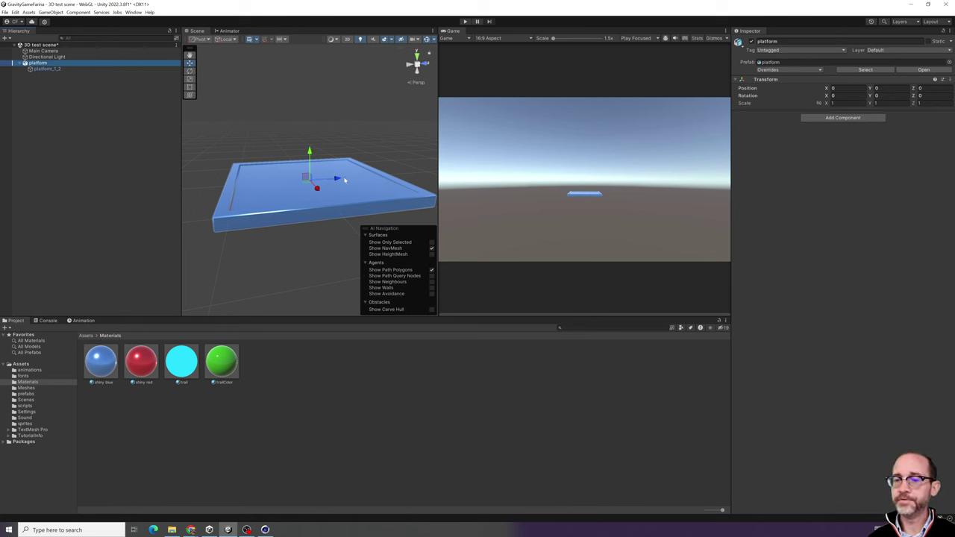
left_click(332, 180)
left_click(41, 63)
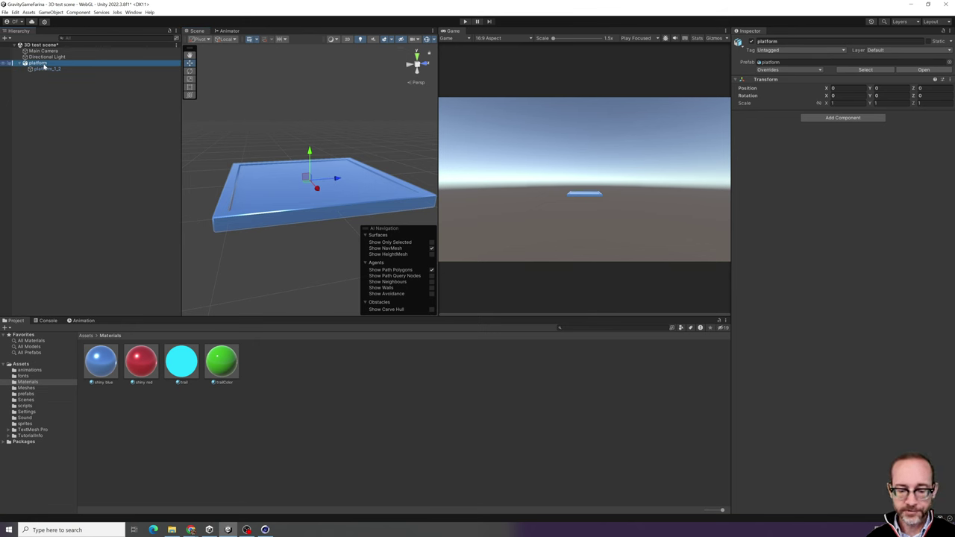
key("ctrl+d")
left_click_drag(313, 163, 313, 113)
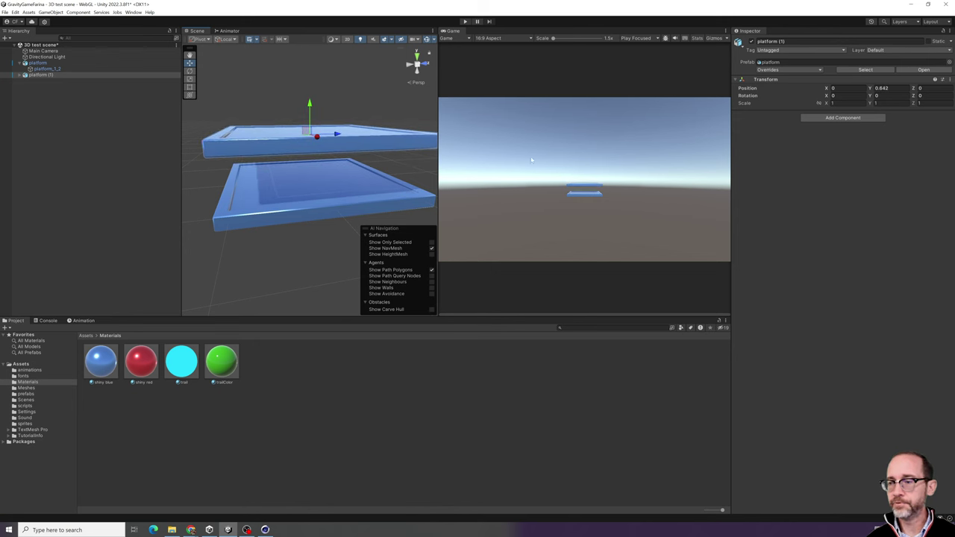
left_click_drag(314, 153, 334, 173, "alt")
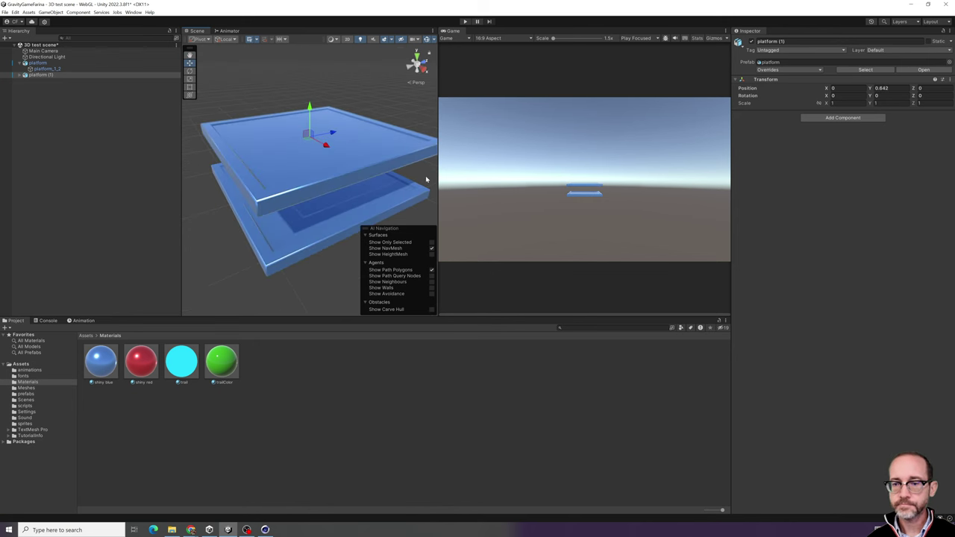
left_click(112, 119)
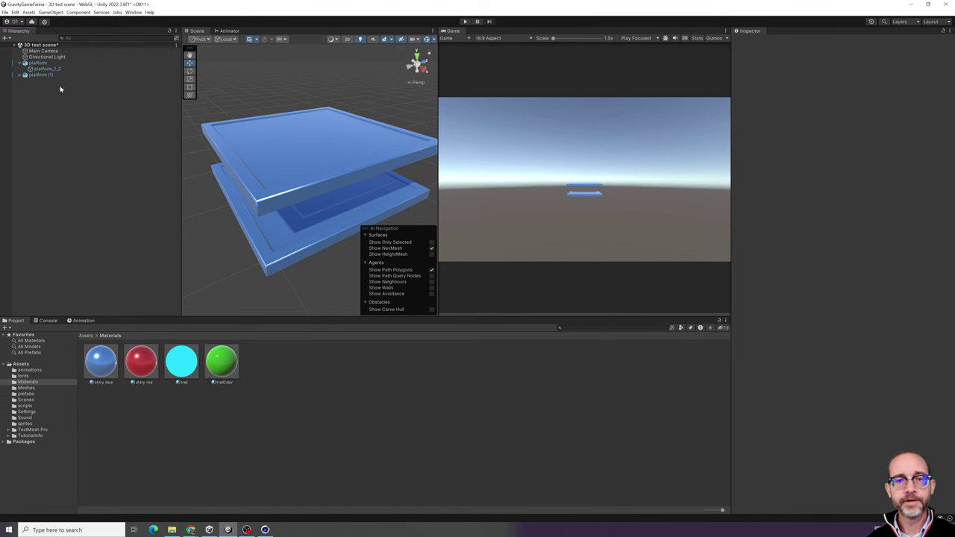
- Select the Main Camera in the scene and switch to the AVC 200 Miro board in Chrome
left_click(50, 51)
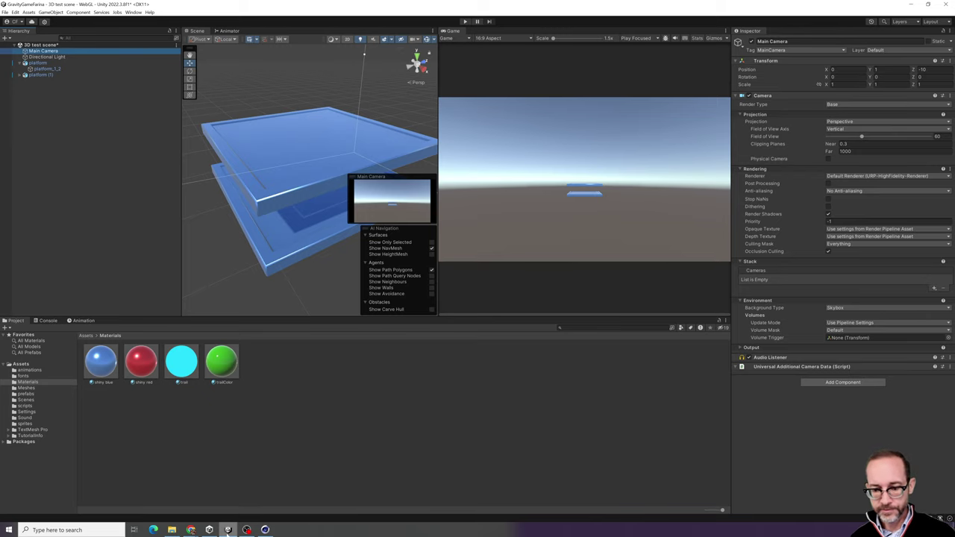
mouse_move(191, 529)
left_click(191, 498)
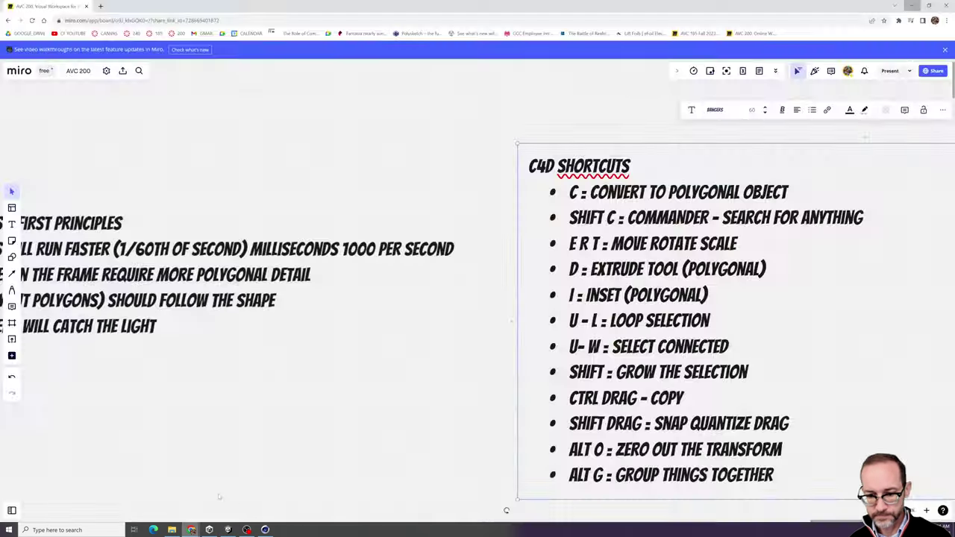
- Add a "Unity Shortcuts" text heading to the AVC 200 board in the empty space above the Prefab and UI User Interface notes
scroll(502, 277, "down", 6)
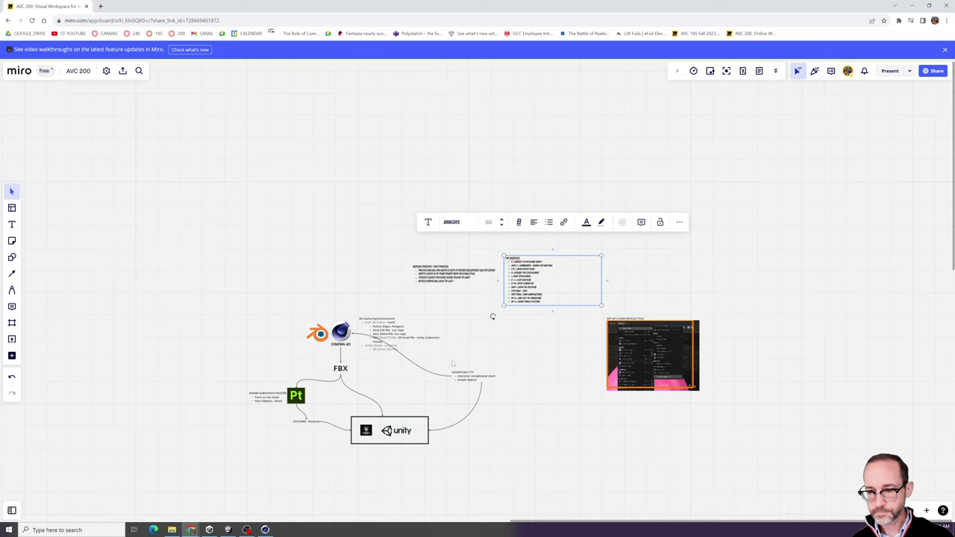
middle_click_drag(423, 365, 626, 149)
middle_click_drag(335, 219, 733, 249)
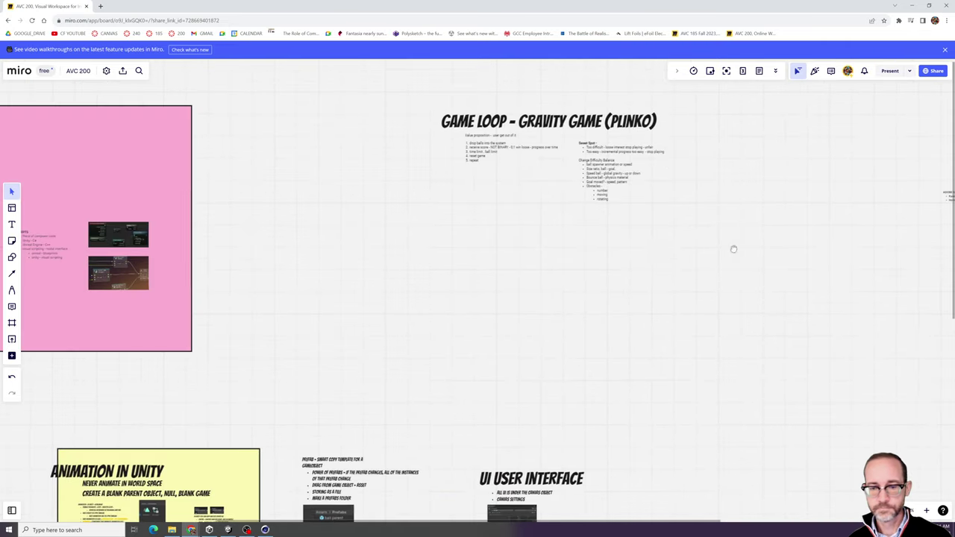
middle_click_drag(462, 232, 447, 68)
scroll(450, 279, "up", 1)
scroll(379, 243, "down", 2)
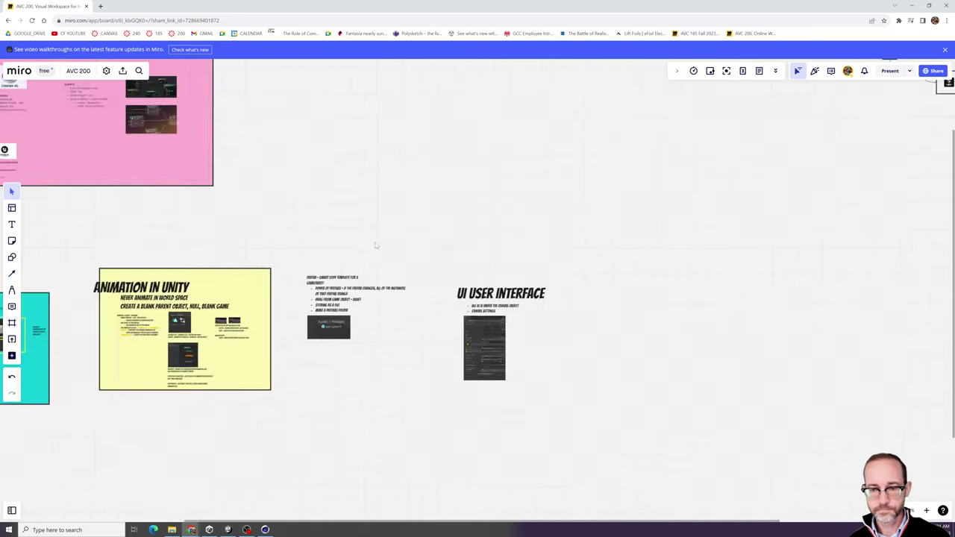
scroll(390, 281, "up", 4)
scroll(389, 295, "up", 3)
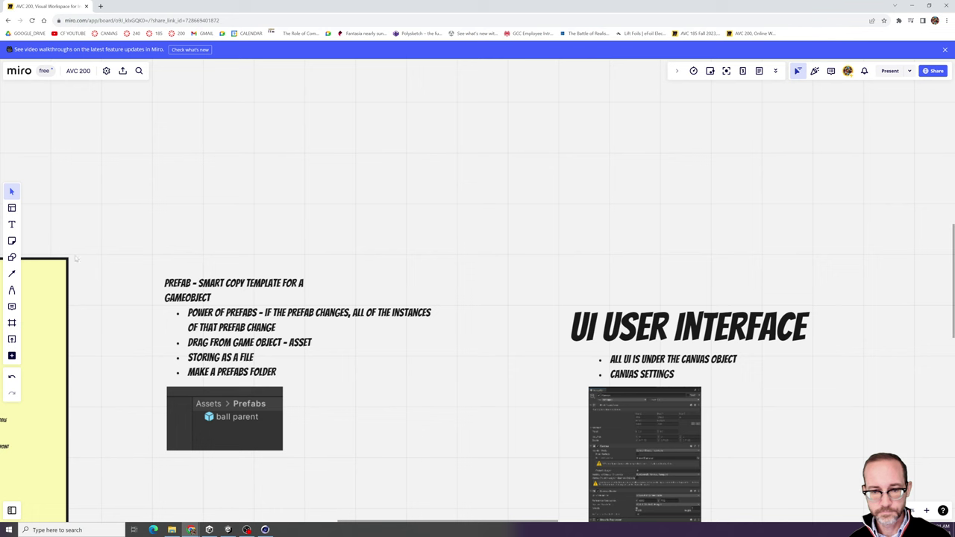
left_click(11, 224)
left_click(422, 190)
type("Unity Short")
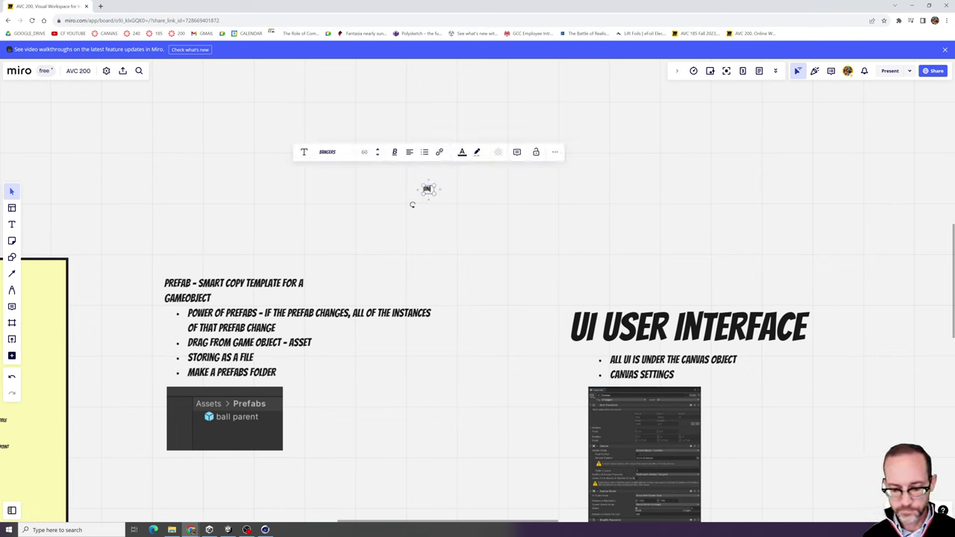
type("cuts")
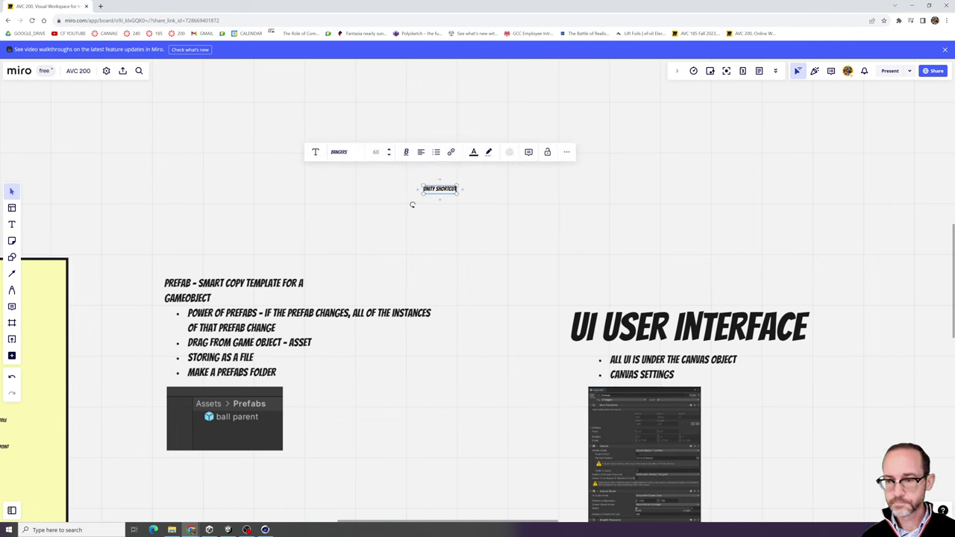
left_click(412, 204)
- Start a bulleted list under the Unity Shortcuts heading with the CTRL SHIFT F entry, described as "SNAP OBJECT TO SCENE VIEW"
scroll(447, 194, "up", 3)
left_click(452, 191)
double_click(460, 188)
left_click(466, 187)
key("Return")
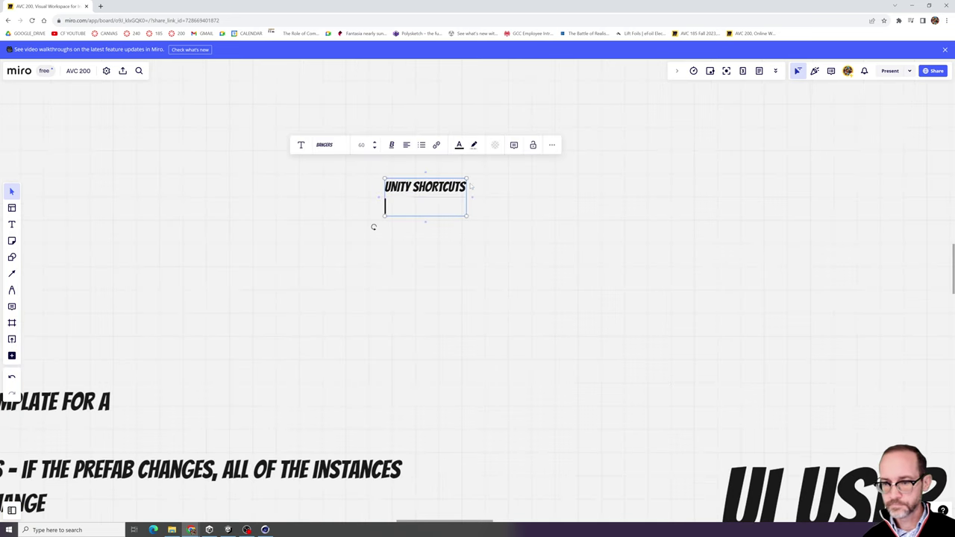
left_click(423, 145)
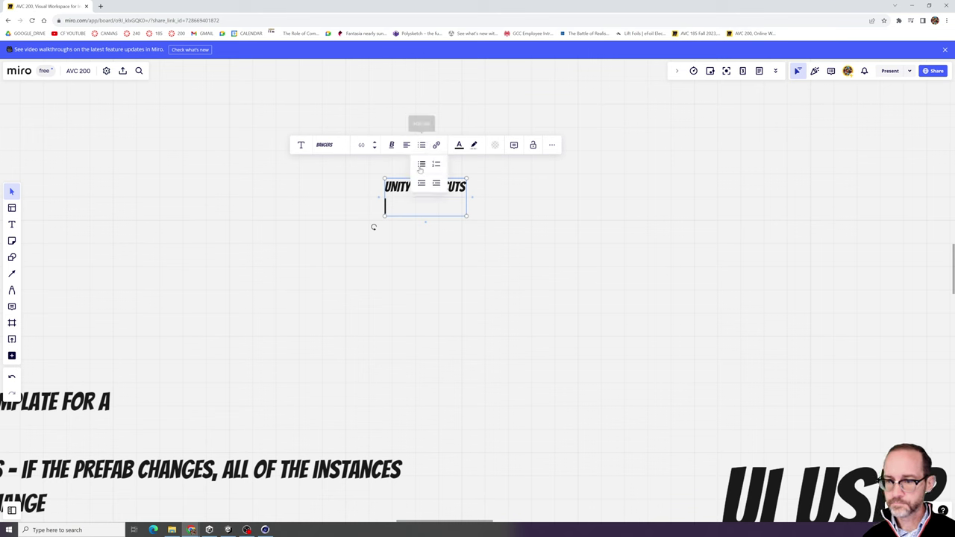
left_click(421, 164)
type("CTR")
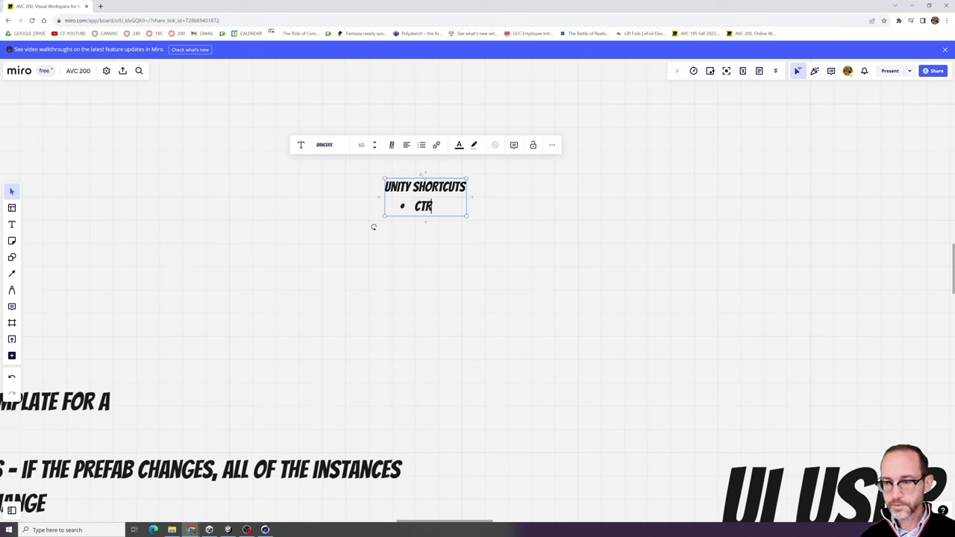
type("L SHIFT F:")
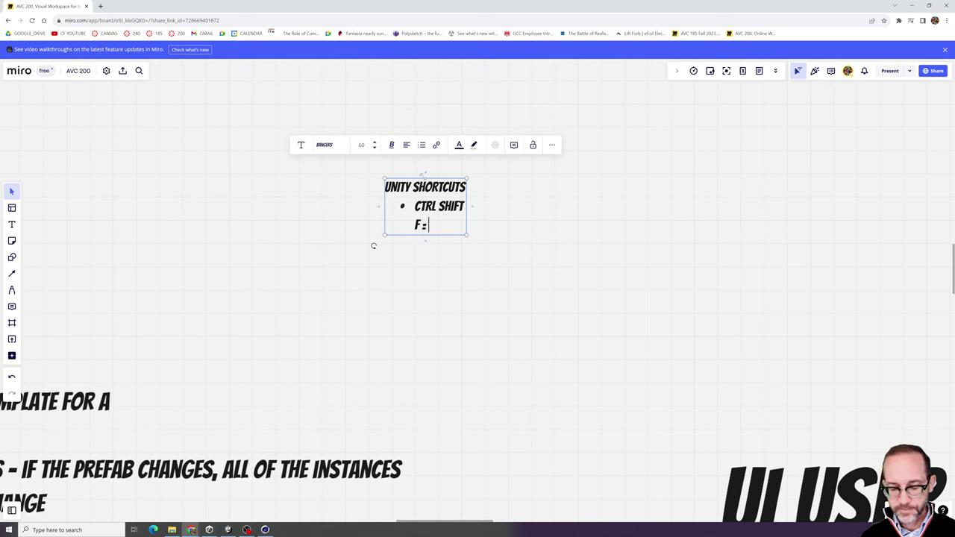
type(" SNAP O")
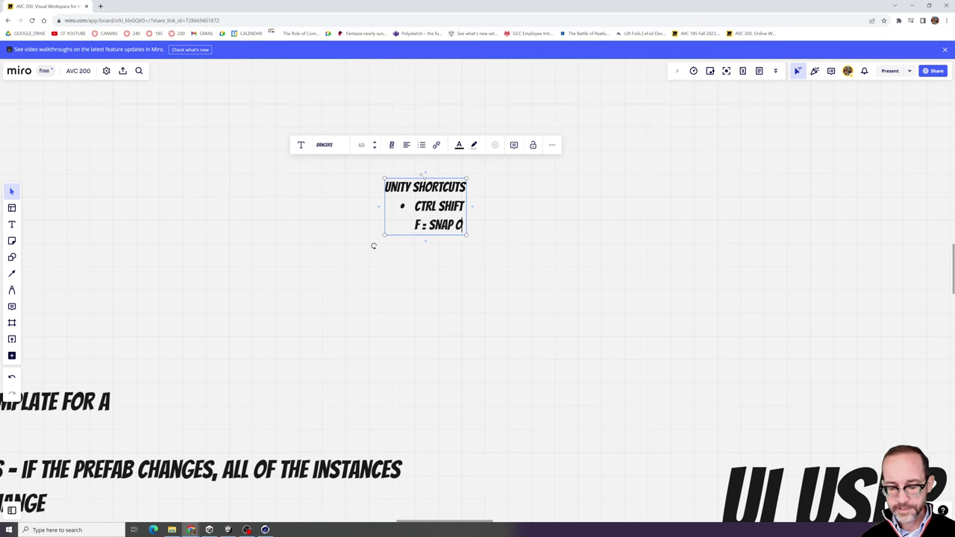
type("BJECT TO SCENE VIEW")
- Extend the CTRL SHIFT F bullet with "- CAMERA MOVE GAME CAMERA TO THE SCENE CAMERA POSITION"
key("Return")
type("- CAMERA ")
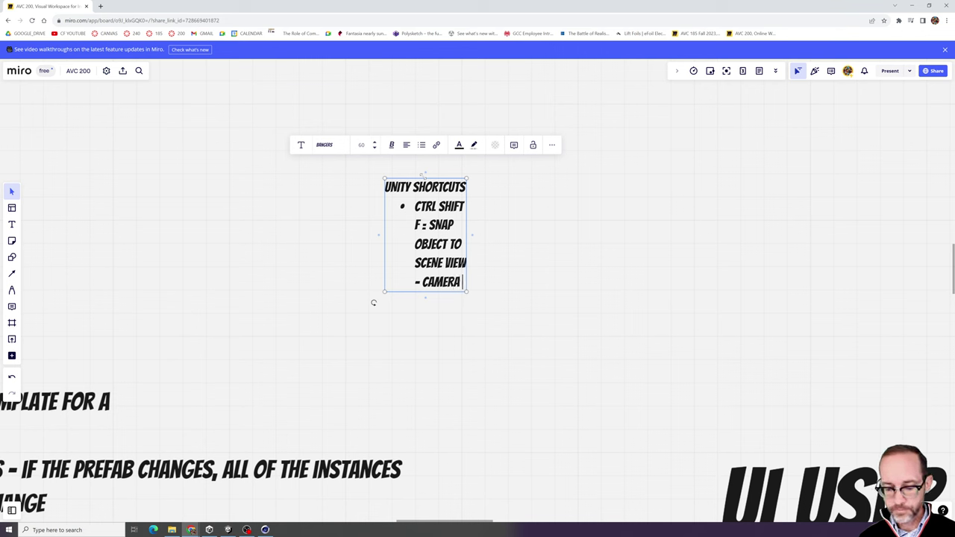
type("MOVVE THE")
key("BackSpace")
key("BackSpace")
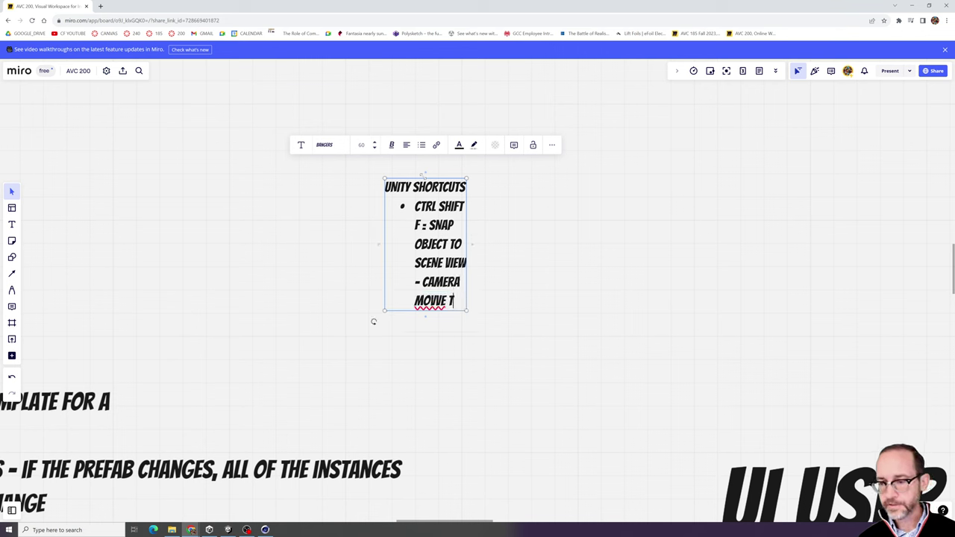
key("BackSpace")
key("BackSpace")
key("BackSpace")
key("BackSpace")
type("E GA")
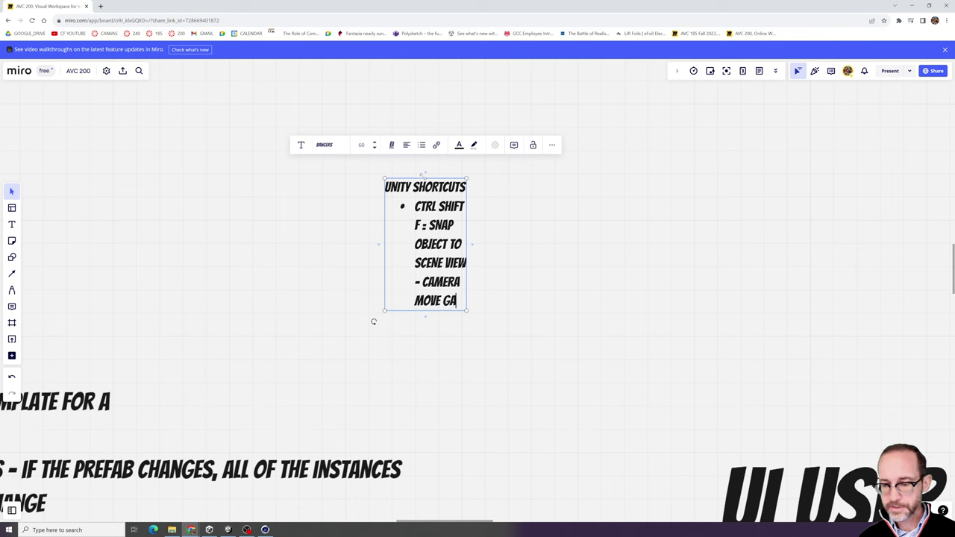
type("ME CAMERA")
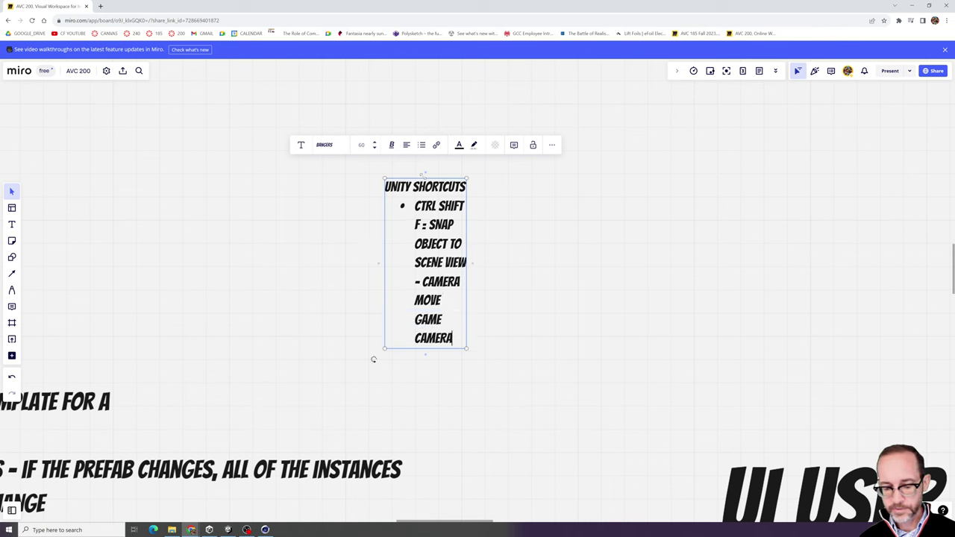
type(" TO THE SCENE")
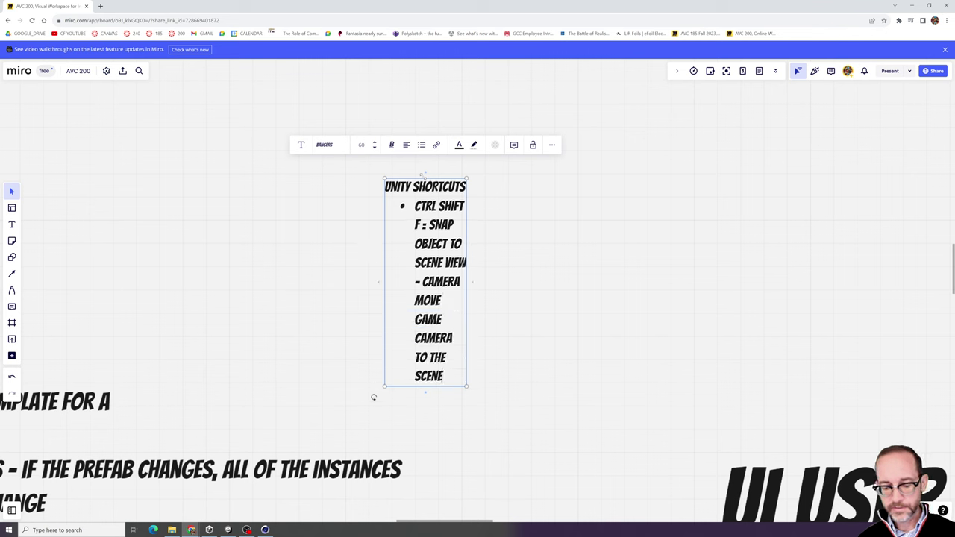
type(" CAMERA POSITION")
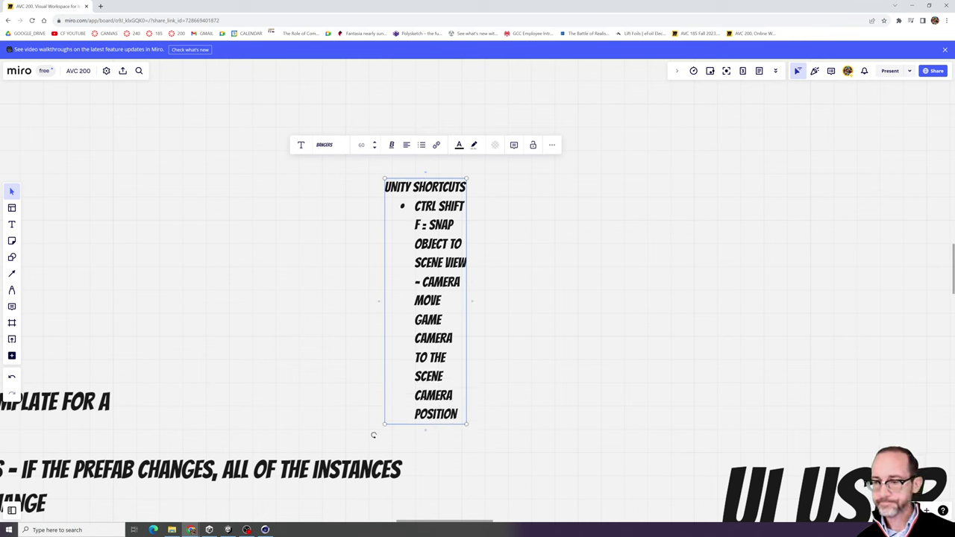
- Widen the Unity Shortcuts text box so the bullet wraps onto two lines, and switch back to Unity
left_click(373, 435)
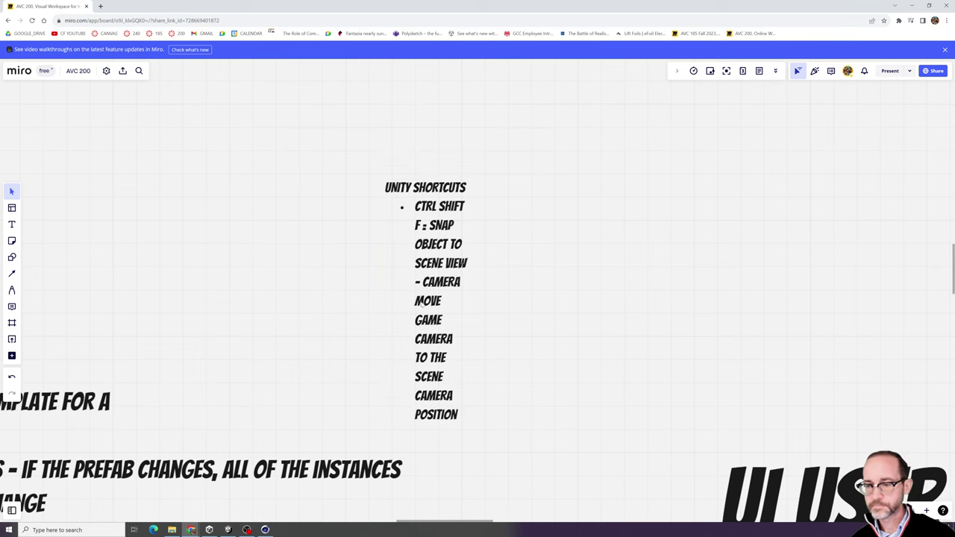
left_click(430, 308)
left_click_drag(467, 304, 872, 256)
left_click(659, 306)
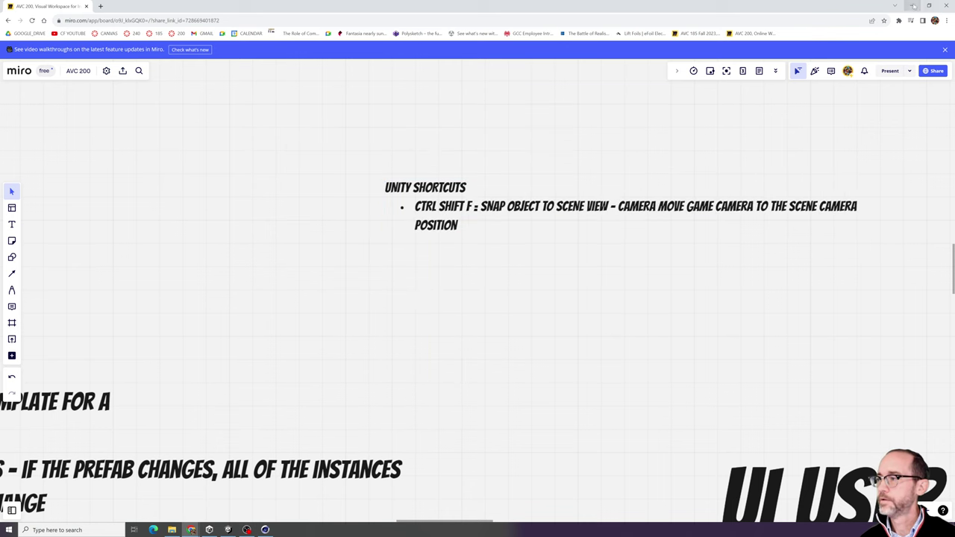
left_click(911, 5)
key("ctrl+1")
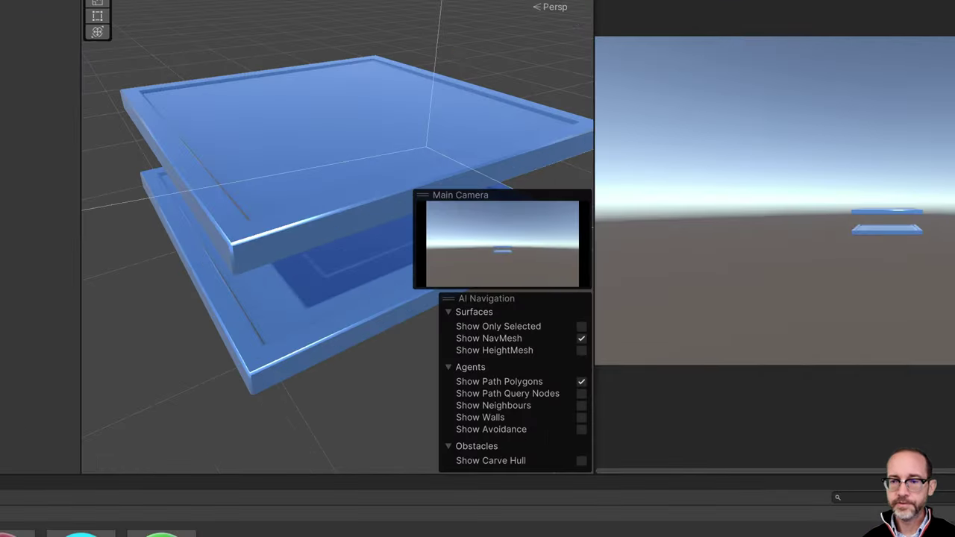
mouse_move(348, 9)
left_mouse_down()
mouse_move(364, 128)
mouse_move(306, 171)
left_mouse_up()
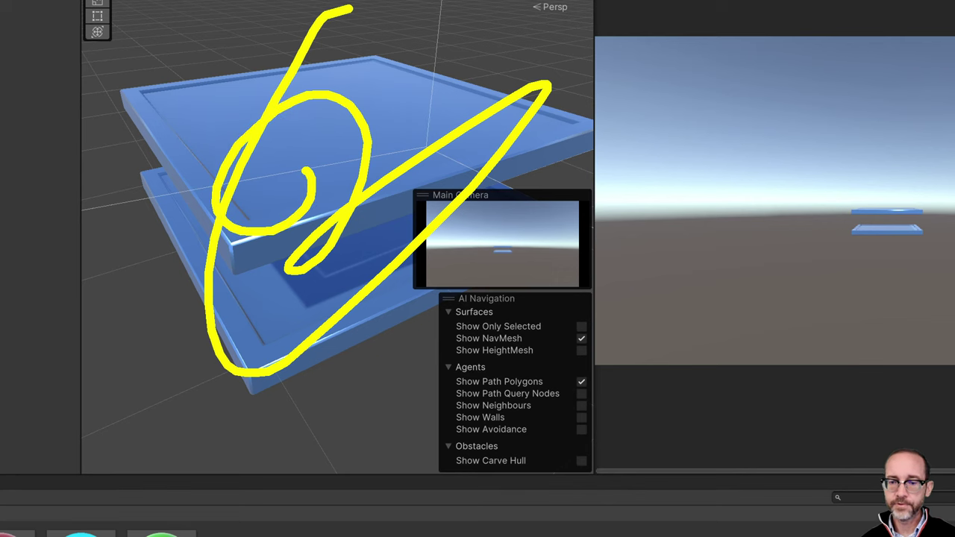
key("Escape")
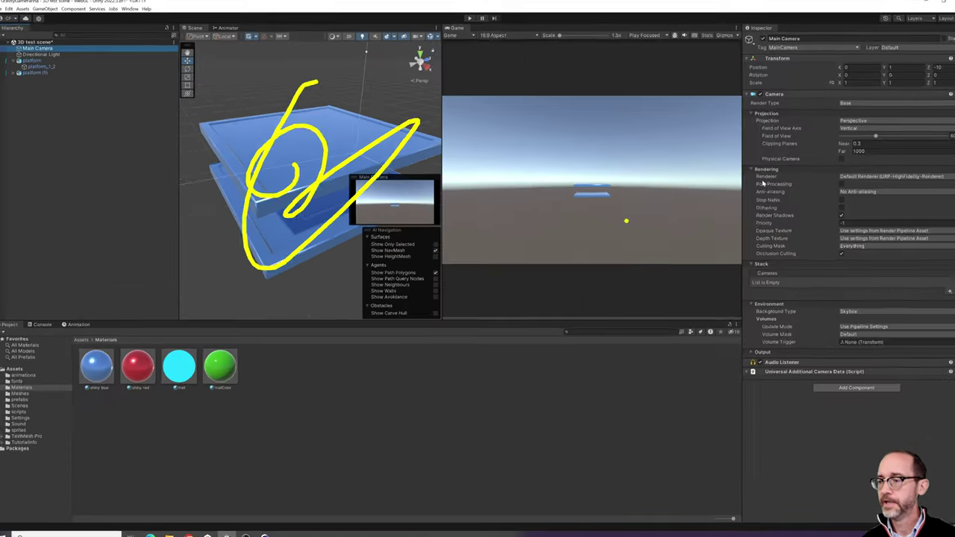
key("ctrl+1")
left_click(607, 194)
left_click_drag(675, 102, 725, 149)
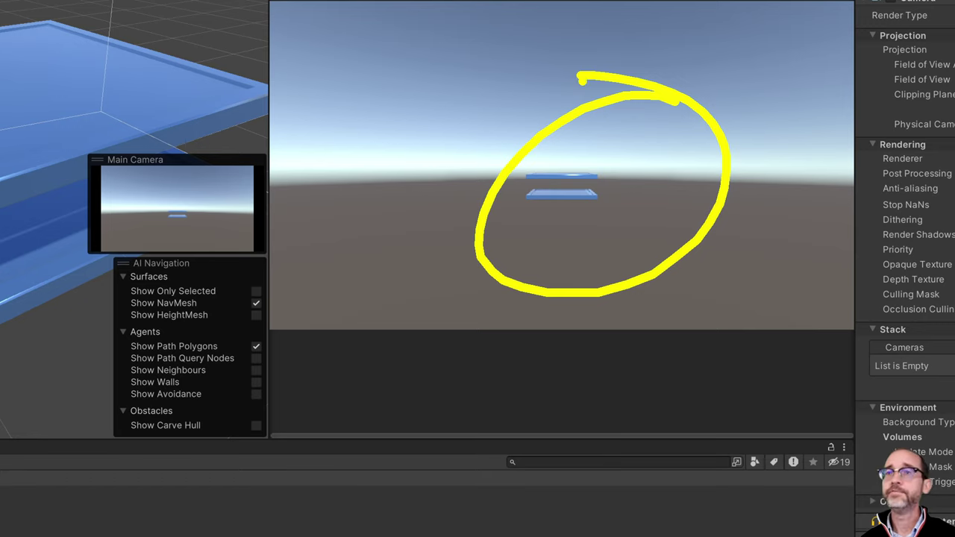
key("Escape")
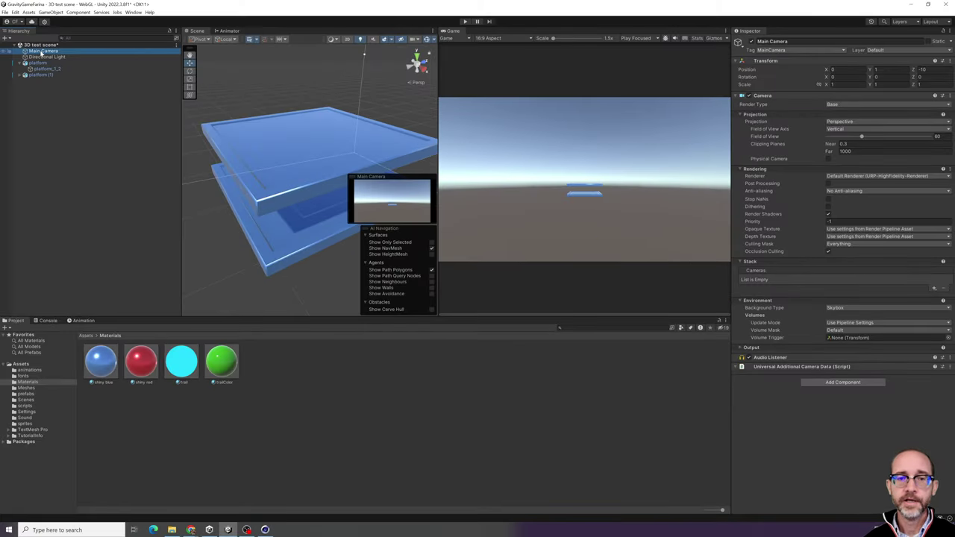
- Move the Main Camera closer to the platforms by setting its position to X 0.41 and Z -3.27
left_click(46, 56)
left_click(43, 51)
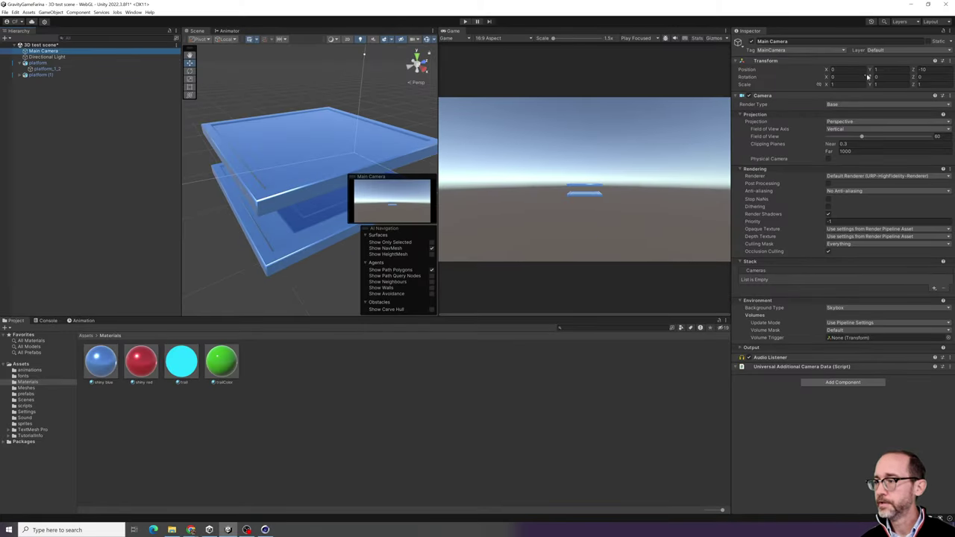
left_click(825, 70)
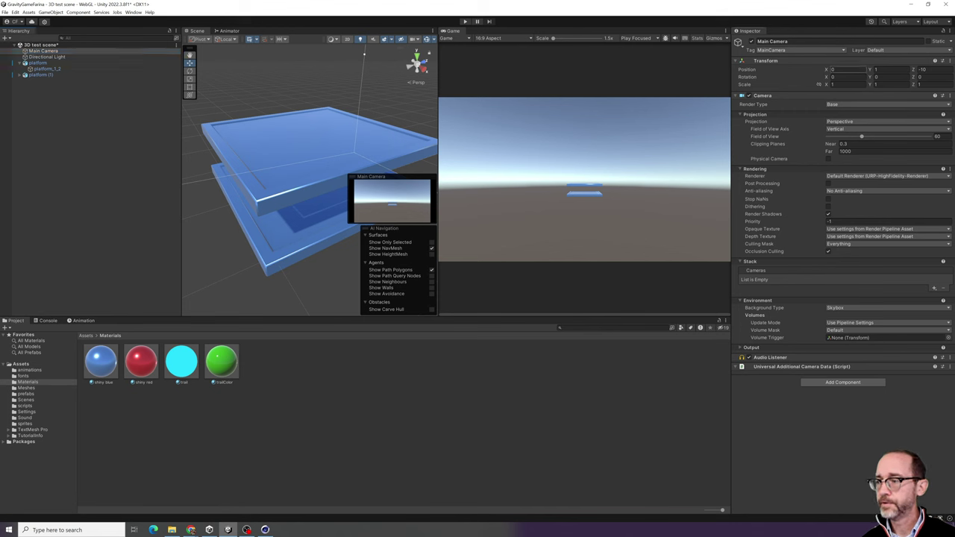
mouse_move(826, 71)
left_mouse_down()
mouse_move(848, 72)
mouse_move(837, 70)
left_mouse_up()
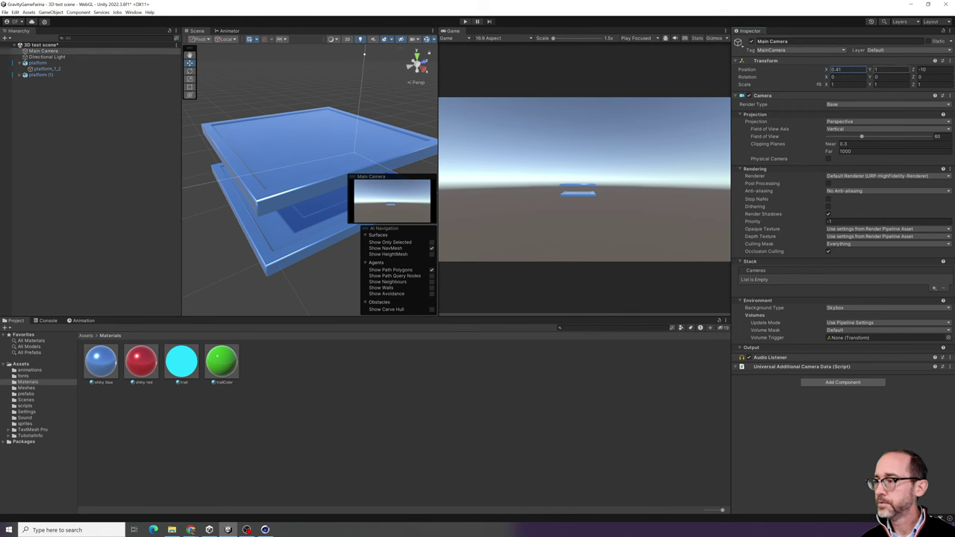
left_click(919, 69)
type("-5.19")
left_click_drag(32, 69, 52, 66)
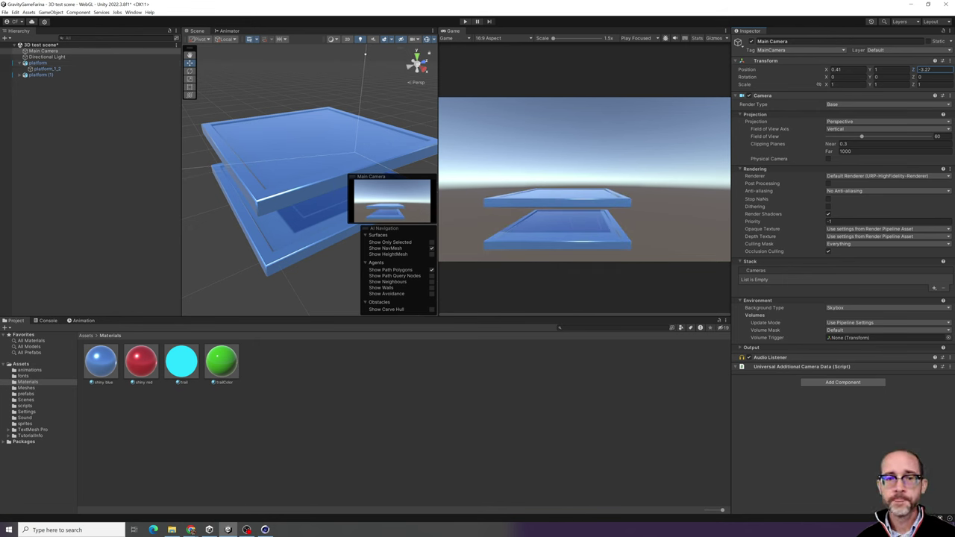
- Align the Main Camera with an angled scene view framing both platforms, and widen the Scene view relative to the Game view
left_click(58, 52)
left_click_drag(285, 189, 245, 182, "alt")
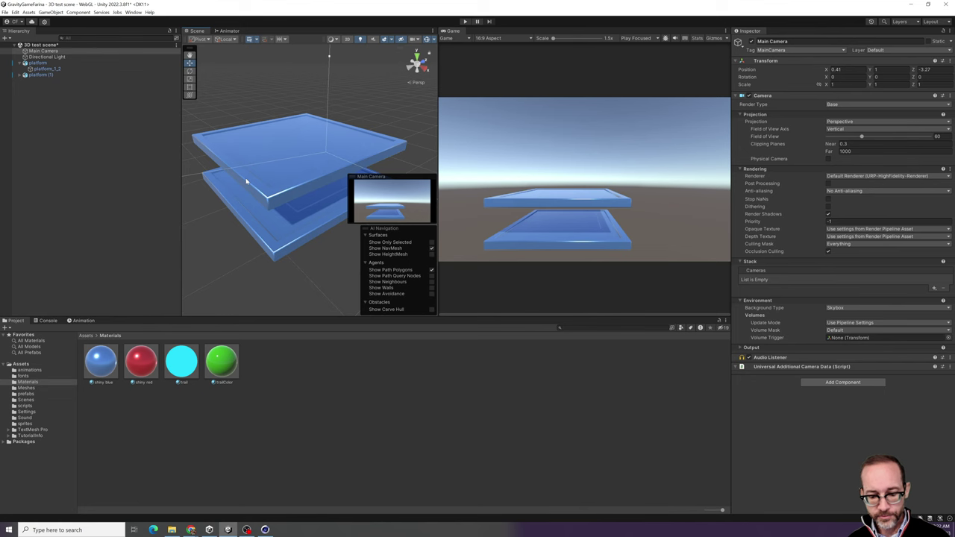
key("ctrl+shift+f")
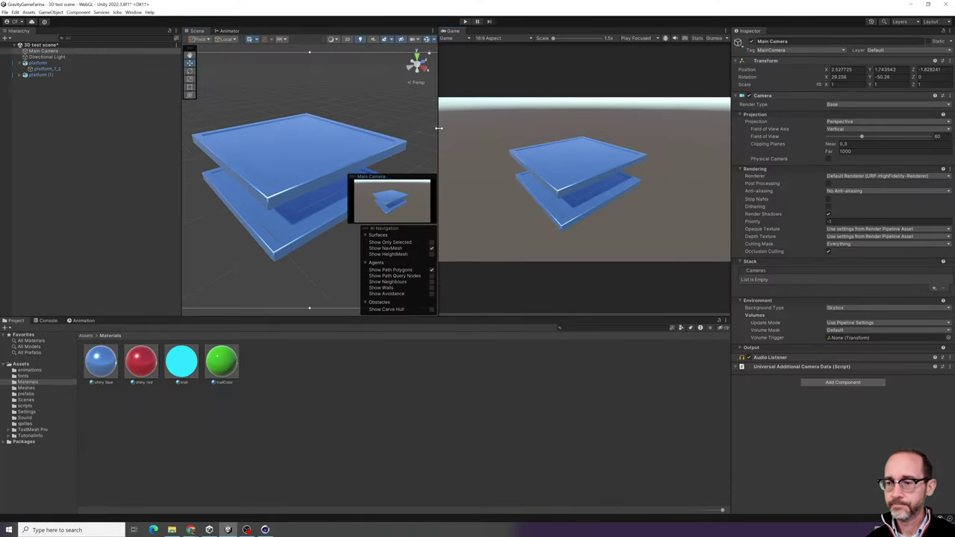
left_click_drag(439, 128, 510, 125)
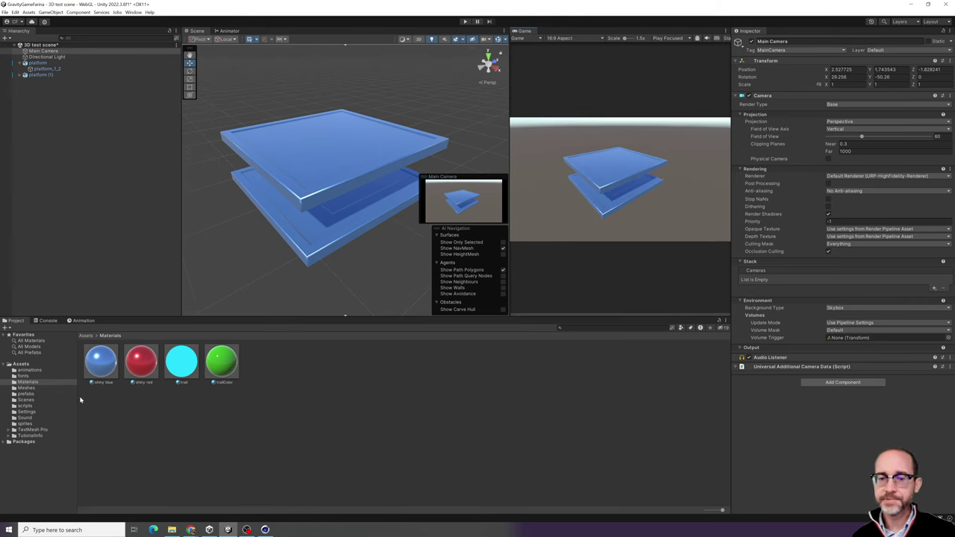
- Change the shiny blue material's Base Map color, trying yellow and settling on light green AFFF76
left_click(107, 356)
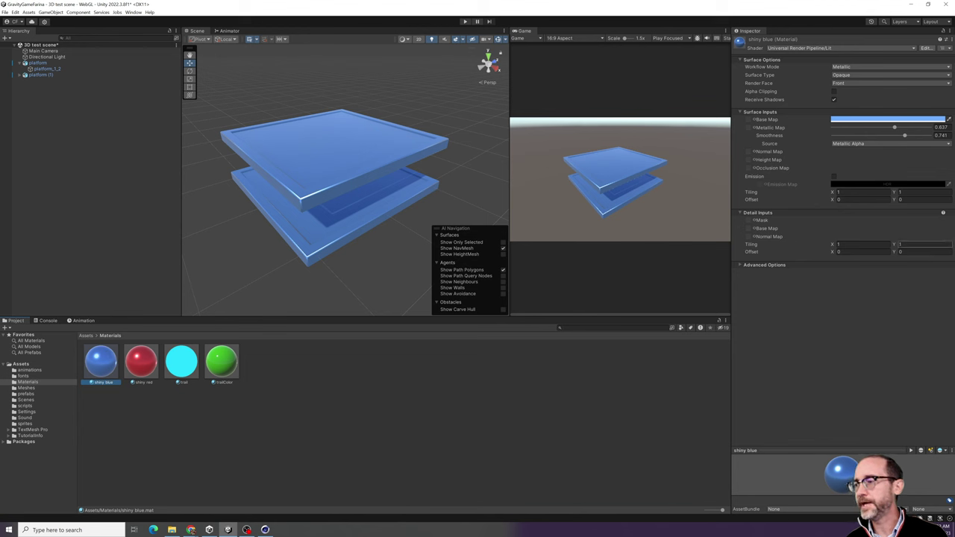
left_click(880, 121)
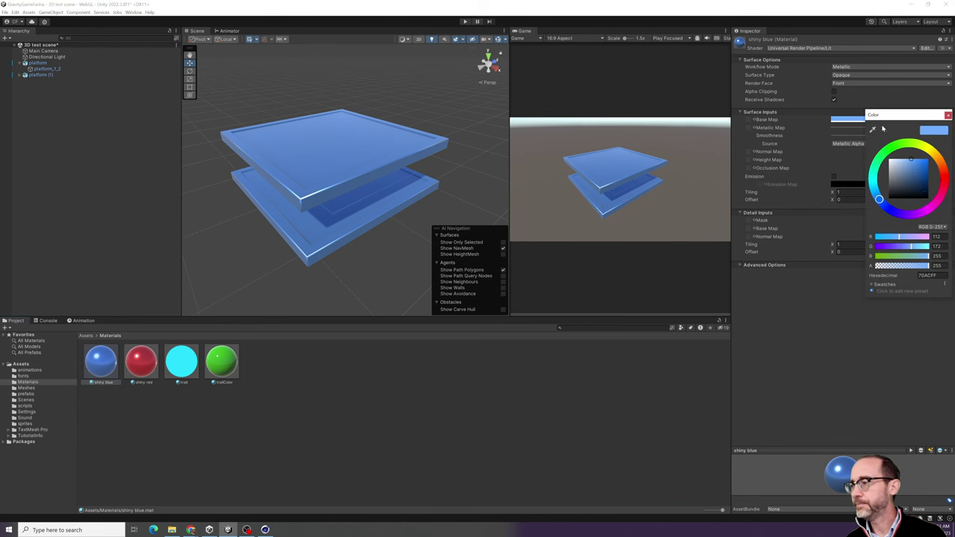
left_click(923, 150)
left_click(927, 167)
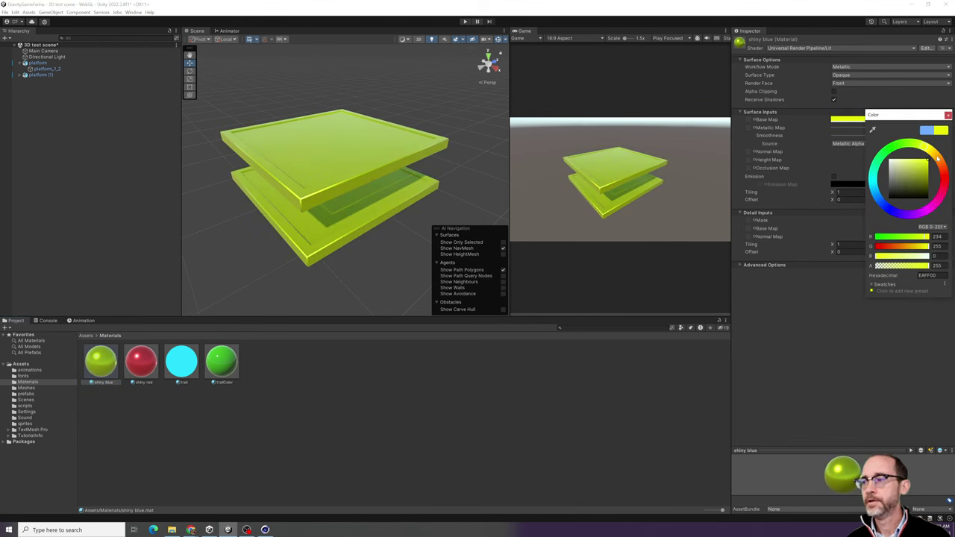
mouse_move(938, 155)
left_mouse_down()
mouse_move(951, 173)
mouse_move(934, 205)
mouse_move(913, 155)
mouse_move(883, 178)
mouse_move(864, 161)
mouse_move(910, 153)
mouse_move(906, 142)
left_mouse_up()
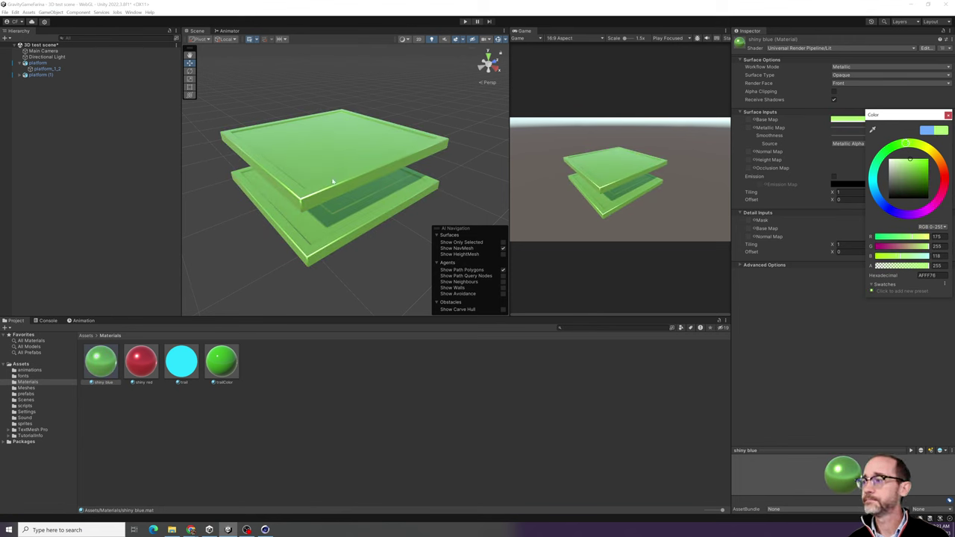
- Try the extremes of the shiny blue material's Metallic and Smoothness, settling on Metallic 0.554 and Smoothness 0.851
left_click(947, 114)
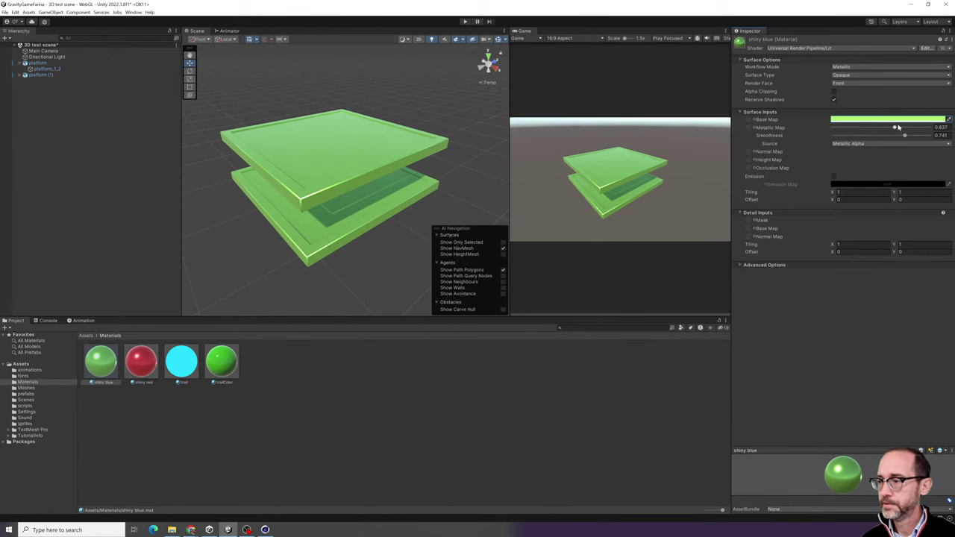
left_click_drag(898, 128, 931, 127)
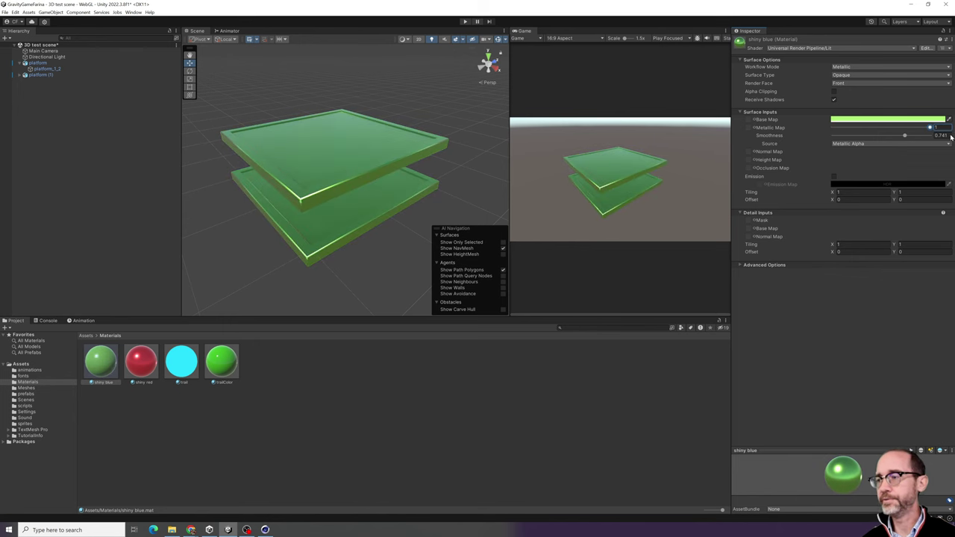
left_click_drag(930, 128, 779, 128)
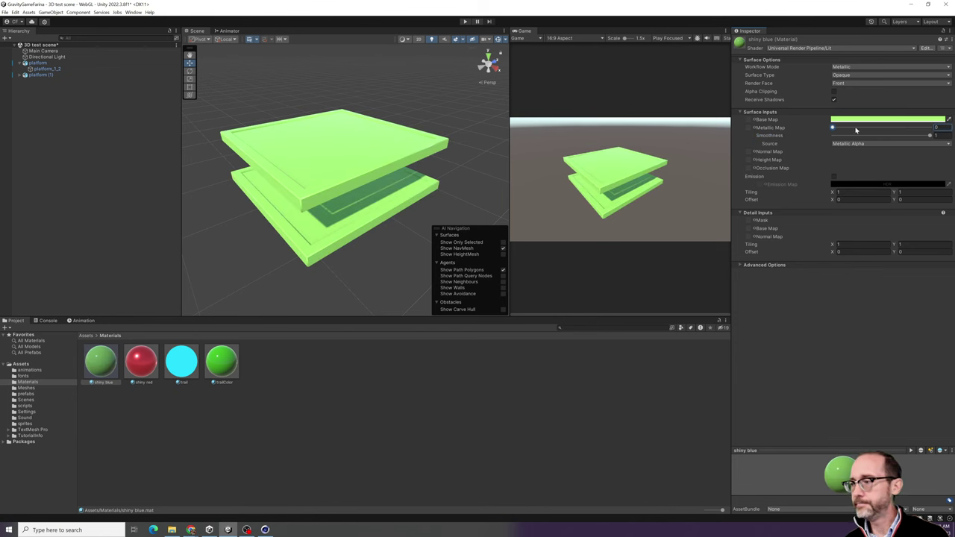
left_click_drag(856, 130, 802, 132)
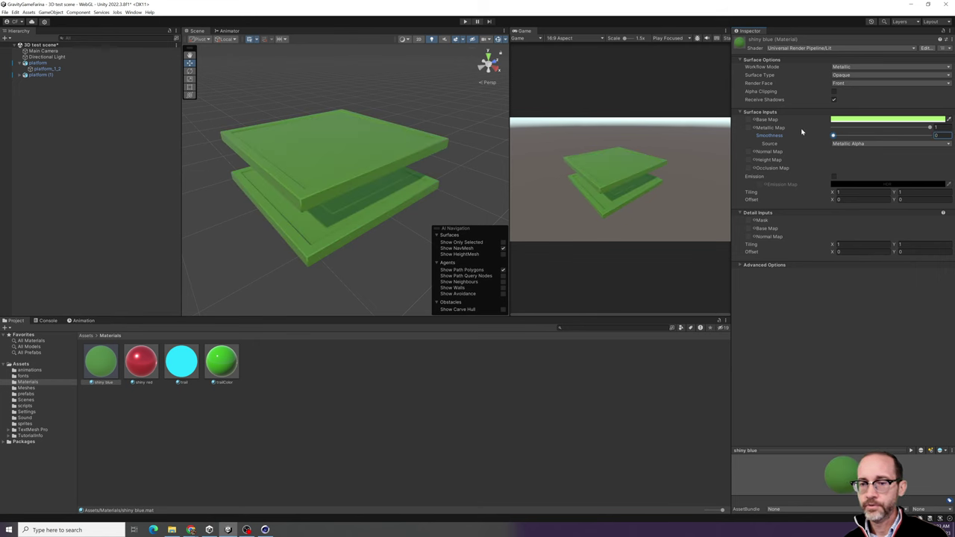
mouse_move(931, 128)
left_mouse_down()
mouse_move(797, 129)
mouse_move(944, 135)
mouse_move(824, 135)
mouse_move(936, 136)
mouse_move(915, 136)
left_mouse_up()
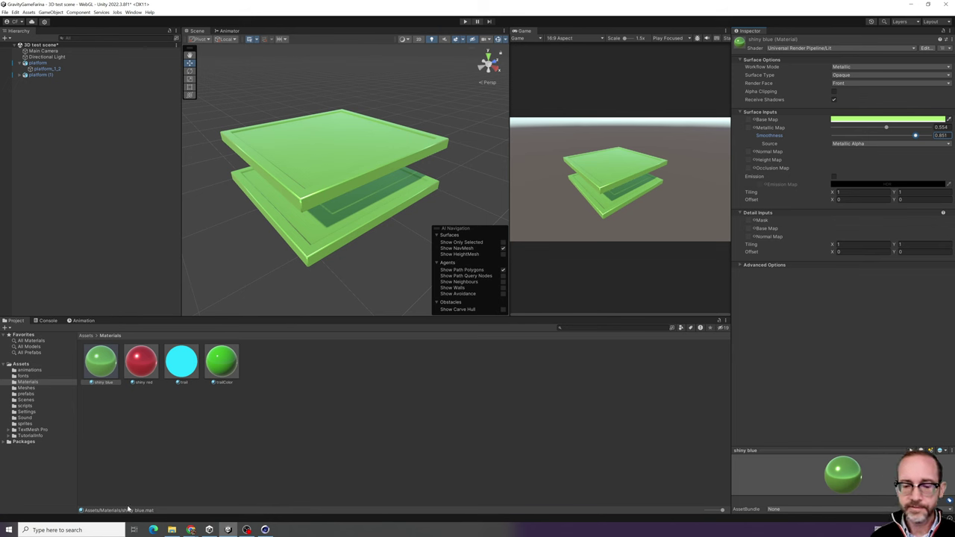
- Search the project assets for "check" and clear the search
left_click(608, 326)
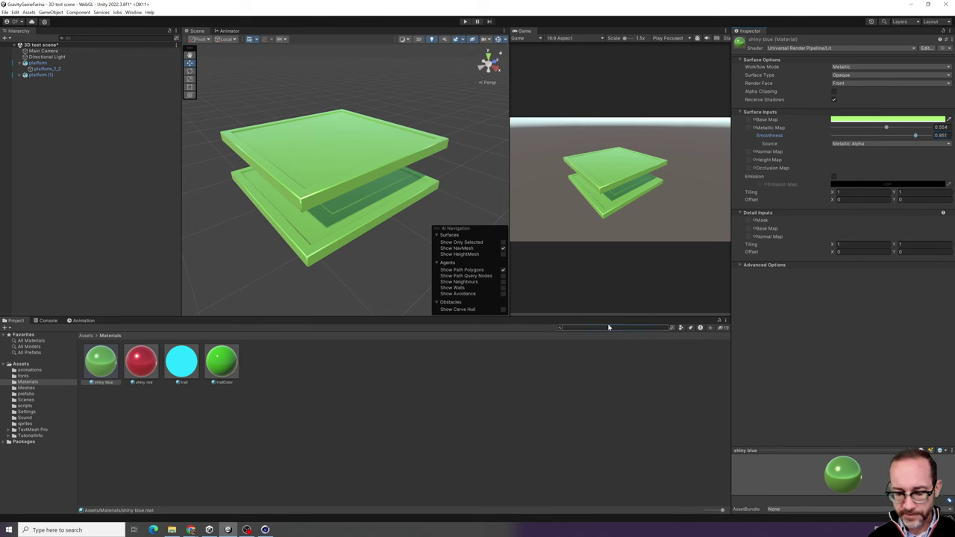
type("check")
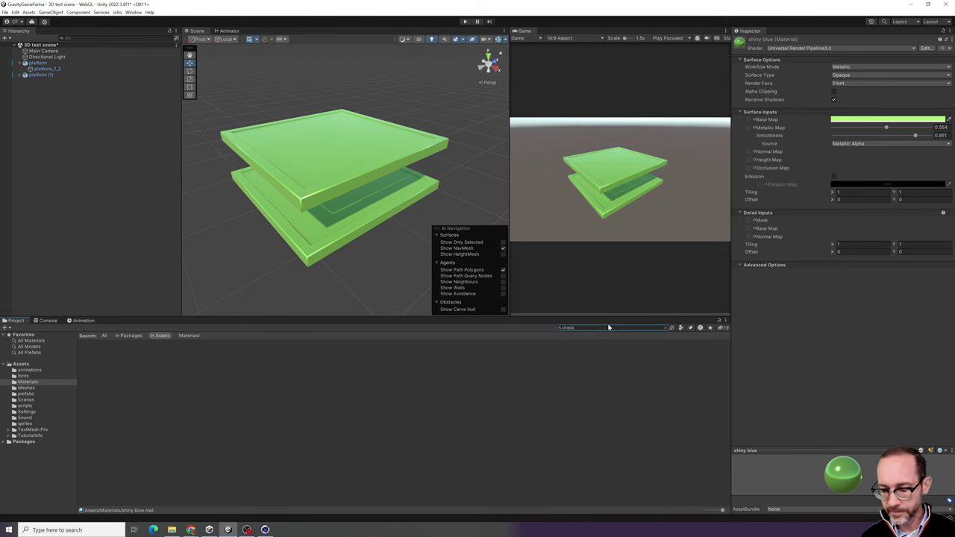
key("BackSpace")
key("BackSpace")
key("BackSpace")
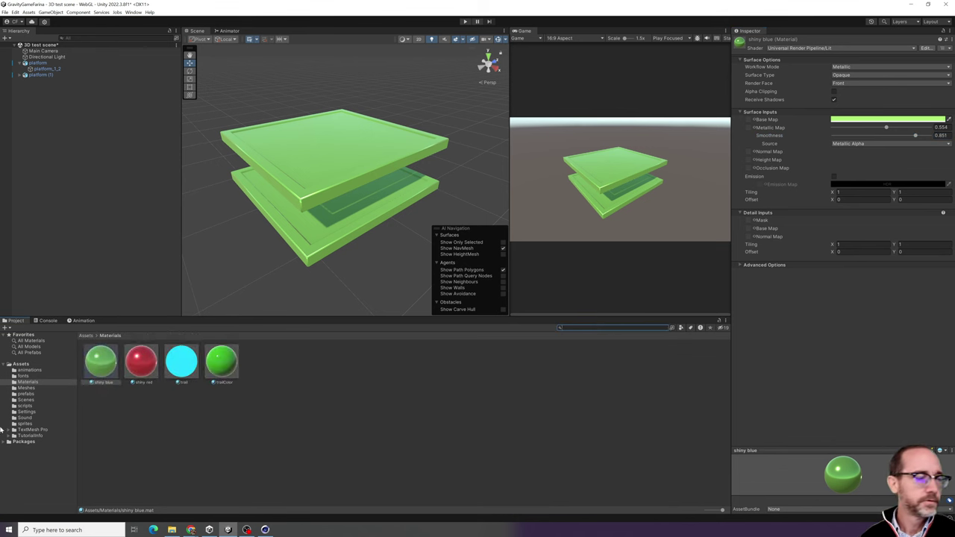
- Switch to File Explorer and look through AVC200, Downloads and the 2022_2023 folder on Data (E:) for a checker texture
left_click(172, 530)
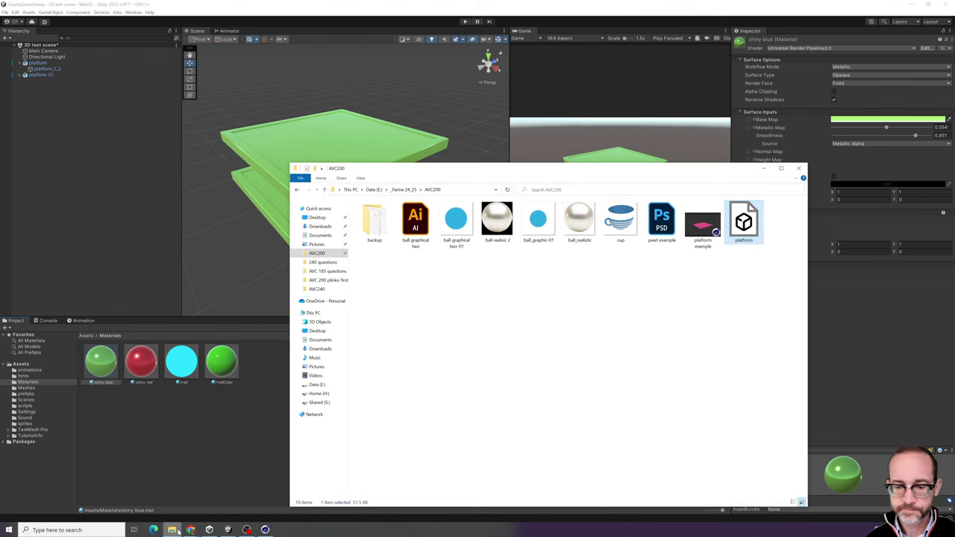
left_click(317, 253)
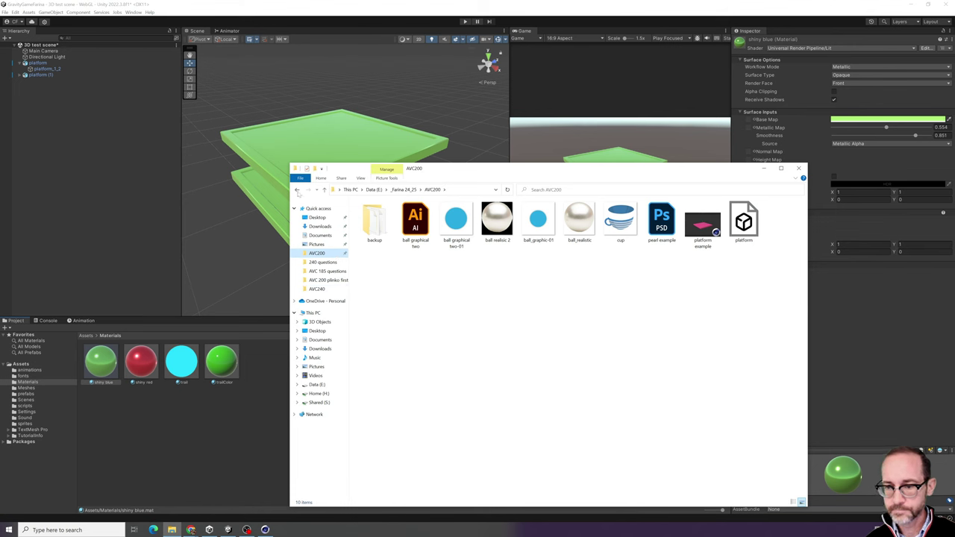
left_click(297, 189)
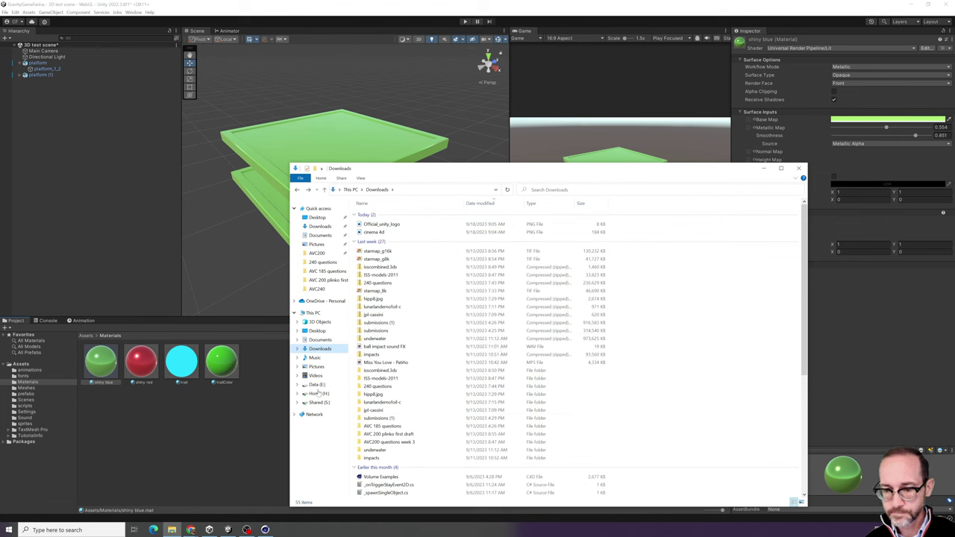
left_click(316, 384)
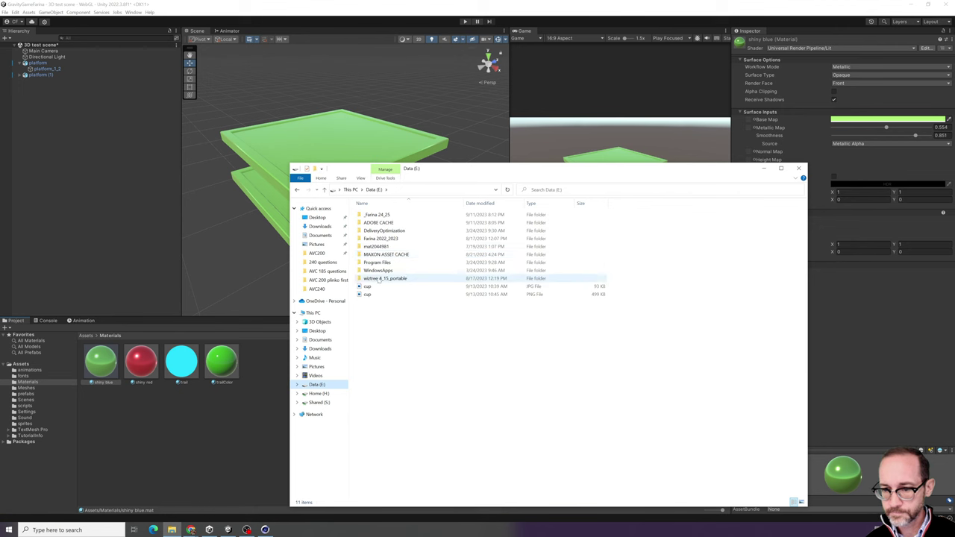
double_click(380, 238)
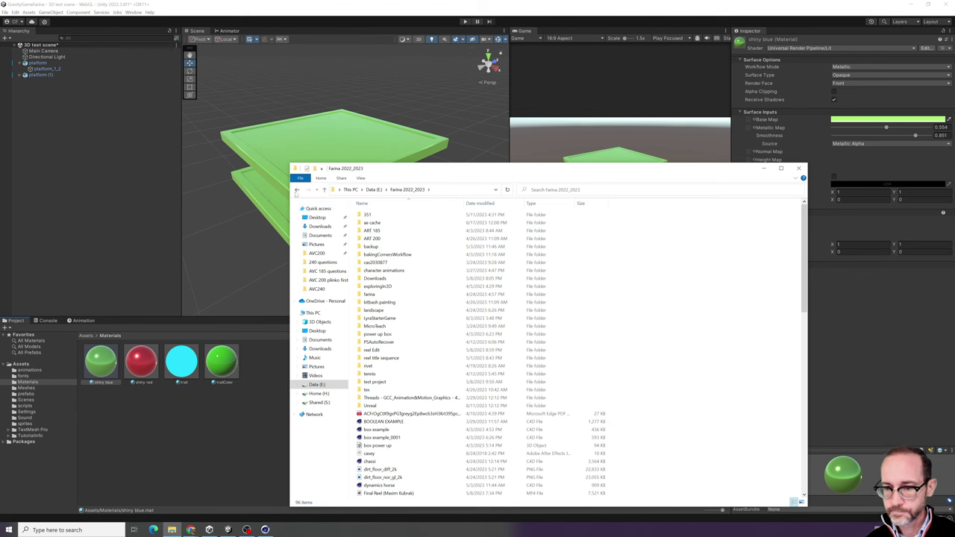
left_click(297, 189)
- Look through the 24_25 folder for a checker texture, checking the gravity game project's Assets folder and AVC200
double_click(384, 215)
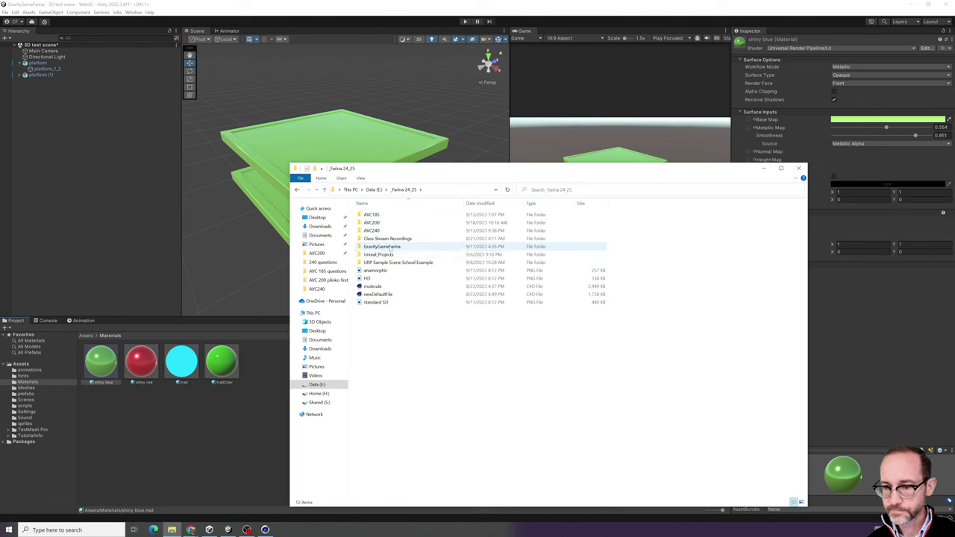
double_click(390, 247)
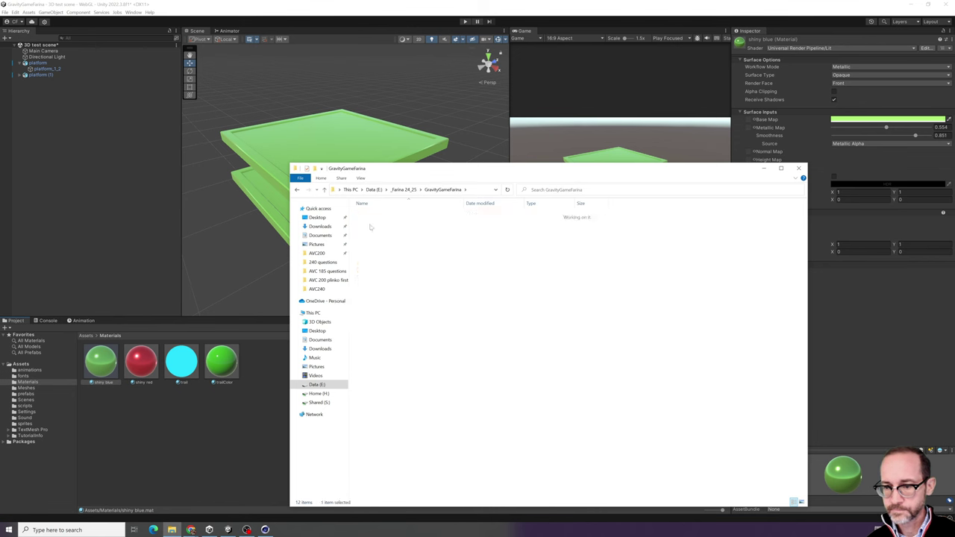
double_click(371, 223)
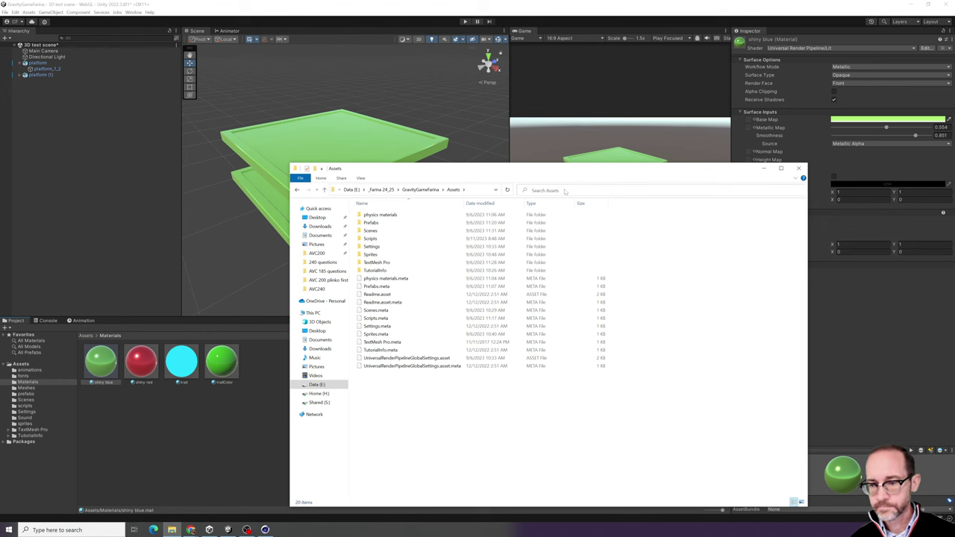
left_click(297, 190)
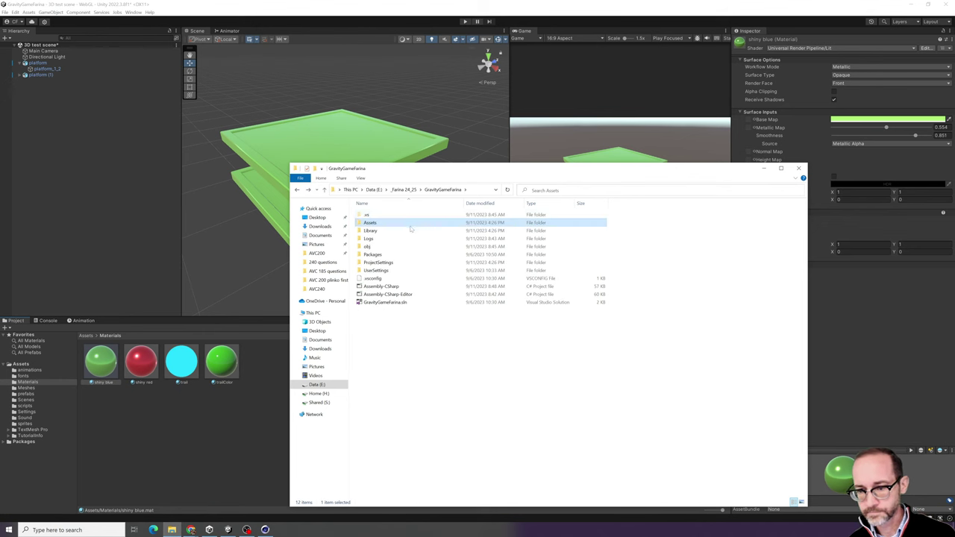
left_click(297, 189)
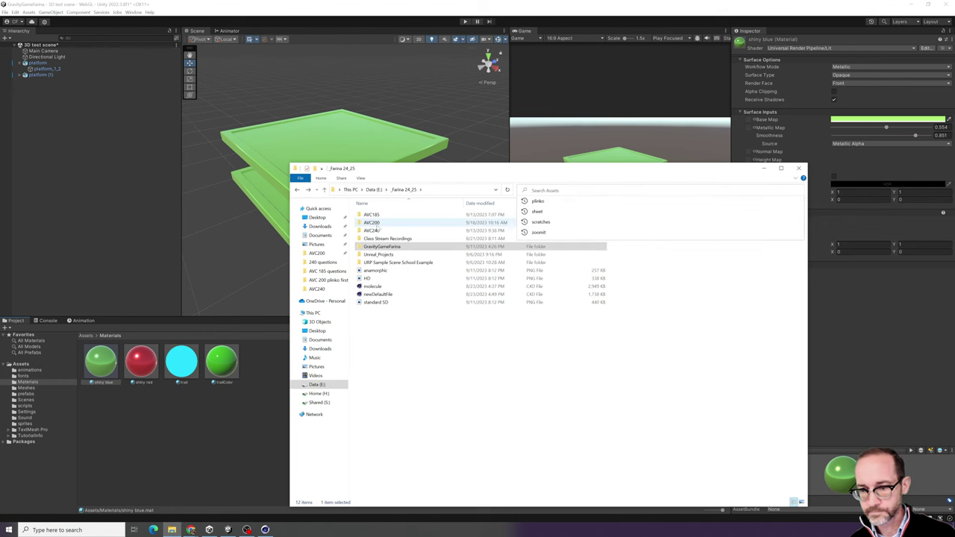
double_click(373, 222)
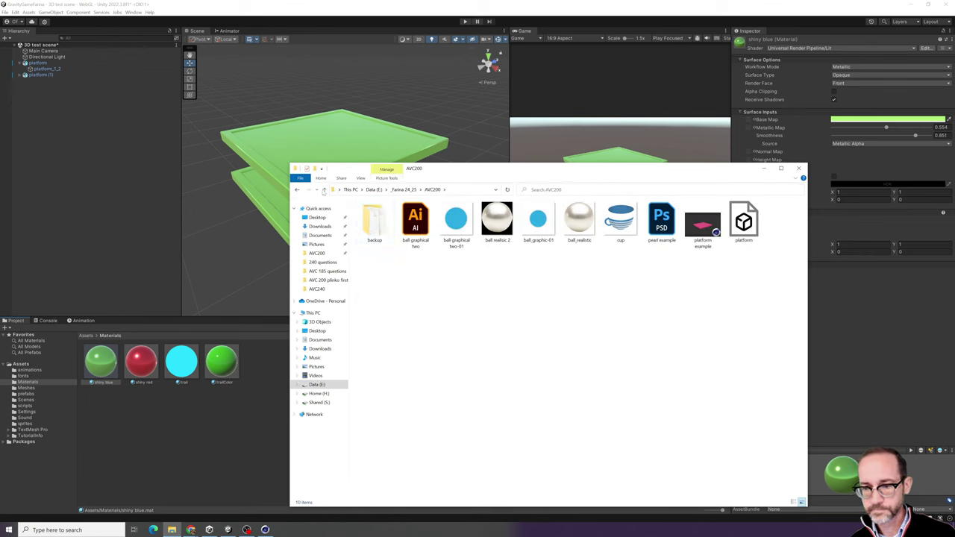
- Return to the root of the Data (E:) drive and search it for "checker"
left_click(297, 190)
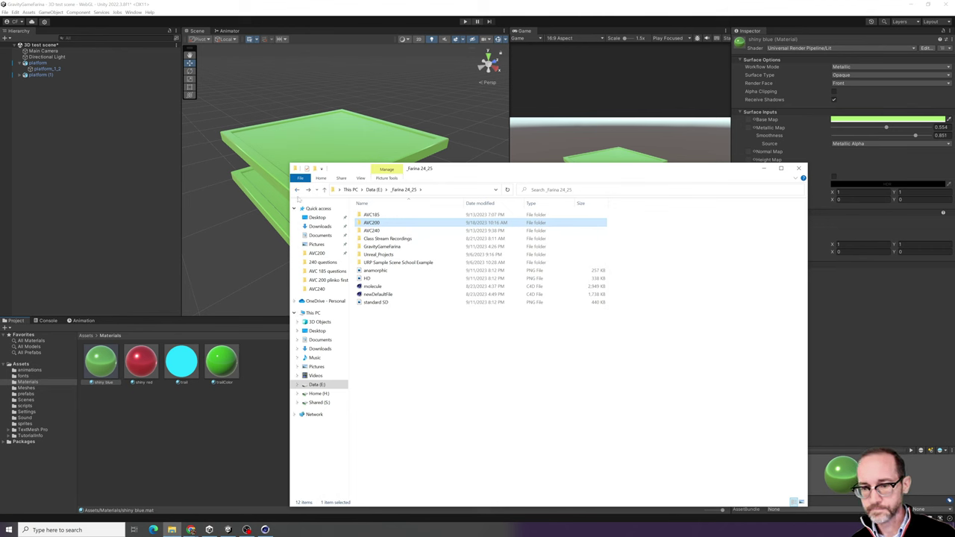
left_click(297, 190)
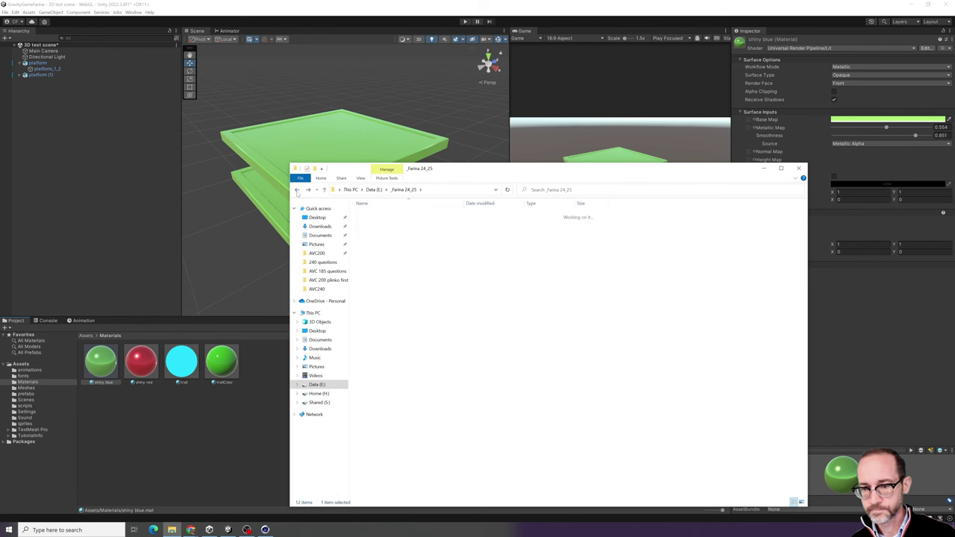
left_click(609, 194)
type("check")
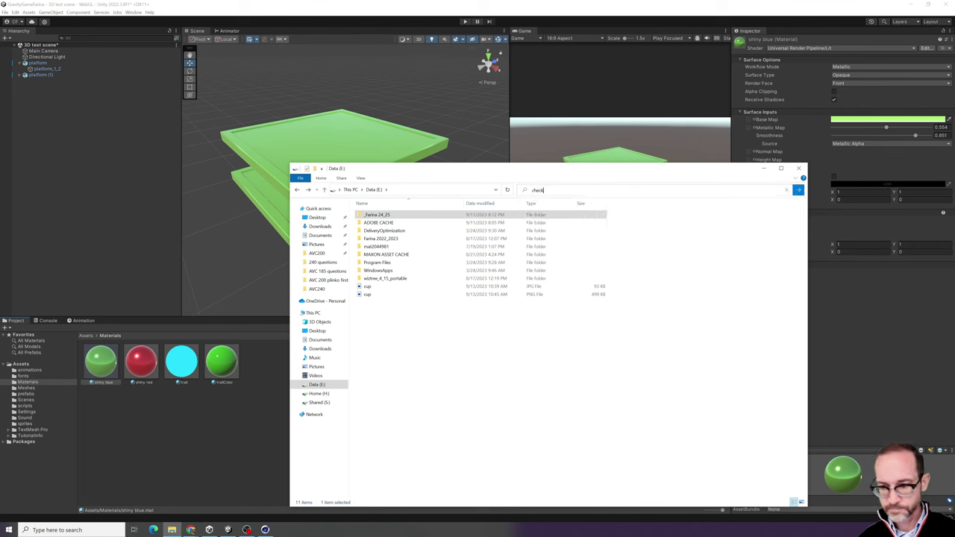
type("er")
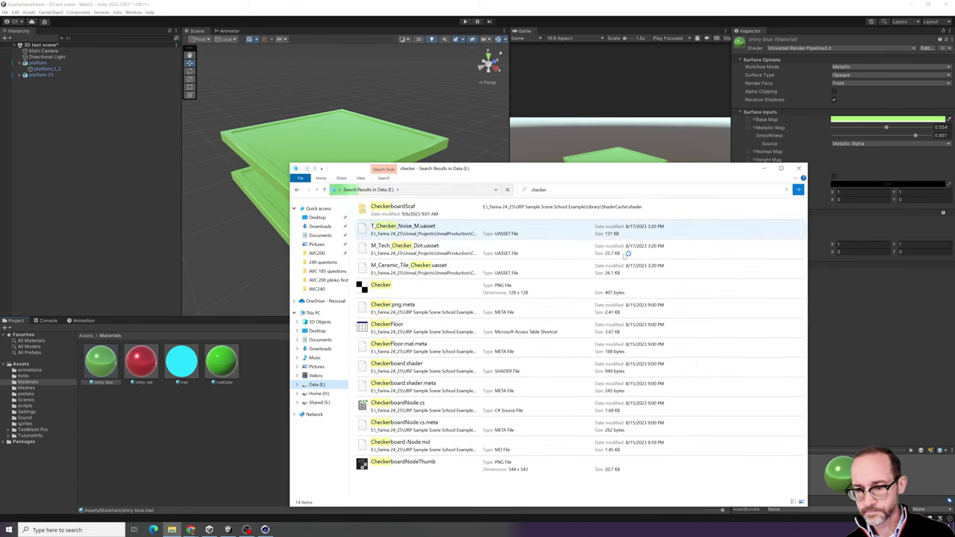
- Import the 128 x 128 Checker PNG from the search results into the Unity project's Materials folder
left_click(424, 292)
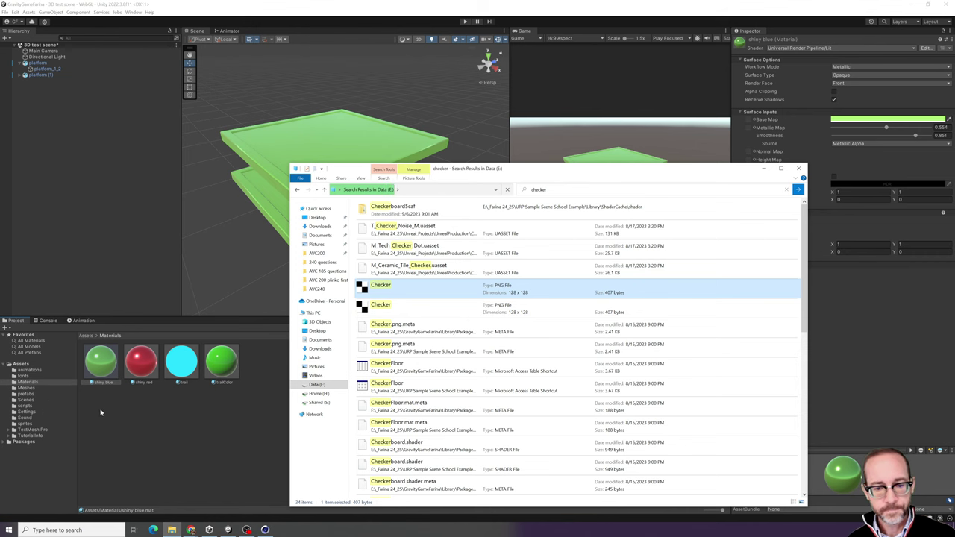
left_click(21, 364)
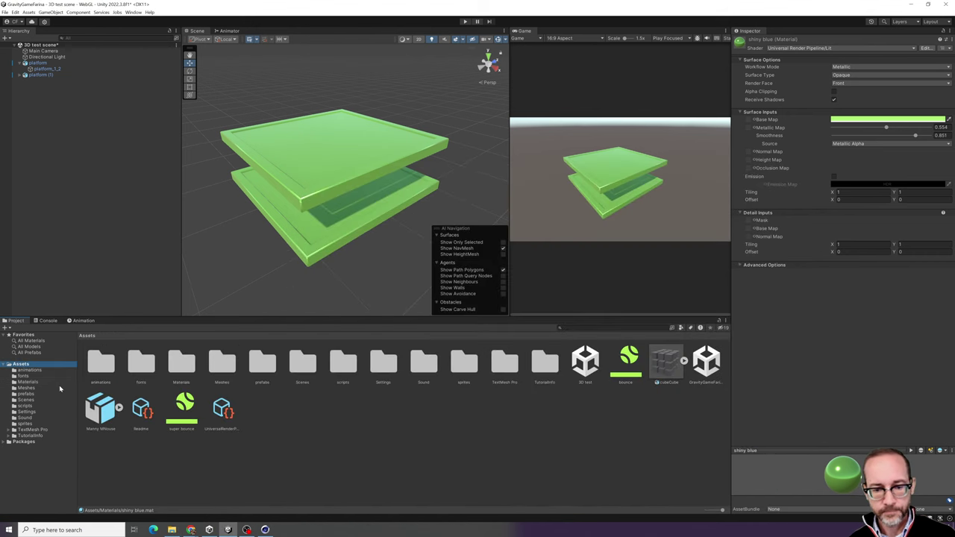
left_click(48, 382)
left_click(172, 530)
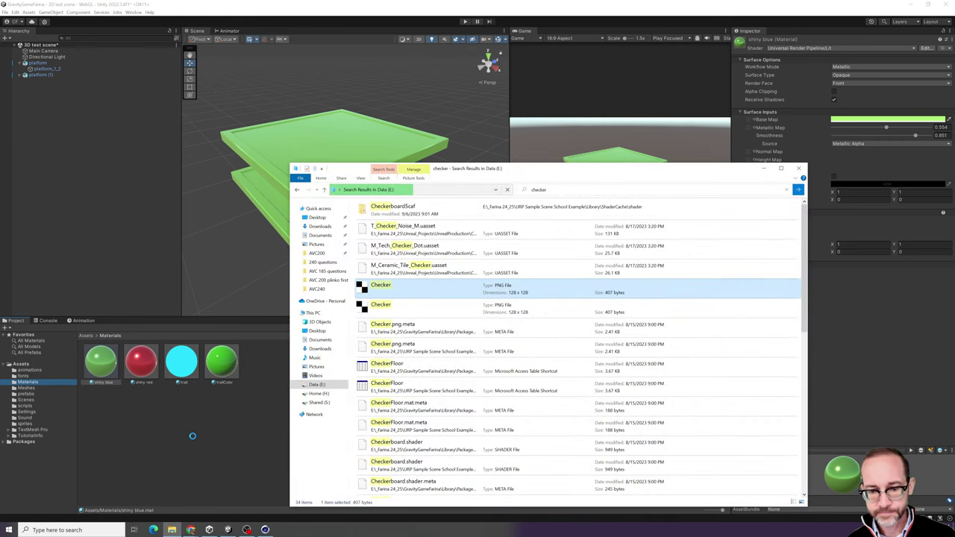
left_click(153, 408)
left_click(105, 381)
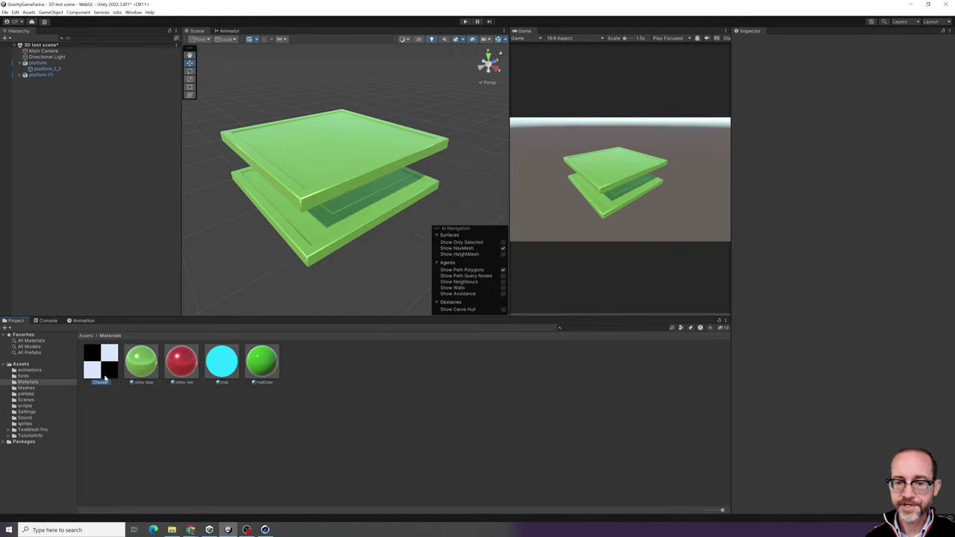
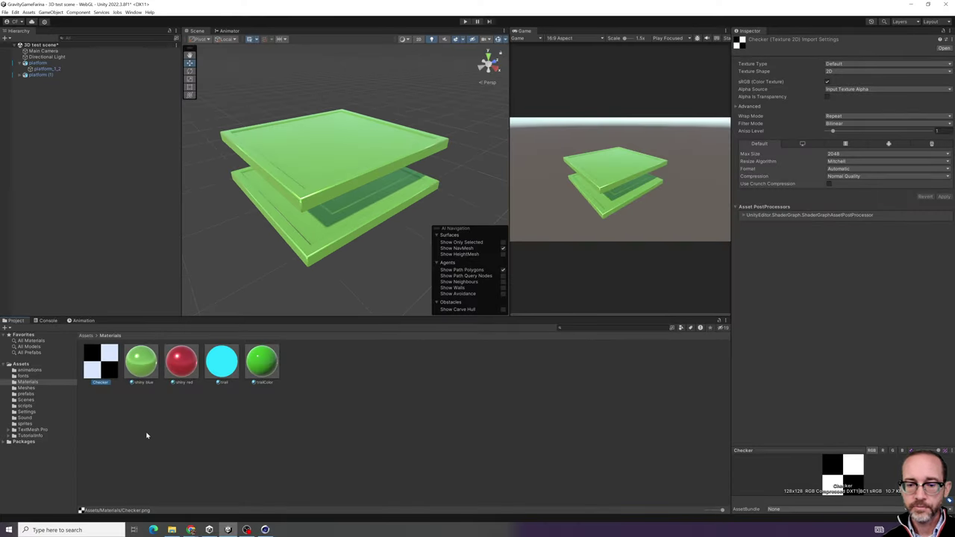
- Examine the Texture Type options in the Checker texture's import settings, leaving the type at Default
left_click(147, 436)
left_click(111, 370)
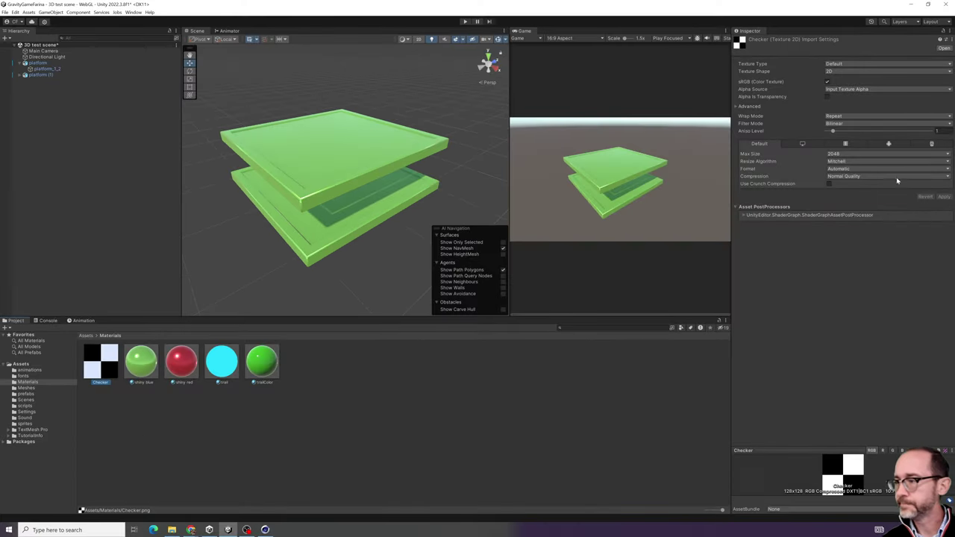
left_click(843, 65)
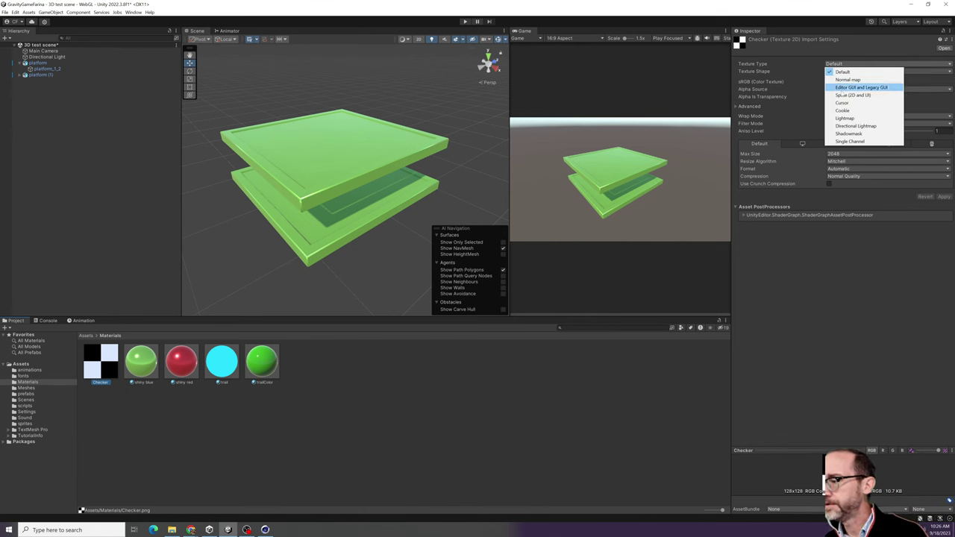
left_click(855, 276)
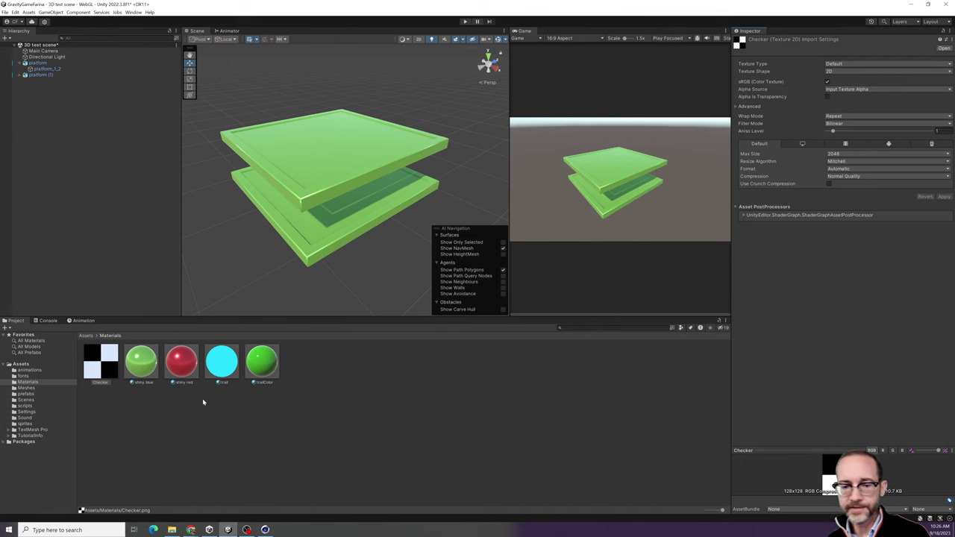
- Assign the Checker texture to the shiny blue material's Base Map and set the Base Map color to white FFFFFF
left_click(142, 362)
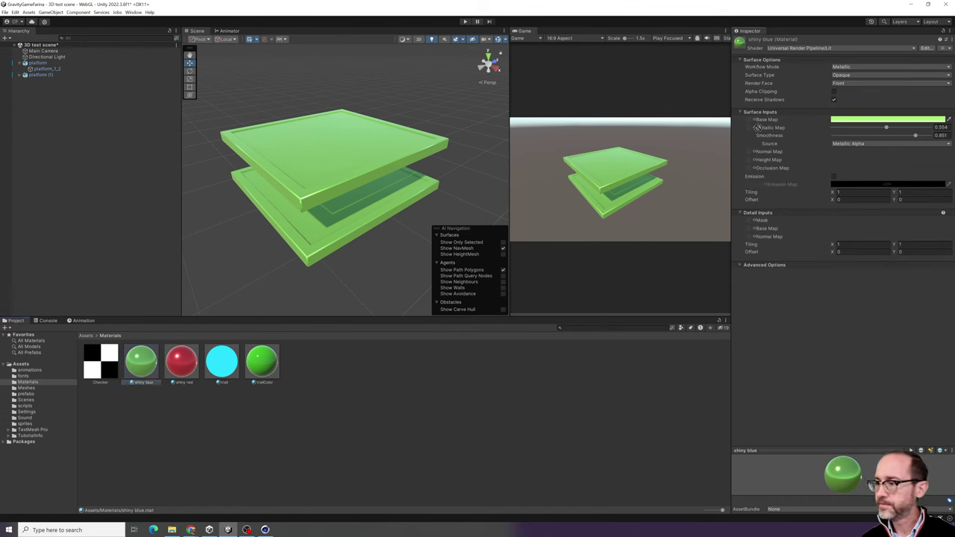
left_click_drag(754, 128, 750, 124)
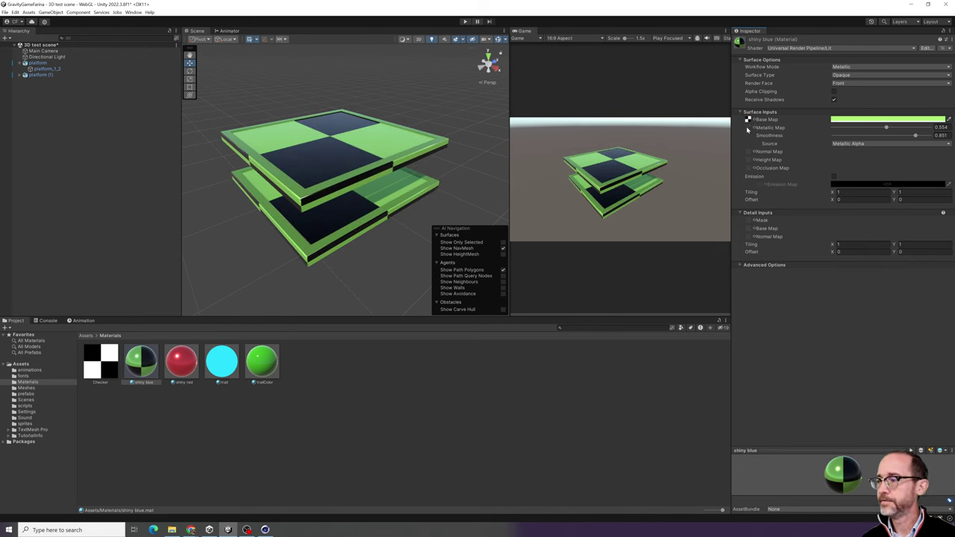
left_click(851, 119)
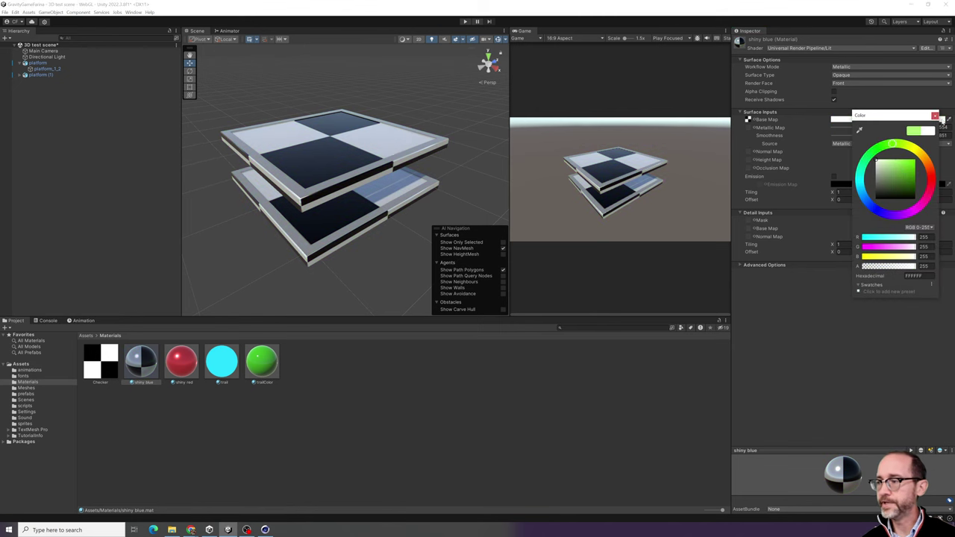
left_click(935, 116)
scroll(321, 144, "up", 4)
scroll(322, 145, "down", 3)
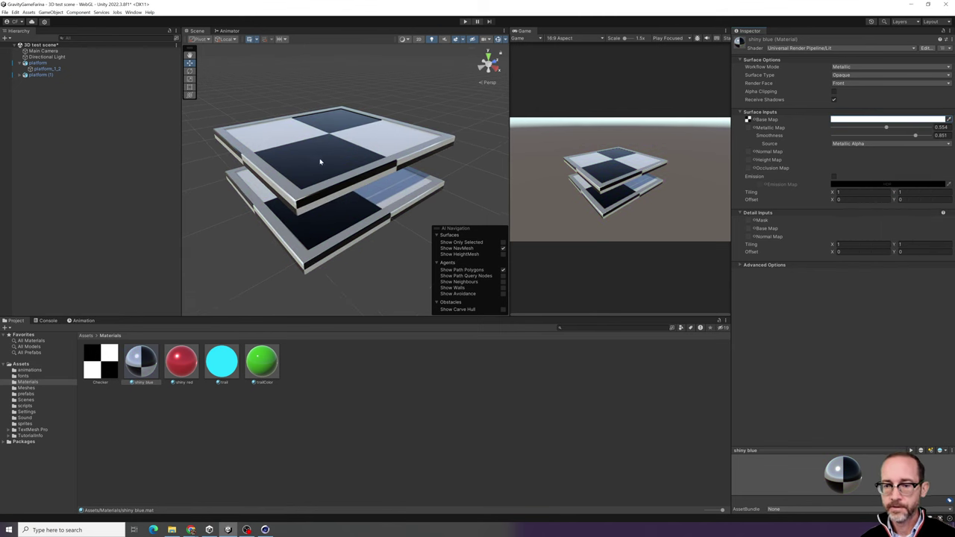
- Set the Surface Inputs tiling of the shiny blue material to 5 in X and 5 in Y
left_click_drag(322, 176, 326, 76, "alt")
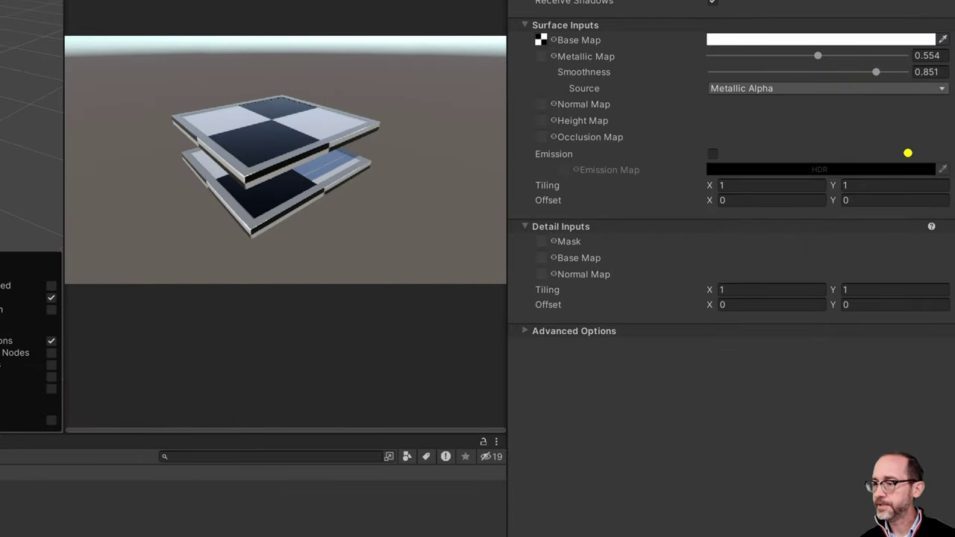
mouse_move(931, 175)
left_mouse_down()
mouse_move(704, 179)
mouse_move(947, 179)
mouse_move(761, 120)
left_mouse_up()
left_click_drag(627, 160, 689, 173)
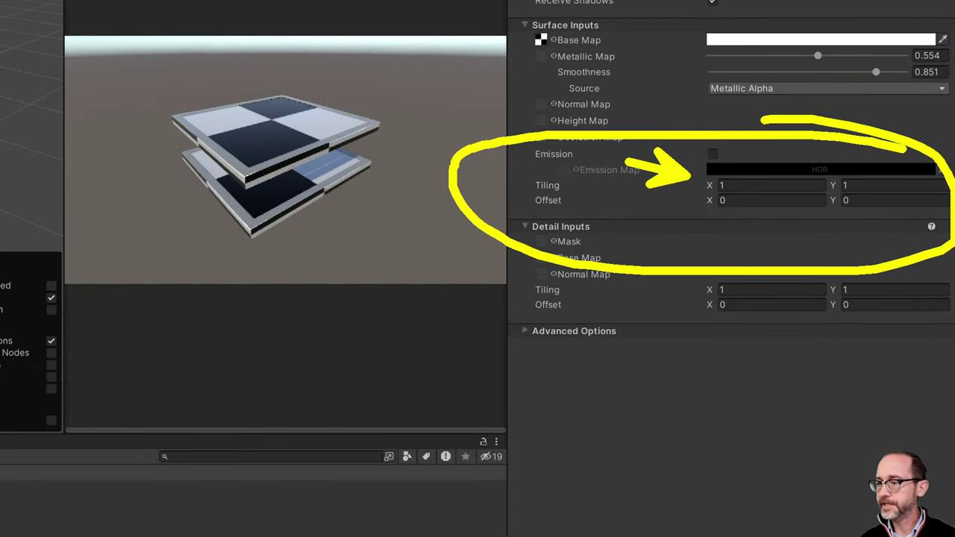
left_click_drag(682, 306, 829, 210)
key("Escape")
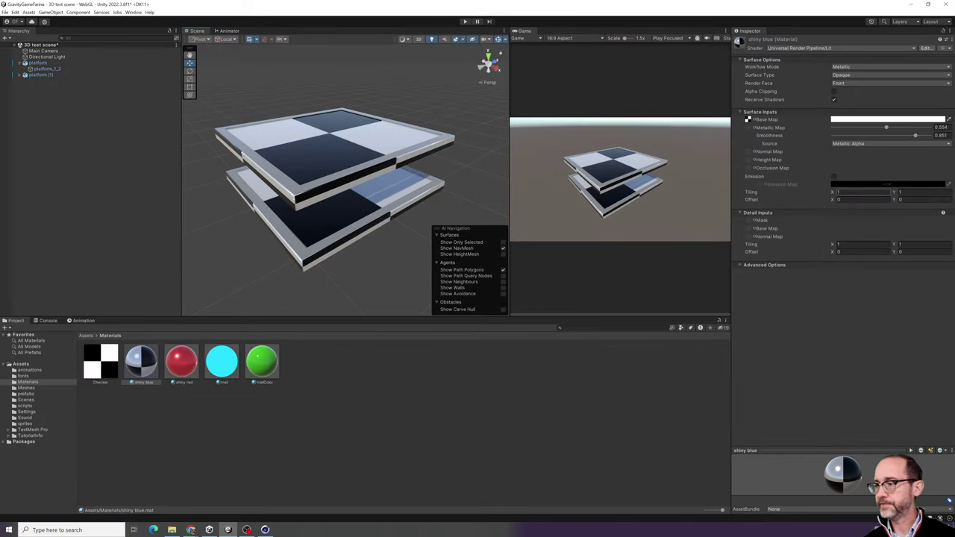
left_click(858, 191)
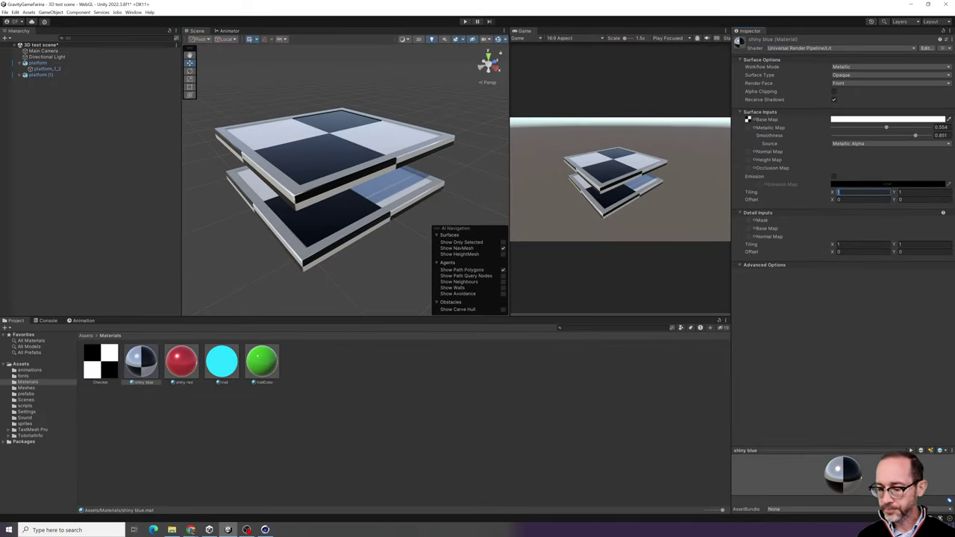
type("5")
key("Tab")
type("5")
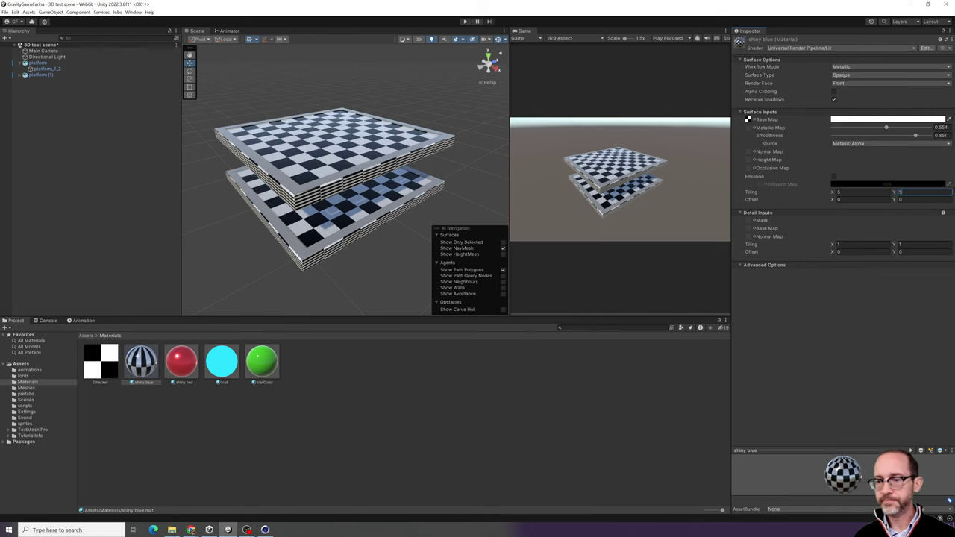
- Examine how the tiled checker pattern maps onto the tops and side edges of the two platforms
left_click_drag(337, 161, 364, 230, "alt")
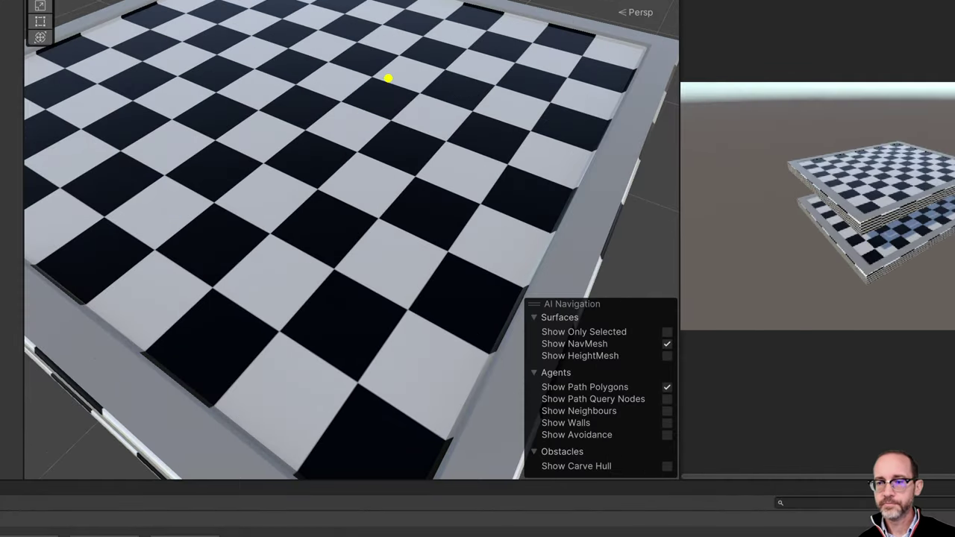
mouse_move(474, 78)
left_mouse_down()
mouse_move(358, 63)
mouse_move(472, 88)
left_mouse_up()
mouse_move(224, 123)
left_mouse_down()
mouse_move(326, 149)
mouse_move(203, 223)
mouse_move(220, 223)
mouse_move(247, 127)
mouse_move(283, 176)
mouse_move(279, 194)
left_mouse_up()
key("Escape")
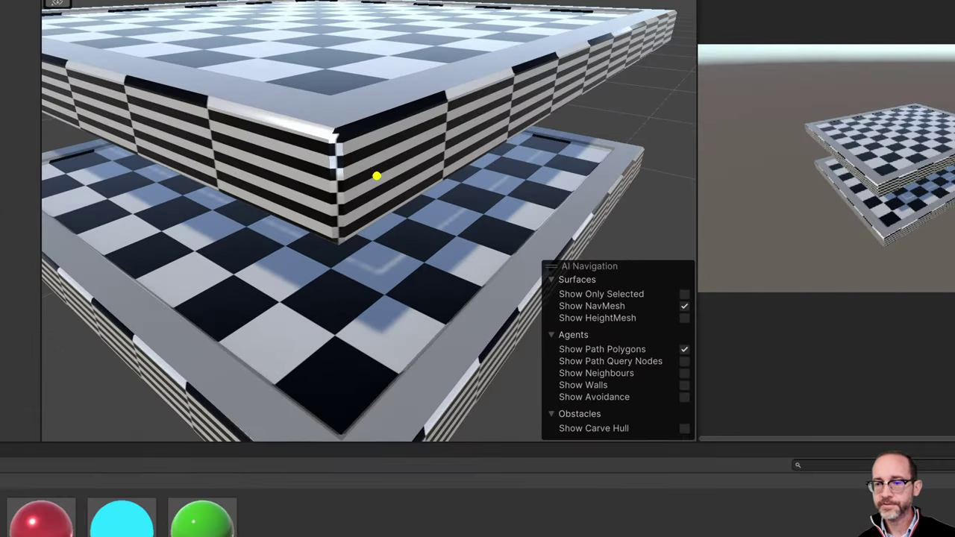
left_click_drag(376, 177, 497, 470)
key("Escape")
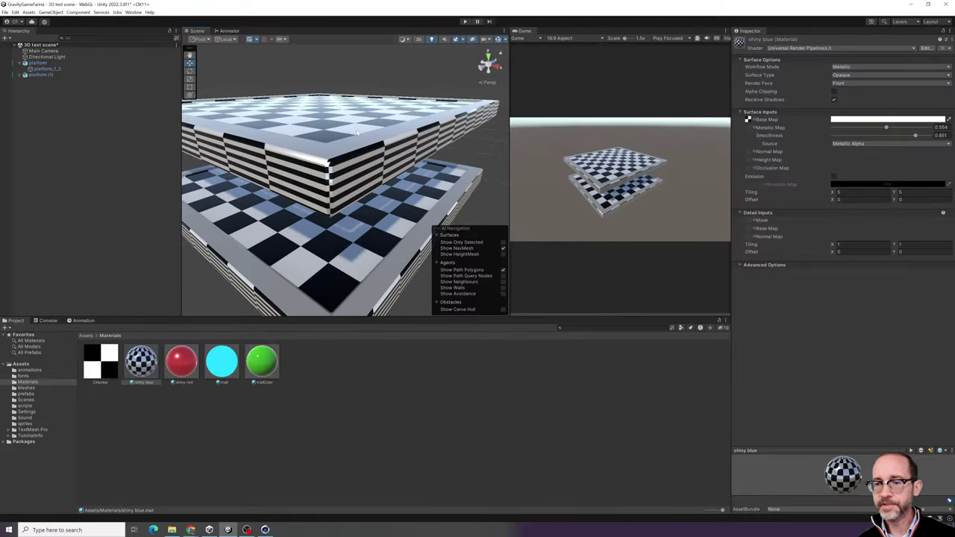
left_click_drag(364, 114, 390, 213, "alt")
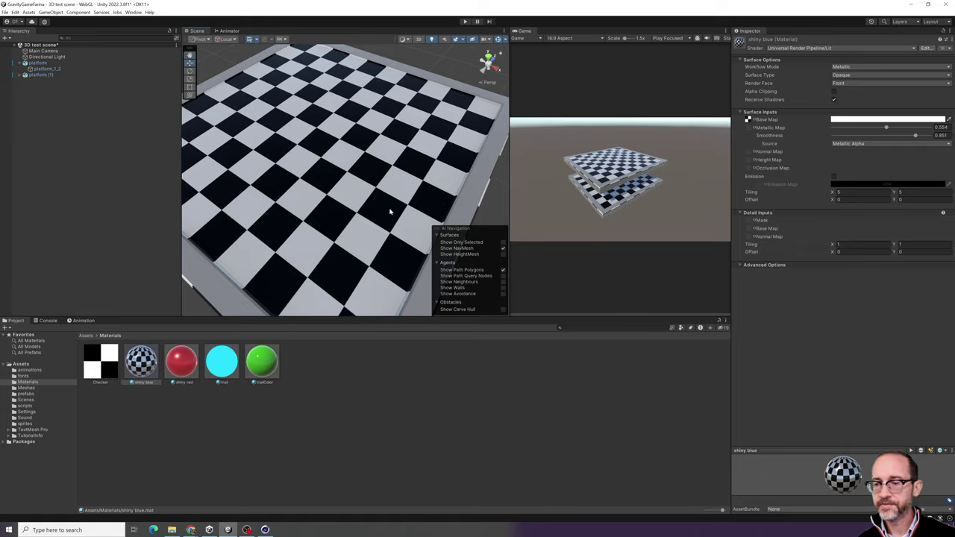
left_click_drag(541, 173, 231, 154)
key("Escape")
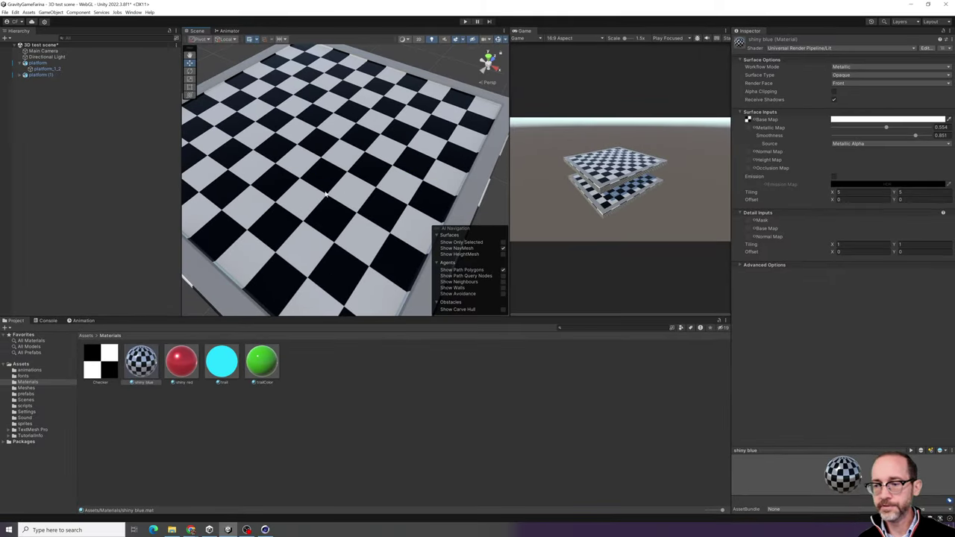
left_click_drag(319, 239, 478, 156, "alt")
scroll(299, 106, "down", 3)
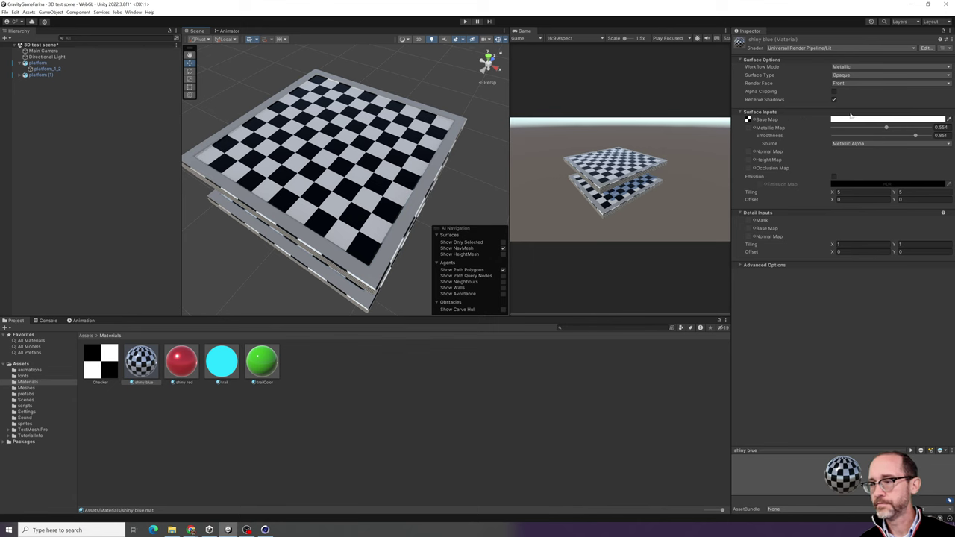
left_click_drag(314, 217, 388, 216, "alt")
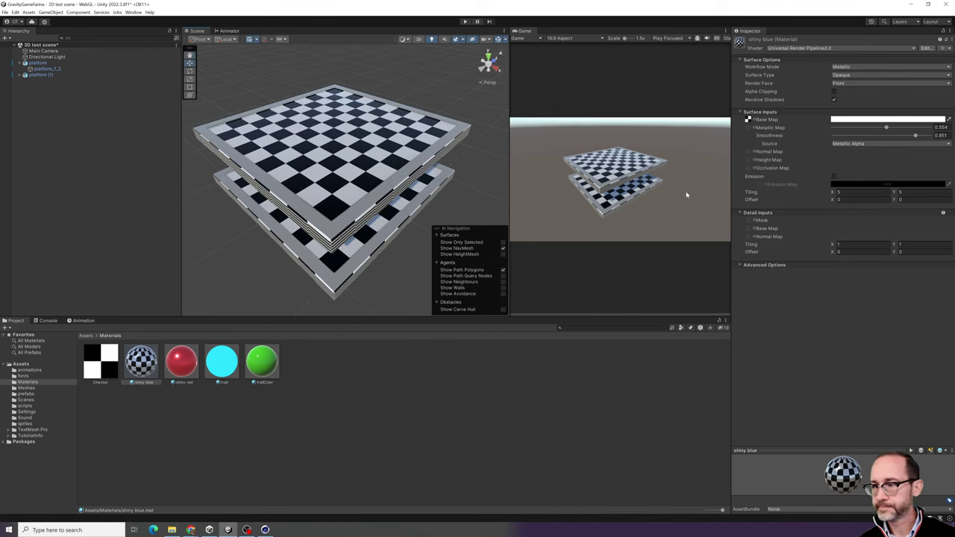
- Remove the Checker texture from the shiny blue material's Base Map and set its metallic value to 0.516
left_click(748, 119)
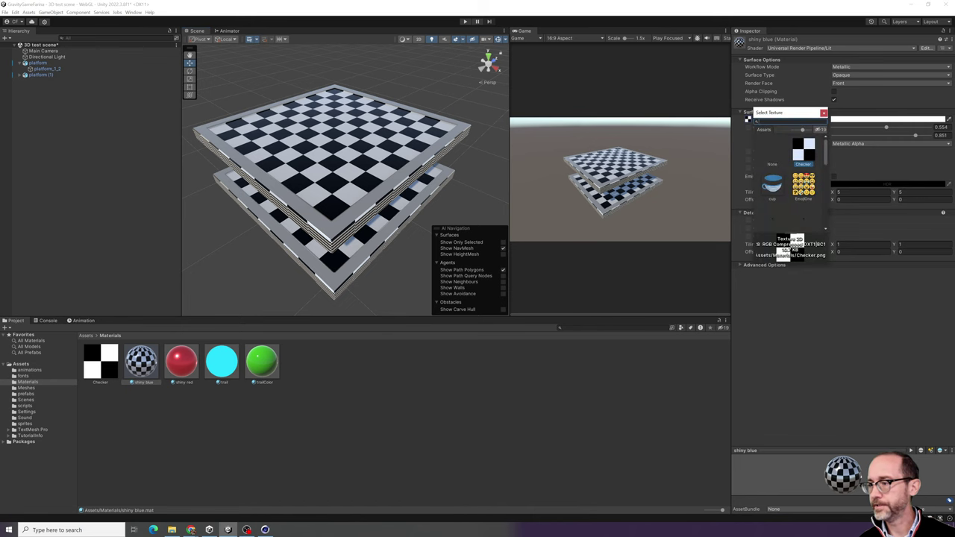
left_click_drag(806, 114, 852, 113)
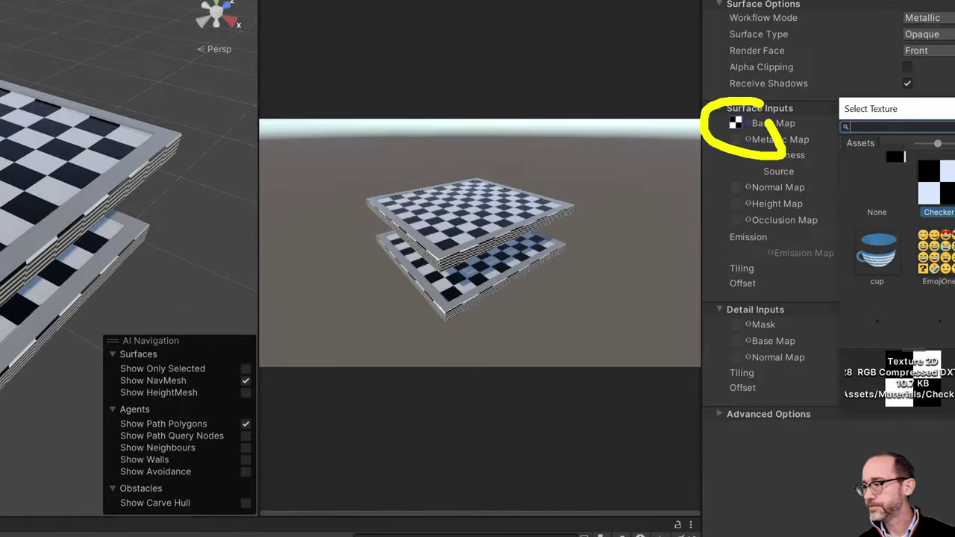
key("Escape")
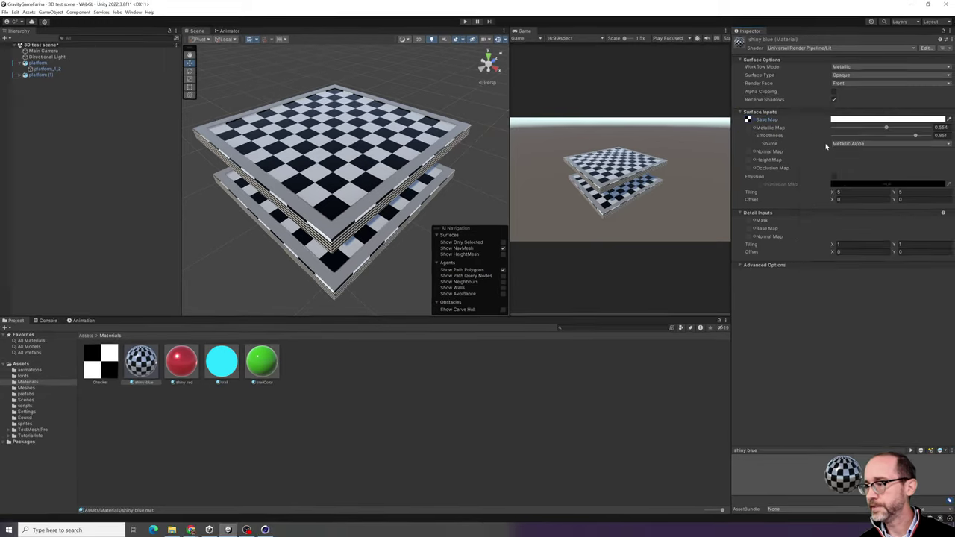
left_click(753, 120)
left_click(776, 154)
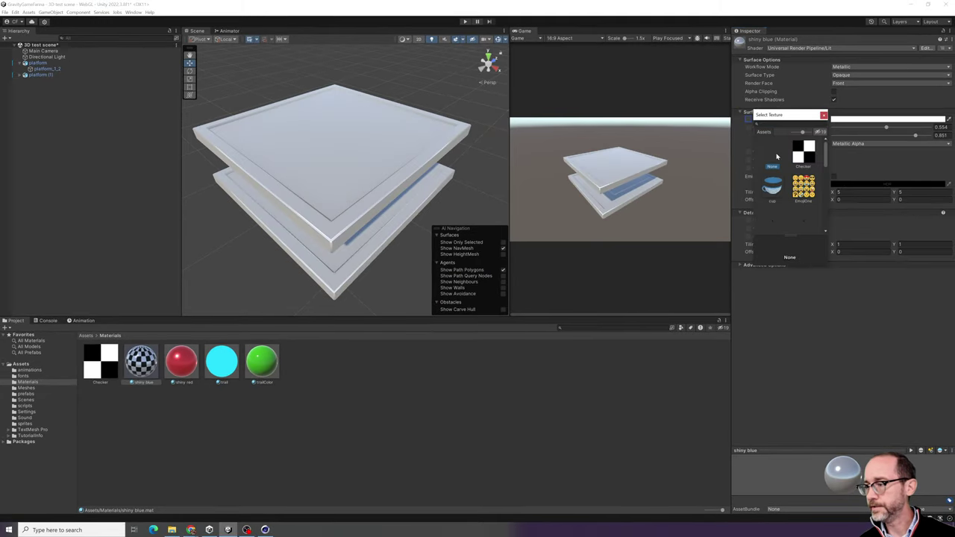
left_click(825, 116)
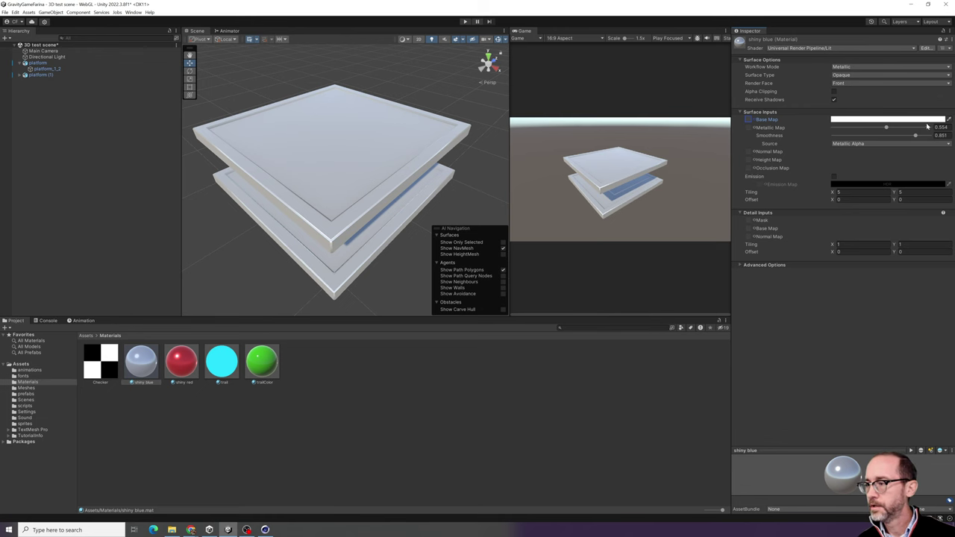
mouse_move(888, 128)
left_mouse_down()
mouse_move(931, 133)
mouse_move(882, 128)
left_mouse_up()
key("ctrl+1")
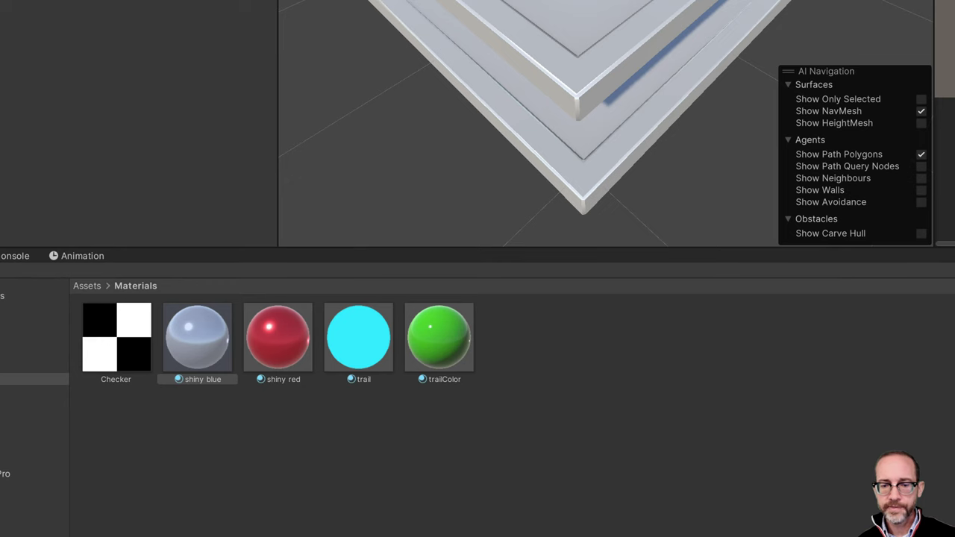
left_click(120, 379)
mouse_move(102, 285)
left_mouse_down()
mouse_move(153, 345)
mouse_move(107, 307)
left_mouse_up()
left_click_drag(123, 340, 352, 236)
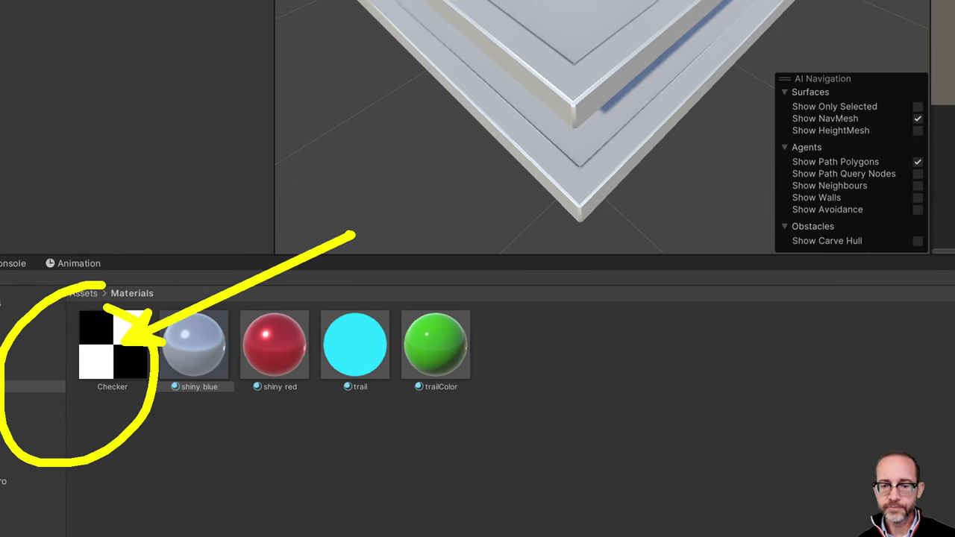
type("t")
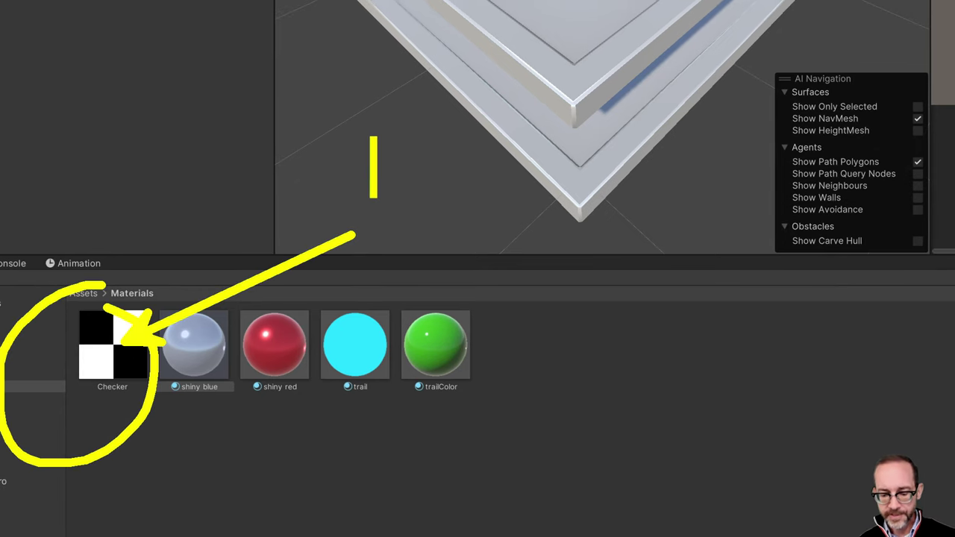
type("base color")
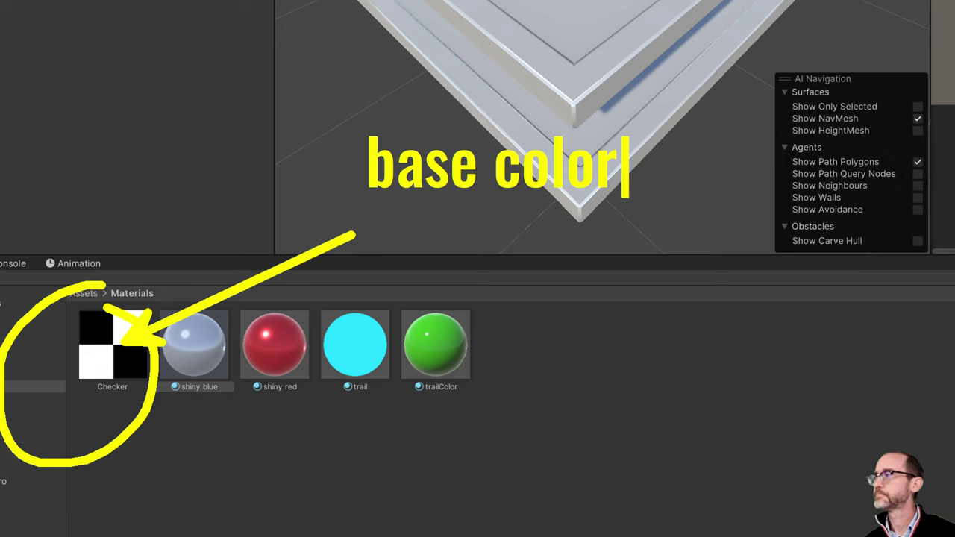
key("Escape")
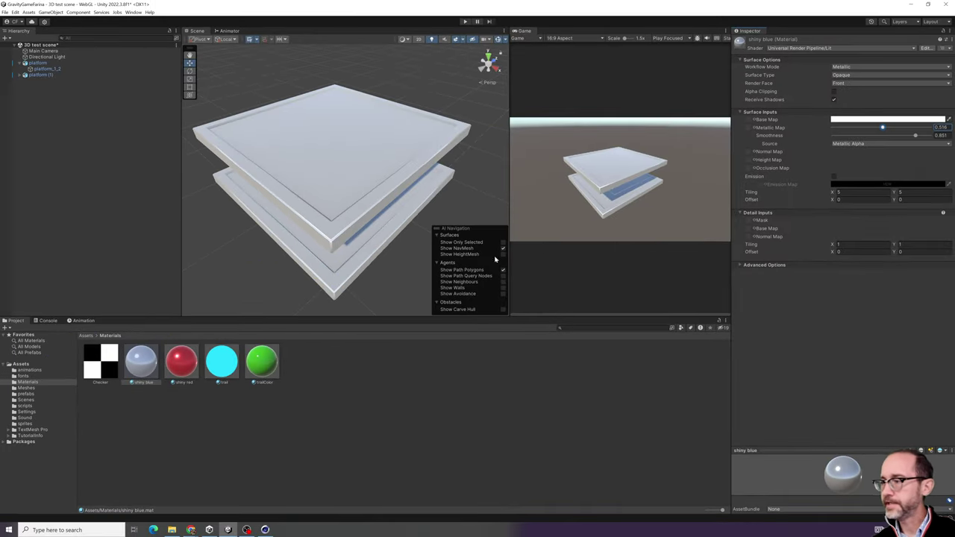
key("ctrl+1")
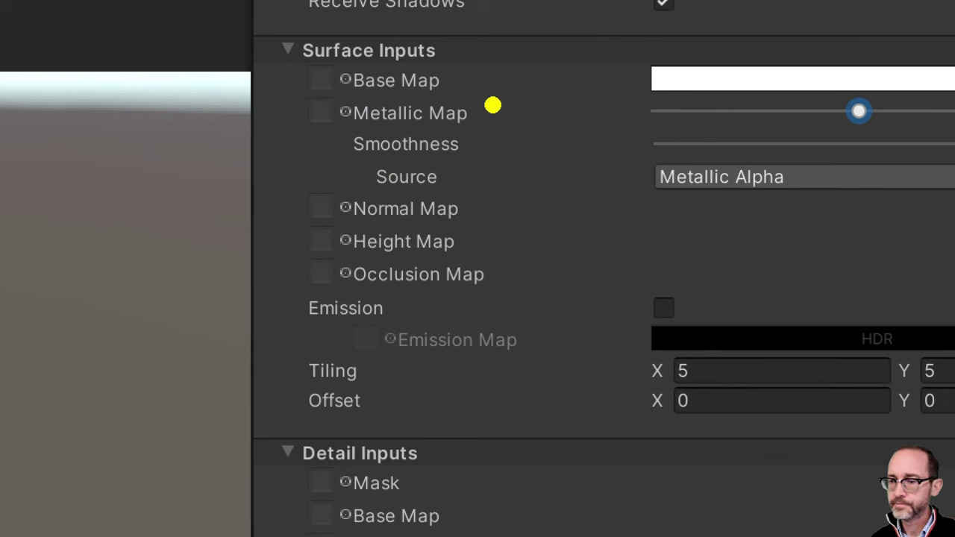
mouse_move(492, 84)
left_mouse_down("ctrl")
mouse_move(115, 131)
mouse_move(127, 135)
left_mouse_up("ctrl")
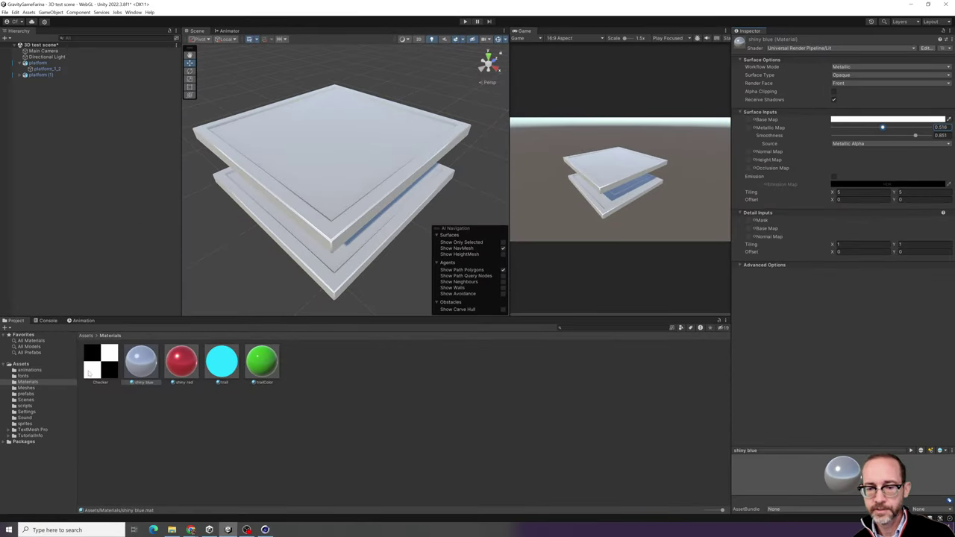
- Assign the Checker texture to the shiny blue material's Metallic Map and reduce the smoothness to 0.674
left_click_drag(101, 373, 749, 131)
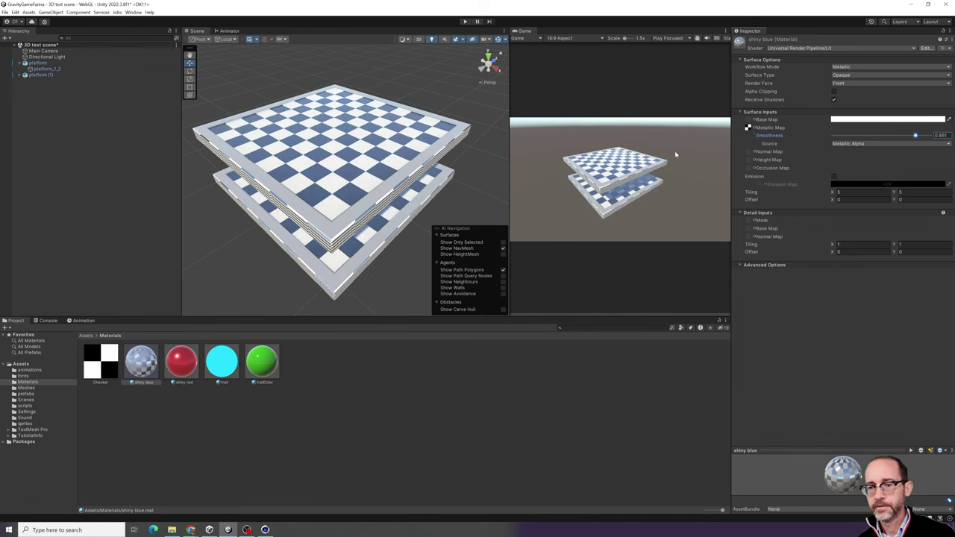
scroll(297, 157, "up", 3)
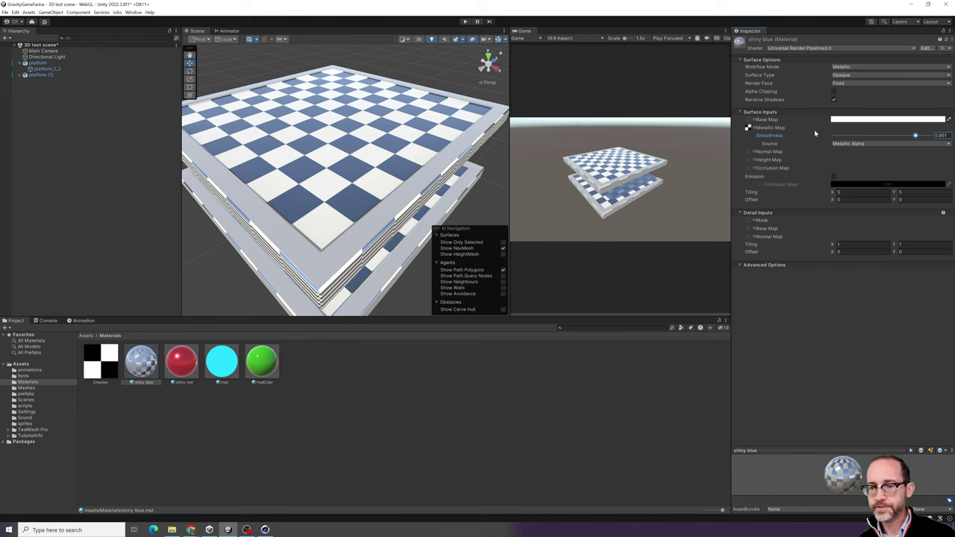
mouse_move(915, 135)
left_mouse_down()
mouse_move(858, 138)
mouse_move(899, 135)
left_mouse_up()
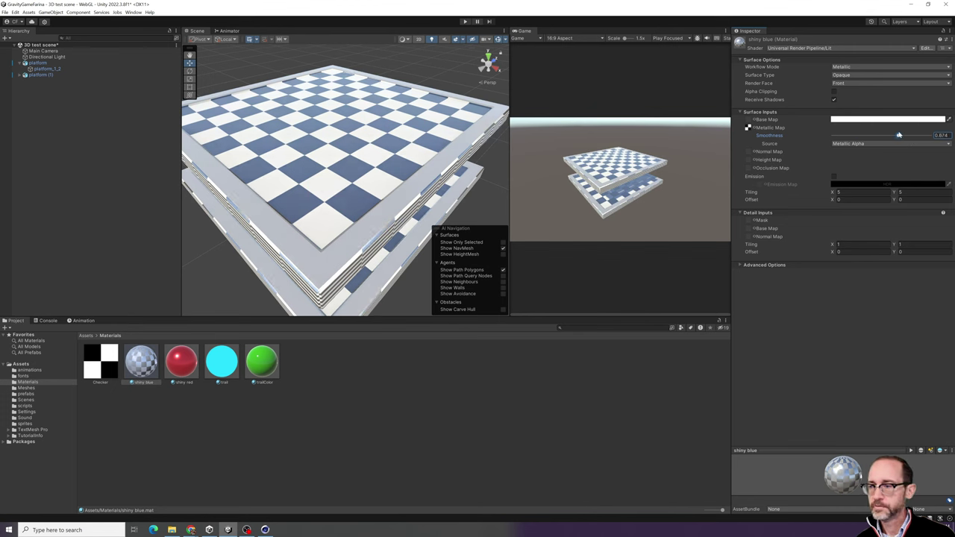
- Clear the Metallic Map of the shiny blue material by setting its texture to None
left_click(750, 119)
left_click(774, 166)
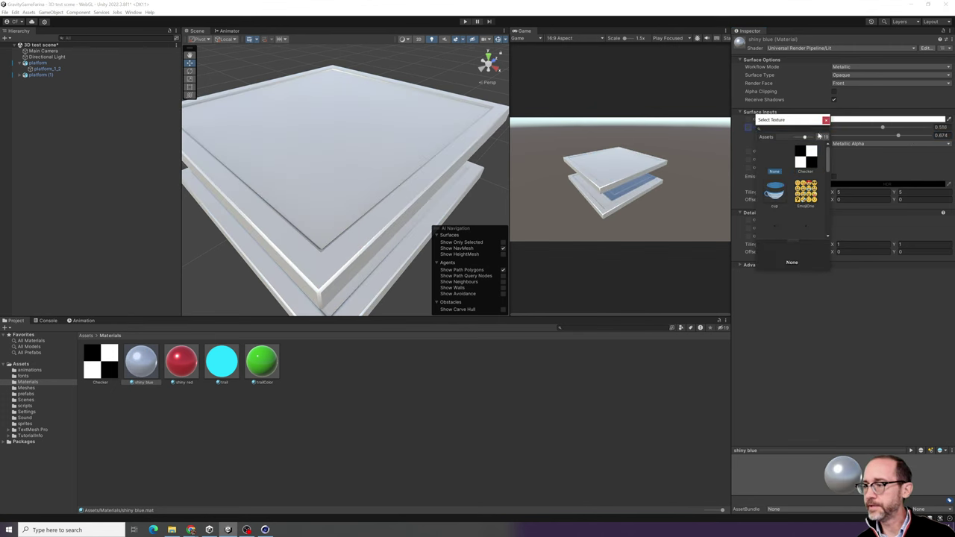
left_click(826, 119)
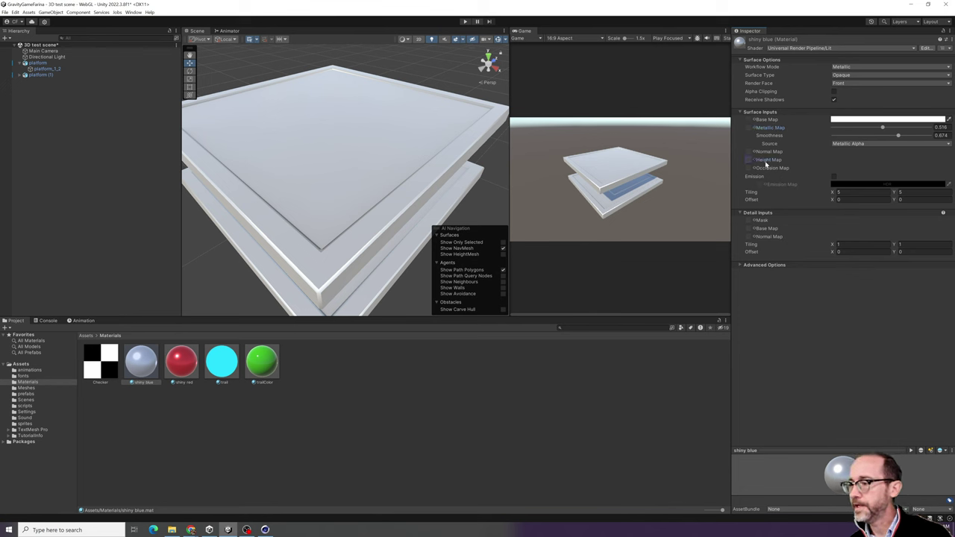
- Assign the Checker texture to the Height Map at 0.0701 and set the Detail Inputs tiling to X 3.63, Y 4.45
left_click_drag(100, 365, 748, 162)
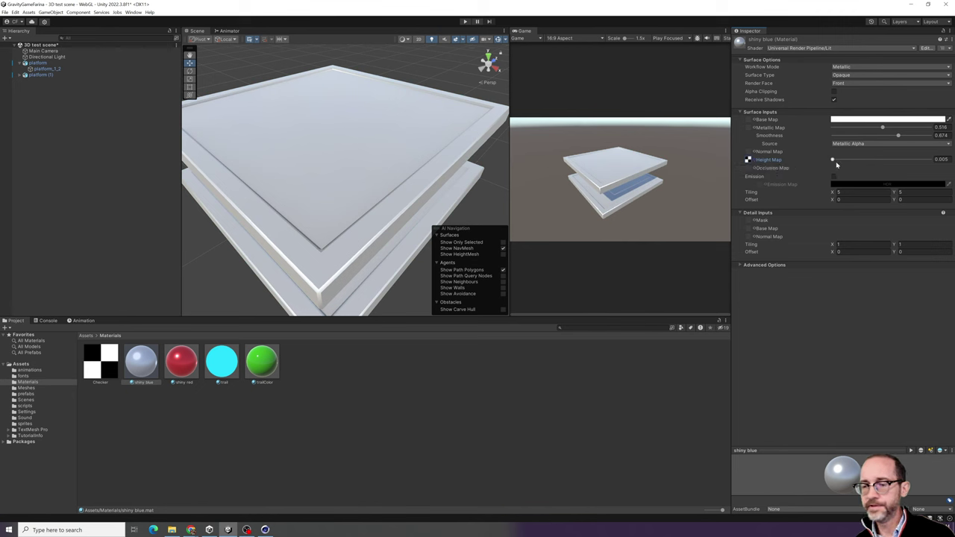
left_click_drag(833, 161, 918, 161)
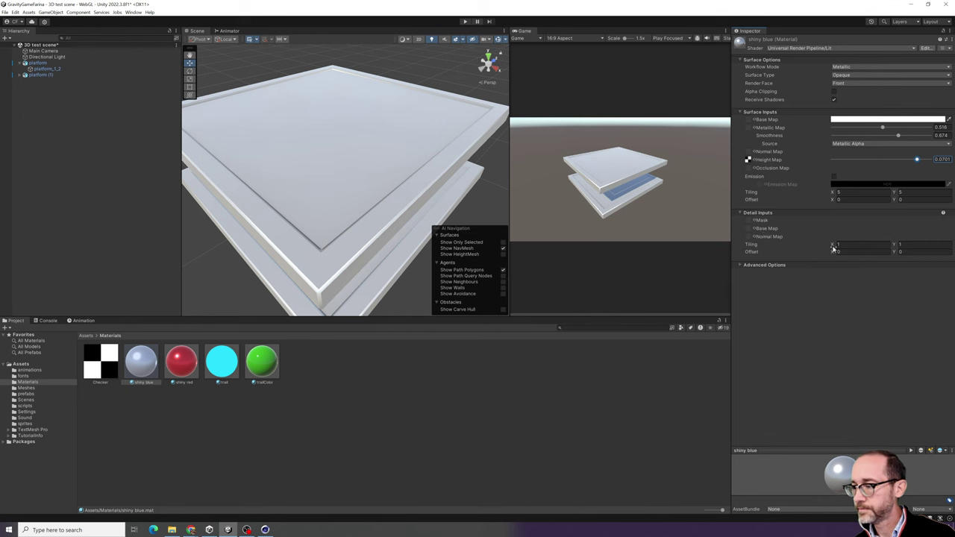
left_click_drag(833, 245, 942, 247)
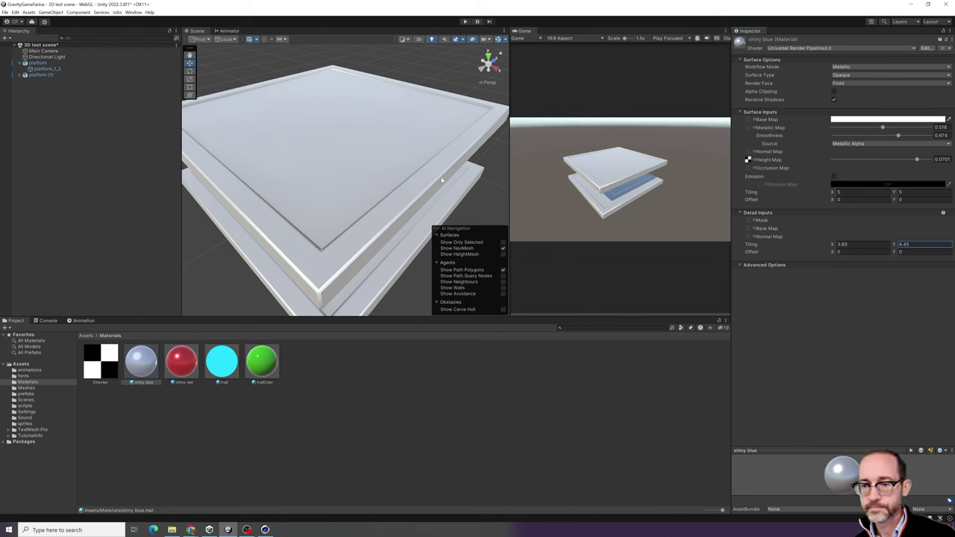
- Inspect the upper platform's surface, raise the Height Map value to 0.08, and remove the Checker texture from the Height Map
scroll(392, 169, "down", 1)
scroll(391, 169, "up", 3)
scroll(391, 170, "down", 5)
scroll(390, 171, "up", 3)
left_click_drag(387, 170, 446, 222, "alt")
scroll(358, 135, "down", 2)
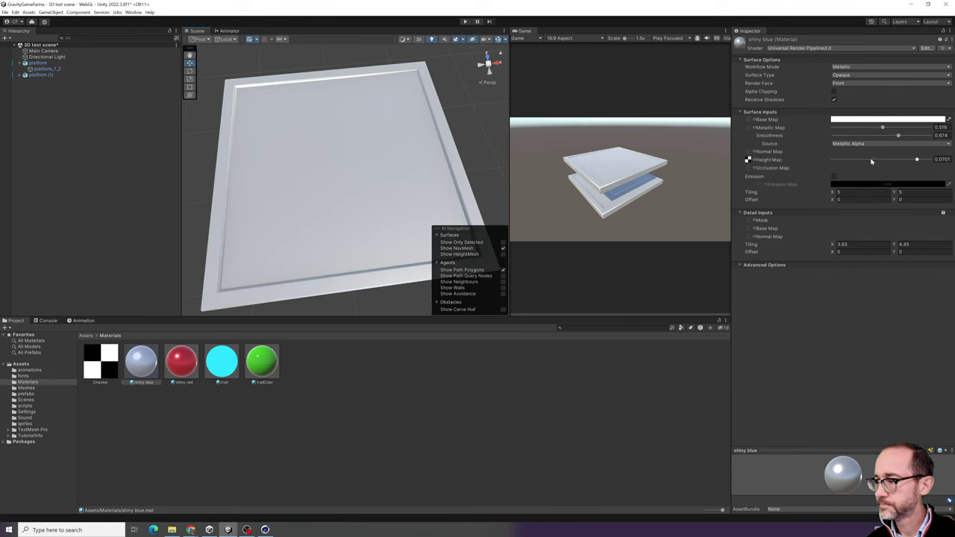
left_click_drag(916, 159, 932, 159)
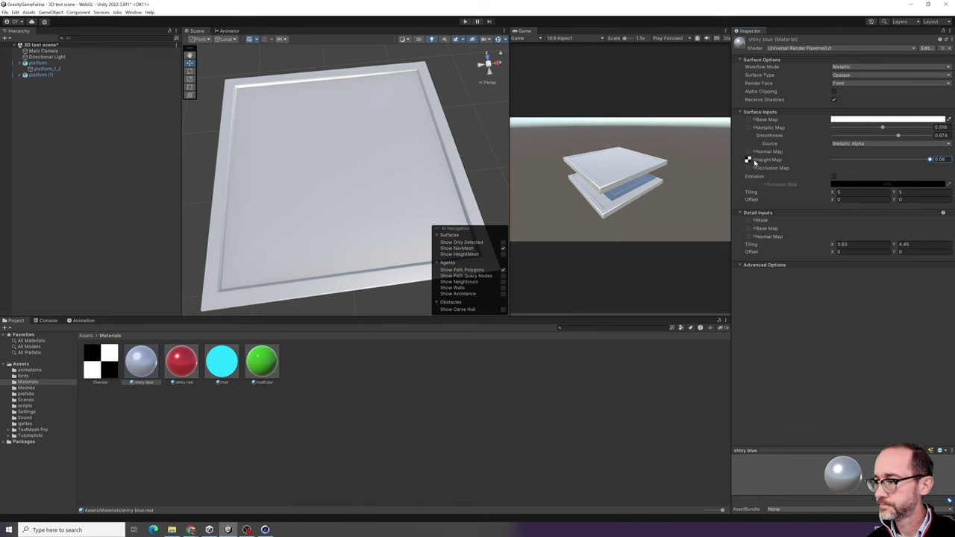
left_click(749, 161)
key("Delete")
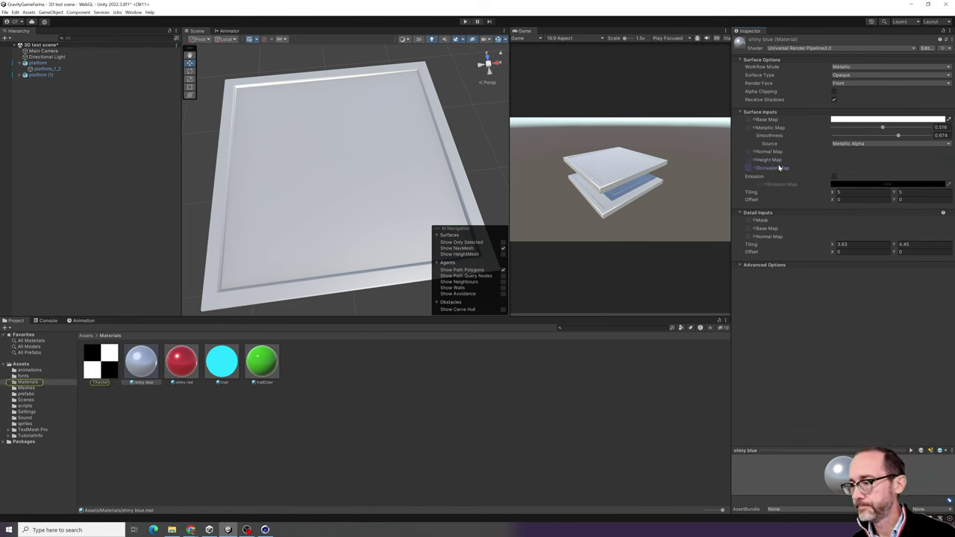
- Assign the Checker texture to the shiny blue material's Base Map
scroll(273, 196, "down", 3)
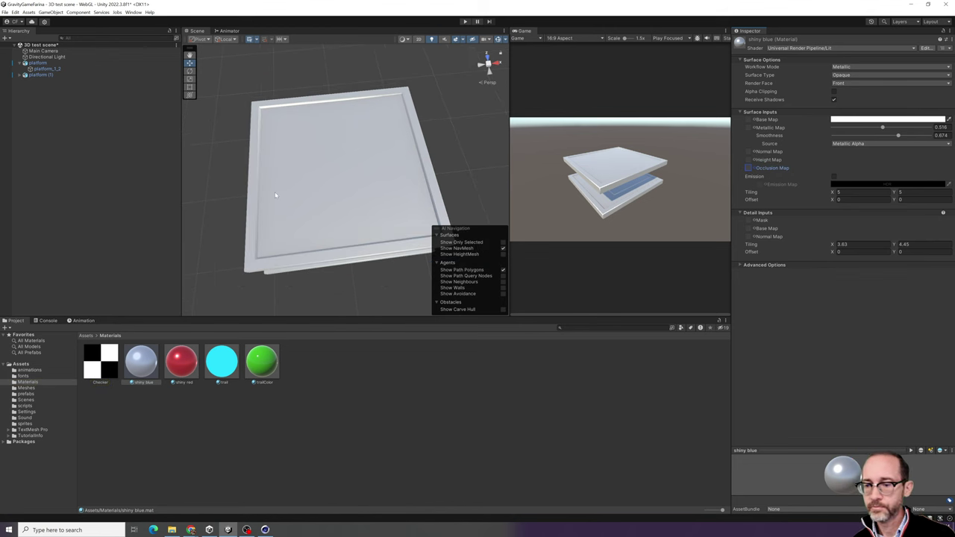
left_click_drag(307, 206, 525, 190, "alt")
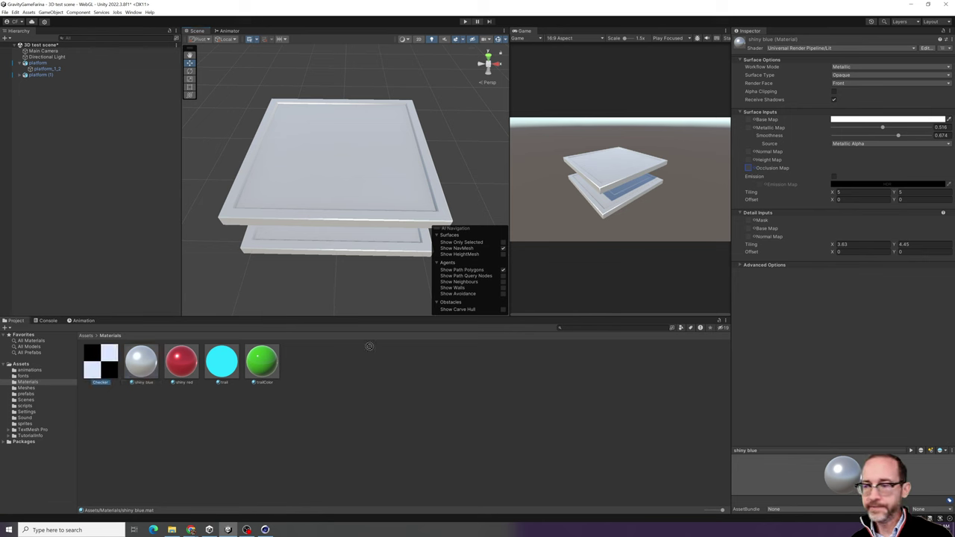
left_click_drag(744, 127, 749, 119)
left_click_drag(285, 197, 377, 224, "alt")
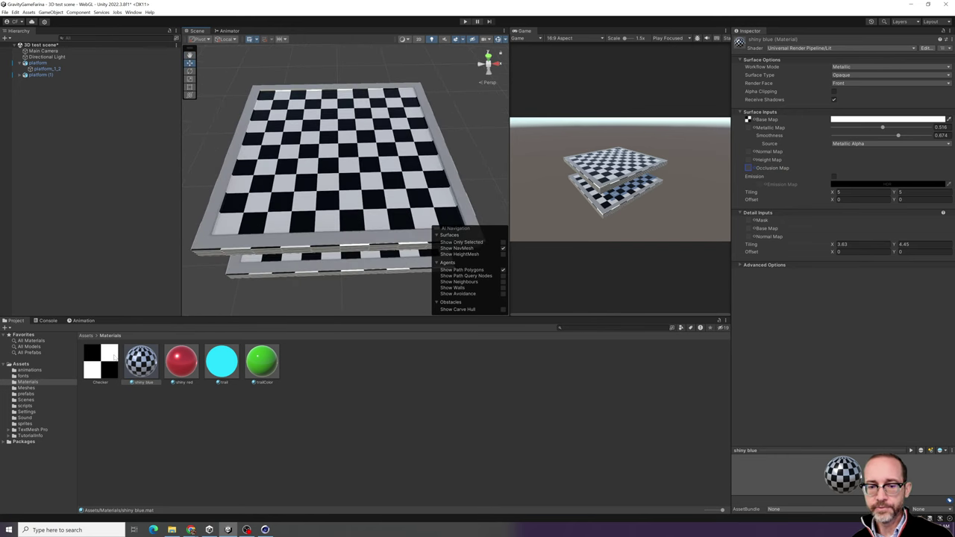
- Replace the Base Map's Checker texture with the cup texture and examine how it lies on the upper platform
left_click(749, 120)
left_click(754, 120)
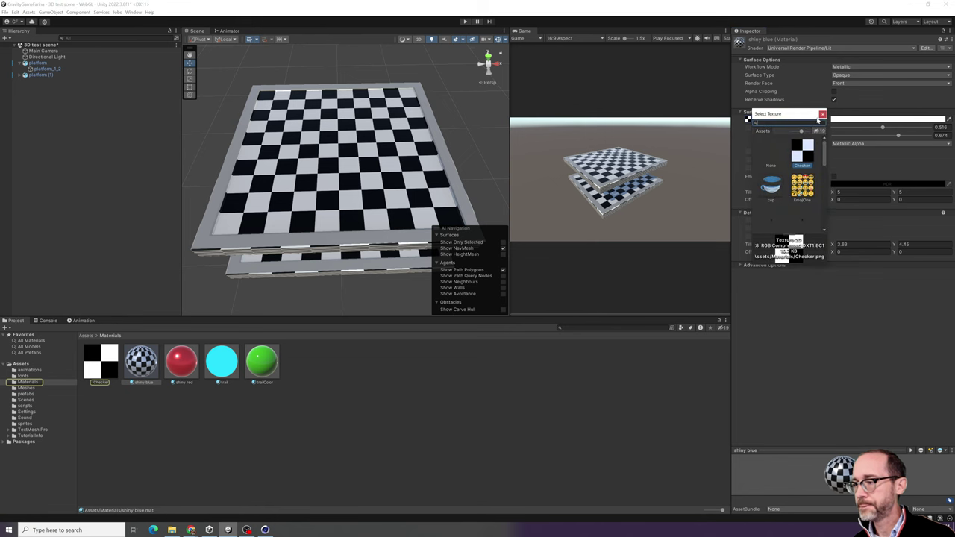
left_click(775, 149)
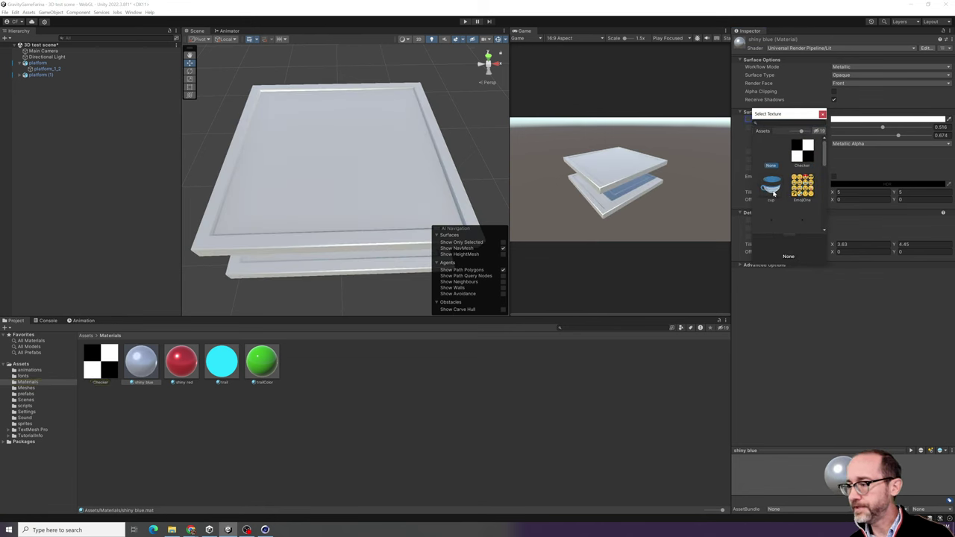
left_click(773, 192)
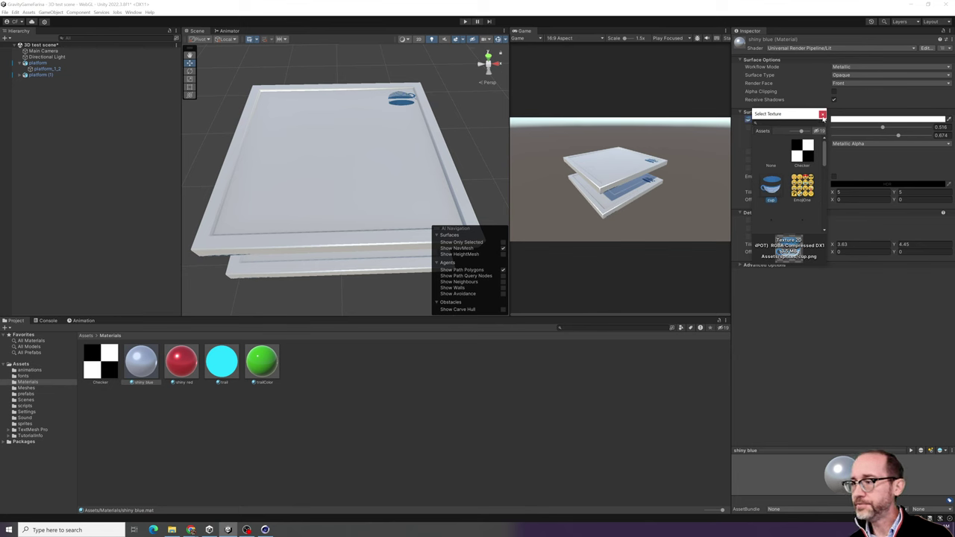
left_click(820, 116)
scroll(365, 100, "up", 2)
scroll(365, 100, "up", 1)
left_click_drag(373, 88, 755, 97, "alt")
left_click_drag(338, 180, 605, 203, "alt")
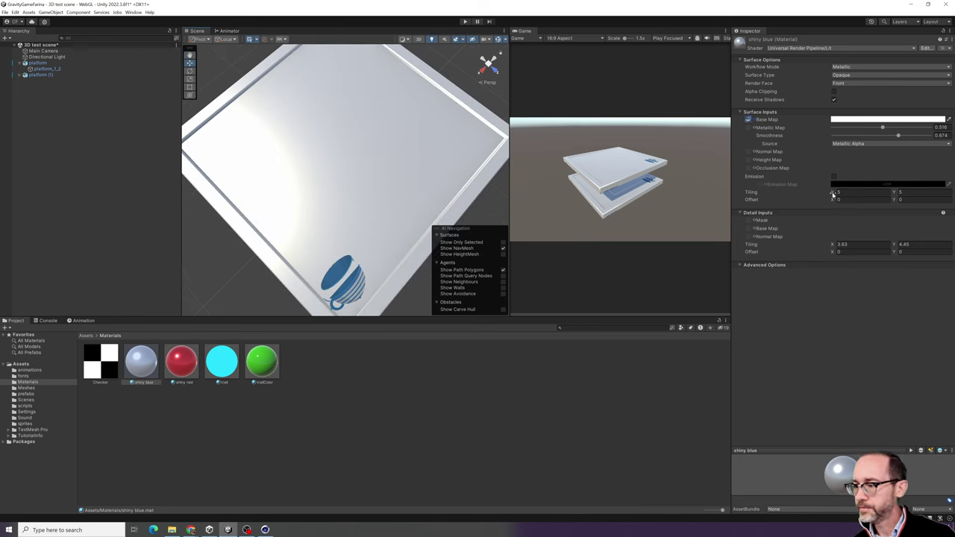
- Set the Surface Inputs tiling to X 2.97, Y -4.32 and change the Base Map to the EmojiOne texture
left_click_drag(832, 193, 812, 186)
left_click_drag(895, 195, 834, 149)
left_click(748, 119)
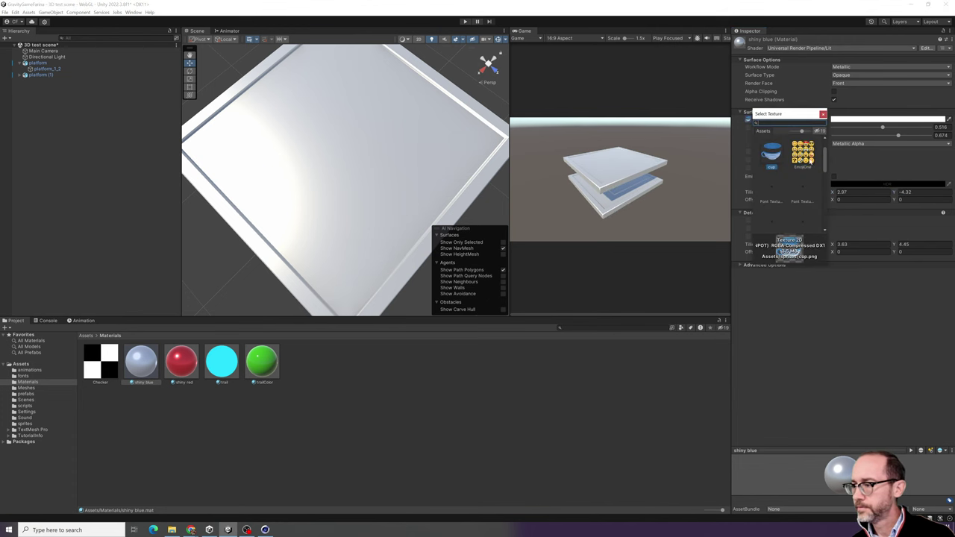
left_click(806, 155)
- Set the shiny blue material's Surface Inputs tiling to X 1, Y 1
left_click(851, 192)
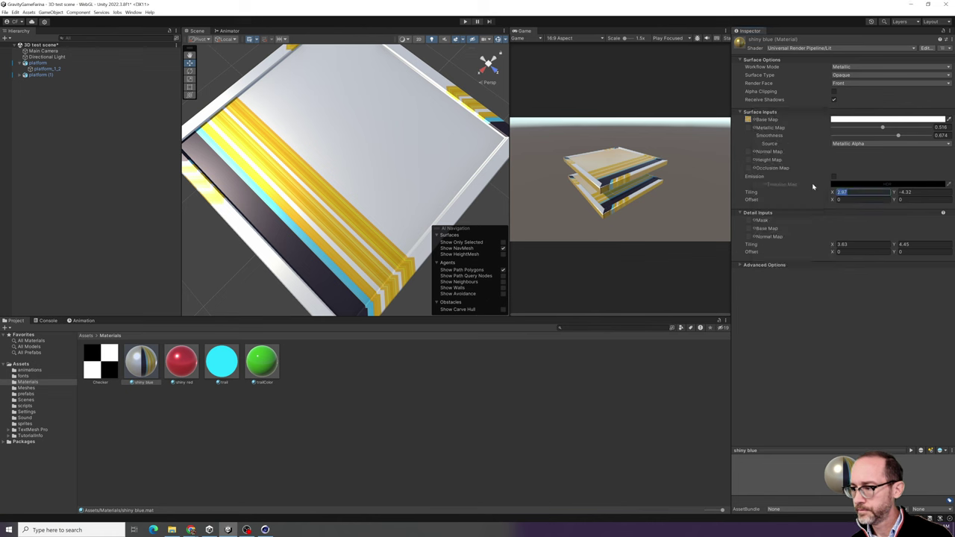
type("11")
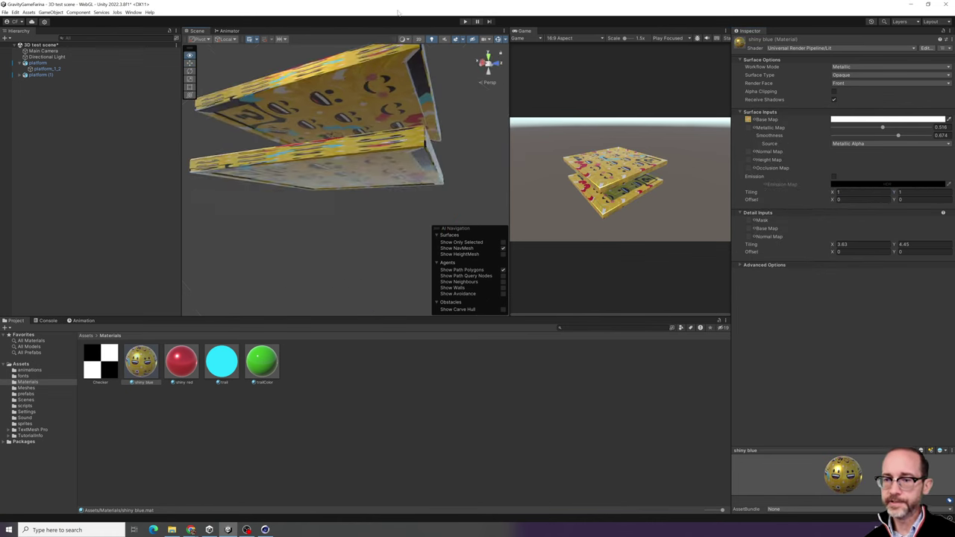
left_click_drag(375, 175, 359, 142, "alt")
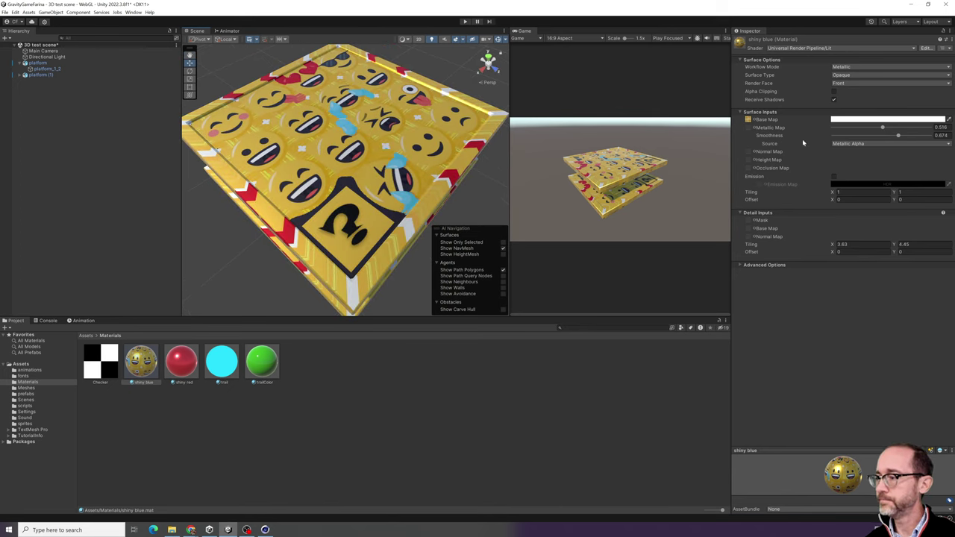
left_click(753, 119)
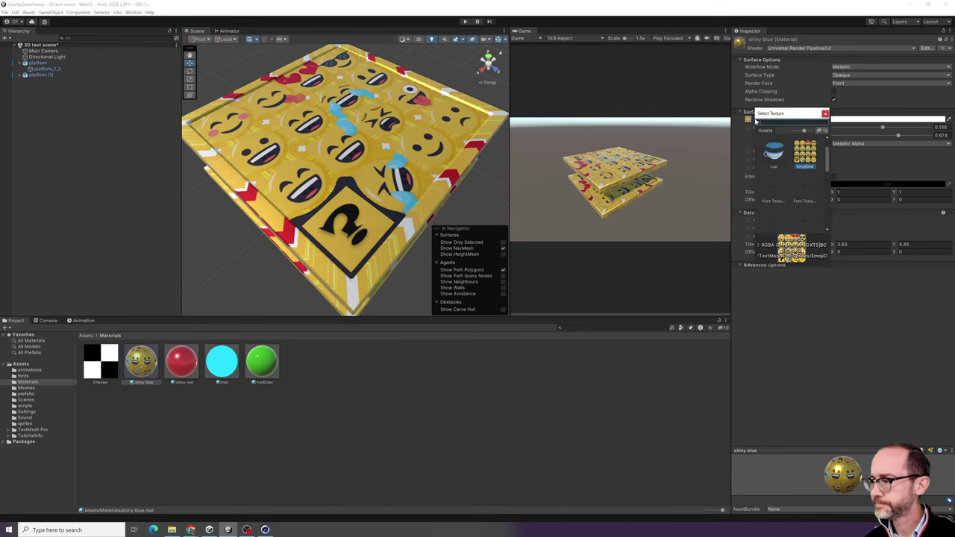
scroll(791, 208, "down", 2)
scroll(791, 209, "down", 5)
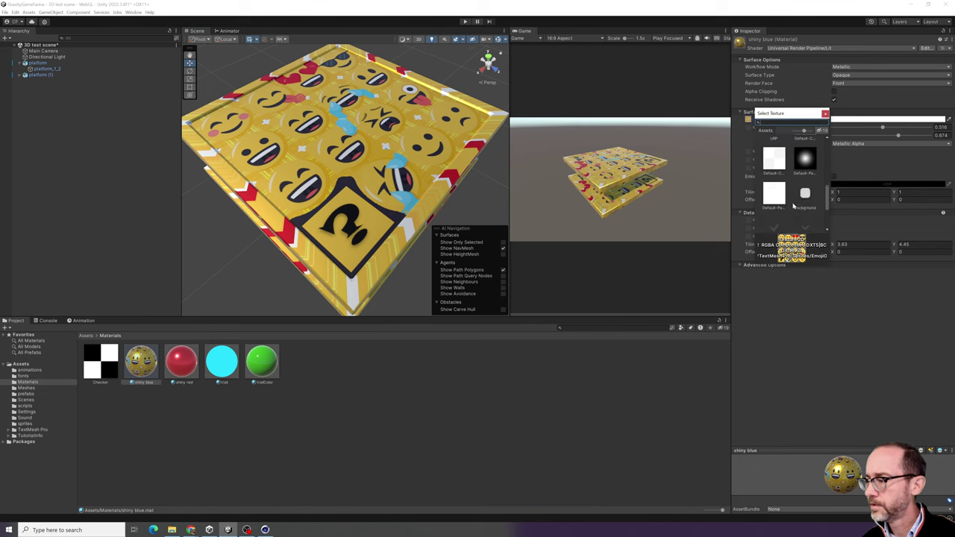
scroll(794, 206, "up", 7)
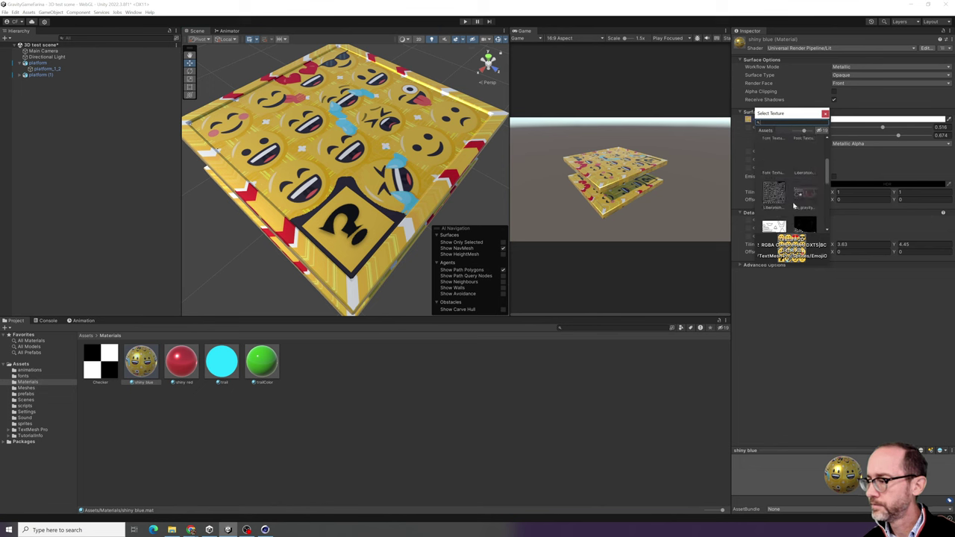
scroll(793, 205, "down", 3)
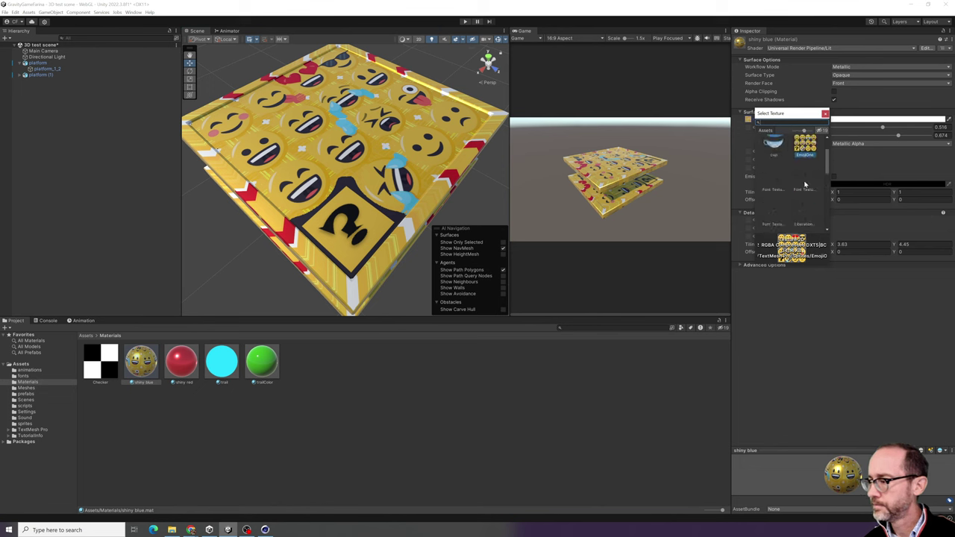
left_click(824, 114)
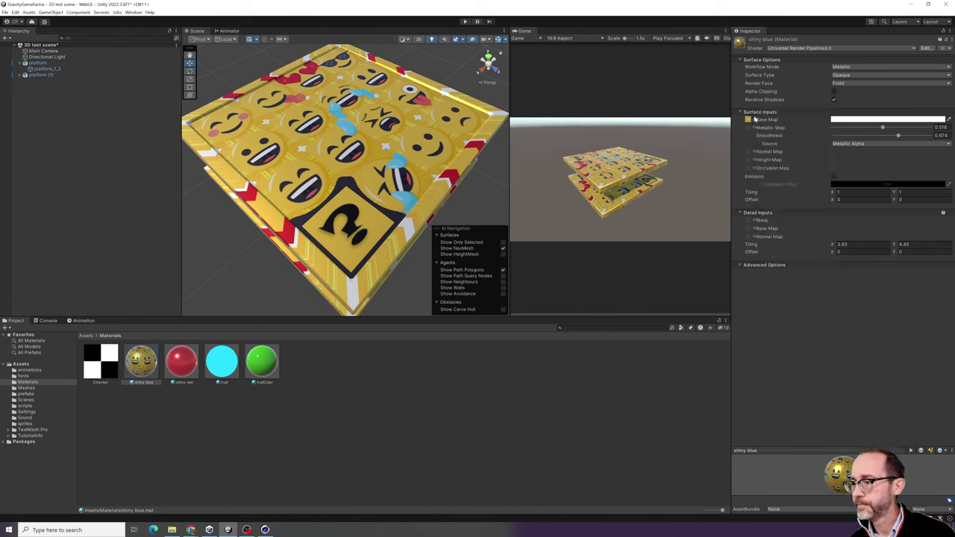
- Set the shiny blue material's metallic value to 0.577 and its smoothness to 1
left_click_drag(882, 128, 931, 134)
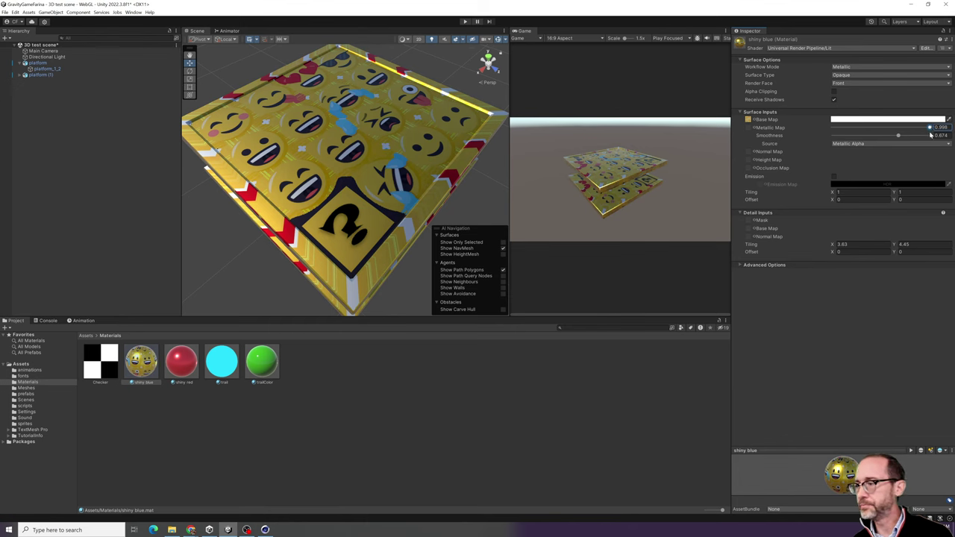
left_click(859, 135)
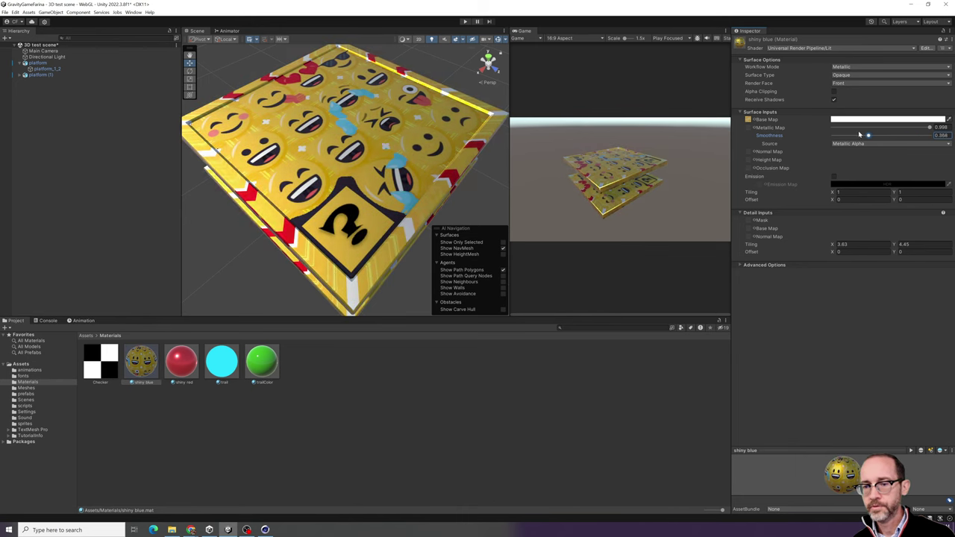
left_click_drag(858, 134, 930, 130)
left_click(884, 127)
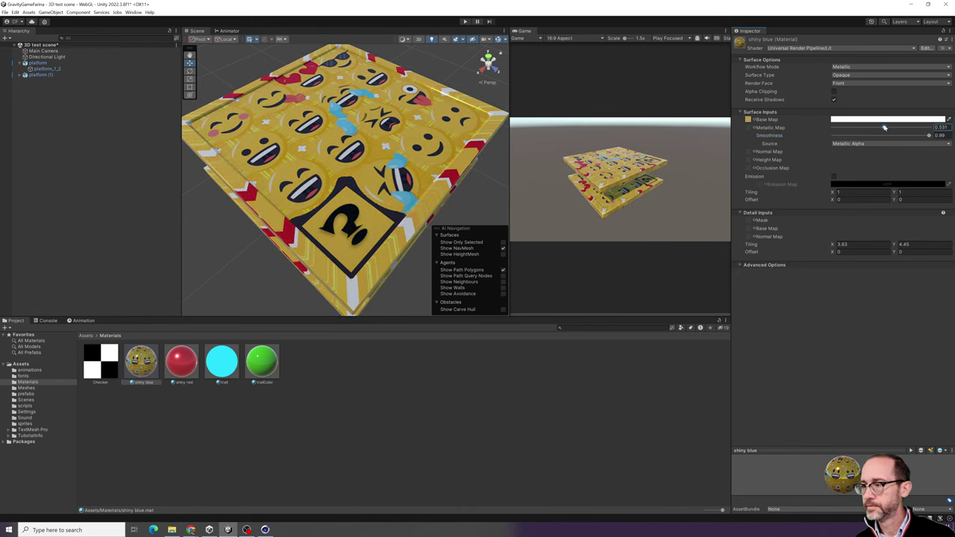
left_click(879, 120)
left_click_drag(824, 136, 865, 135)
left_click_drag(871, 128, 888, 128)
- Remove the EmojiOne texture from the Base Map by setting it to None
left_click(753, 120)
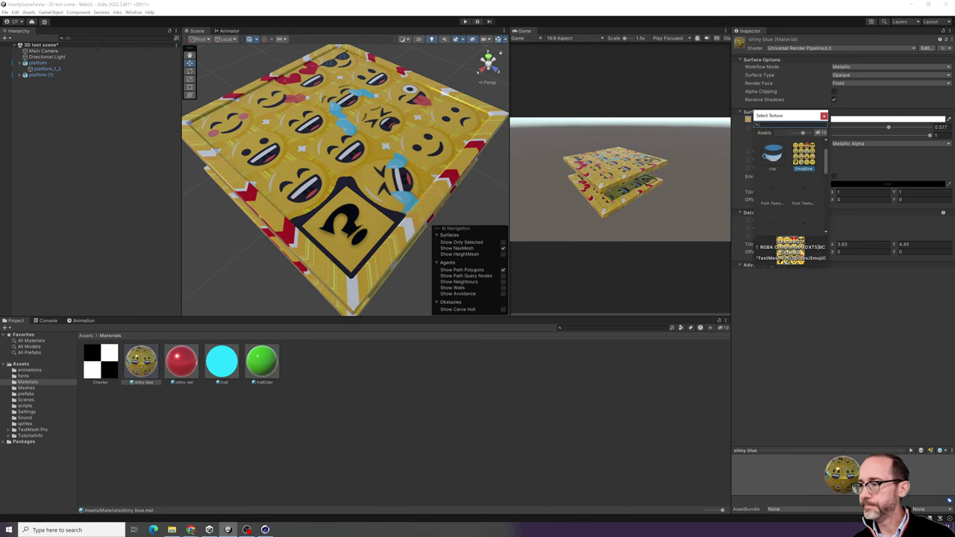
scroll(791, 156, "up", 1)
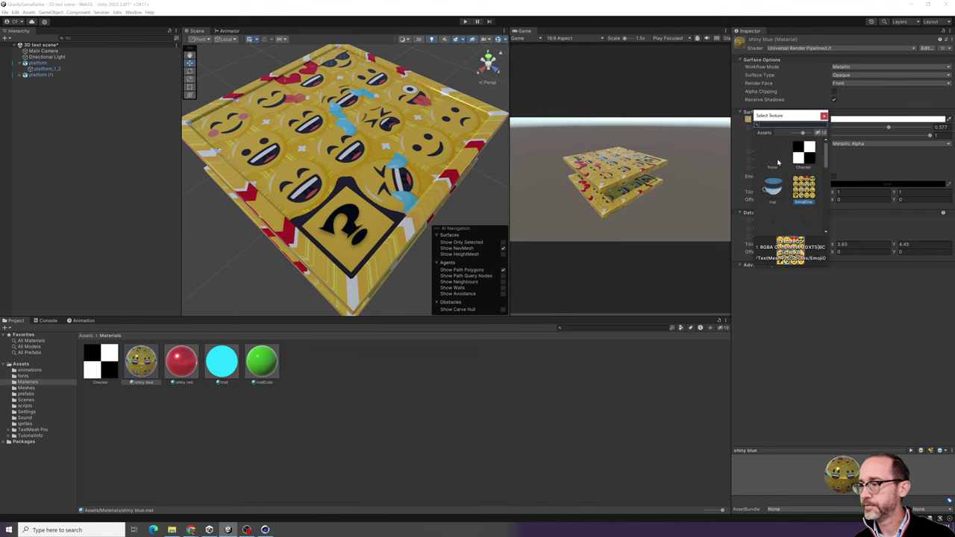
left_click(774, 158)
left_click(823, 116)
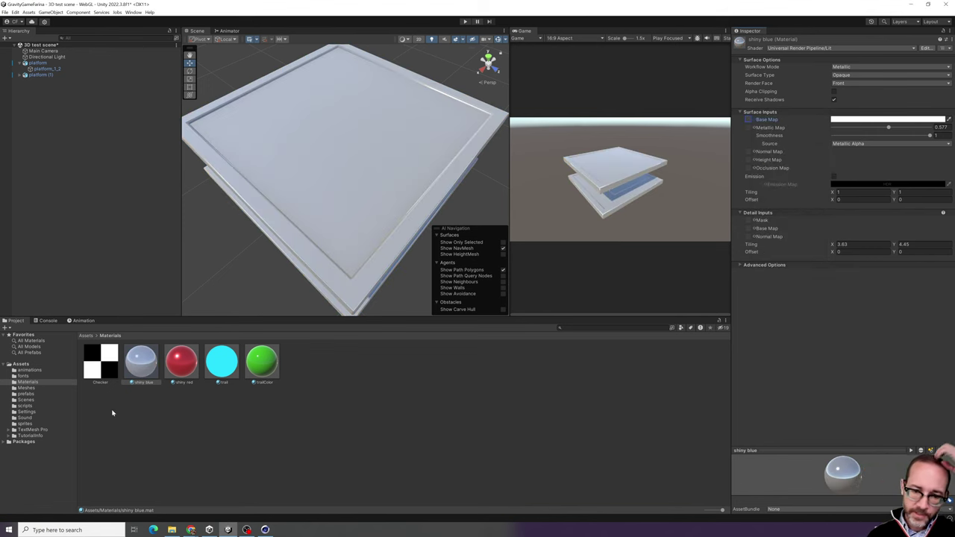
key("ctrl+1")
left_click(120, 362)
mouse_move(153, 290)
left_mouse_down()
mouse_move(173, 473)
mouse_move(208, 236)
left_mouse_up()
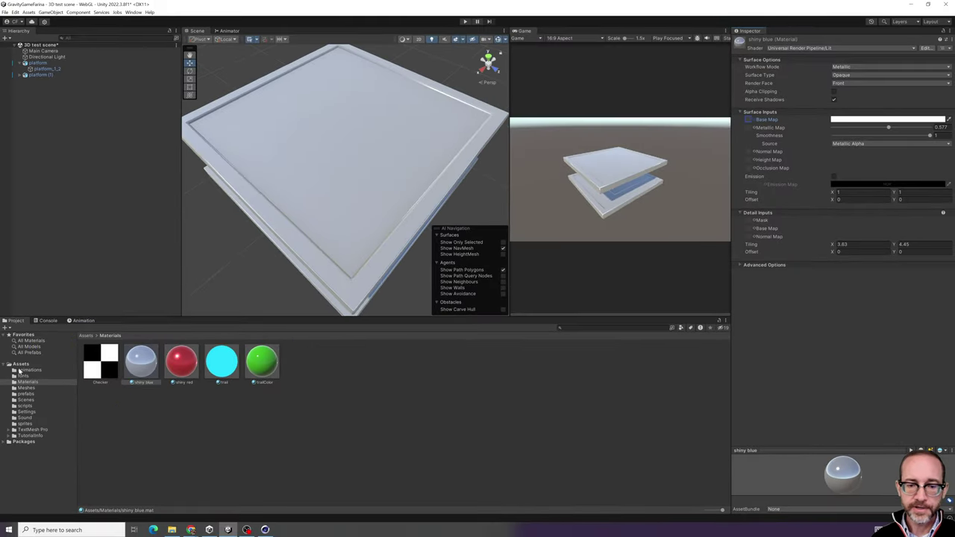
- Create a folder named Textures directly under Assets and open it
left_click(11, 368)
right_click(167, 448)
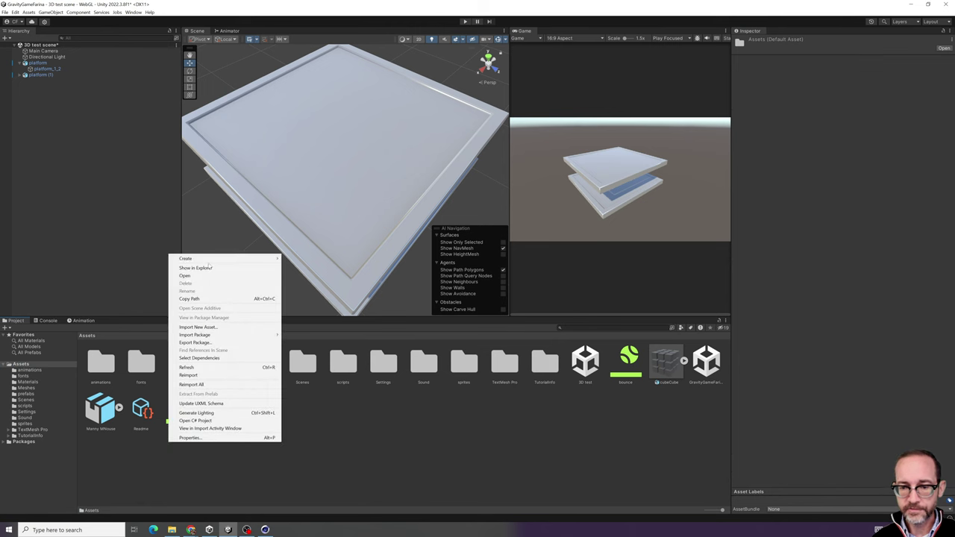
mouse_move(273, 259)
left_click(297, 184)
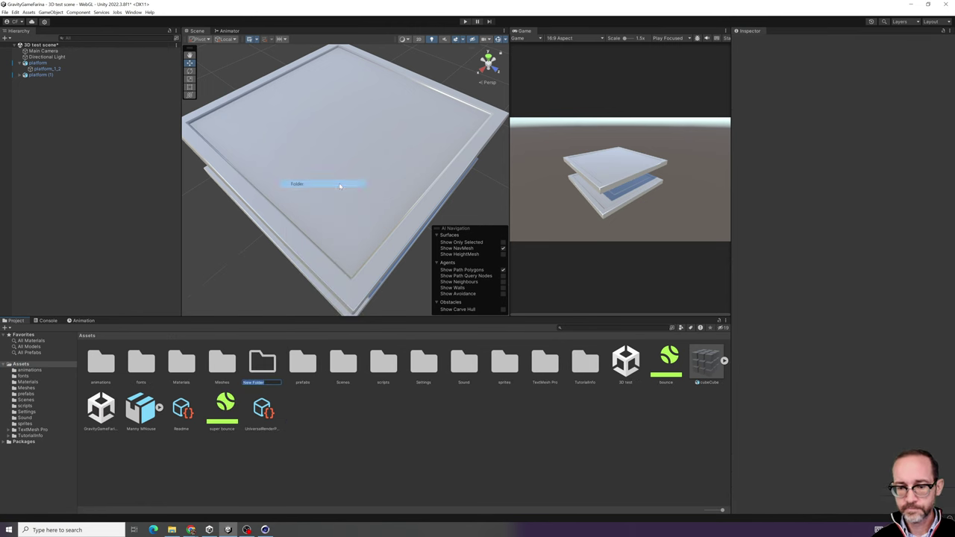
type("Textures")
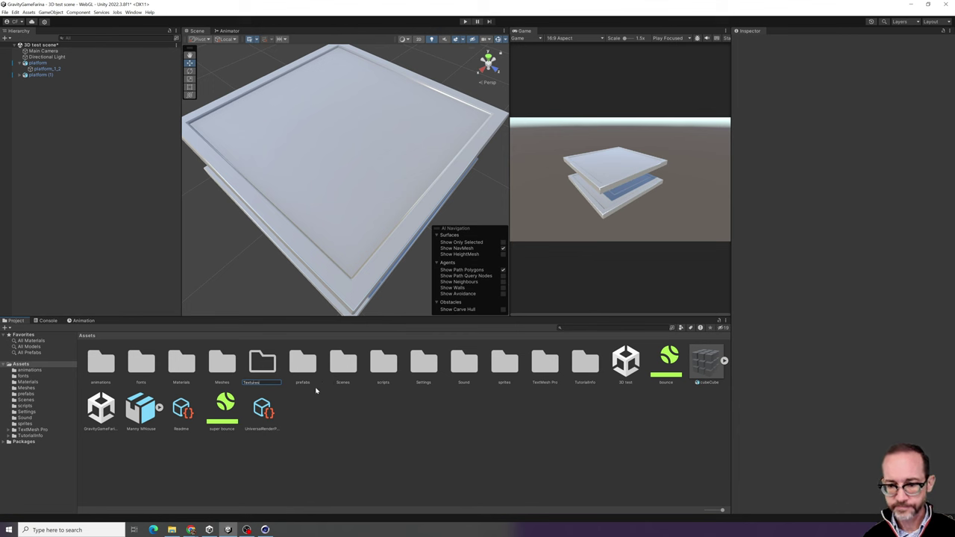
key("Return")
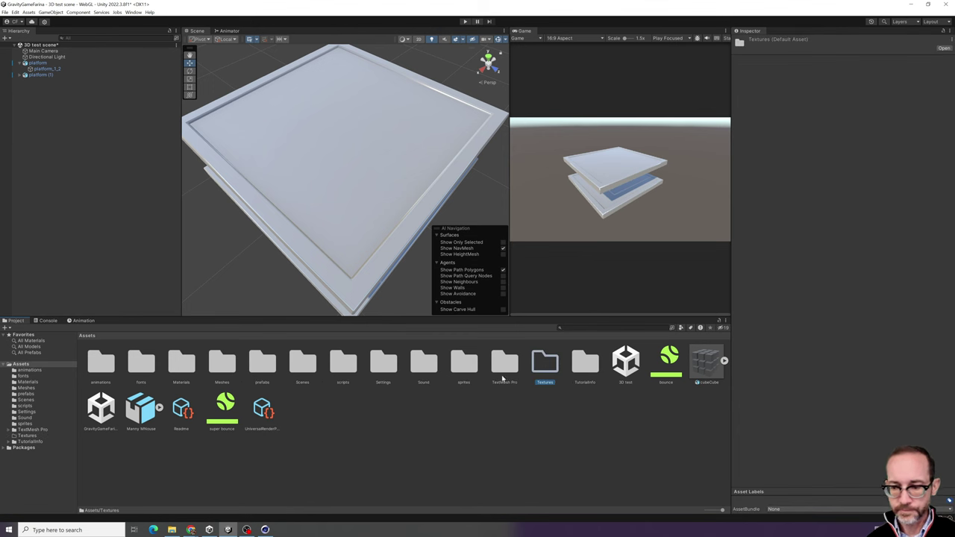
double_click(538, 363)
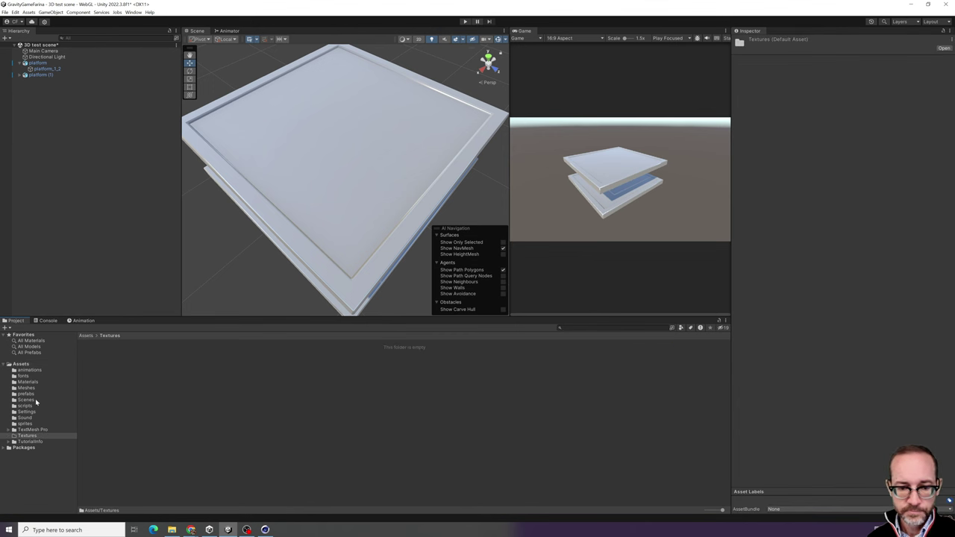
- Move the Checker texture from the Materials folder into the Textures folder and open that folder
left_click(27, 383)
left_click_drag(100, 364, 41, 435)
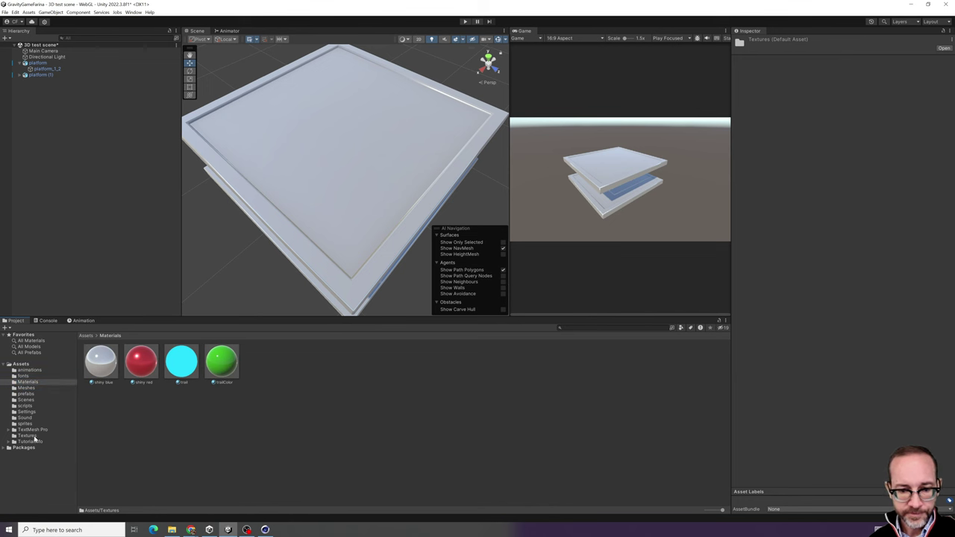
left_click(26, 435)
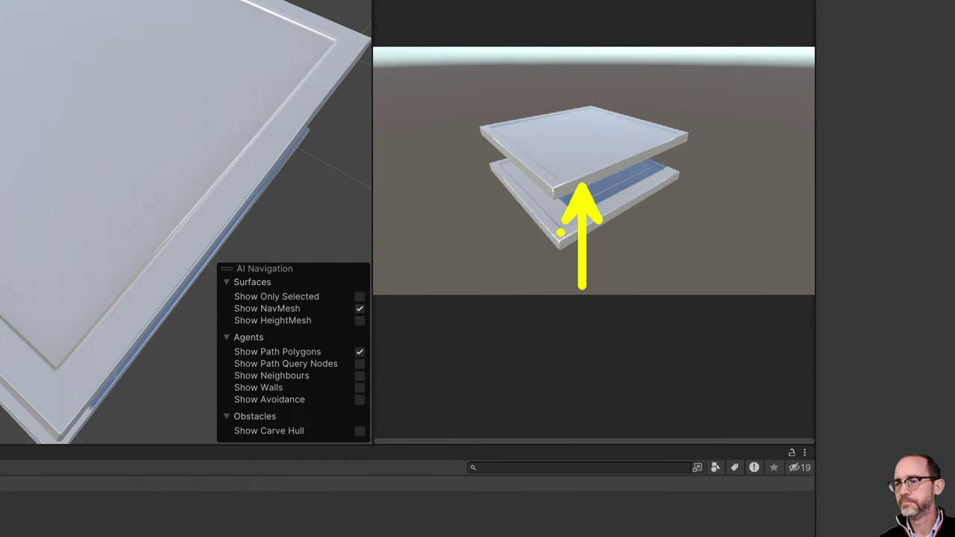
mouse_move(567, 143)
left_mouse_down()
mouse_move(579, 125)
mouse_move(578, 137)
left_mouse_up()
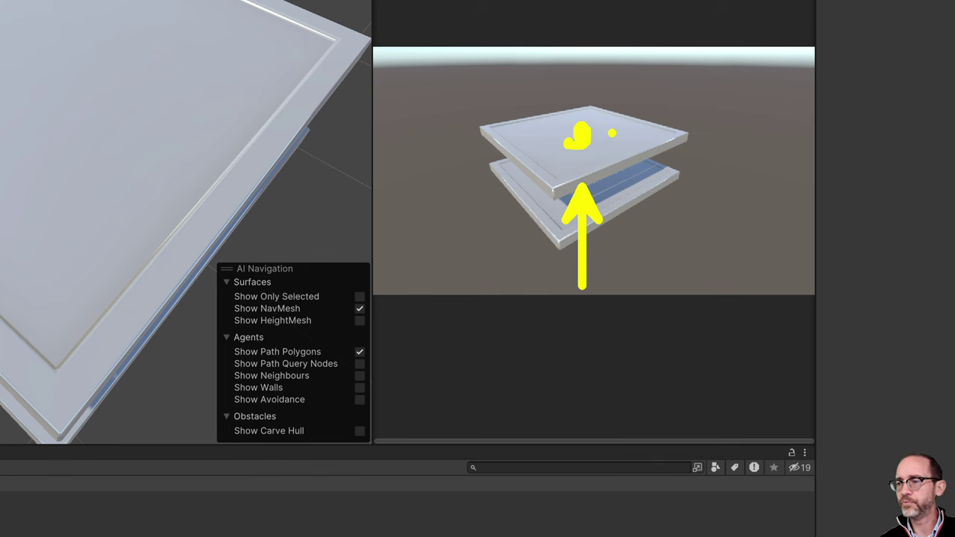
left_click_drag(684, 138, 719, 223)
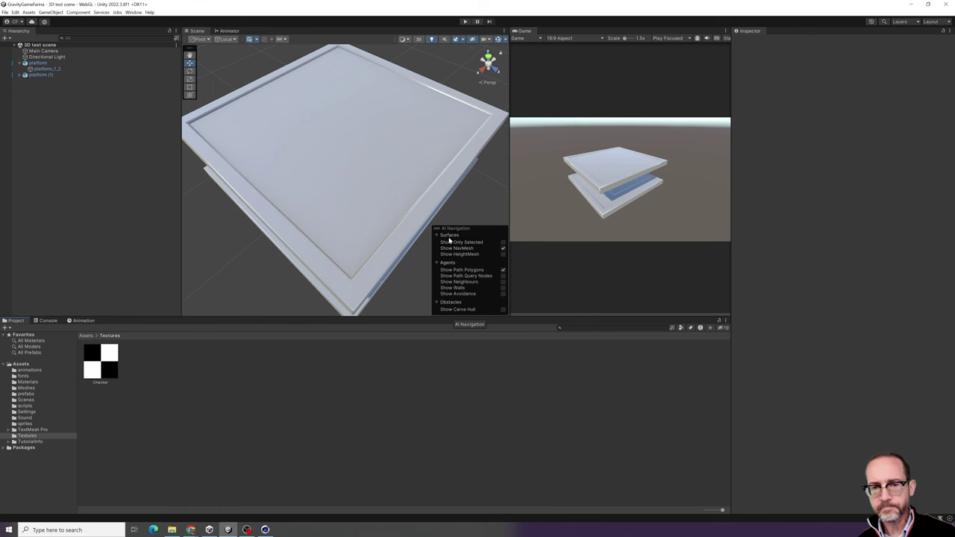
- Switch to Cinema 4D, deselect the platform object and view the model from a low angle
left_click(264, 529)
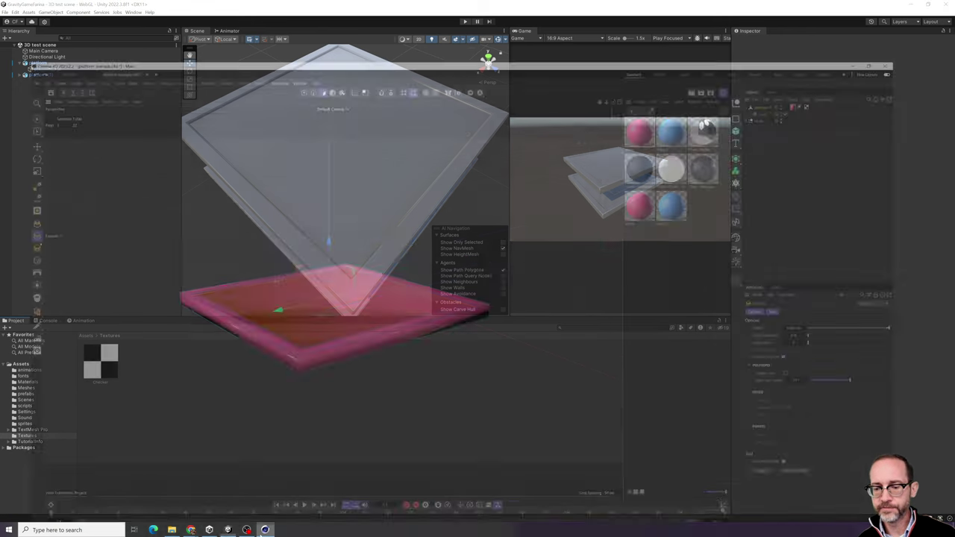
left_click_drag(578, 230, 640, 246, "alt")
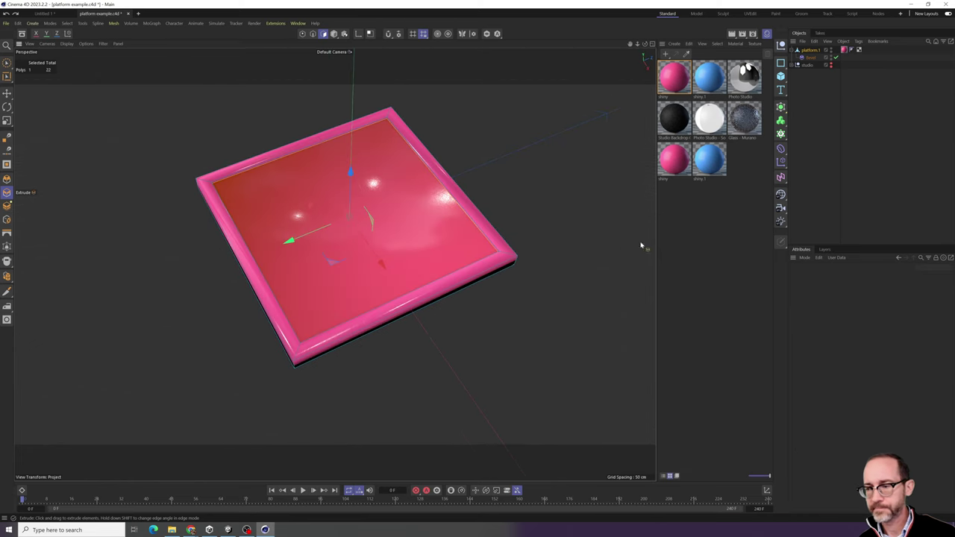
left_click(842, 177)
left_click_drag(631, 176, 533, 223, "alt")
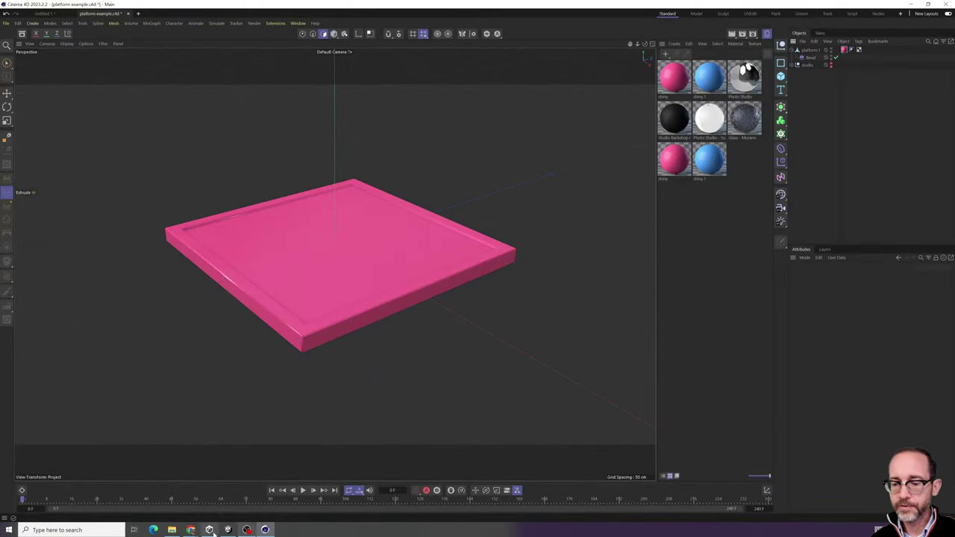
- Switch to Unity, select the platform object in the Hierarchy and show its child mesh
mouse_move(228, 530)
left_click(223, 490)
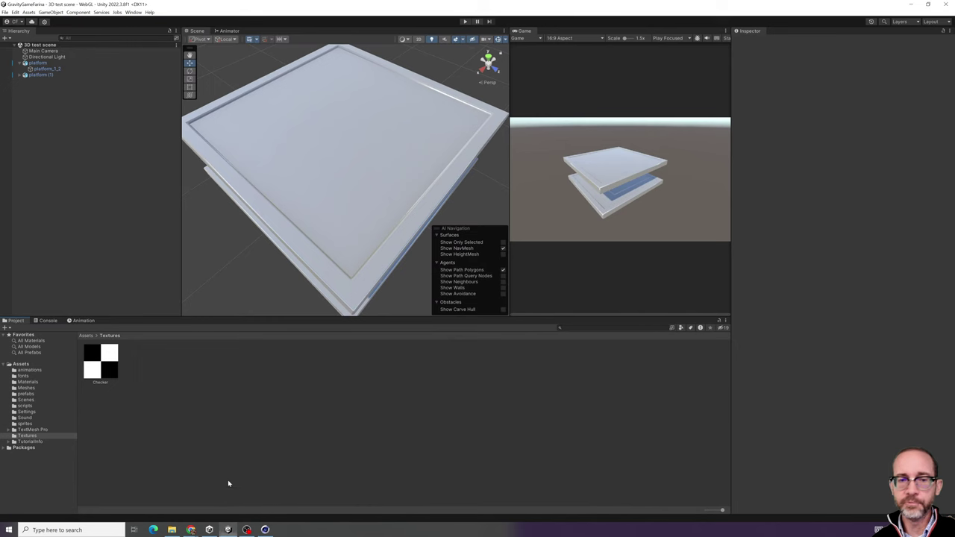
left_click(19, 64)
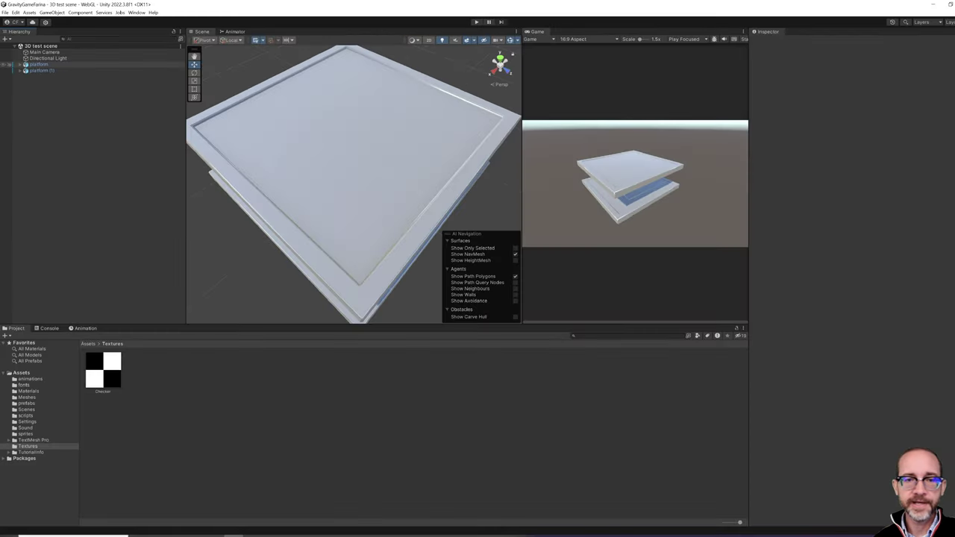
left_click(33, 64)
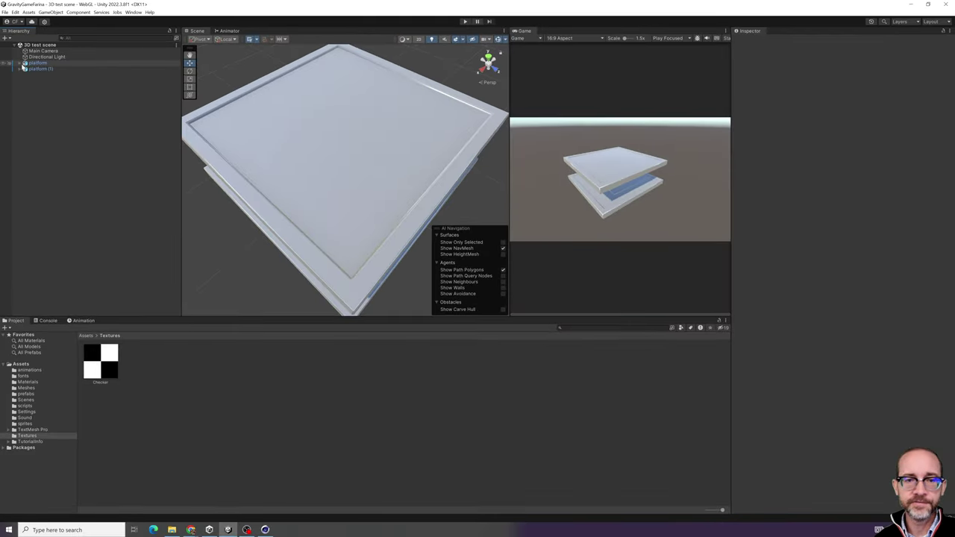
left_click(19, 64)
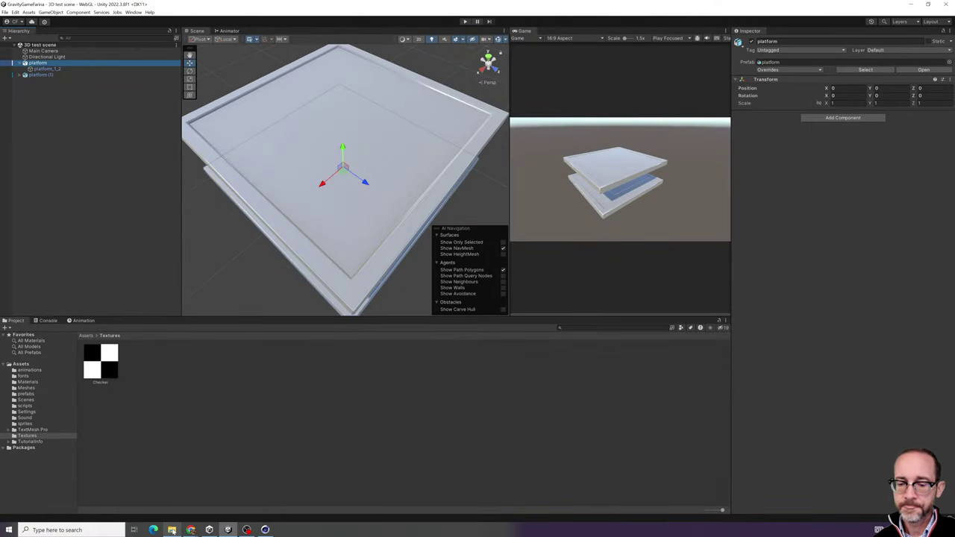
- Switch to the AVC 200 Miro board in the browser and find the Cinema 4D to FBX workflow diagram
left_click(265, 529)
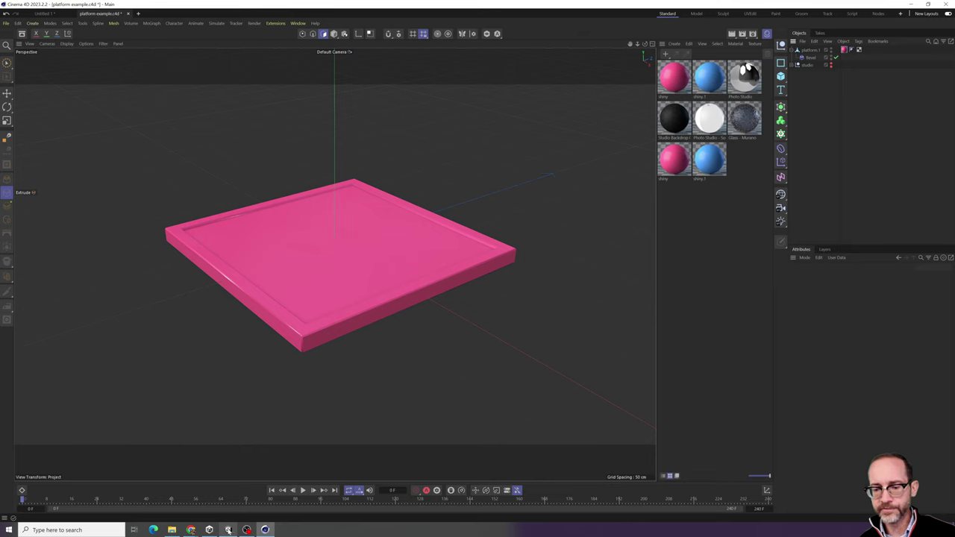
mouse_move(215, 531)
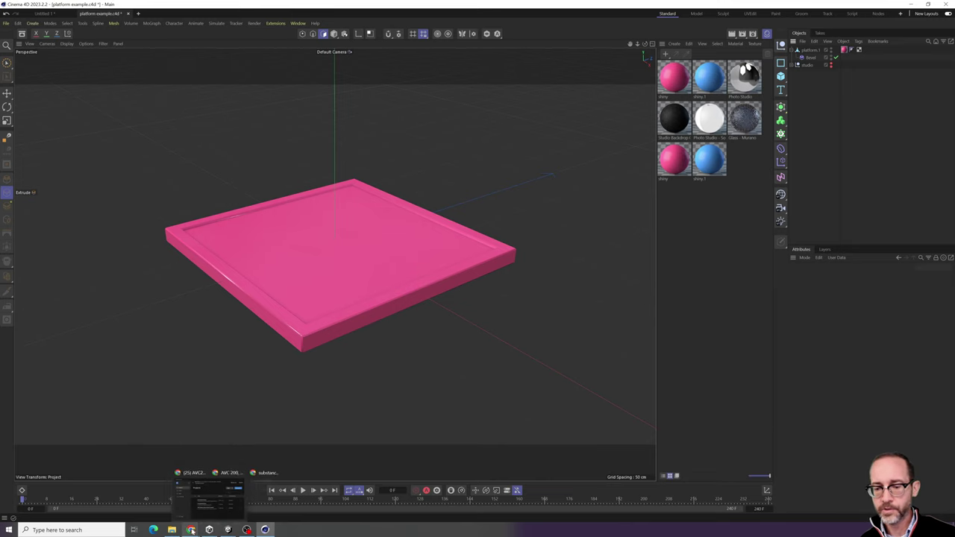
left_click(189, 495)
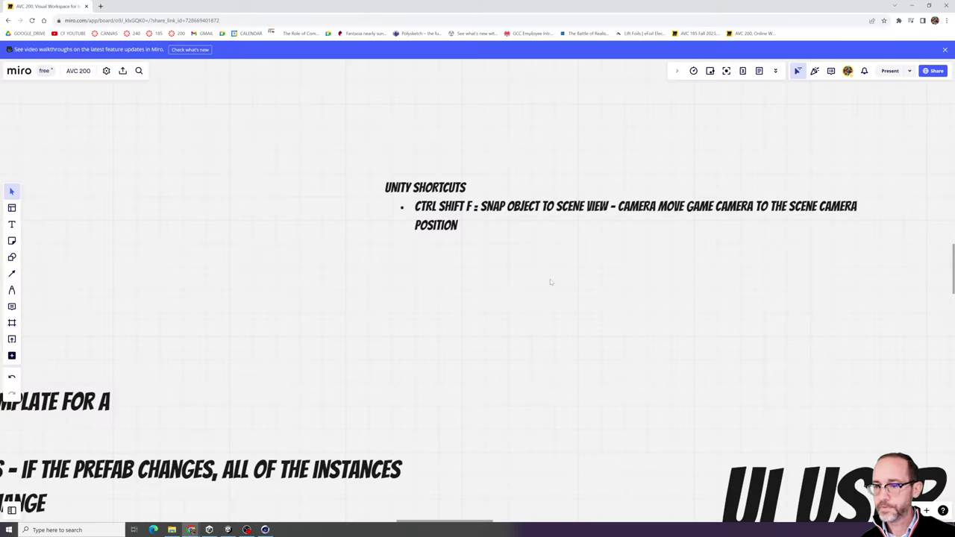
scroll(546, 280, "down", 8)
middle_click_drag(680, 182, 241, 403)
middle_click_drag(569, 305, 442, 332)
scroll(604, 276, "up", 6)
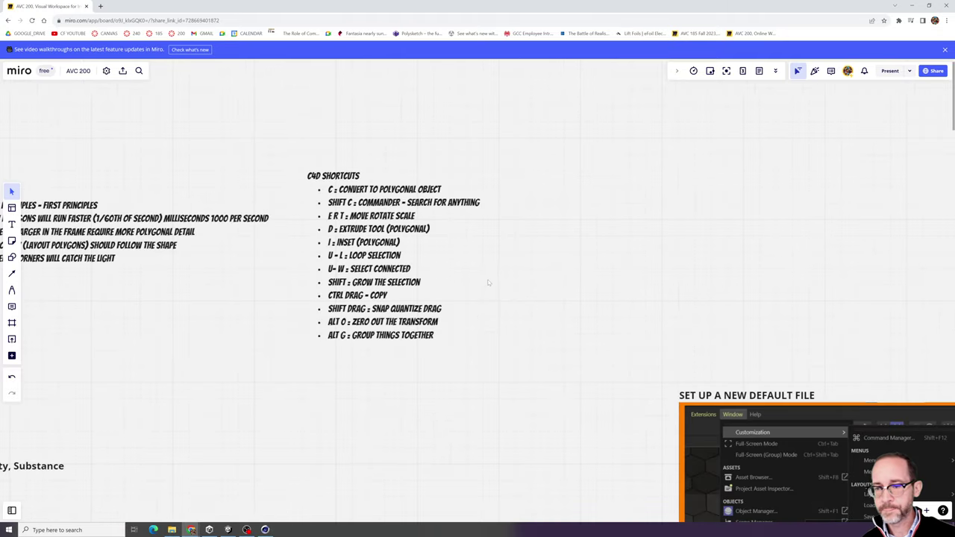
mouse_move(492, 277)
middle_mouse_down()
mouse_move(829, 128)
mouse_move(770, 210)
mouse_move(779, 209)
middle_mouse_up()
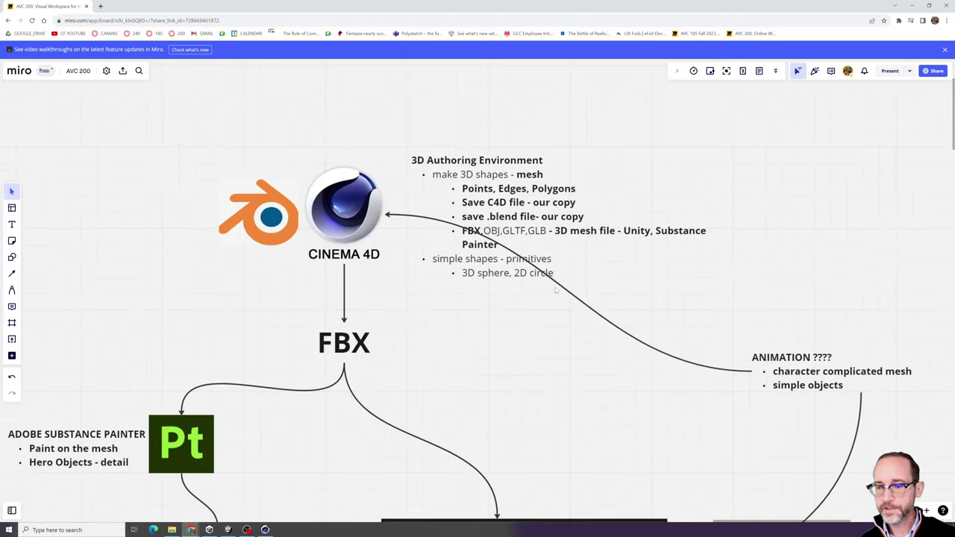
- Move the Blender and Cinema 4D logos with their 3D Authoring Environment notes higher, making room above the FBX label
middle_click_drag(533, 192, 559, 165)
left_click(440, 173)
left_click_drag(252, 135, 586, 129)
left_click(344, 214)
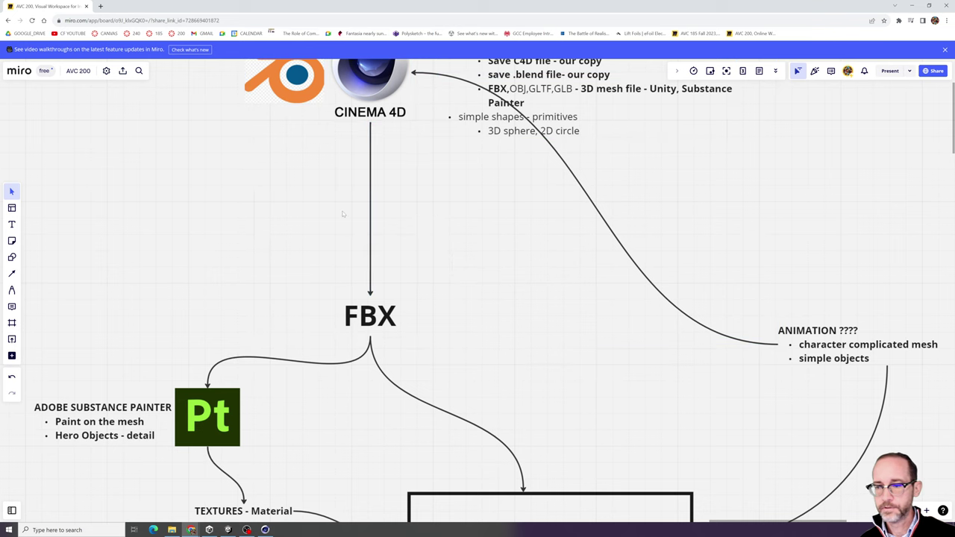
- Add a text box formatted as a numbered list beside the arrow between Cinema 4D and FBX
left_click(11, 224)
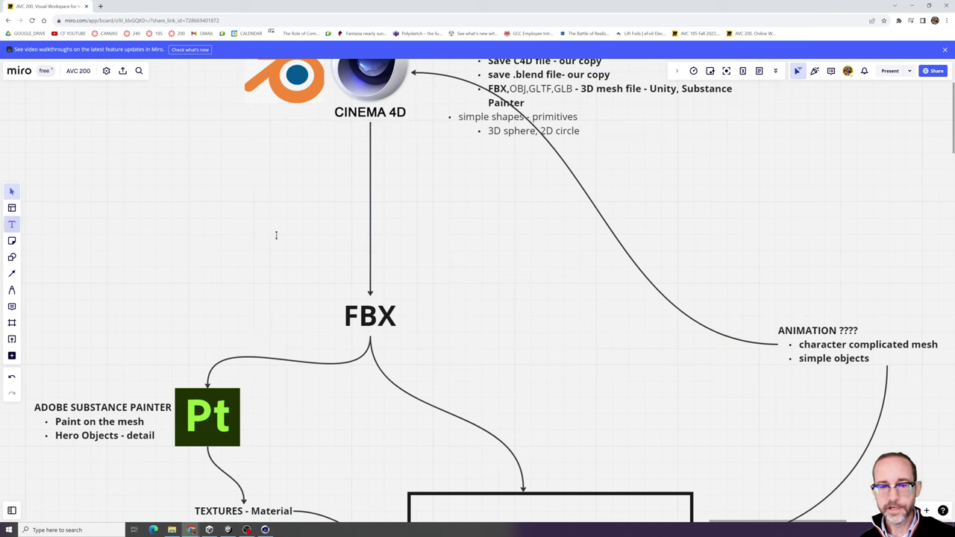
left_click(409, 203)
left_click(441, 164)
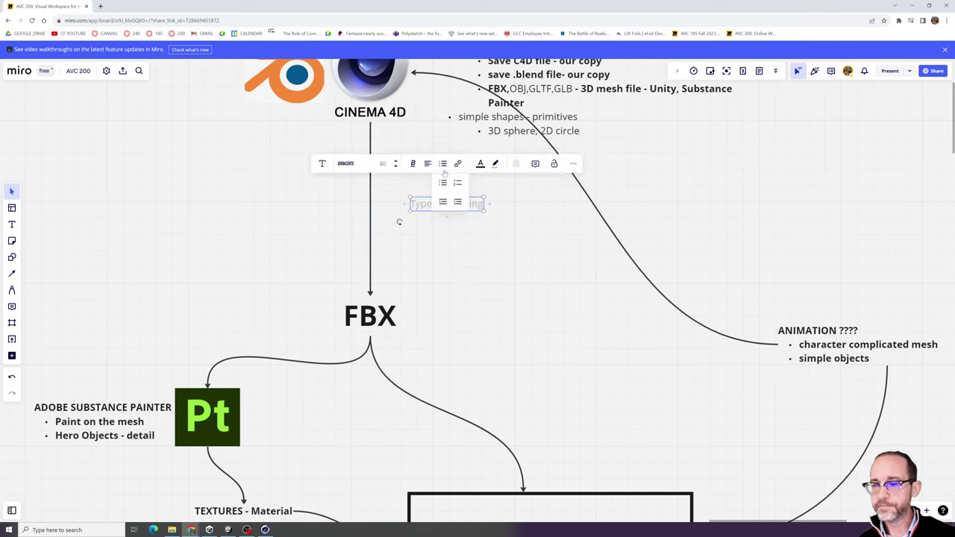
left_click(458, 183)
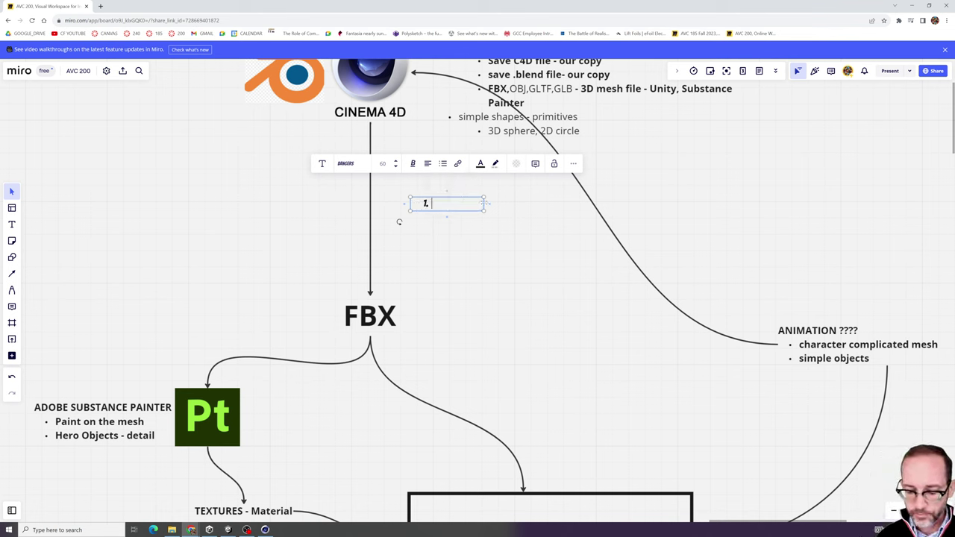
- Enter "Connect objects - baked down into a single mesh" as the first list item
type("CO")
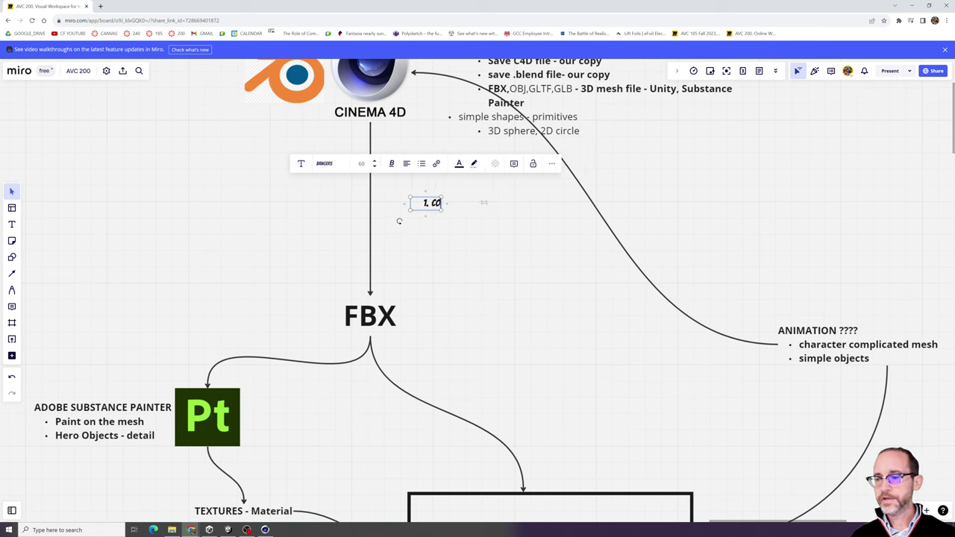
type("NNECT OBJE")
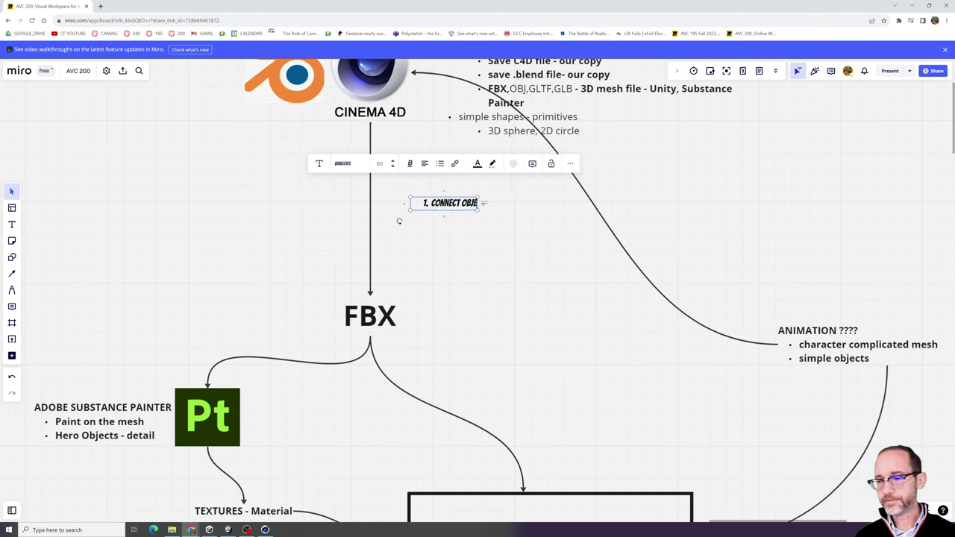
type("CTS -")
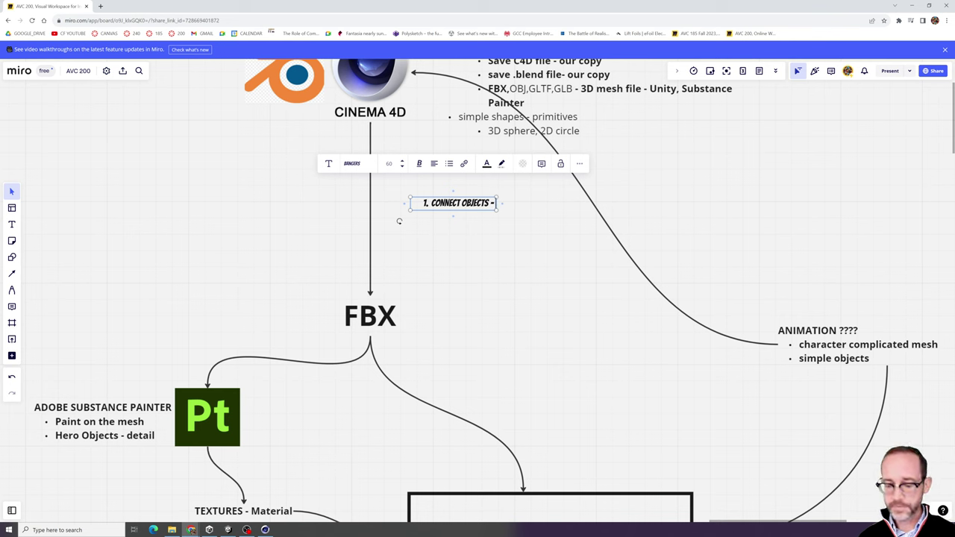
type(" BAKED I")
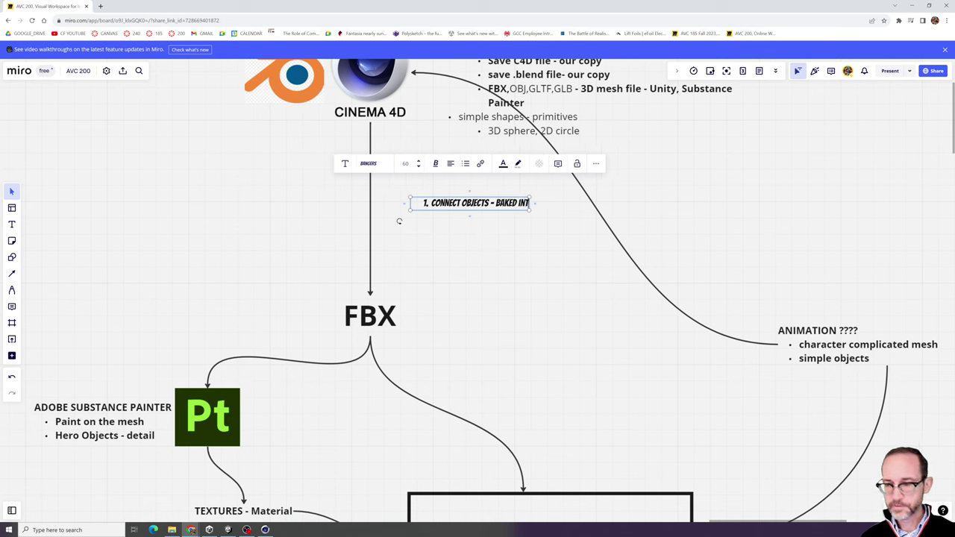
key("BackSpace")
type("DOWN INTO A")
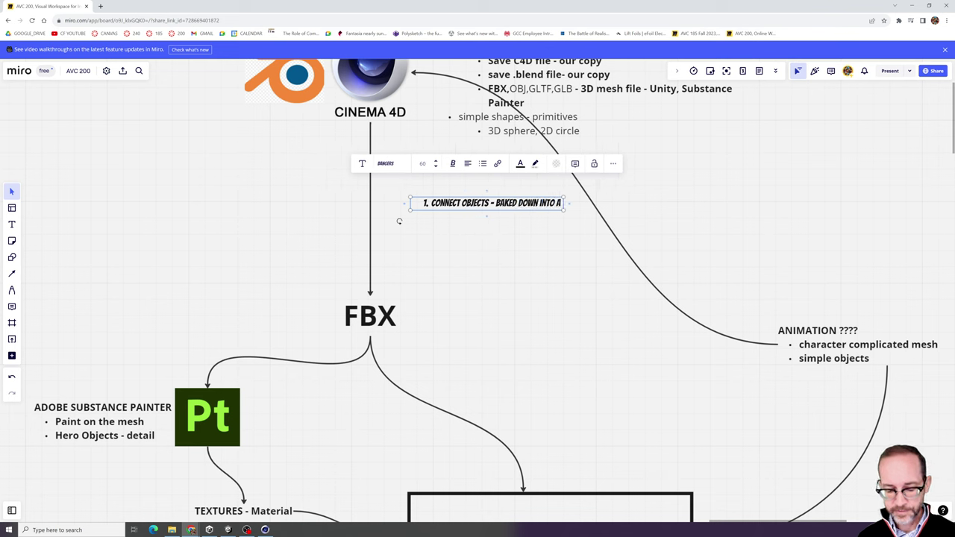
type(" SINGLE MESH")
key("Return")
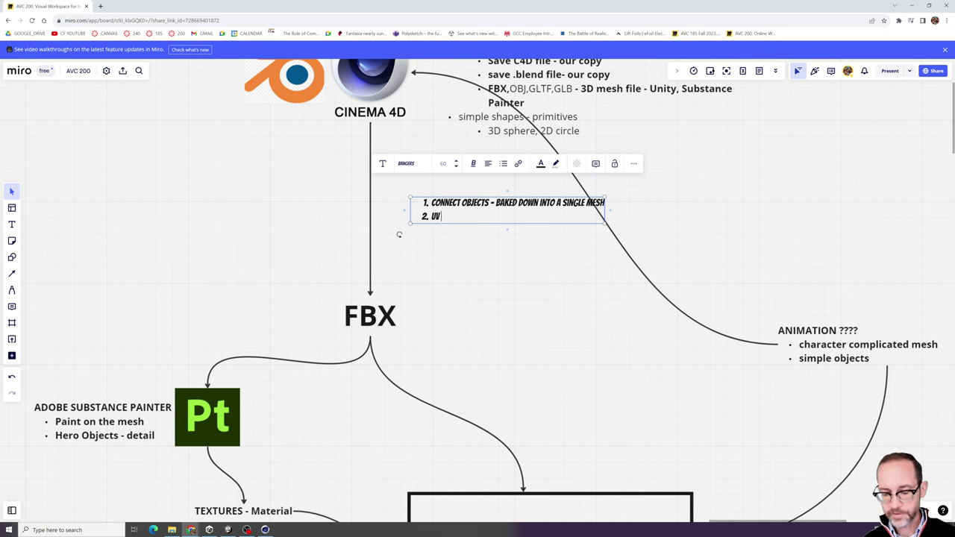
- Add the second and third list items, "UV unwrap the mesh -" and "Import to Substance or Unity"
type("UV UNWRAP")
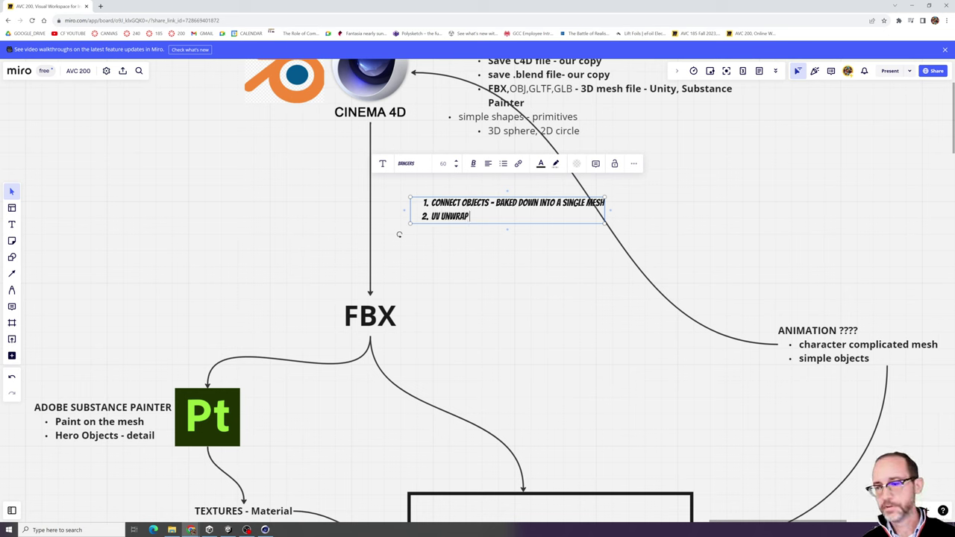
type(" THE MESH -")
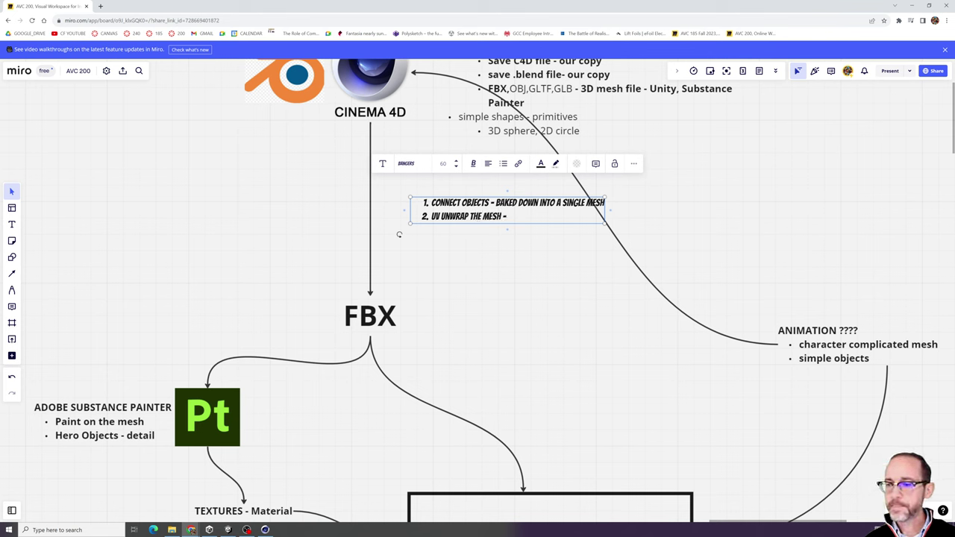
key("Return")
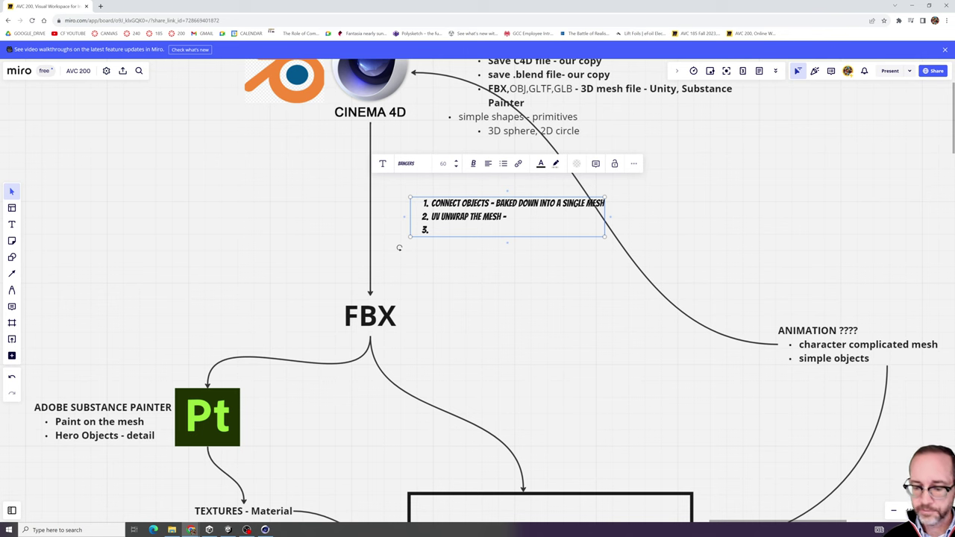
type("IMPORT TO SUBST")
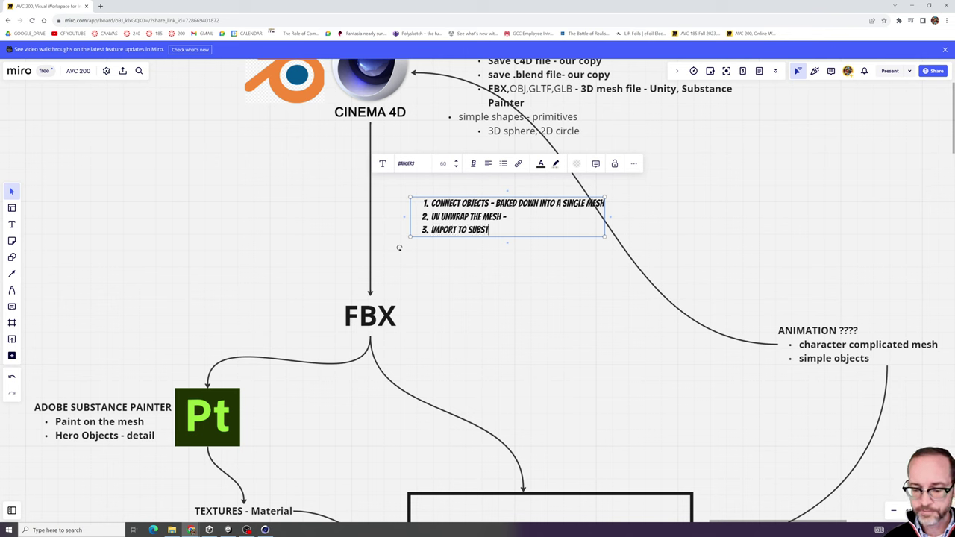
type("ACNCE")
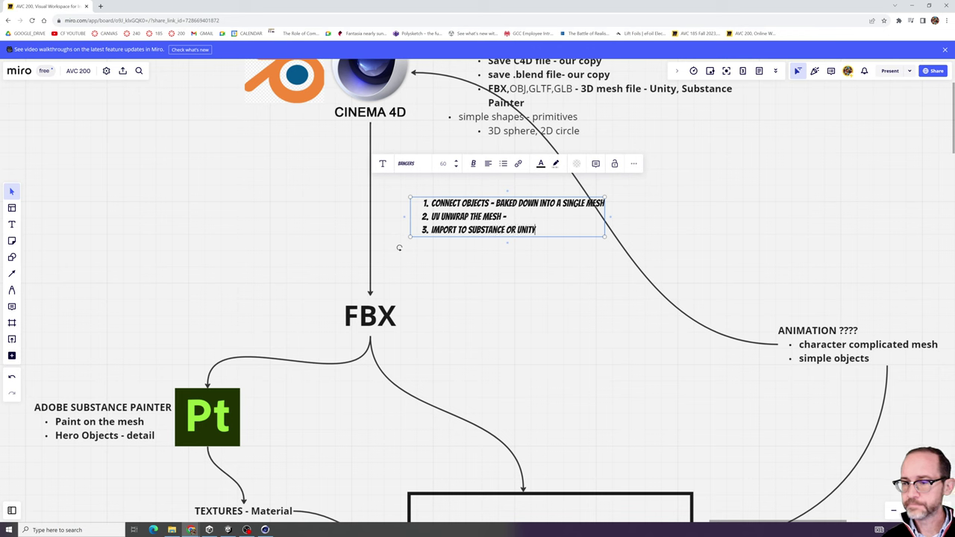
type(" OR UNITY")
key("Return")
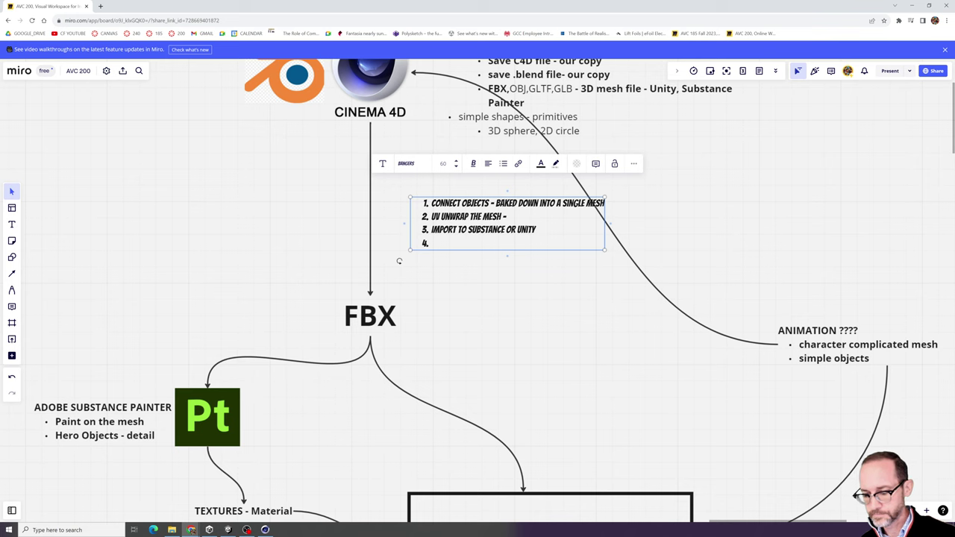
- Finish editing the numbered list and move it closer to the arrow from Cinema 4D to FBX
left_click(498, 270)
left_click_drag(471, 215, 431, 216)
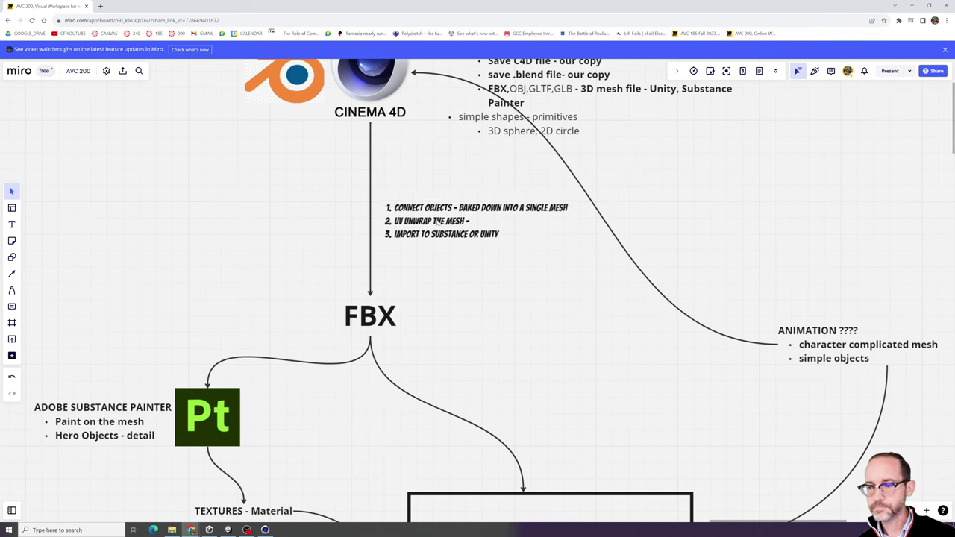
scroll(514, 203, "up", 5)
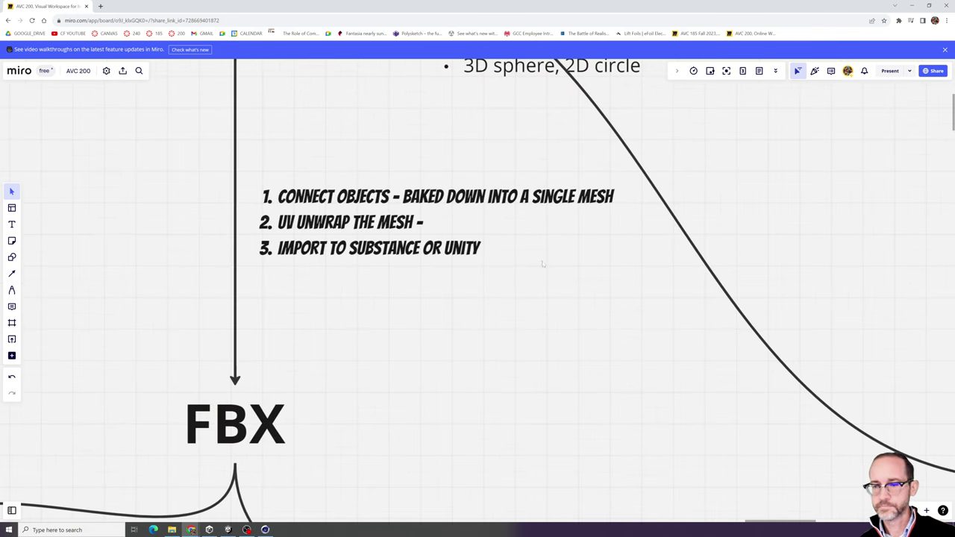
- Add the unnumbered heading "Object Export" above the first item of the numbered list
left_click(420, 236)
scroll(377, 264, "down", 5)
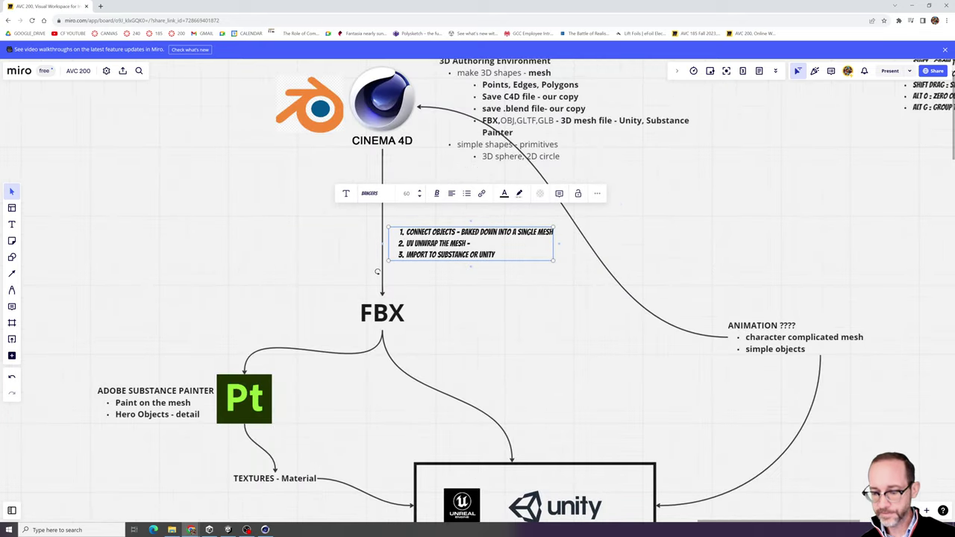
key("Return")
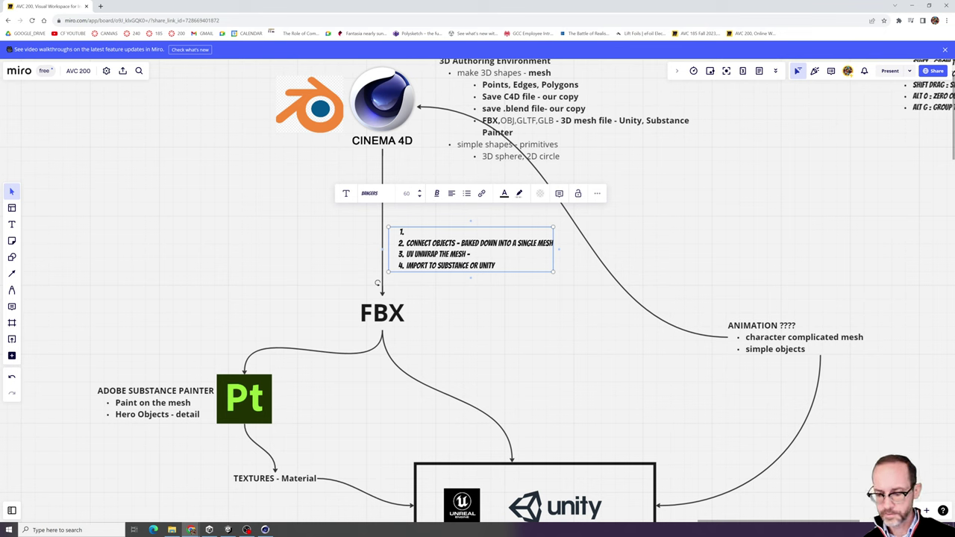
key("BackSpace")
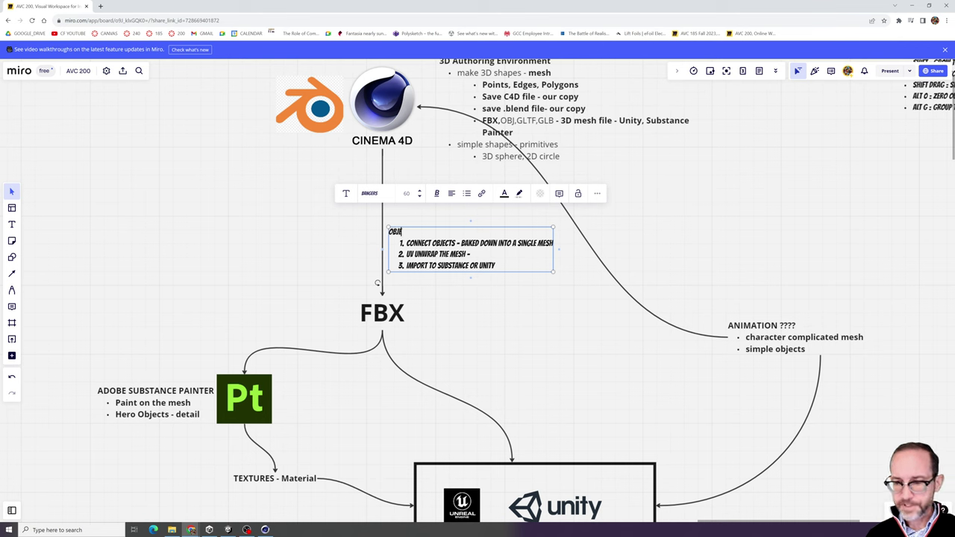
type("Object Export")
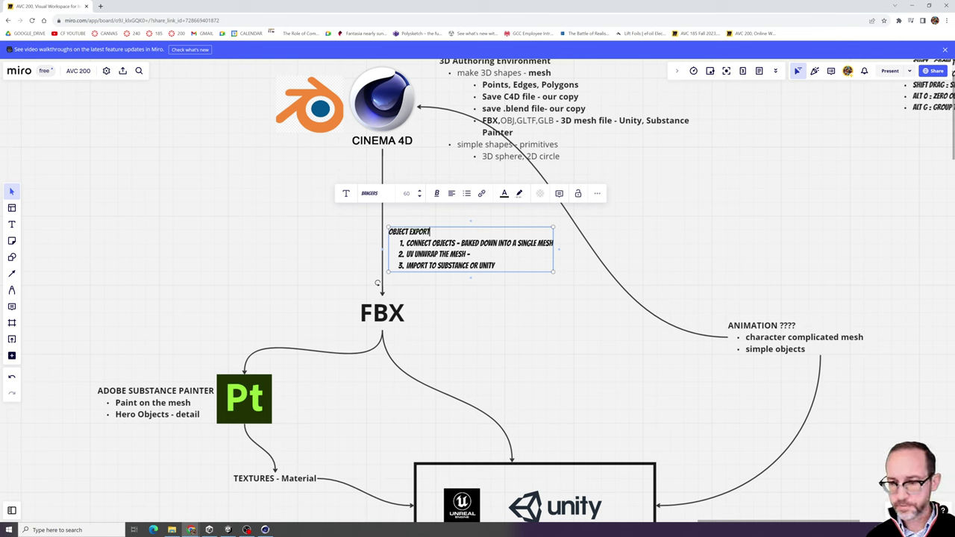
- Complete the heading of the three-item export note so it reads "Object Export Workflow"
type(" Workflow")
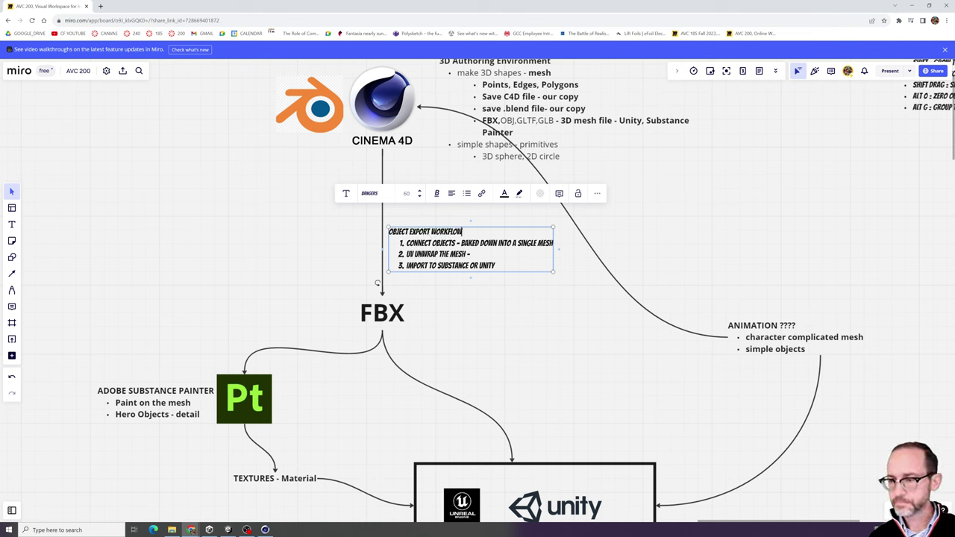
left_click(543, 306)
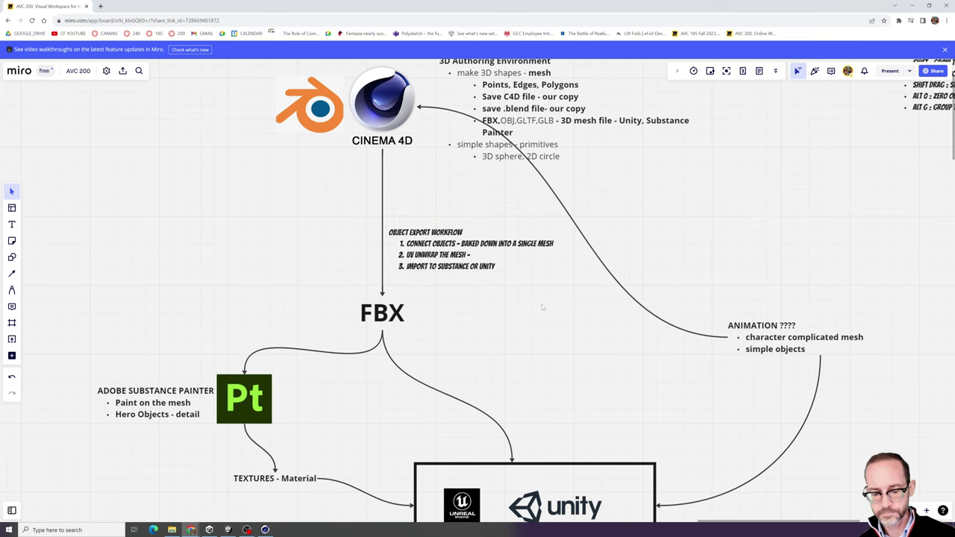
- Switch to Cinema 4D, try a Spherify deformer on the platform with its strength reduced to 0%, and delete the deformer
key("alt+Tab")
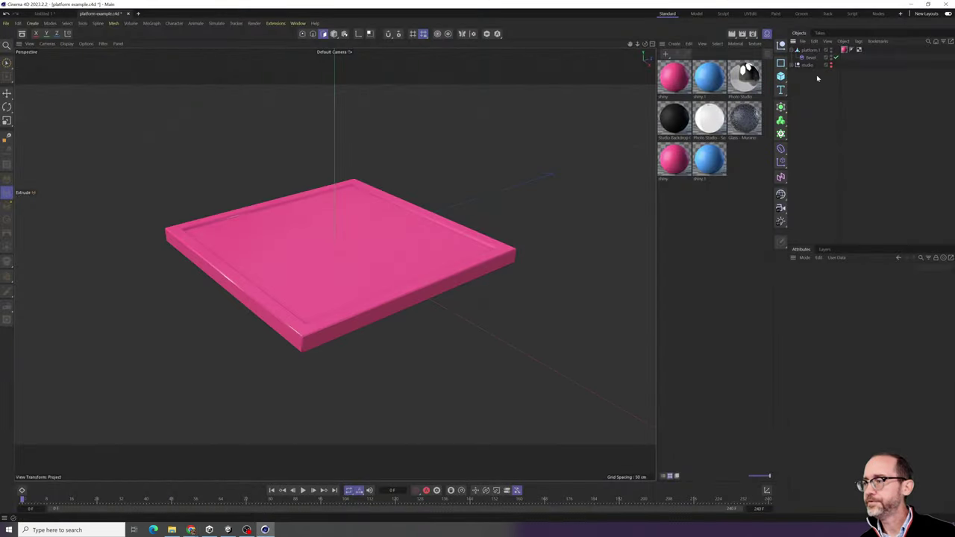
left_click(811, 56)
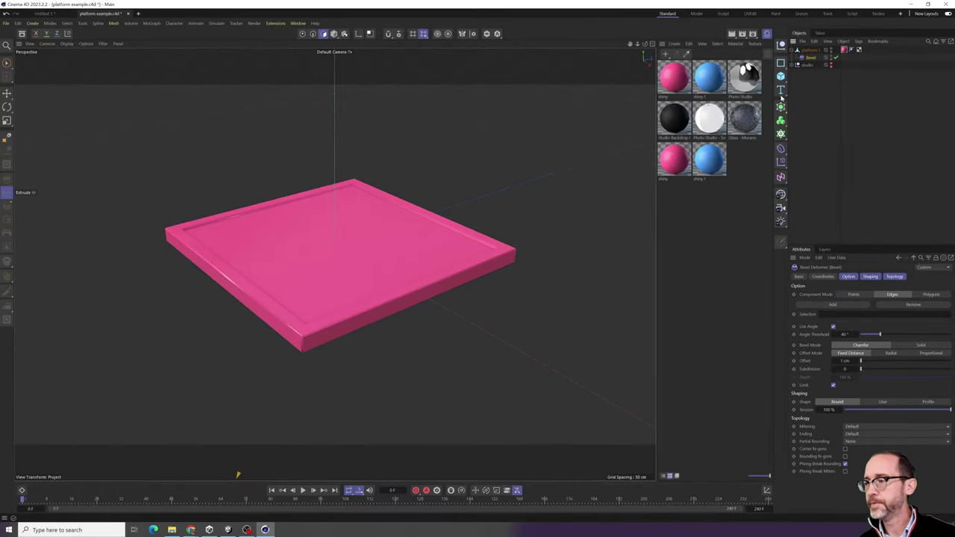
left_click(781, 150)
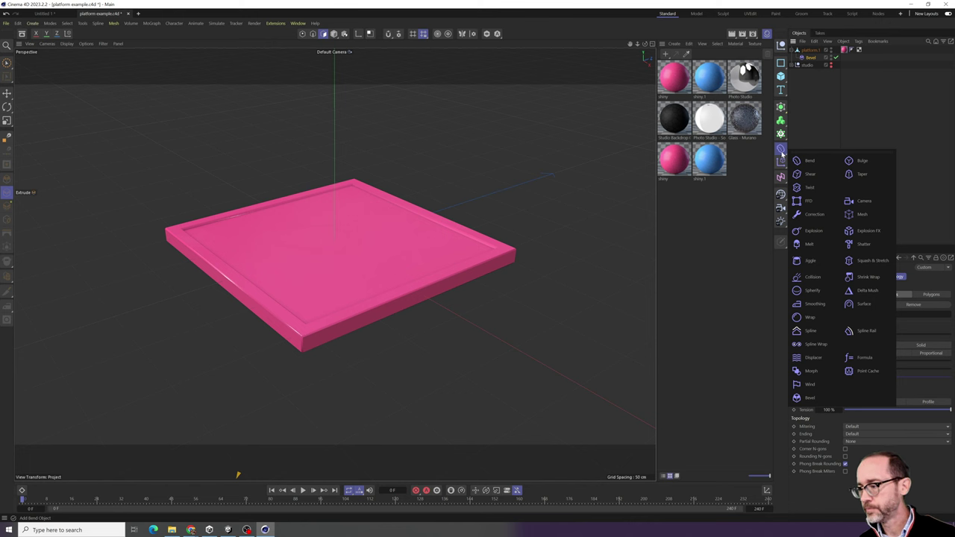
left_click(813, 289)
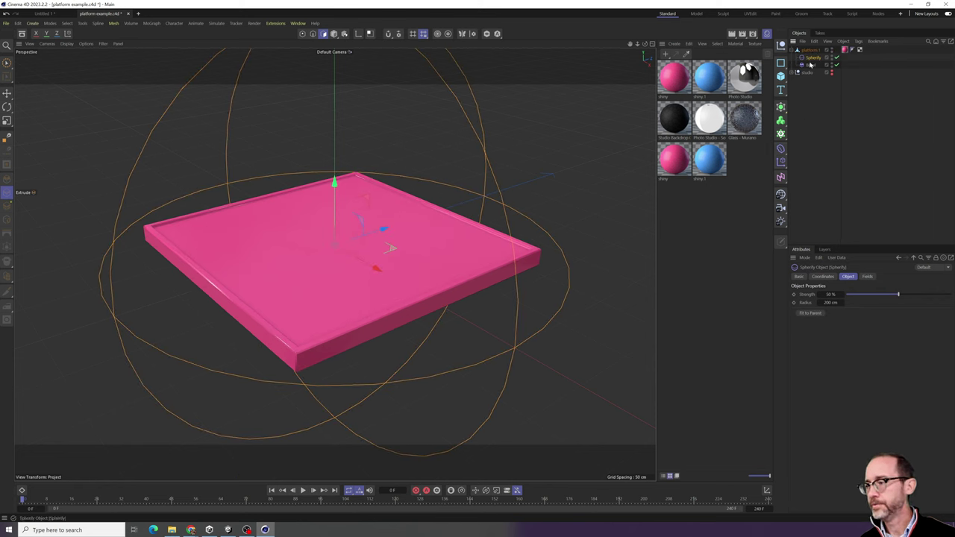
left_click_drag(898, 296, 845, 296)
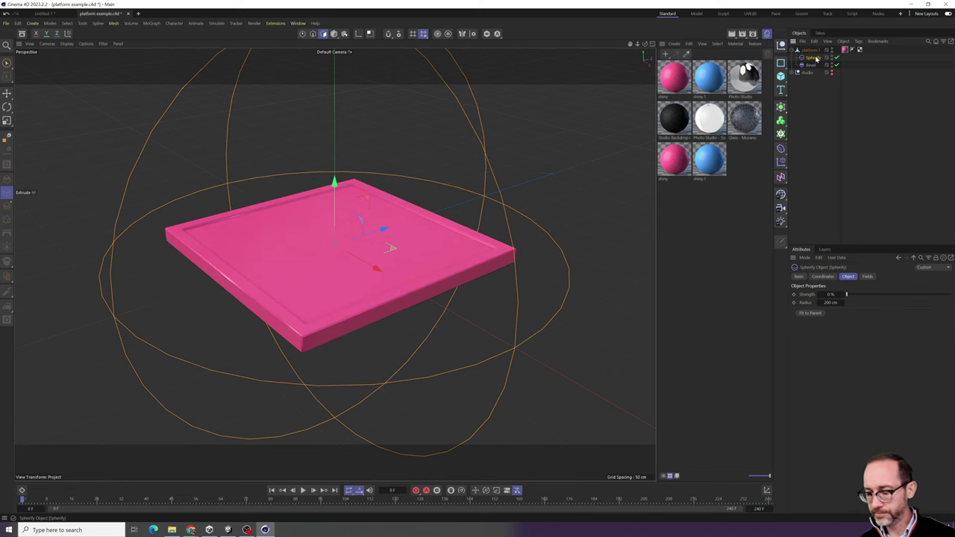
key("Delete")
- Try a Twist deformer fitted to the platform at an angle of about 154°, and delete the deformer
left_click(781, 148)
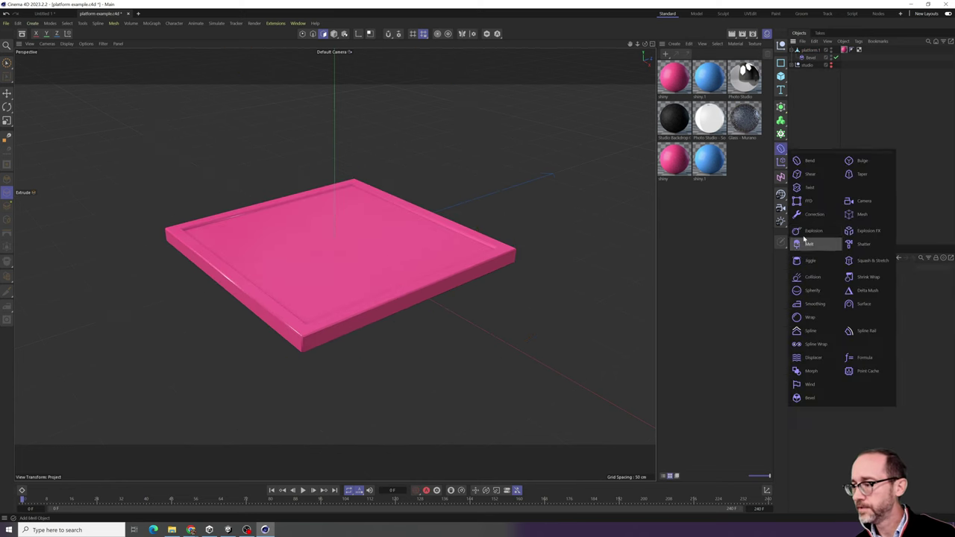
left_click(810, 187)
mouse_move(806, 50)
left_mouse_down()
mouse_move(817, 73)
mouse_move(810, 57)
left_mouse_up()
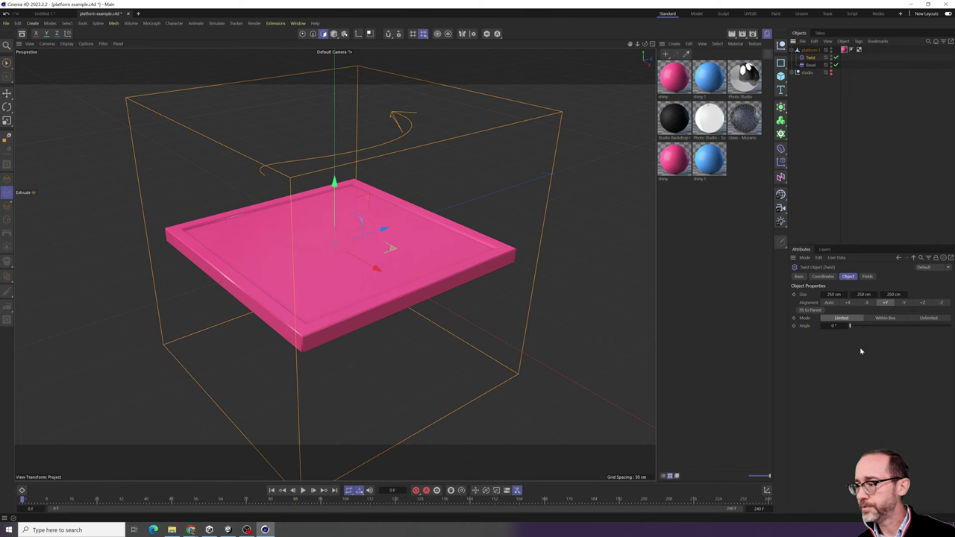
left_click(810, 309)
left_click_drag(863, 325, 892, 328)
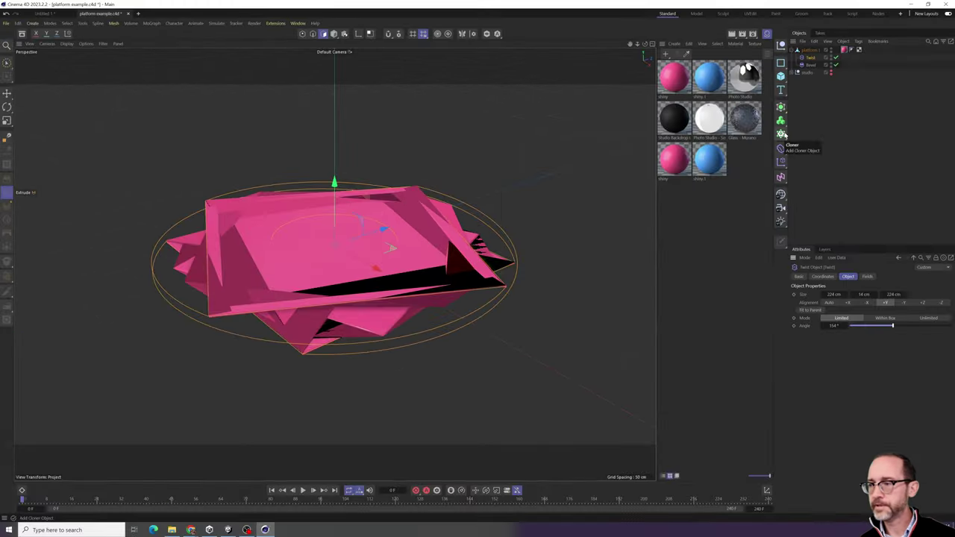
key("Delete")
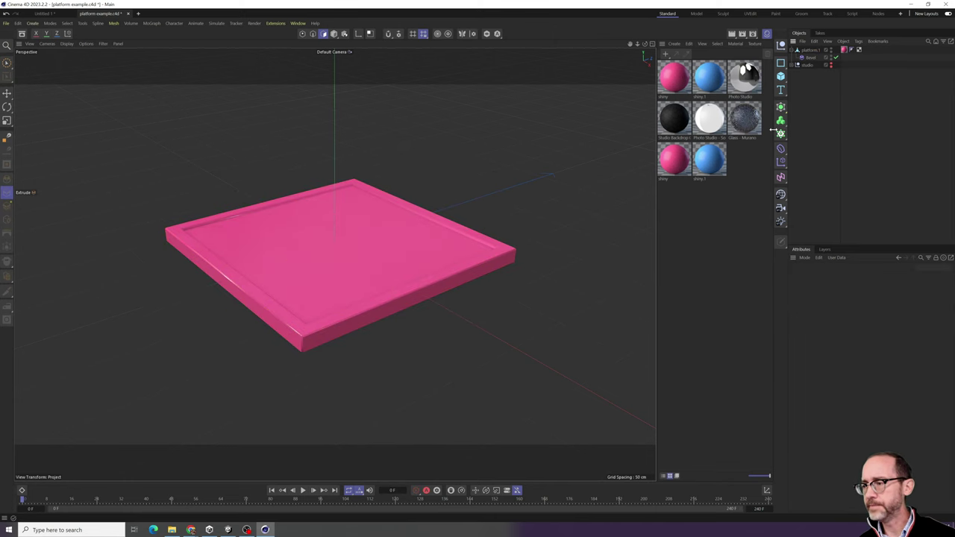
- Add a Subdivision Surface, nest platform.1 under it, and inspect the smoothed mesh from above
left_click(780, 133)
left_click(804, 117)
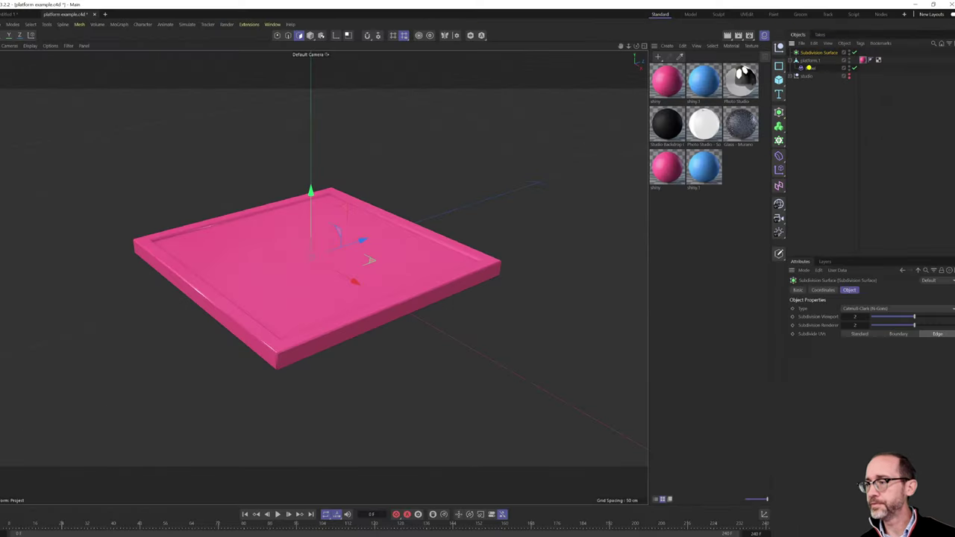
left_click_drag(810, 60, 816, 53)
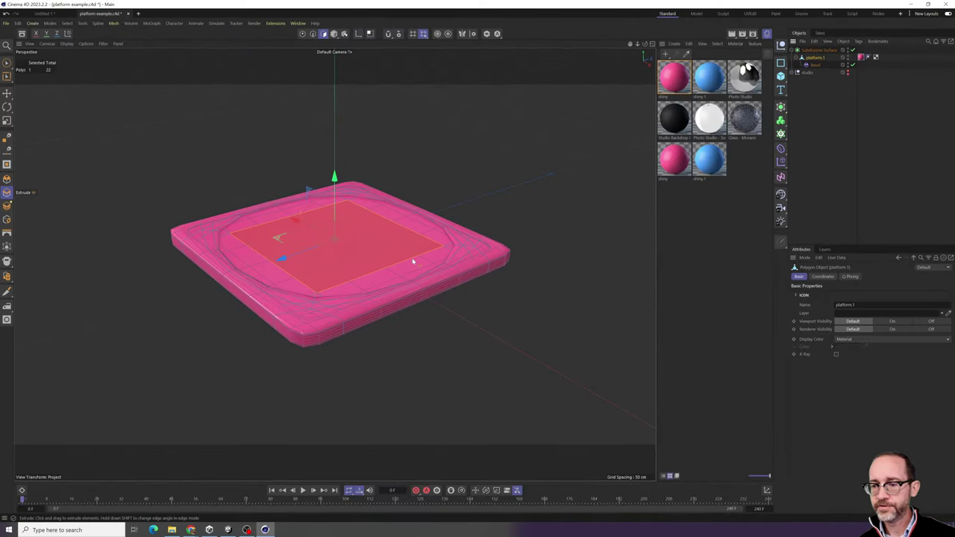
left_click_drag(324, 311, 447, 239, "alt")
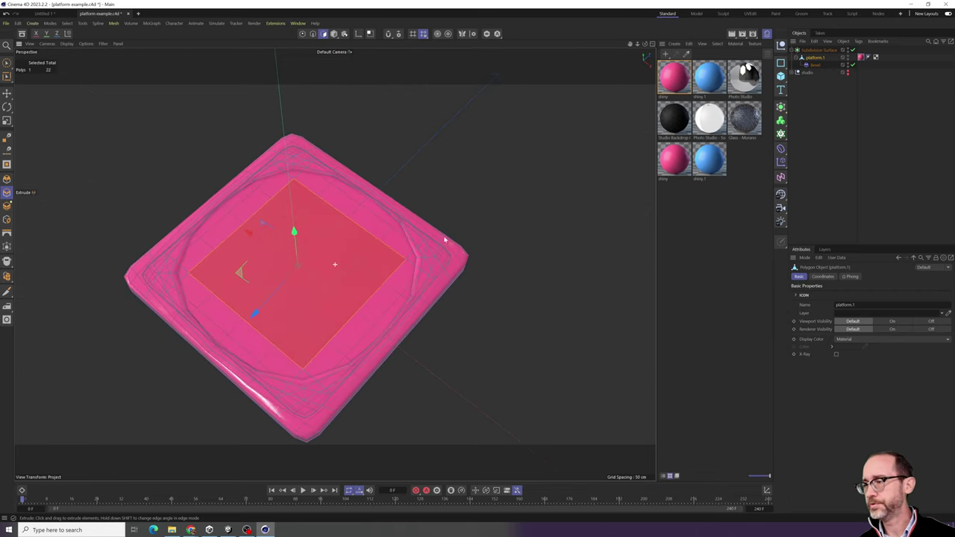
left_click(854, 103)
left_click(816, 57)
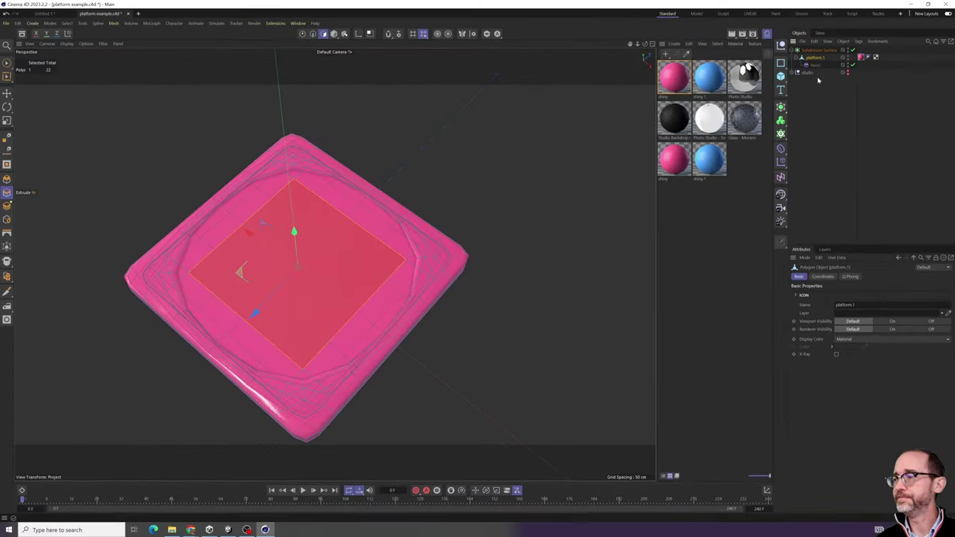
left_click_drag(816, 58, 815, 48)
key("Delete")
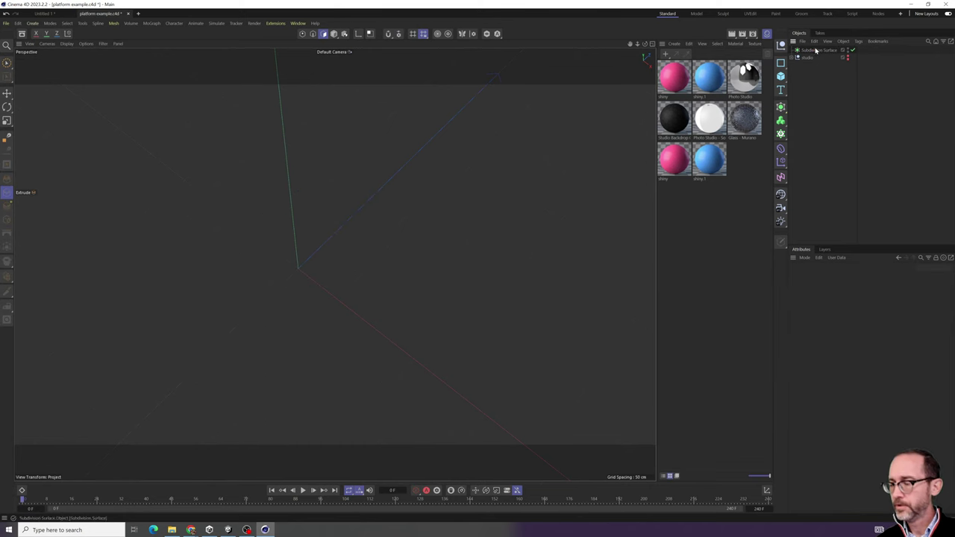
key("ctrl+y")
key("ctrl+y")
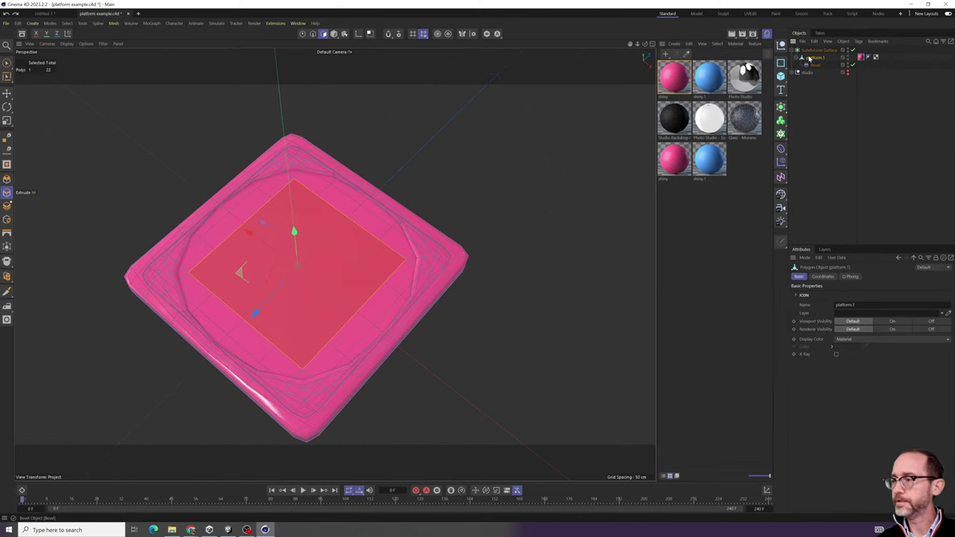
- Move platform.1 out of the Subdivision Surface and delete the Subdivision Surface
left_click_drag(812, 47, 815, 67)
left_click(816, 66)
key("Delete")
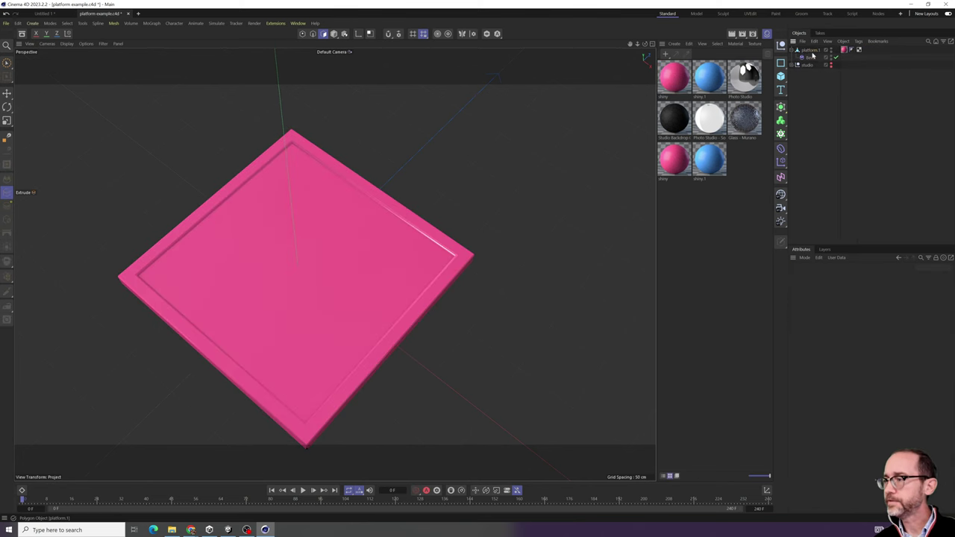
- Take a screen snip of the Connect Objects command among the object options of platform.1
left_click(811, 50)
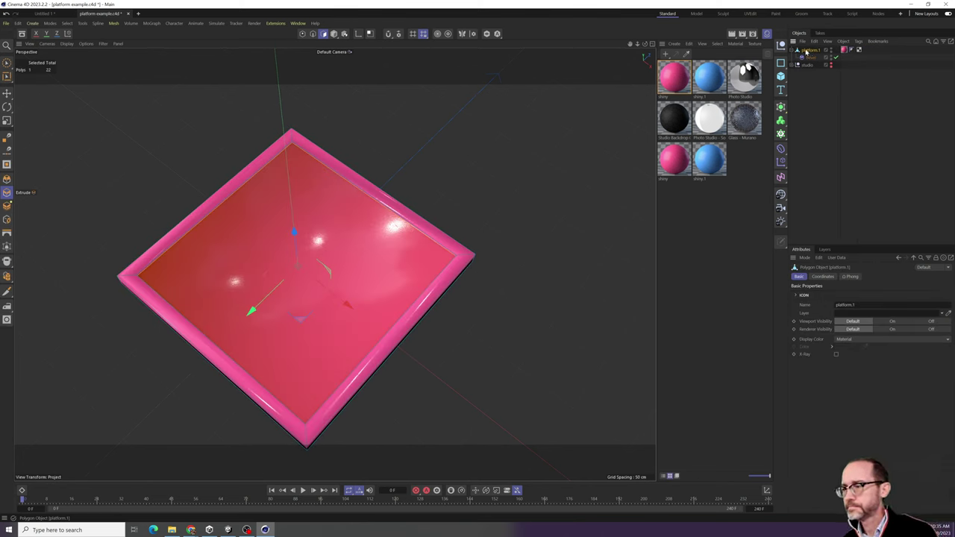
right_click(807, 53)
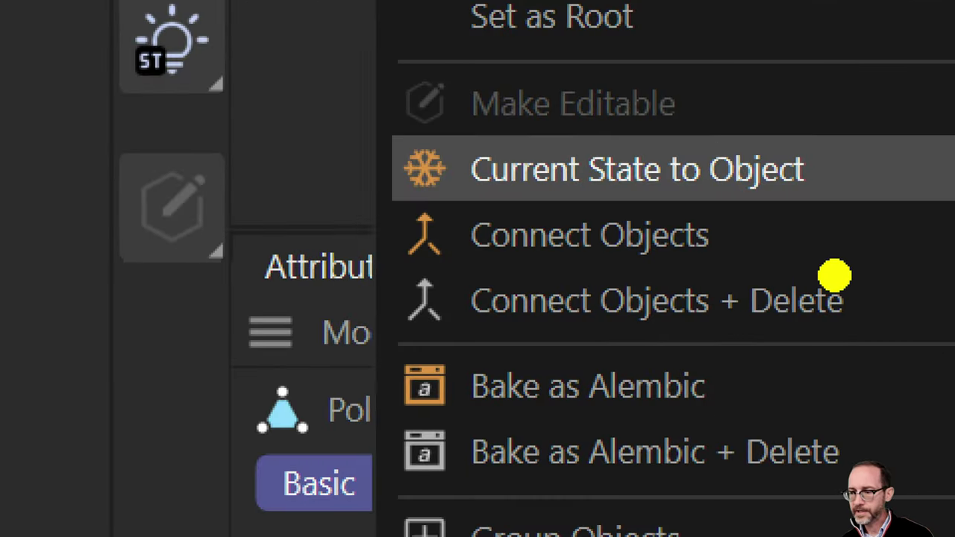
key("super+shift+s")
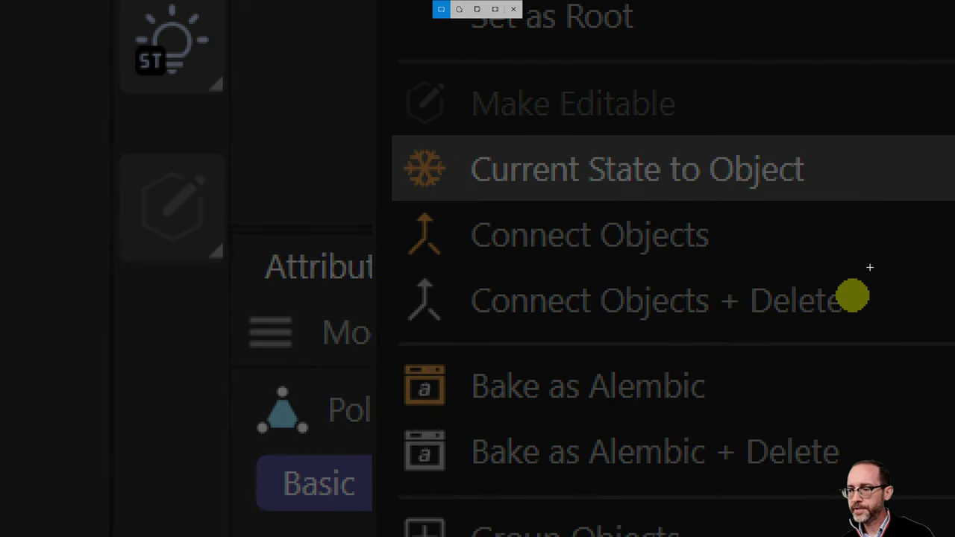
left_click_drag(868, 267, 326, 201)
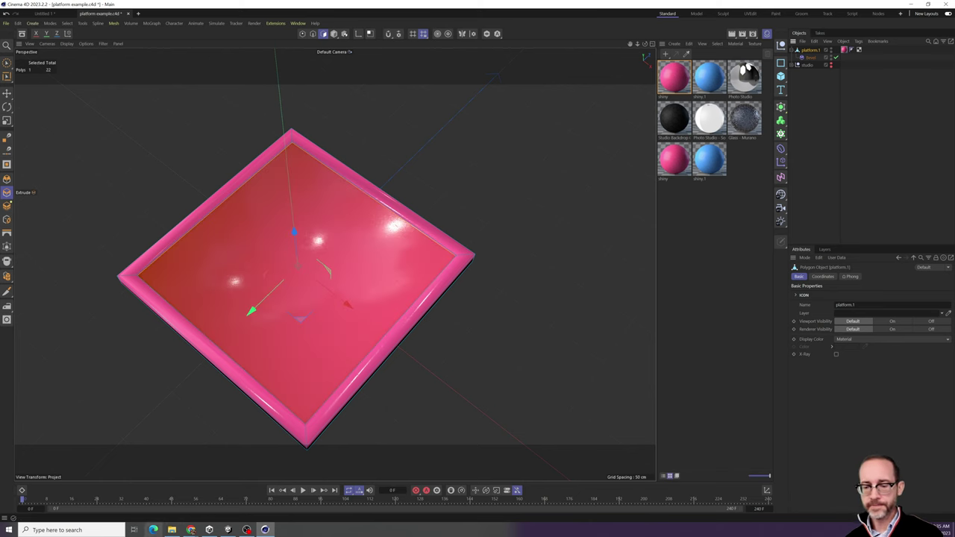
- Switch to the Miro board, paste the Connect Objects snip, and place it at reduced size beside item 1 of the export workflow
mouse_move(191, 530)
left_click(195, 505)
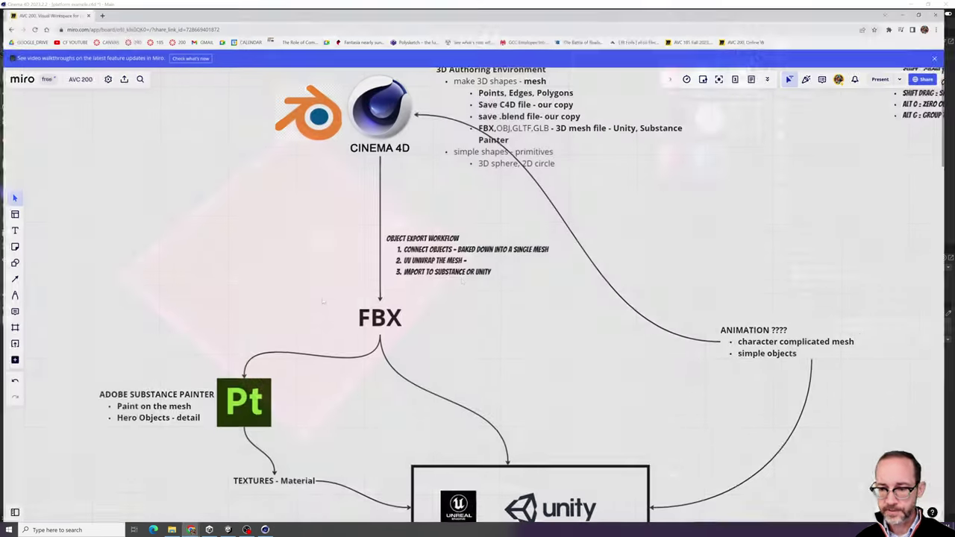
scroll(430, 258, "up", 3)
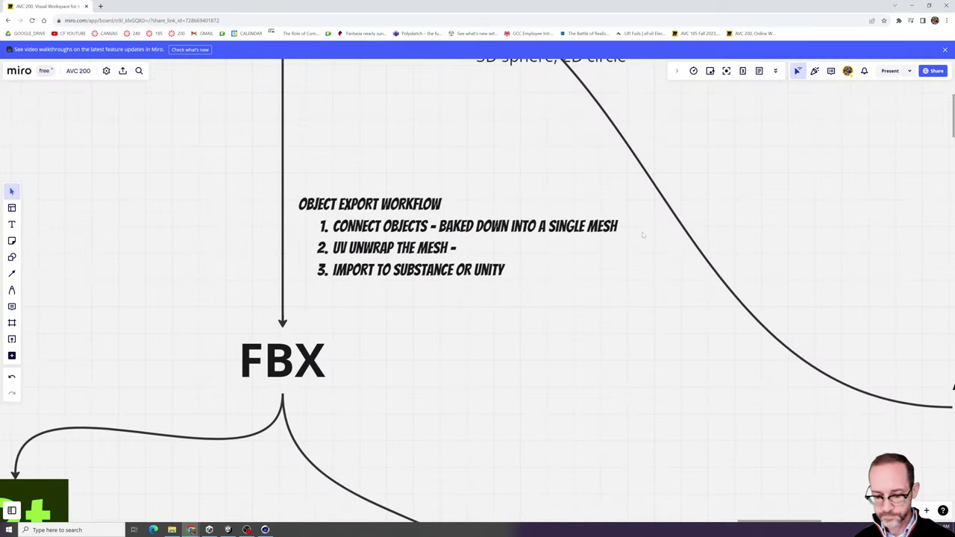
key("ctrl+v")
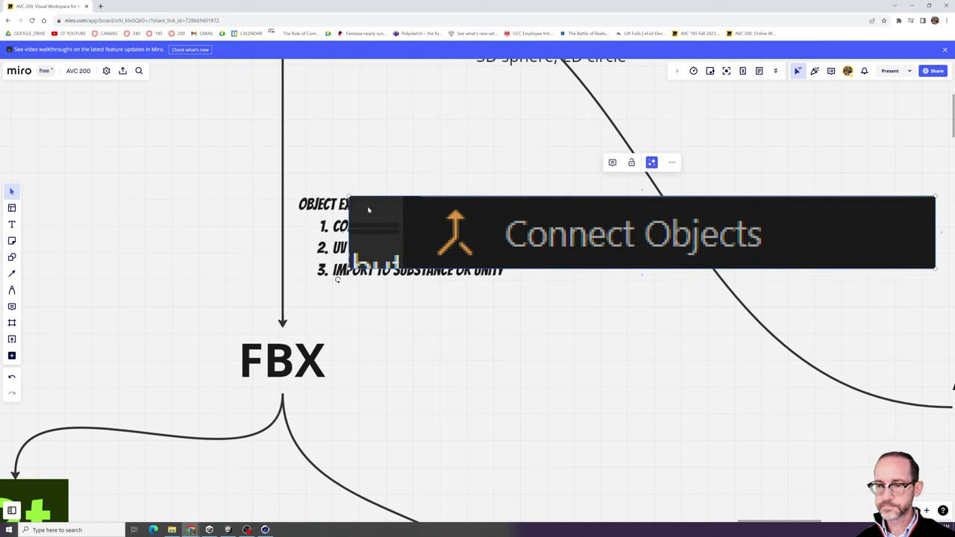
left_click_drag(368, 209, 649, 228)
left_click(598, 305)
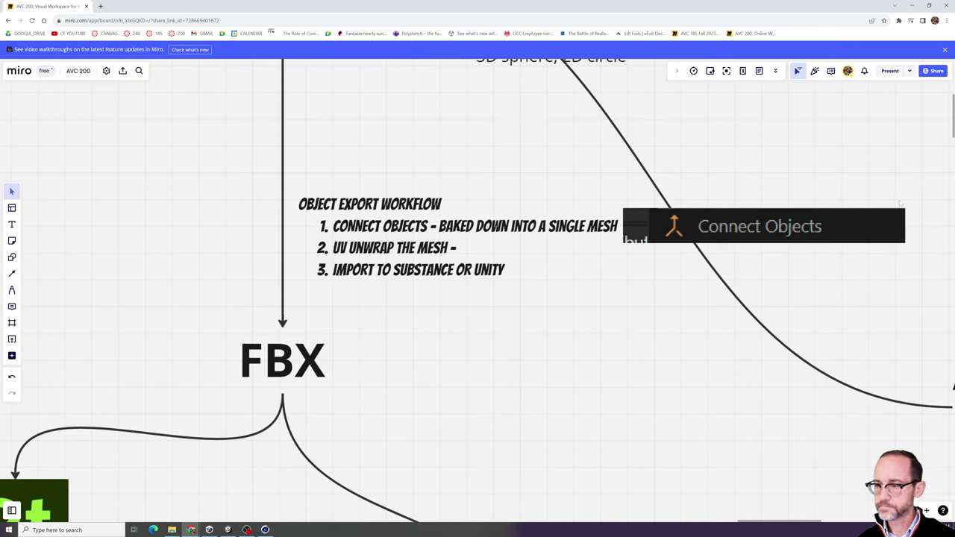
- Return to Cinema 4D, bake platform.1 with its Bevel into a separate mesh using Connect Objects, and hide the original
left_click(910, 4)
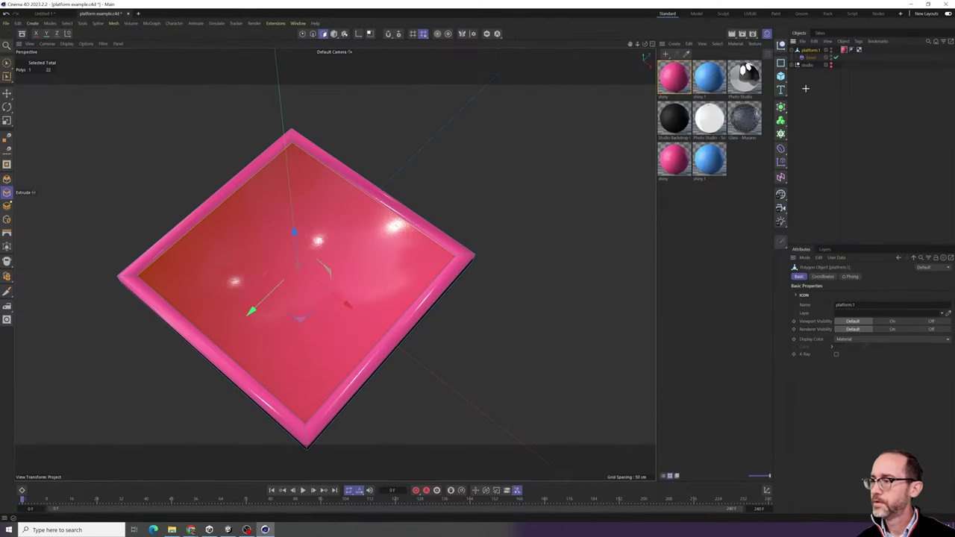
right_click(811, 51)
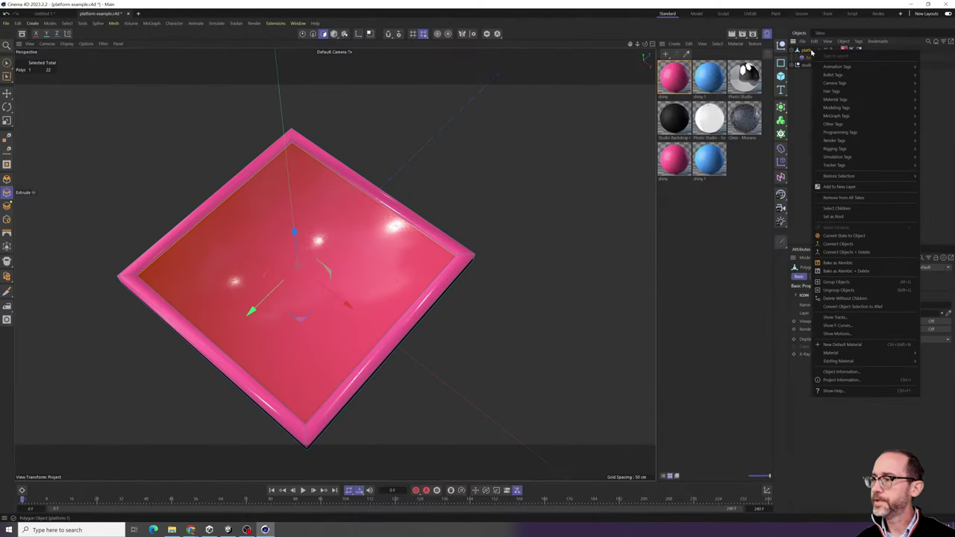
left_click(857, 245)
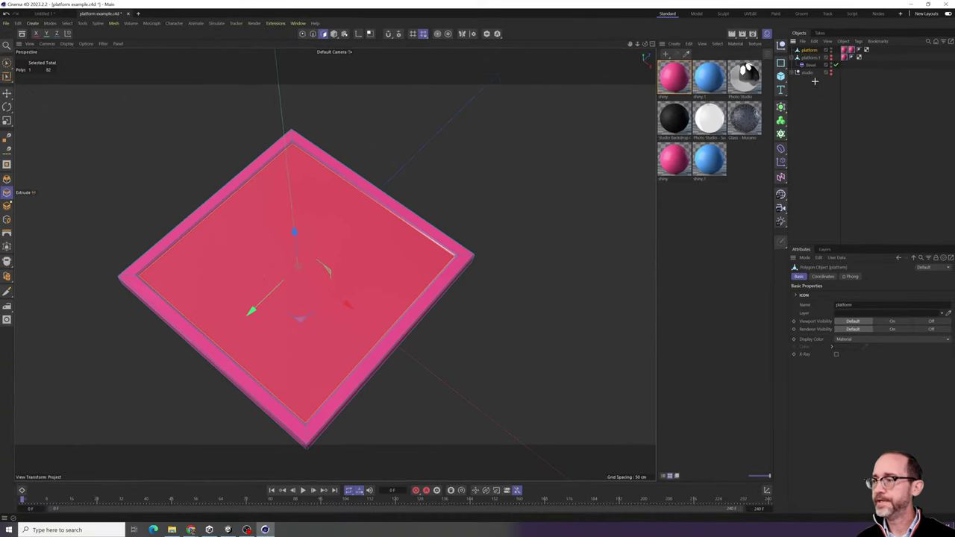
left_click_drag(445, 257, 433, 233, "alt")
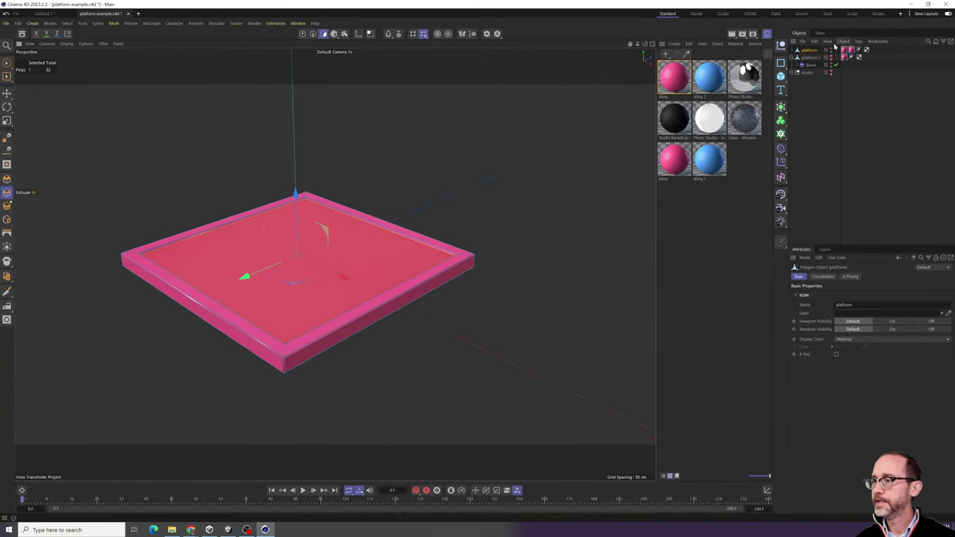
- Rename the connected mesh "platform baked" and select it for a closer look
double_click(813, 50)
left_click(818, 50)
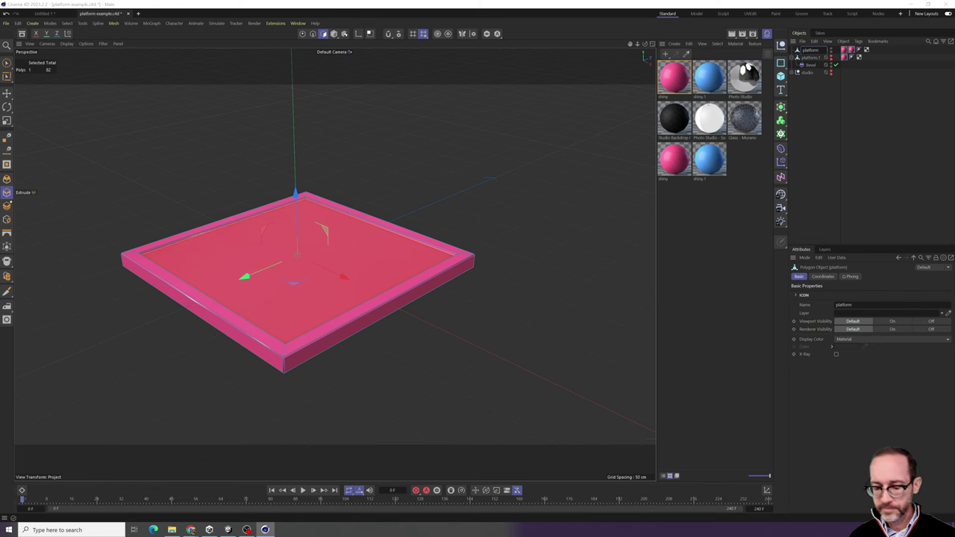
type("baked")
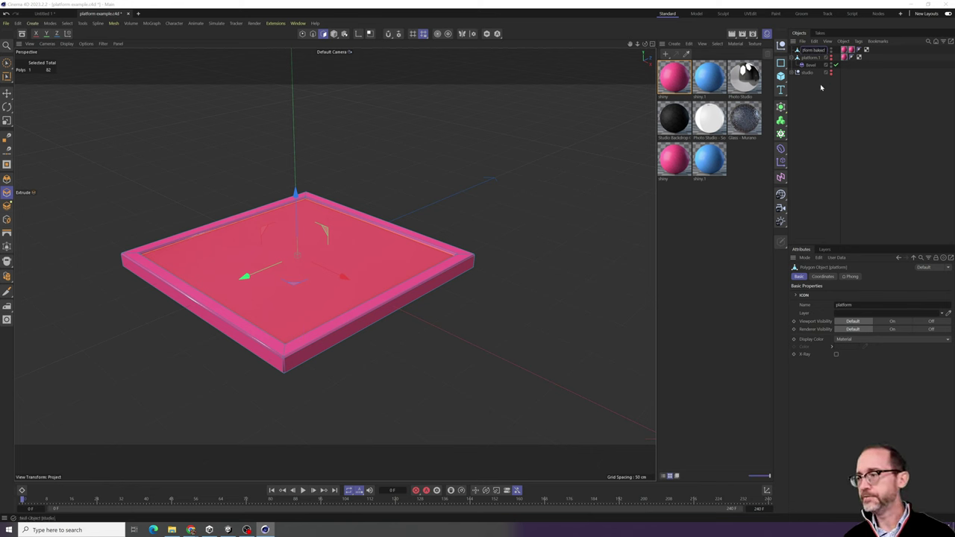
left_click(814, 97)
scroll(379, 268, "up", 2)
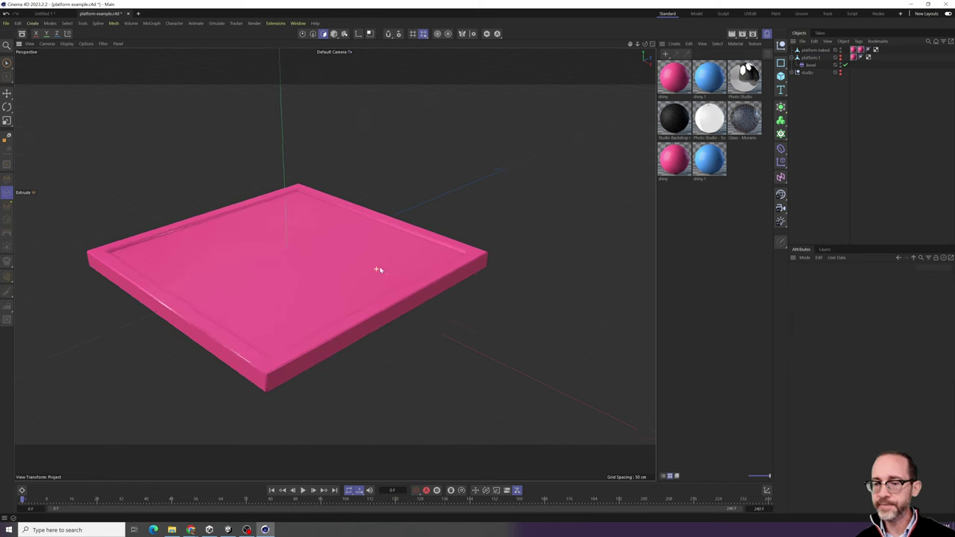
left_click(816, 50)
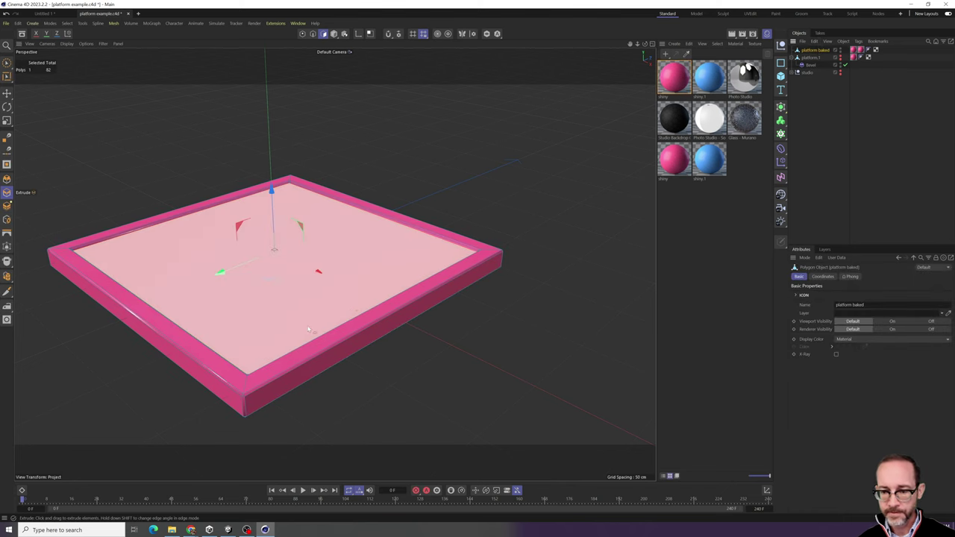
scroll(248, 390, "up", 3)
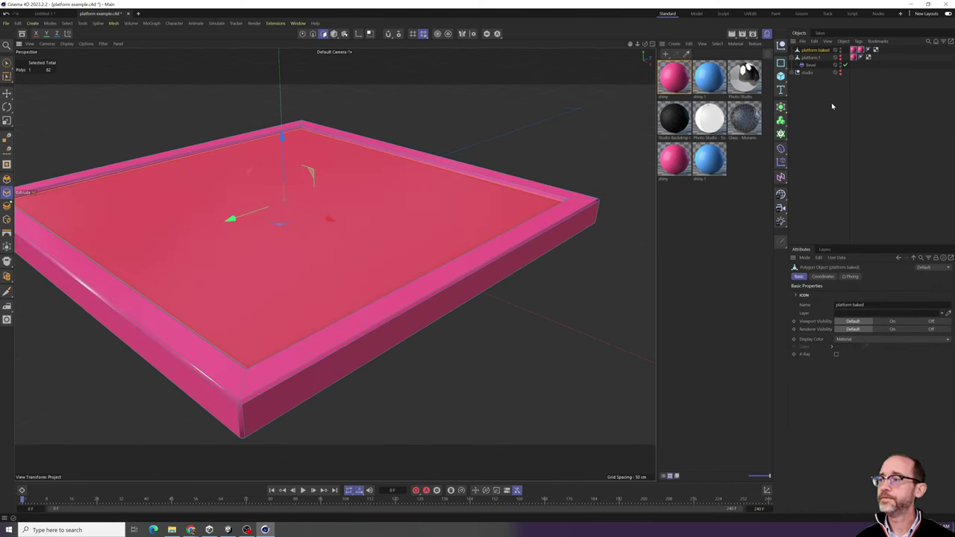
- Compare the platform baked mesh with the original platform.1 and its Bevel deformer by selecting each one
left_click(839, 67)
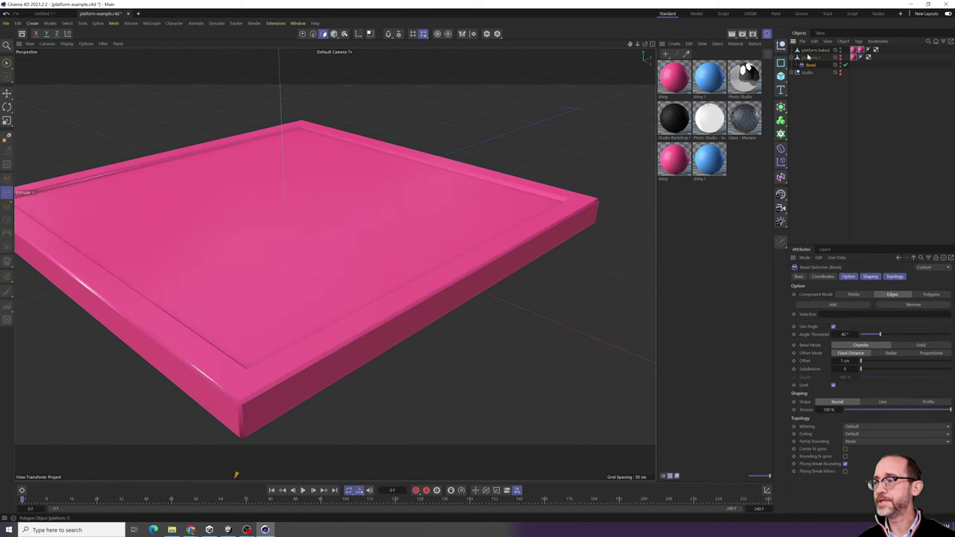
left_click(811, 50)
left_click(811, 64)
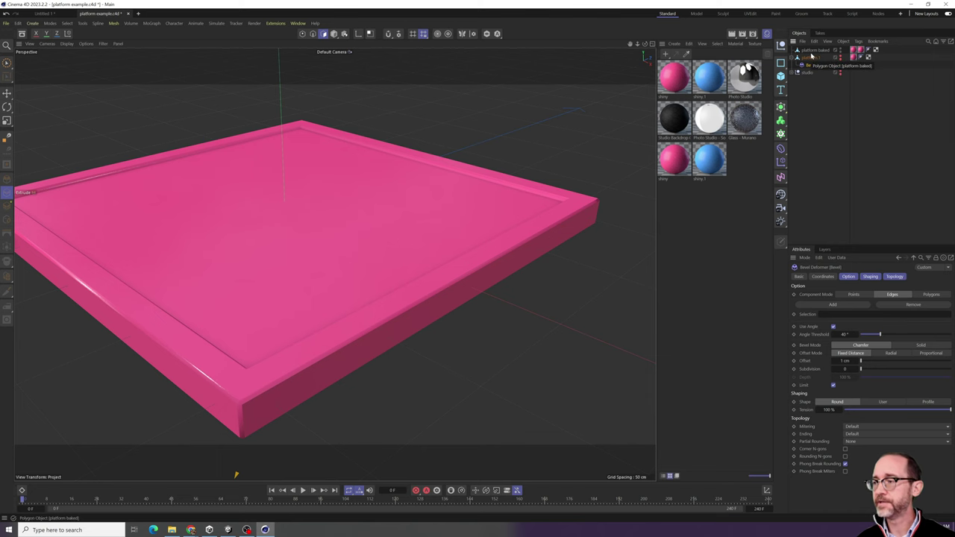
left_click(810, 50)
key("d")
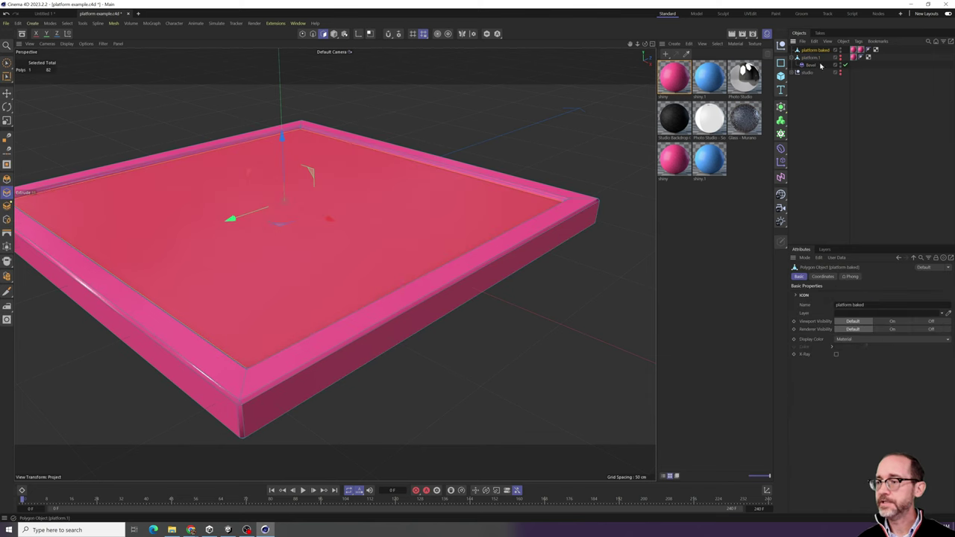
mouse_move(303, 302)
left_mouse_down("alt")
mouse_move(364, 345)
mouse_move(267, 224)
mouse_move(264, 305)
mouse_move(302, 296)
left_mouse_up("alt")
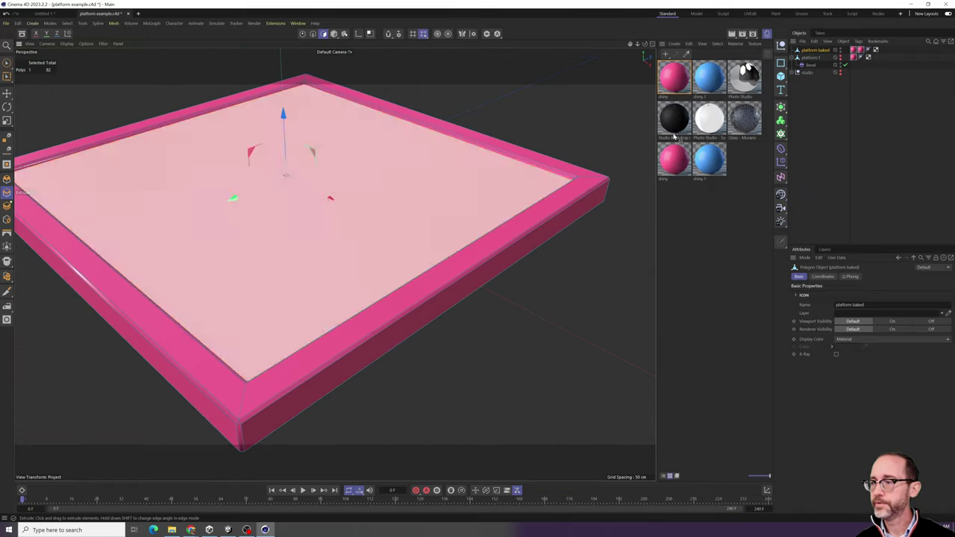
left_click(813, 57)
left_click(813, 50)
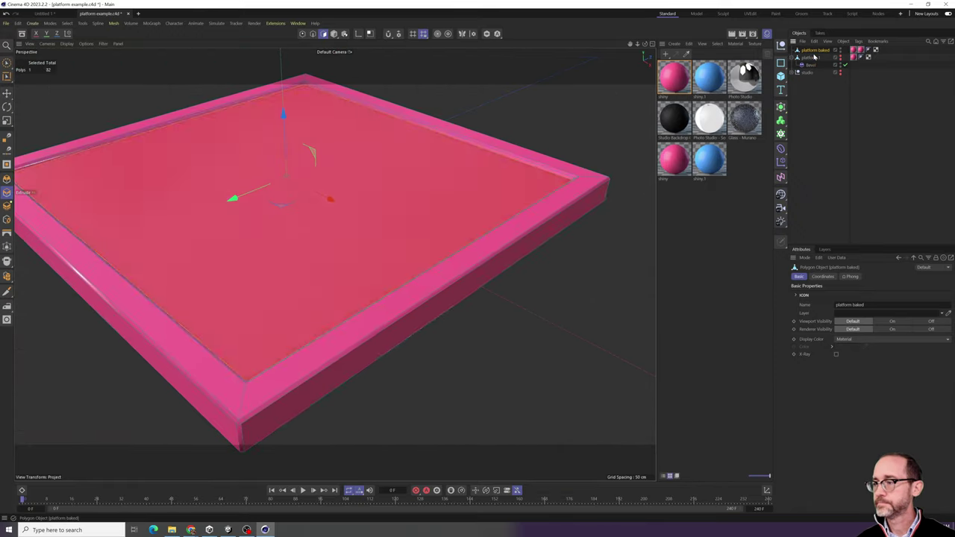
left_click(811, 57)
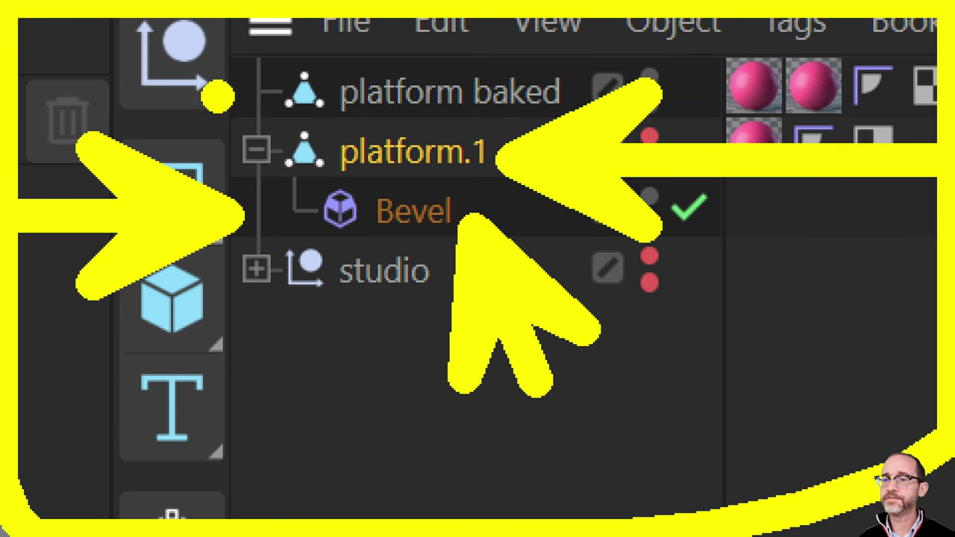
left_click_drag(252, 75, 8, 33, "ctrl+shift")
mouse_move(228, 38)
left_mouse_down()
mouse_move(276, 113)
mouse_move(666, 144)
left_mouse_up()
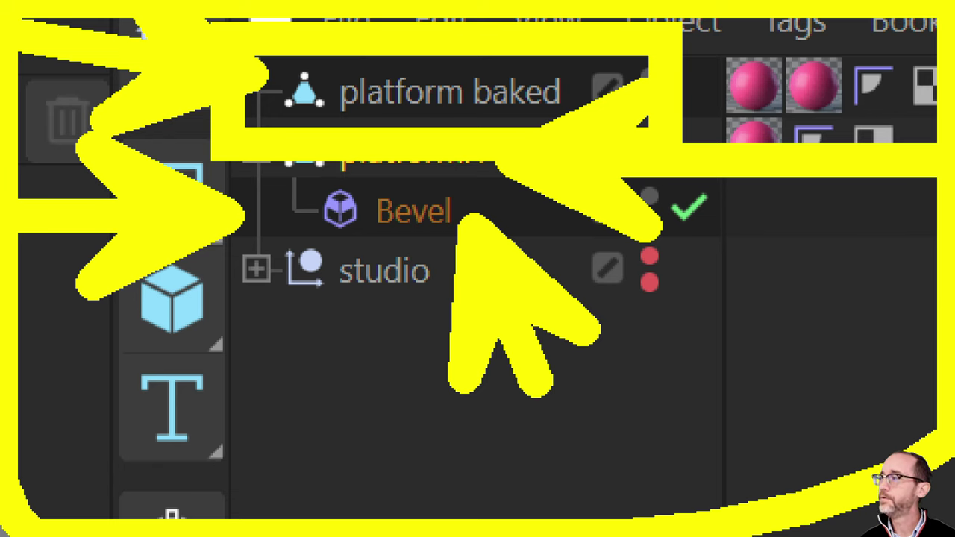
key("Escape")
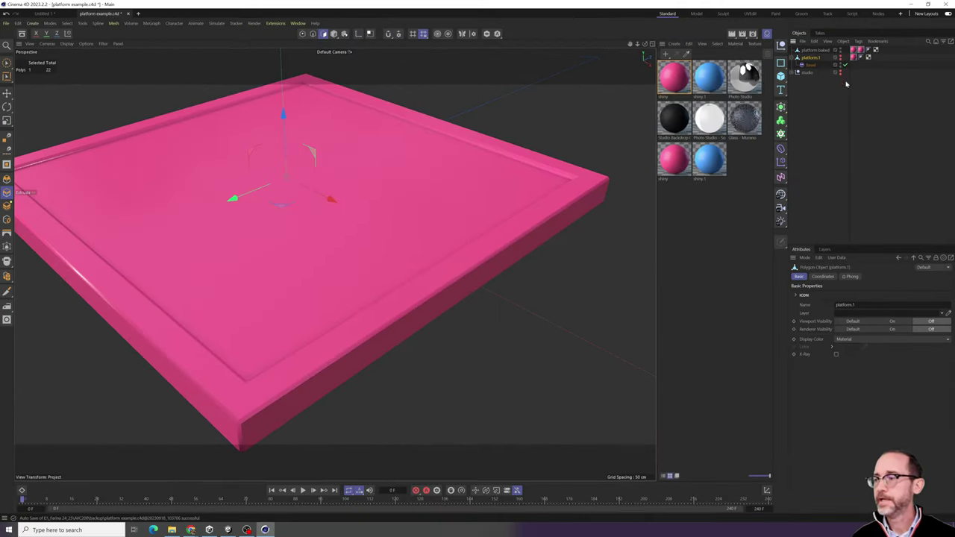
- Check the polygon outlines of platform baked against platform.1 once more, leaving the baked mesh selected
left_click(686, 343)
left_click(403, 108)
left_click(809, 50)
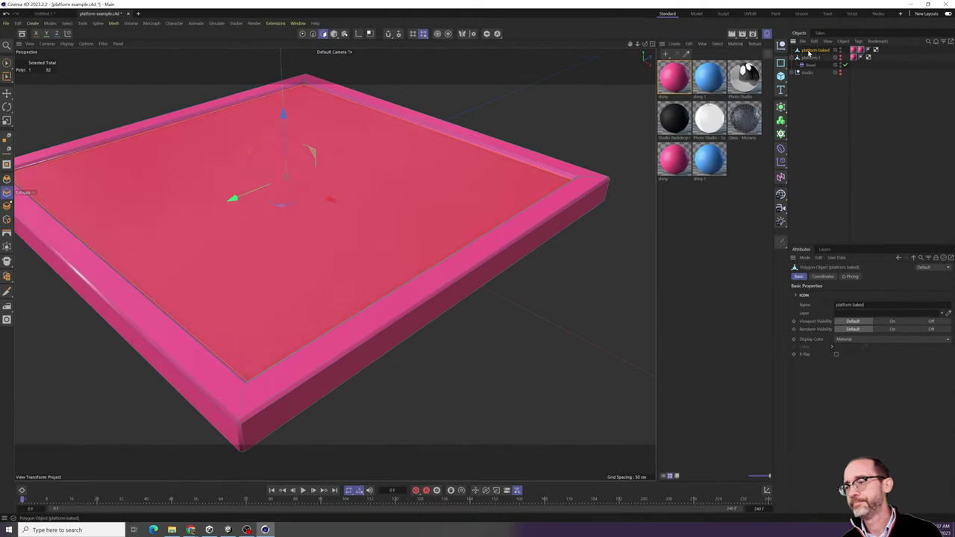
left_click(824, 98)
left_click(810, 51)
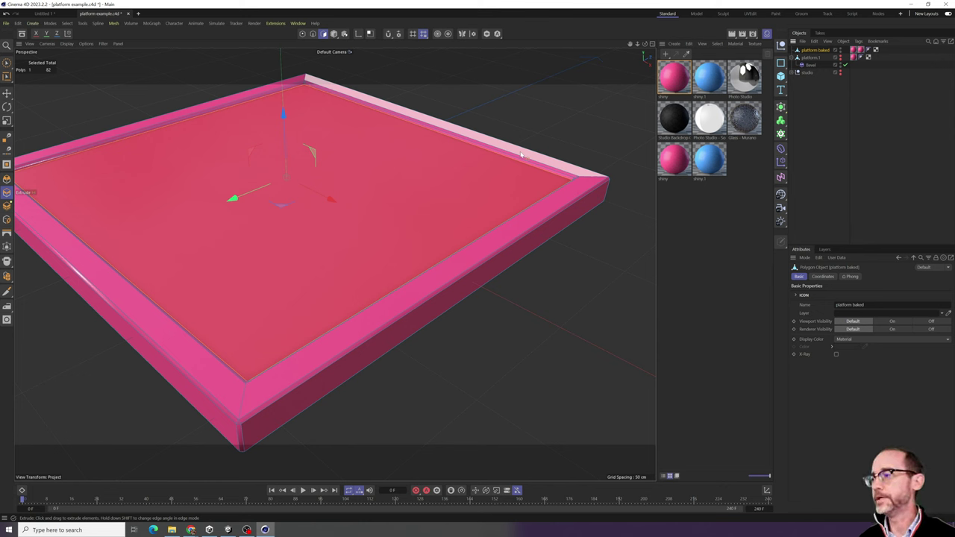
left_click(817, 81)
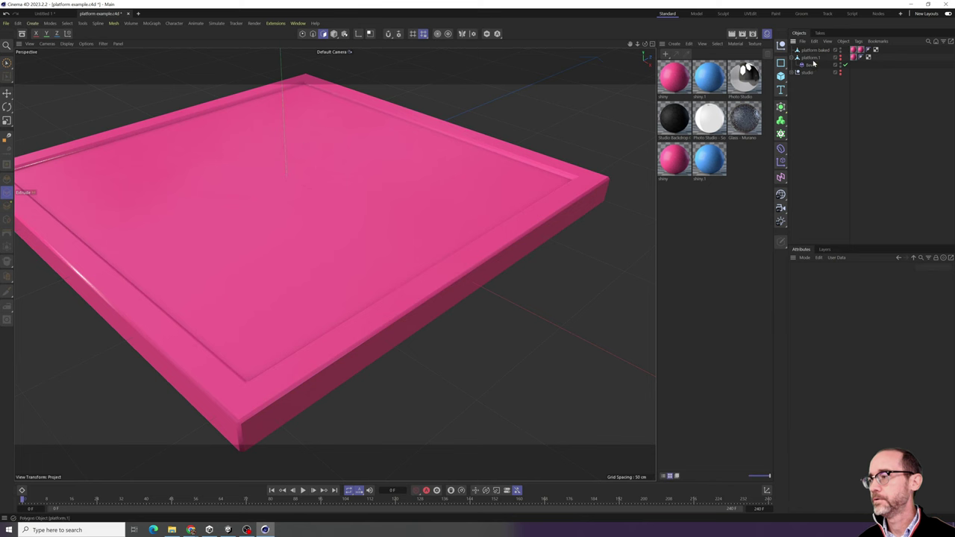
left_click(811, 57)
left_click(813, 51)
left_click(813, 59)
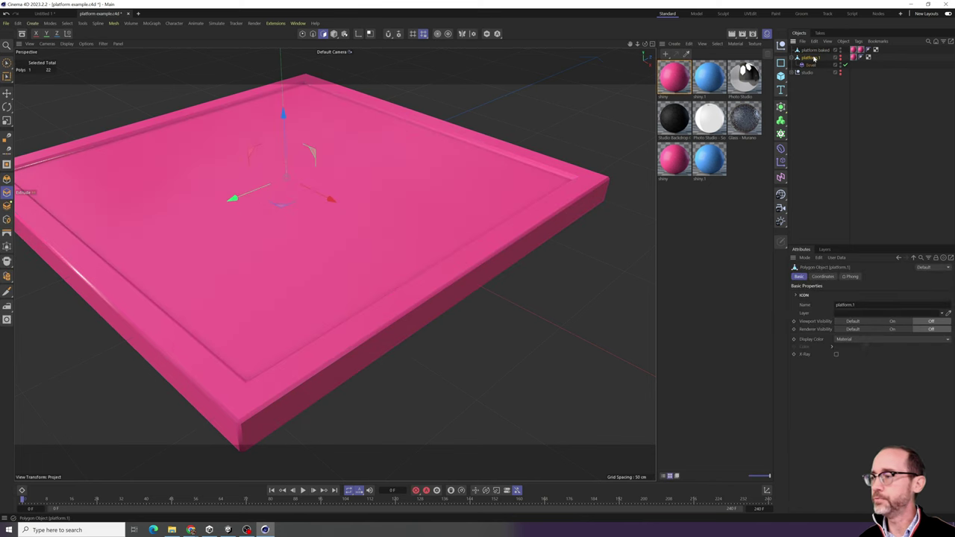
left_click(811, 50)
left_click(810, 111)
left_click(812, 50)
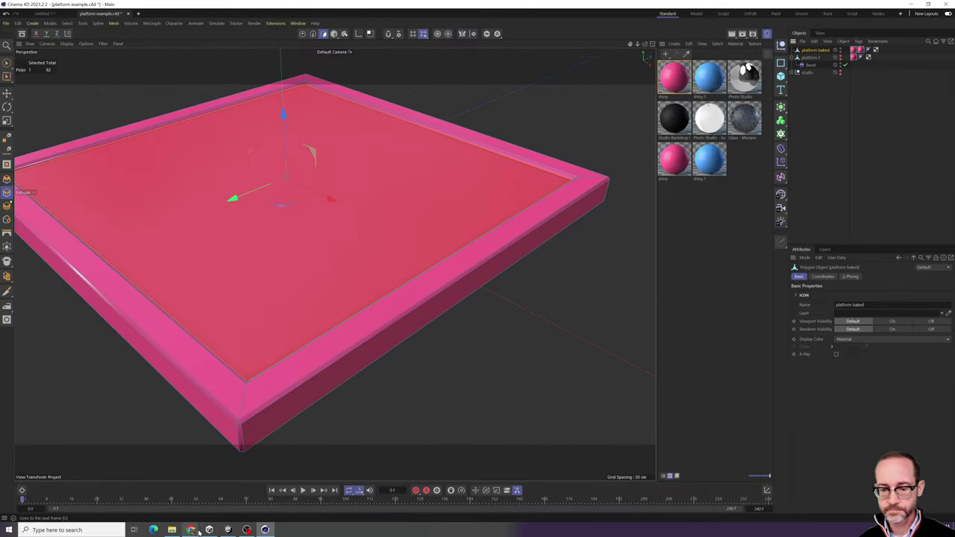
- Switch to the Miro board, paste the UVEdit snip, shrink it, and place it beside item 2 of the export workflow
mouse_move(196, 530)
left_click(206, 494)
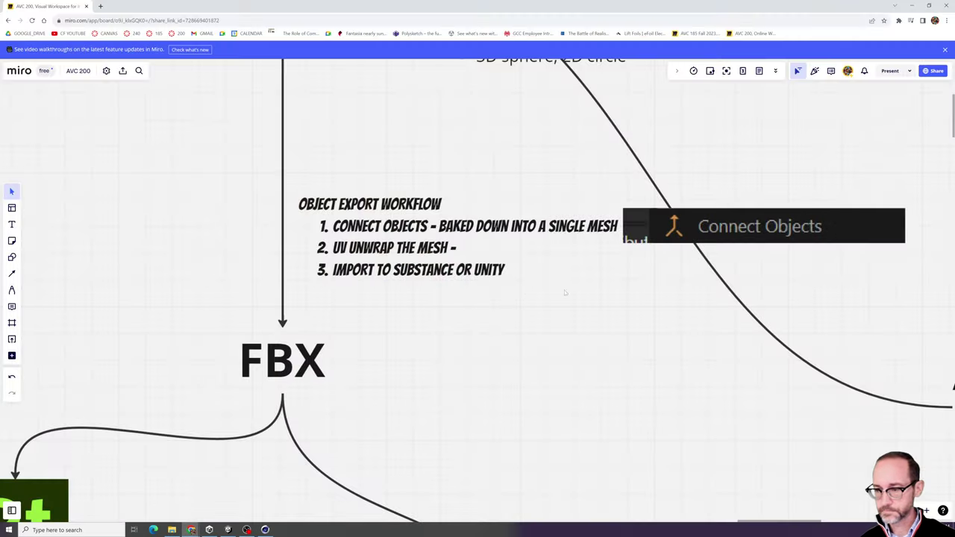
left_click(610, 286)
key("ctrl+v")
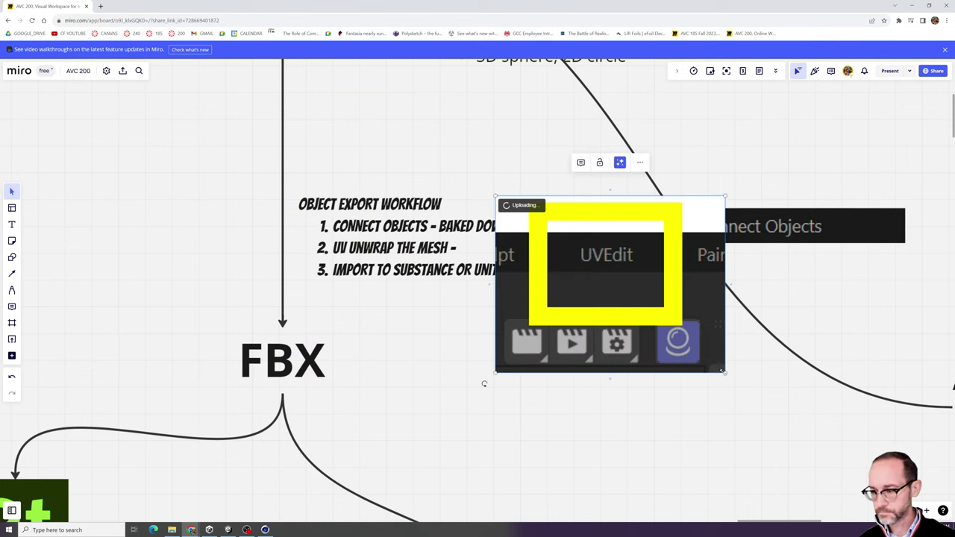
left_click_drag(722, 371, 596, 292)
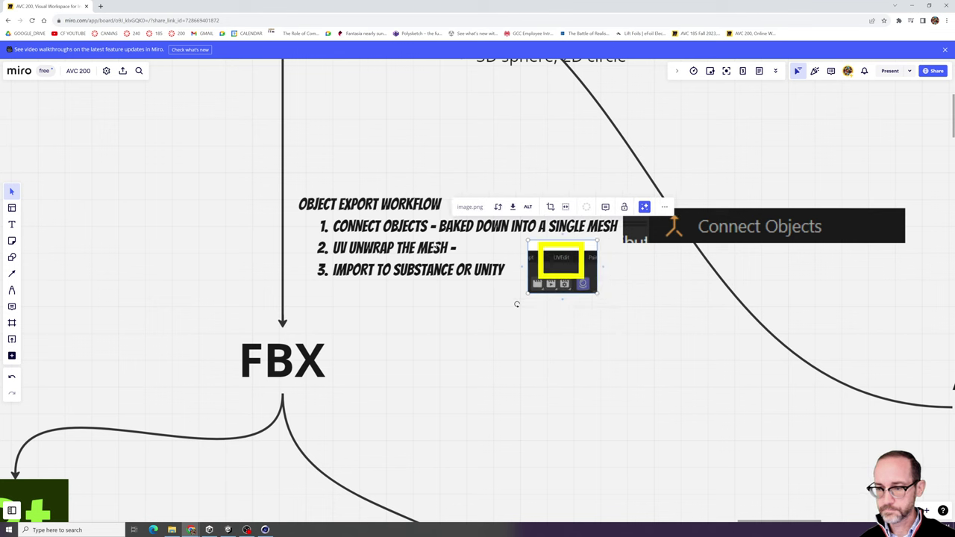
double_click(453, 248)
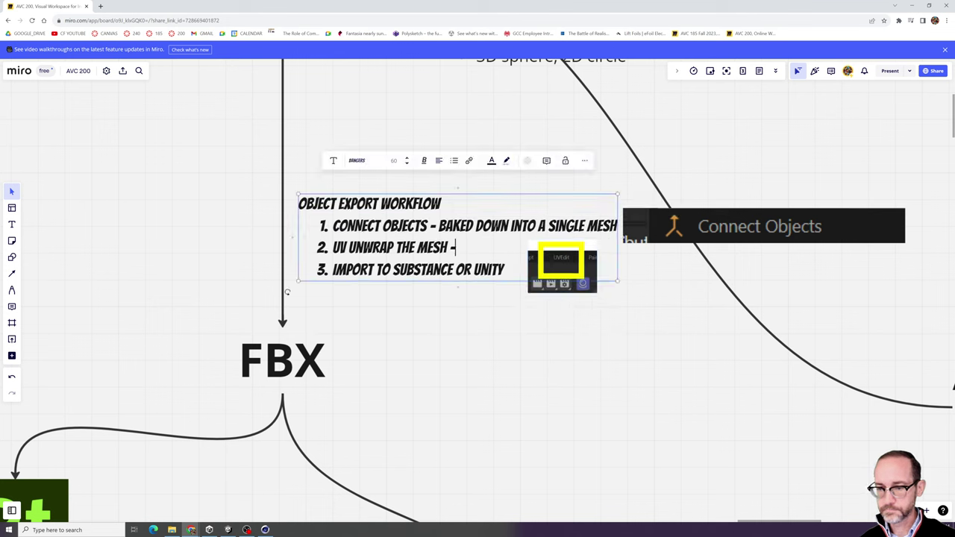
left_click_drag(504, 273, 332, 248)
left_click(505, 272)
left_click_drag(537, 272, 481, 259)
left_click(519, 292)
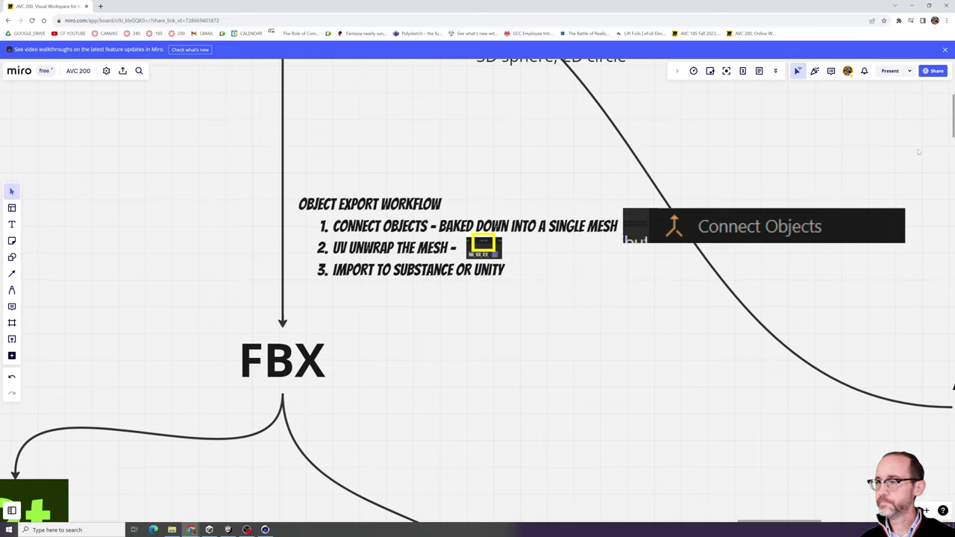
- Return to Cinema 4D and open the UVEdit layout to inspect the UVs of platform baked
left_click(912, 5)
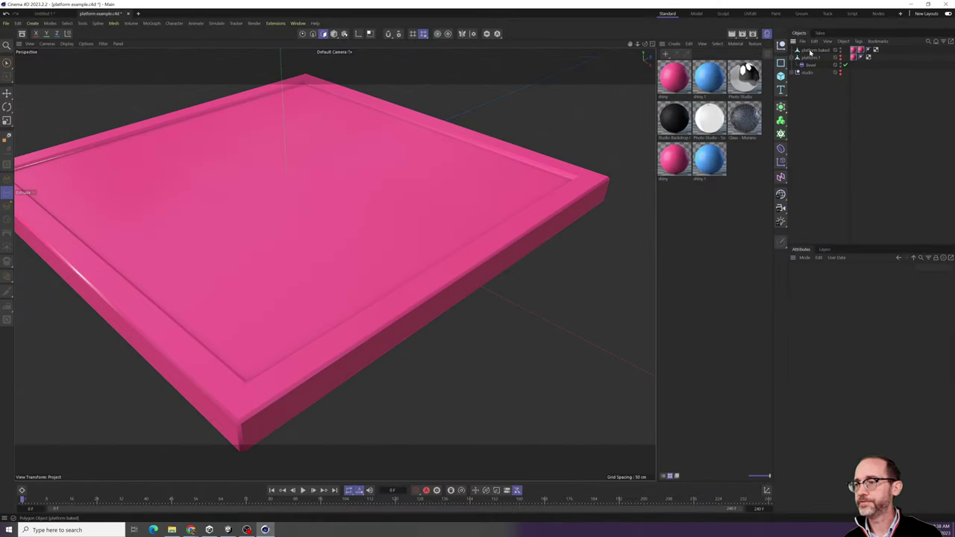
left_click(811, 51)
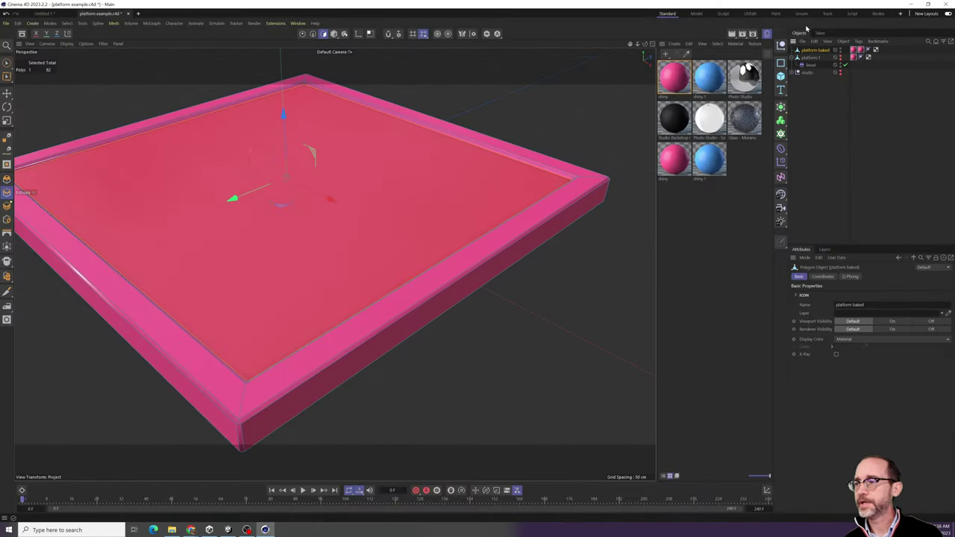
left_click(749, 14)
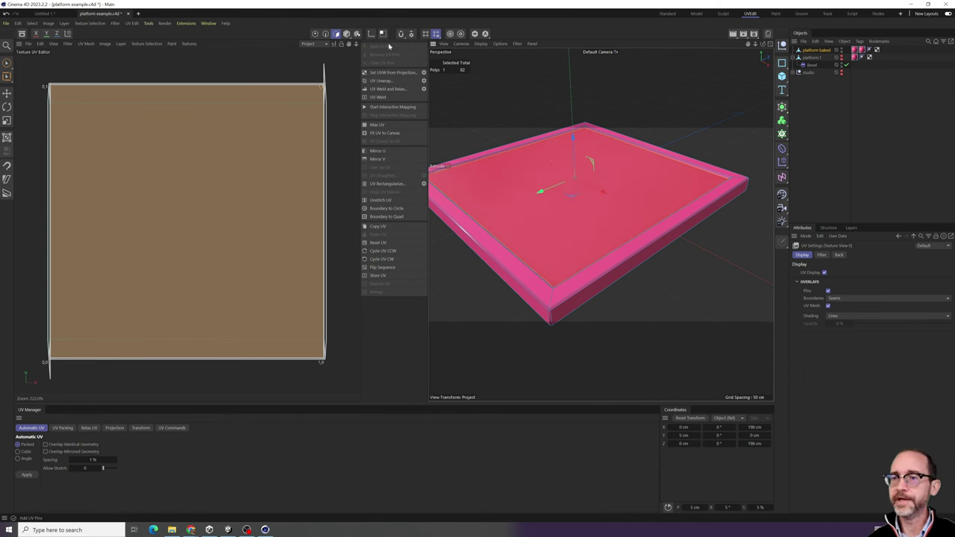
left_click(815, 48)
left_click(815, 49)
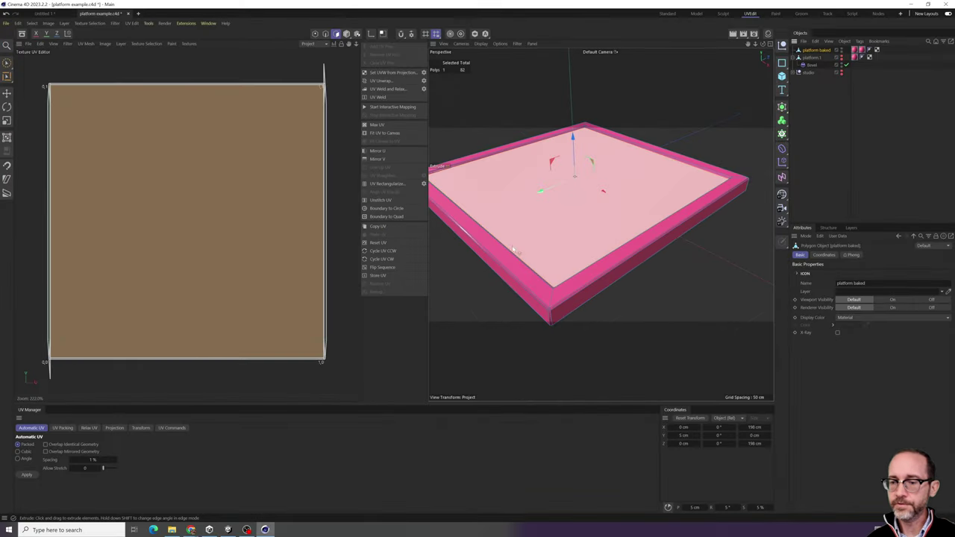
left_click(418, 224)
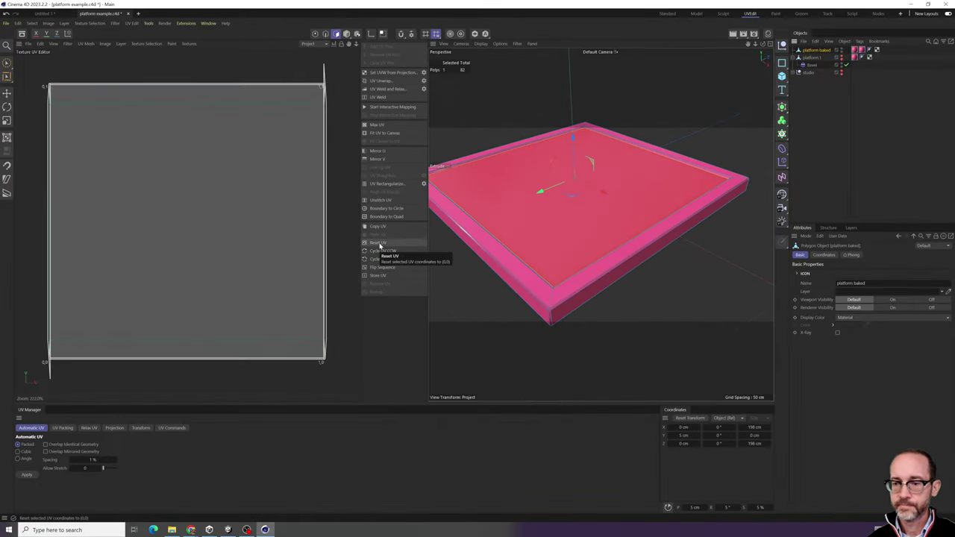
left_click(844, 132)
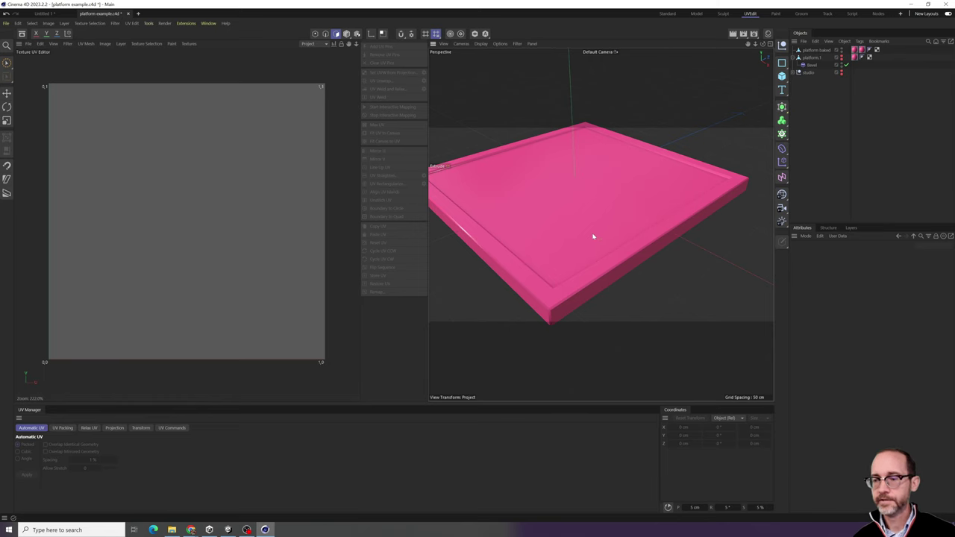
- Select all polygons of platform baked and reset their UV coordinates
left_click(824, 50)
key("ctrl+a")
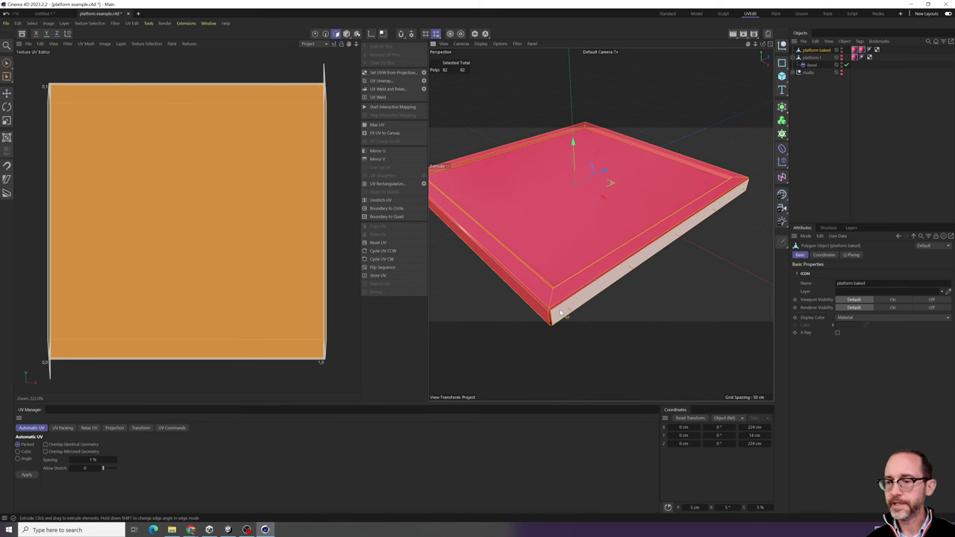
left_click(382, 243)
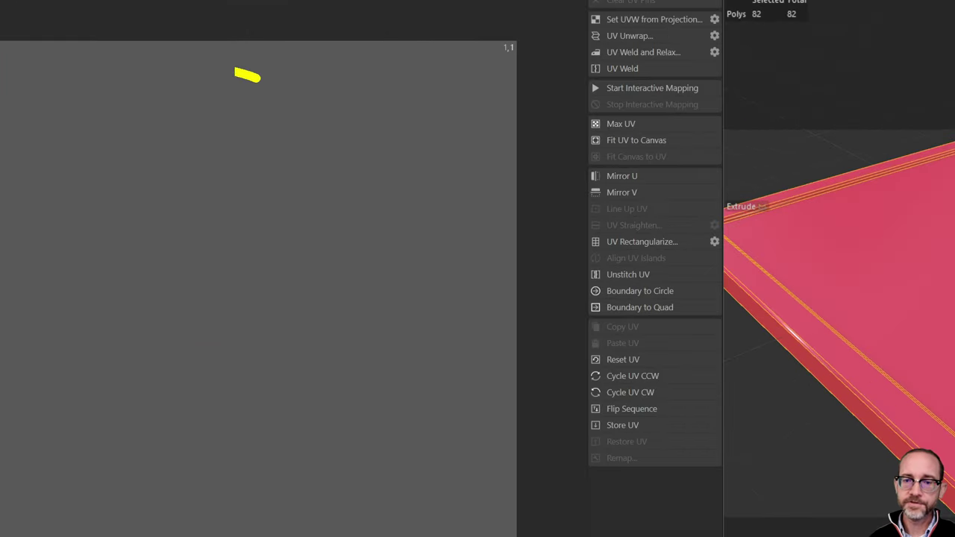
- Generate an automatic UV layout for platform baked with the Packed method and examine the resulting islands
mouse_move(236, 73)
left_mouse_down()
mouse_move(458, 331)
mouse_move(128, 248)
left_mouse_up()
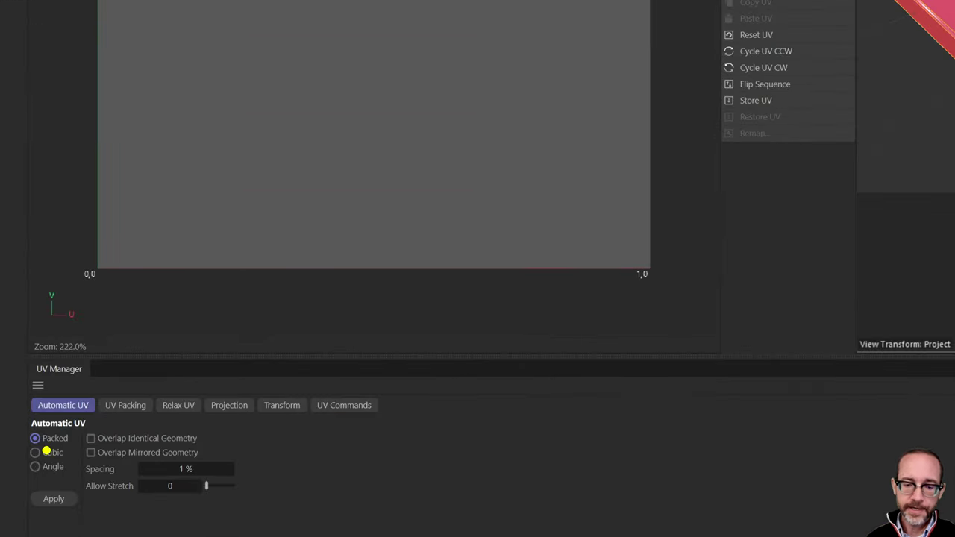
mouse_move(57, 407)
left_mouse_down()
mouse_move(37, 489)
mouse_move(82, 431)
left_mouse_up()
left_click_drag(17, 474, 280, 474, "ctrl+shift")
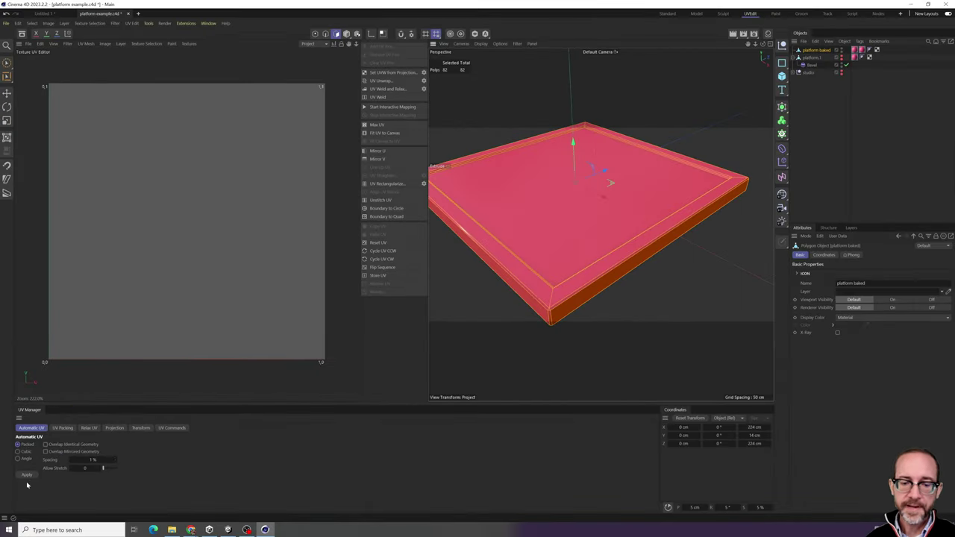
left_click(27, 475)
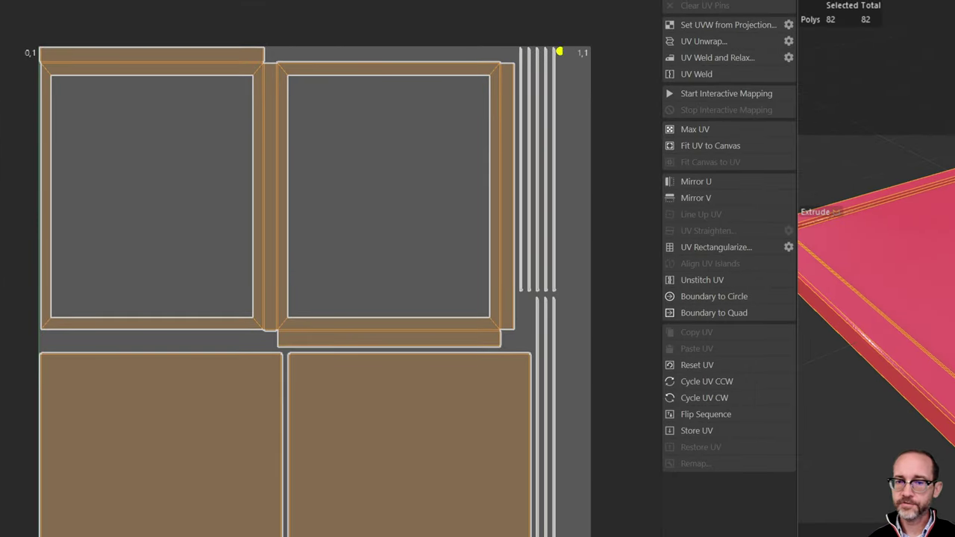
mouse_move(603, 37)
left_mouse_down()
mouse_move(230, 9)
mouse_move(447, 494)
mouse_move(610, 21)
left_mouse_up()
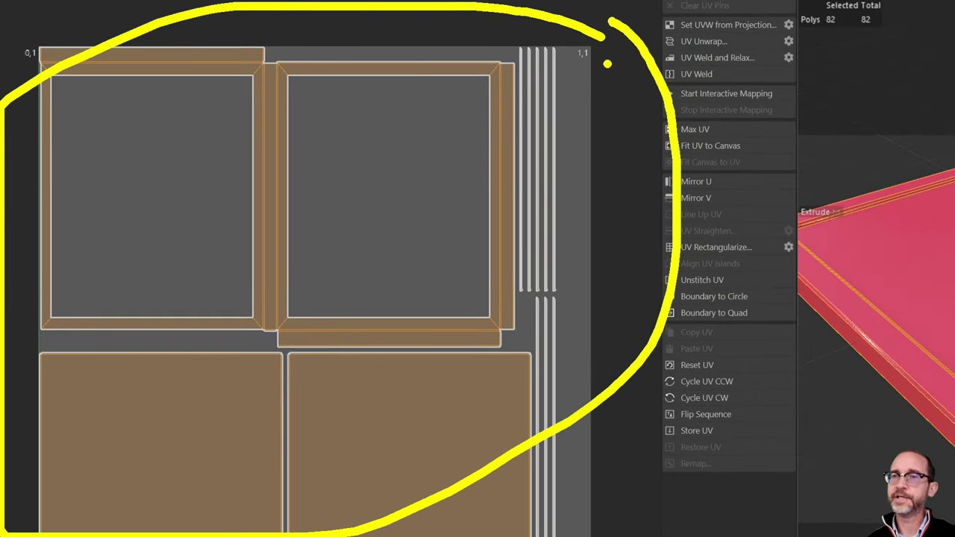
mouse_move(310, 146)
left_mouse_down()
mouse_move(219, 231)
mouse_move(198, 186)
mouse_move(194, 202)
left_mouse_up()
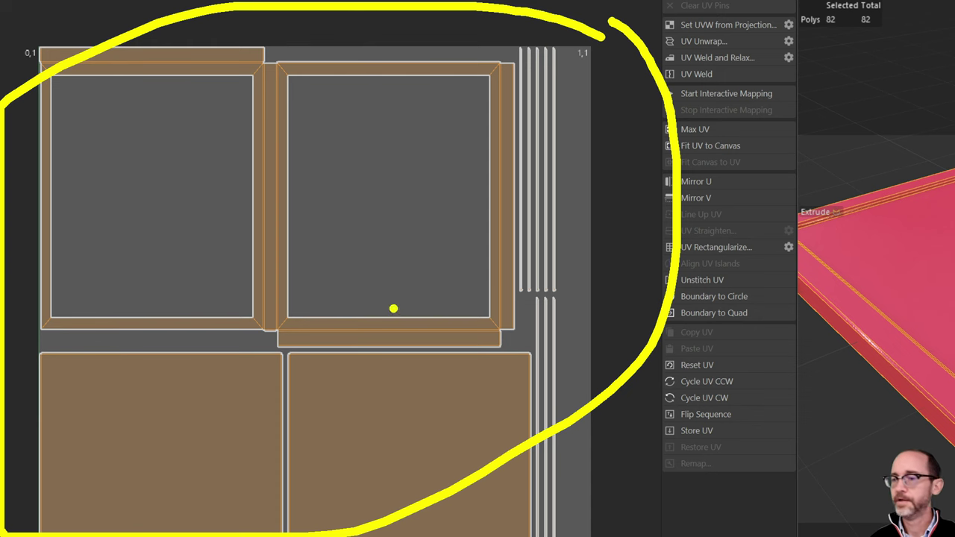
key("Escape")
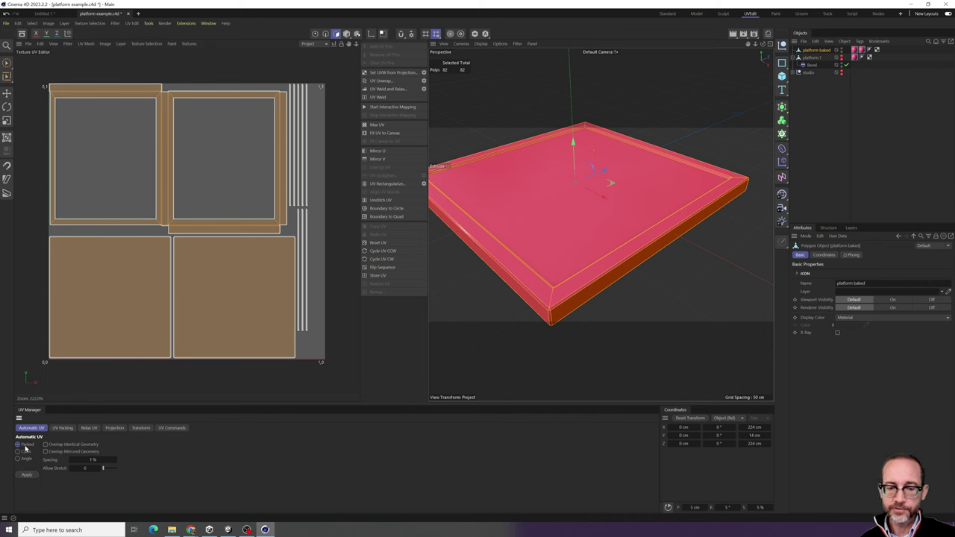
- Reset the UVs of platform baked and generate an automatic UV layout with the Cubic method
left_click(375, 243)
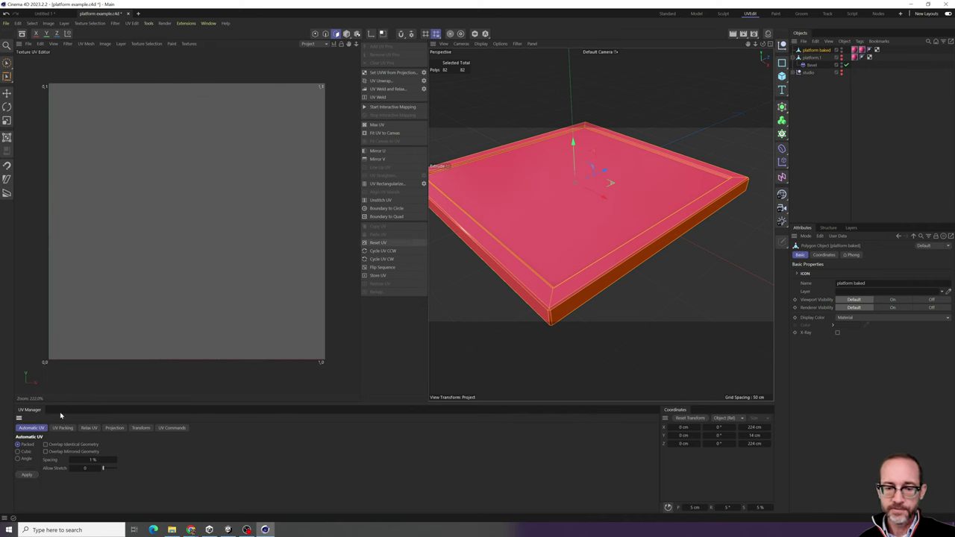
left_click(27, 451)
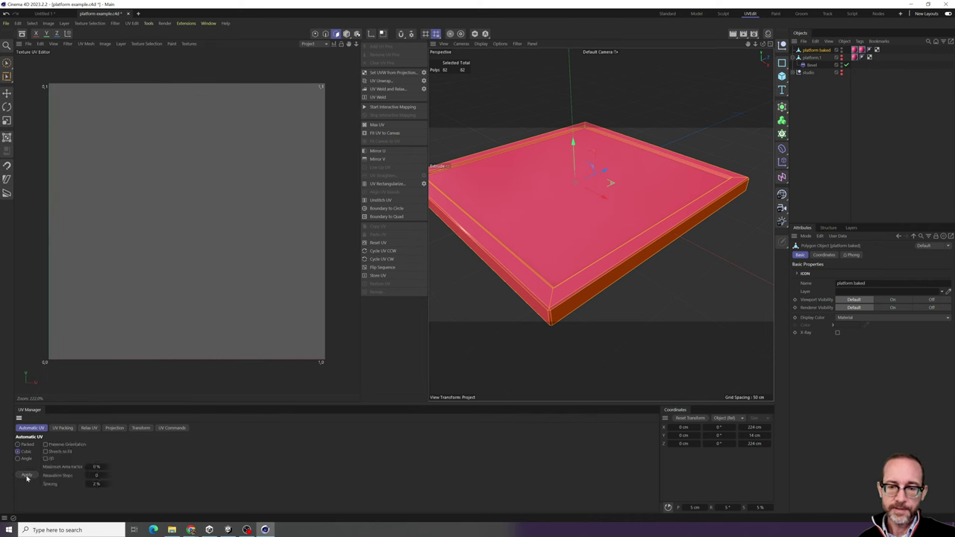
left_click(26, 475)
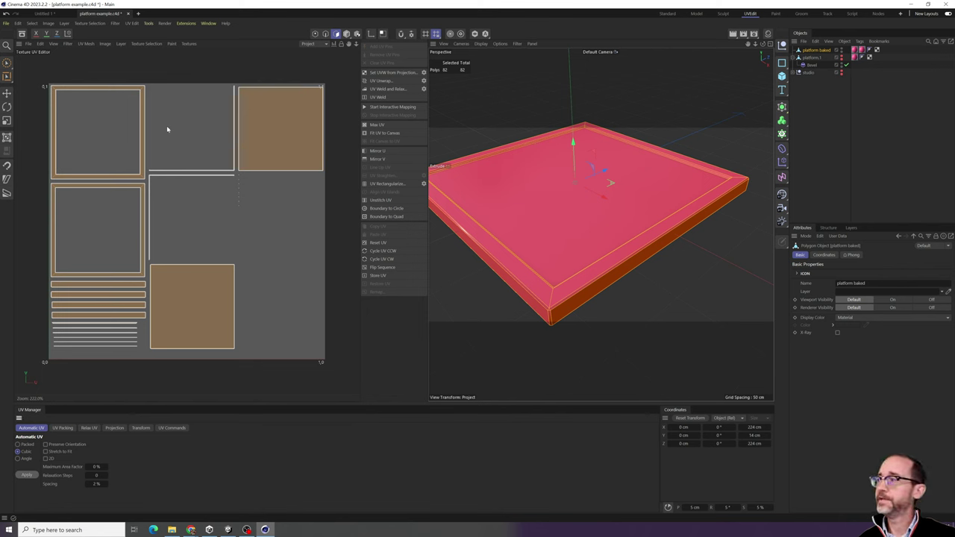
- Reset the UVs of platform baked and regenerate its automatic UV layout with the Packed method
left_click(25, 445)
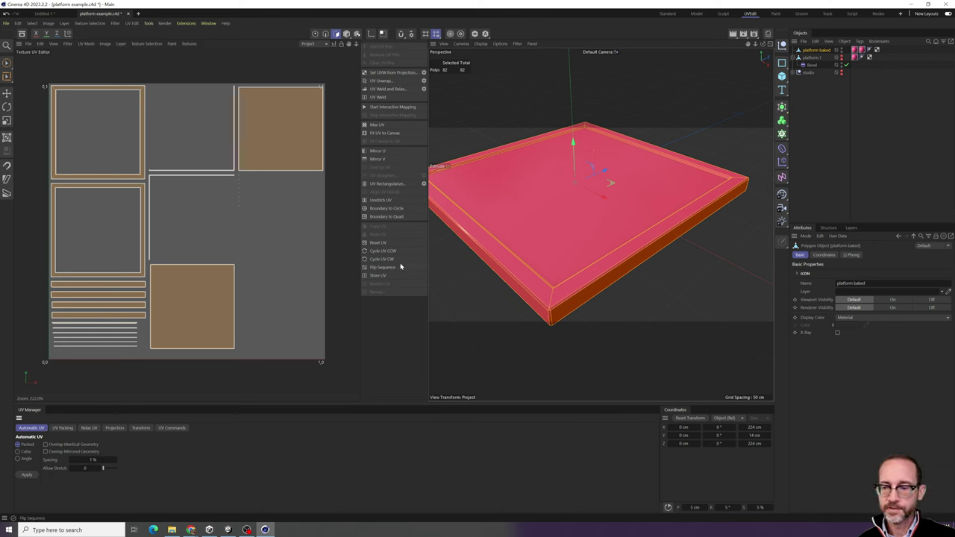
left_click(384, 244)
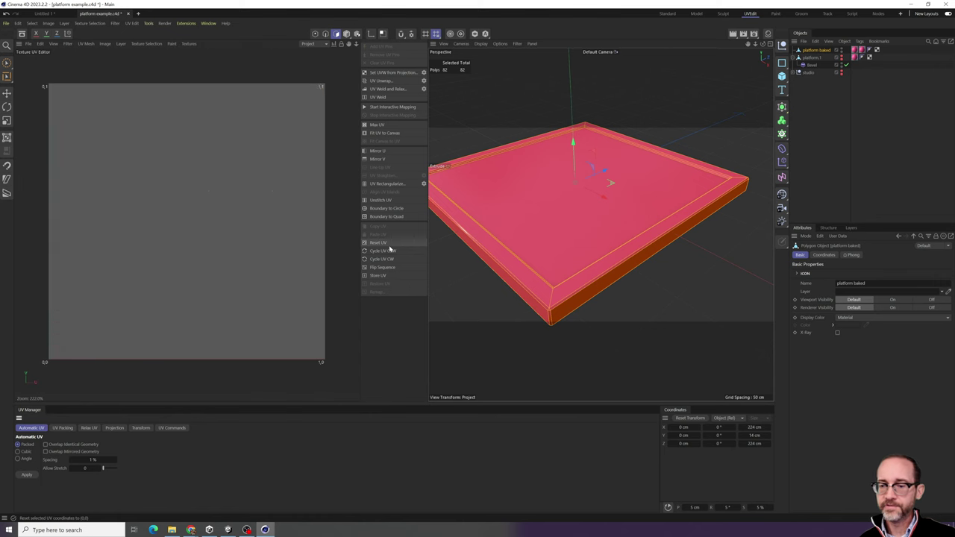
left_click(26, 475)
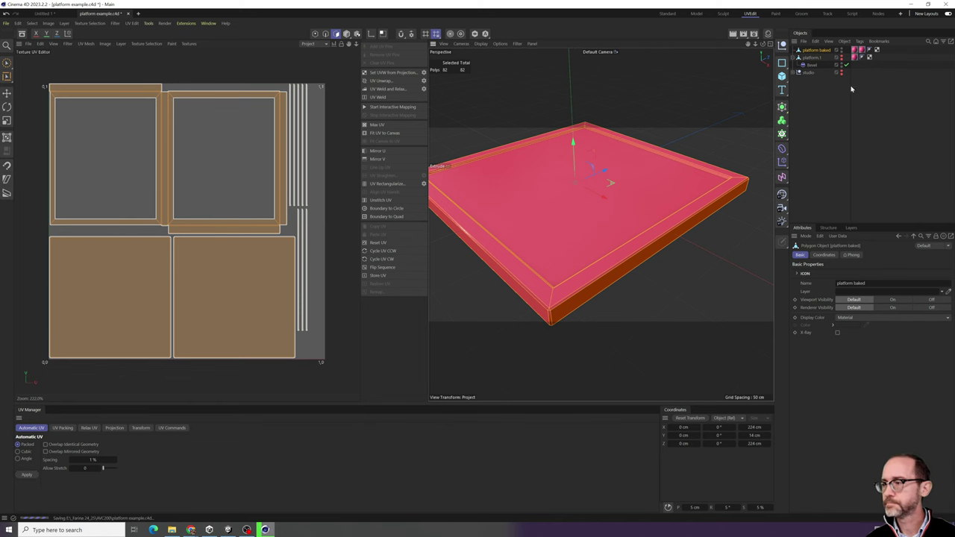
- Open the FBX export settings for the selected platform baked object and capture a screenshot of the camera and light options
left_click(825, 100)
left_click(821, 52)
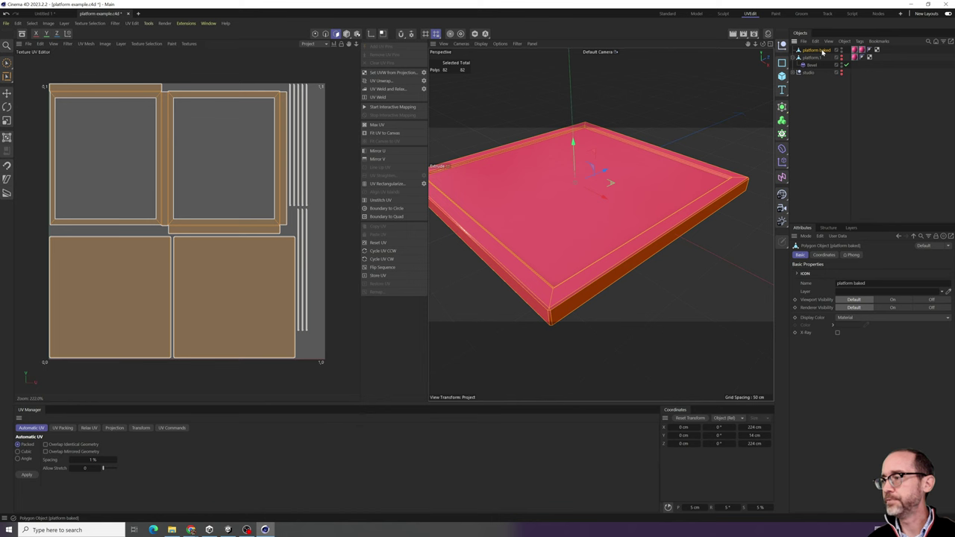
left_click(804, 41)
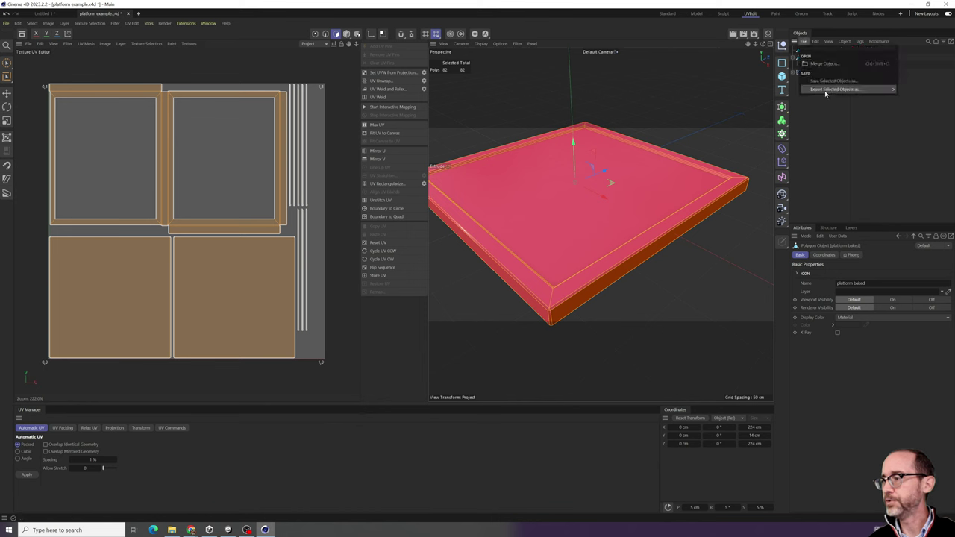
mouse_move(825, 91)
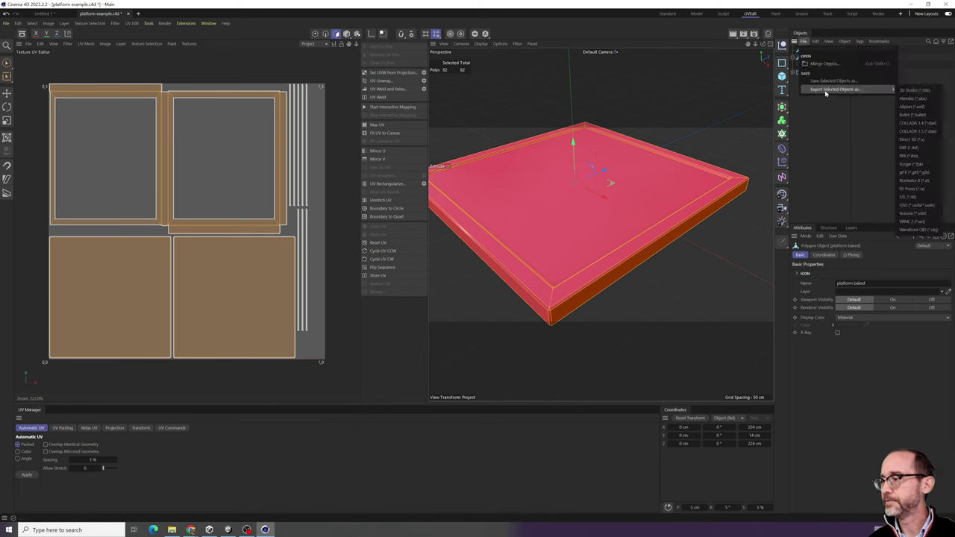
left_click(924, 158)
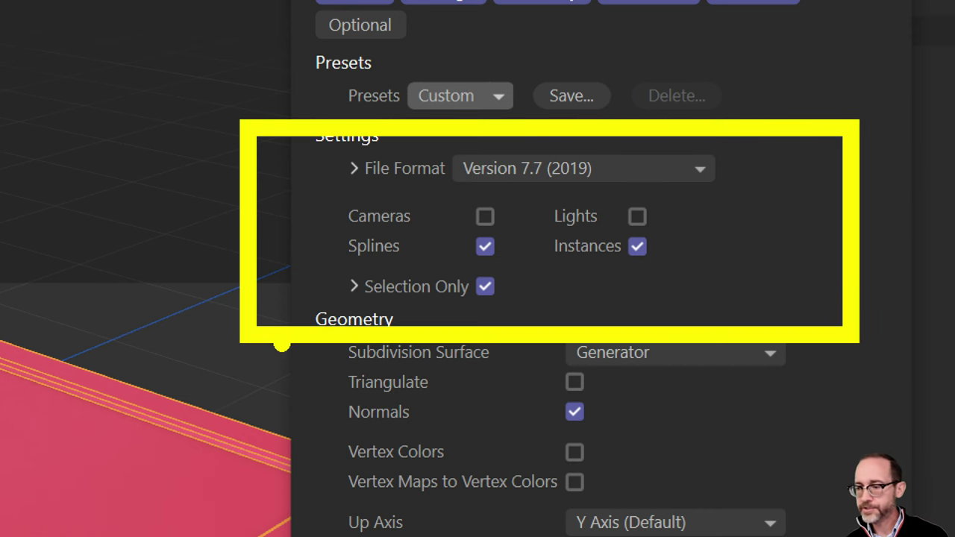
key("super+shift+s")
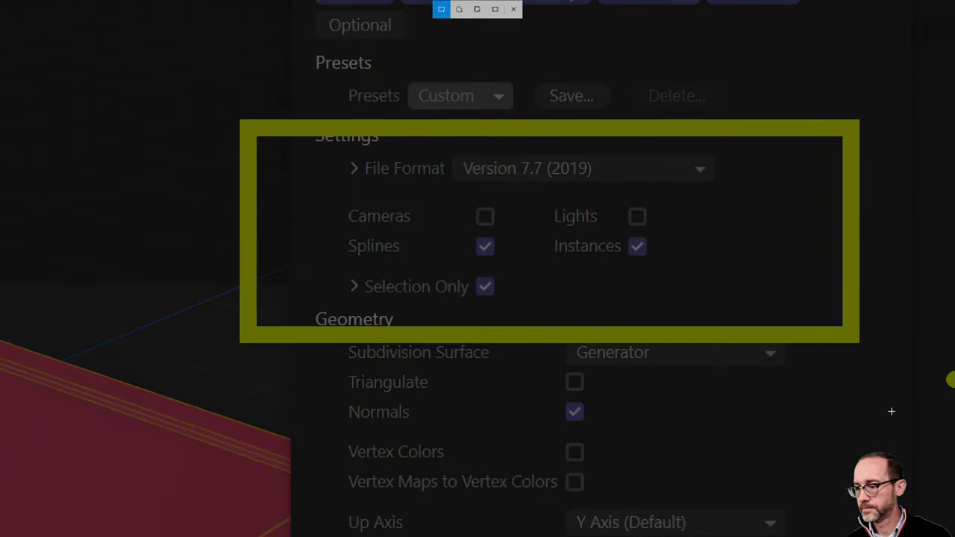
left_click_drag(892, 414, 181, 84)
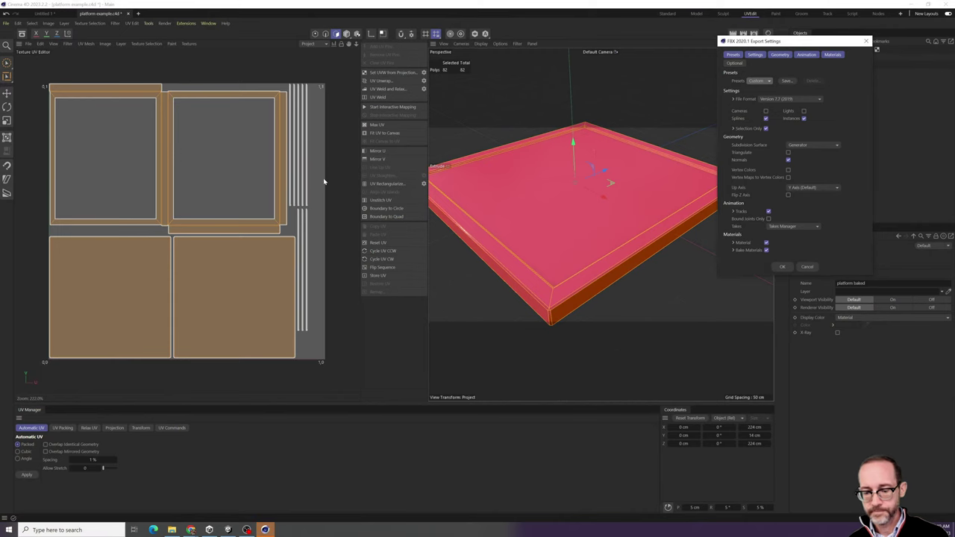
- Switch to the Miro board and insert "UNCHECK CAMERA AND LIGHTS WHEN EXPORTING" as item 3 of the object export workflow
mouse_move(191, 530)
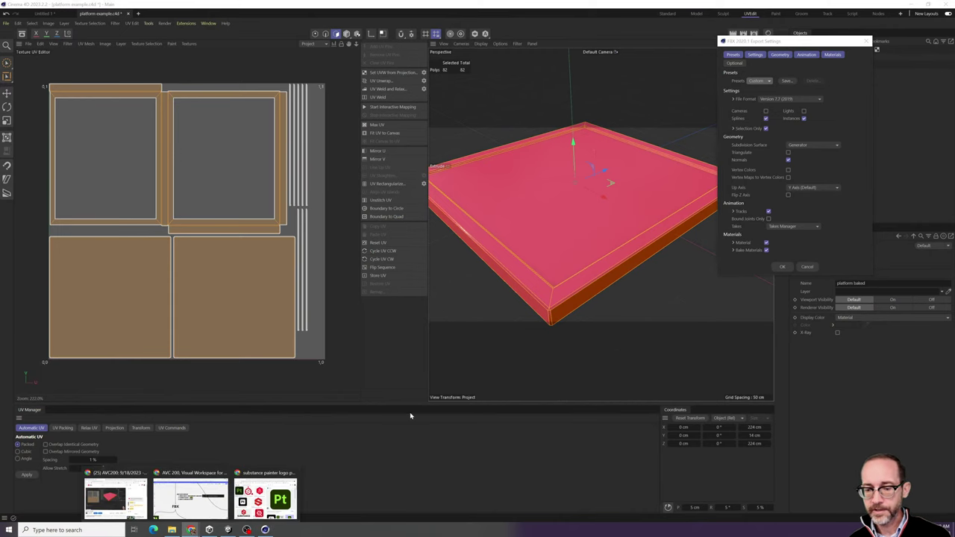
left_click(191, 498)
left_click(482, 271)
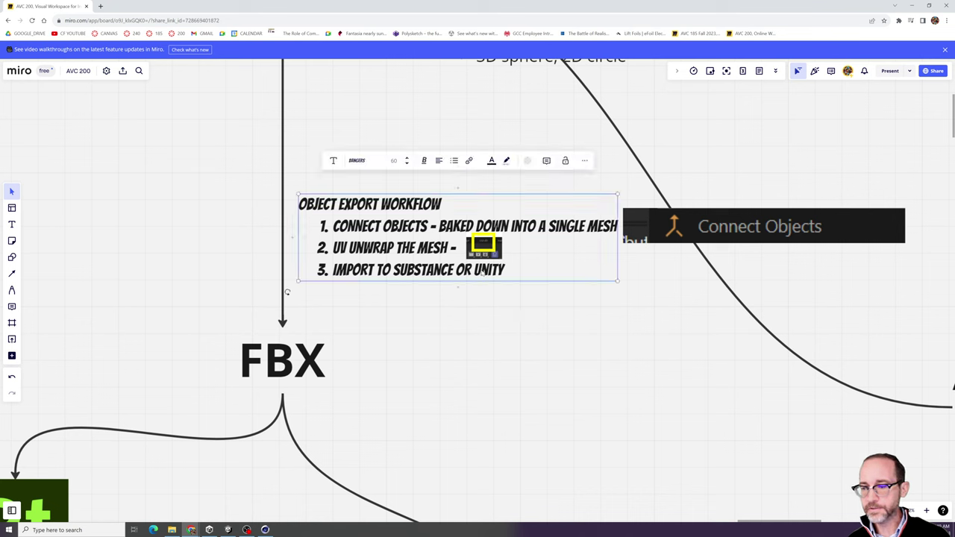
double_click(482, 271)
left_click(456, 248)
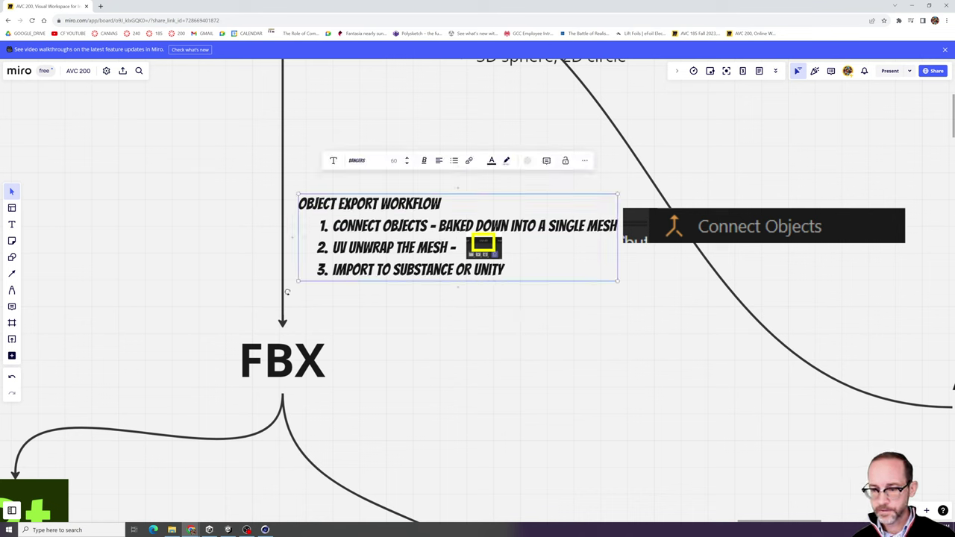
key("Return")
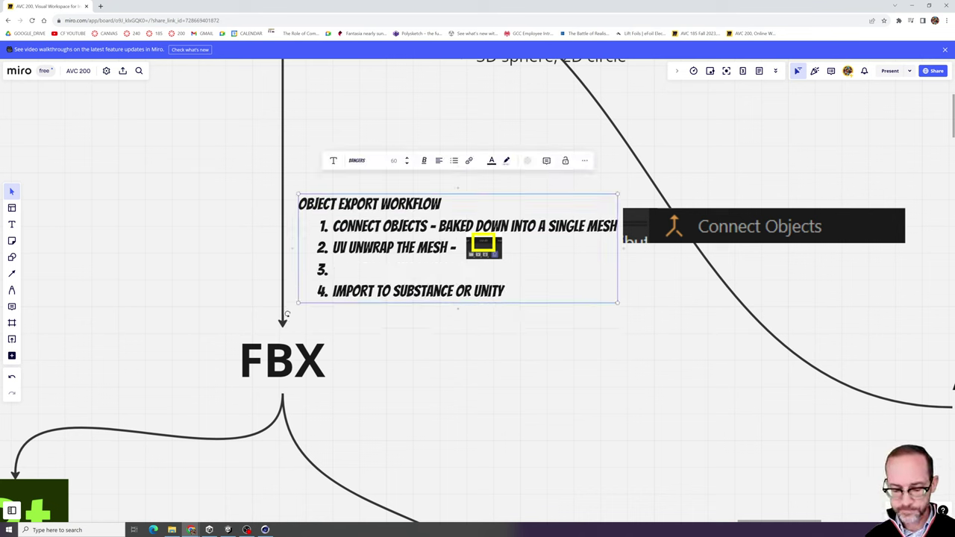
type("UN")
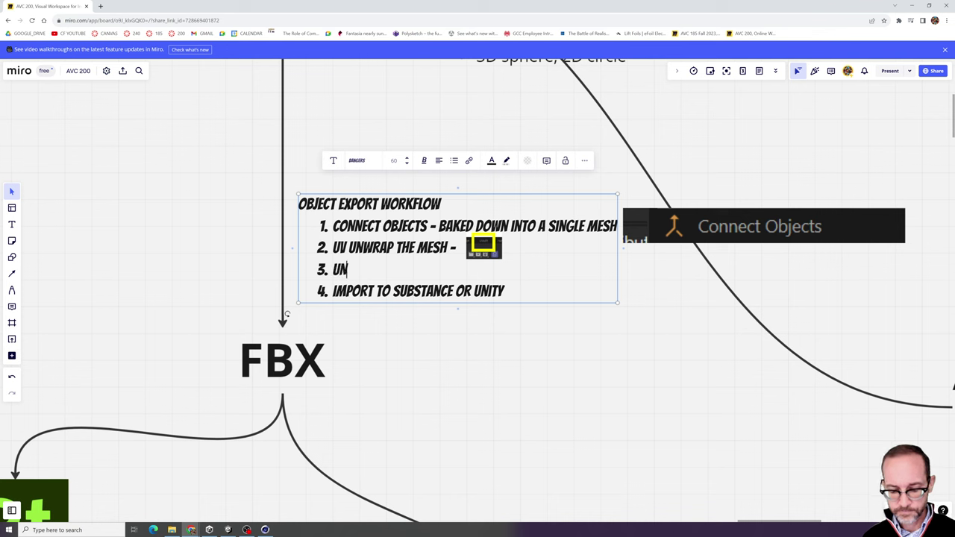
type("CHECK CAM")
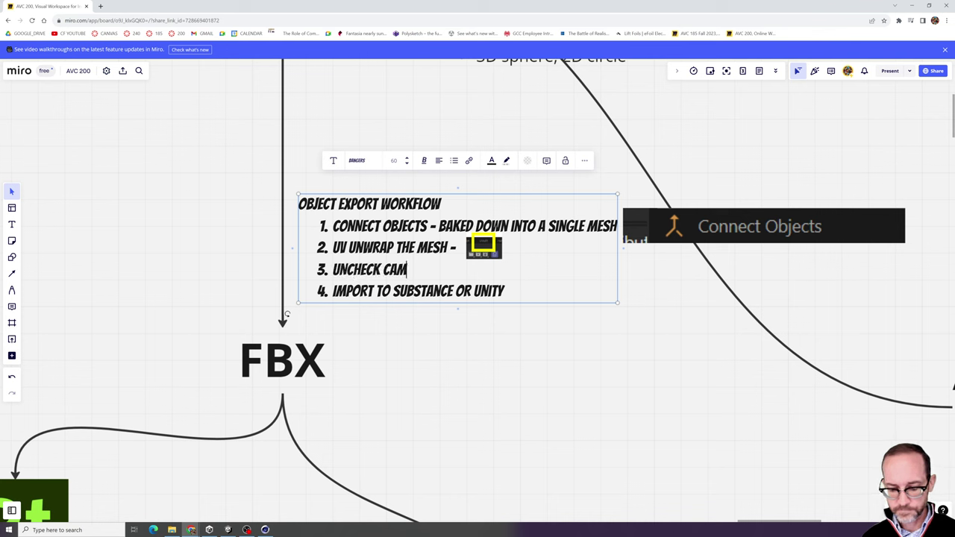
type("ERA AND L")
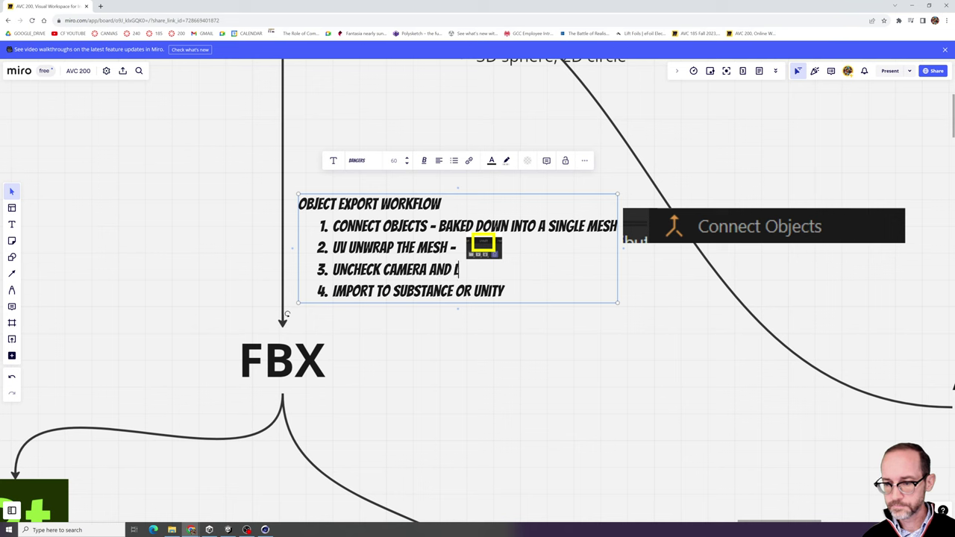
type("IGHTS WHE")
key("BackSpace")
type("WHEN W")
key("BackSpace")
type("E")
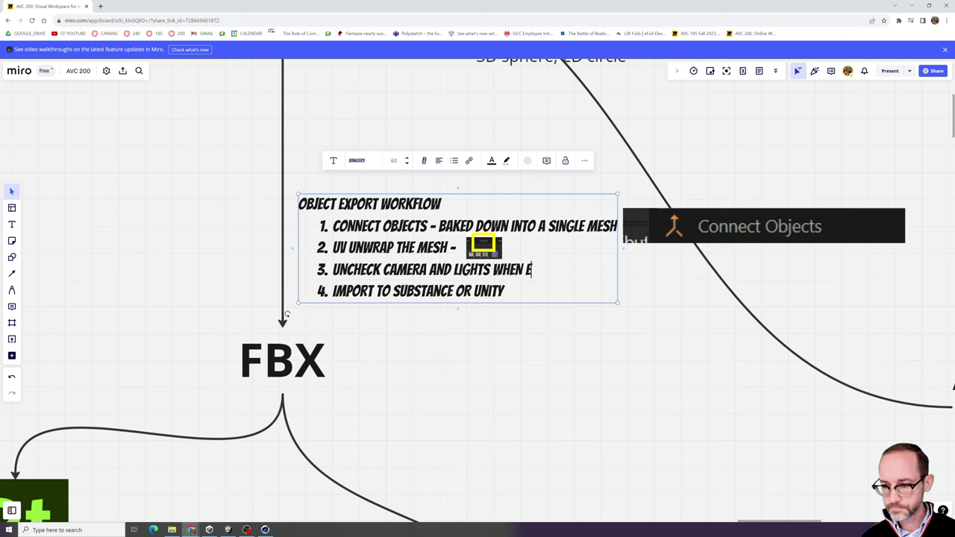
type("XPORTING")
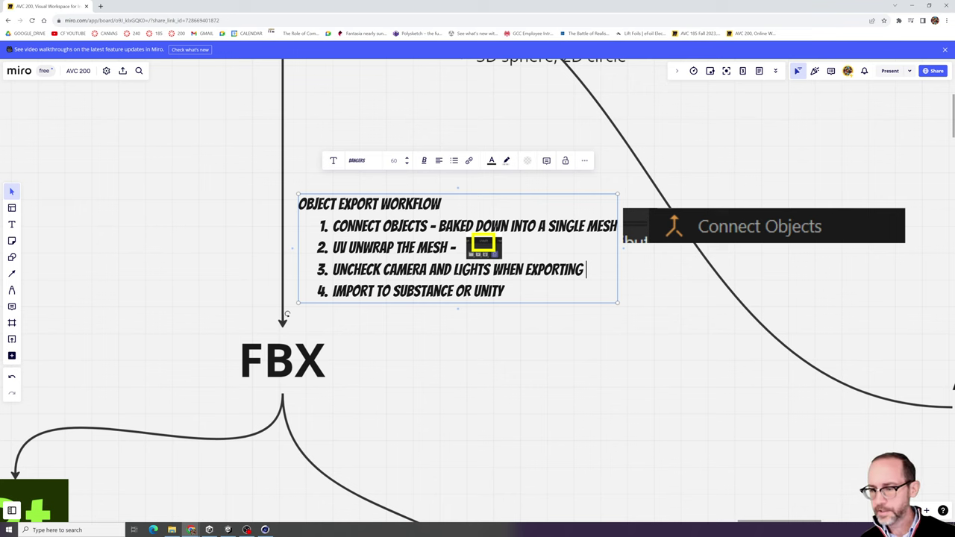
- Paste the export settings screenshot onto the board, shrink it and place it beside item 3 of the workflow list
left_click(576, 349)
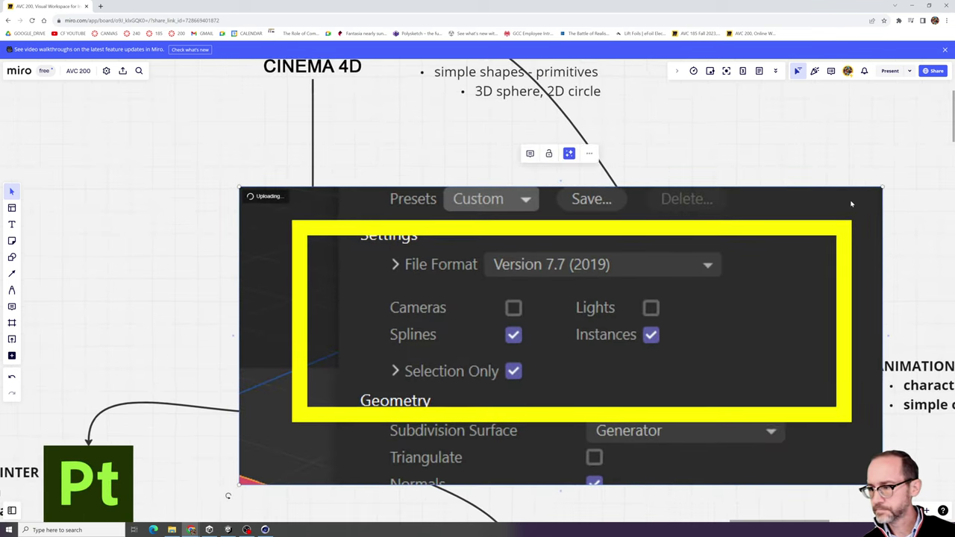
left_click_drag(882, 188, 364, 427)
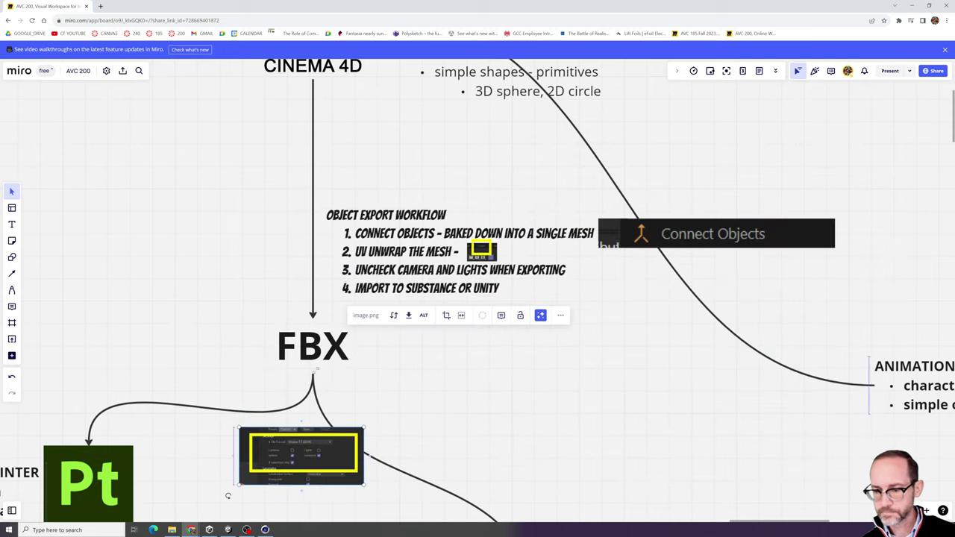
left_click_drag(282, 455, 609, 301)
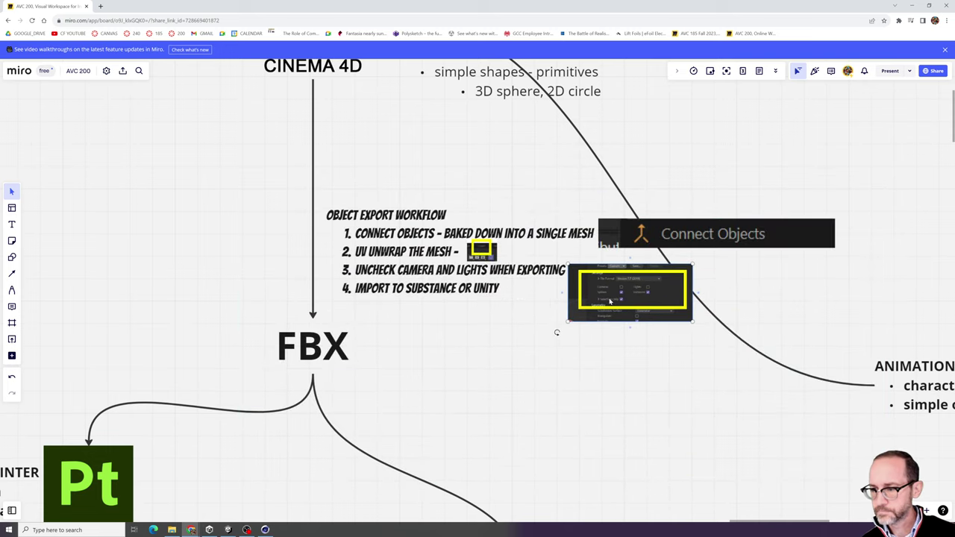
left_click(488, 328)
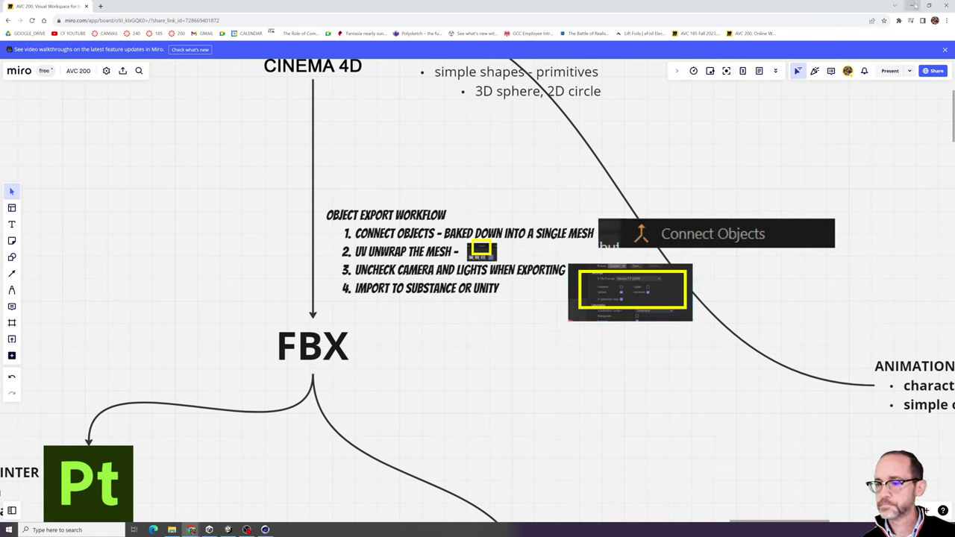
- Add sub-items "UV UNWRAP MODE" and "SELECT THE MESH OBJECT" under the UV unwrap item of the workflow list
left_click(481, 251)
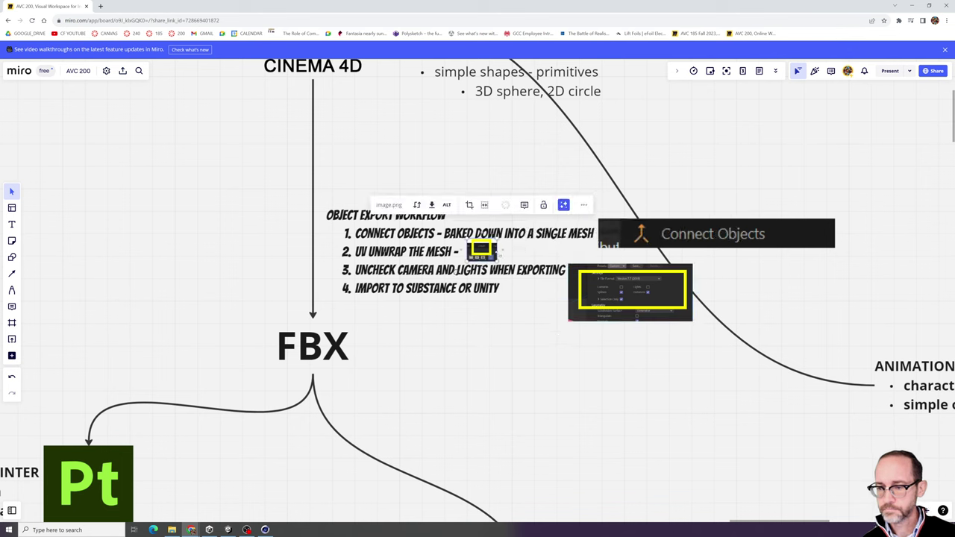
left_click(511, 254)
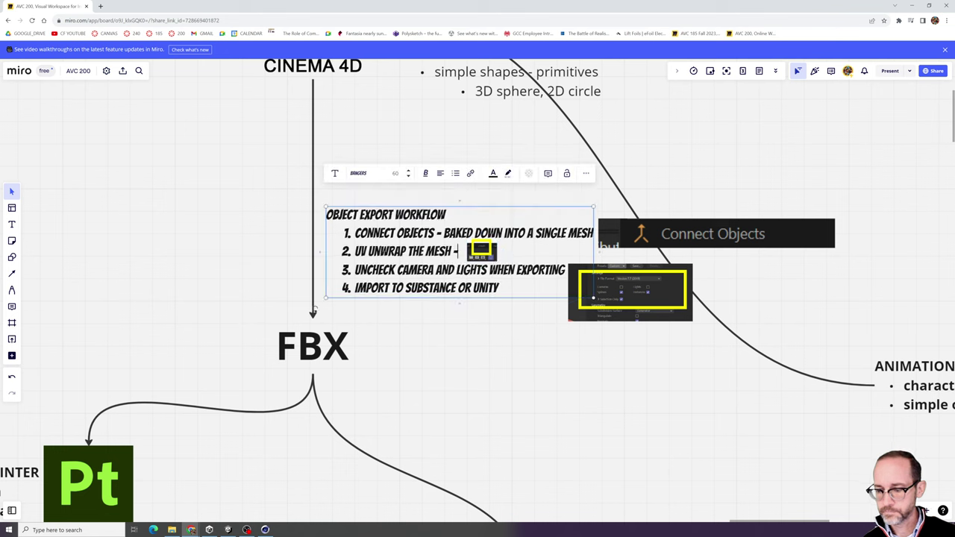
key("Return")
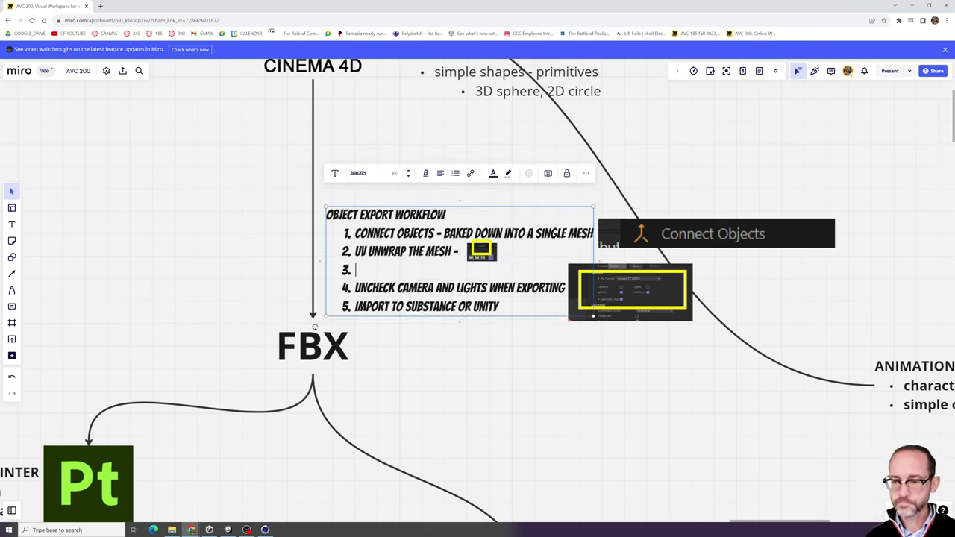
key("Tab")
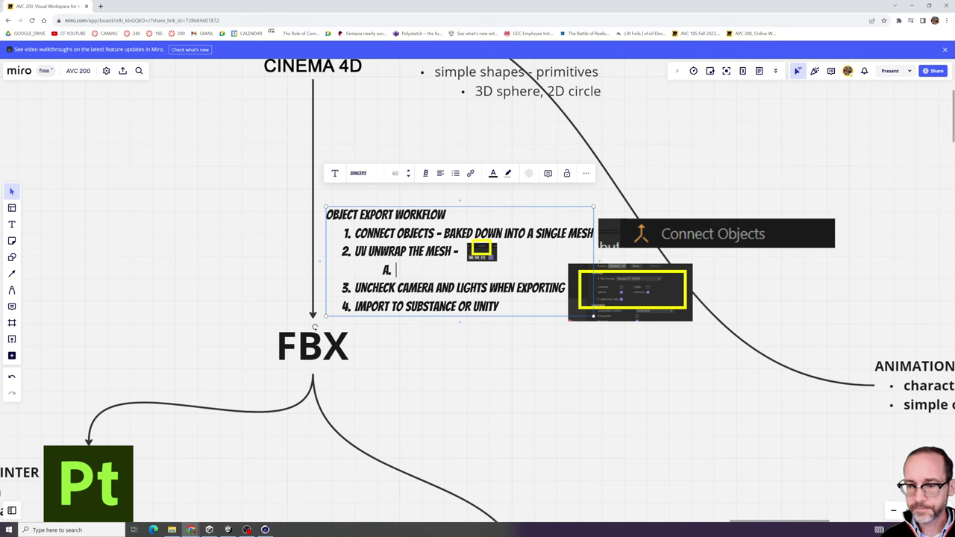
type("UV UNWRAP MODE")
key("Return")
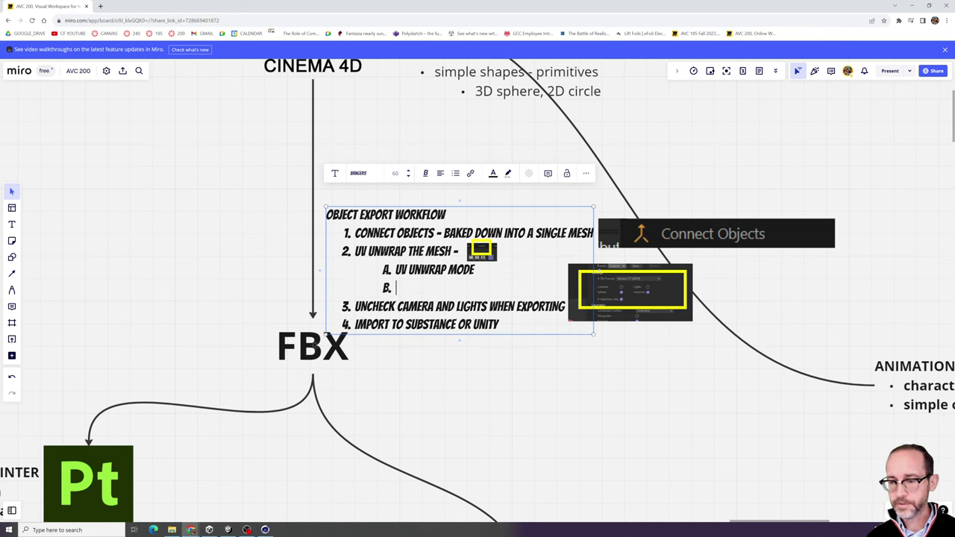
type("SELECT THE")
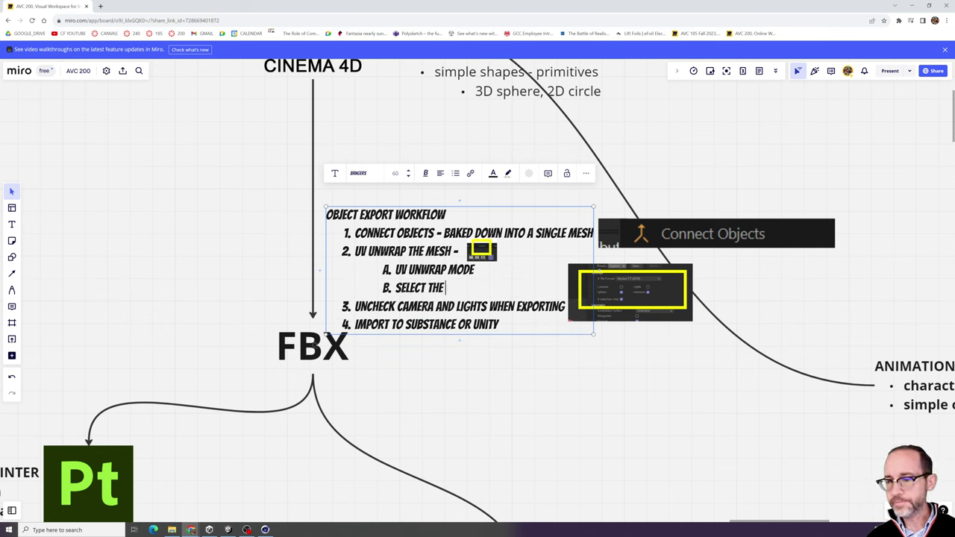
type(" MESH OBJECT")
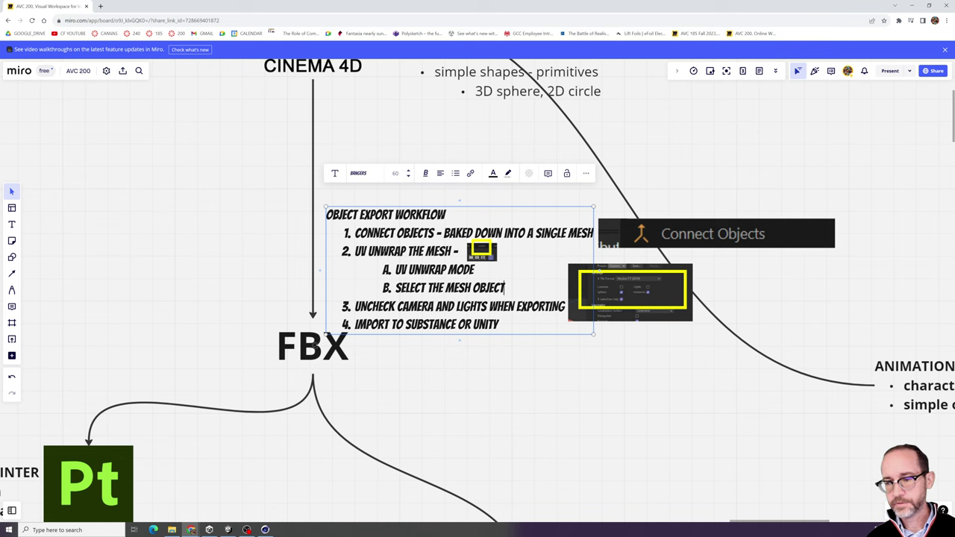
- Add sub-items "POLYGON MODE" and "CTRL A - SELECT ALL" below the mesh selection sub-item
key("Return")
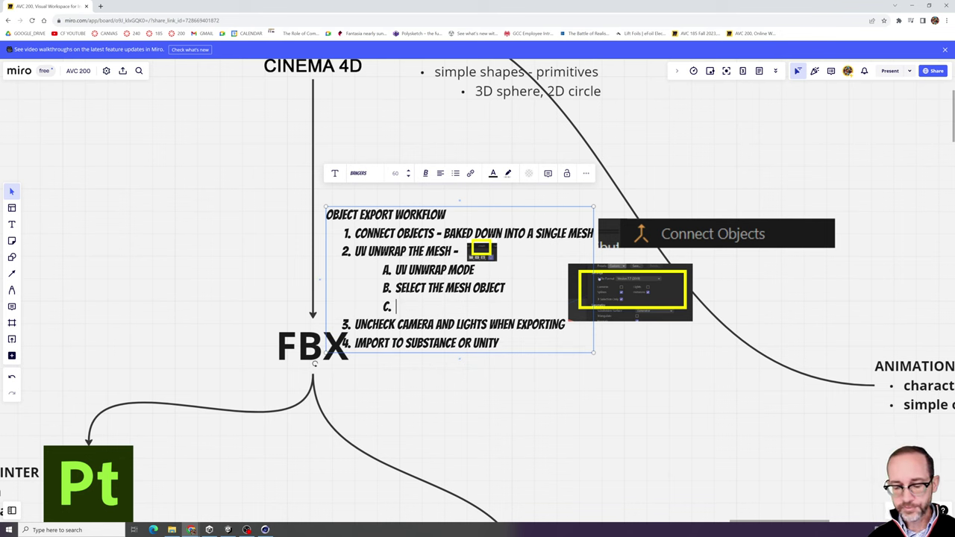
type("POLYGON MOD")
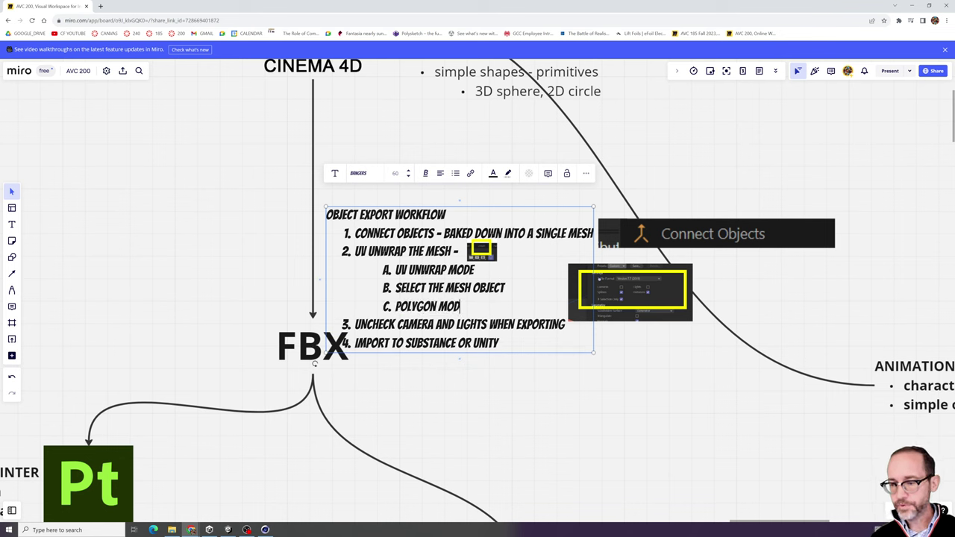
type("E")
key("Return")
type("CR")
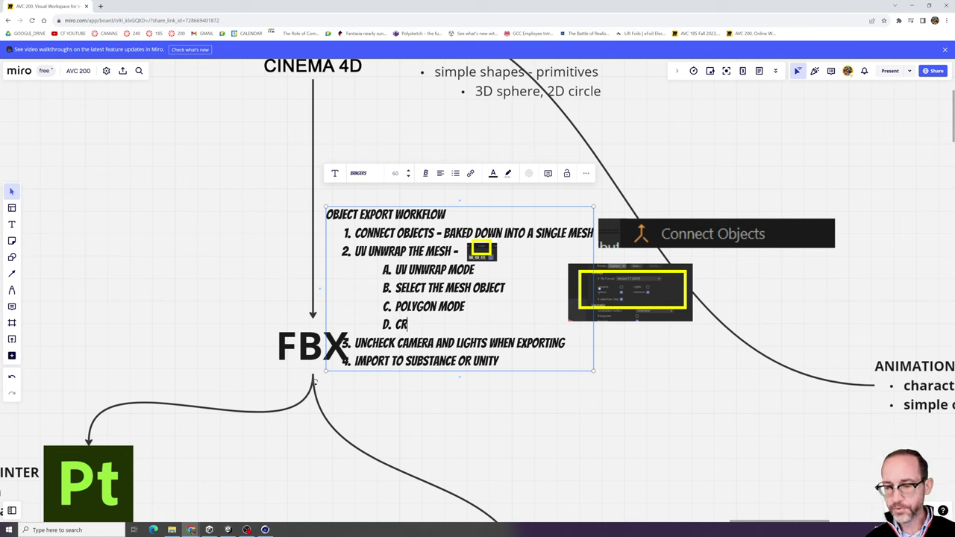
key("BackSpace")
type("TRL A")
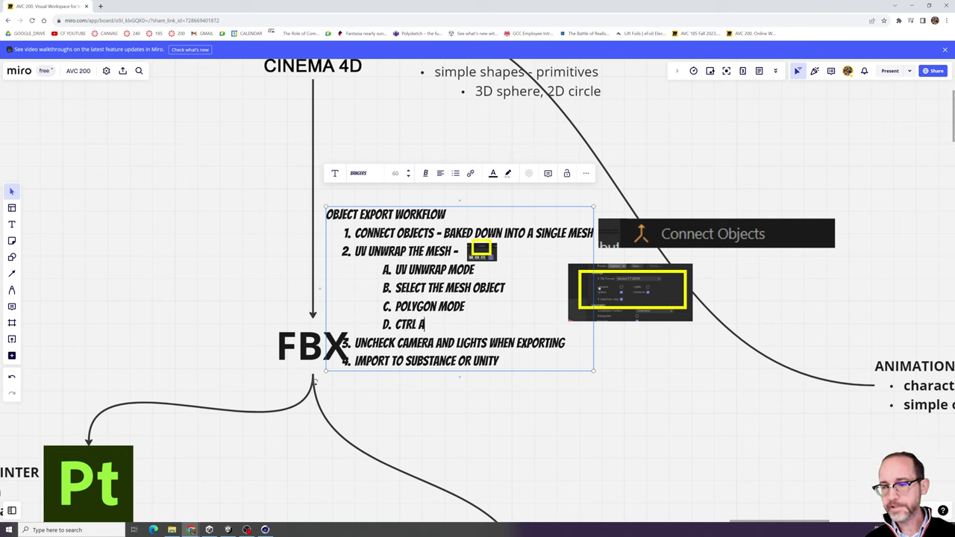
type(" -")
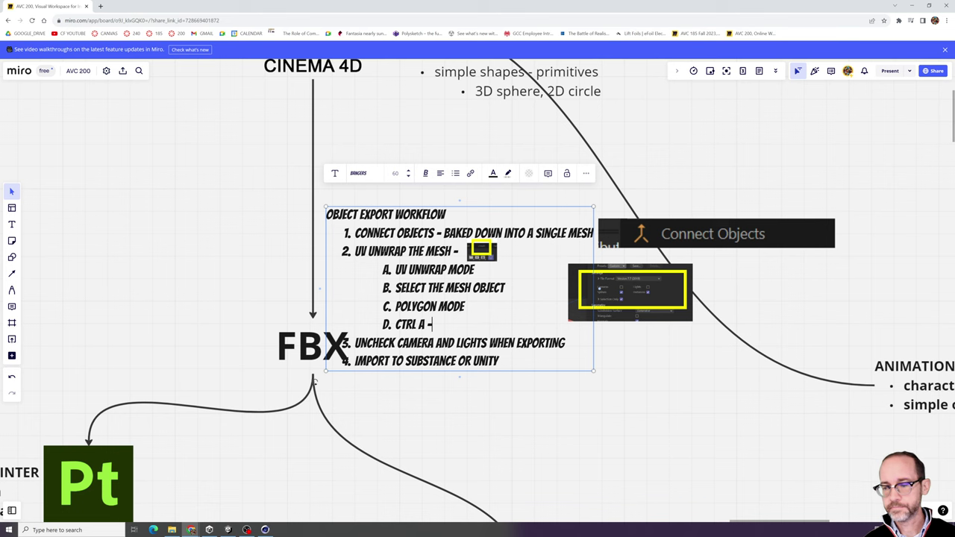
type(" SELECT ALL")
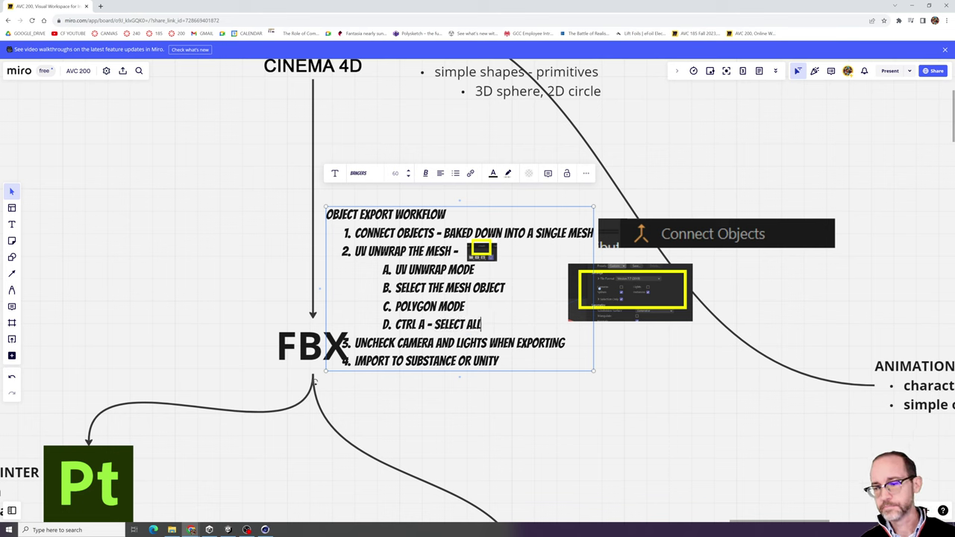
- Add sub-items "RESET UV" and "AUTOMATIC - APPLY" below the select-all sub-item of the workflow list
key("Return")
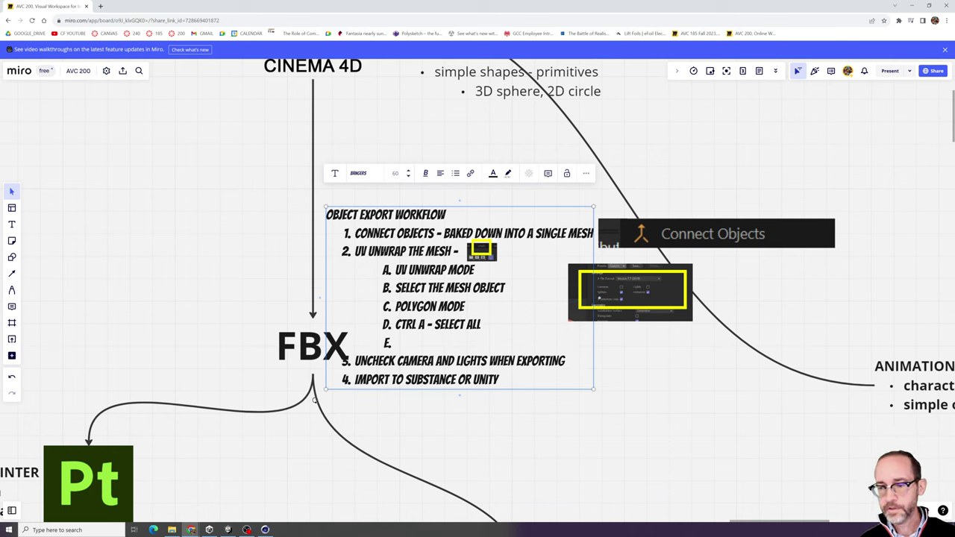
type("RESET")
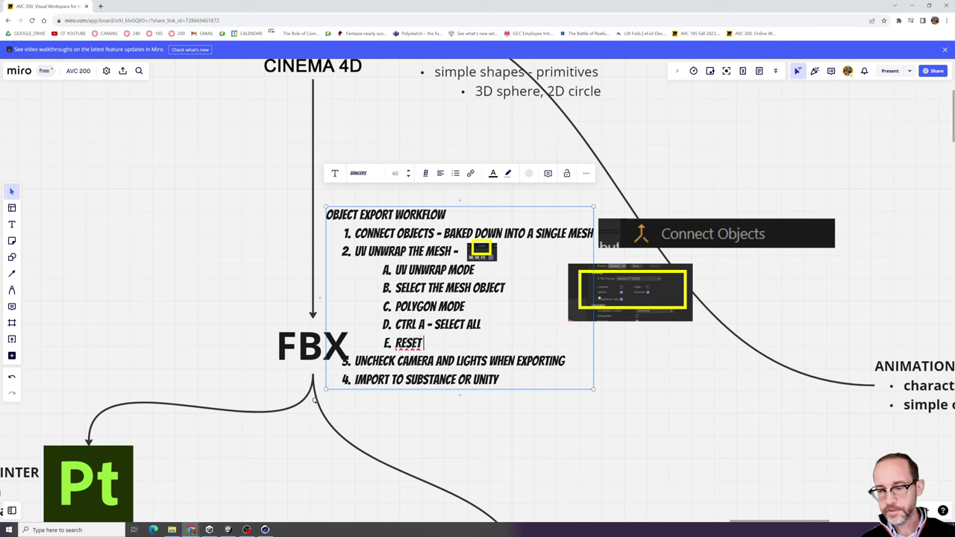
type(" UV")
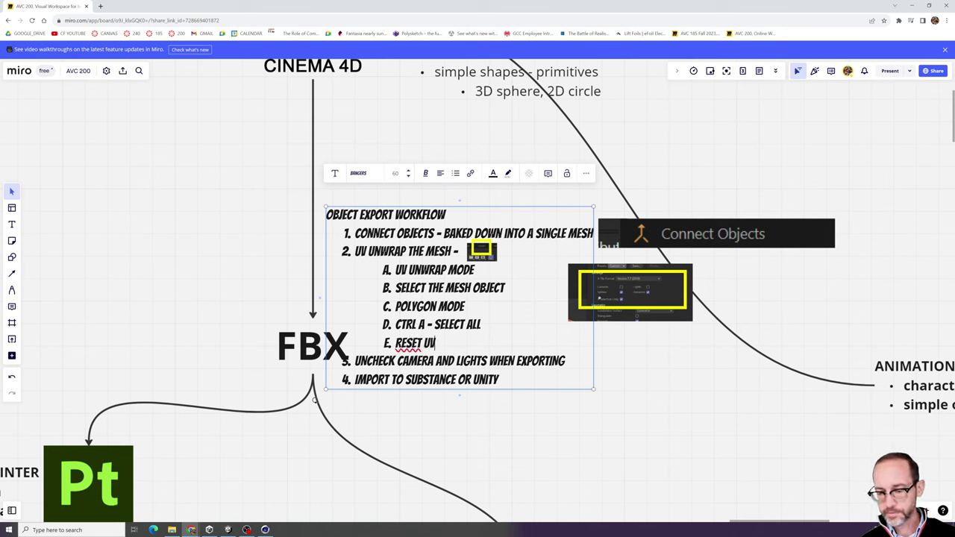
key("Return")
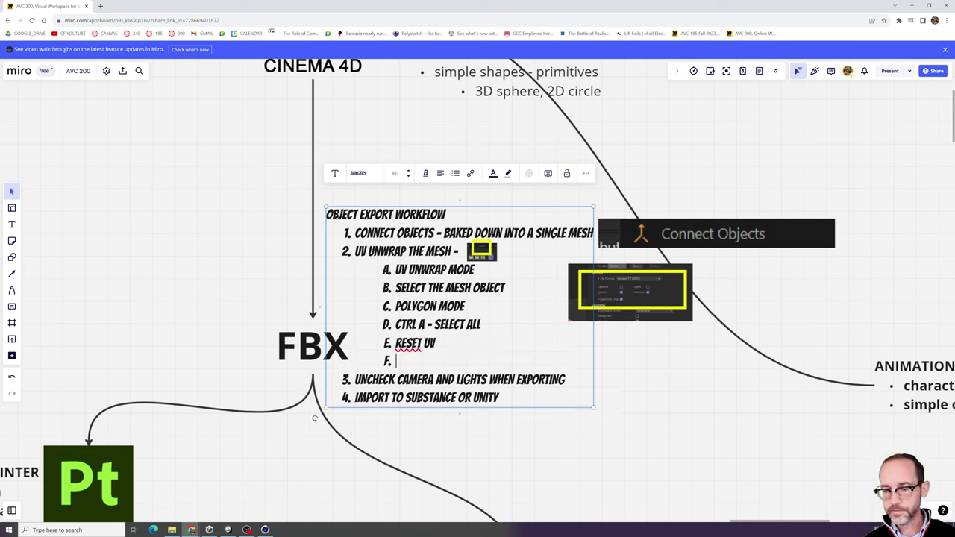
type("AUT")
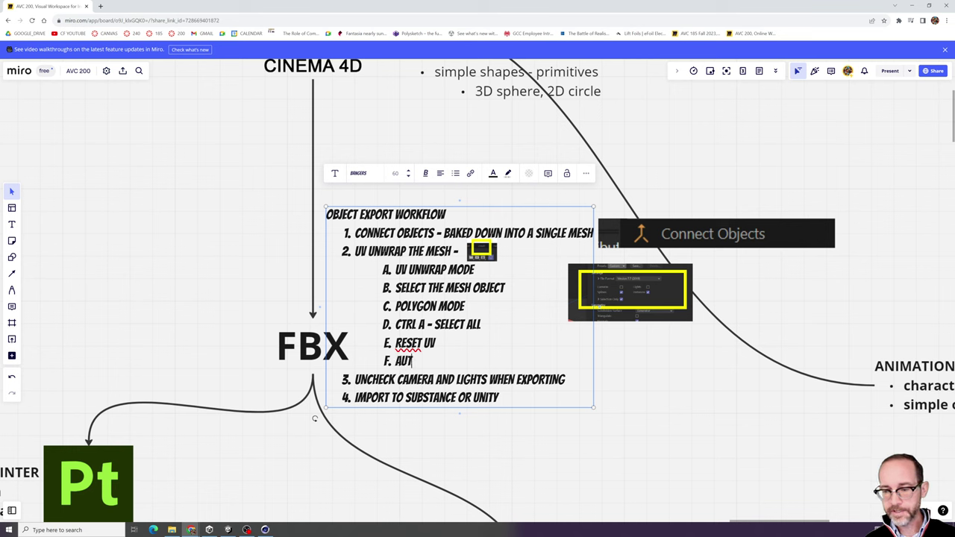
key("BackSpace")
type("TOMATIC -")
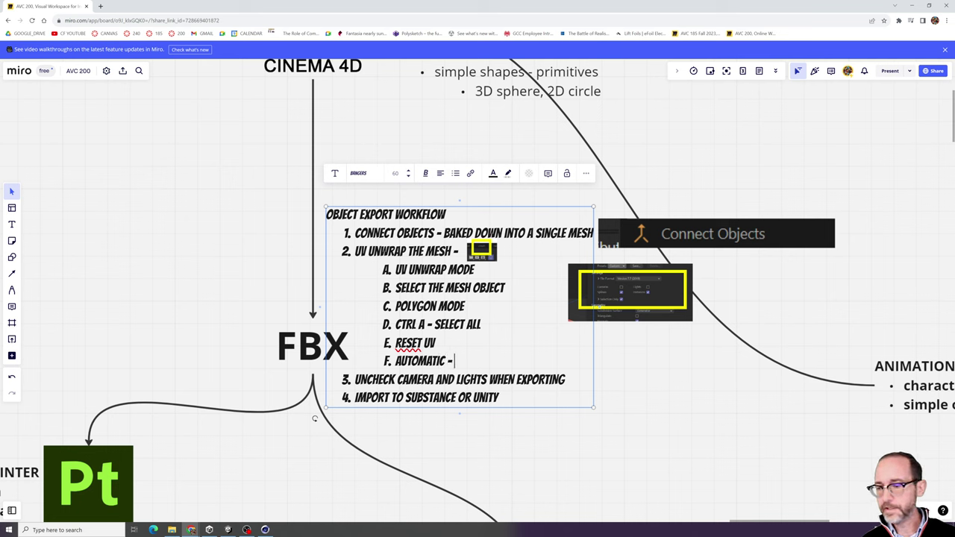
type(" APPY")
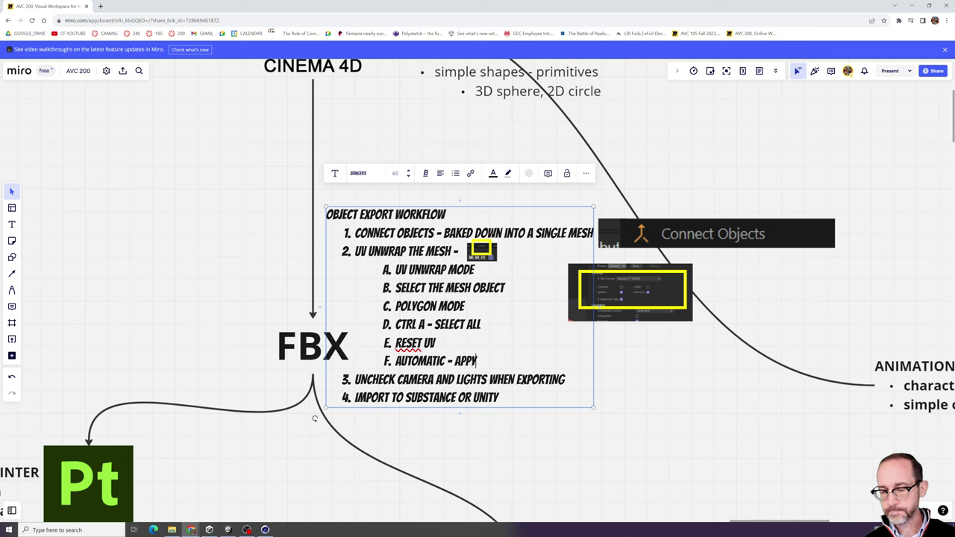
key("BackSpace")
type("LY")
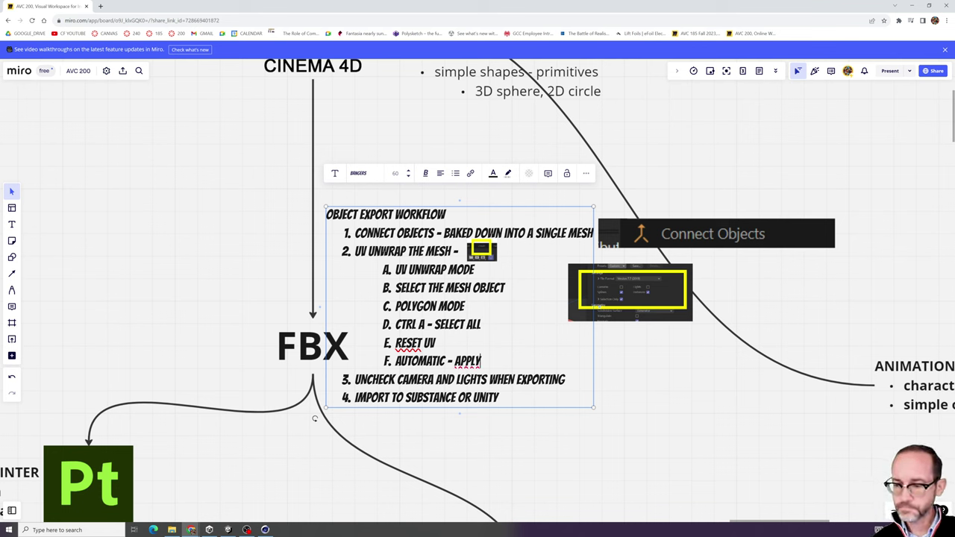
- Check the spelling of Reset UV in Cinema 4D, cancelling its open FBX export settings, and keep sub-item E as "RESET UV" on the Miro board
left_click(410, 342)
type("S")
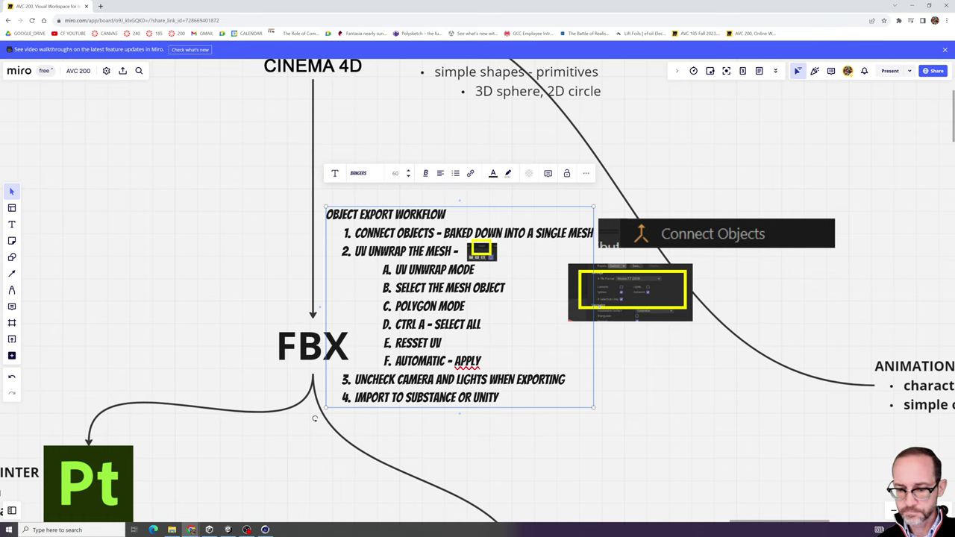
left_click(270, 530)
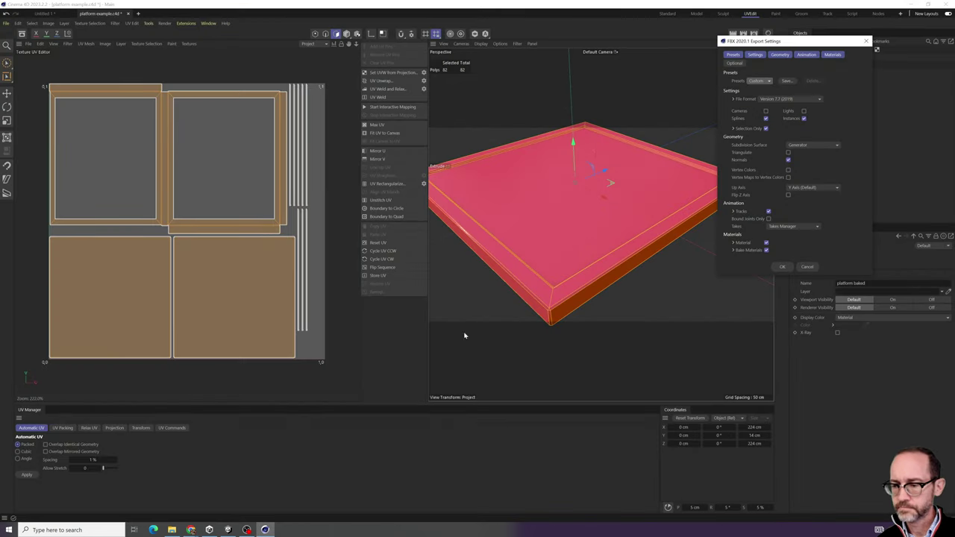
left_click(804, 267)
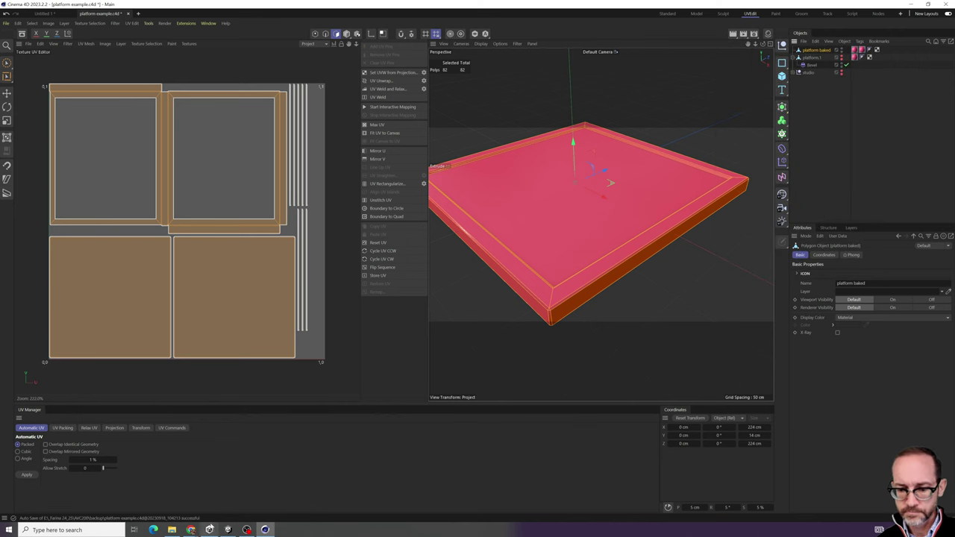
mouse_move(192, 530)
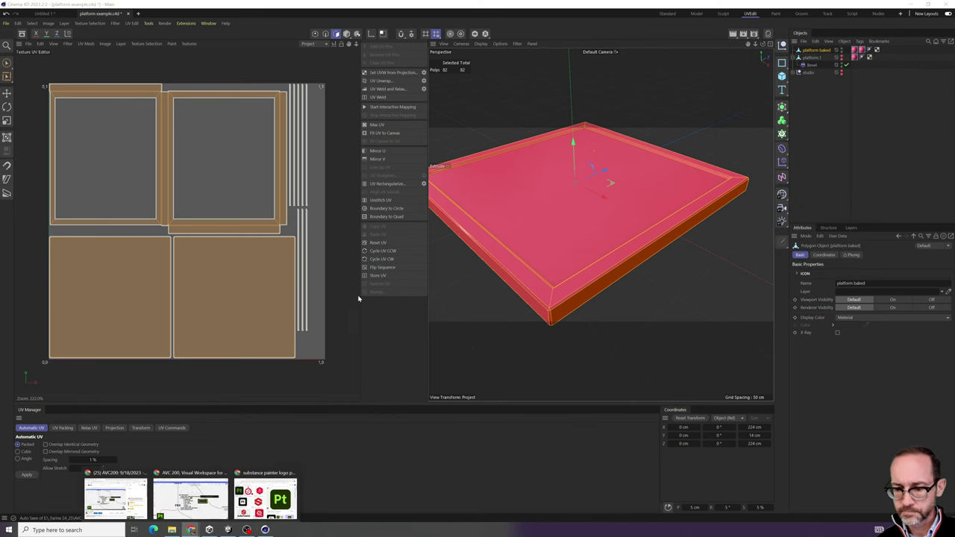
left_click(191, 499)
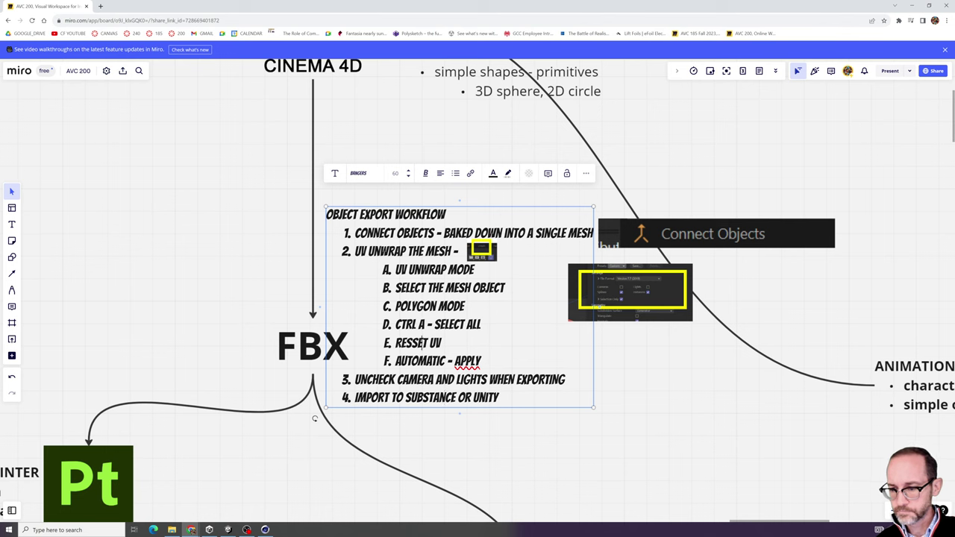
key("BackSpace")
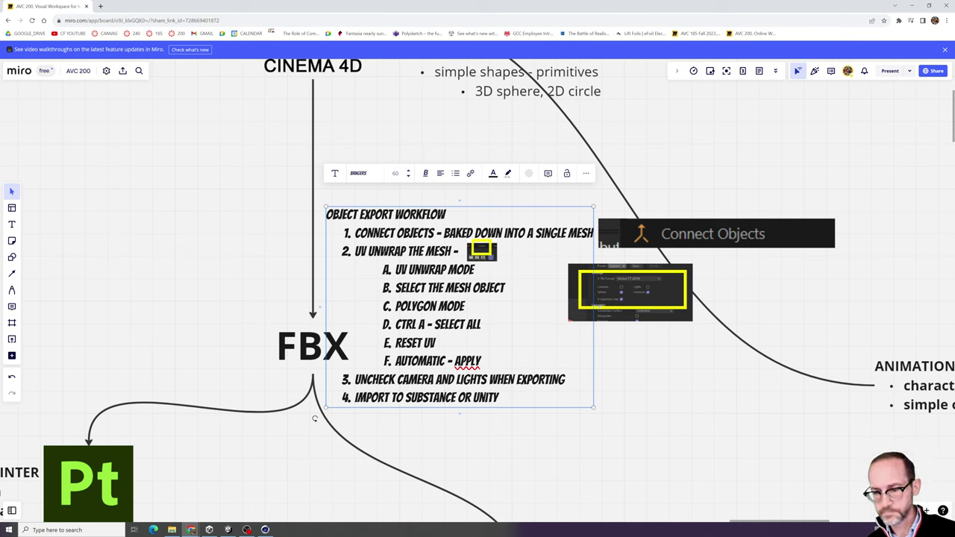
double_click(467, 361)
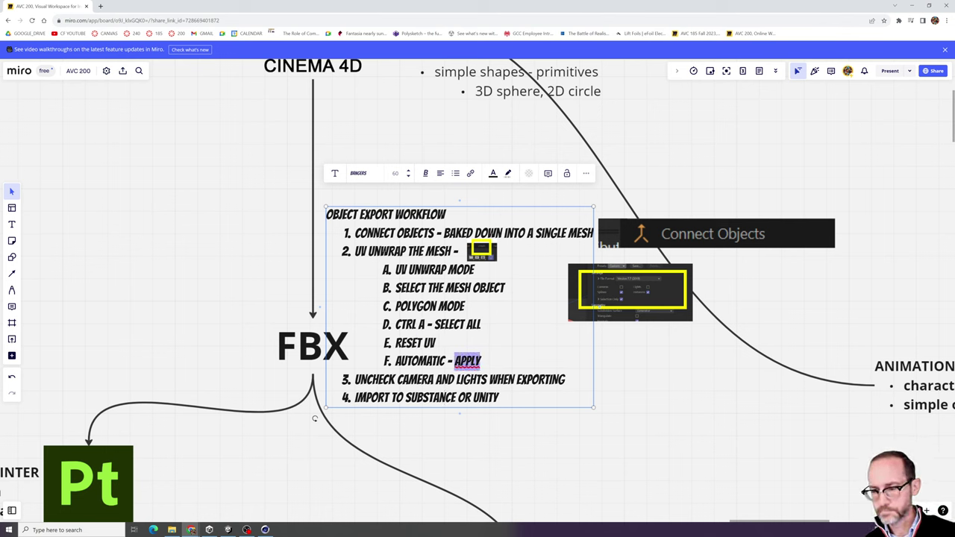
left_click(473, 397)
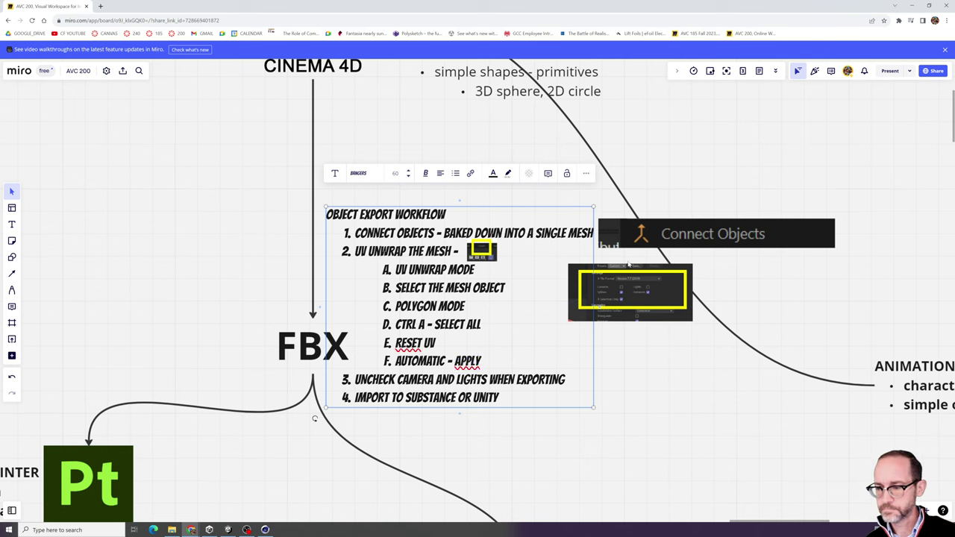
- Move the export settings screenshot down beside item 3, about unchecking camera and lights
left_click(314, 418)
left_click_drag(622, 293, 632, 403)
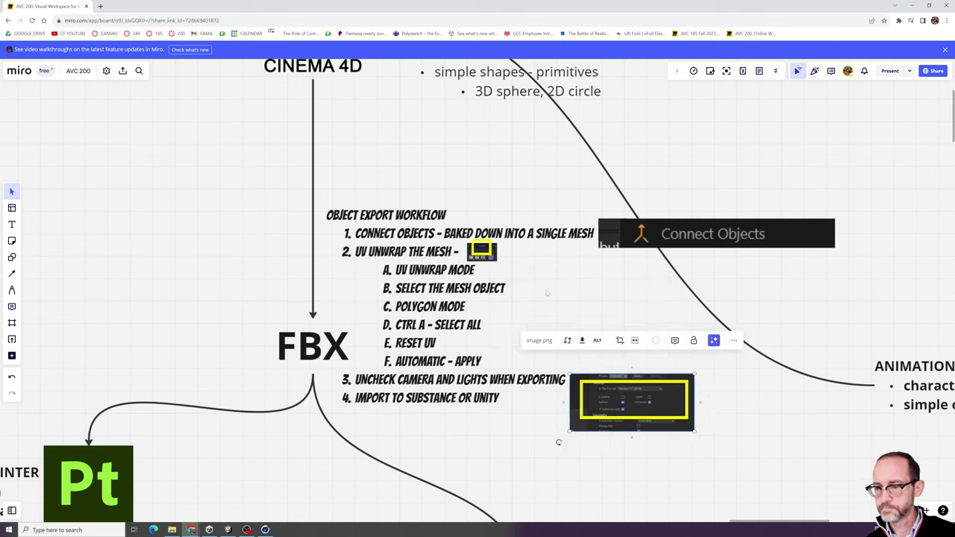
left_click(558, 442)
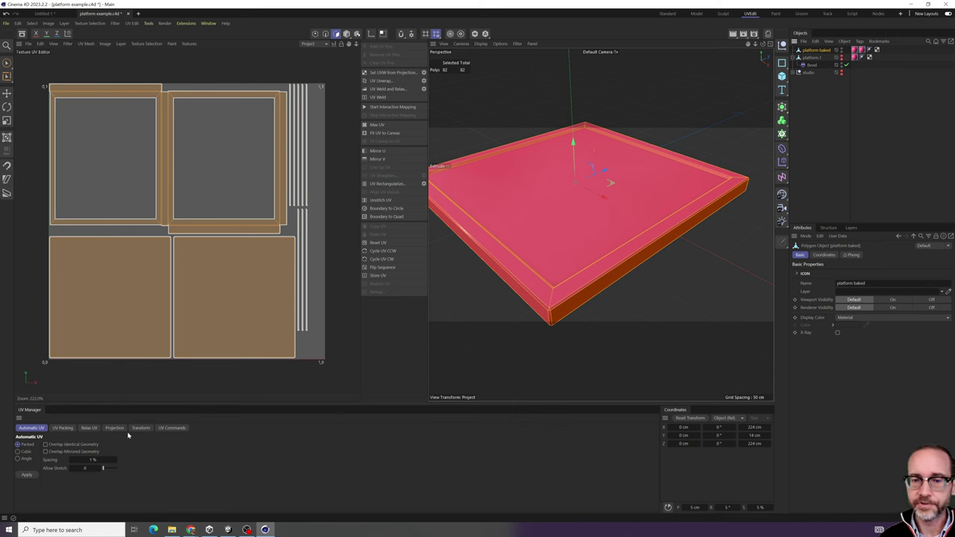
- Switch to Cinema 4D, save the project, and export the selected baked platform object as an FBX file named "platform baked"
key("ctrl+s")
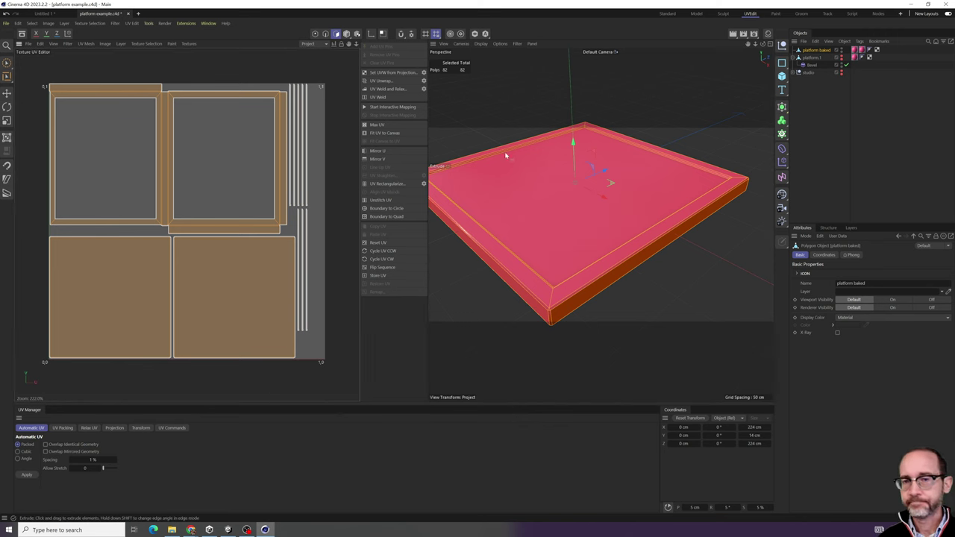
left_click(805, 42)
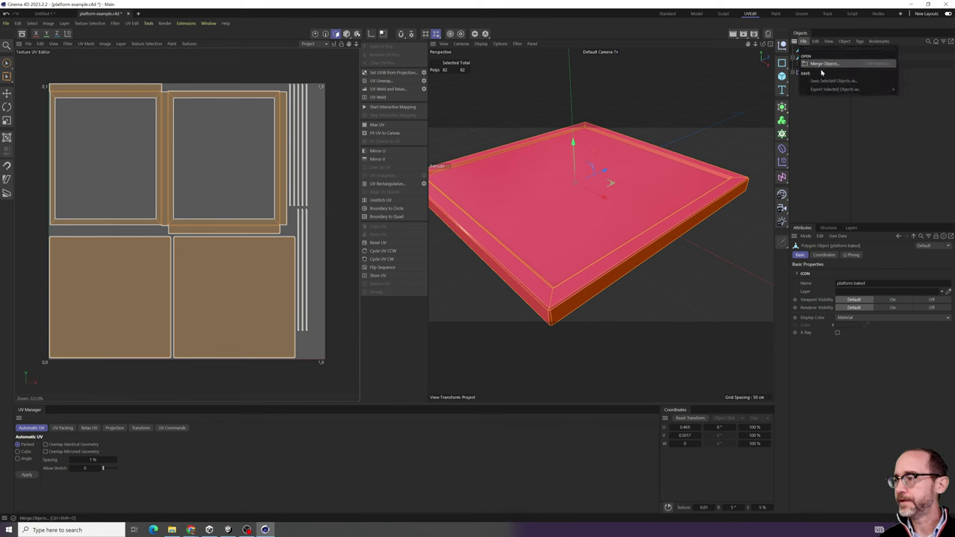
mouse_move(820, 89)
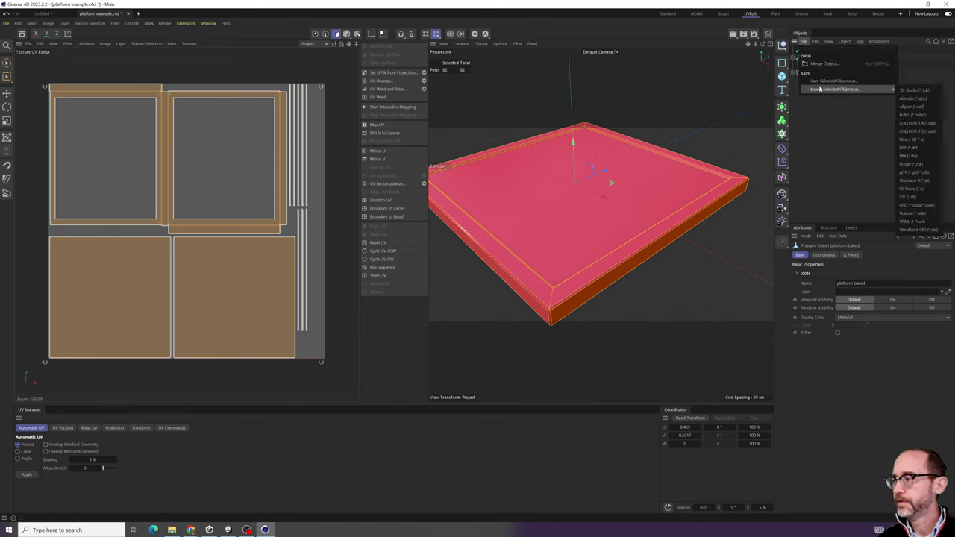
left_click(912, 156)
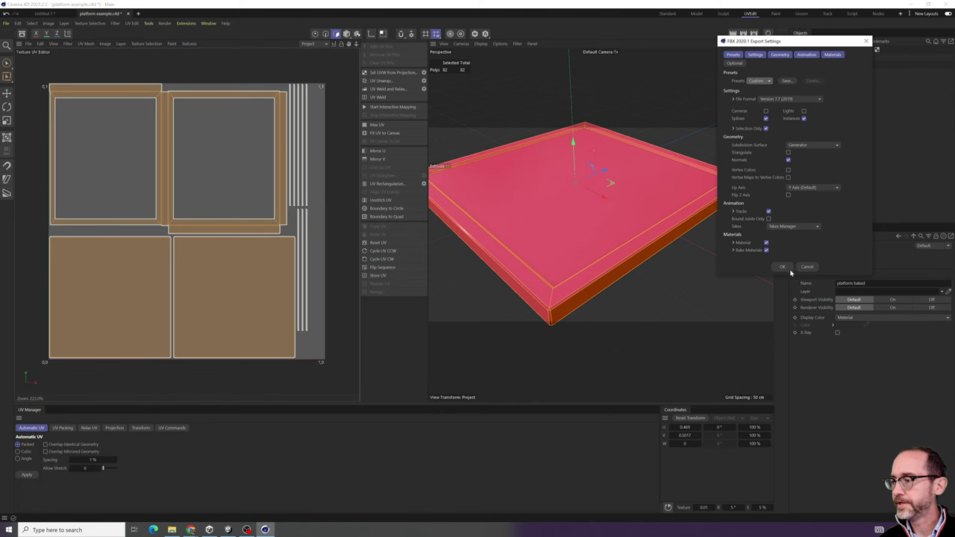
left_click(783, 267)
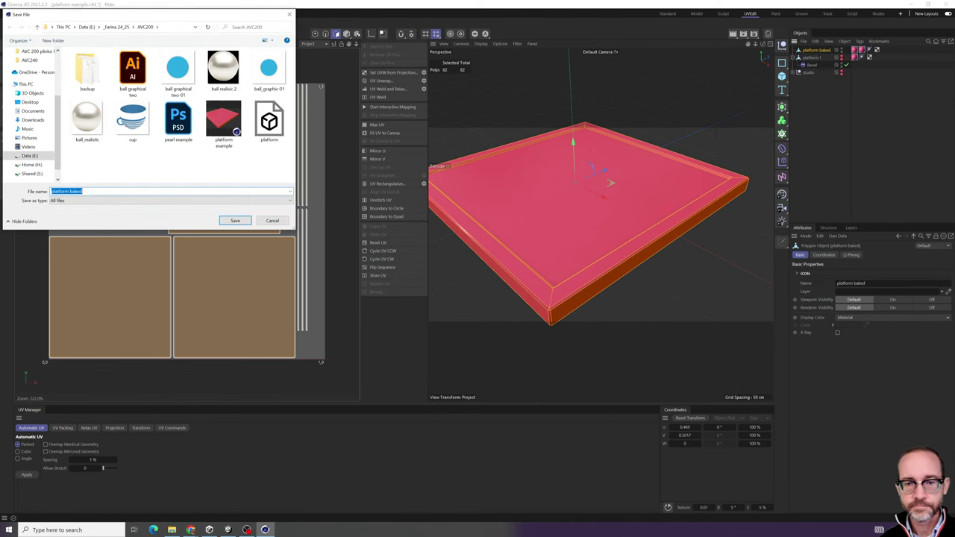
left_click(96, 191)
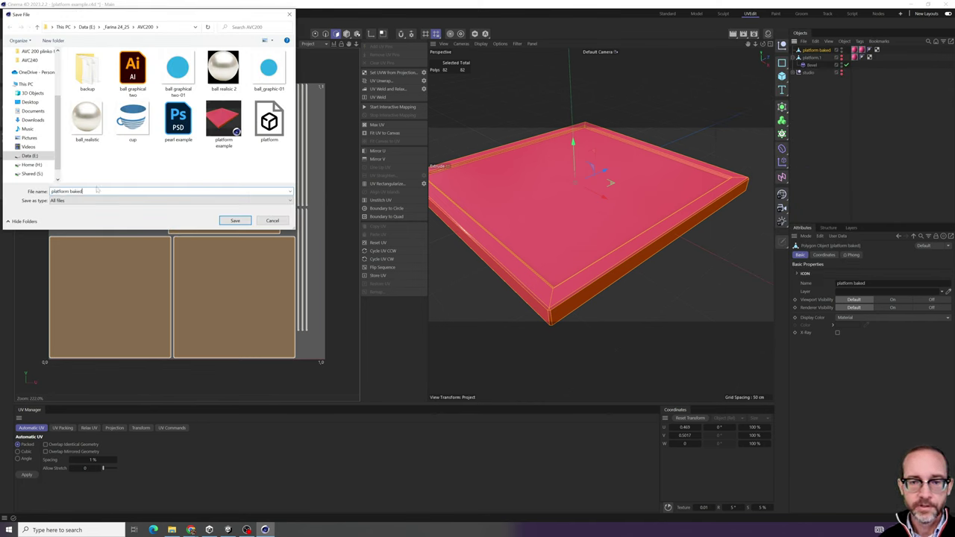
left_click(227, 221)
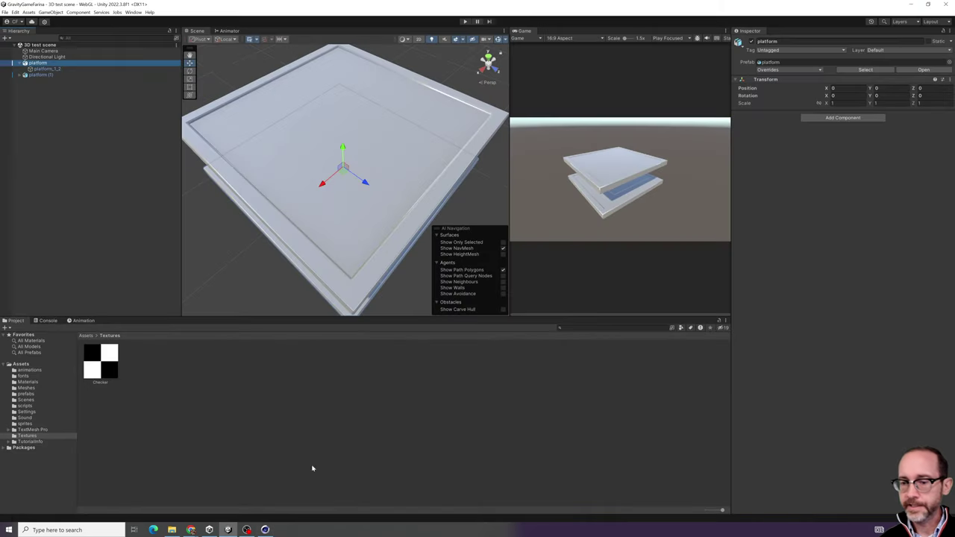
- Switch to Unity, import "platform baked" from the AVC200 folder into the Meshes folder, and place it in the scene beneath the existing platforms
left_click(186, 439)
left_click(35, 388)
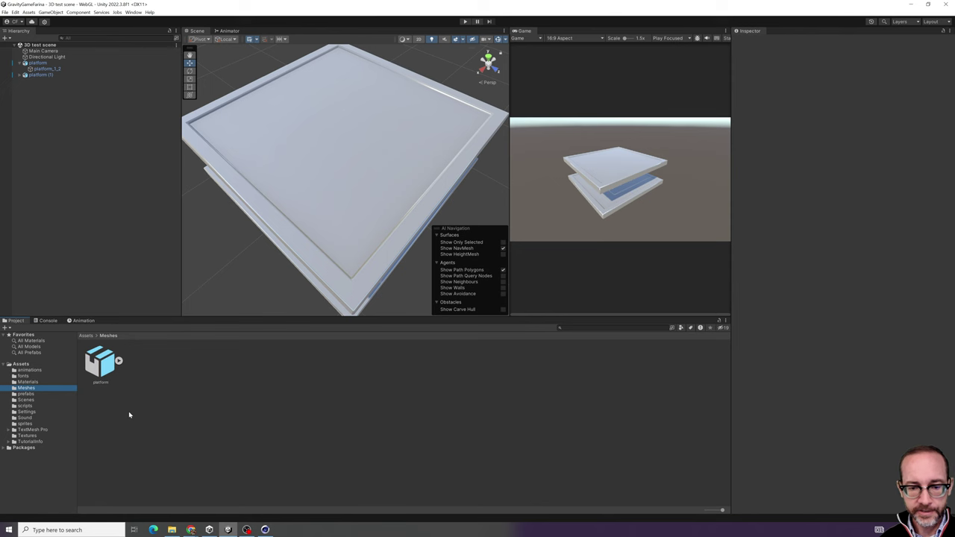
left_click(173, 530)
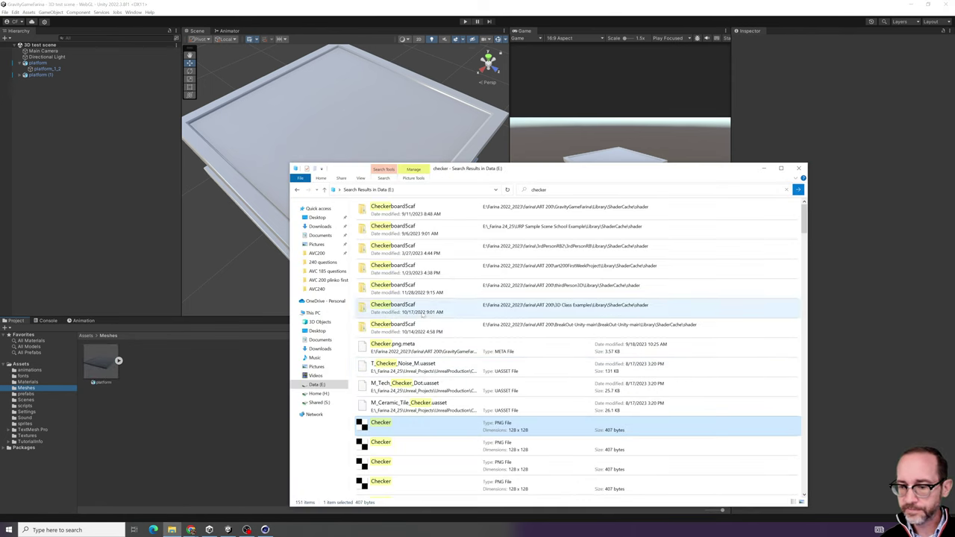
left_click(317, 253)
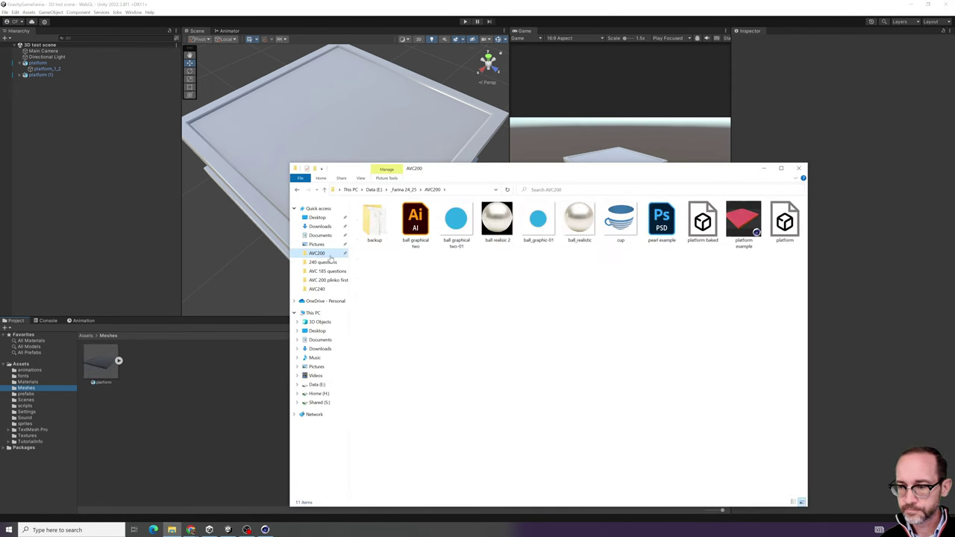
left_click(778, 246)
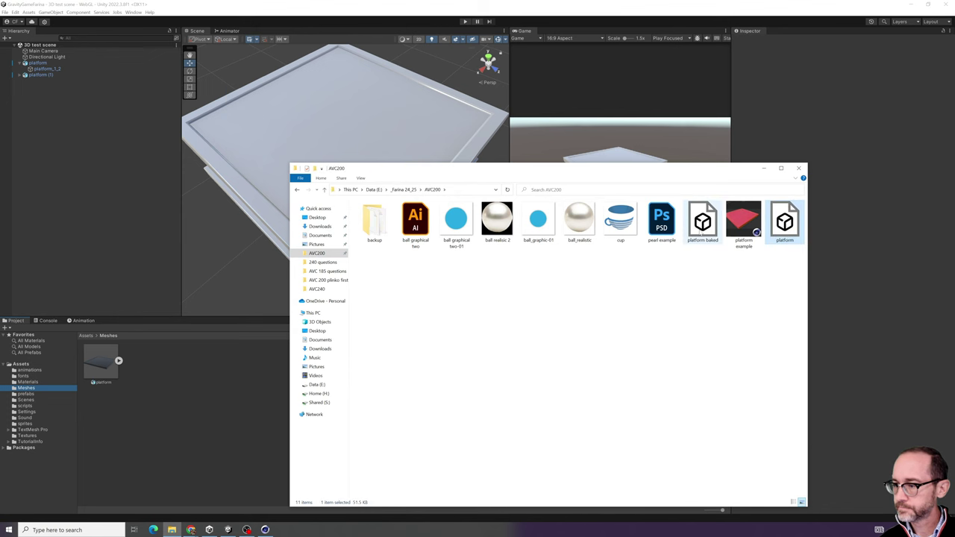
left_click_drag(702, 222, 195, 407)
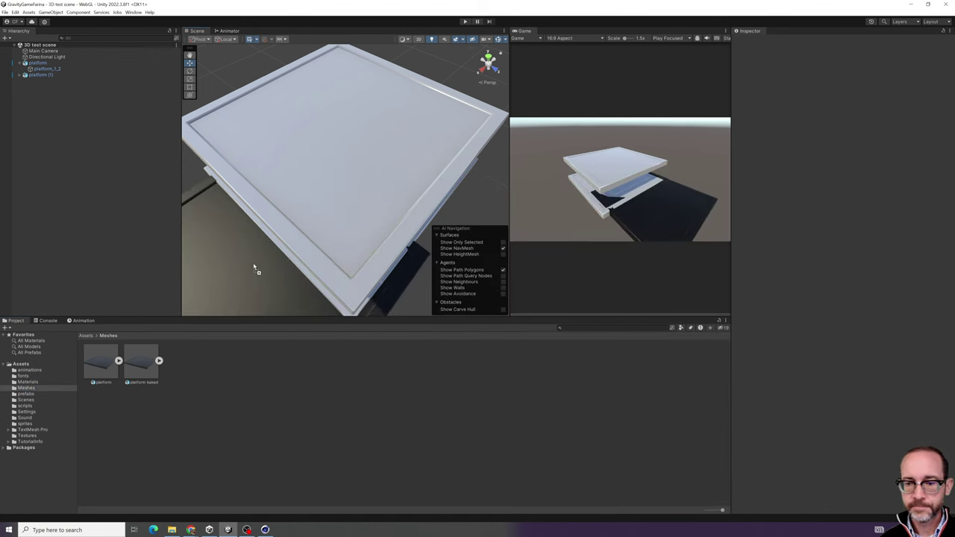
left_click_drag(253, 267, 297, 212)
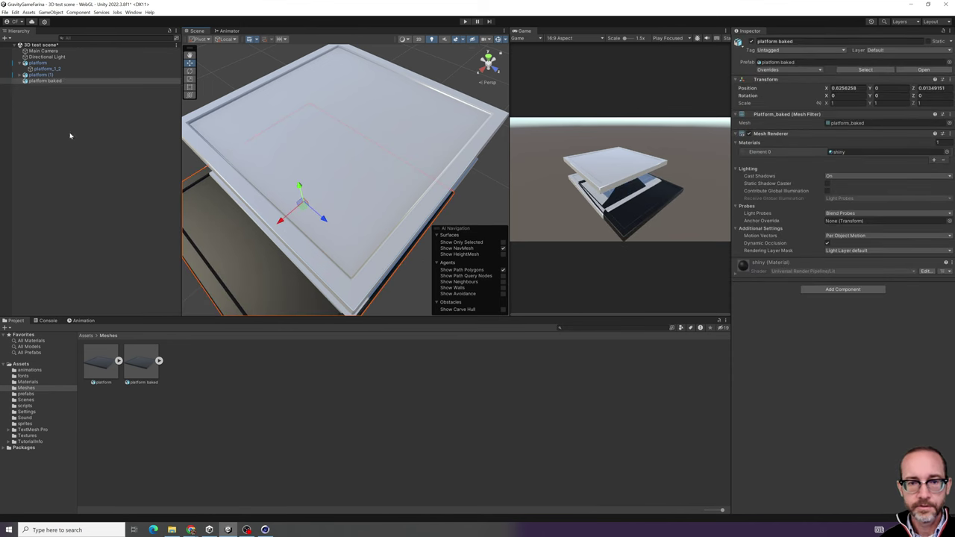
- Assign the Checker texture to the Base Map of the shiny blue material used by platform_1_2
left_click(30, 382)
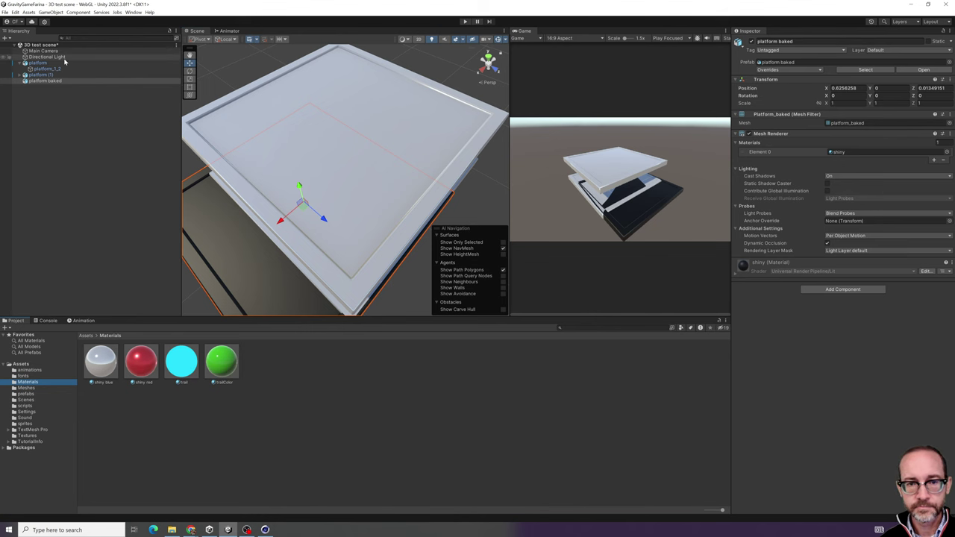
left_click(54, 68)
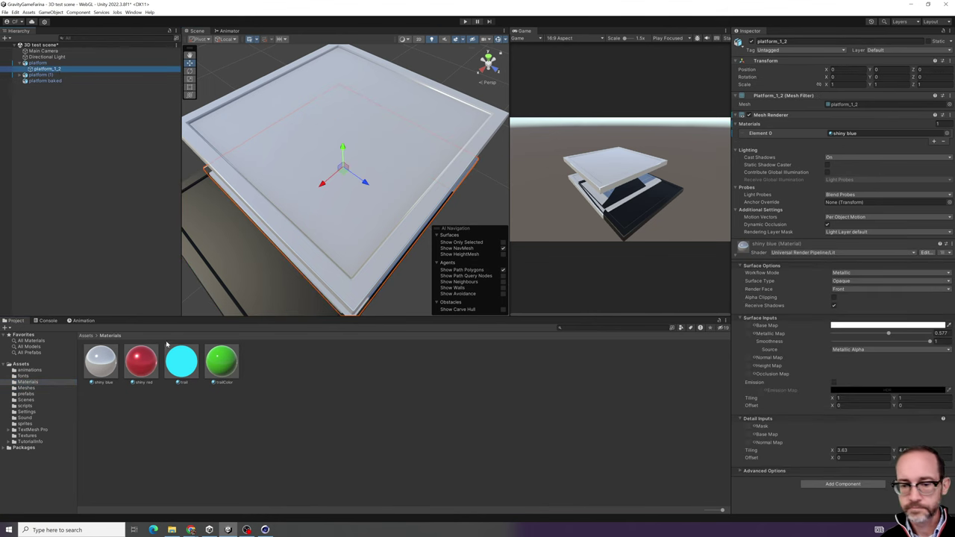
left_click(102, 364)
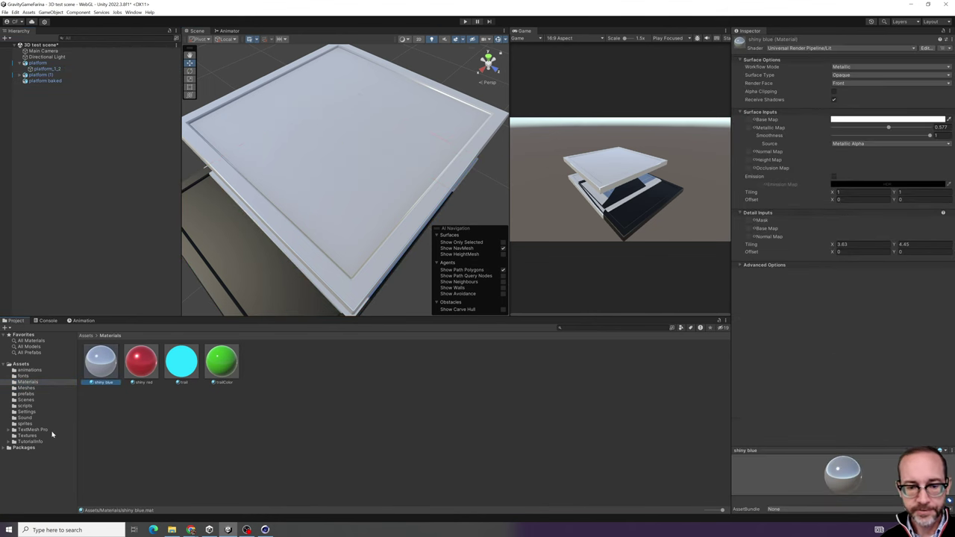
left_click(28, 435)
left_click_drag(101, 364, 749, 120)
scroll(308, 244, "down", 5)
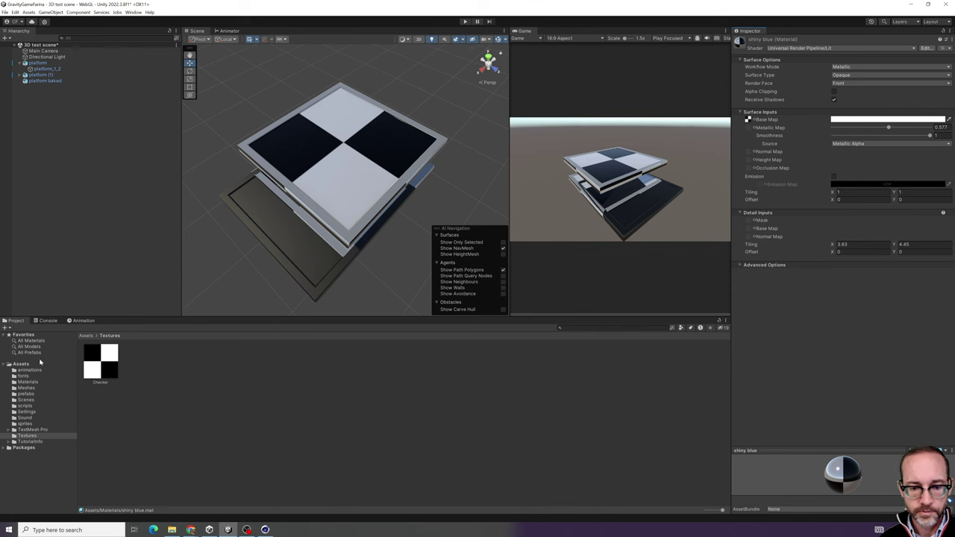
- Apply the shiny blue material from the Materials folder to the platform baked object beneath the stacked platforms
left_click(30, 382)
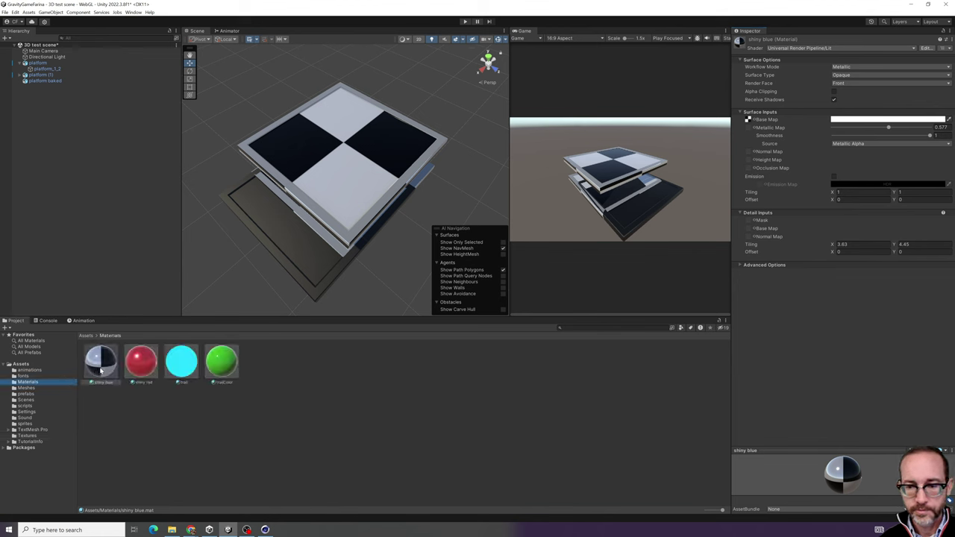
left_click_drag(100, 370, 280, 252)
left_click_drag(371, 258, 363, 217, "alt")
- Delete the platform baked object and the duplicate platform (1), keeping only the original platform in the scene
left_click(327, 189)
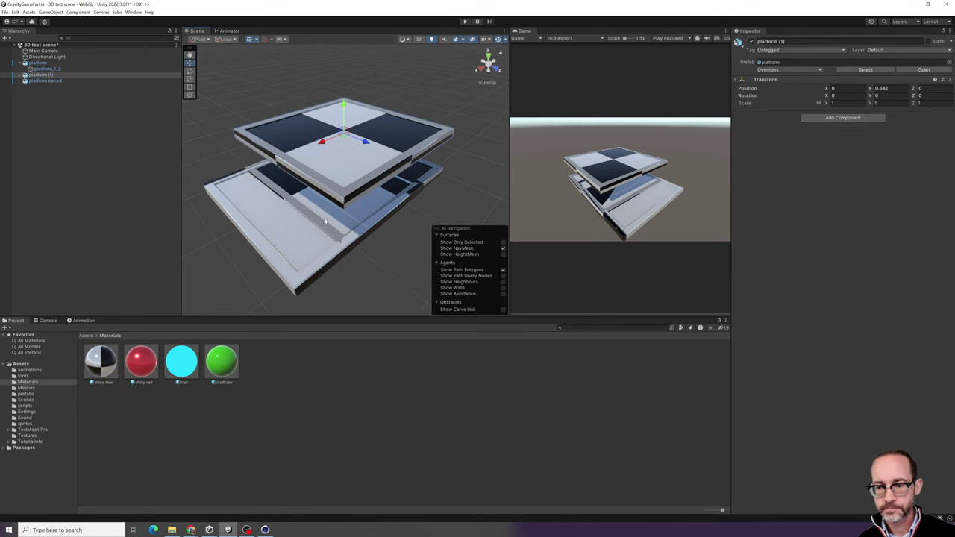
left_click(326, 224)
left_click(330, 194)
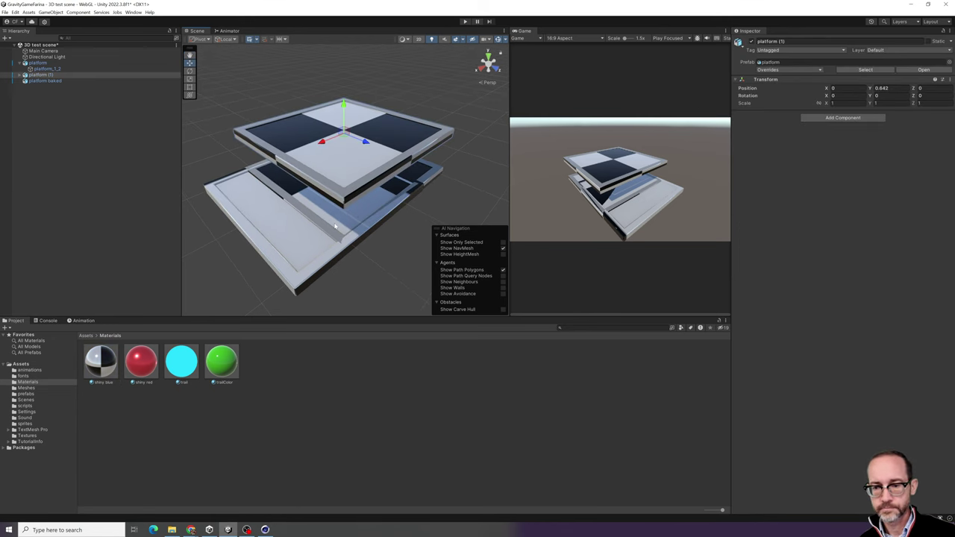
left_click(334, 226)
key("Delete")
left_click(315, 218)
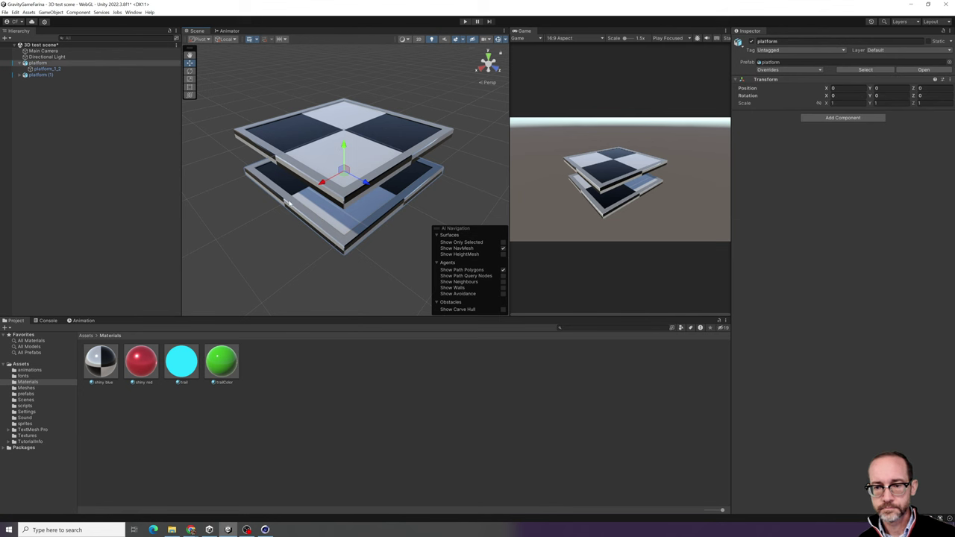
scroll(270, 238, "down", 3)
scroll(271, 236, "up", 2)
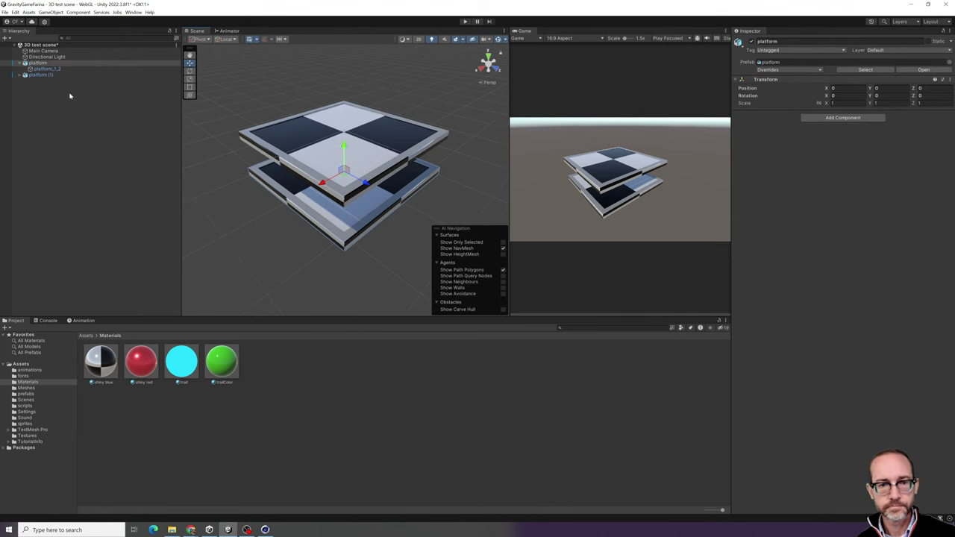
left_click(39, 75)
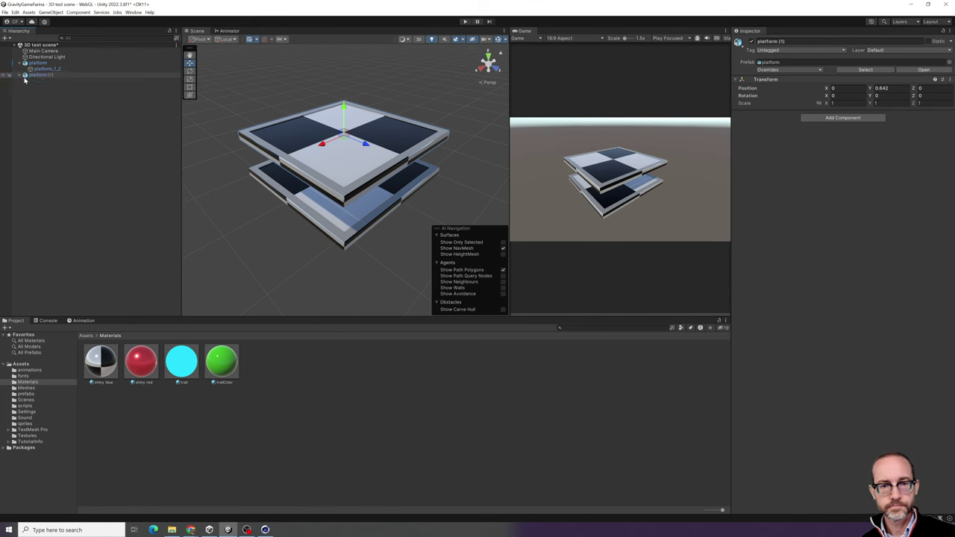
key("Delete")
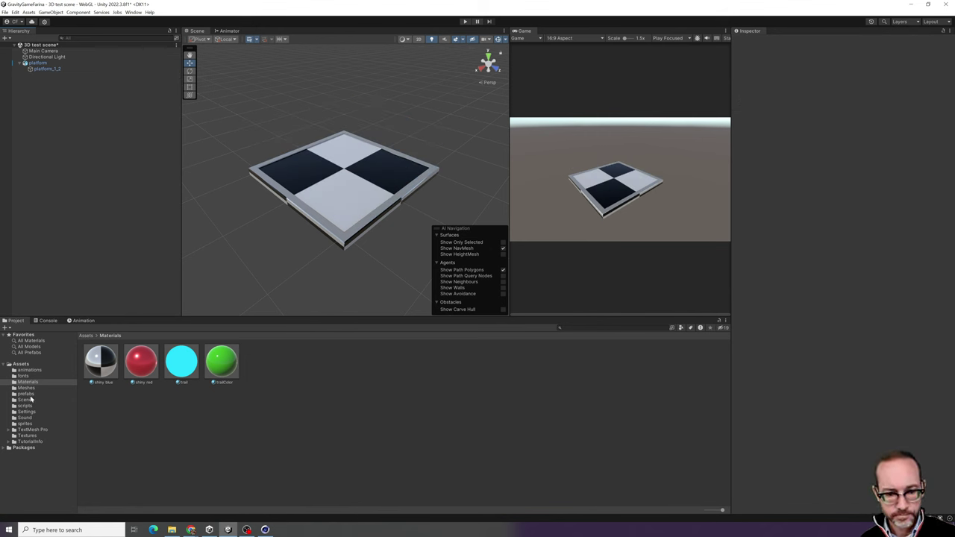
- Place platform baked from the Meshes folder into the scene beside the original platform and apply the shiny blue material to it
left_click(26, 387)
left_click_drag(140, 361, 248, 241)
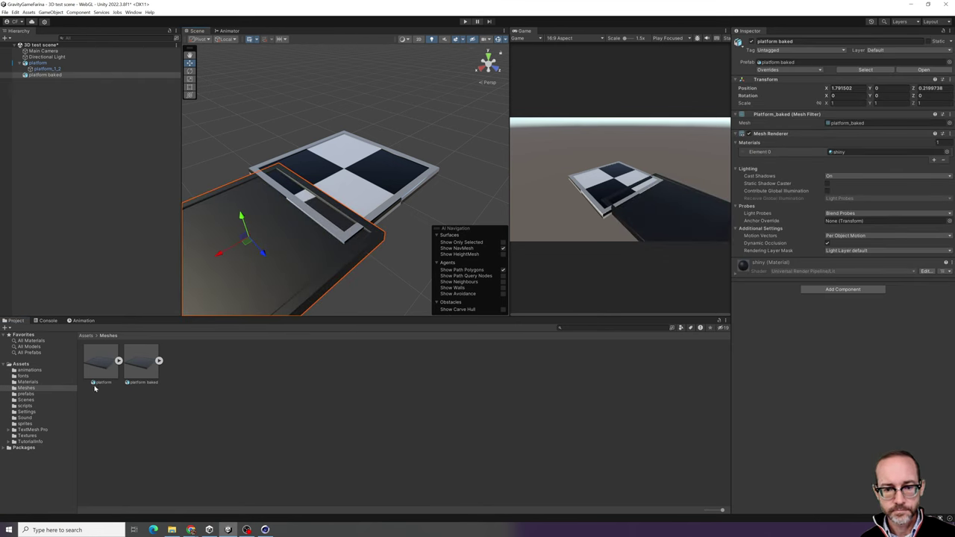
left_click(28, 381)
left_click_drag(101, 361, 234, 270)
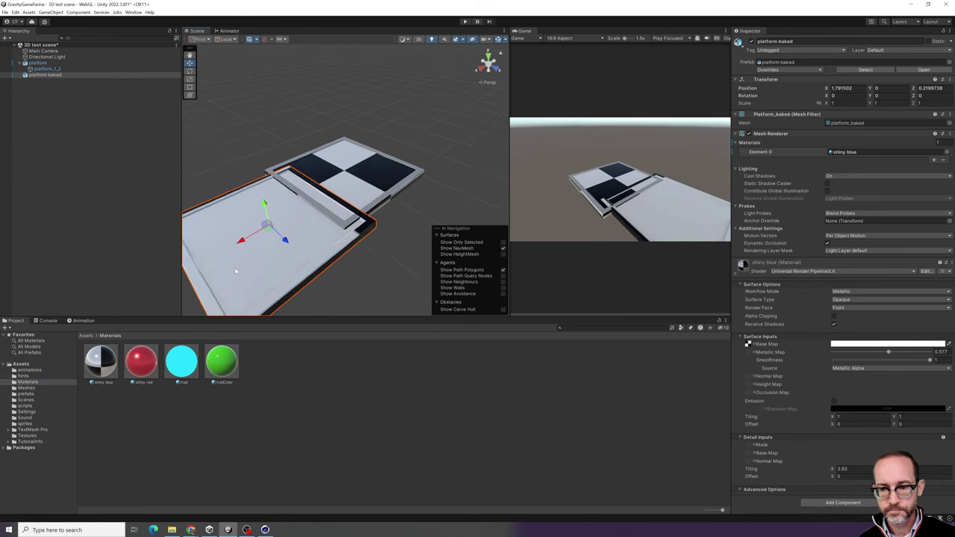
- Move the baked platform away from the original so the two sit side by side without overlapping
scroll(235, 268, "down", 2)
left_click_drag(260, 229, 222, 242)
middle_click_drag(253, 275, 358, 252)
left_click_drag(329, 210, 316, 218)
- Set the shiny blue material's surface tiling to X 10 and Y 10, and compare the checker pattern on both platforms
left_click(102, 361)
left_click(840, 192)
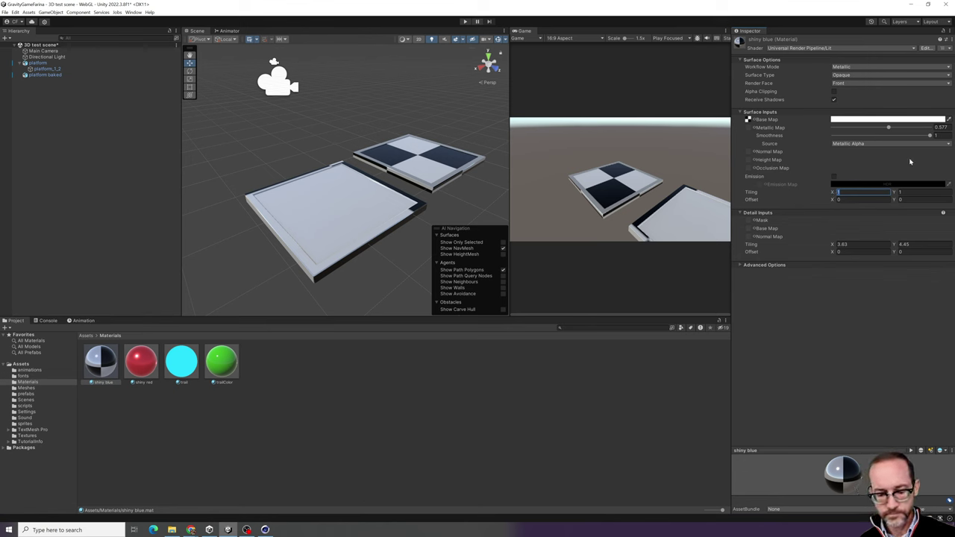
type("10")
key("Tab")
type("10")
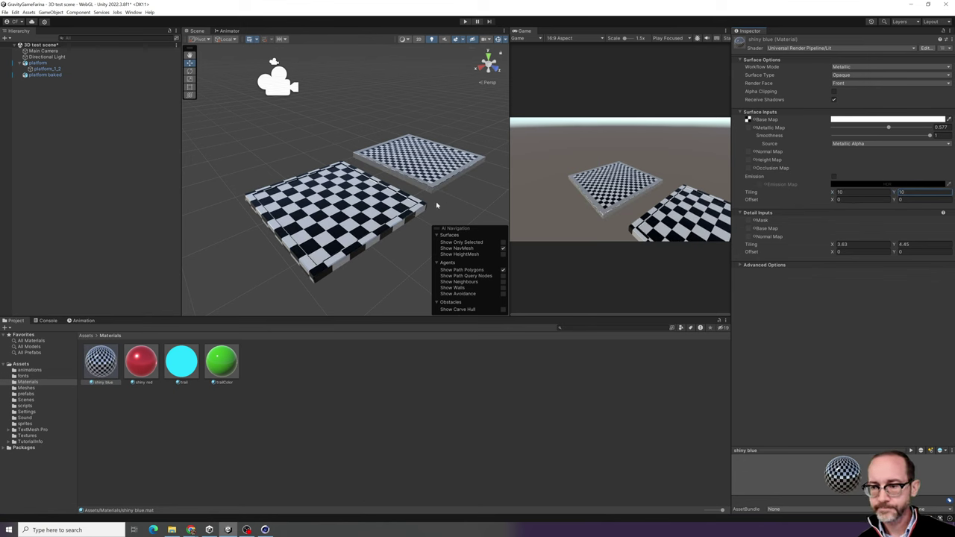
scroll(437, 205, "up", 4)
left_click_drag(438, 205, 360, 200, "alt")
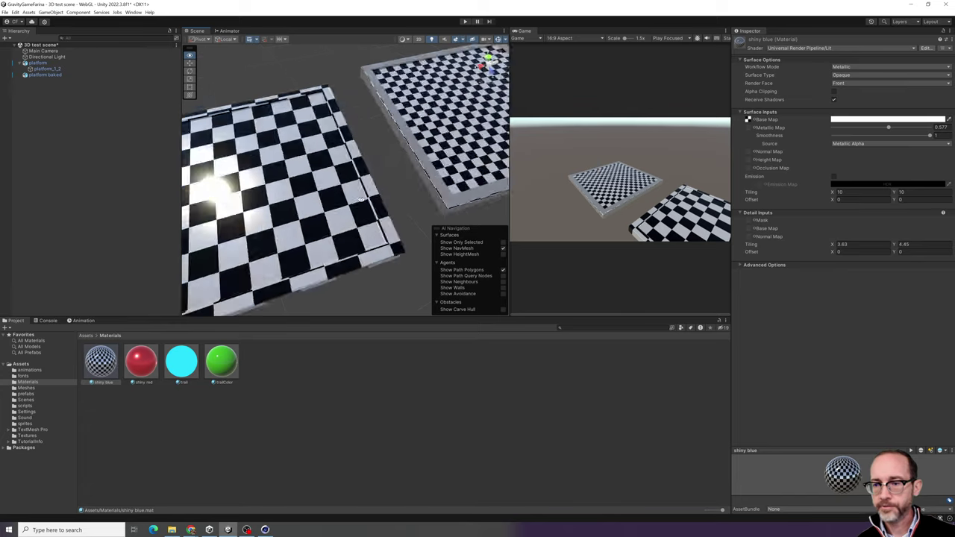
right_click_drag(361, 200, 474, 103)
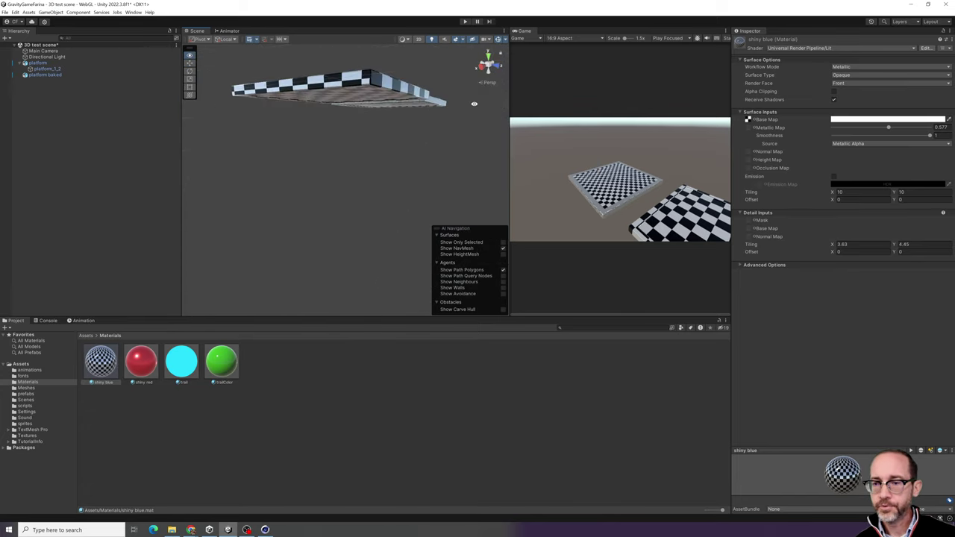
left_click_drag(473, 103, 530, 145, "alt")
middle_click_drag(495, 152, 370, 179)
right_click_drag(370, 179, 343, 214)
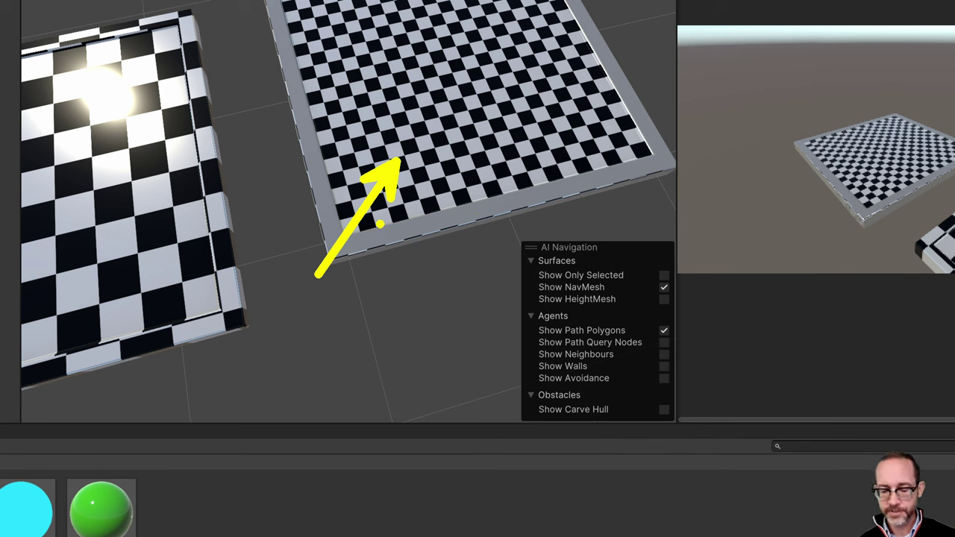
- Annotate the magnified view of the original platform with the text "uv stored fbx"
type("u")
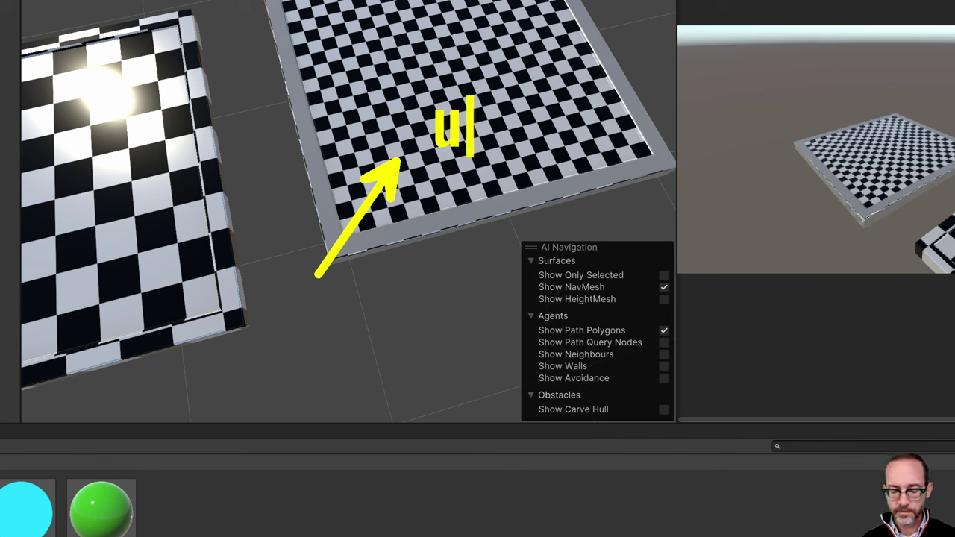
type("v stored ")
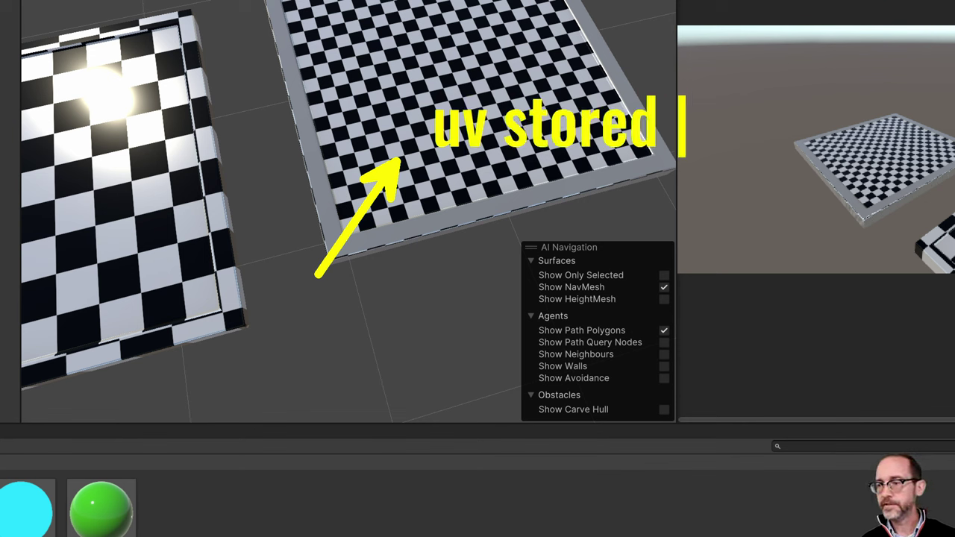
type("fbs")
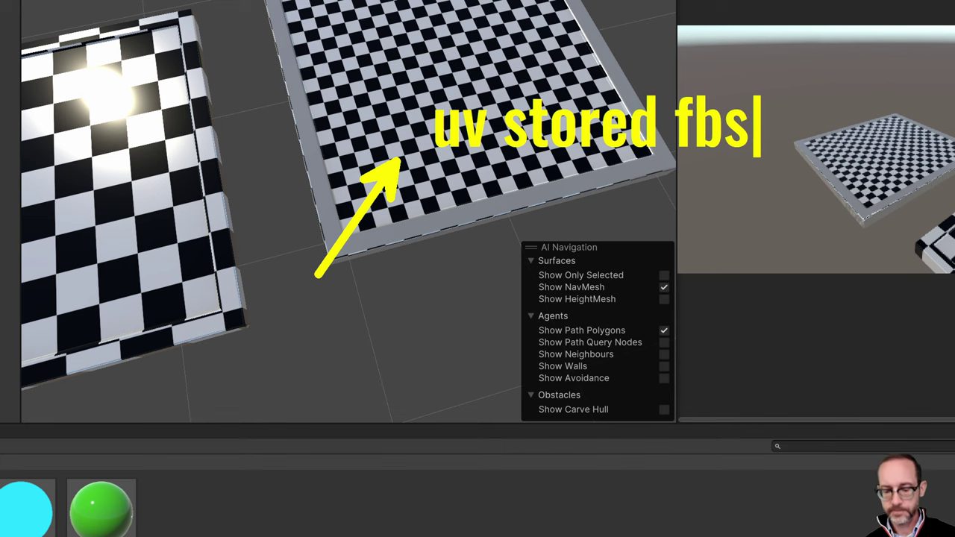
key("BackSpace")
type("x")
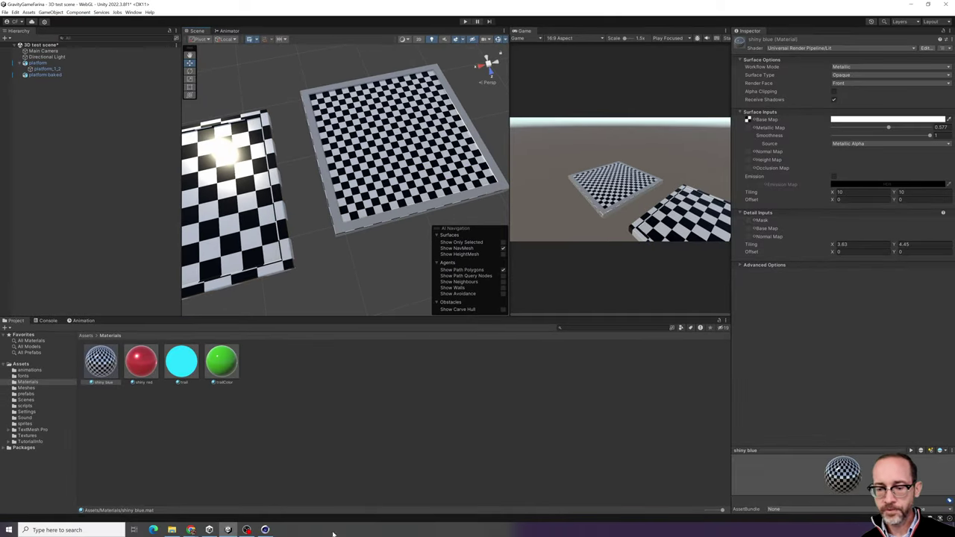
- Examine how the checker texture maps across the top faces, borders and side edges of the baked and original platforms
left_click(265, 529)
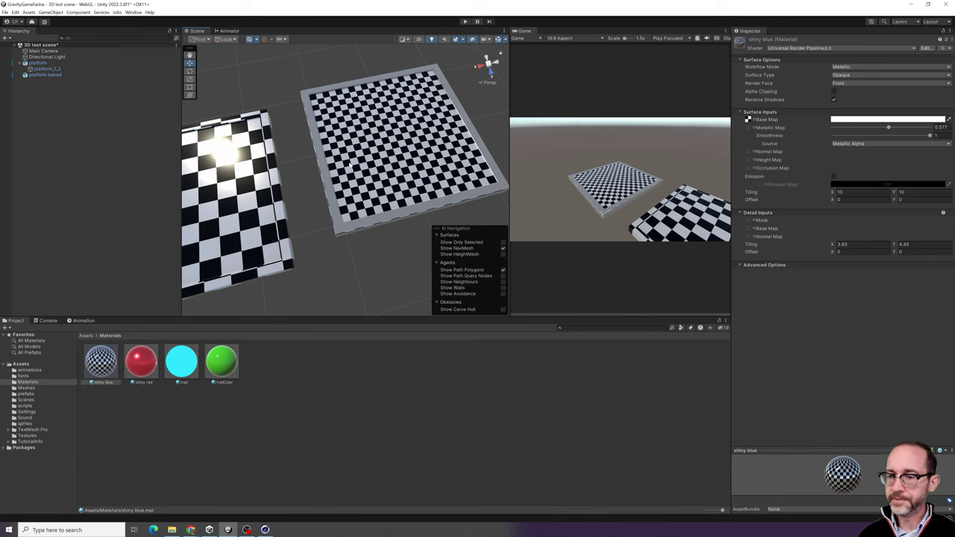
scroll(282, 107, "down", 9)
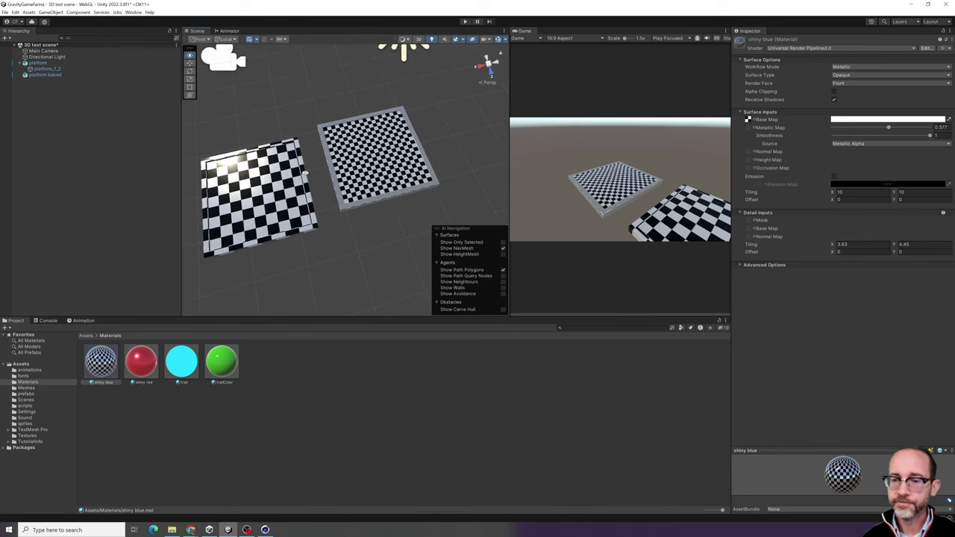
left_click_drag(283, 109, 366, 145, "alt")
scroll(333, 198, "up", 7)
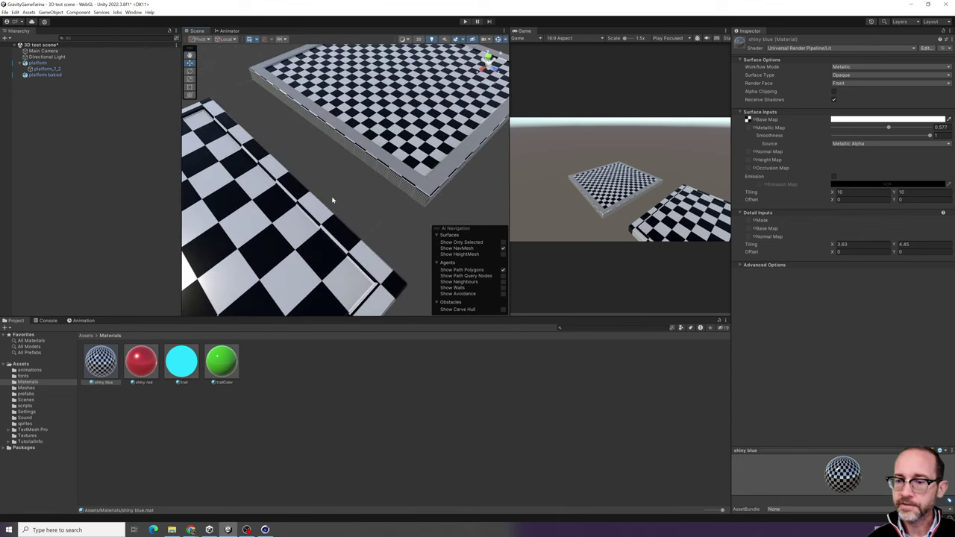
left_click_drag(333, 198, 411, 123, "alt")
right_click_drag(410, 122, 304, 224)
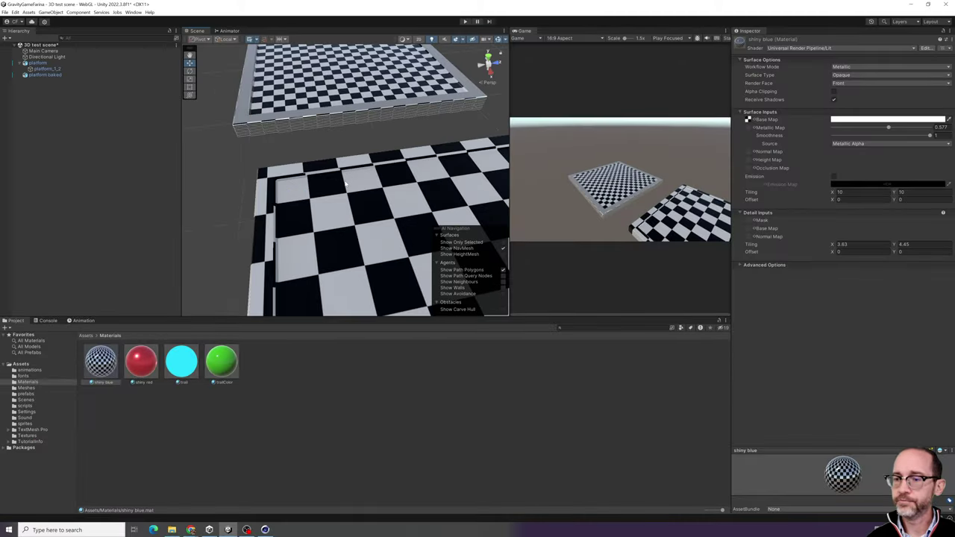
left_click_drag(415, 193, 571, 88, "alt")
right_click_drag(426, 141, 324, 123)
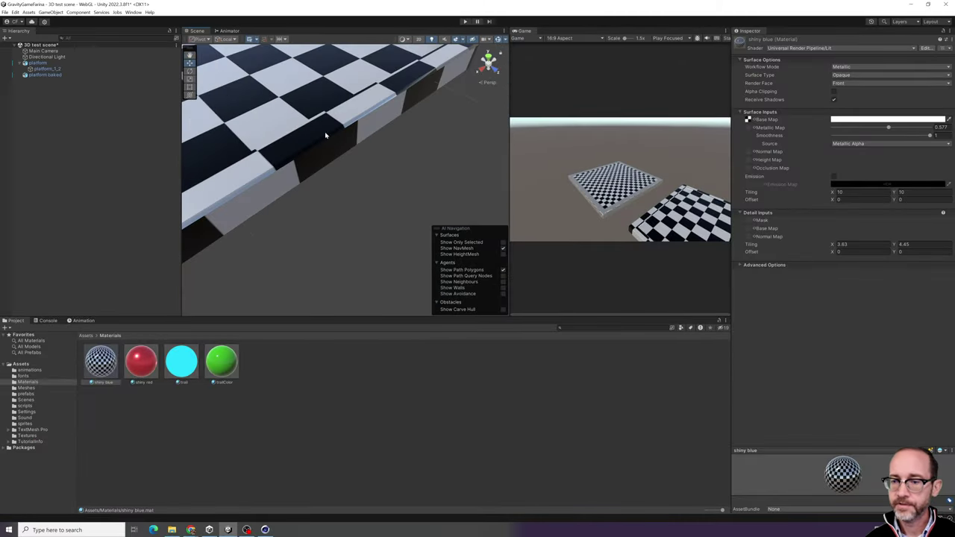
right_click_drag(254, 196, 298, 186)
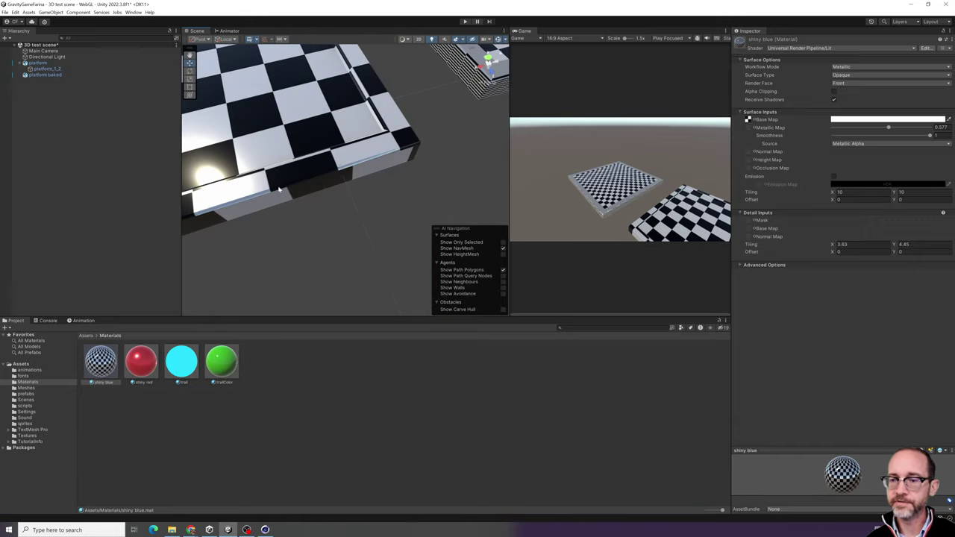
middle_click_drag(417, 153, 226, 202)
right_click_drag(226, 203, 301, 186)
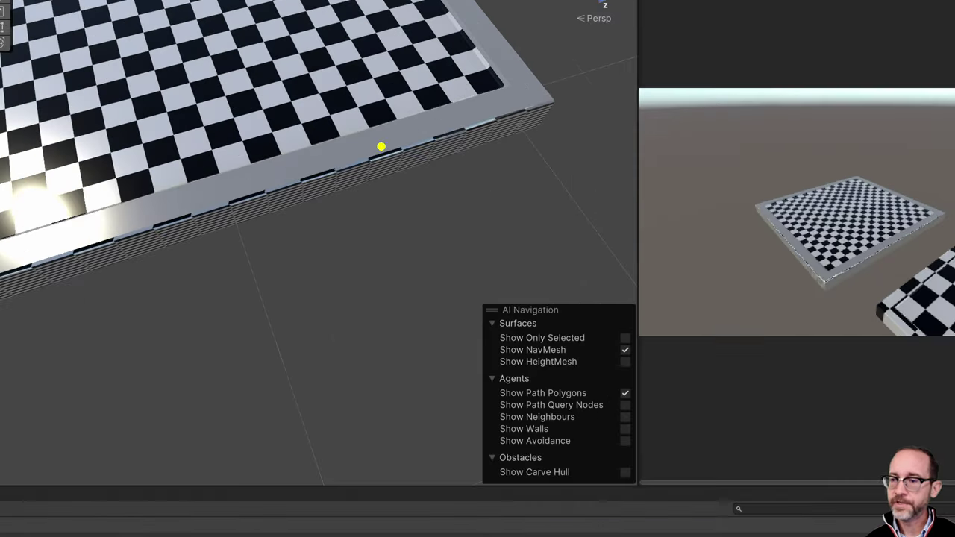
- Mark the corner and border of the original platform with freehand annotations, and compare it with the baked platform
mouse_move(521, 73)
left_mouse_down()
mouse_move(527, 95)
mouse_move(507, 82)
mouse_move(498, 106)
left_mouse_up()
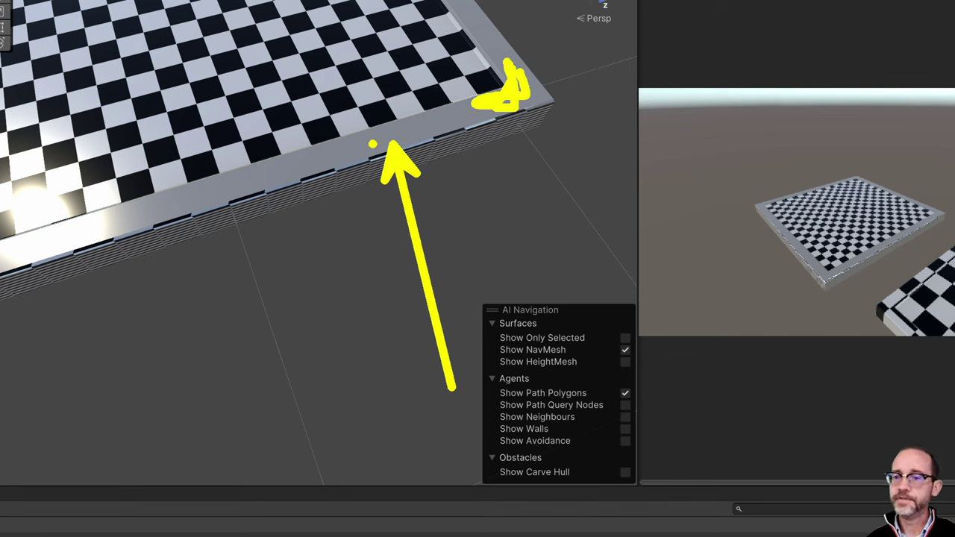
left_click_drag(373, 146, 247, 181)
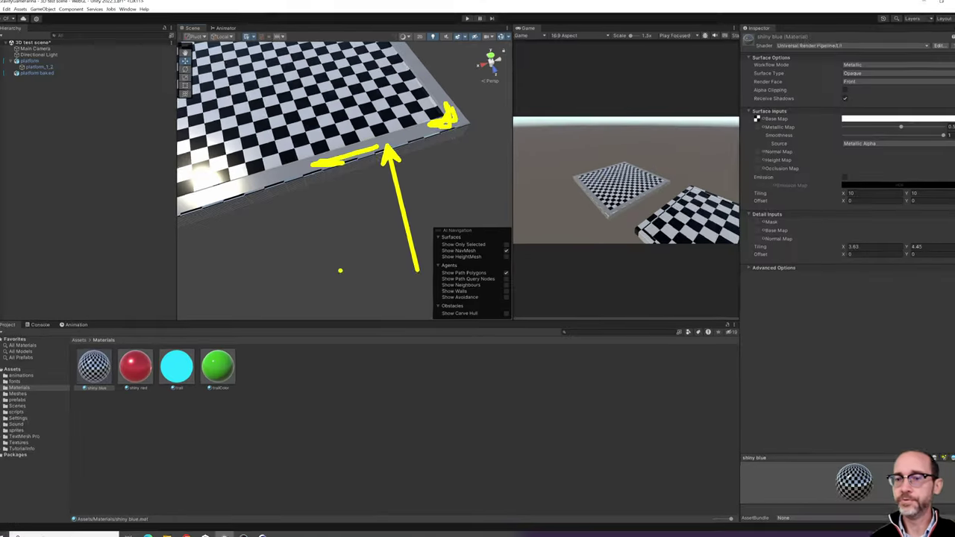
left_click_drag(301, 222, 358, 193)
left_click_drag(278, 214, 426, 160, "alt")
scroll(384, 184, "down", 6)
scroll(384, 184, "down", 1)
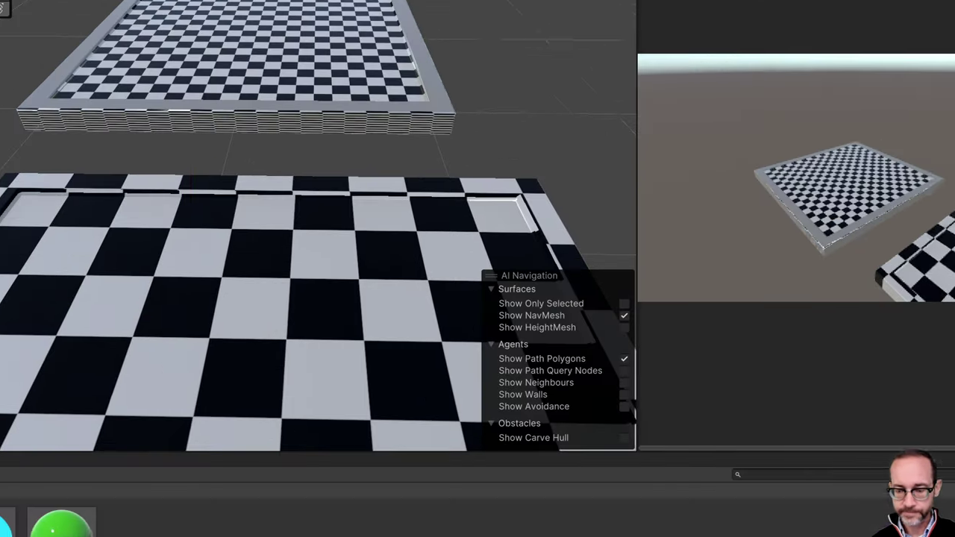
- Annotate the view with "UV - PIXELS ON THE POLYS", mark the original platform's inner corner, and dismiss the annotations
key("t")
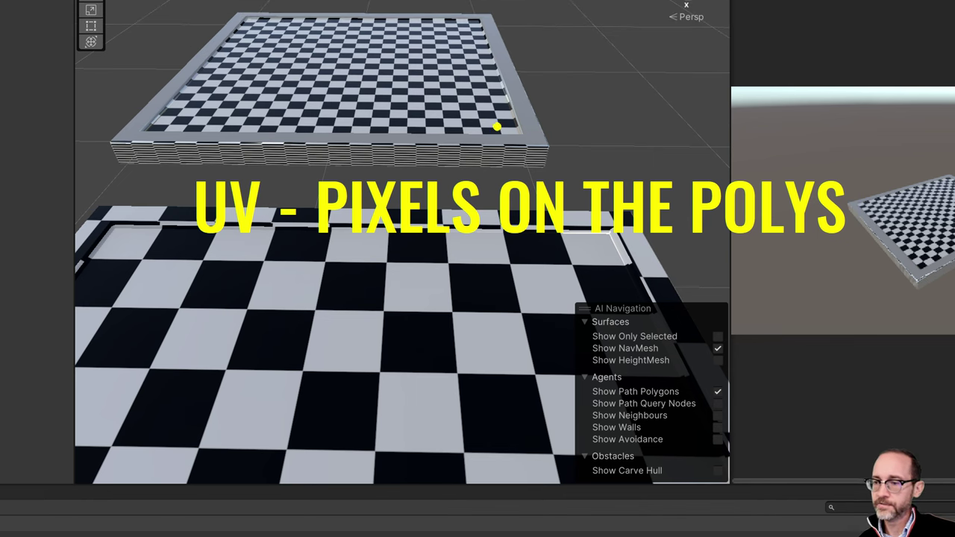
mouse_move(522, 99)
left_mouse_down()
mouse_move(527, 139)
mouse_move(492, 143)
left_mouse_up()
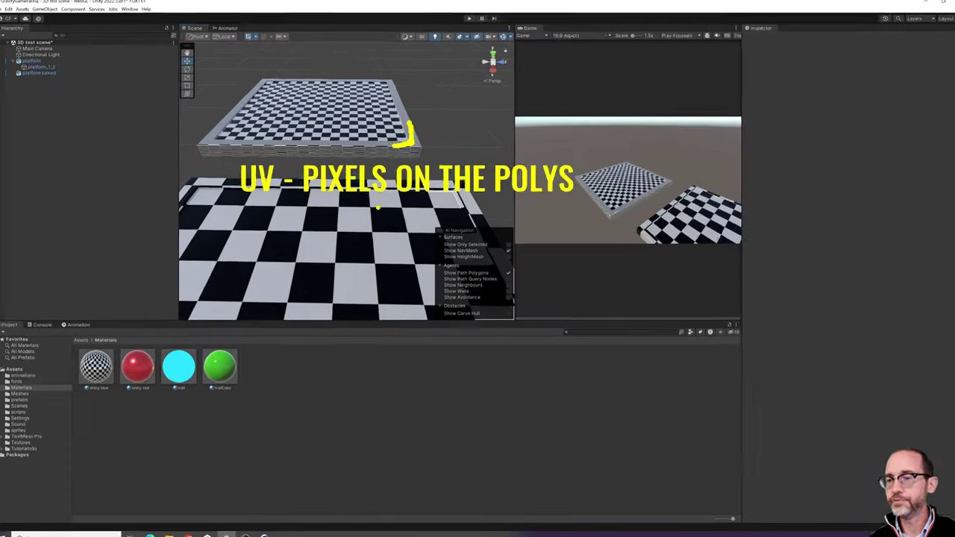
key("Escape")
- Set the shiny blue material's surface tiling X to 42.99 to stretch-test the checker on both platforms
mouse_move(419, 252)
left_mouse_down("alt")
mouse_move(466, 249)
mouse_move(302, 273)
left_mouse_up("alt")
left_click_drag(295, 212, 383, 170, "alt")
scroll(383, 170, "down", 3)
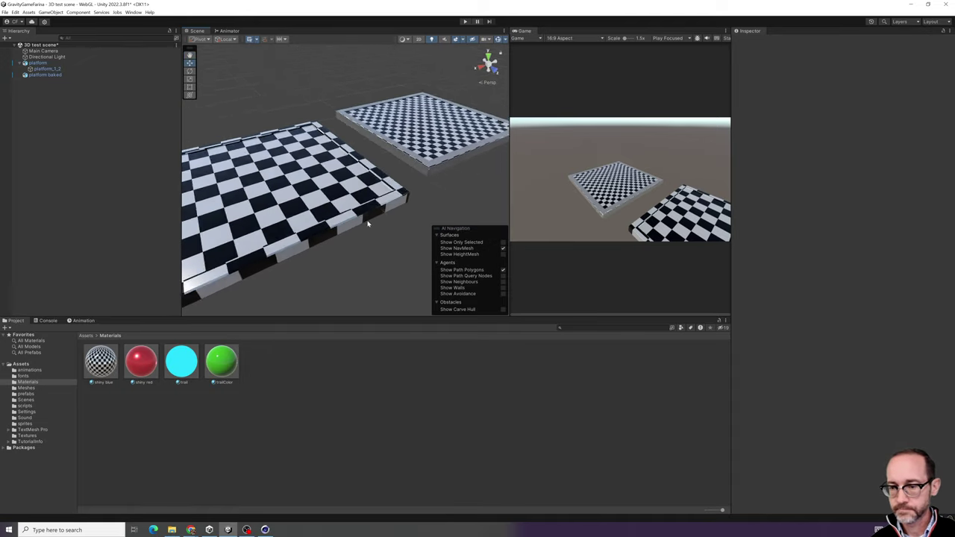
left_click_drag(366, 221, 403, 212, "alt")
scroll(307, 235, "down", 2)
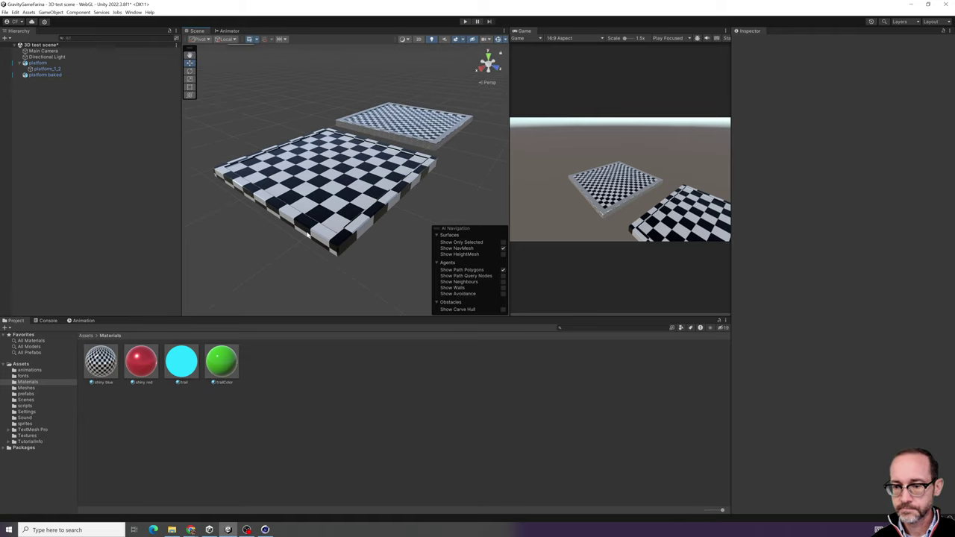
left_click_drag(336, 258, 323, 207, "alt")
left_click(108, 365)
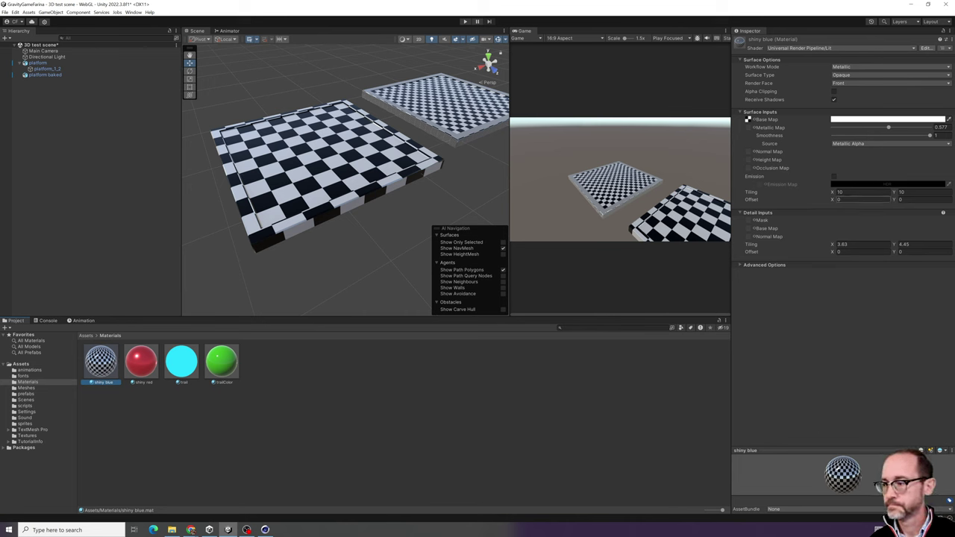
left_click_drag(833, 191, 655, 209)
left_click_drag(104, 172, 295, 177)
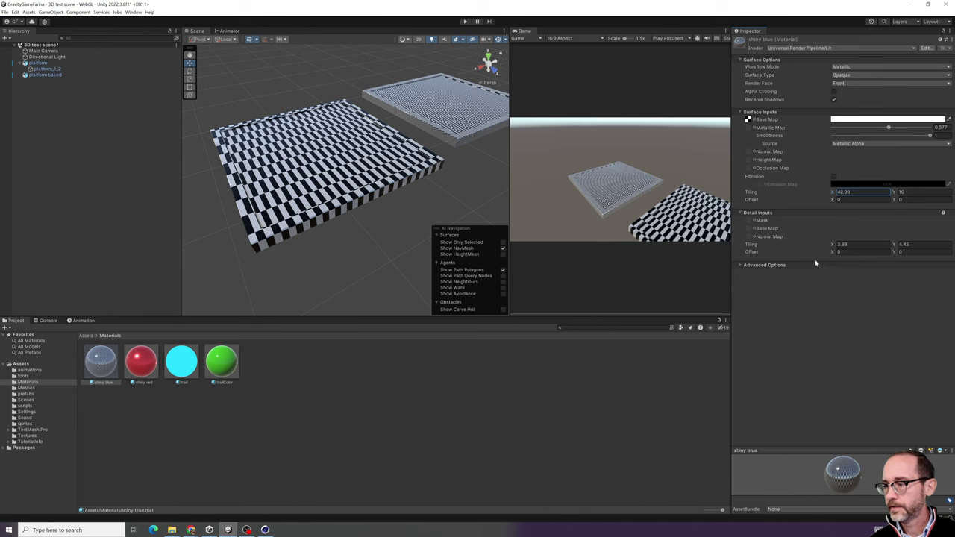
- Set the shiny blue material's detail tiling to 1 on both X and Y, and save the scene
left_click(834, 245)
type("1")
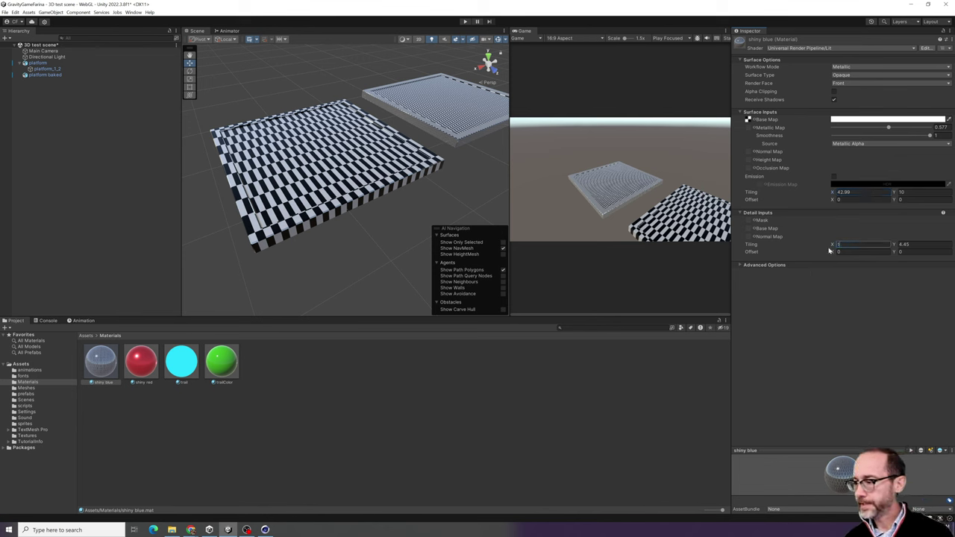
left_click(932, 244)
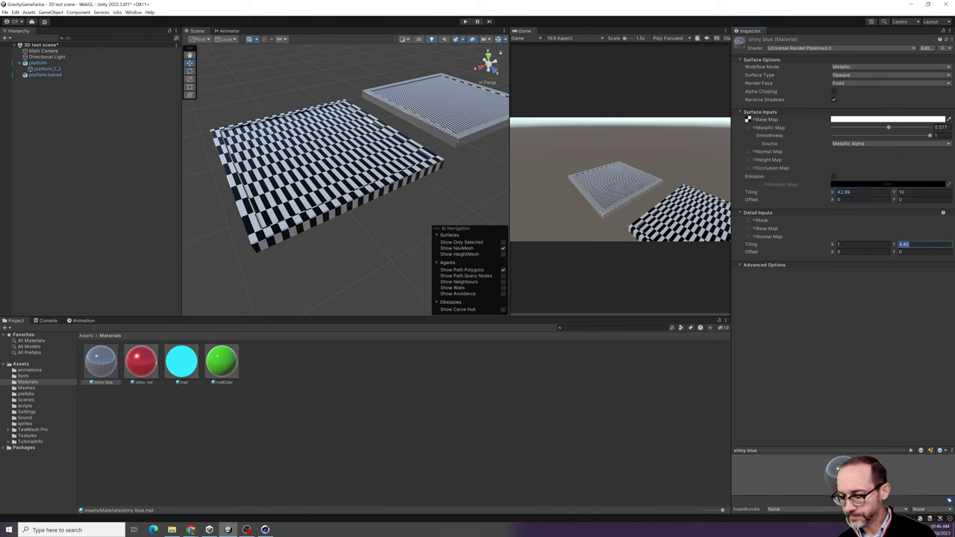
type("1")
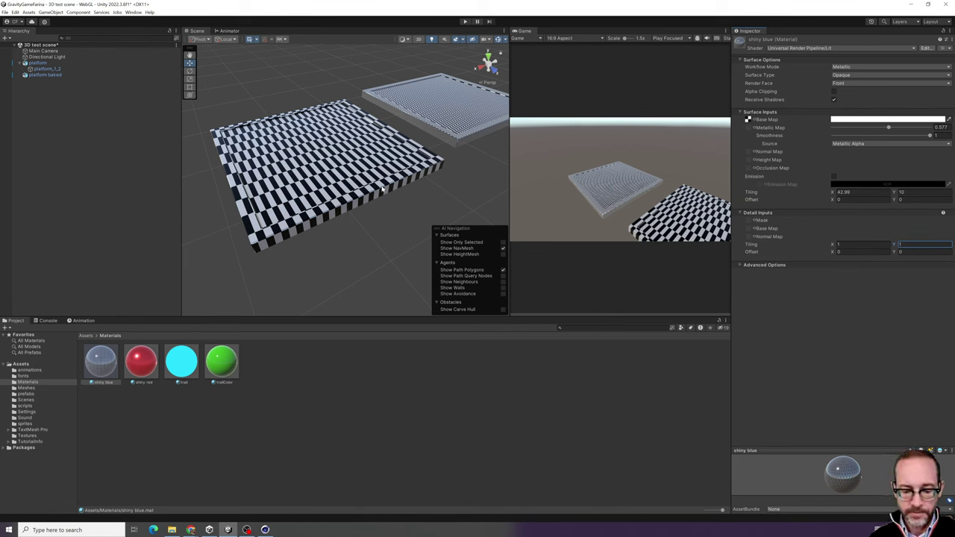
key("ctrl+s")
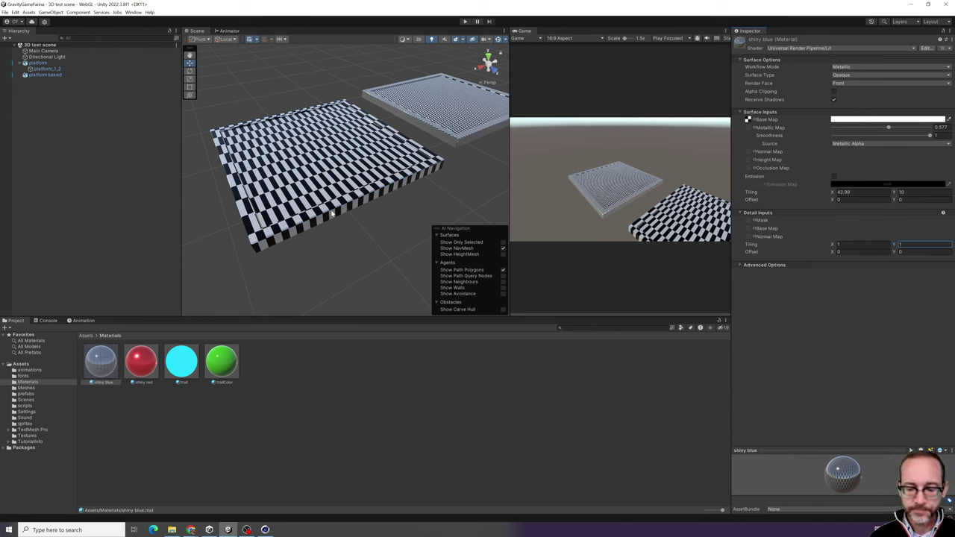
- Tint the base map of the baked platform's material pale pink, and set its metallic value to 0.906 and smoothness to 0.705
left_click(190, 531)
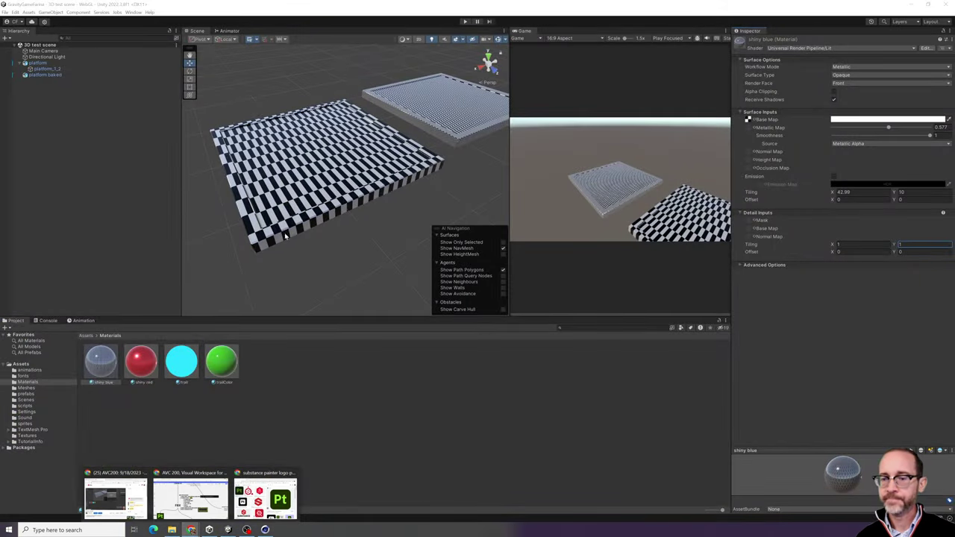
left_click(240, 422)
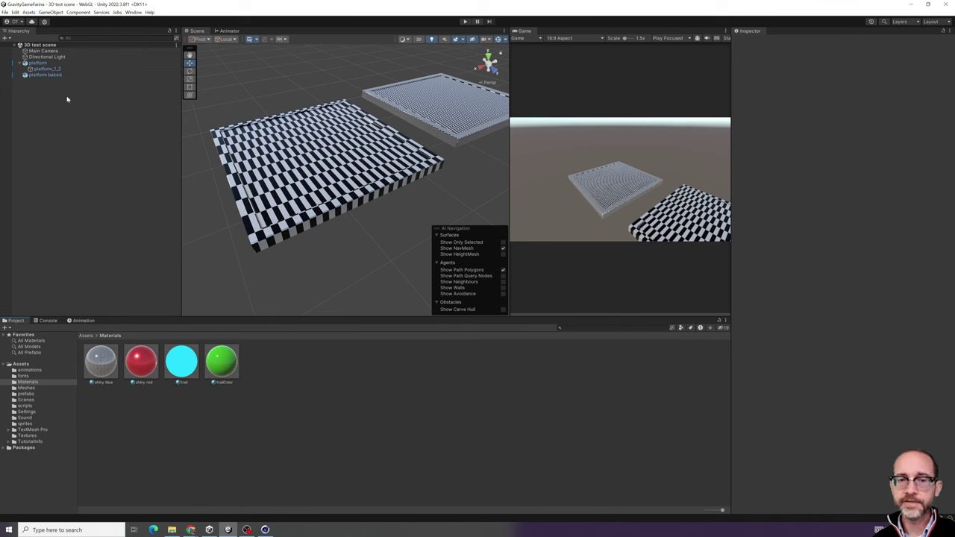
left_click(43, 75)
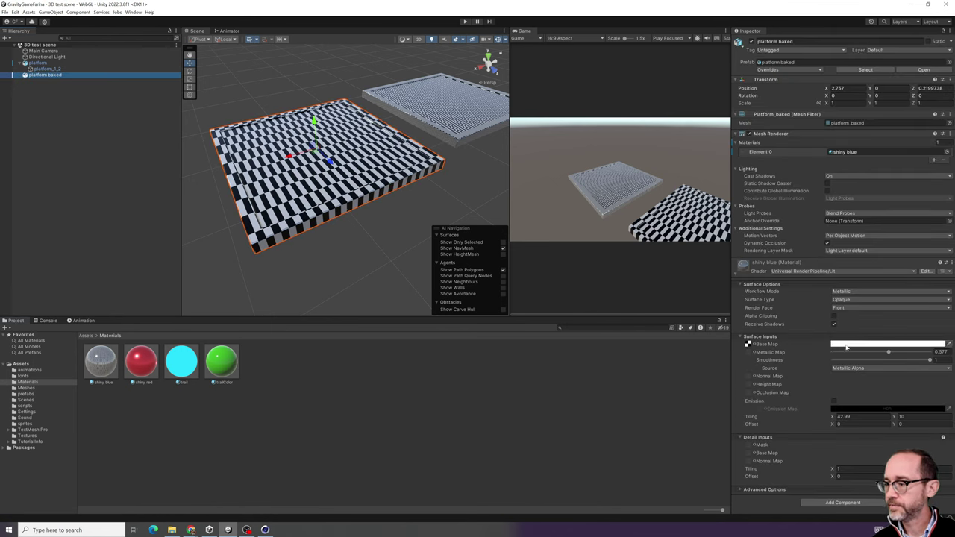
left_click(887, 344)
left_click(920, 386)
left_click_drag(920, 386, 874, 386)
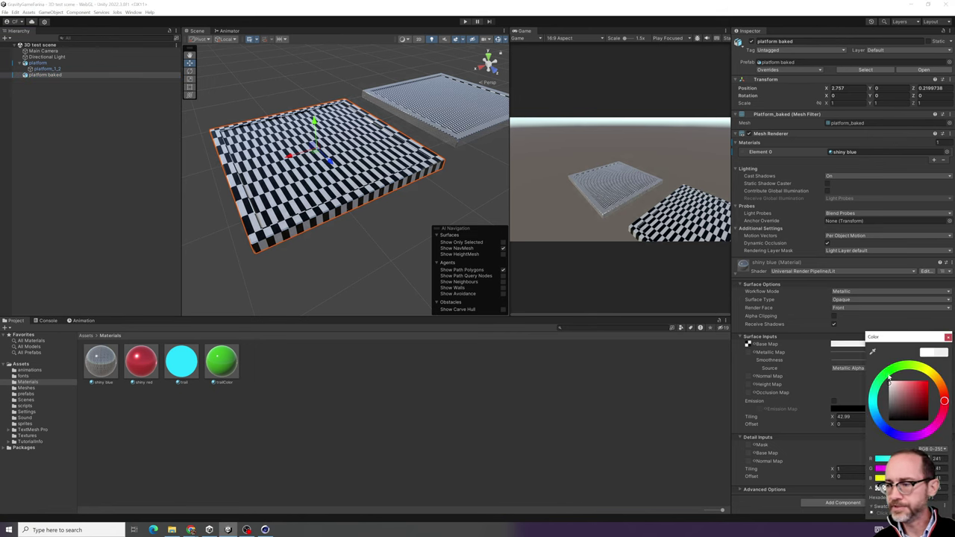
mouse_move(908, 352)
left_mouse_down()
mouse_move(920, 353)
mouse_move(875, 360)
mouse_move(901, 360)
left_mouse_up()
- Annotate the baked and original platforms with a freehand loop and two arrows, and dismiss the annotations
mouse_move(578, 12)
left_mouse_down()
mouse_move(469, 39)
mouse_move(512, 97)
mouse_move(640, 181)
left_mouse_up()
left_click_drag(404, 156, 516, 277, "ctrl+shift")
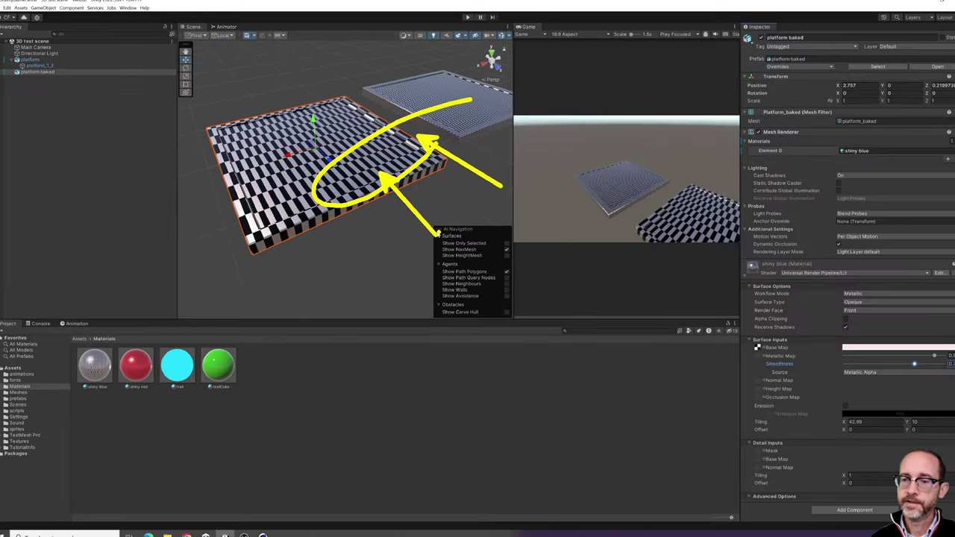
key("Escape")
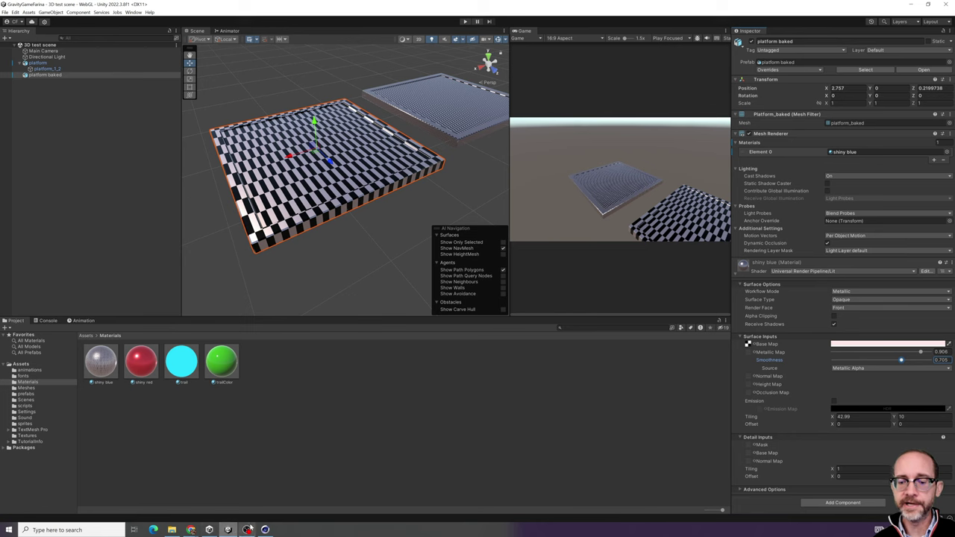
- Search the computer for "substance" and launch Adobe Substance 3D Painter
left_click(85, 530)
type("sub")
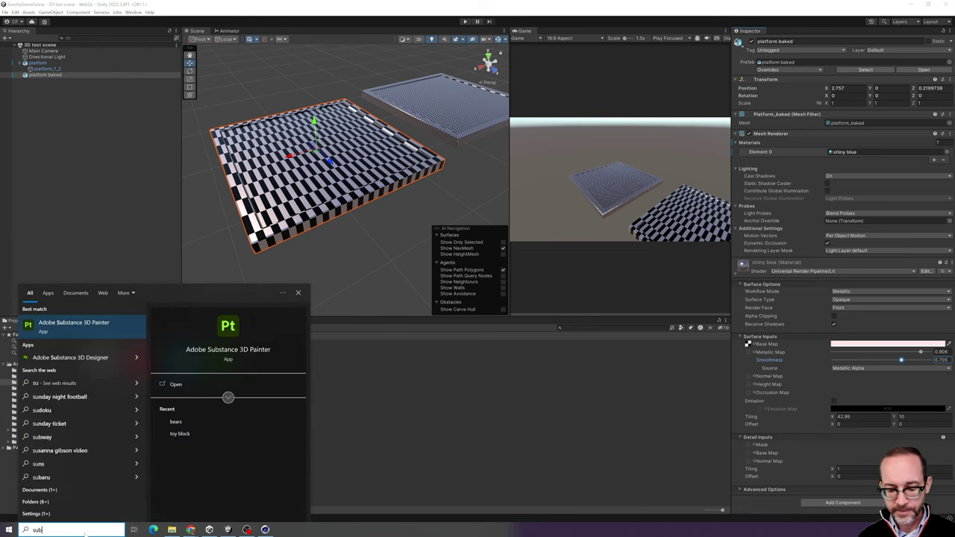
type("stance")
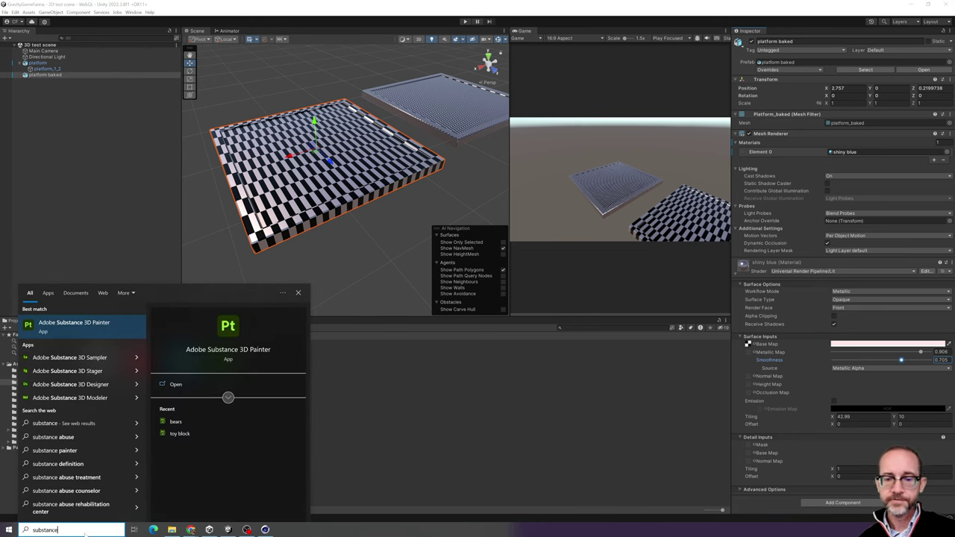
key("Return")
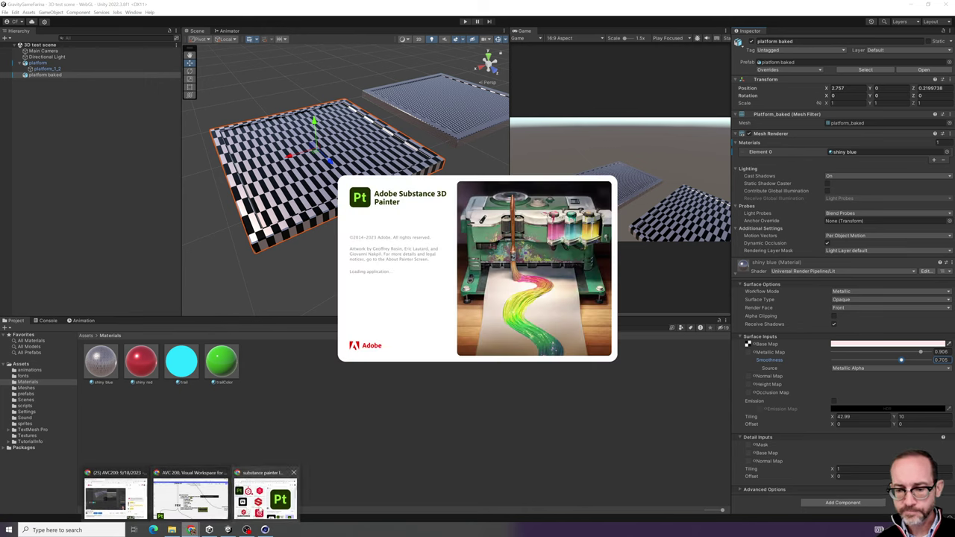
- Switch to the Miro workflow board and mark the routes from Cinema 4D to Unity, directly and through Substance Painter, circling the Substance Painter stage
mouse_move(192, 528)
left_click(190, 496)
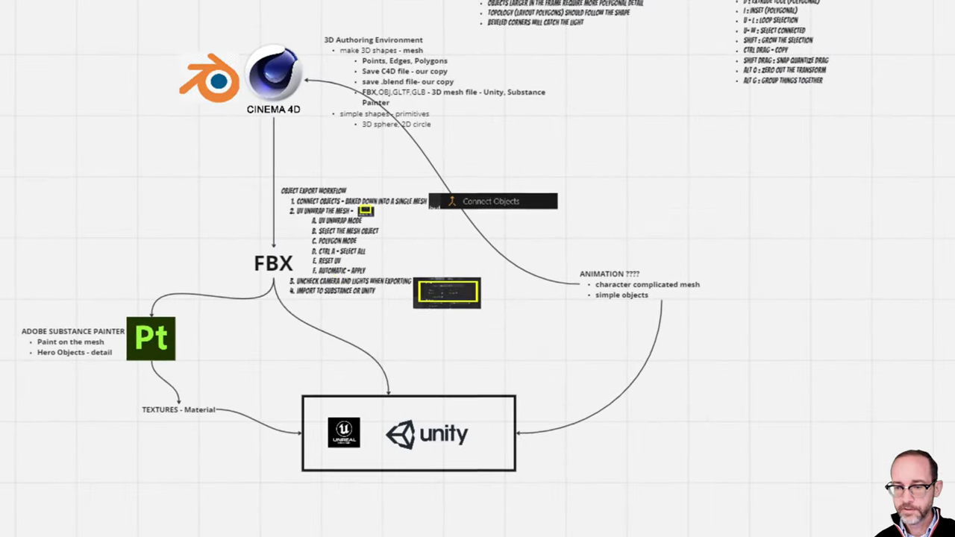
mouse_move(314, 186)
left_mouse_down()
mouse_move(308, 297)
mouse_move(318, 382)
mouse_move(383, 411)
mouse_move(442, 466)
mouse_move(425, 466)
mouse_move(440, 480)
mouse_move(520, 449)
left_mouse_up()
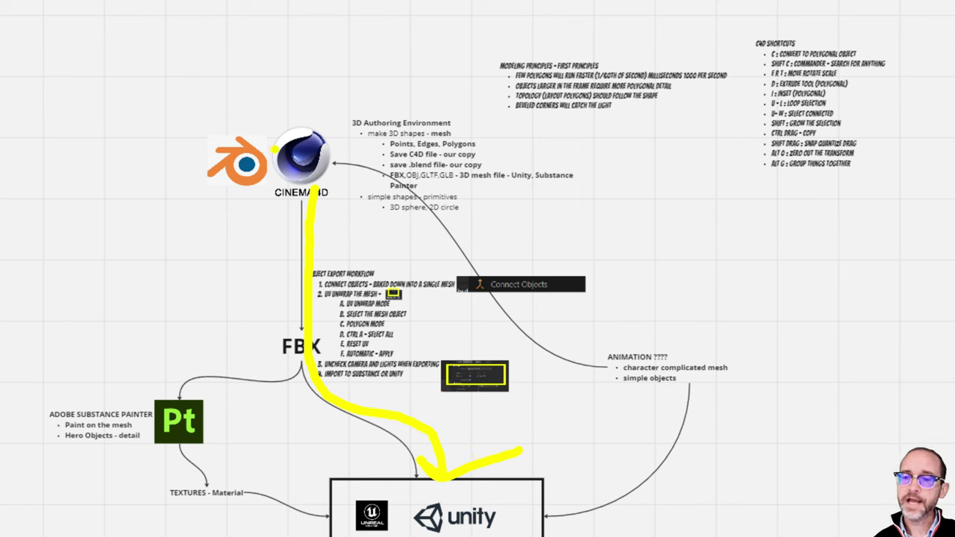
mouse_move(293, 176)
left_mouse_down()
mouse_move(292, 233)
mouse_move(261, 342)
mouse_move(191, 365)
mouse_move(181, 392)
mouse_move(170, 362)
mouse_move(223, 365)
left_mouse_up()
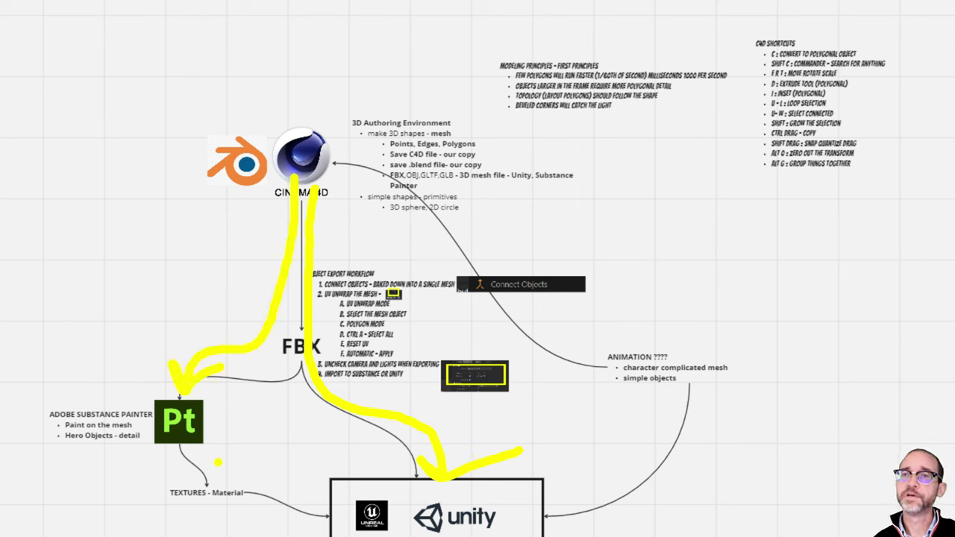
mouse_move(179, 471)
left_mouse_down()
mouse_move(320, 525)
mouse_move(336, 496)
mouse_move(358, 532)
left_mouse_up()
mouse_move(224, 380)
left_mouse_down()
mouse_move(238, 386)
mouse_move(196, 386)
left_mouse_up()
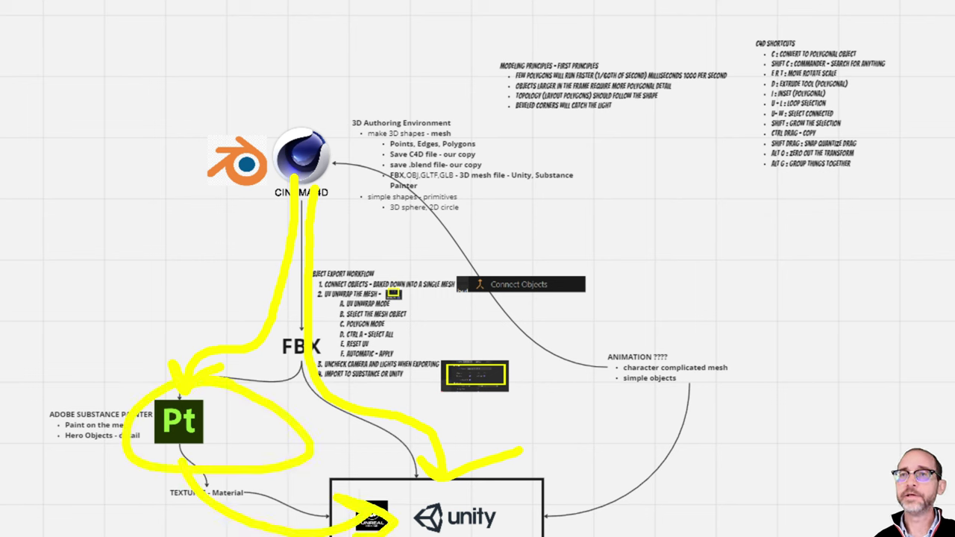
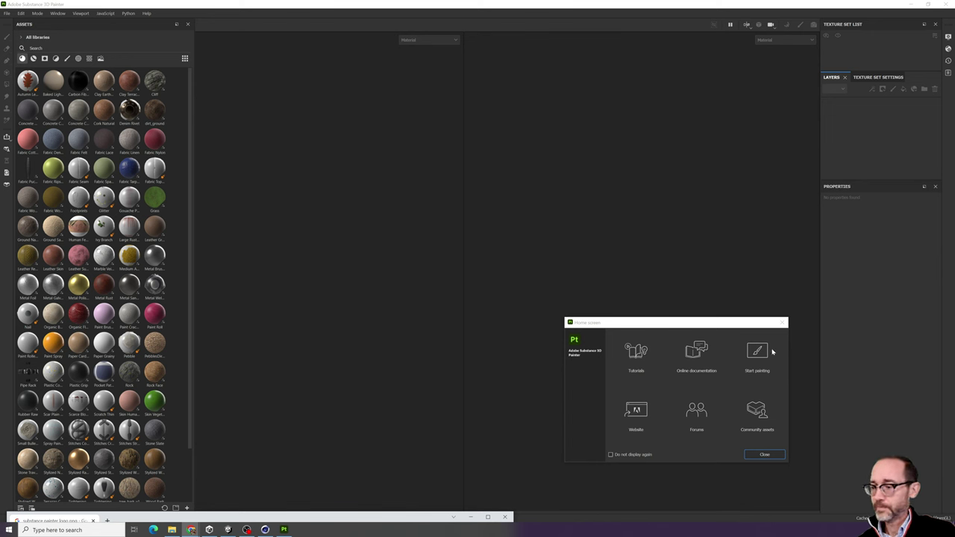
- Close Substance 3D Painter's home screen, widen the assets area, and enlarge the first viewport relative to the second
left_click_drag(656, 326, 546, 203)
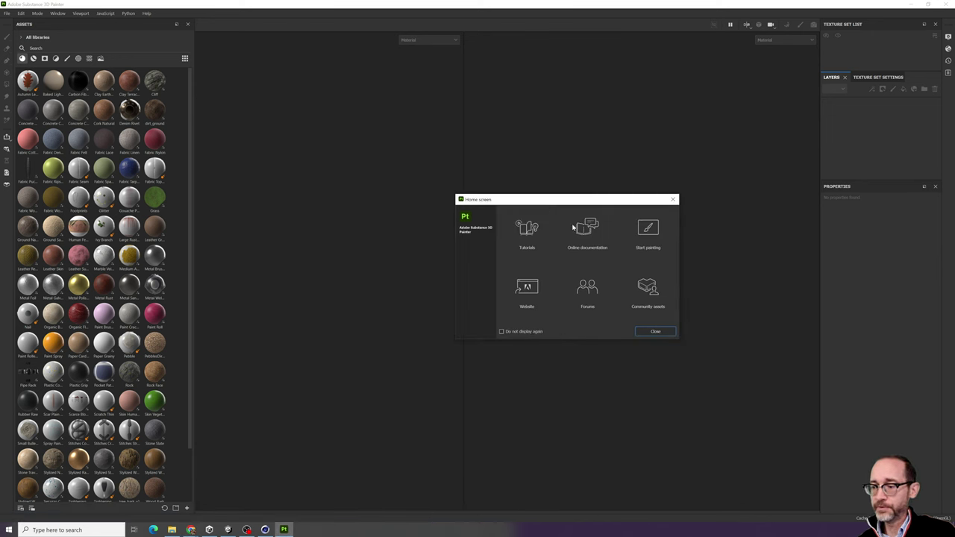
left_click(654, 330)
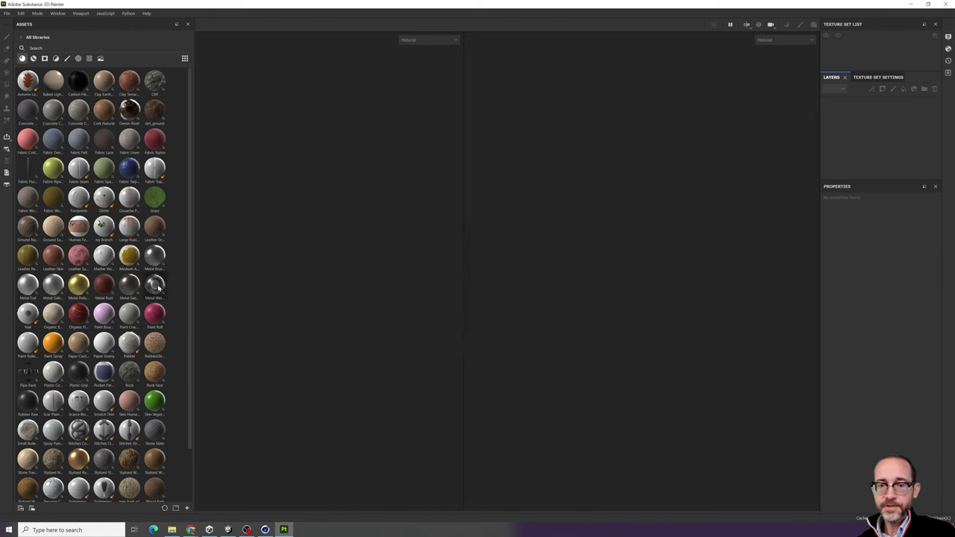
left_click_drag(192, 238, 222, 231)
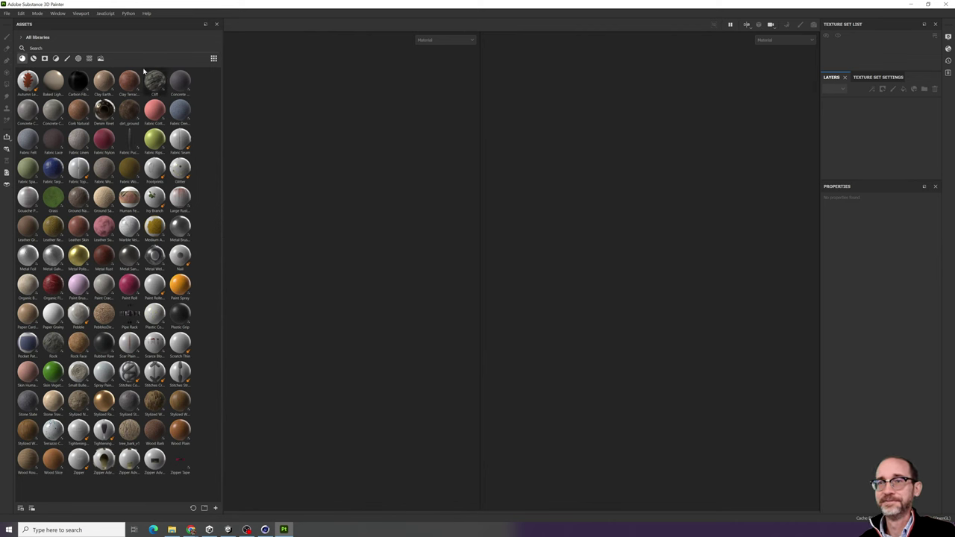
left_click_drag(478, 114, 521, 115)
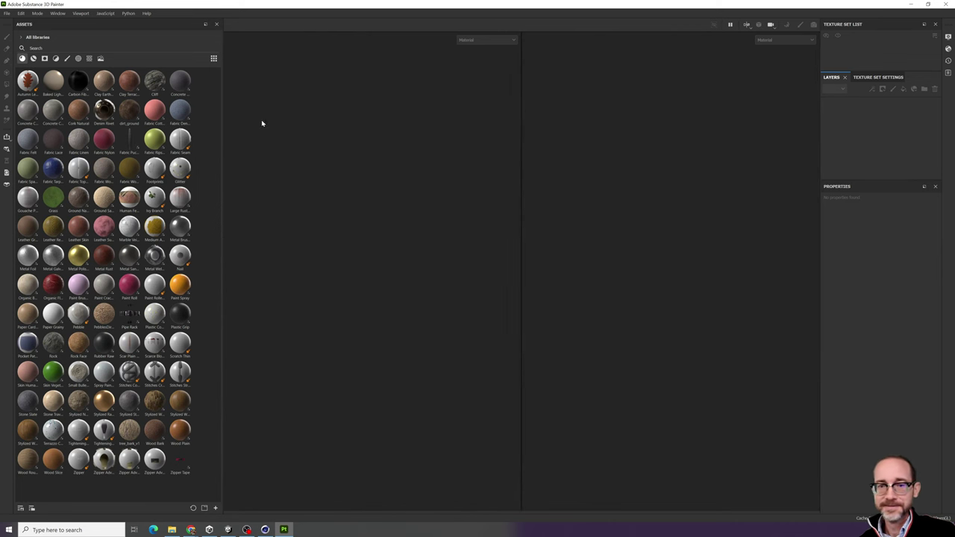
left_click(8, 14)
left_click(9, 14)
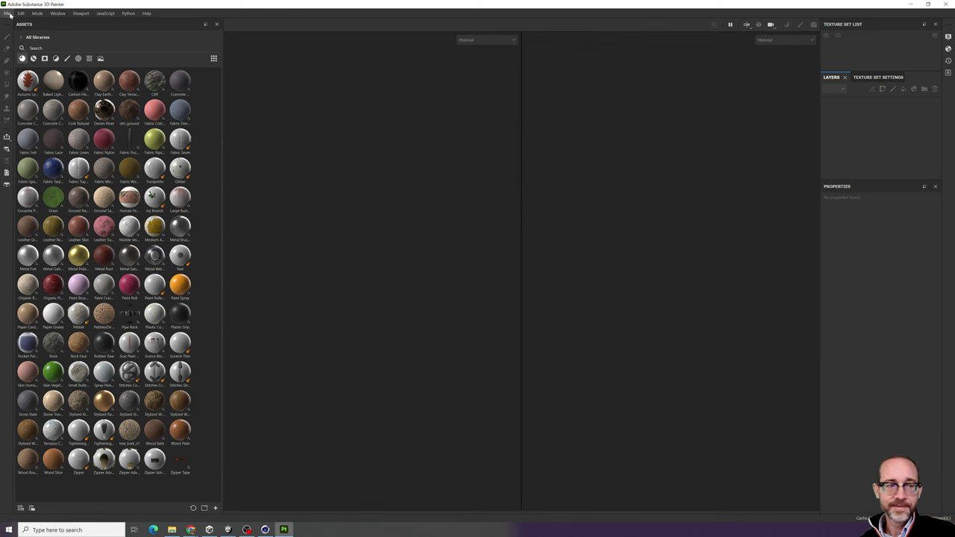
left_click(13, 15)
left_click(12, 15)
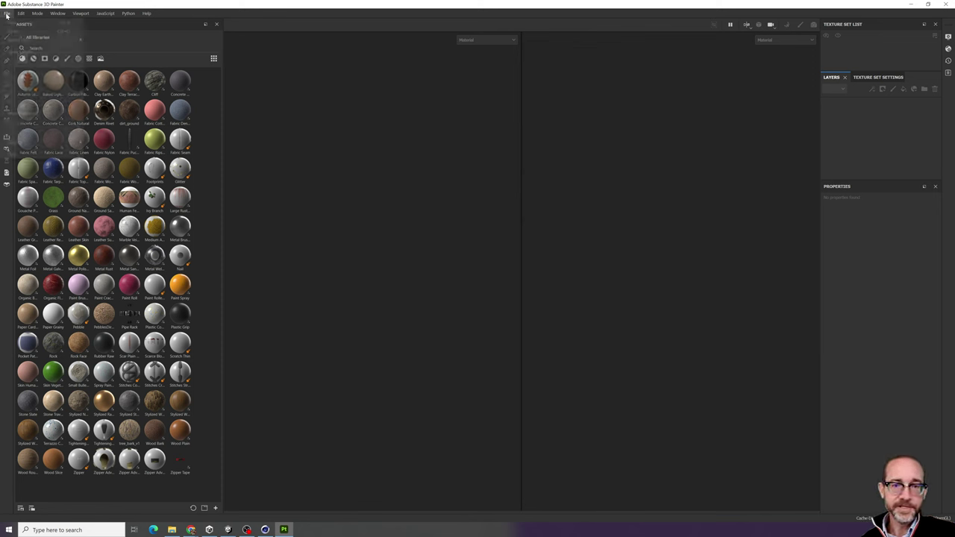
left_click(14, 15)
left_click(13, 15)
left_click(8, 14)
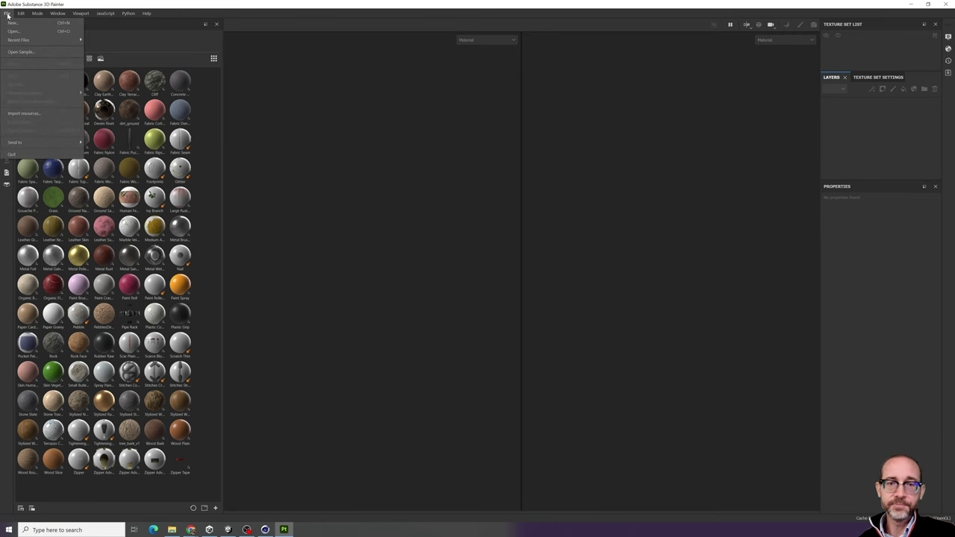
left_click(7, 14)
left_click(8, 14)
left_click(7, 14)
left_click(7, 14)
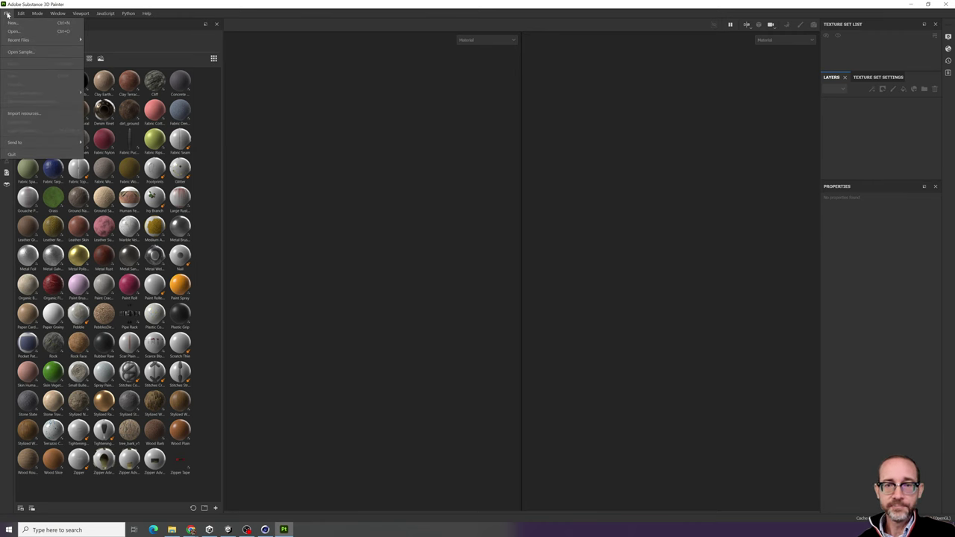
left_click(7, 14)
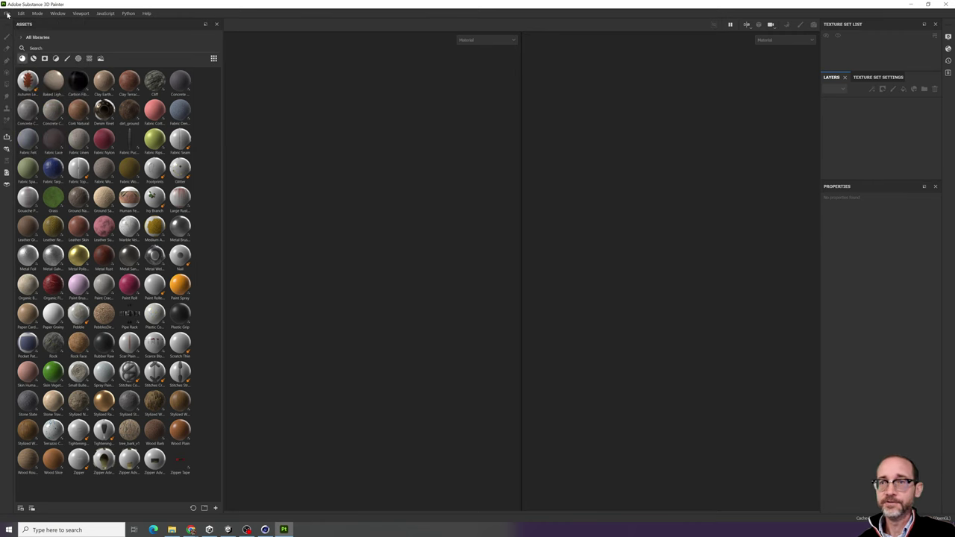
left_click(8, 14)
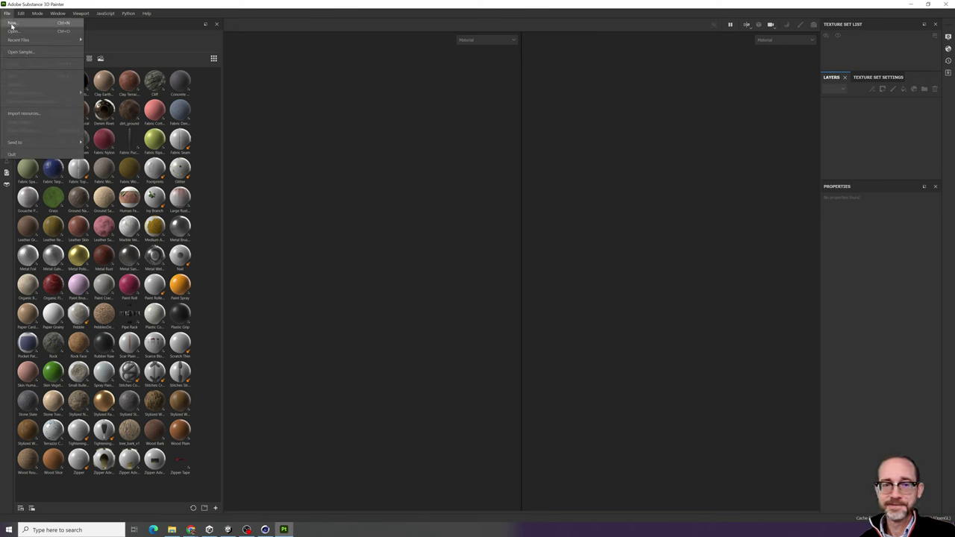
mouse_move(146, 14)
left_click(327, 223)
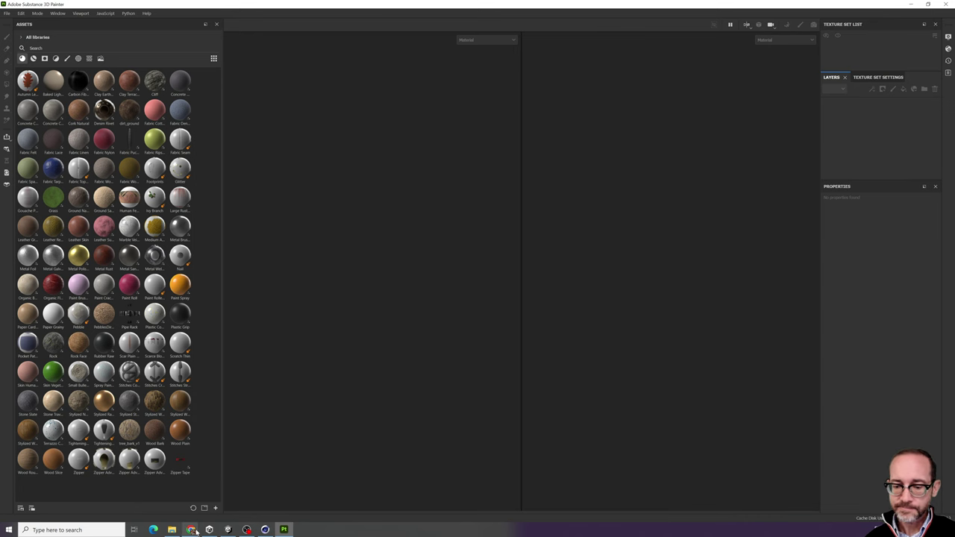
- Switch to Unity and mark the near corner of the baked platform with freehand strokes and arrows
mouse_move(191, 530)
left_click(190, 498)
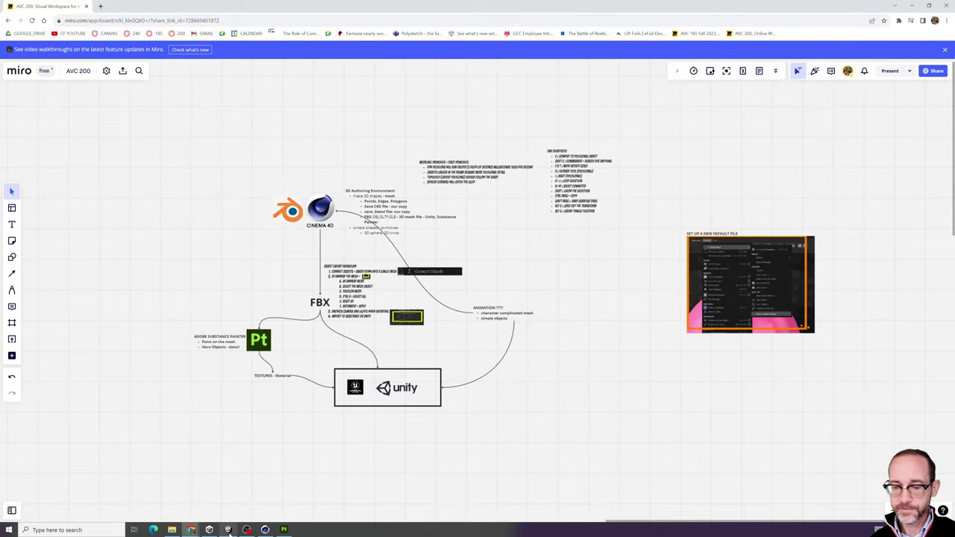
left_click(228, 530)
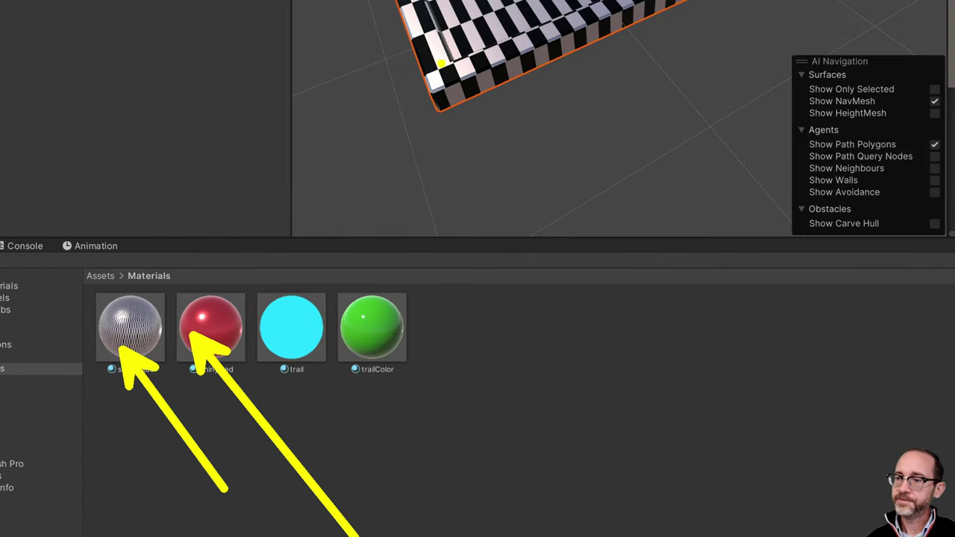
left_click_drag(448, 77, 494, 72)
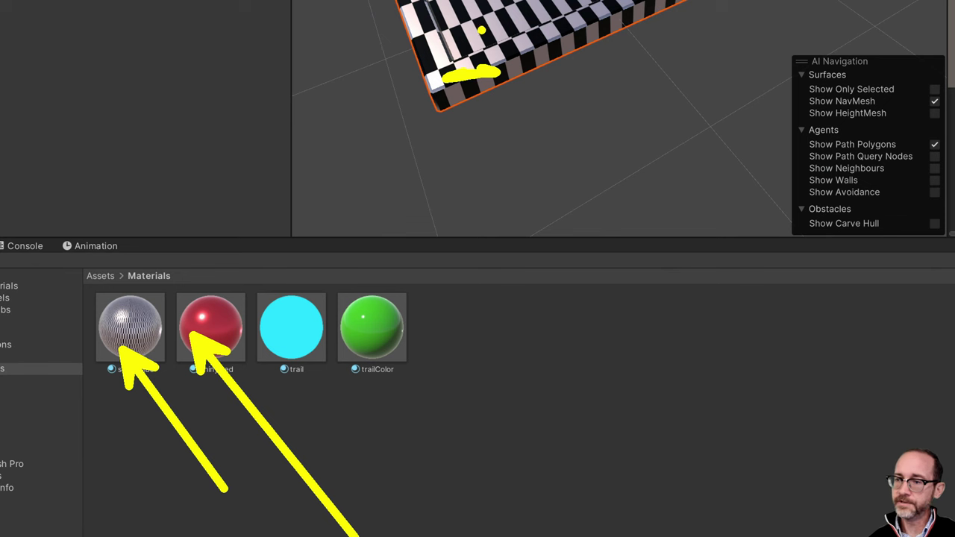
left_click_drag(473, 23, 401, 22, "ctrl+shift")
mouse_move(531, 45)
left_mouse_down()
mouse_move(489, 82)
mouse_move(448, 57)
left_mouse_up()
left_click_drag(522, 8, 382, 21)
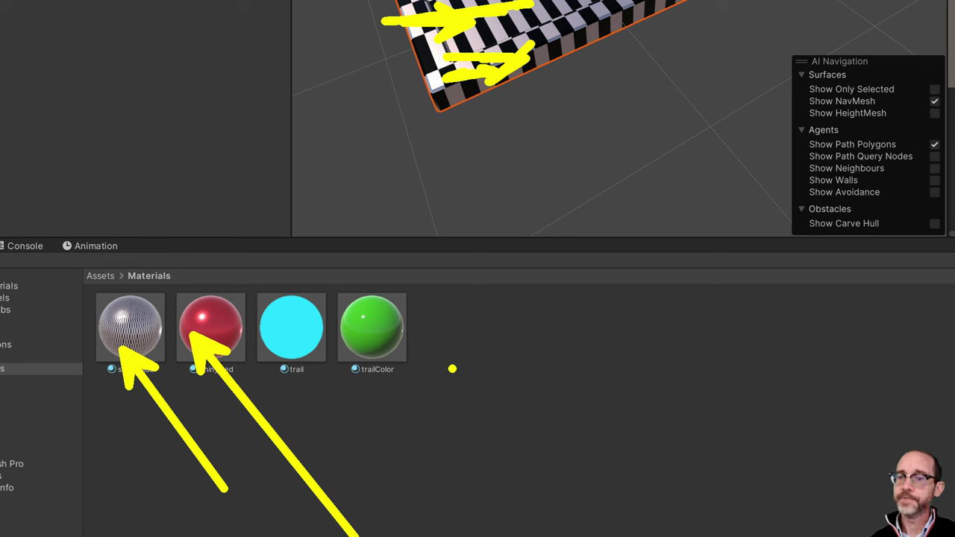
- Add the on-screen text annotation "paint materials onto surface" over the scene, and dismiss the annotations
left_click_drag(341, 292, 340, 230)
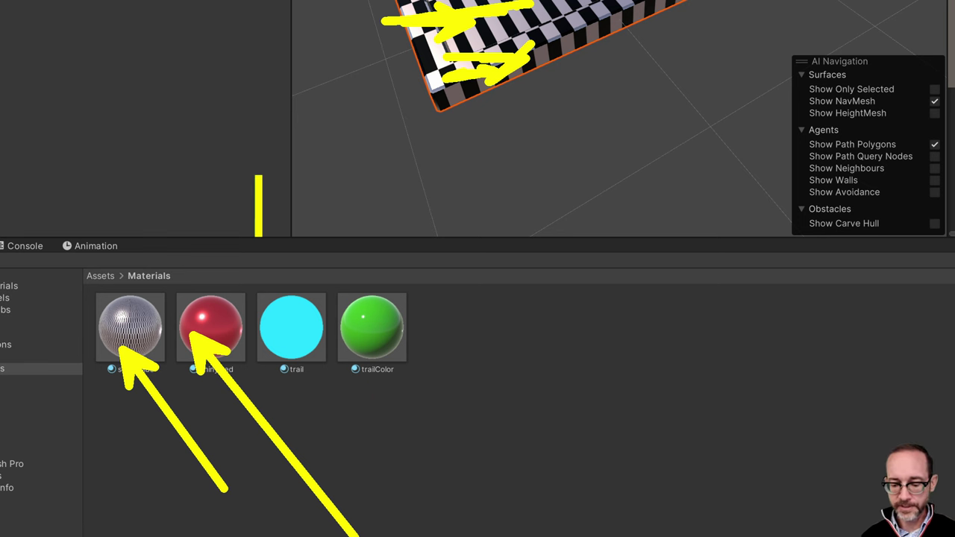
type("paint mat")
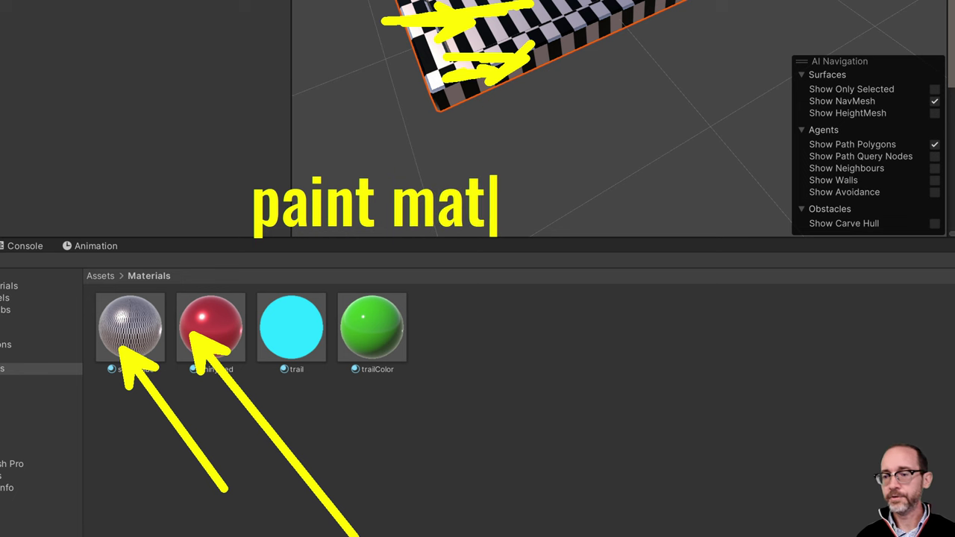
type("erials ont")
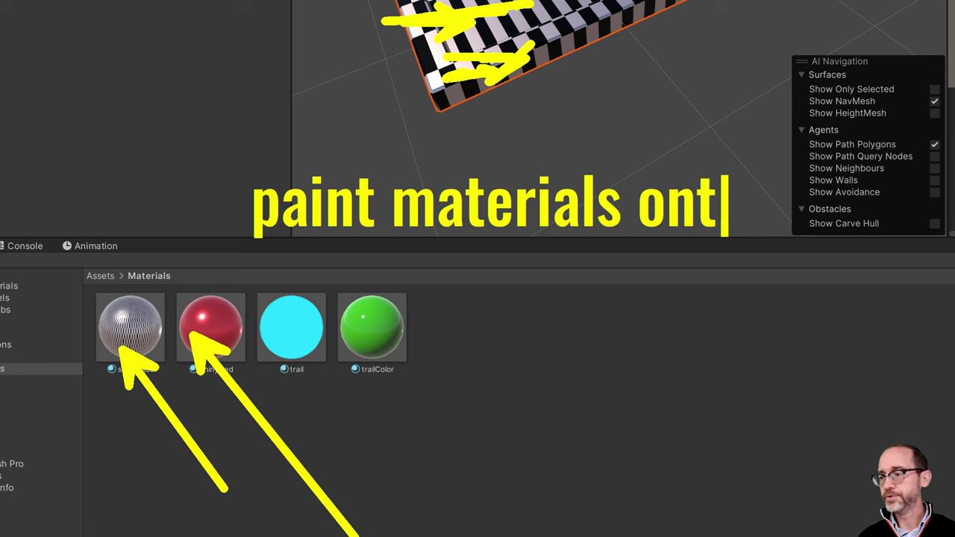
type("o surface")
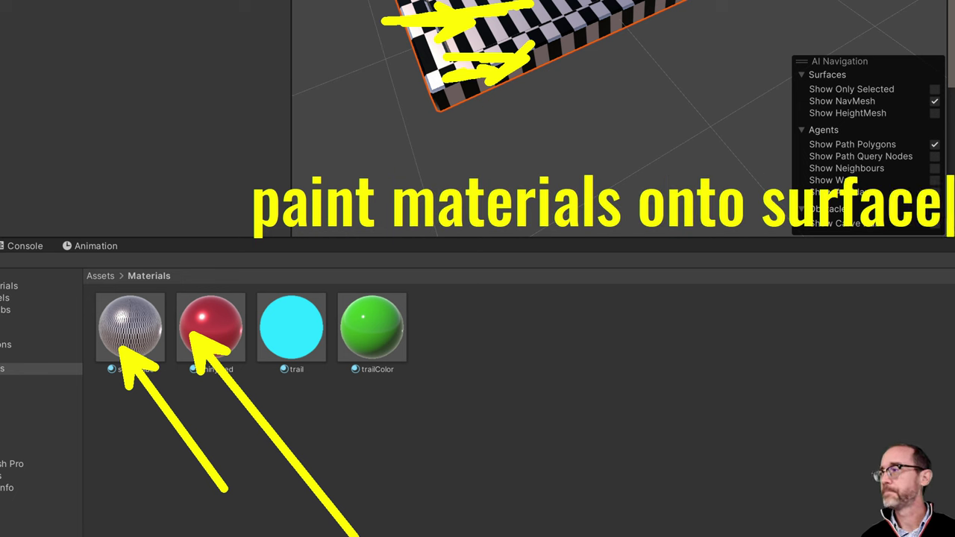
key("Escape")
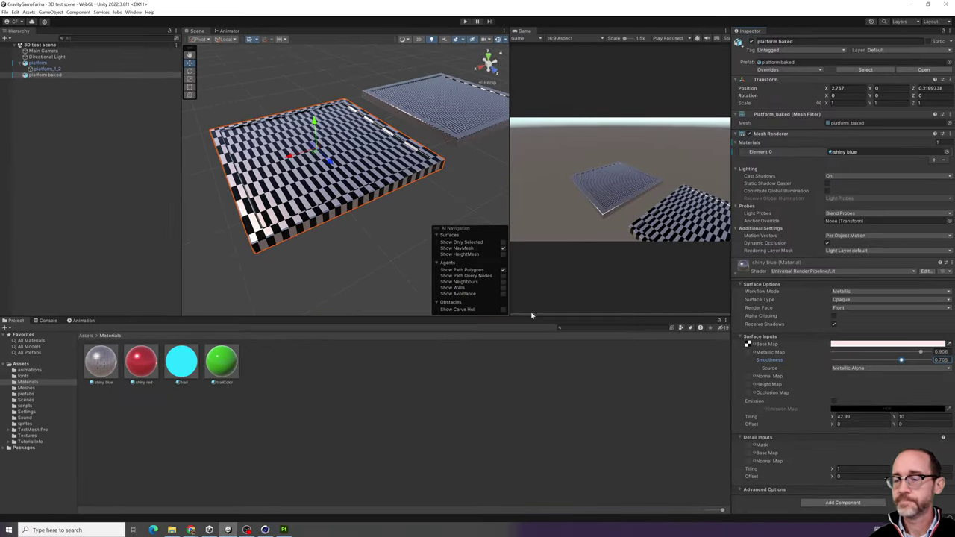
- Minimize Unity, switch back to Substance 3D Painter, and start a new project
left_click(911, 4)
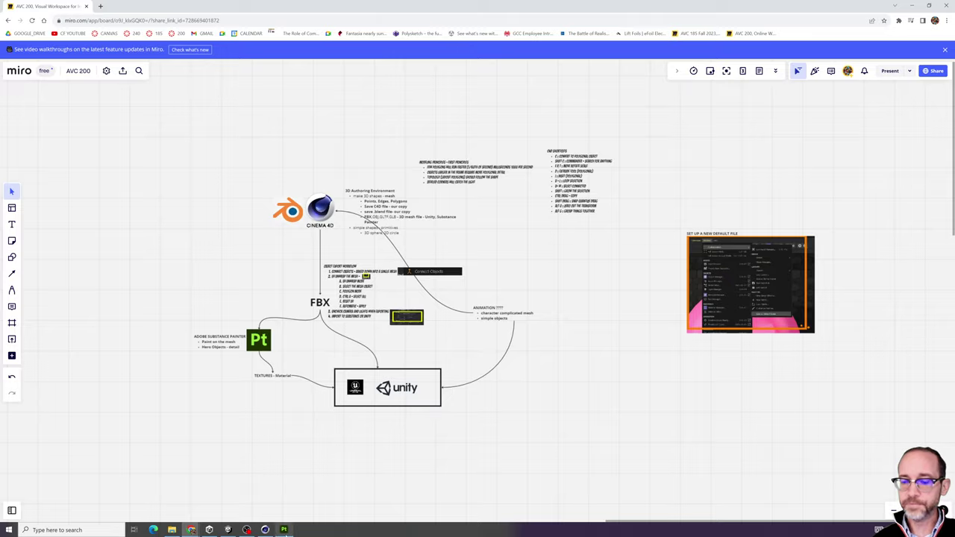
left_click(283, 529)
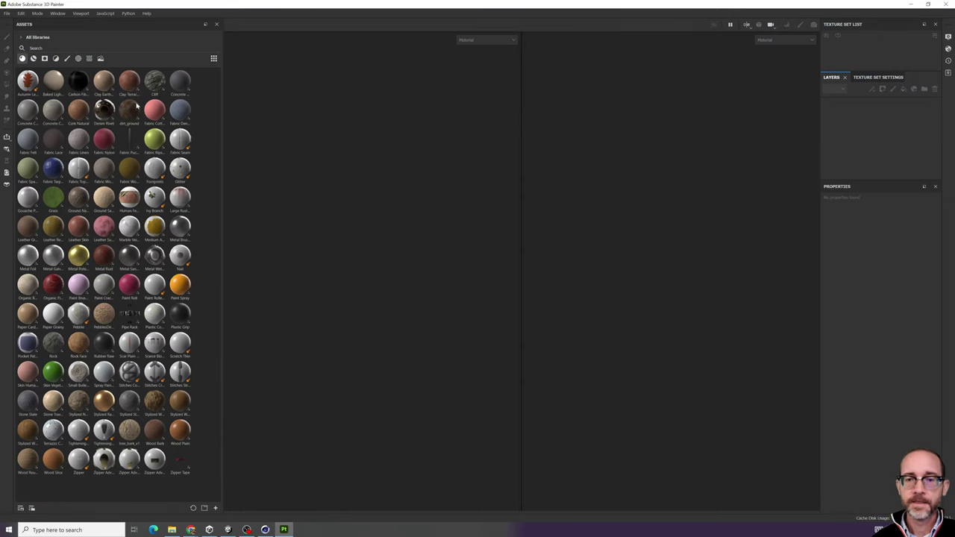
left_click(7, 14)
key("Escape")
key("ctrl+n")
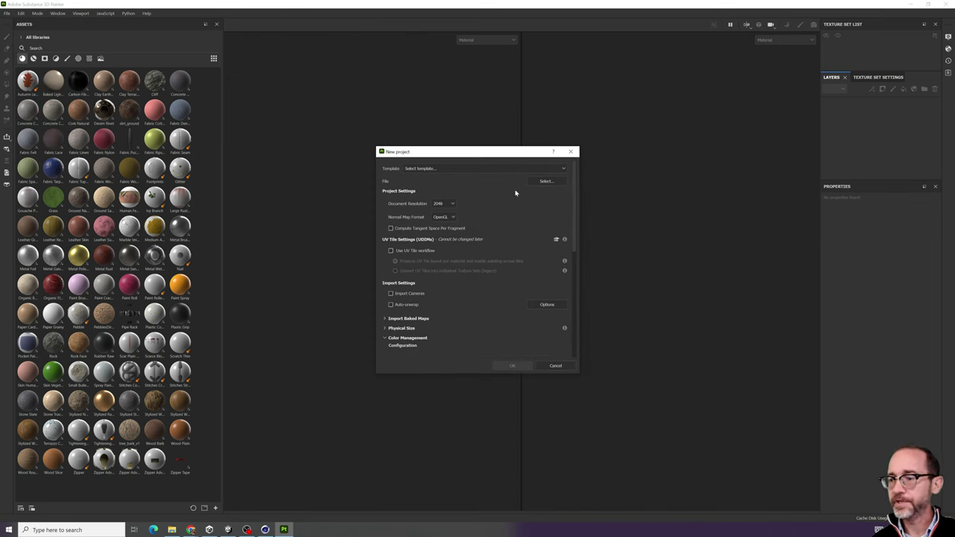
- Choose the "platform baked" mesh file from the AVC200 folder for the new project
left_click(546, 180)
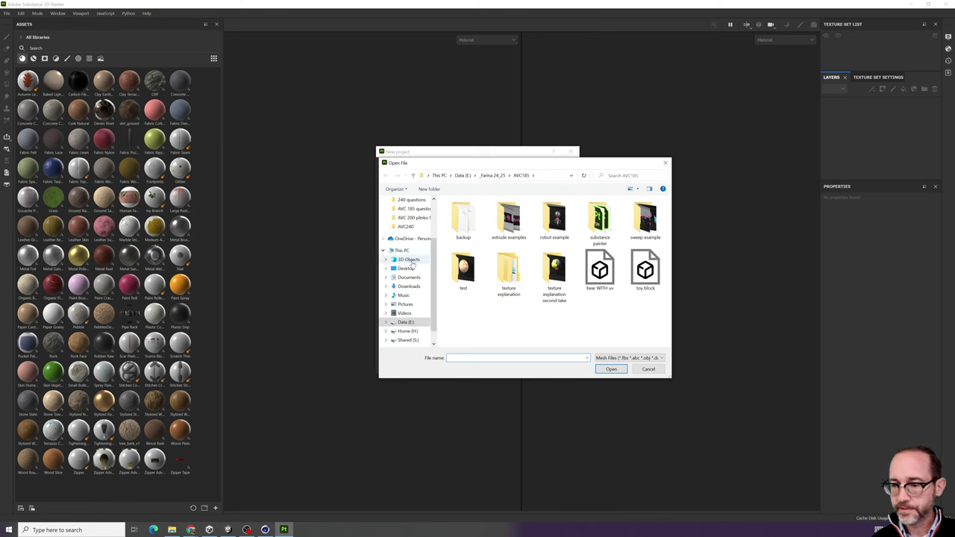
scroll(411, 265, "up", 2)
left_click(410, 236)
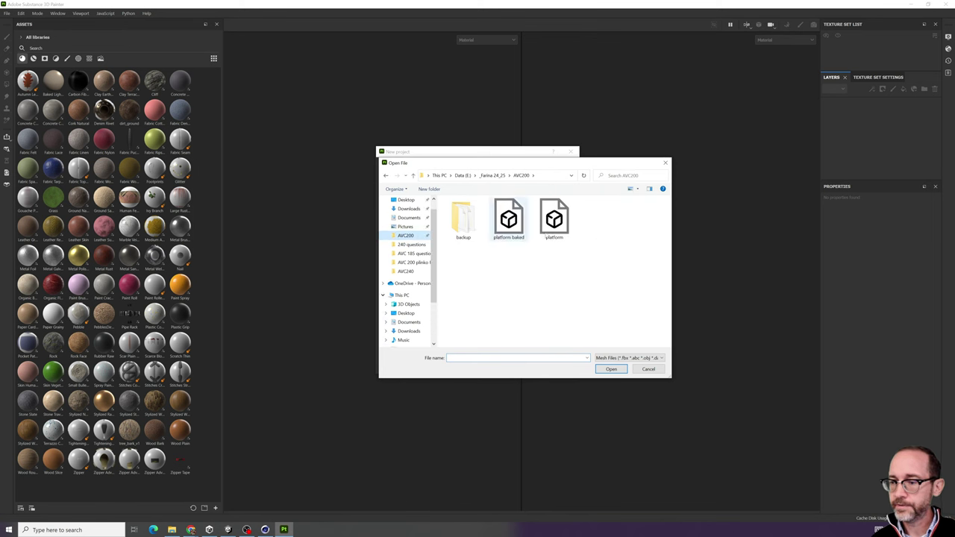
left_click(508, 219)
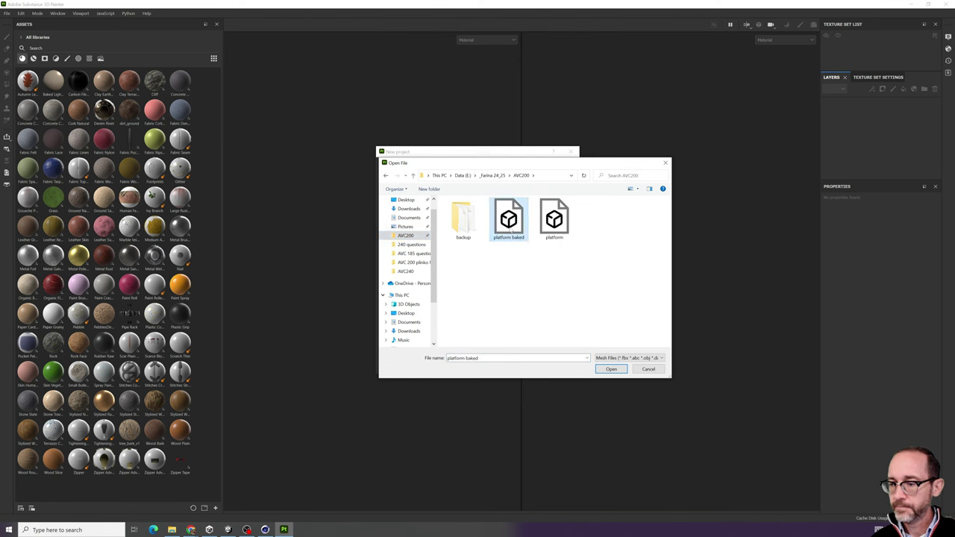
left_click(611, 369)
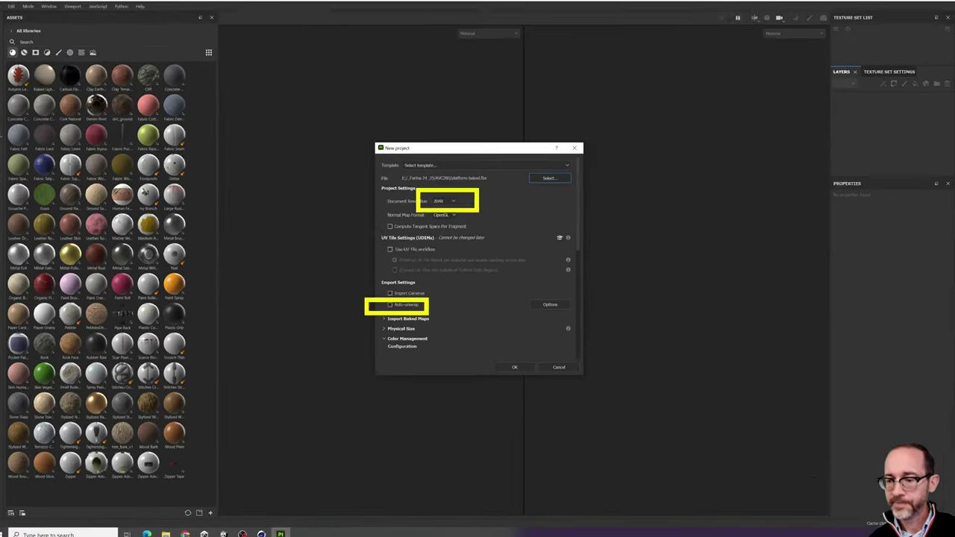
- Review the remaining project settings and create the project with 2048 document resolution and auto-unwrap off
scroll(406, 339, "down", 2)
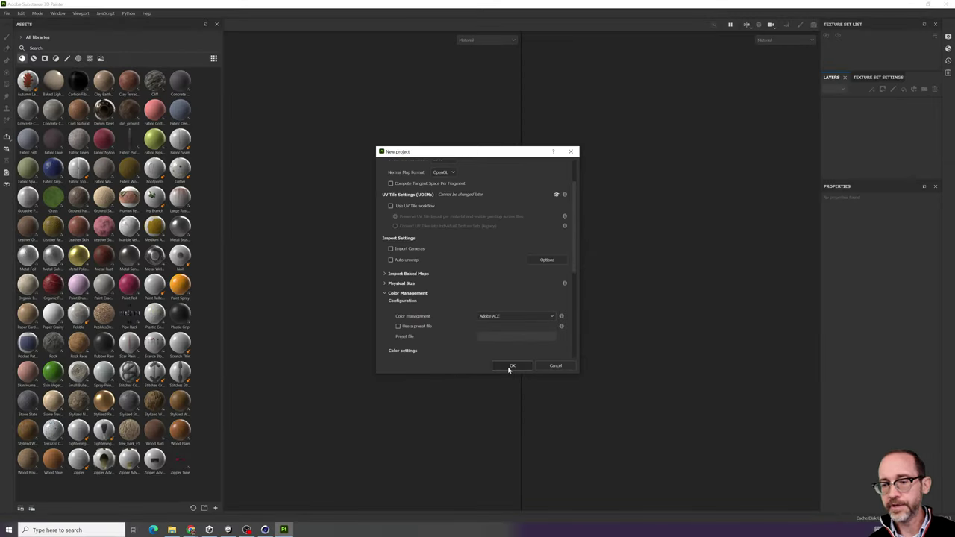
scroll(496, 293, "up", 1)
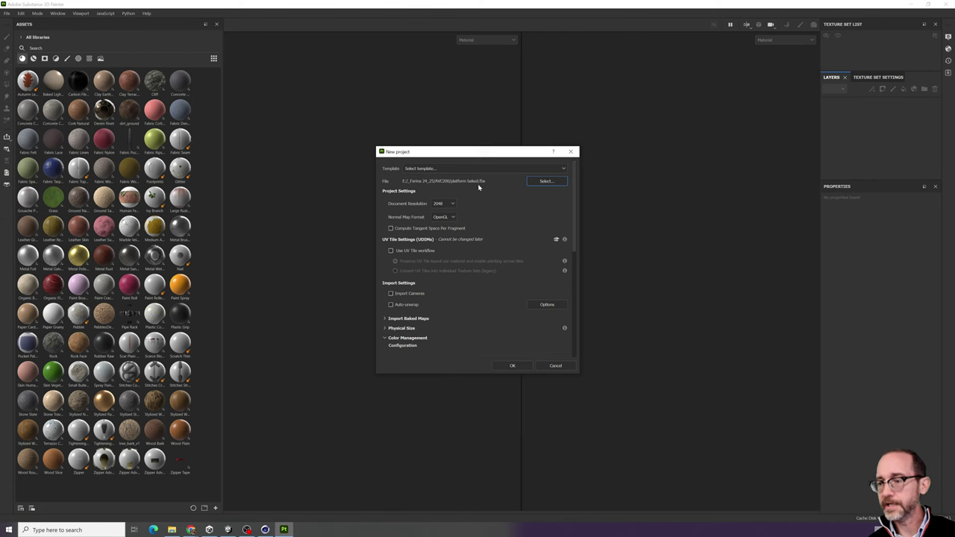
scroll(459, 293, "down", 2)
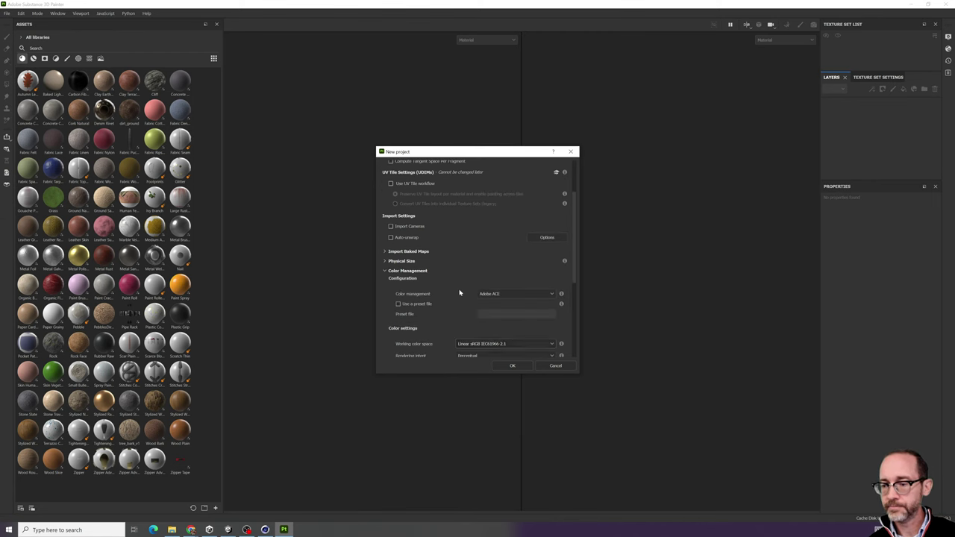
left_click(511, 366)
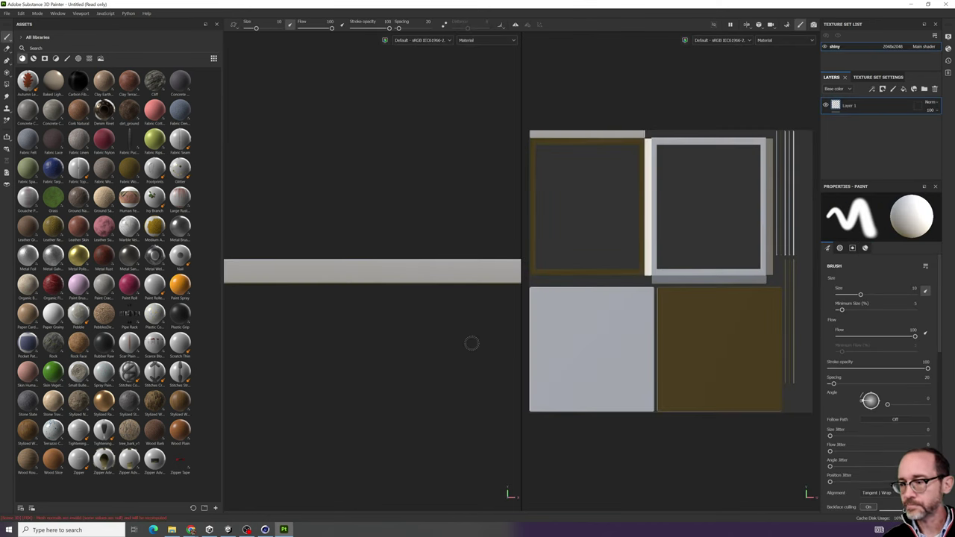
- Circle the platform's top surface in the 3D view with a freehand annotation, and dismiss it
left_click_drag(478, 255, 385, 216, "alt")
middle_click_drag(384, 217, 377, 222, "alt")
right_click_drag(332, 236, 354, 258, "alt")
middle_click_drag(355, 257, 370, 273, "alt")
left_click_drag(370, 273, 373, 296, "alt")
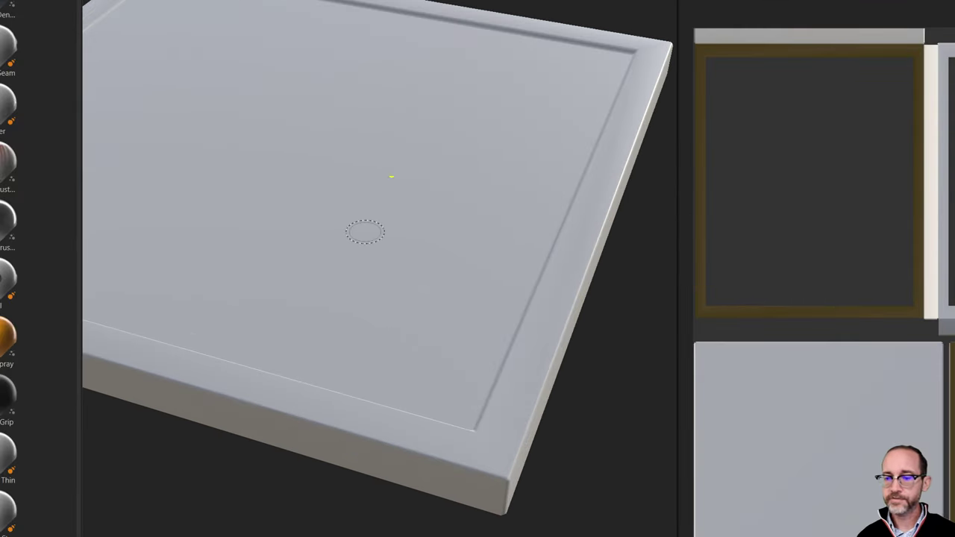
mouse_move(321, 148)
left_mouse_down()
mouse_move(286, 251)
mouse_move(314, 285)
left_mouse_up()
key("Escape")
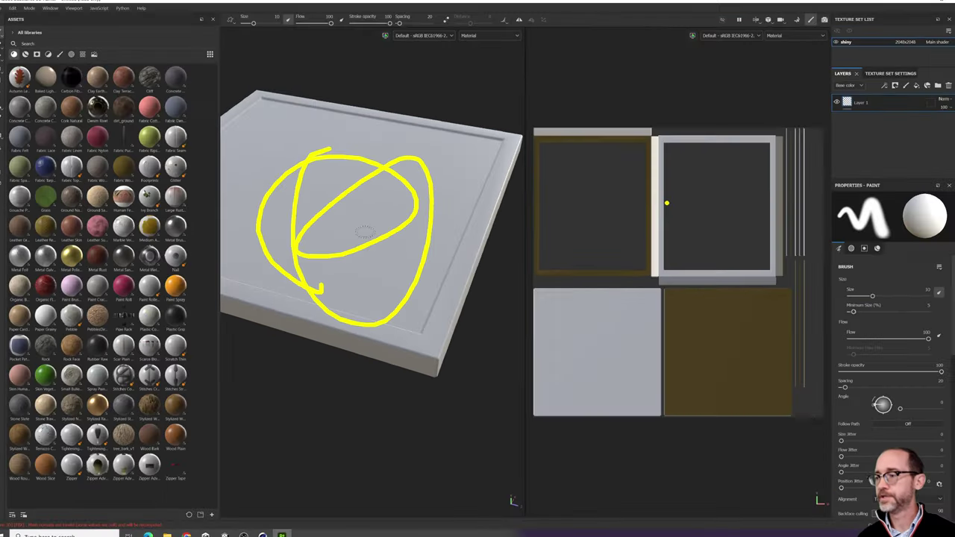
- Label the 2D view with the annotation "UV map", loop around its islands freehand, and dismiss the annotations
key("ctrl+1")
key("t")
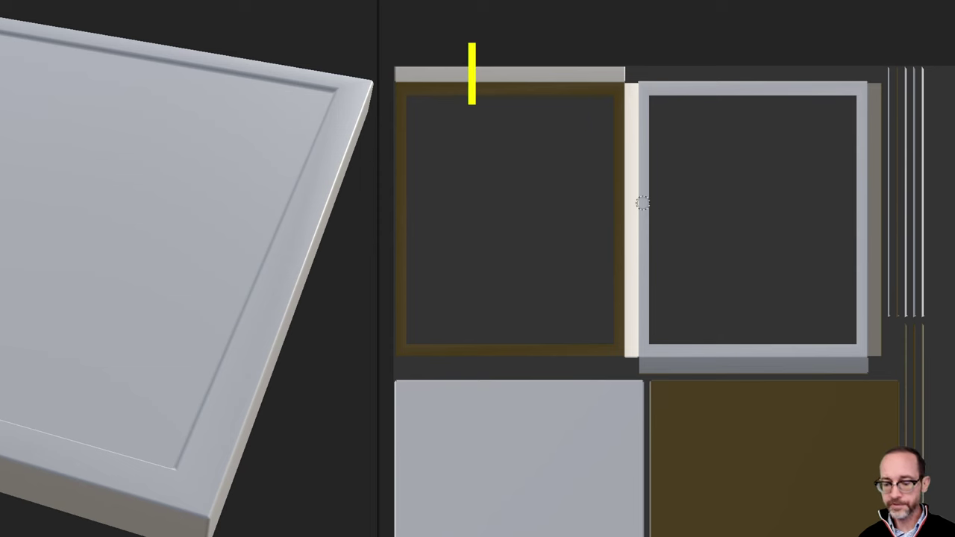
type("UV map")
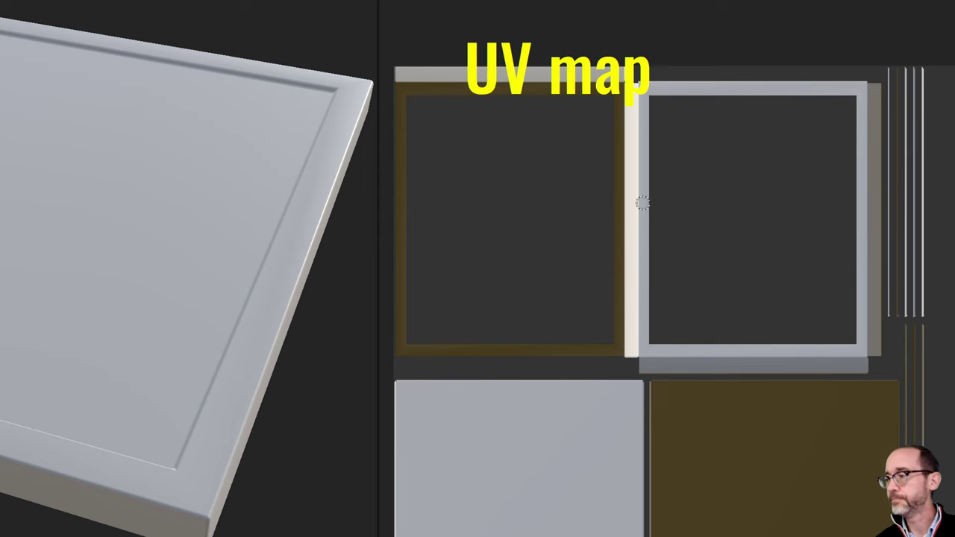
left_click_drag(810, 132, 639, 371)
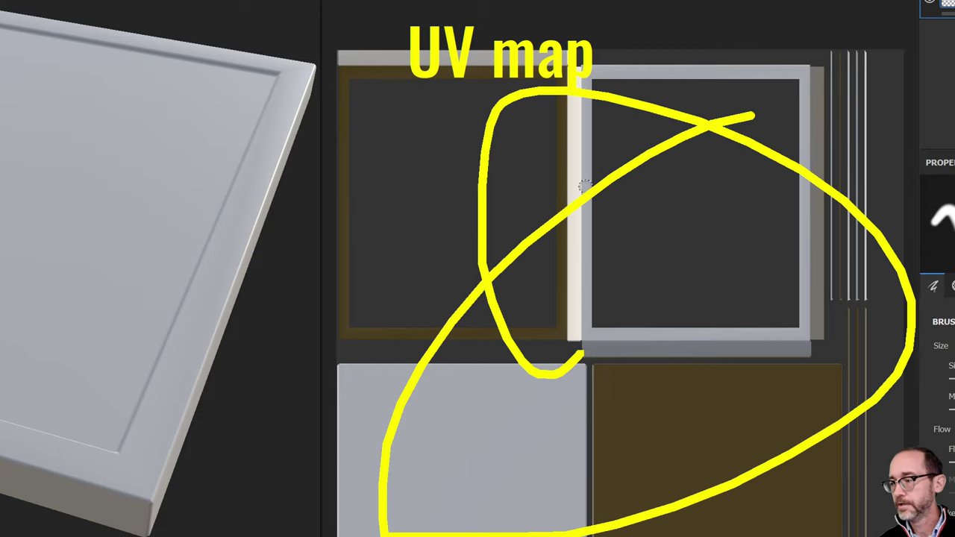
key("Escape")
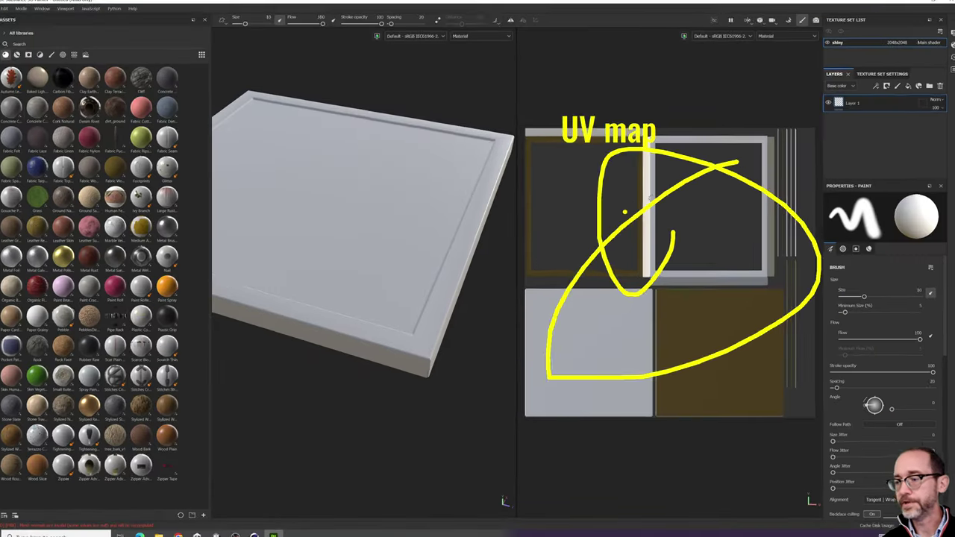
- Annotate the 2D view with "substance painter" and "PHOTOSHOP FOR MESHES" on two lines, and dismiss the text
scroll(14, 343, "down", 3)
left_click_drag(368, 278, 377, 282, "alt")
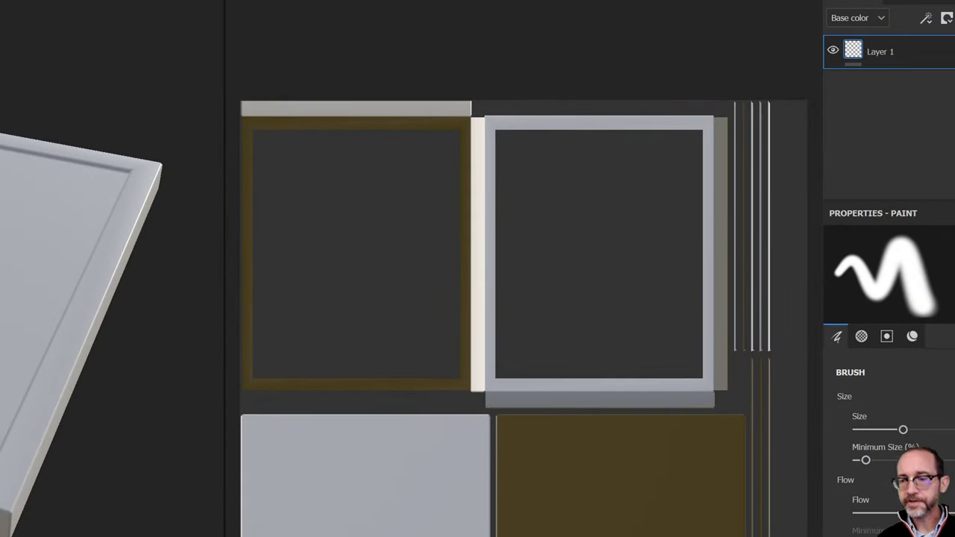
left_click_drag(542, 104, 541, 136)
type("subst")
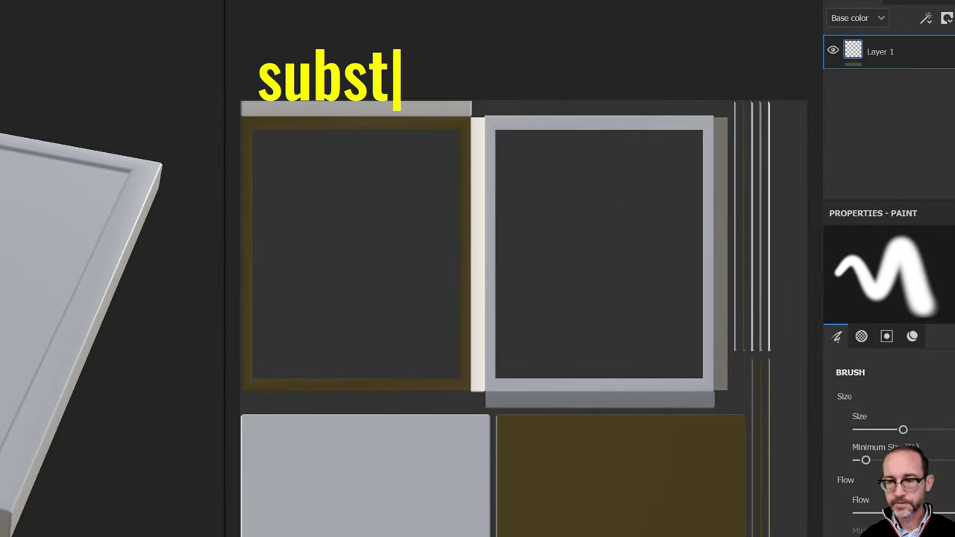
type("ance painter")
key("Return")
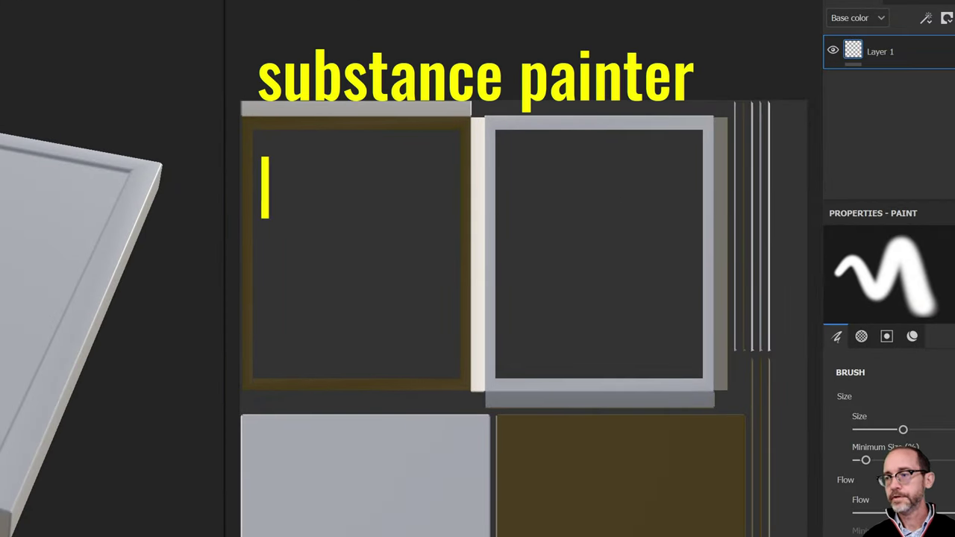
type("PHOTOSHO")
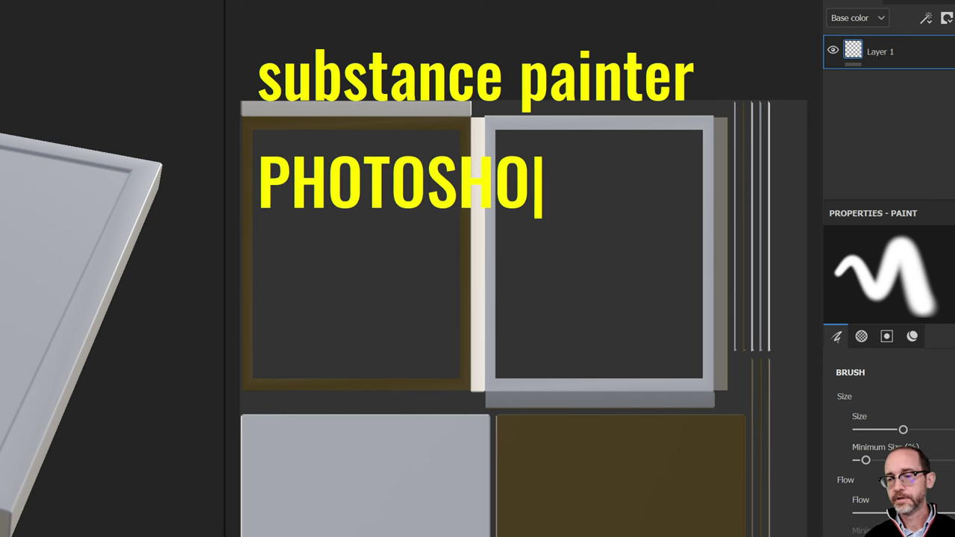
type("P FOR ME")
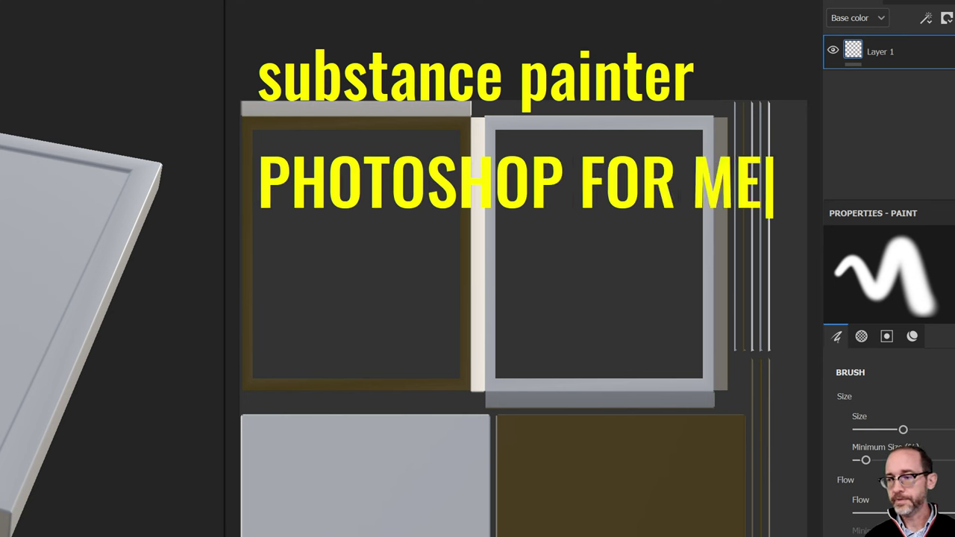
type("SHES")
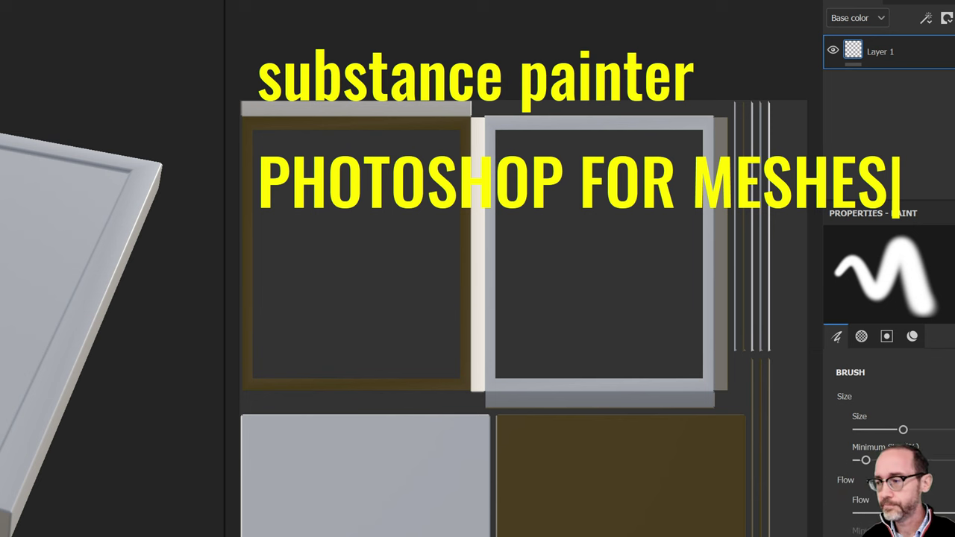
key("Escape")
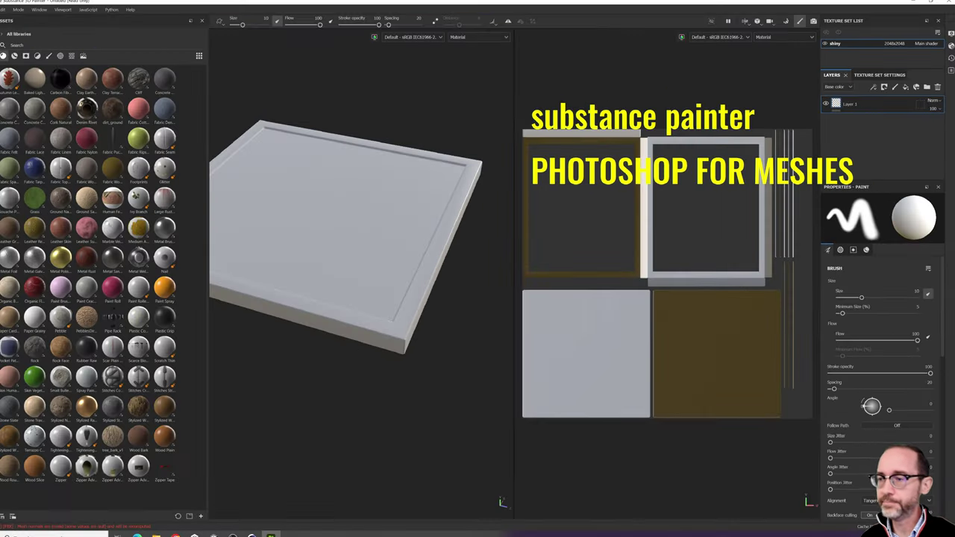
- Magnify the layer stack containing Layer 1 and circle it with a freehand annotation
key("ctrl+1")
scroll(954, 116, "up", 3)
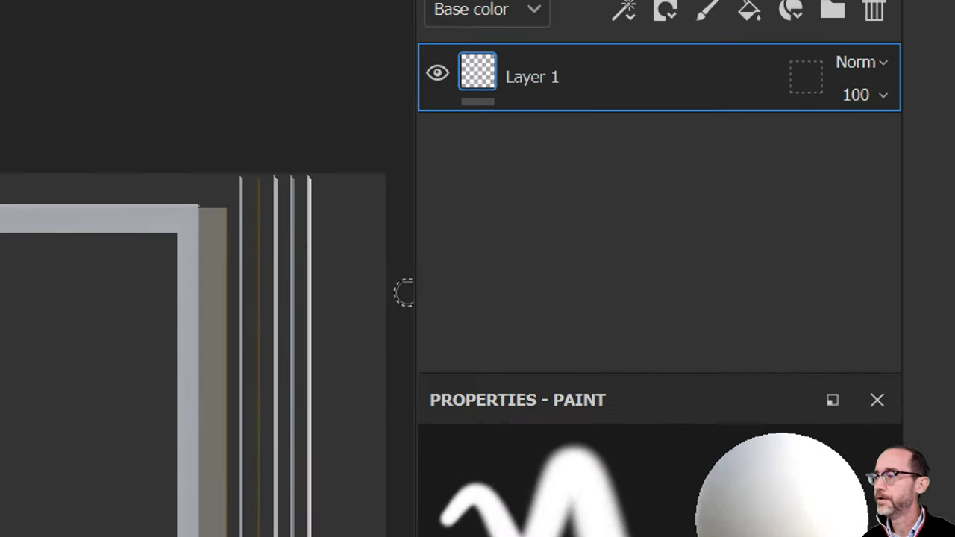
left_click(954, 89)
mouse_move(951, 21)
left_mouse_down()
mouse_move(235, 226)
mouse_move(321, 45)
mouse_move(943, 45)
left_mouse_up()
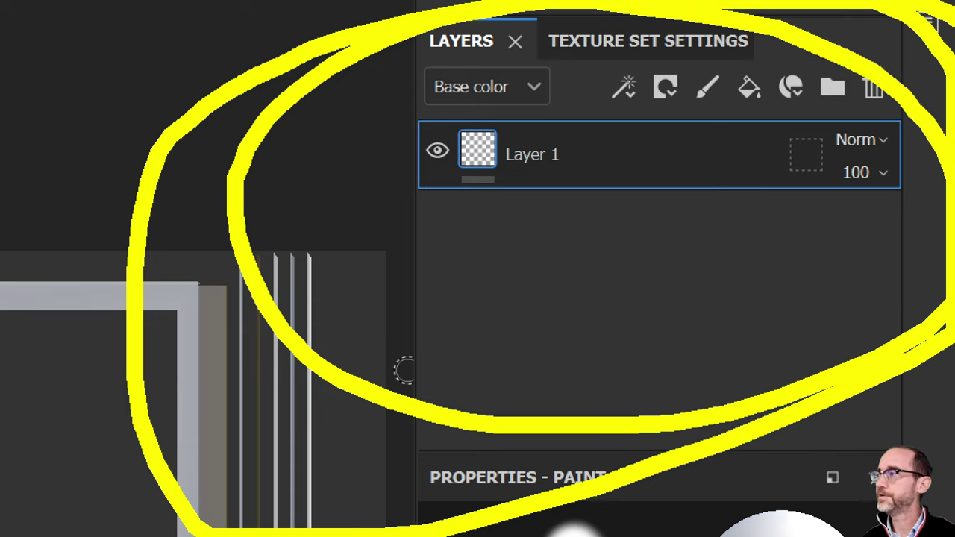
- Dismiss the layer stack annotation, magnify the material library and loop around its thumbnails freehand twice, dismissing the annotations
key("Escape")
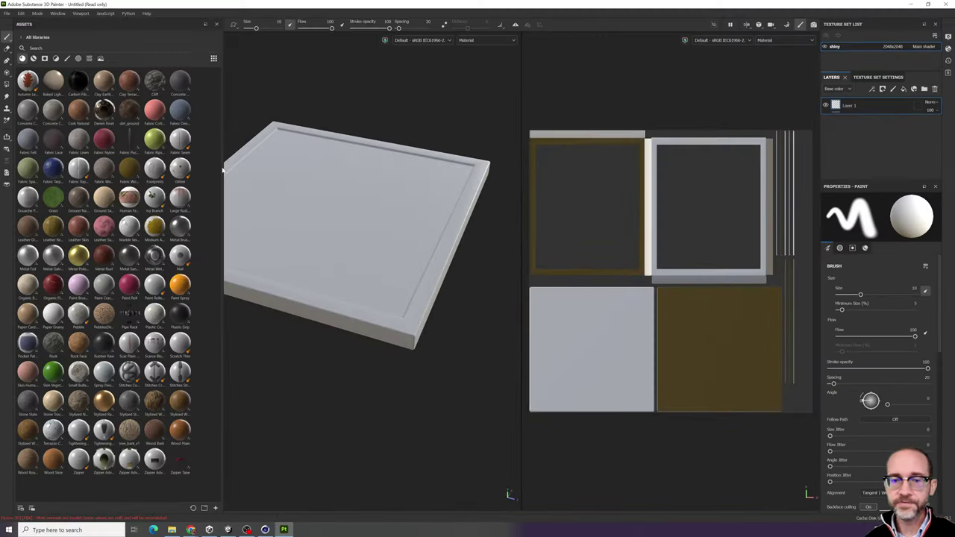
key("ctrl+1")
mouse_move(369, 74)
left_mouse_down()
mouse_move(358, 388)
mouse_move(337, 179)
left_mouse_up()
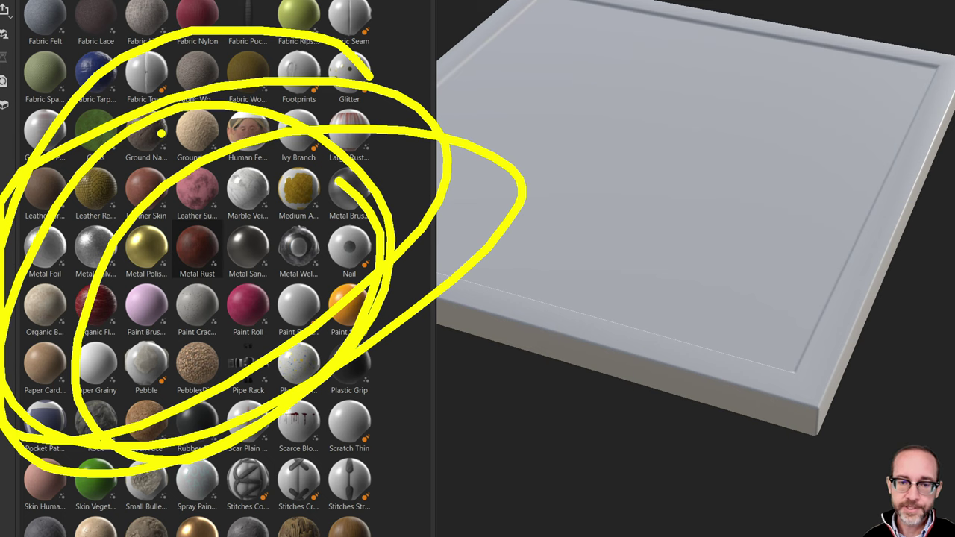
key("Escape")
key("ctrl+1")
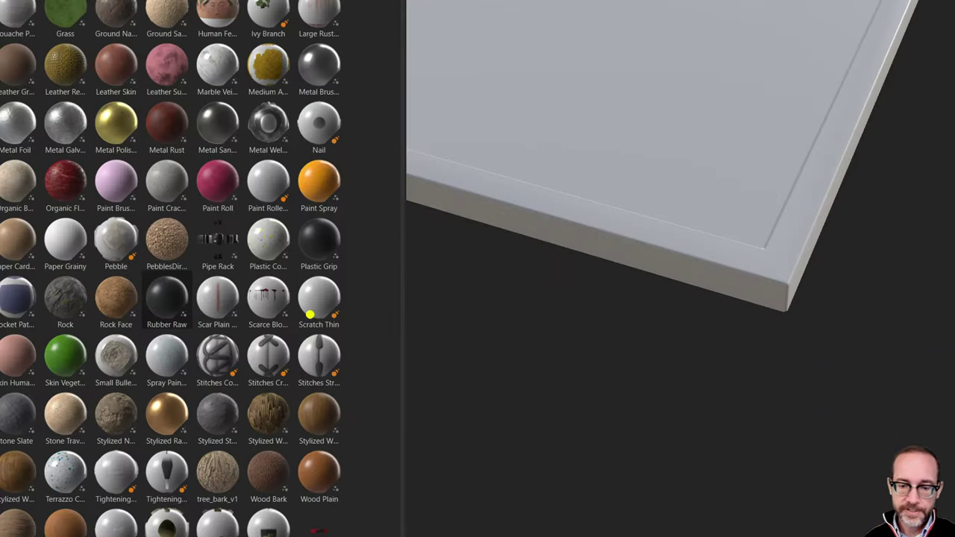
mouse_move(358, 224)
left_mouse_down()
mouse_move(142, 526)
mouse_move(477, 351)
mouse_move(176, 328)
left_mouse_up()
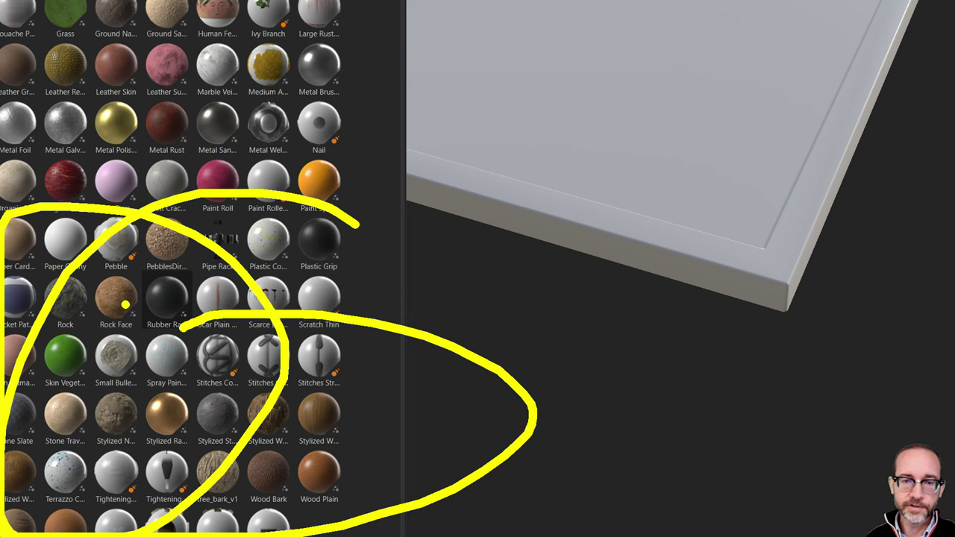
key("Escape")
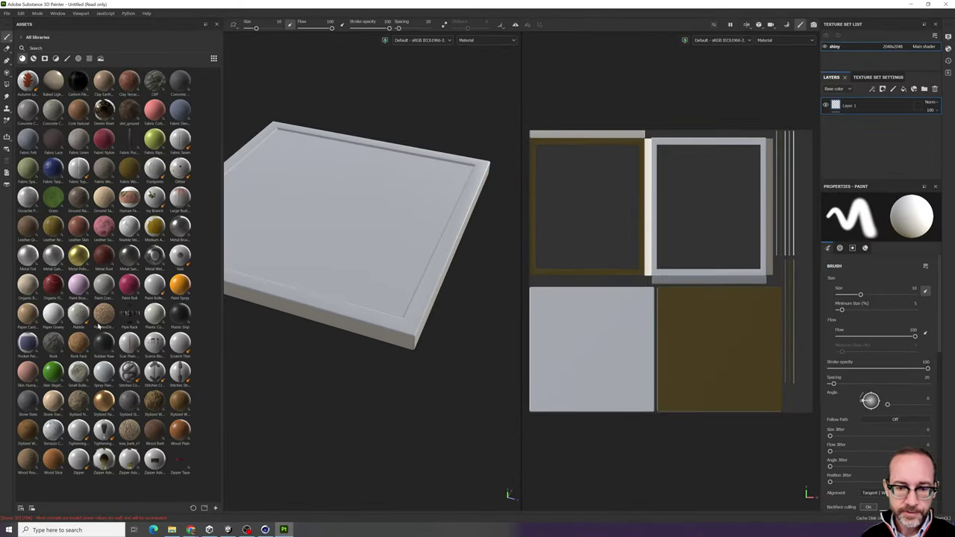
- Apply the PebblesDirtGround material to the platform as a fill layer below Layer 1 and examine the platform up close
left_click_drag(107, 317, 851, 138)
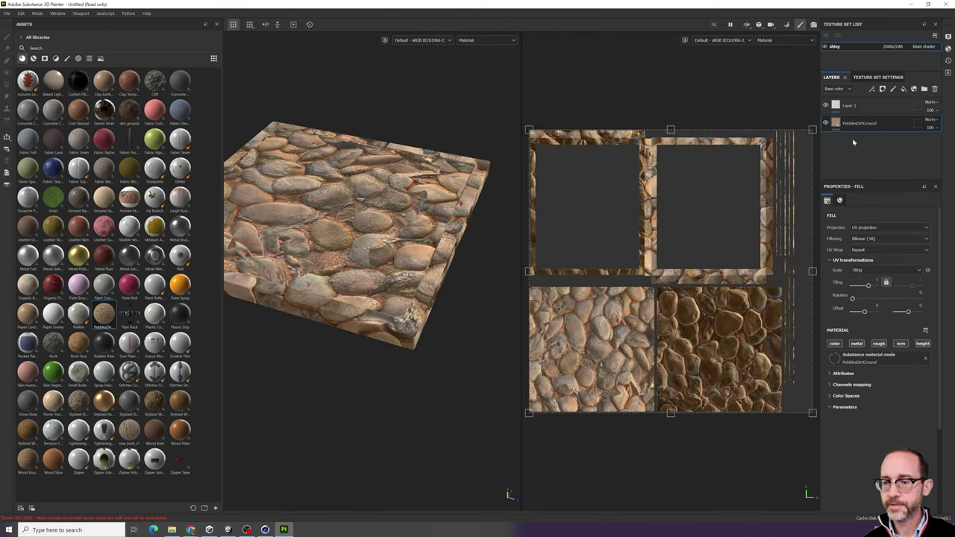
left_click_drag(437, 301, 398, 267, "alt")
scroll(403, 269, "up", 4)
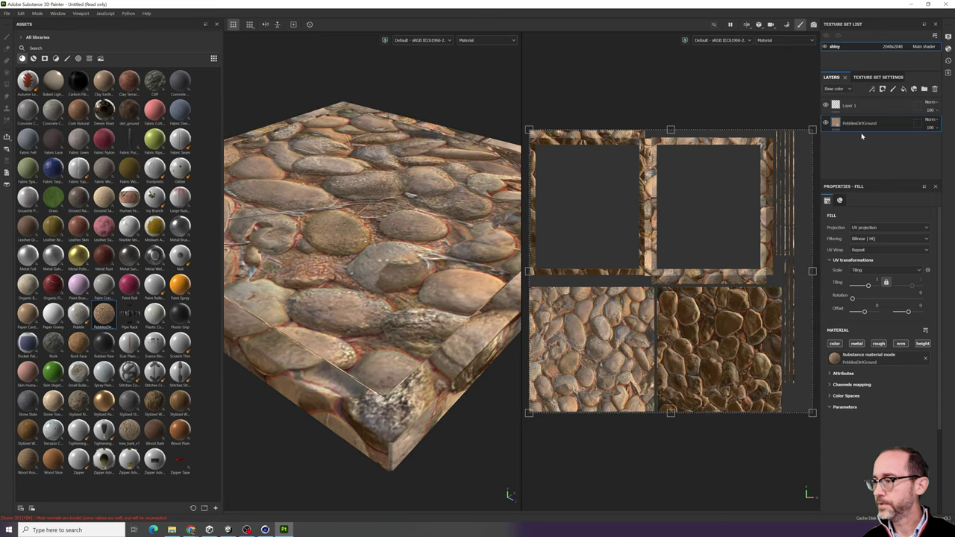
- Set the PebblesDirtGround layer's tiling to 5 and inspect the platform from several angles
left_click_drag(868, 286, 870, 287)
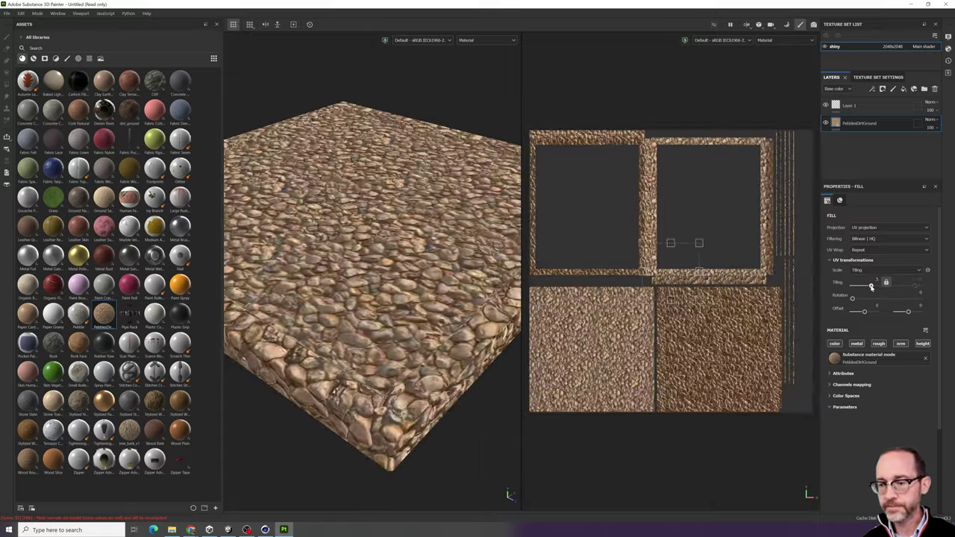
left_click_drag(457, 296, 418, 149, "alt")
scroll(388, 268, "down", 5)
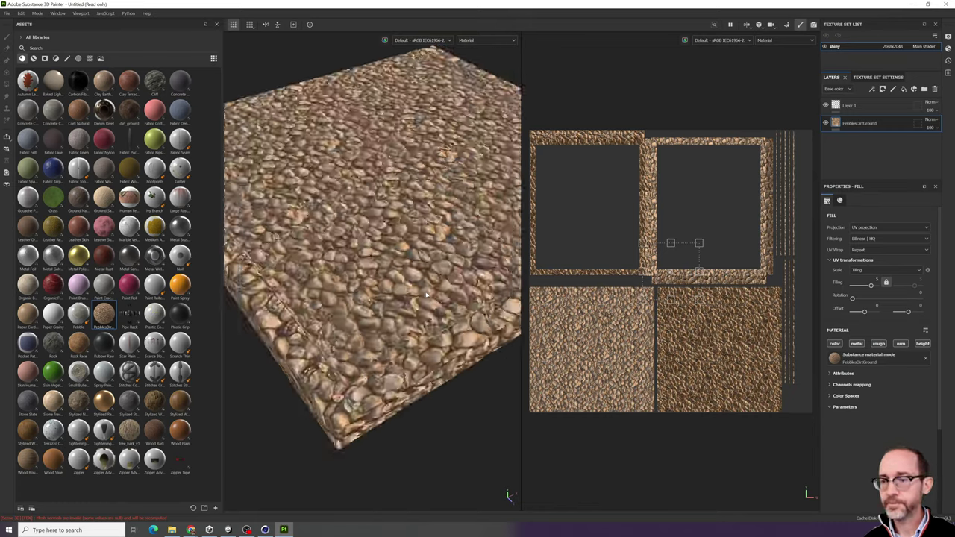
left_click_drag(384, 314, 396, 369, "alt")
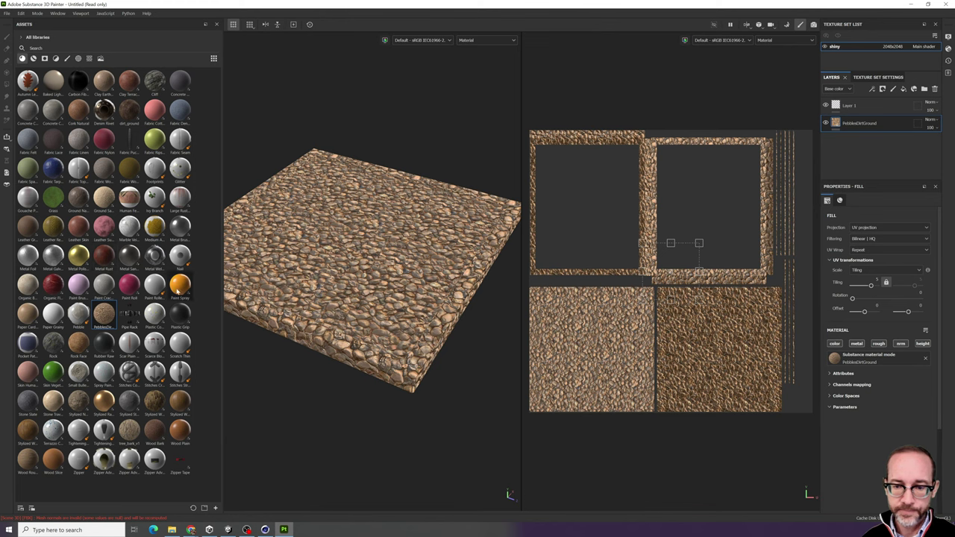
- Add the Paint Spray material as a fill layer above PebblesDirtGround and hide the PebblesDirtGround layer
mouse_move(179, 284)
left_mouse_down()
mouse_move(734, 201)
mouse_move(880, 140)
mouse_move(848, 124)
left_mouse_up()
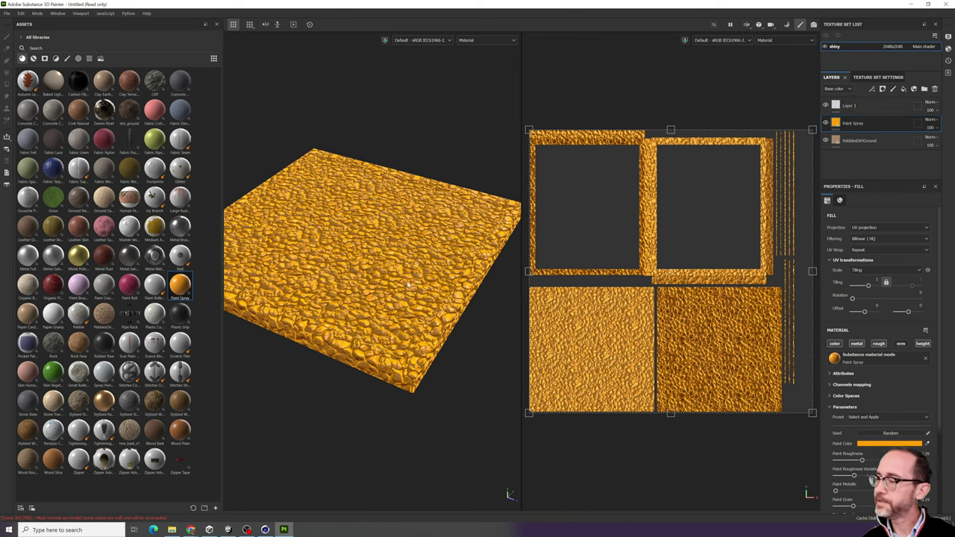
left_click_drag(401, 328, 373, 299, "alt")
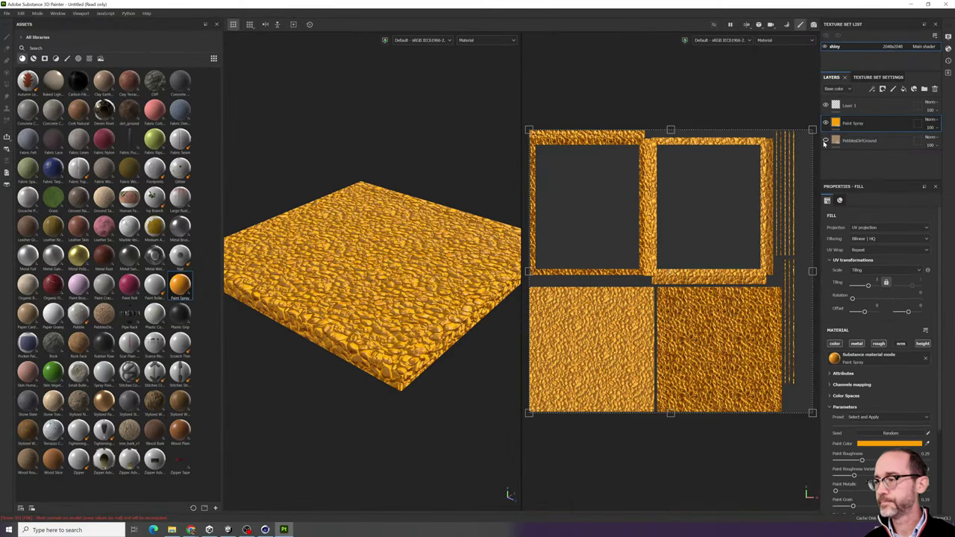
left_click(824, 141)
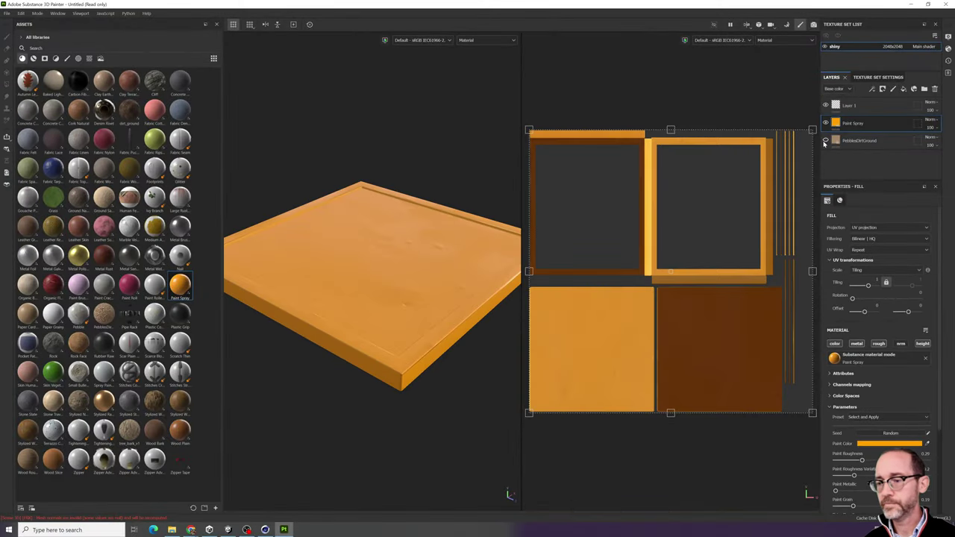
- Magnify the orange platform's top surface, mark its small dents with freehand annotations, and dismiss them
left_click_drag(350, 284, 388, 323, "alt")
scroll(372, 315, "up", 3)
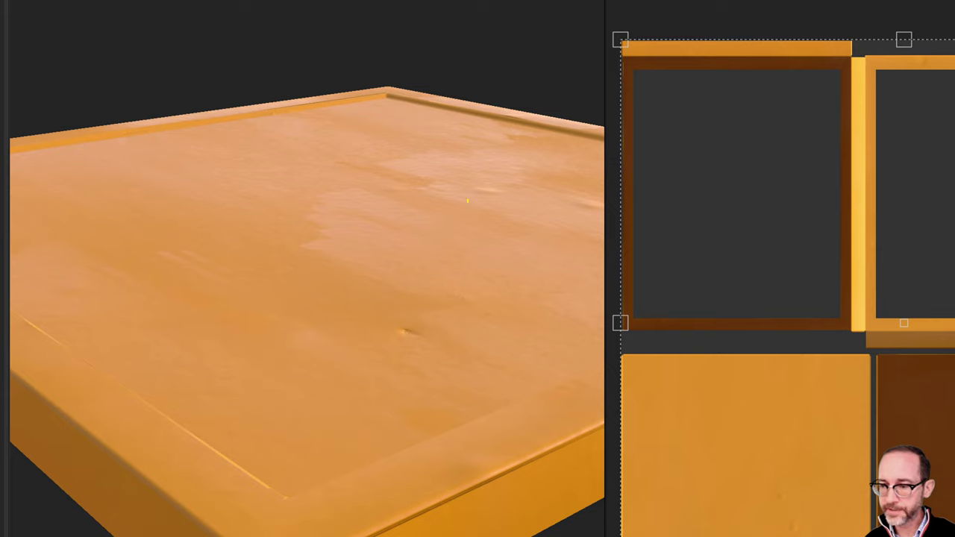
left_click_drag(466, 192, 451, 279)
left_click_drag(462, 337, 405, 334)
key("Escape")
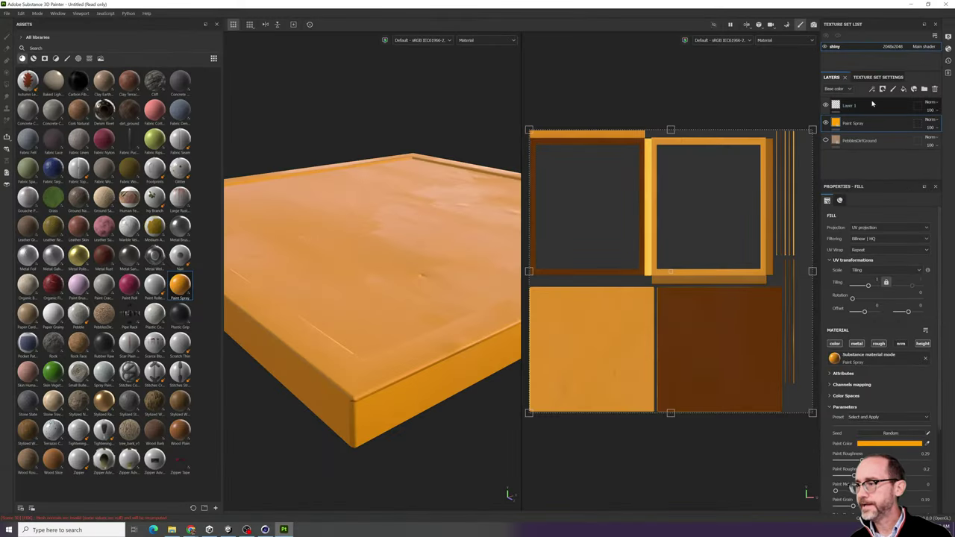
double_click(863, 124)
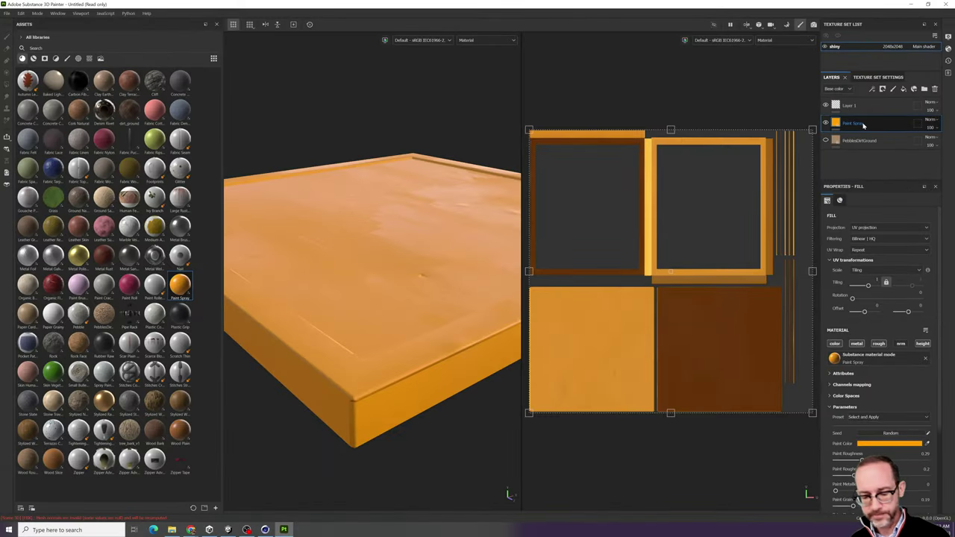
key("Return")
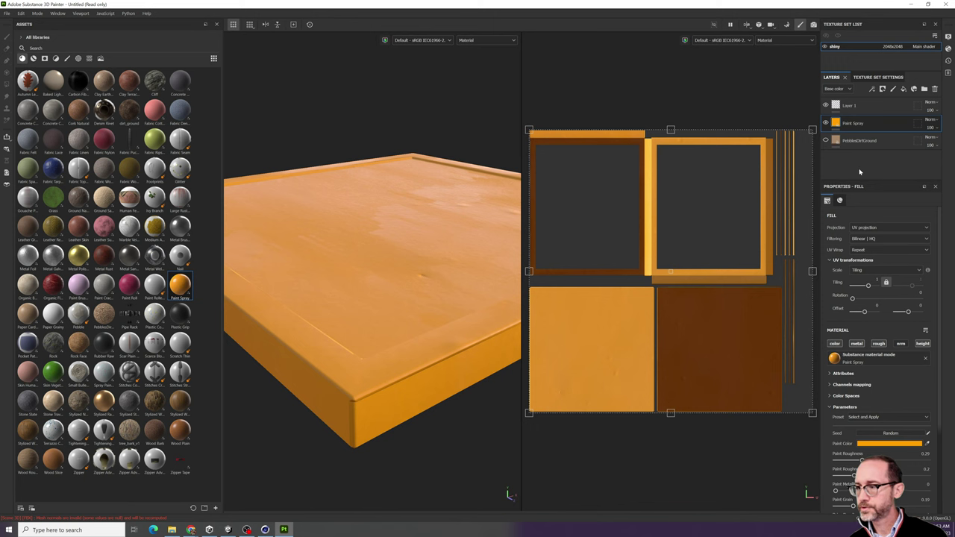
left_click(128, 13)
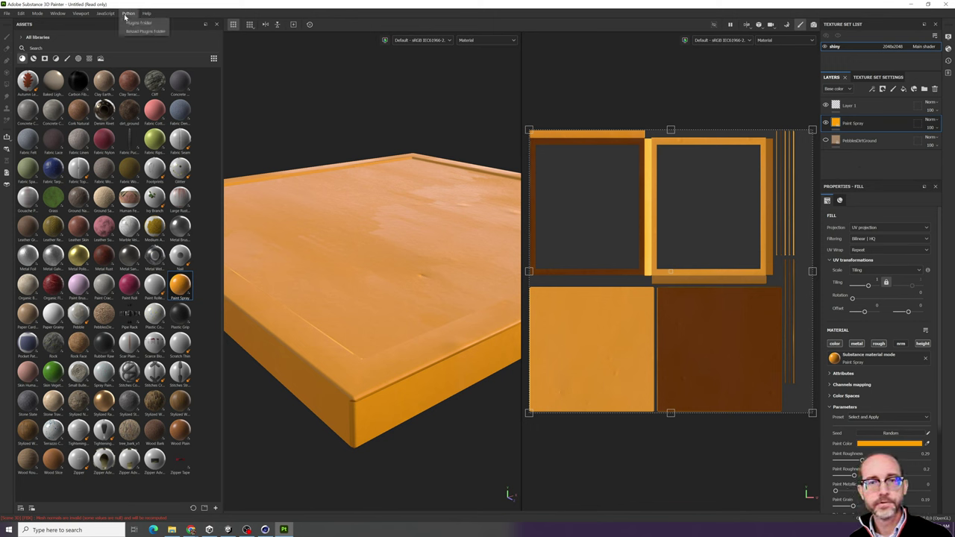
left_click(125, 17)
double_click(856, 124)
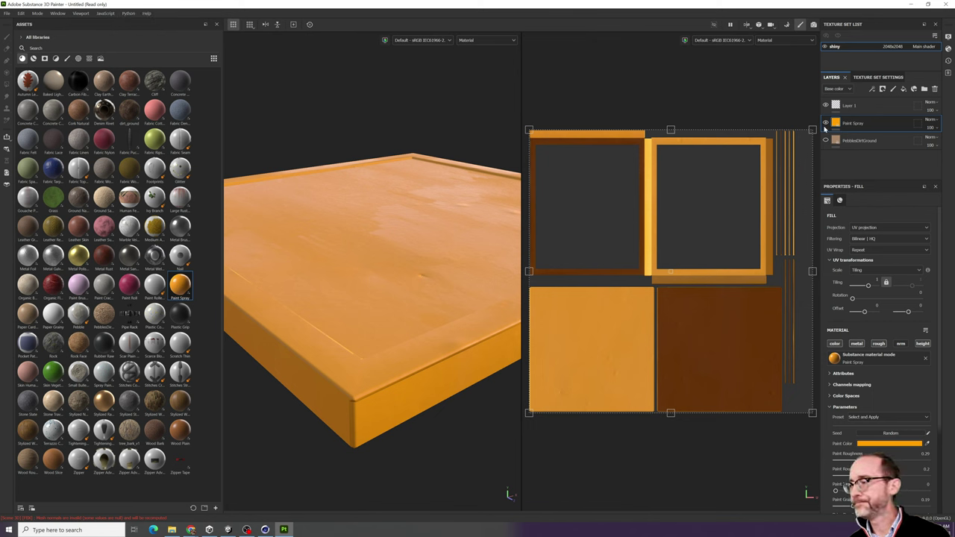
key("Return")
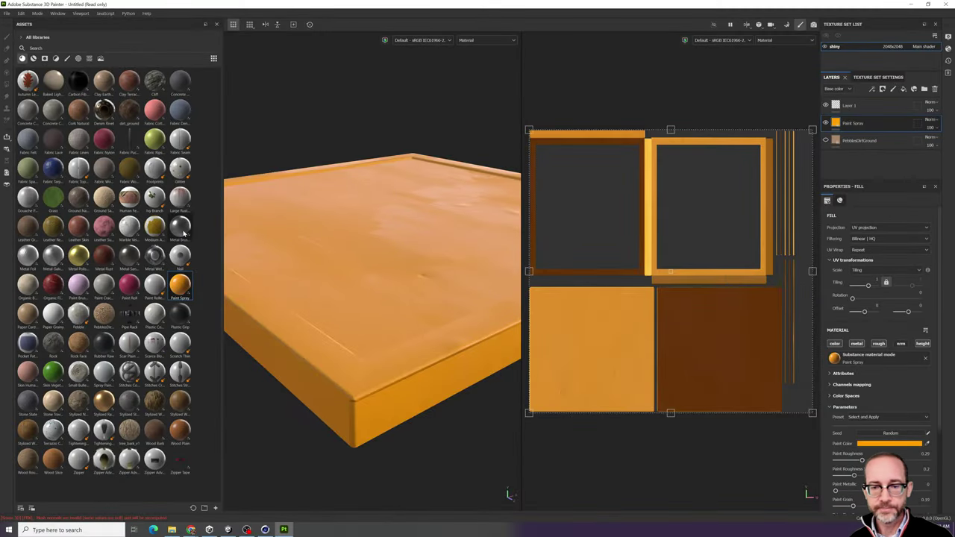
- Add the Metal Brushed material as a fill layer above Paint Spray and inspect the platform from another angle
mouse_move(183, 234)
mouse_move(184, 234)
left_mouse_down()
mouse_move(850, 141)
mouse_move(865, 132)
mouse_move(859, 115)
left_mouse_up()
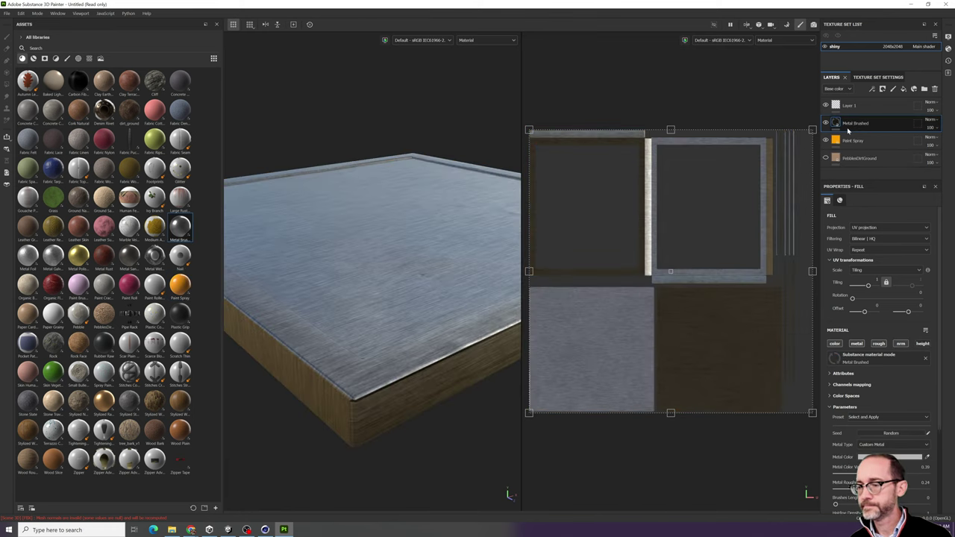
mouse_move(413, 255)
left_mouse_down("alt")
mouse_move(429, 295)
mouse_move(381, 238)
mouse_move(351, 271)
left_mouse_up("alt")
scroll(424, 297, "down", 3)
scroll(425, 297, "up", 1)
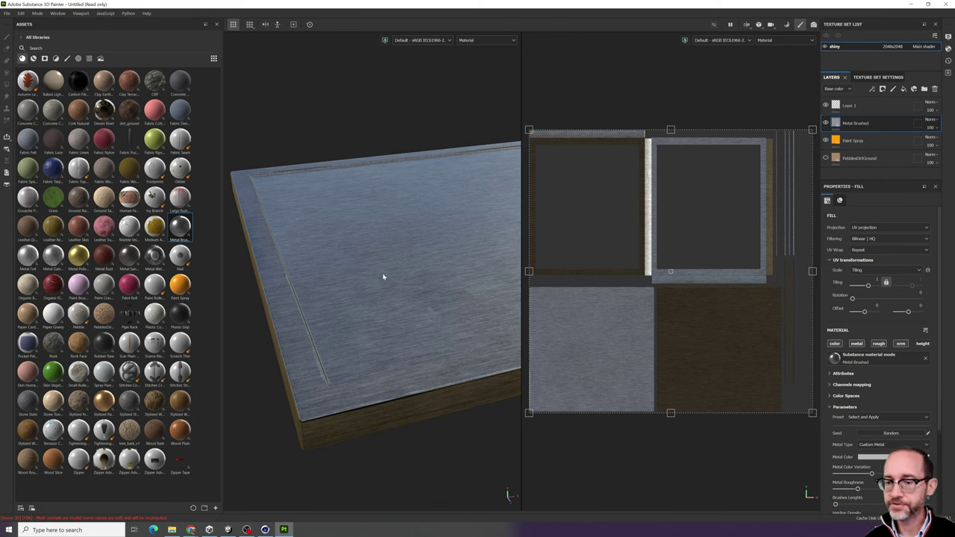
- Magnify the layer stack, circle the three material layers freehand, and label them with the annotation "FILL LAYER"
left_click_drag(382, 277, 366, 264, "alt")
scroll(398, 281, "up", 3)
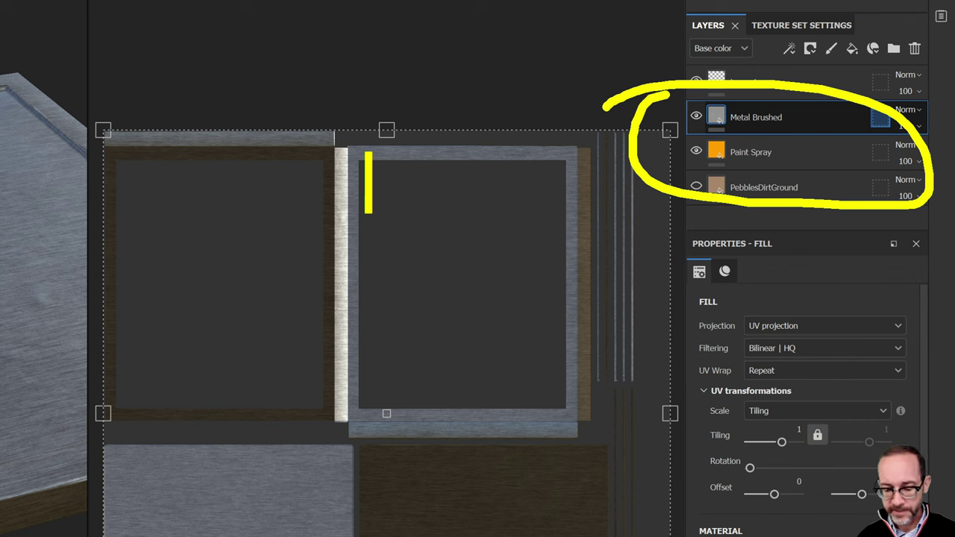
type("FILL :LAYER")
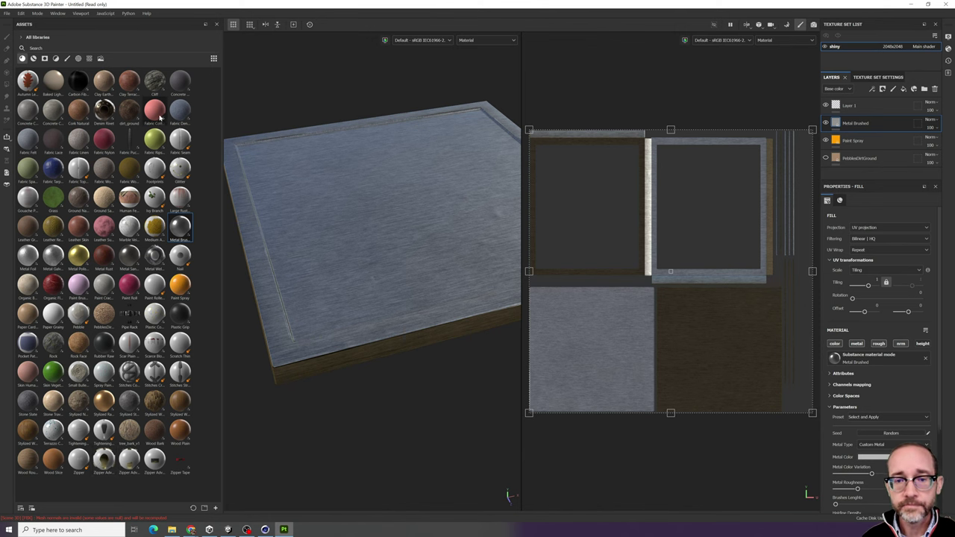
- Add the Fabric Cotton Jersey material as a fill layer above Metal Brushed and inspect the platform's weave from several angles
left_click_drag(154, 112, 859, 119)
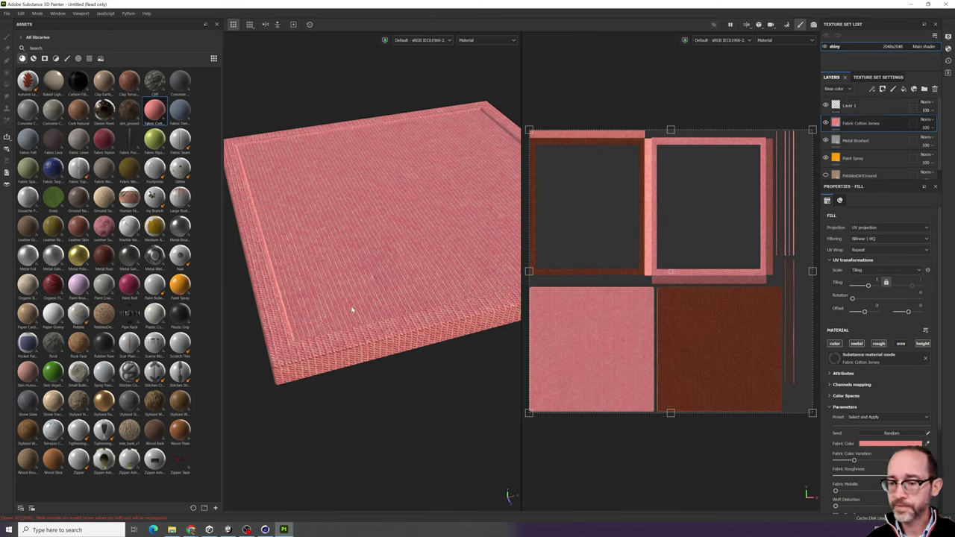
left_click_drag(316, 302, 366, 326, "alt")
scroll(347, 268, "up", 2)
scroll(347, 269, "down", 2)
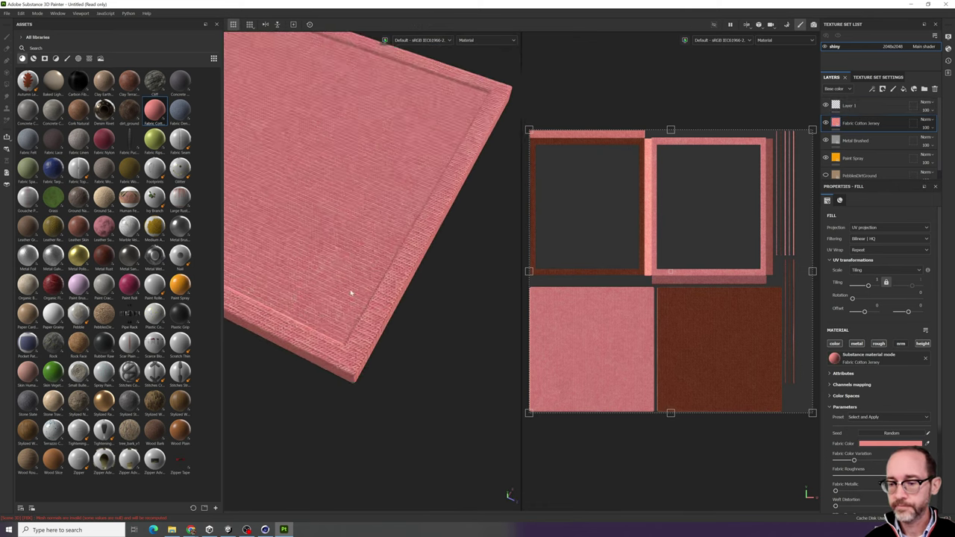
left_click_drag(350, 293, 418, 277, "alt")
scroll(372, 290, "up", 2)
scroll(373, 291, "down", 3)
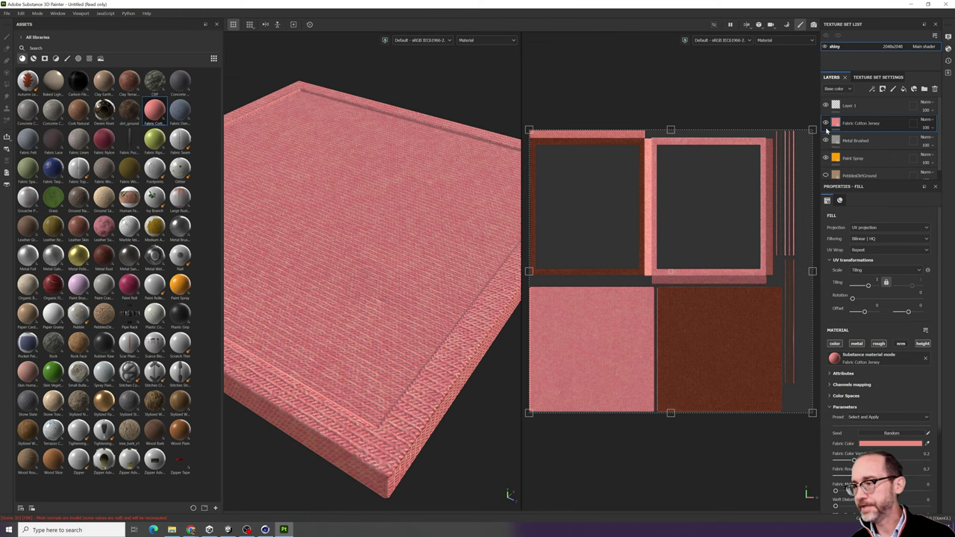
- Hide the Fabric Cotton Jersey, Metal Brushed and Paint Spray layers one after another, and show all three again
left_click(825, 123)
left_click(826, 140)
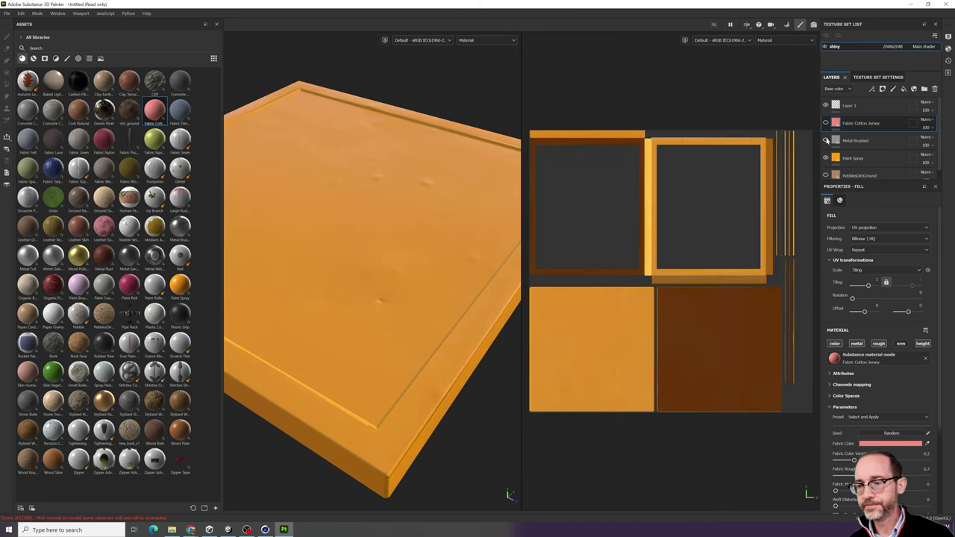
left_click(825, 158)
left_click(825, 158)
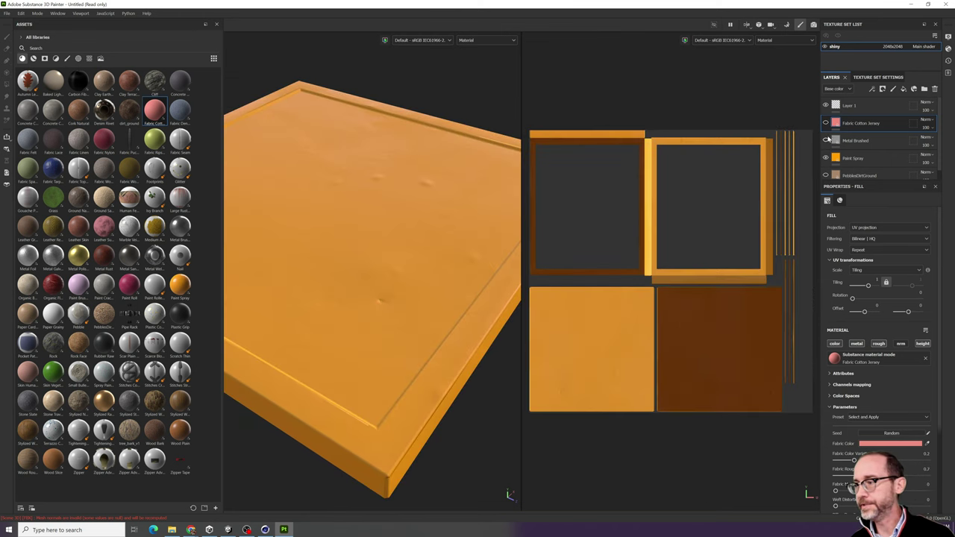
left_click(825, 140)
left_click(825, 123)
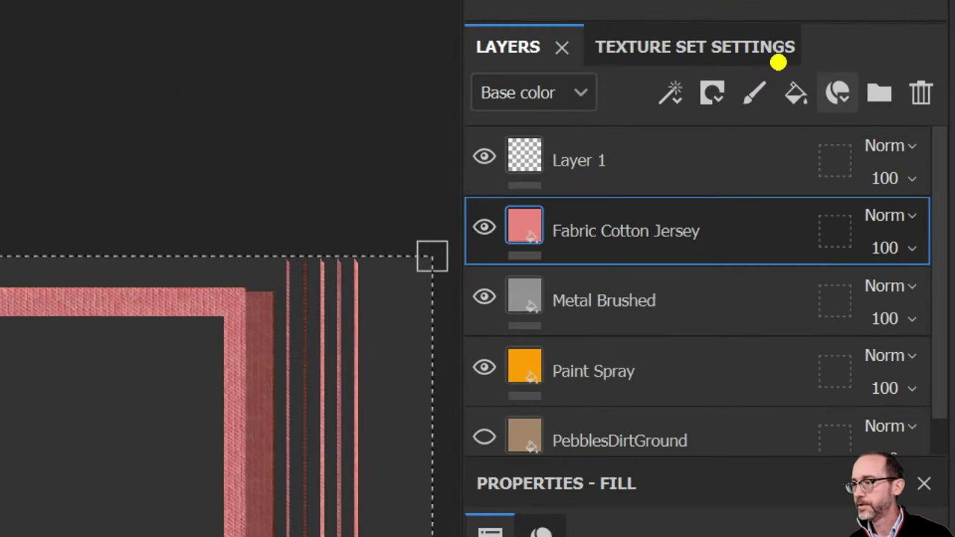
- Circle the layer stack's brush symbol freehand, label it with the annotation "paint layer", and dismiss the annotations
mouse_move(778, 62)
left_mouse_down()
mouse_move(738, 56)
mouse_move(722, 115)
mouse_move(793, 100)
mouse_move(772, 74)
left_mouse_up()
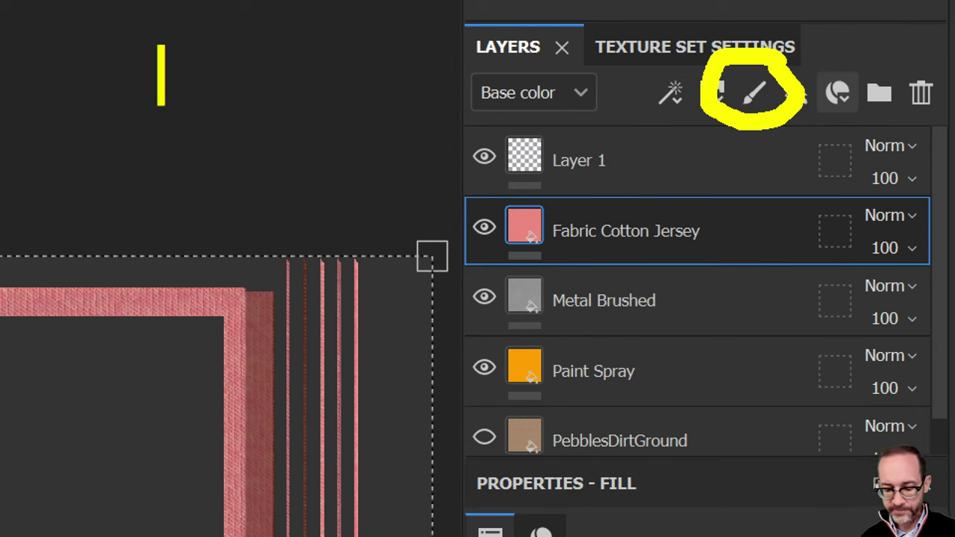
type("paint layer")
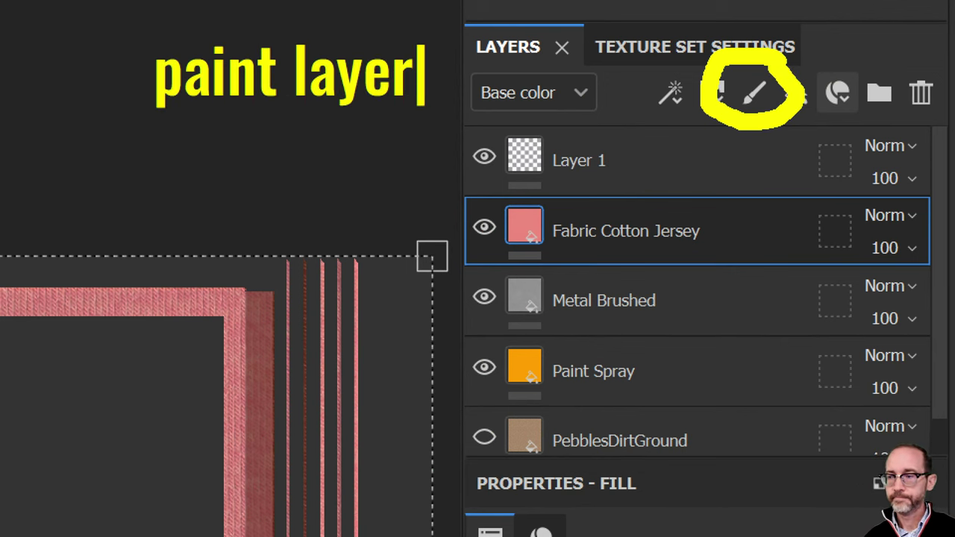
key("Escape")
key("Escape")
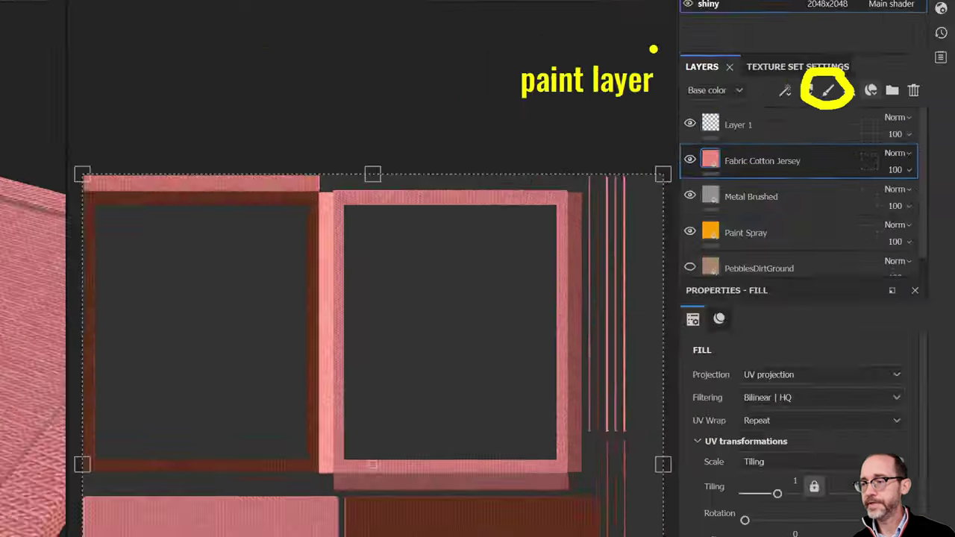
- Add a paint layer named "test paint" above Fabric Cotton Jersey and load the Paint Roll material onto the brush
left_click(857, 122)
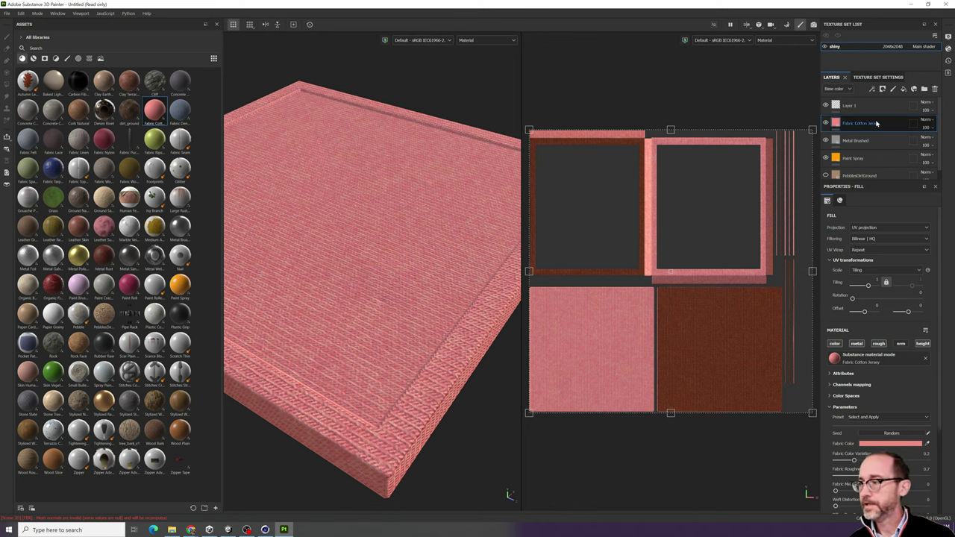
left_click(893, 90)
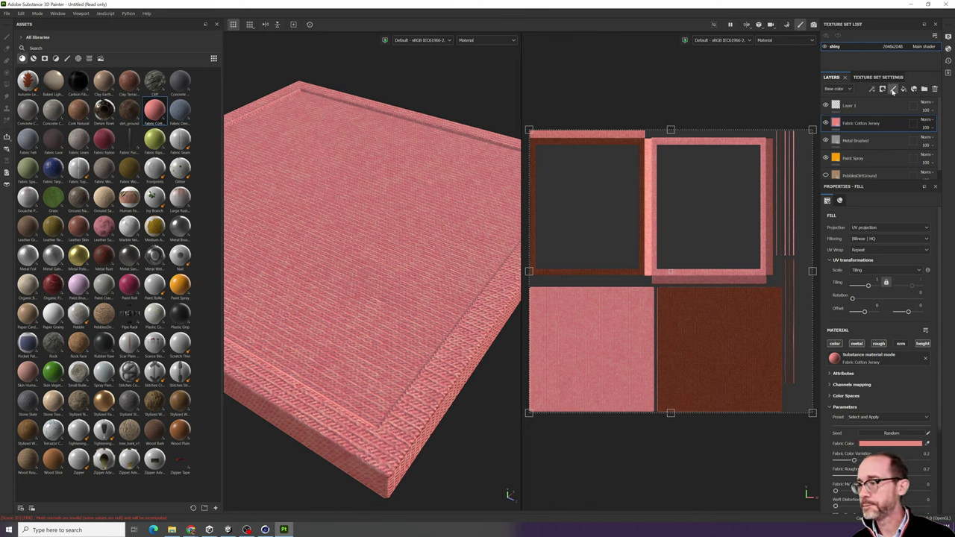
double_click(853, 123)
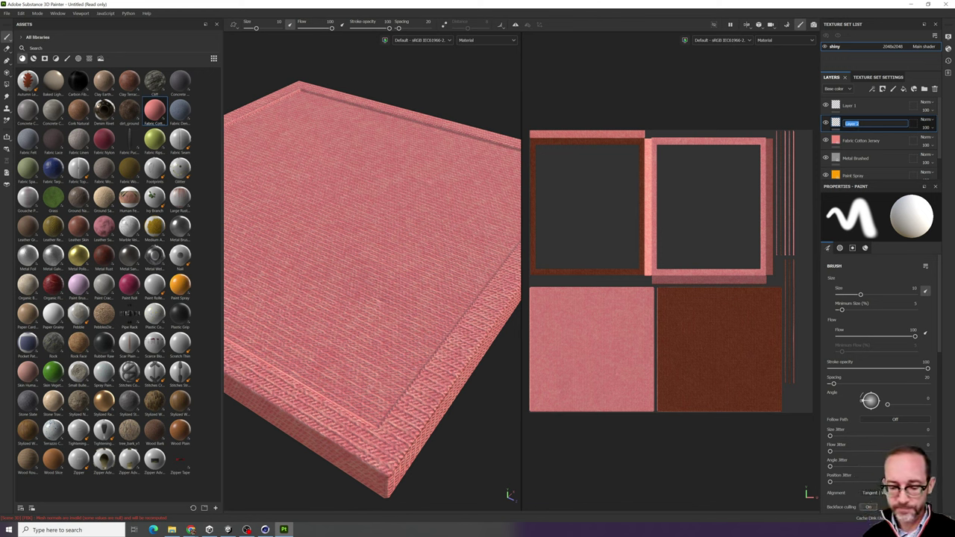
type("test paint")
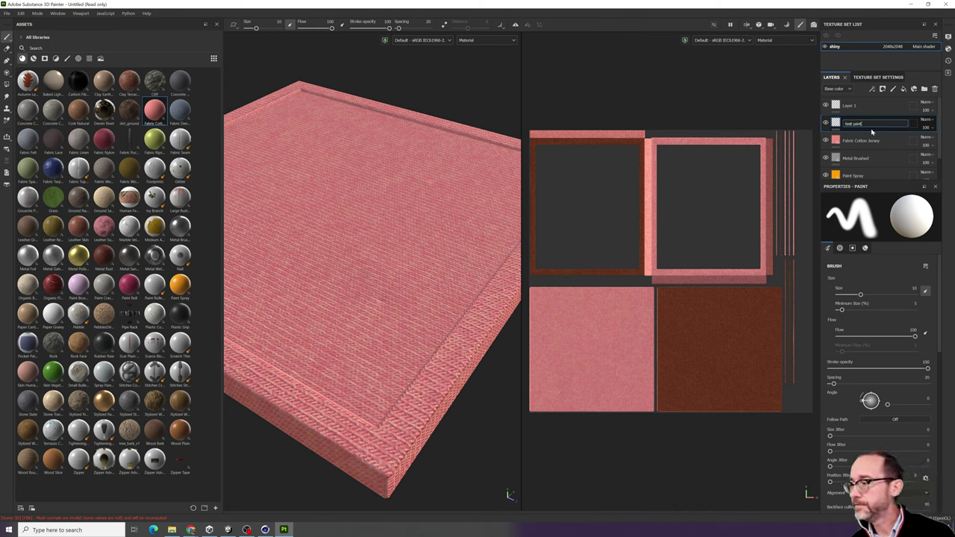
double_click(857, 123)
type("paint")
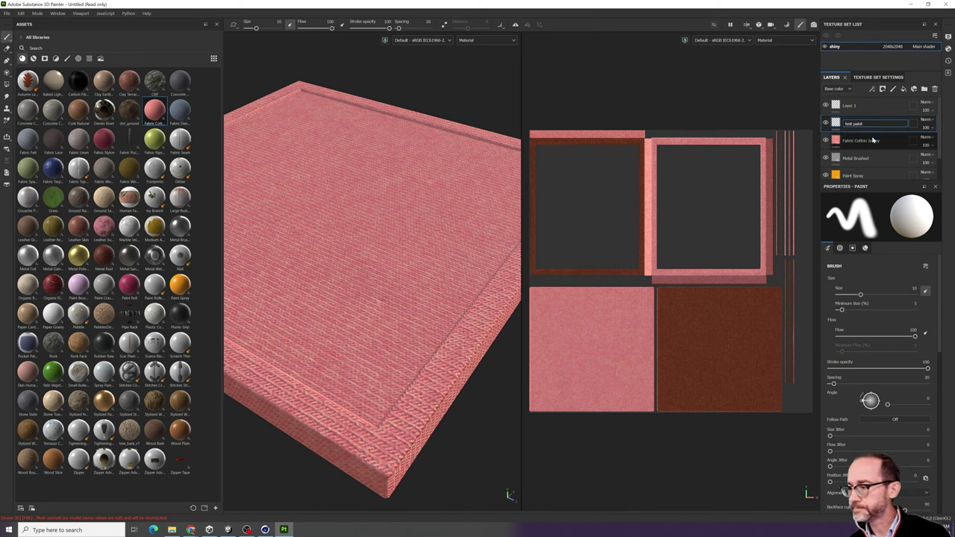
left_click(108, 294)
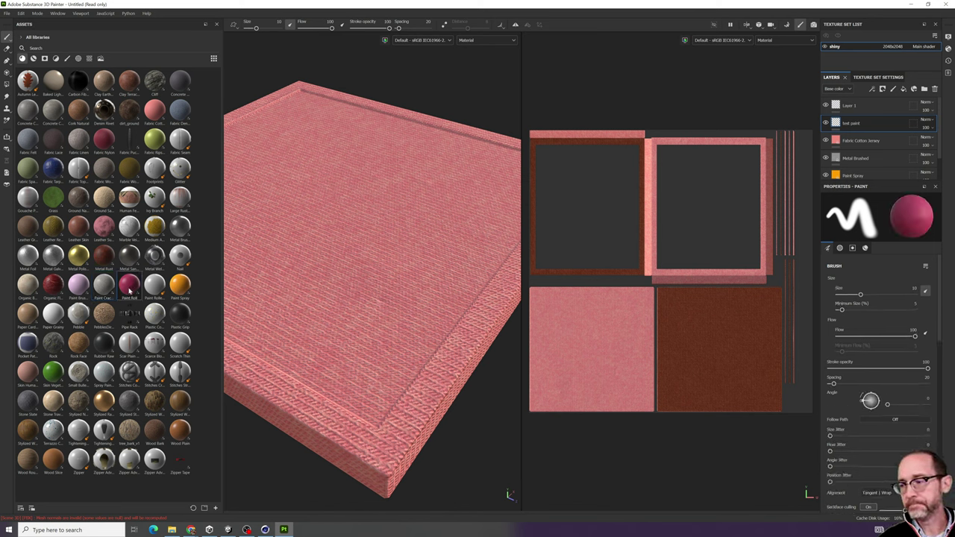
mouse_move(129, 290)
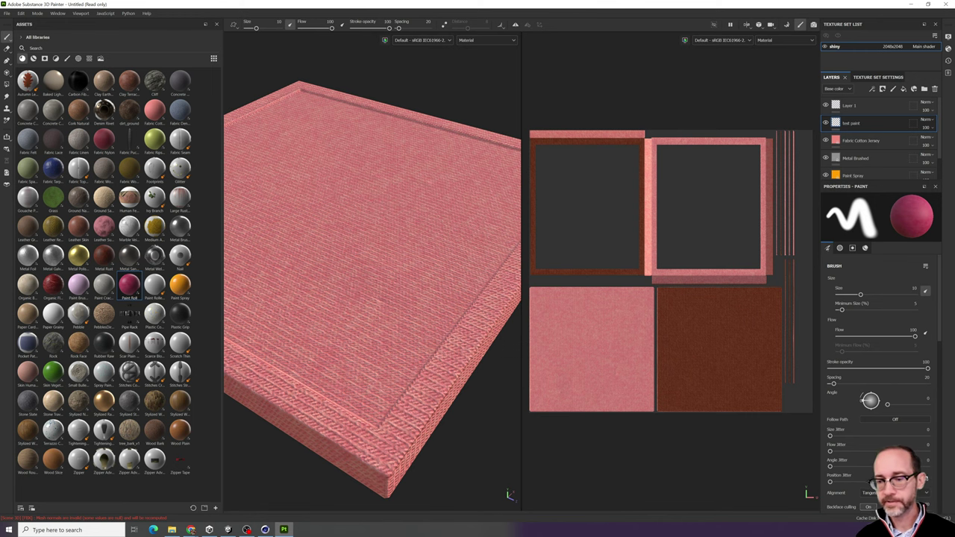
- Switch to Cinema 4D, save the platform example project, and quit without saving the changes to Untitled 1
left_click(265, 530)
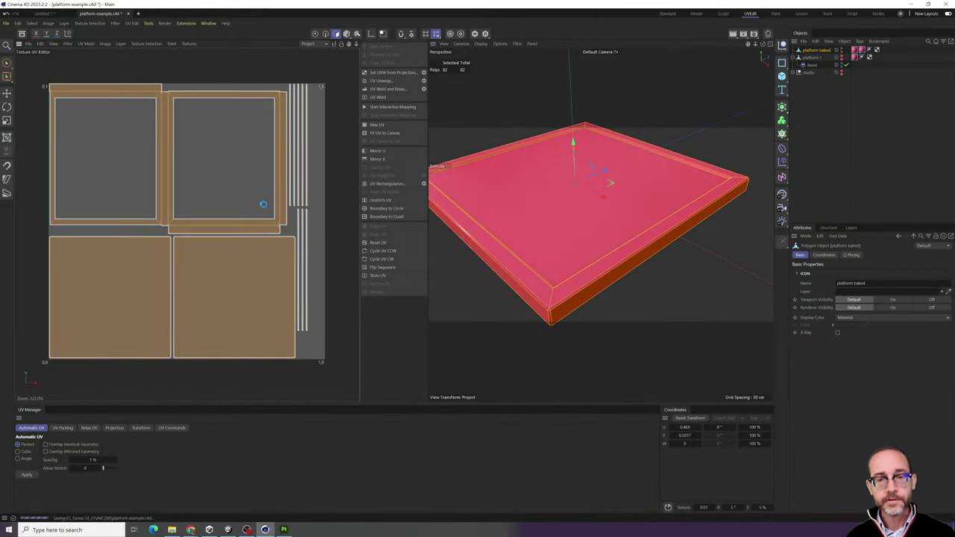
key("ctrl+s")
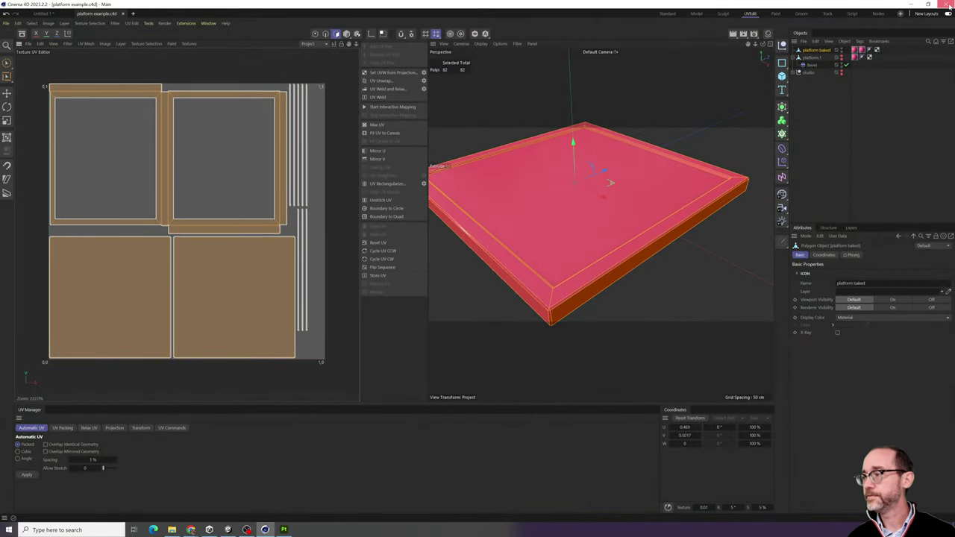
left_click(944, 4)
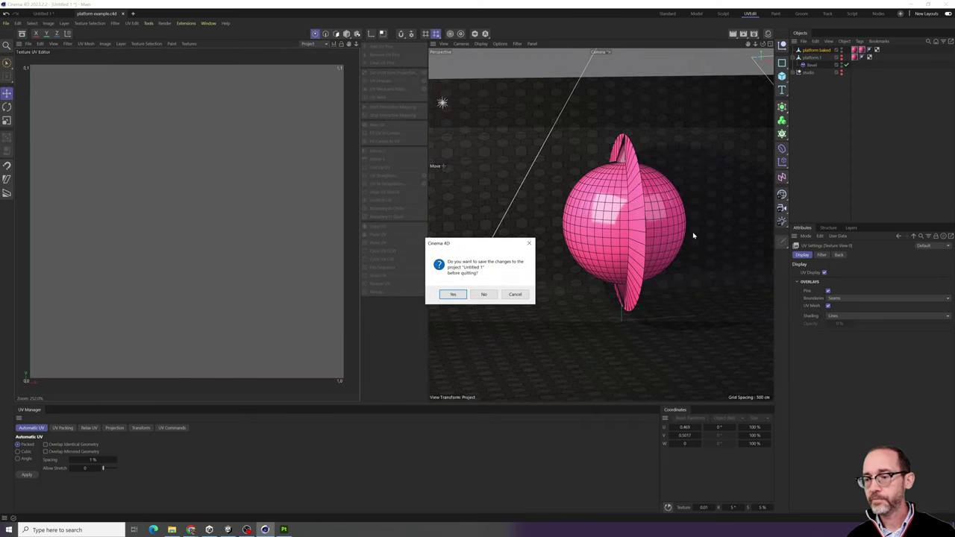
left_click(482, 294)
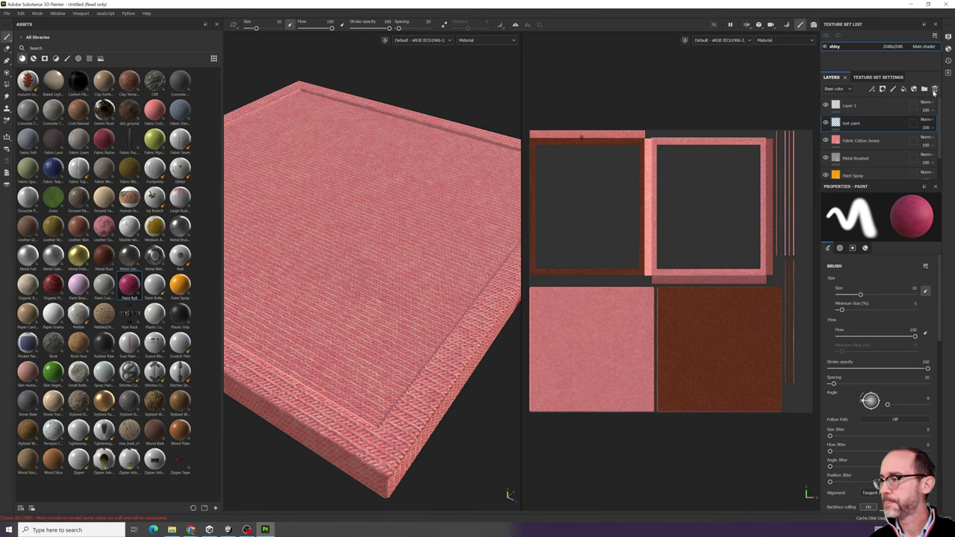
key("ctrl+1")
left_click(743, 143)
left_click_drag(773, 150, 802, 128)
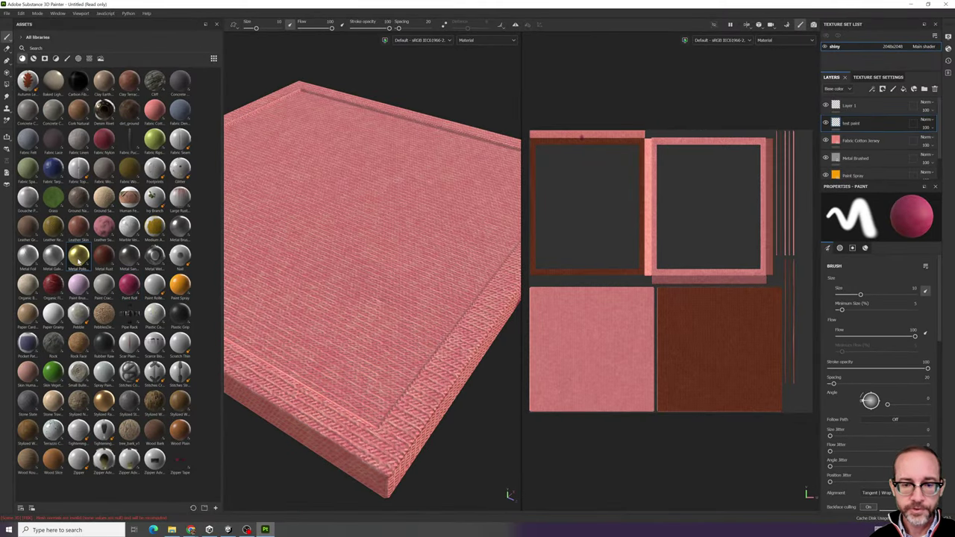
- Paint freehand strokes on the platform's top with the polished gold metal material, and add grey stylized rock strokes beside them
left_click(79, 258)
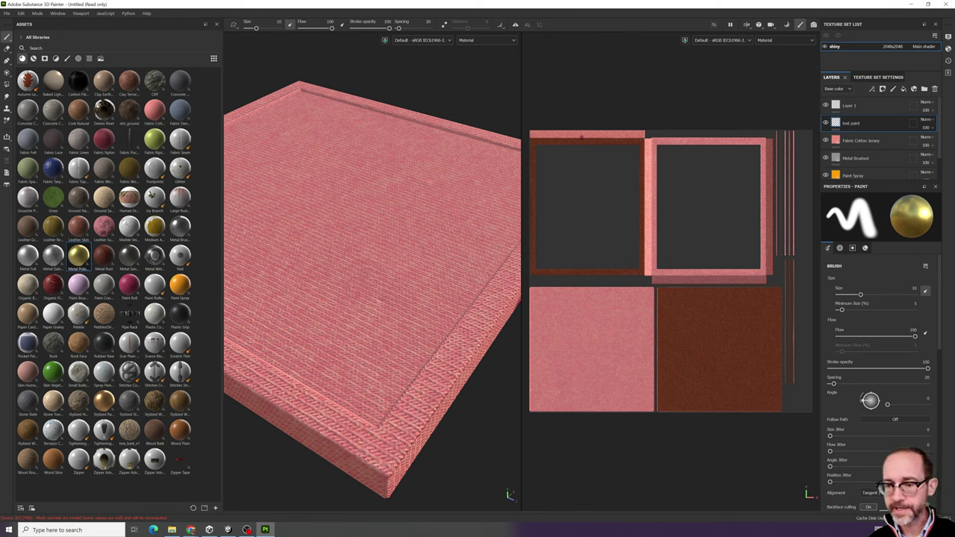
mouse_move(415, 195)
left_mouse_down()
mouse_move(341, 298)
mouse_move(322, 205)
mouse_move(451, 169)
mouse_move(479, 210)
mouse_move(418, 267)
mouse_move(350, 257)
mouse_move(440, 253)
mouse_move(358, 304)
mouse_move(325, 339)
mouse_move(380, 314)
left_mouse_up()
scroll(391, 322, "up", 3)
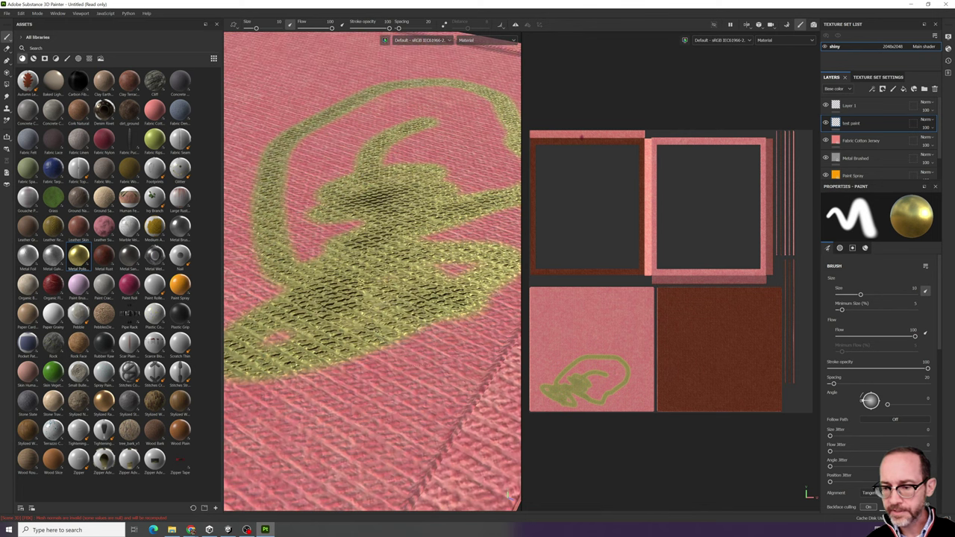
mouse_move(403, 358)
left_mouse_down()
mouse_move(351, 380)
mouse_move(328, 328)
mouse_move(373, 246)
mouse_move(291, 253)
mouse_move(343, 119)
mouse_move(299, 187)
mouse_move(269, 171)
mouse_move(440, 171)
mouse_move(425, 145)
mouse_move(399, 176)
left_mouse_up()
scroll(395, 172, "down", 4)
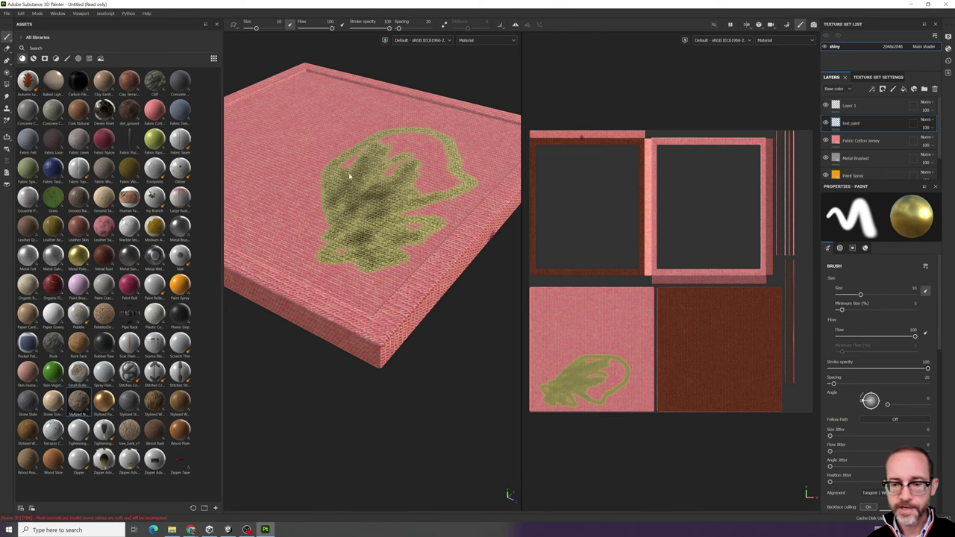
mouse_move(326, 120)
left_mouse_down()
mouse_move(246, 206)
mouse_move(339, 158)
mouse_move(261, 242)
mouse_move(343, 209)
mouse_move(243, 272)
left_mouse_up()
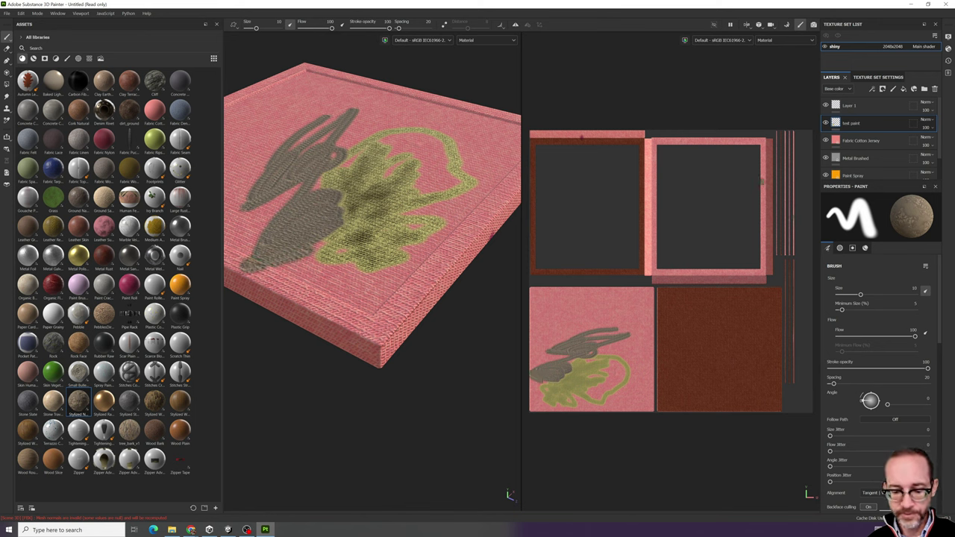
- Undo all the gold metal and grey rock strokes on the platform's top
key("ctrl+z")
key("ctrl+z")
key("ctrl+z")
key("ctrl+z")
key("ctrl+z")
key("ctrl+z")
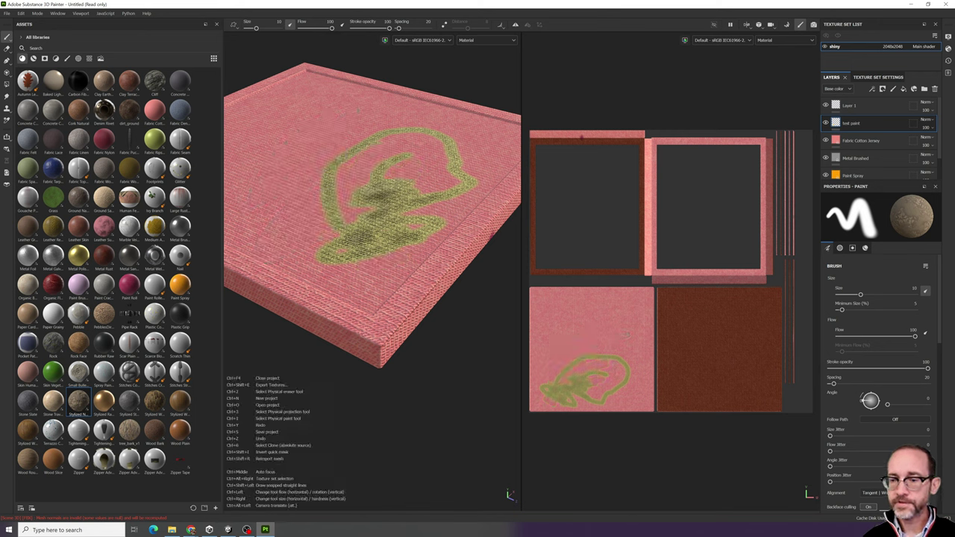
key("ctrl+z")
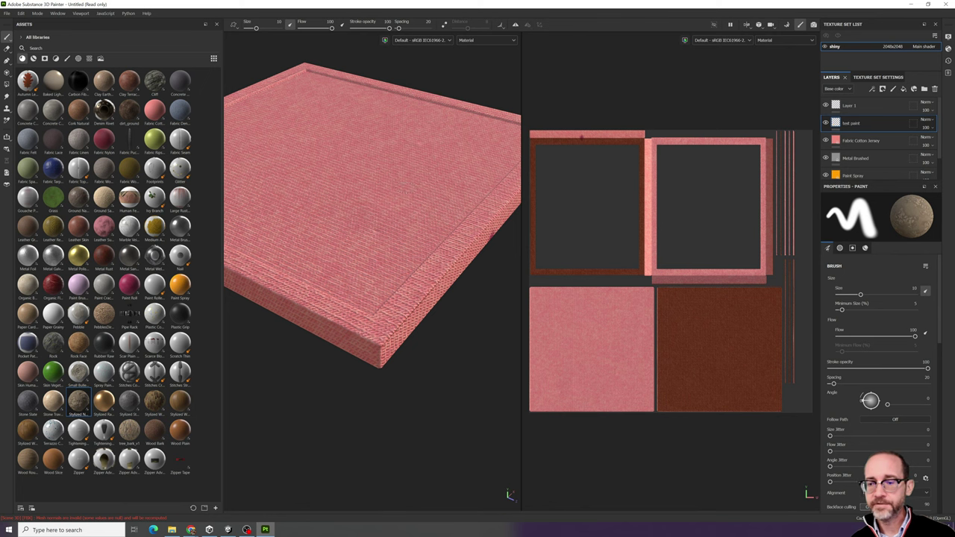
- Try strokes of grey rock and polished gold metal on the platform's top and of gold metal on its front corner, undoing each
mouse_move(387, 179)
left_mouse_down()
mouse_move(317, 228)
mouse_move(402, 280)
mouse_move(417, 195)
mouse_move(395, 195)
left_mouse_up()
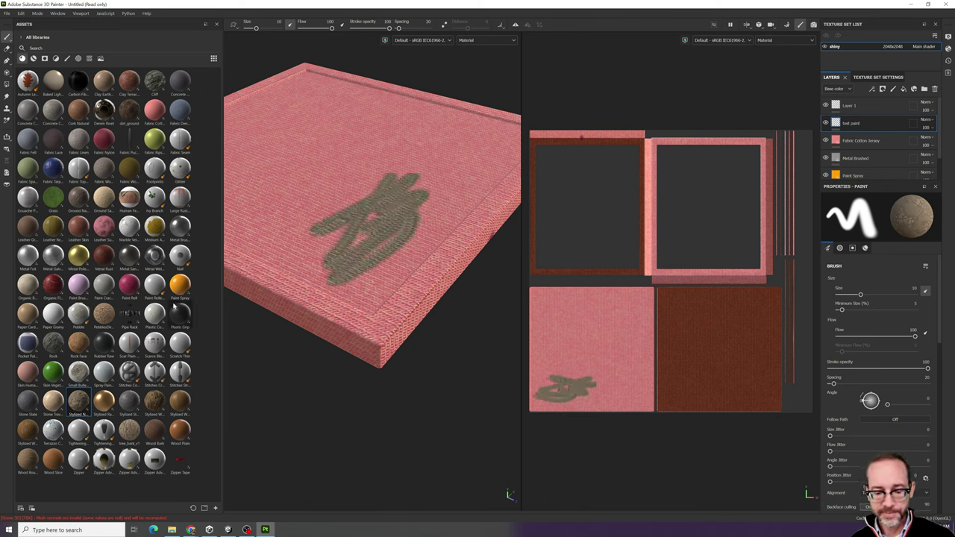
key("ctrl+z")
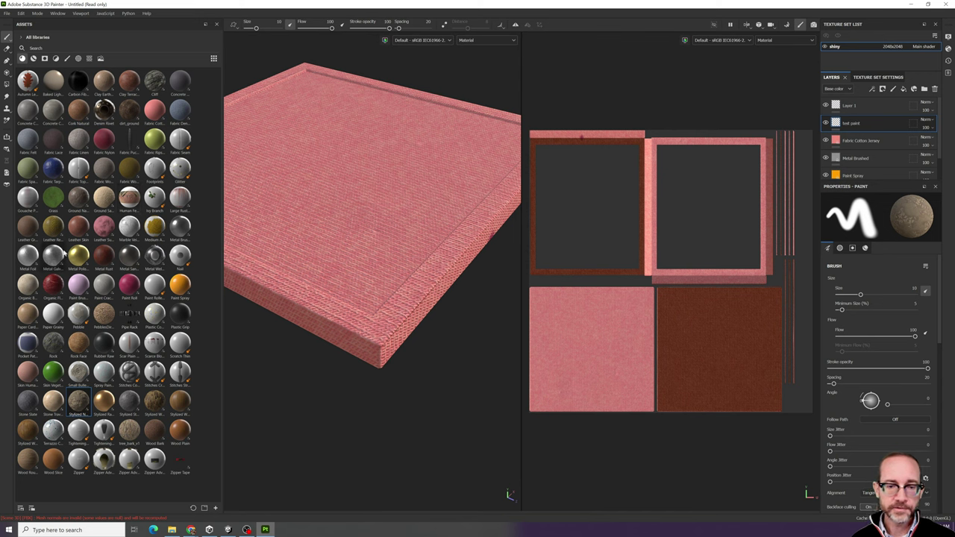
left_click(76, 261)
mouse_move(343, 209)
left_mouse_down()
mouse_move(395, 173)
mouse_move(313, 220)
mouse_move(407, 182)
left_mouse_up()
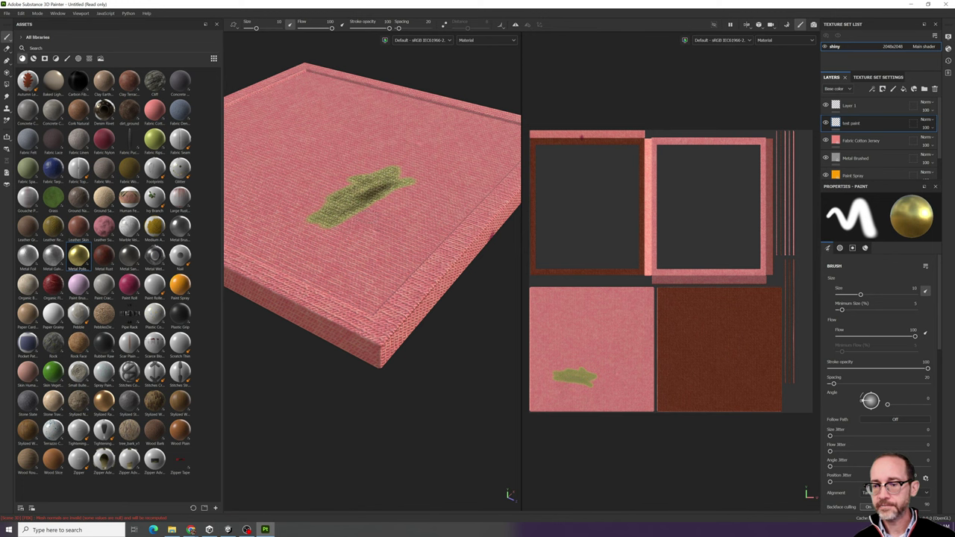
mouse_move(381, 216)
left_mouse_down()
mouse_move(399, 242)
mouse_move(336, 179)
mouse_move(309, 186)
mouse_move(388, 162)
left_mouse_up()
key("ctrl+z")
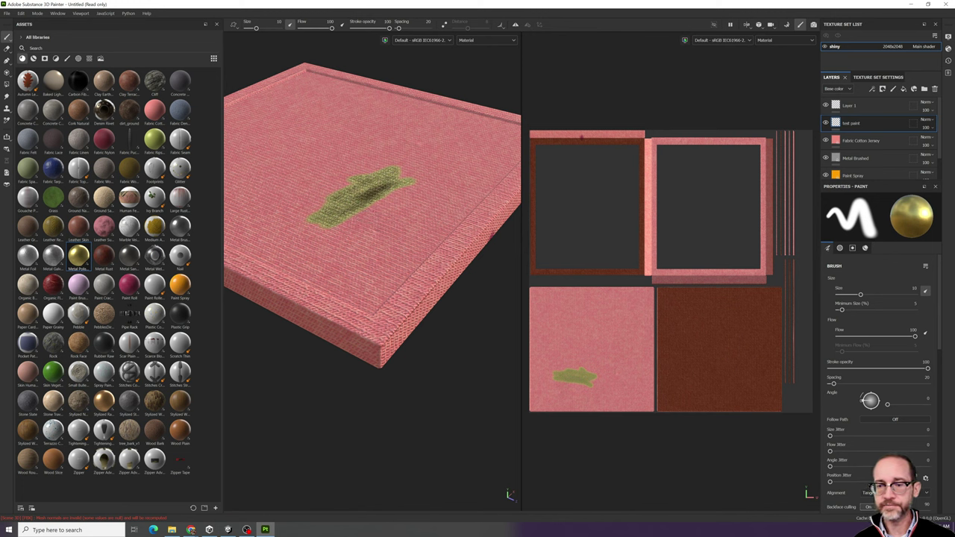
key("ctrl+z")
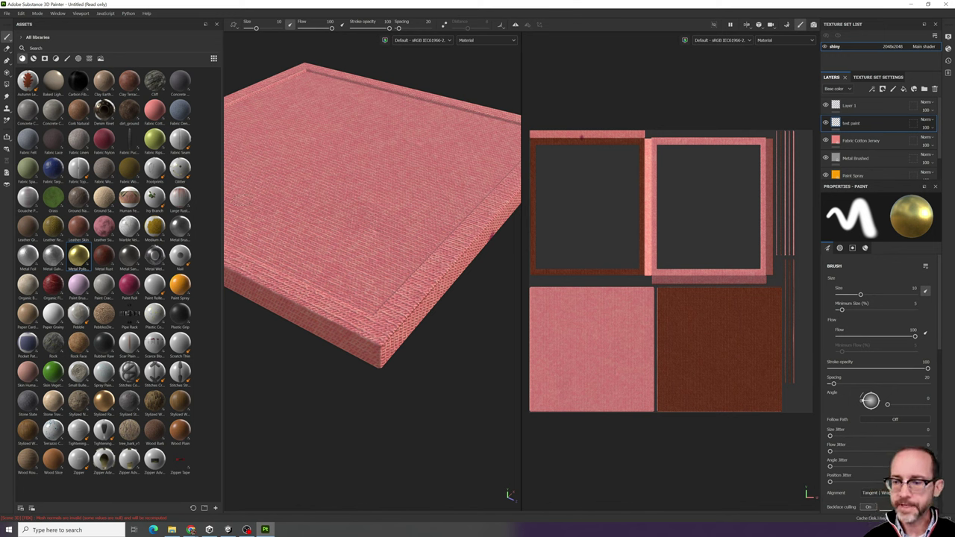
mouse_move(387, 329)
left_mouse_down()
mouse_move(440, 288)
mouse_move(429, 276)
mouse_move(447, 262)
mouse_move(388, 313)
mouse_move(382, 360)
mouse_move(349, 321)
mouse_move(358, 317)
mouse_move(341, 328)
left_mouse_up()
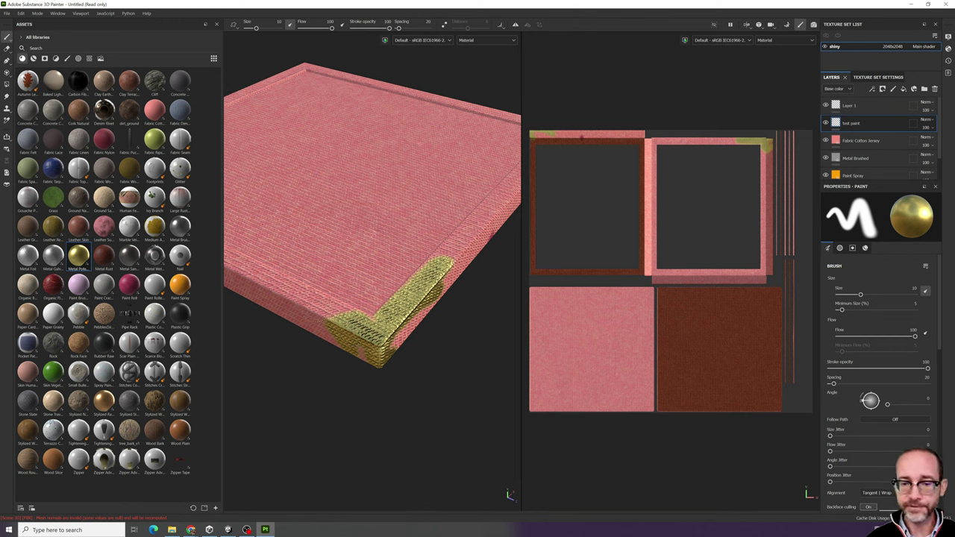
key("ctrl+z")
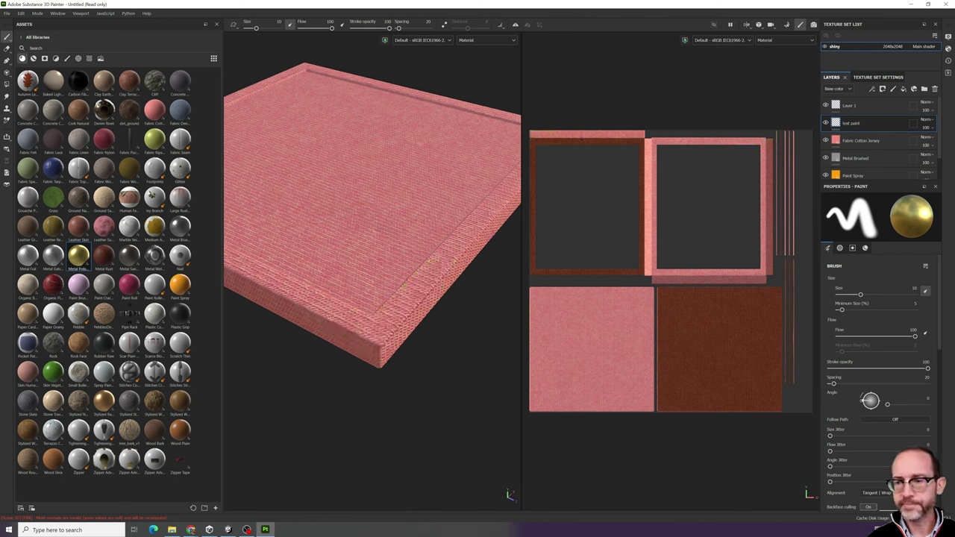
- Delete the Fabric Cotton Jersey, Metal Brushed and PebblesDirtGround layers from the layer stack
left_click_drag(359, 250, 364, 255, "alt")
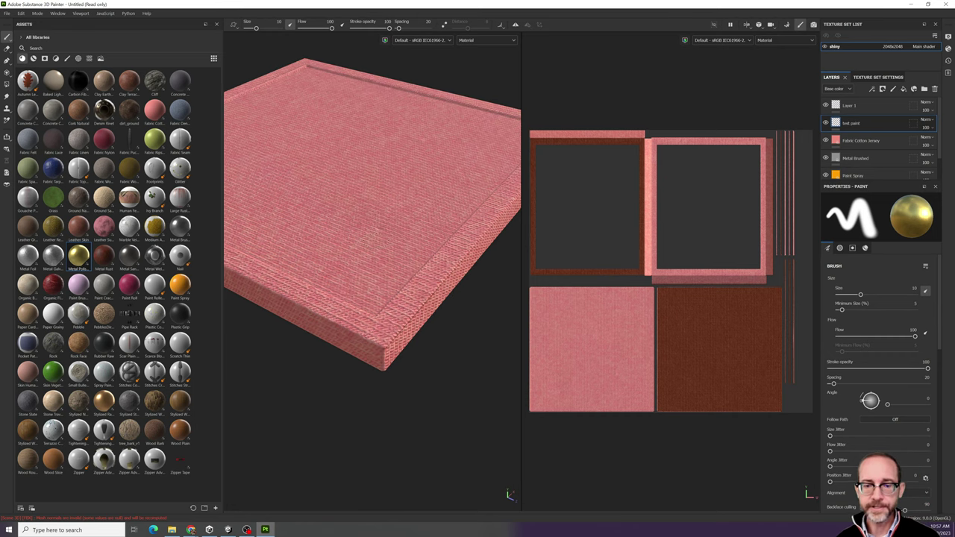
scroll(382, 227, "down", 2)
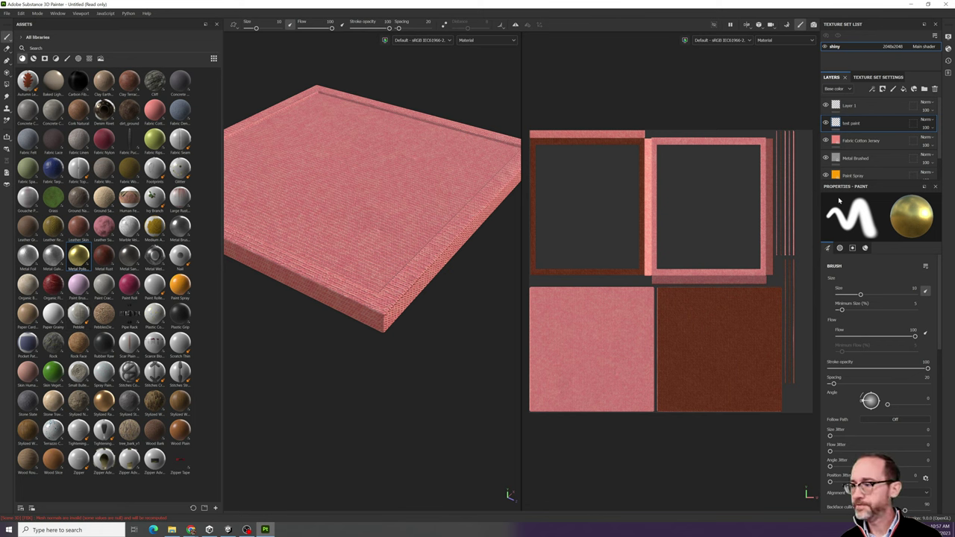
left_click(855, 156)
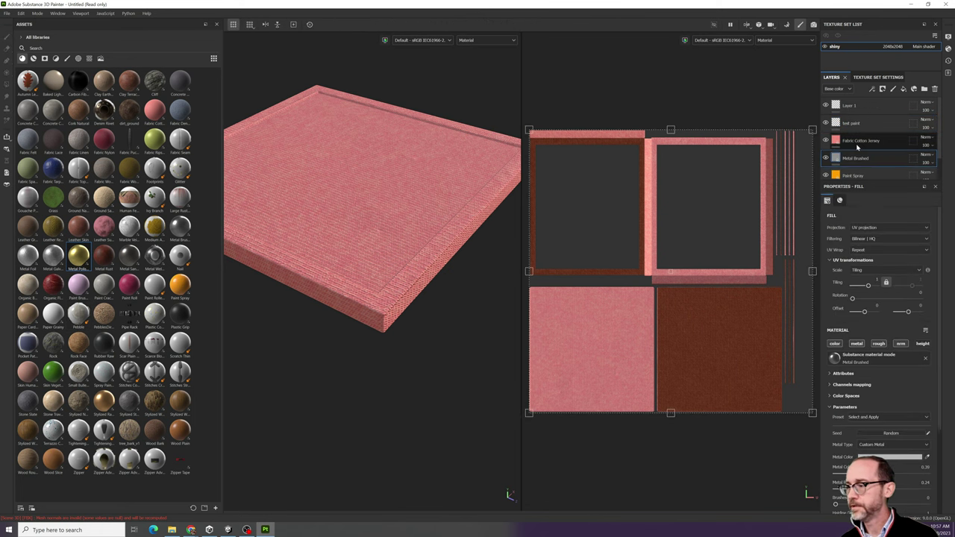
left_click(854, 149)
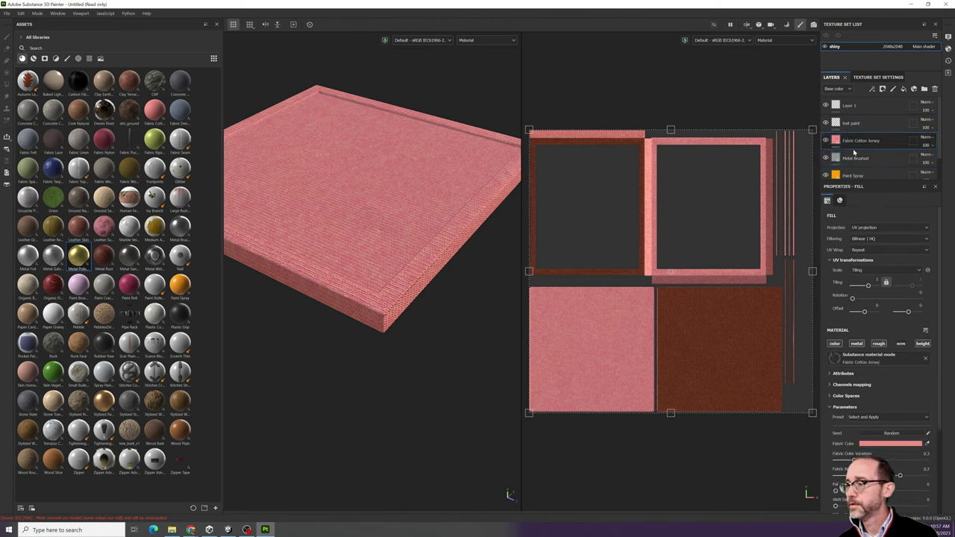
key("Delete")
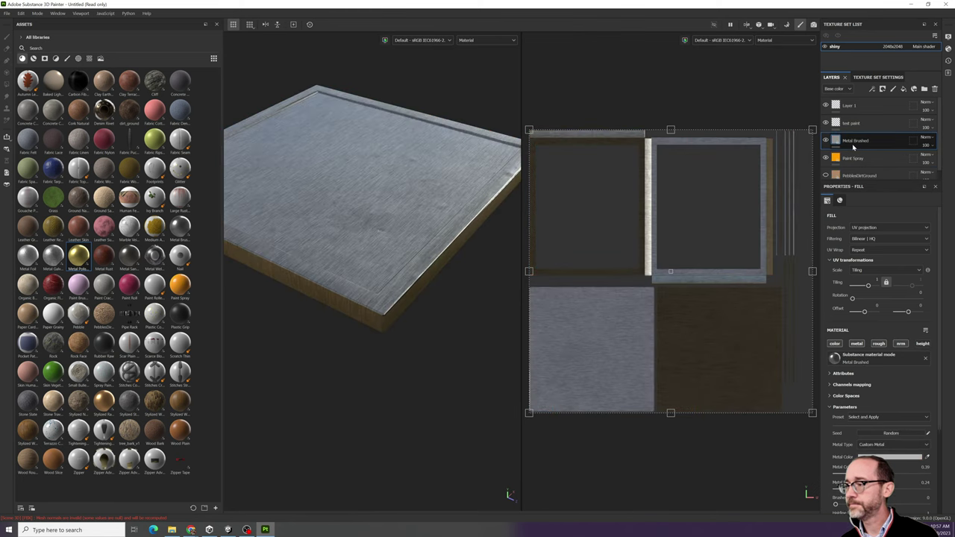
key("Delete")
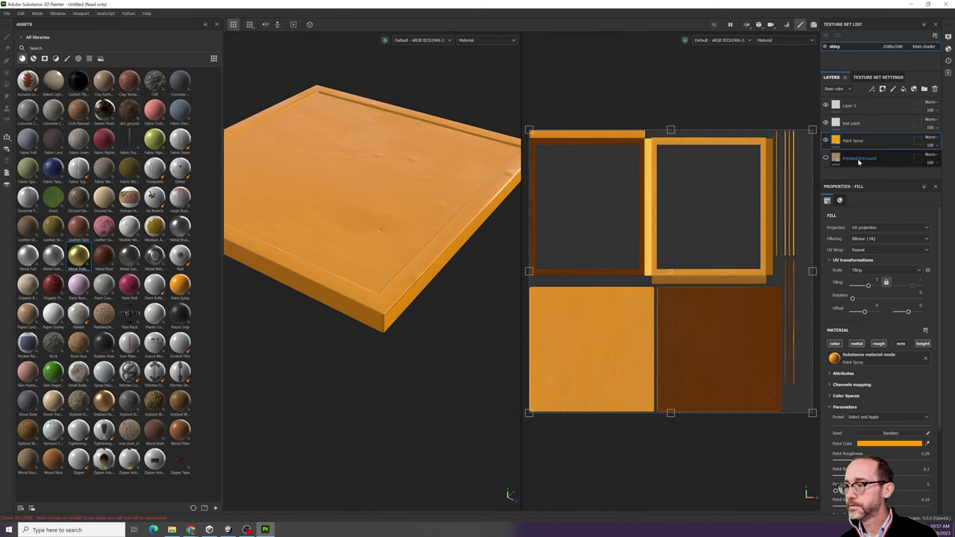
left_click(857, 161)
key("Delete")
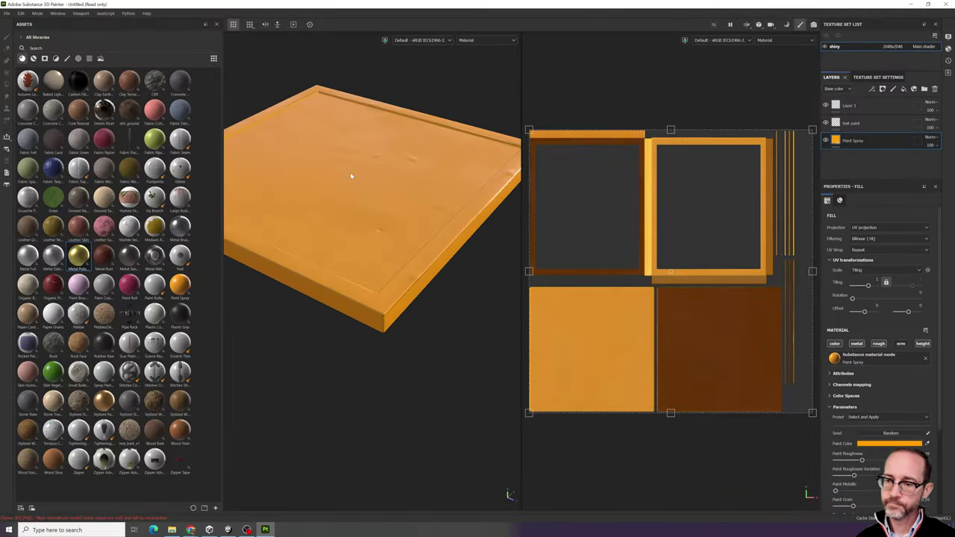
- Change the Paint Spray fill layer's paint color to light green
left_click_drag(349, 172, 367, 191, "alt")
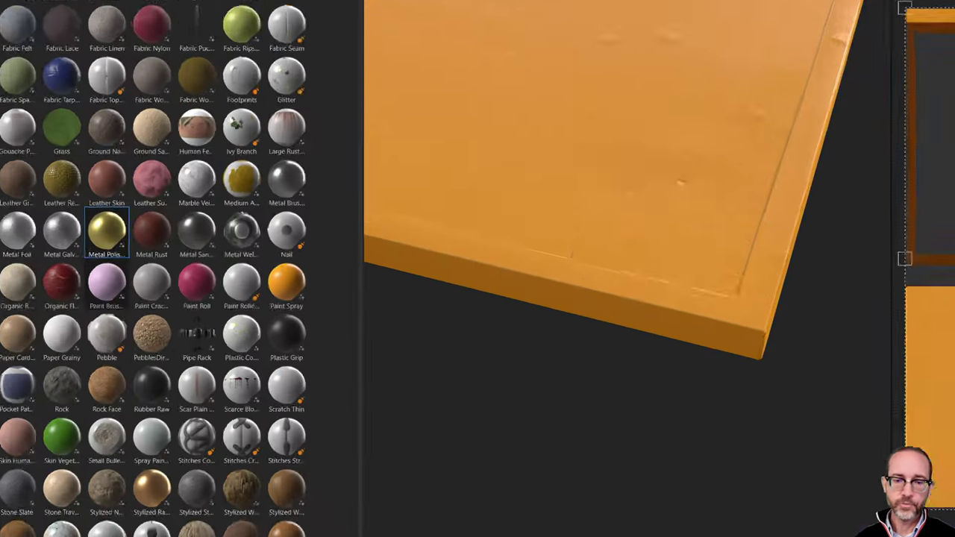
left_click_drag(152, 222, 84, 235)
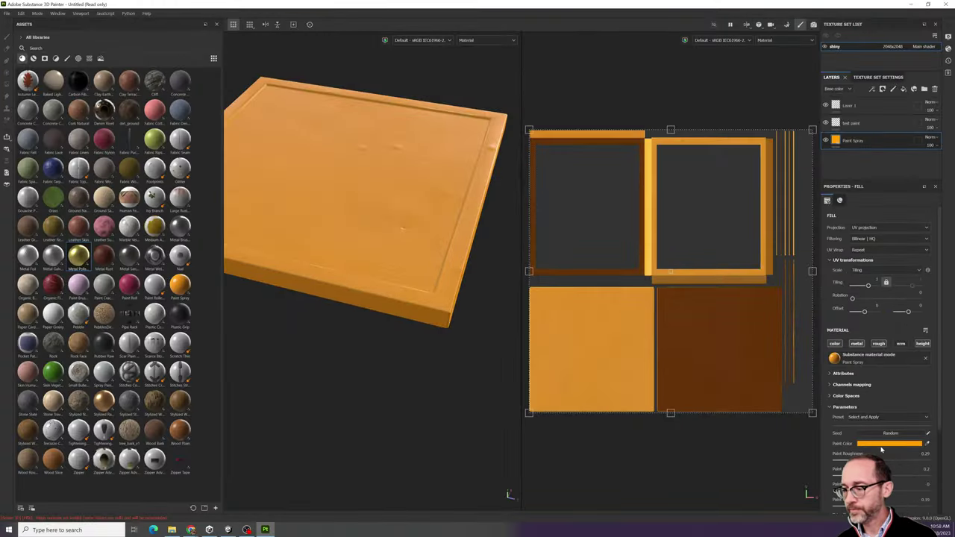
left_click(881, 445)
mouse_move(869, 436)
left_mouse_down()
mouse_move(810, 411)
mouse_move(818, 402)
left_mouse_up()
left_click(868, 458)
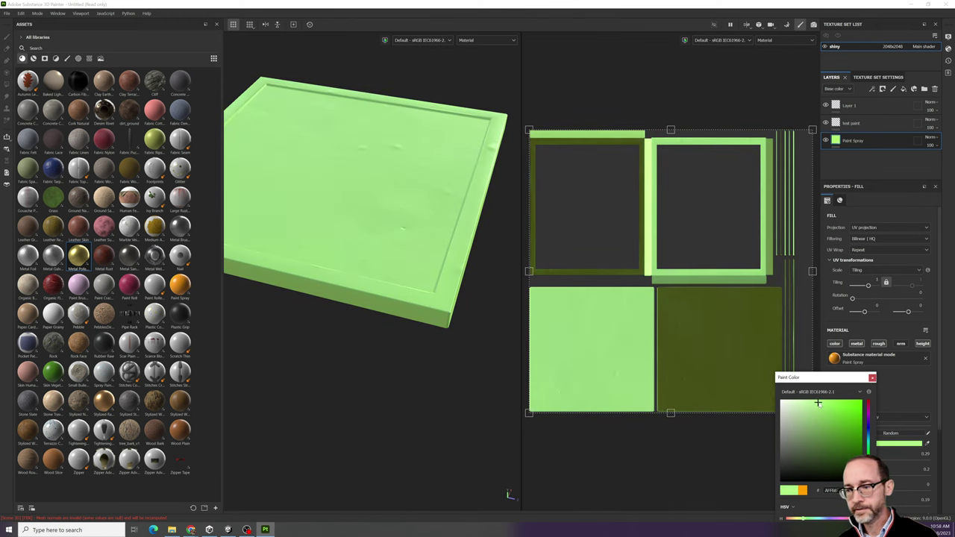
left_click(871, 378)
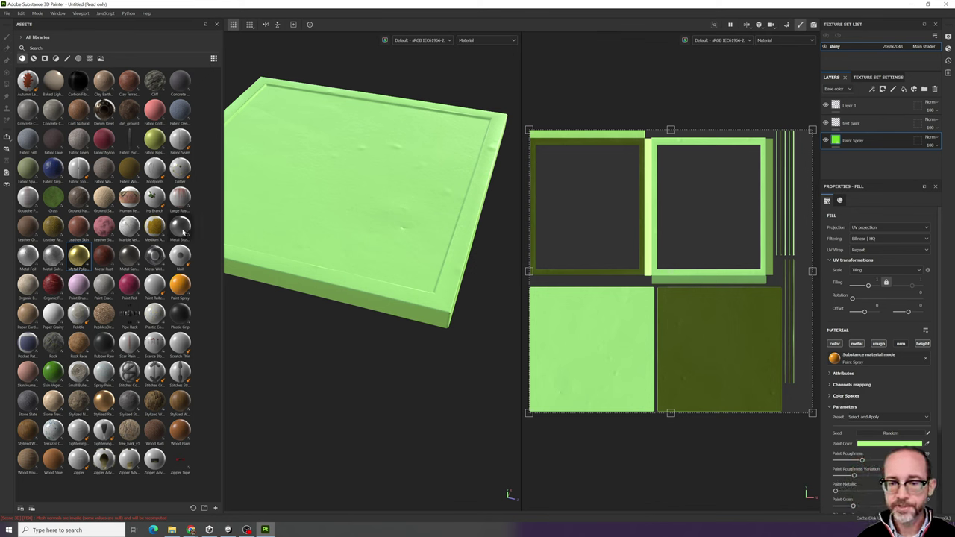
- Add the Metal Brushed material as a layer above Paint Spray and delete the test paint and Layer 1 layers
mouse_move(183, 233)
left_click_drag(183, 233, 835, 138)
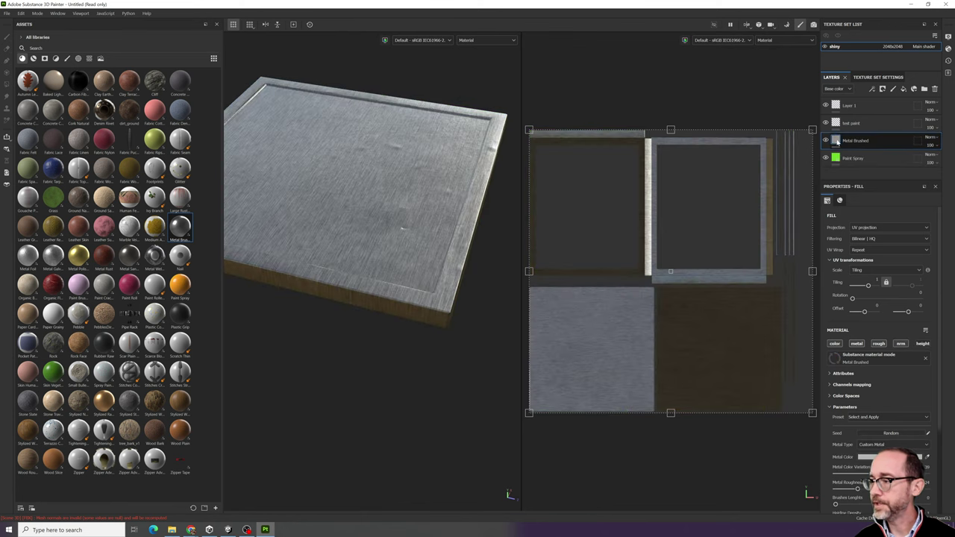
left_click(858, 123)
key("Delete")
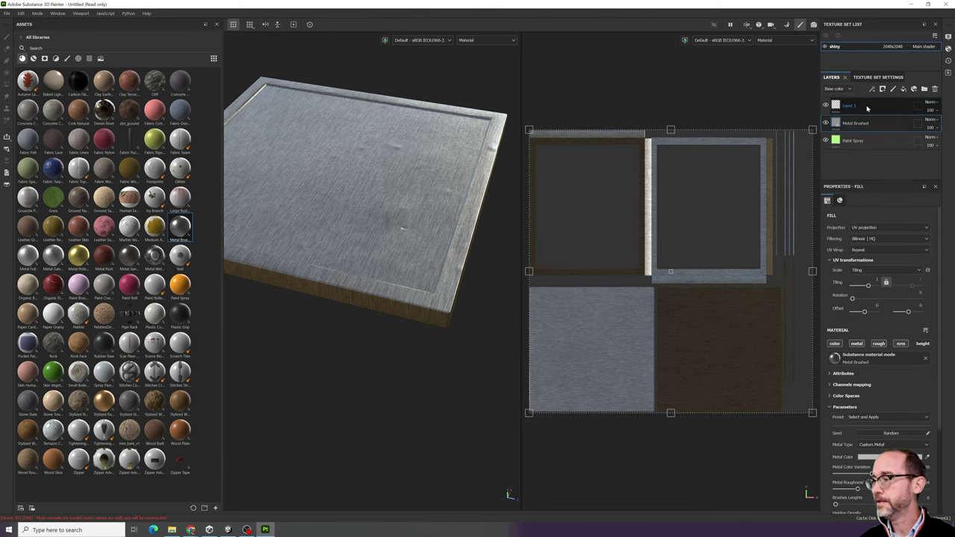
left_click(865, 109)
key("Delete")
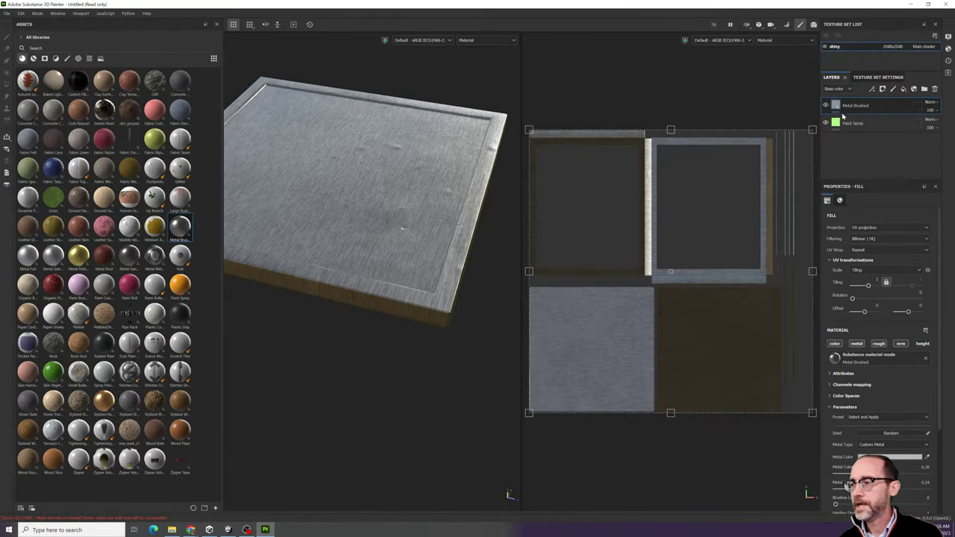
- Add a black mask to the Metal Brushed layer
left_click(835, 107)
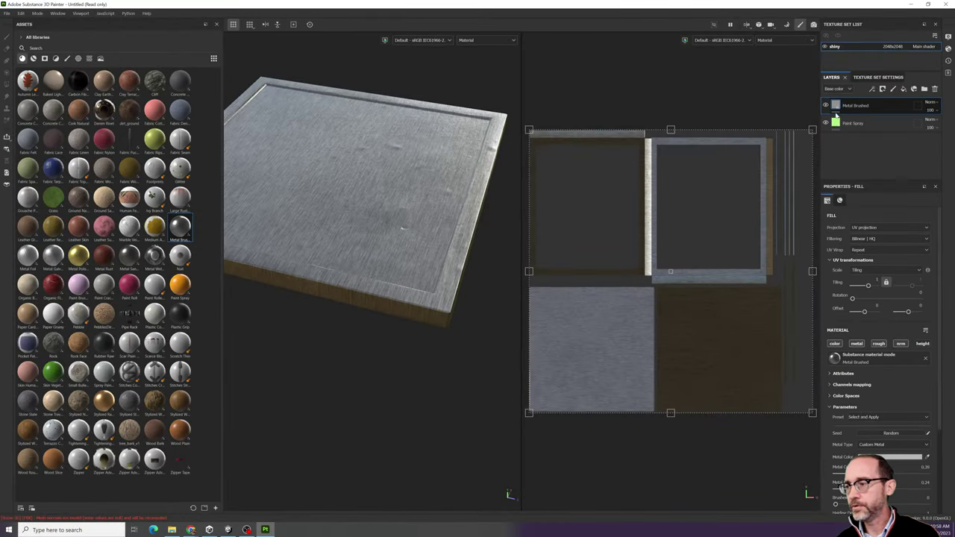
right_click(835, 107)
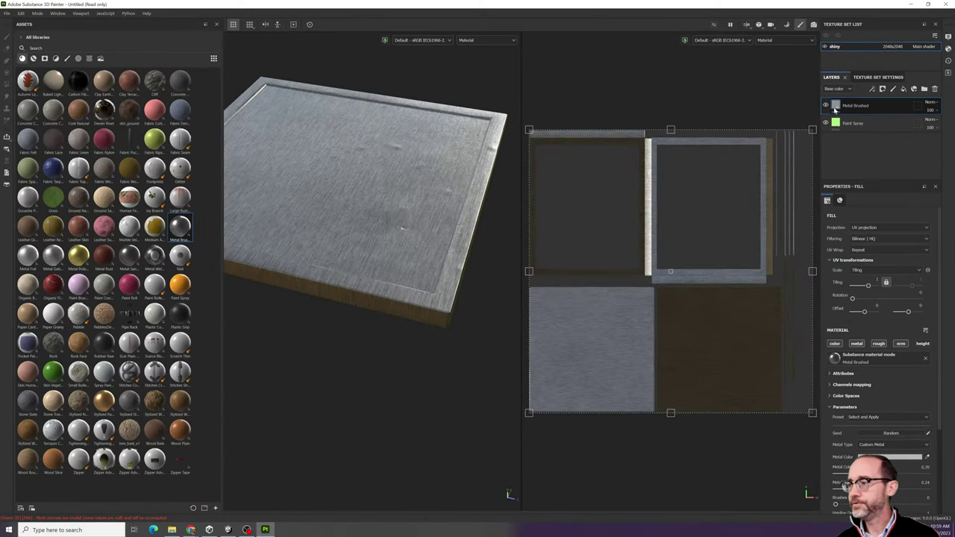
right_click(835, 107)
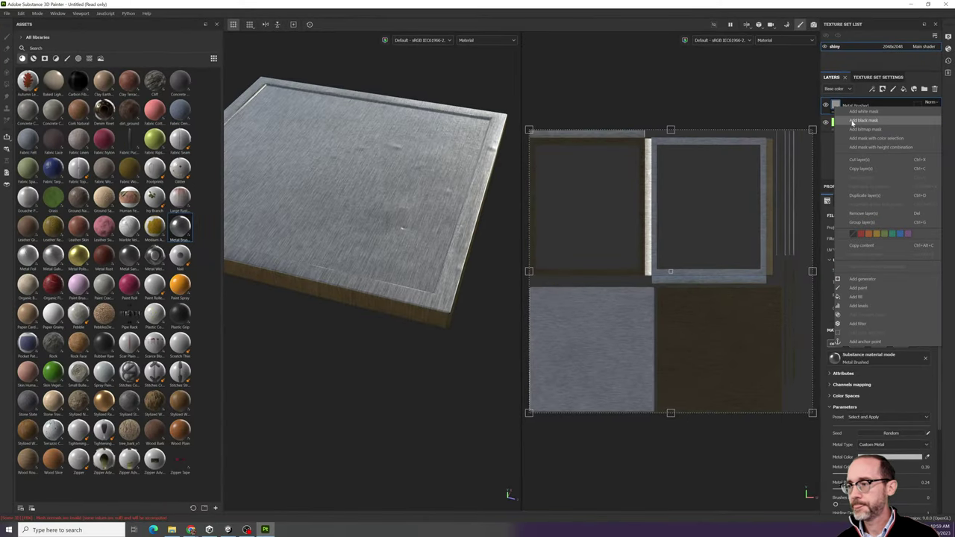
left_click(853, 121)
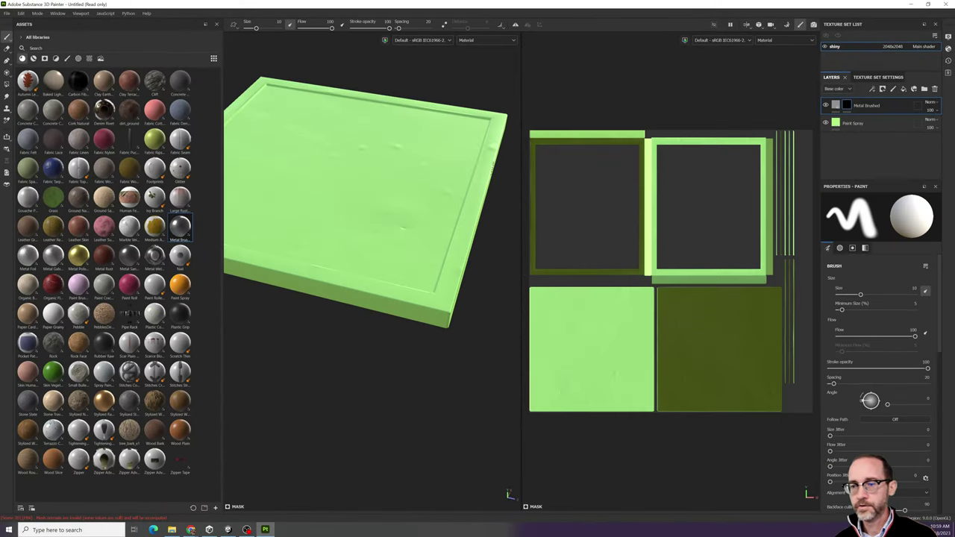
left_click(838, 108)
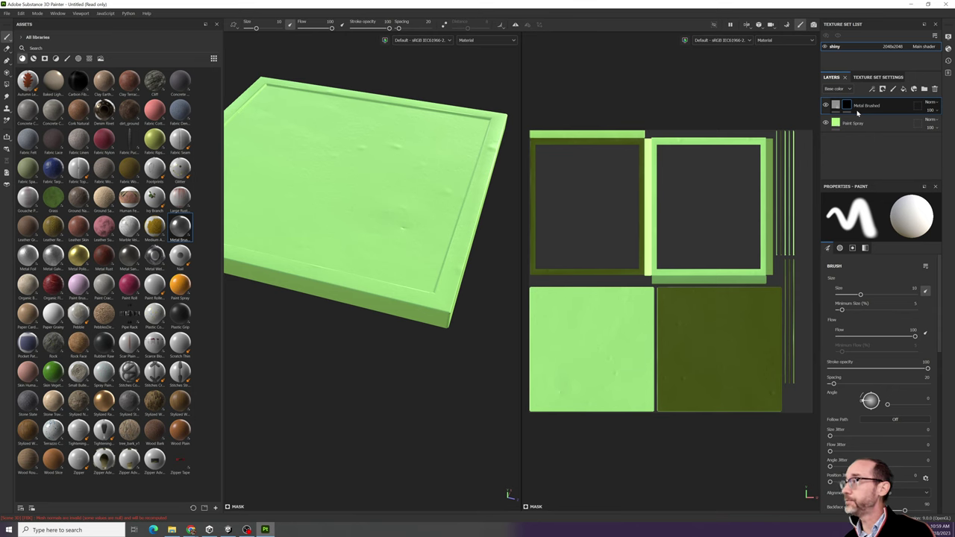
left_click(857, 111)
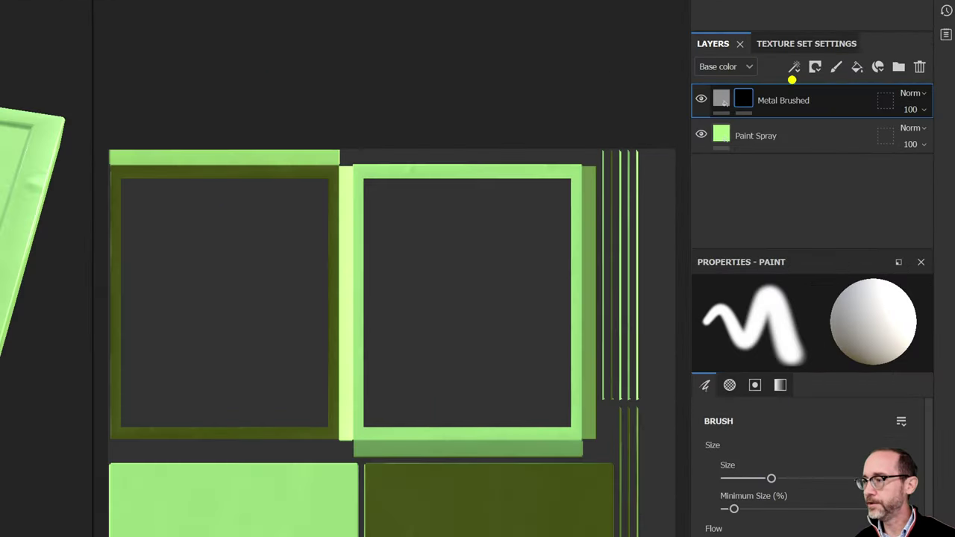
mouse_move(786, 31)
left_mouse_down()
mouse_move(727, 33)
mouse_move(773, 23)
left_mouse_up()
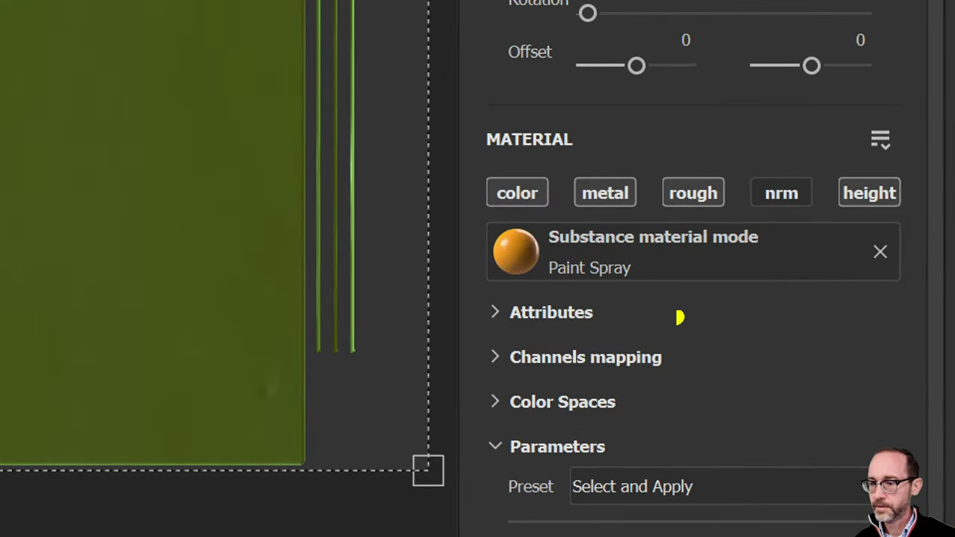
mouse_move(571, 190)
left_mouse_down()
mouse_move(541, 150)
mouse_move(498, 232)
left_mouse_up()
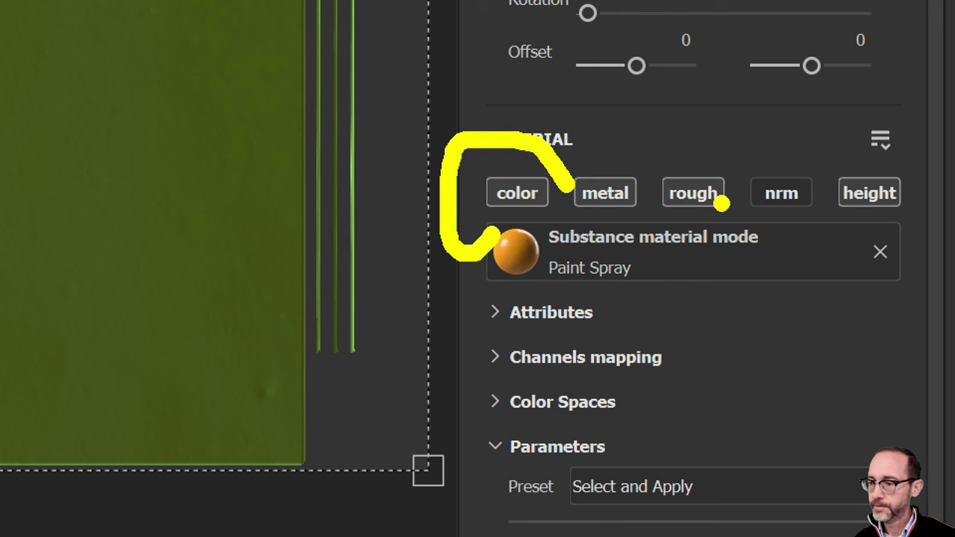
mouse_move(617, 152)
left_mouse_down()
mouse_move(564, 168)
mouse_move(641, 230)
left_mouse_up()
mouse_move(722, 143)
left_mouse_down()
mouse_move(622, 228)
mouse_move(731, 155)
left_mouse_up()
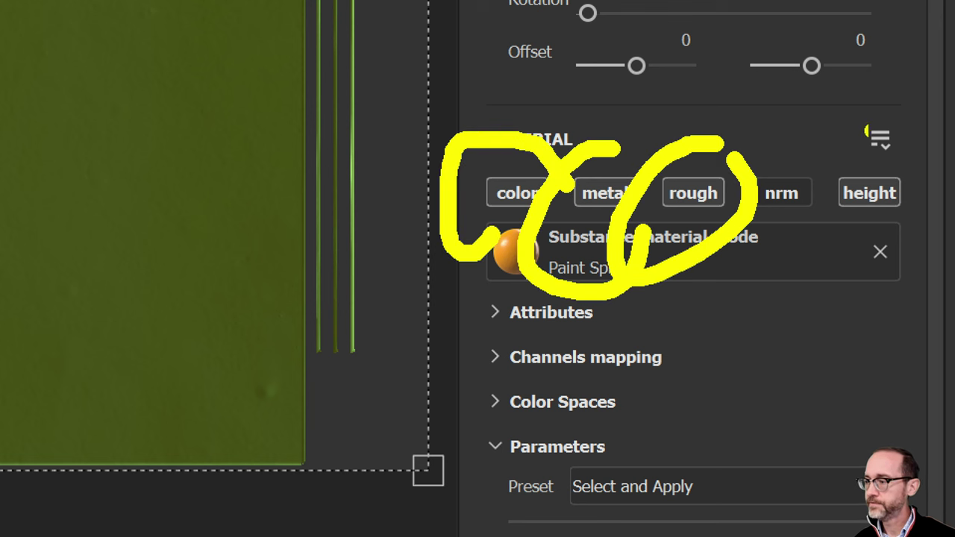
left_click_drag(877, 122, 893, 139)
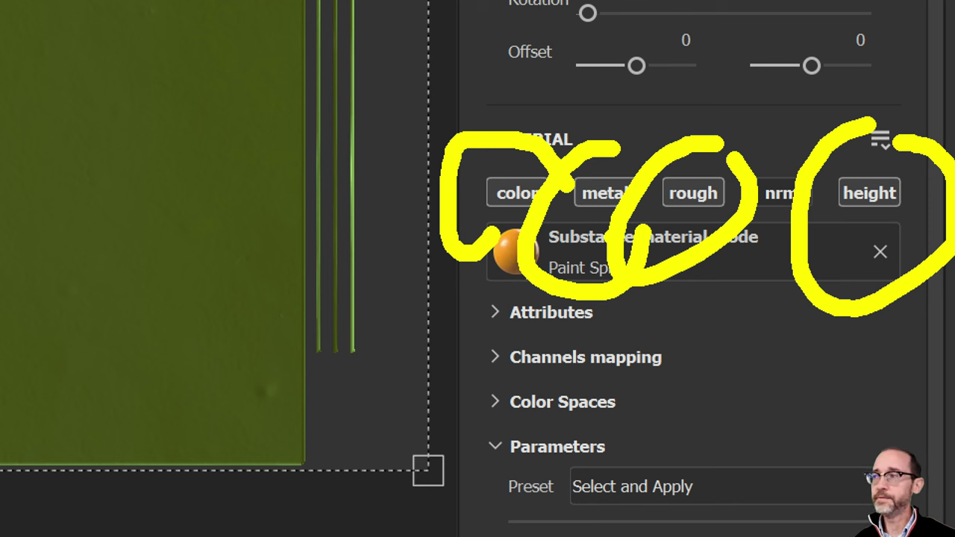
mouse_move(903, 87)
left_mouse_down()
mouse_move(567, 179)
mouse_move(941, 160)
left_mouse_up()
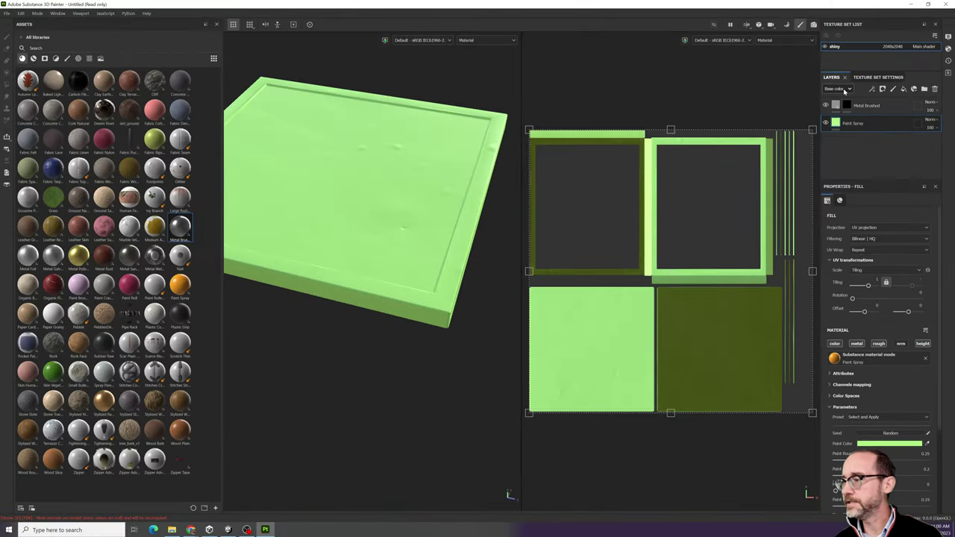
- Examine the layer stack in the Metallic, Roughness and Height channels and return it to Base color
left_click(845, 89)
left_click(842, 124)
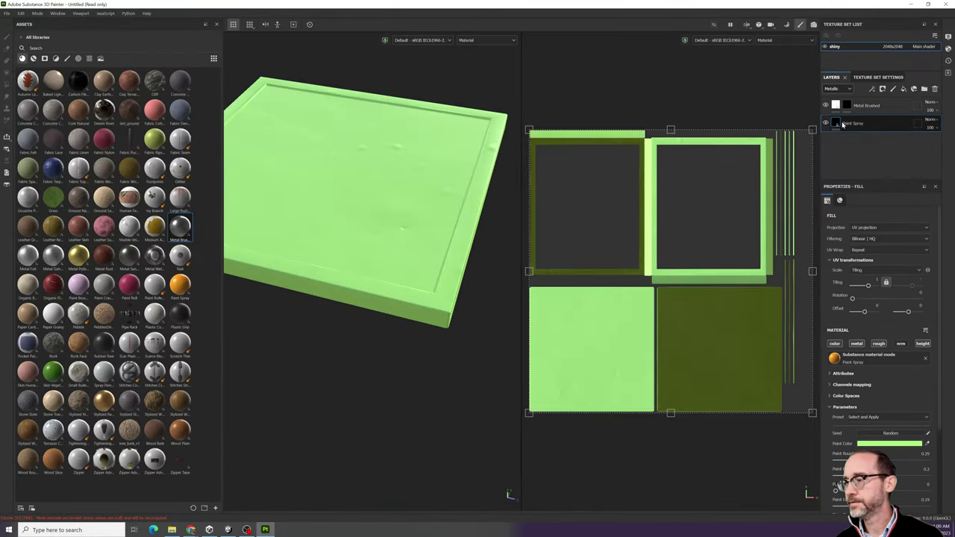
left_click(843, 91)
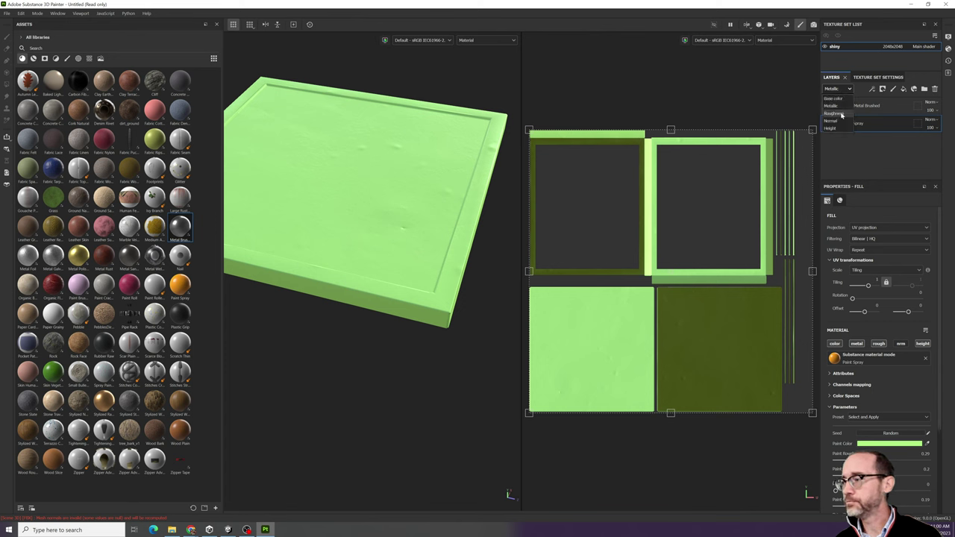
left_click(841, 115)
left_click(845, 89)
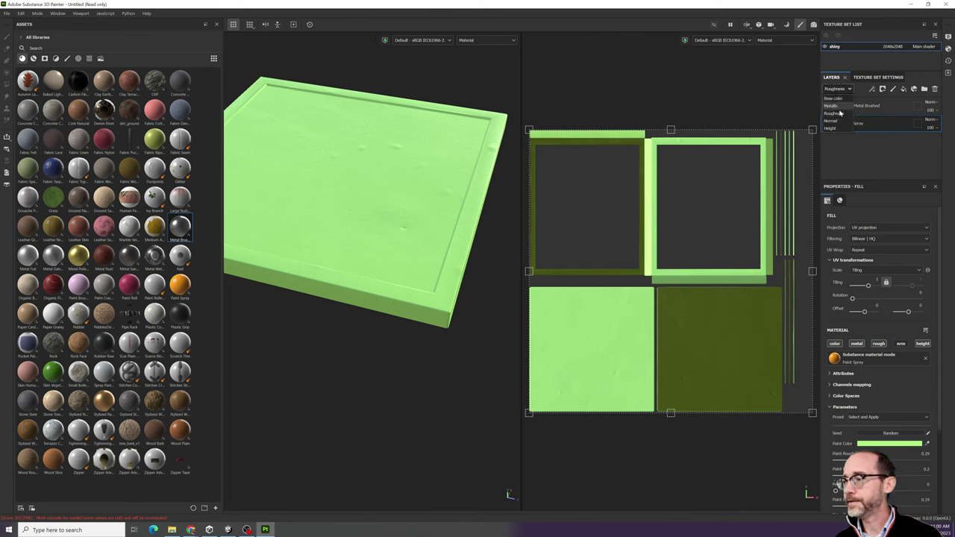
left_click(836, 129)
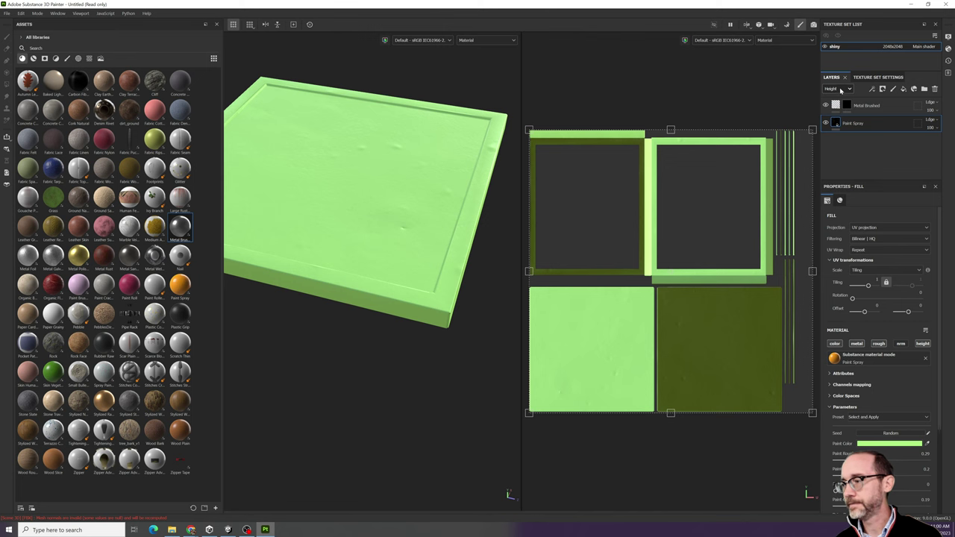
left_click(840, 89)
left_click(838, 109)
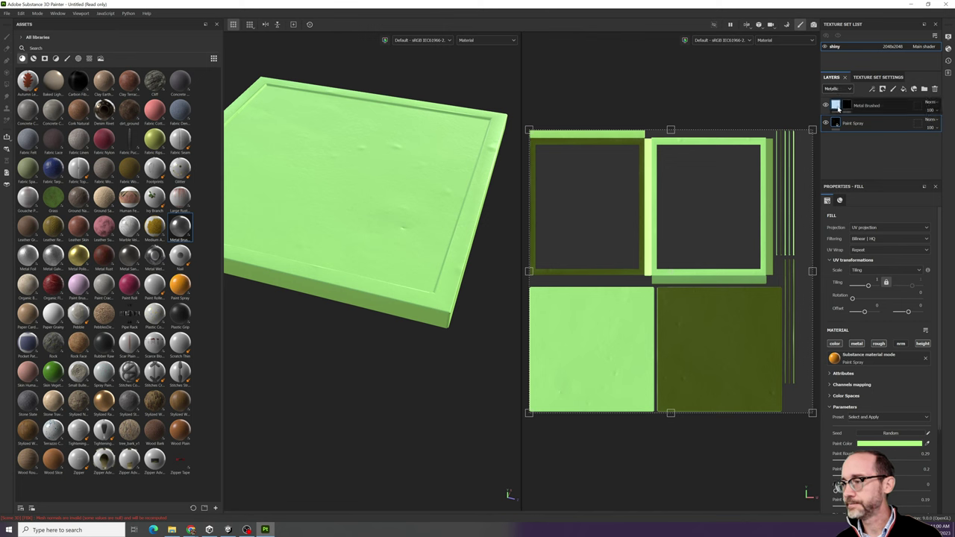
left_click(836, 88)
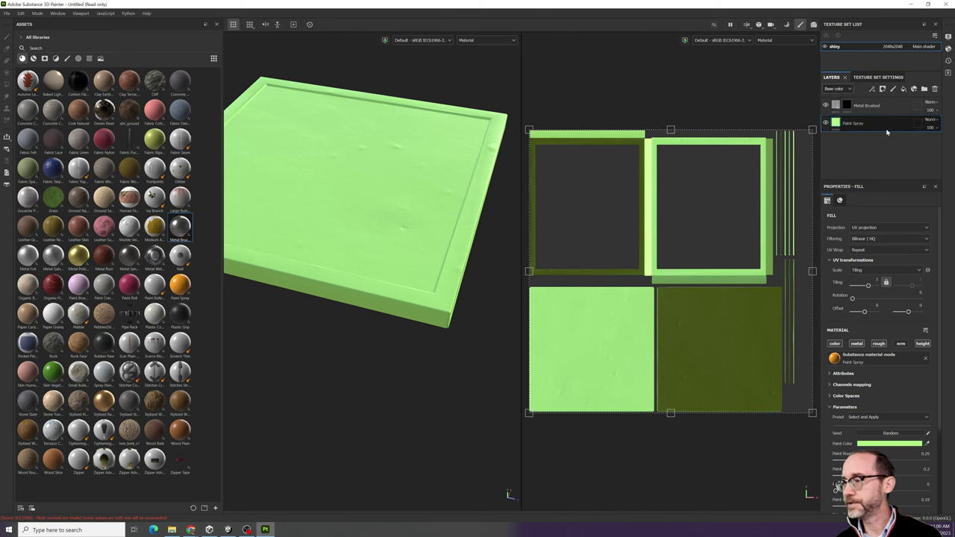
left_click(834, 112)
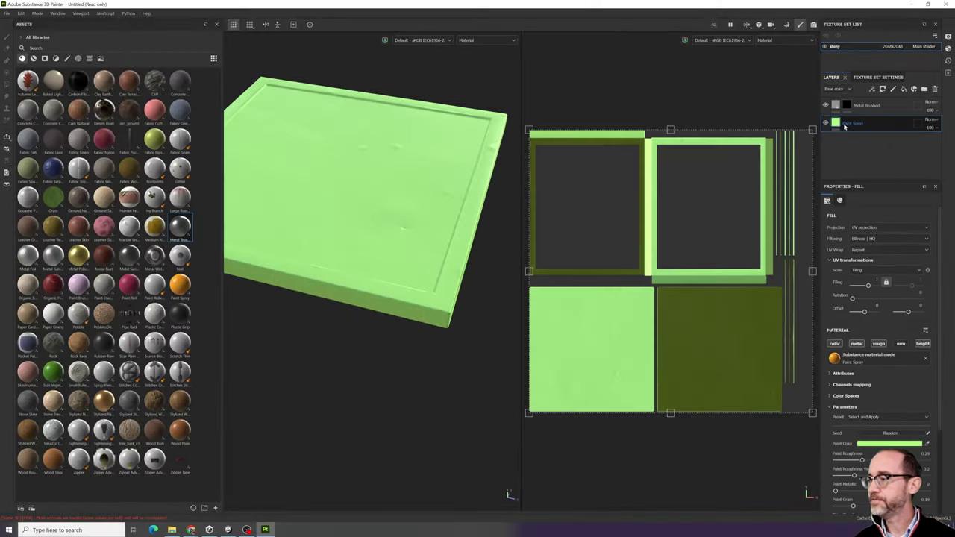
- Scribble a test stroke on the Metal Brushed layer's mask across the slab's top face and undo it
left_click(847, 106)
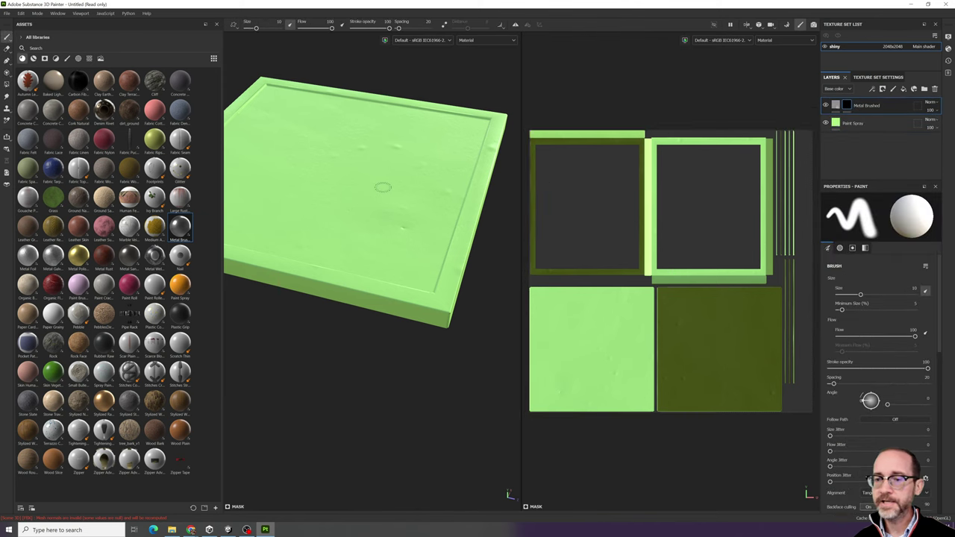
mouse_move(377, 172)
left_mouse_down()
mouse_move(351, 176)
mouse_move(388, 216)
mouse_move(373, 223)
mouse_move(403, 197)
mouse_move(373, 194)
mouse_move(394, 199)
mouse_move(356, 237)
mouse_move(376, 255)
mouse_move(406, 258)
left_mouse_up()
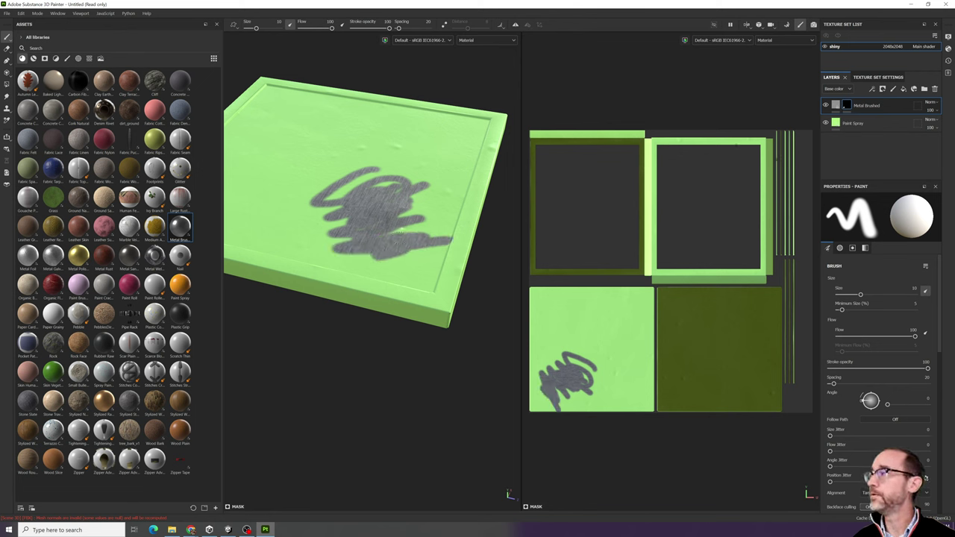
key("ctrl+z")
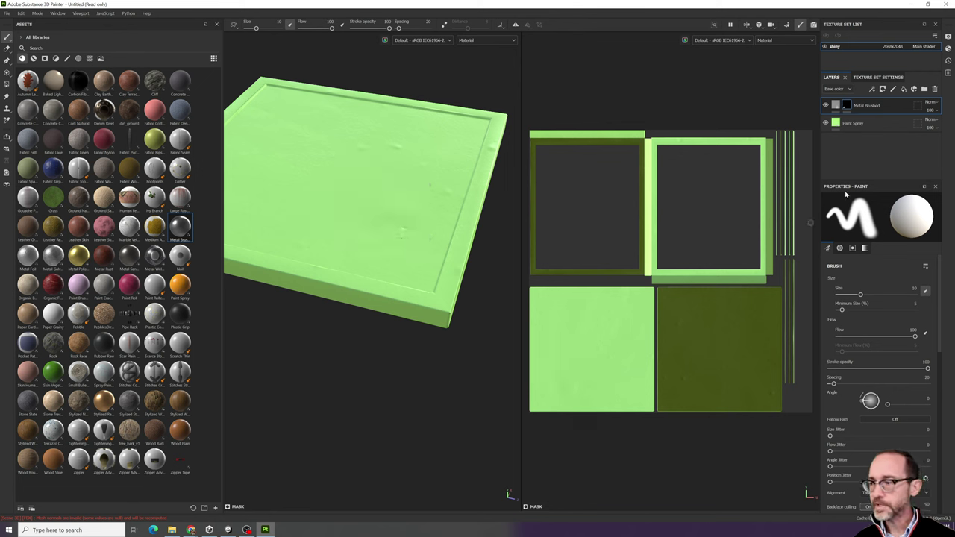
- Replace the Metal Brushed layer's fill material with Paint Brushed
left_click(836, 105)
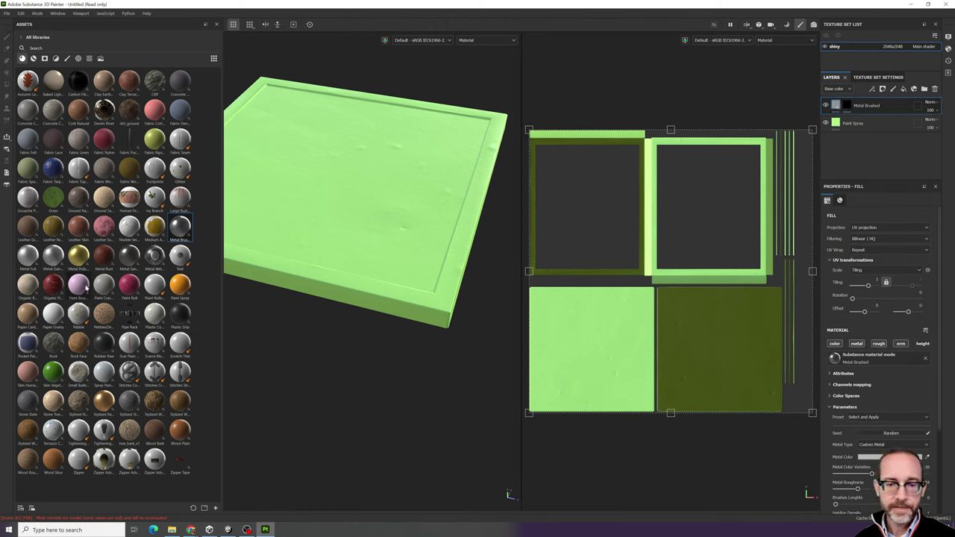
left_click(87, 289)
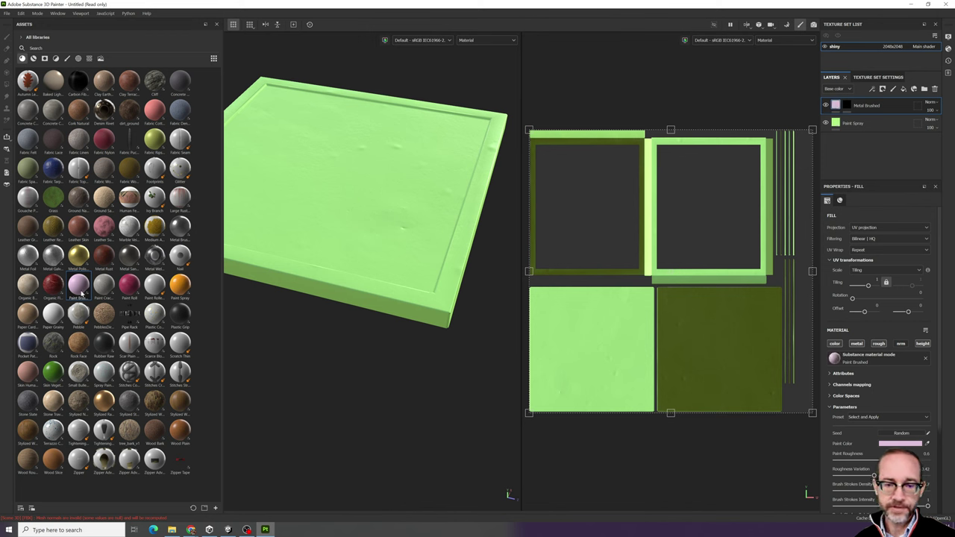
left_click(395, 184)
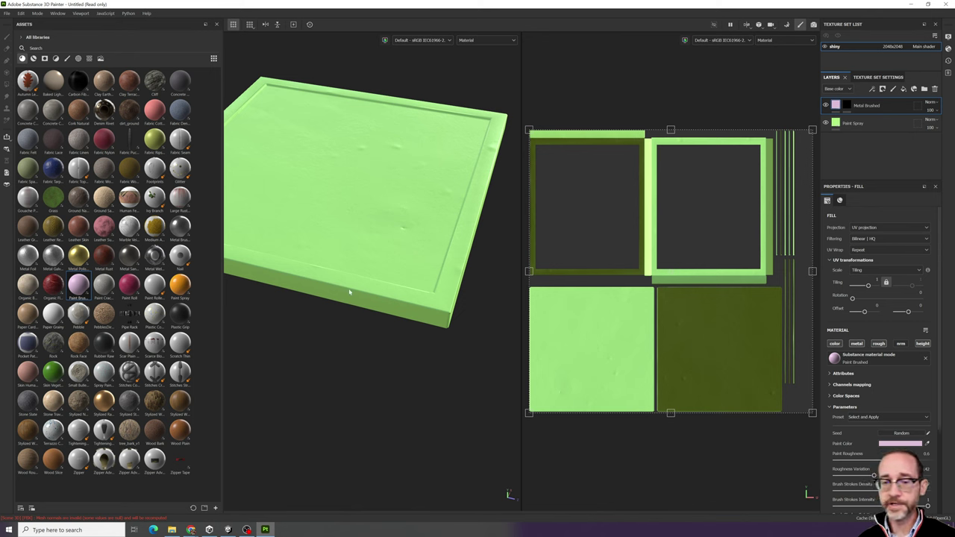
- Paint a short test stroke in the layer's mask on the slab's raised border and undo it
left_click(848, 106)
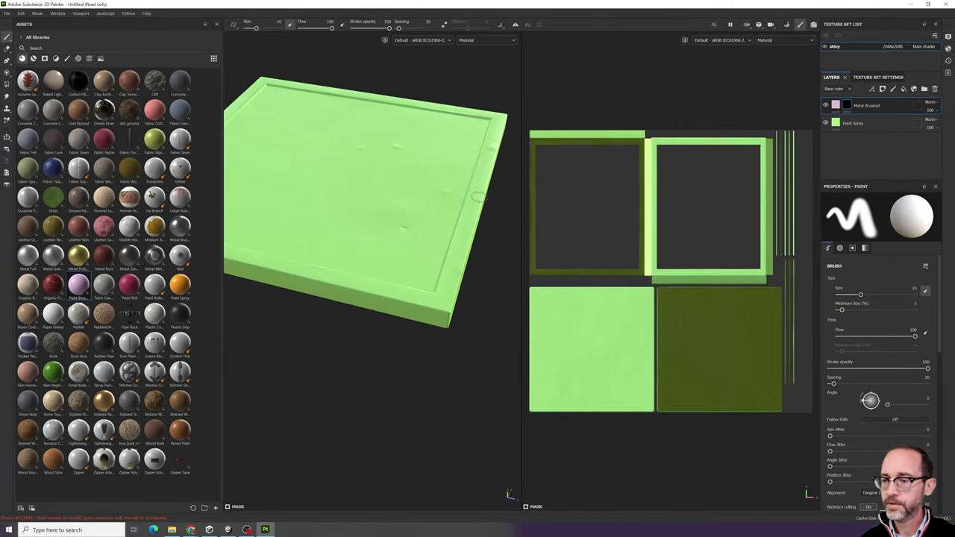
left_click_drag(479, 186, 474, 206)
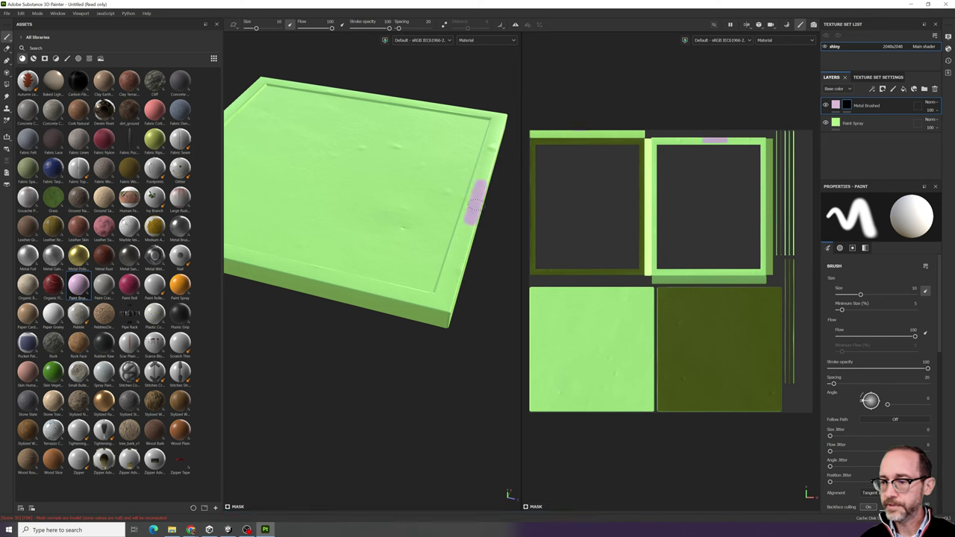
key("ctrl+z")
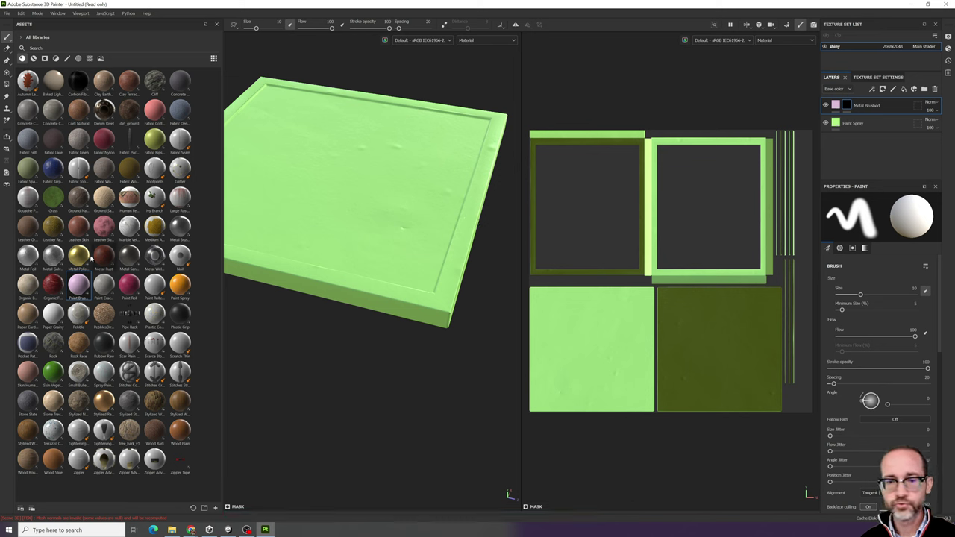
- Reveal polygons of the slab's raised border in the layer's mask with the Polygon Fill tool, working in the UV and 3D views
left_click(7, 89)
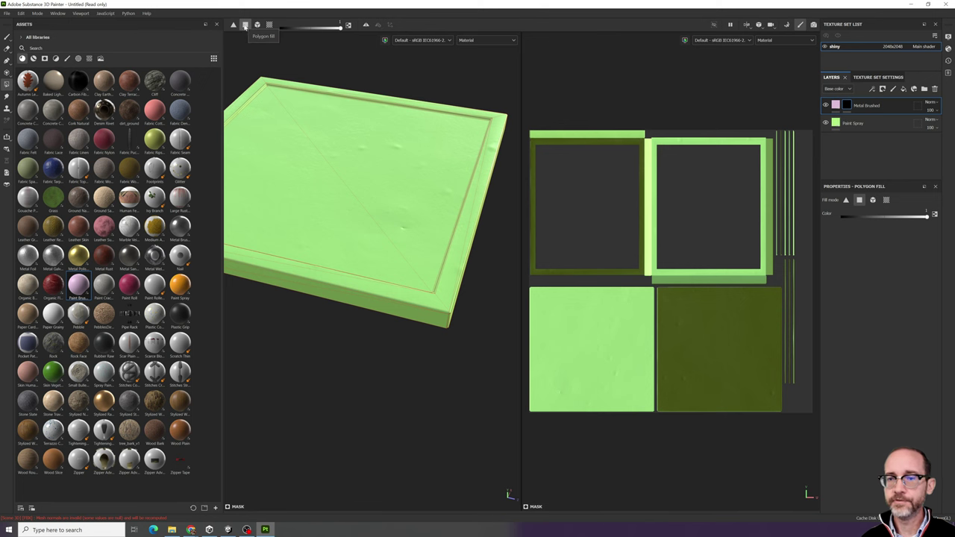
left_click(567, 137)
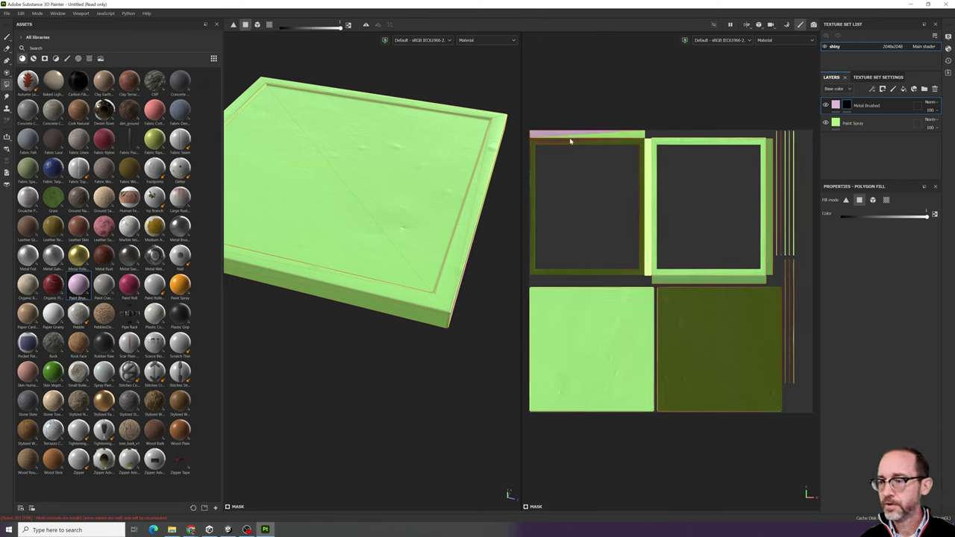
left_click(647, 161)
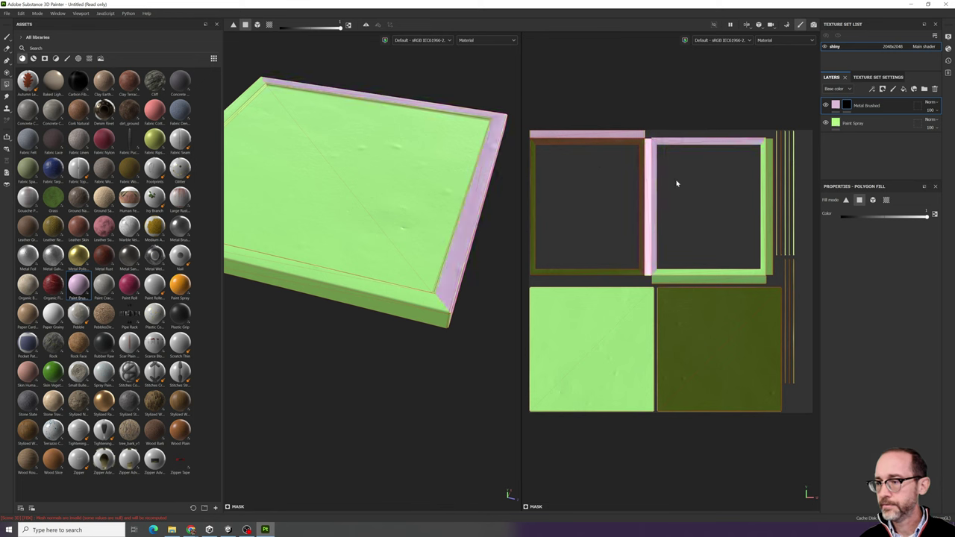
left_click_drag(561, 252, 524, 273)
left_click_drag(612, 256, 673, 280)
left_click(756, 213)
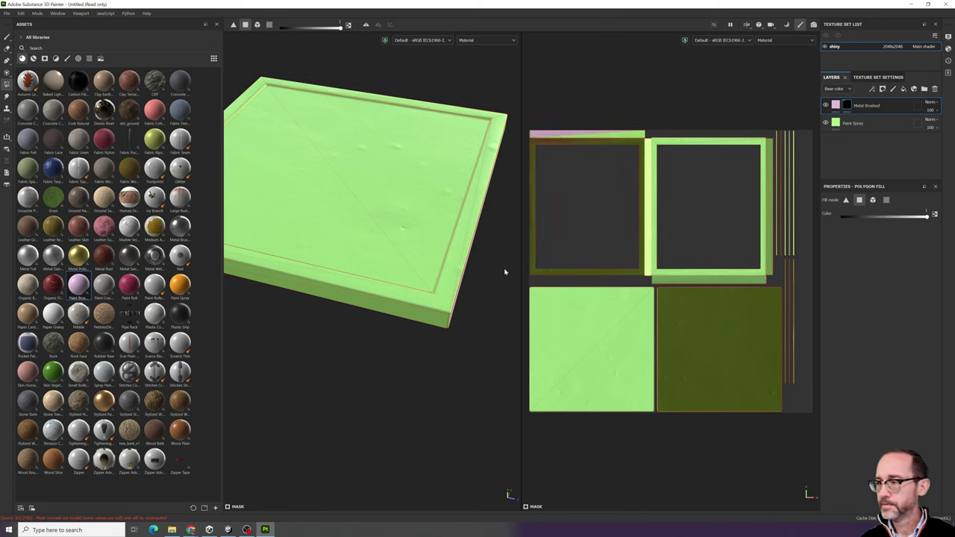
left_click(472, 216)
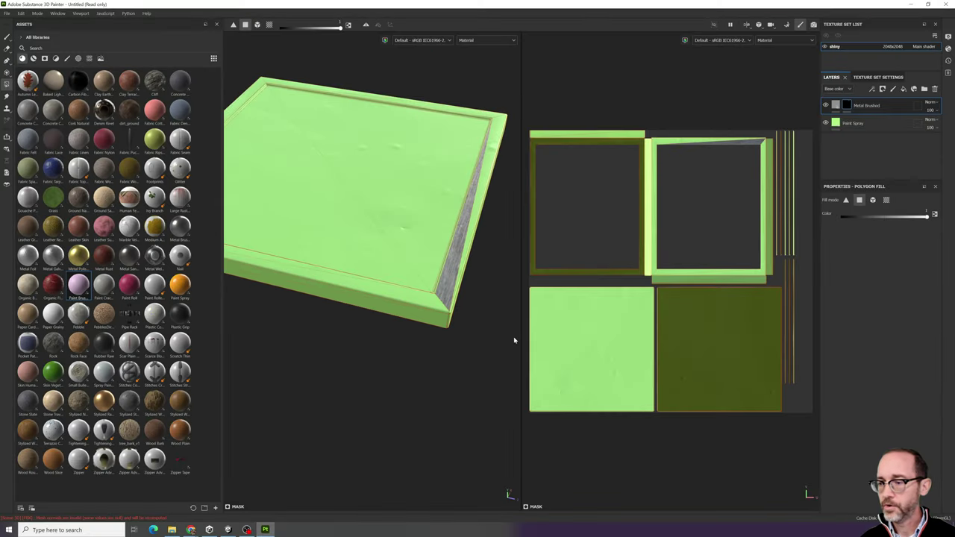
- Undo the last polygon fill and reveal single polygons of the slab's border and side strips in the mask from the UV view
key("ctrl+z")
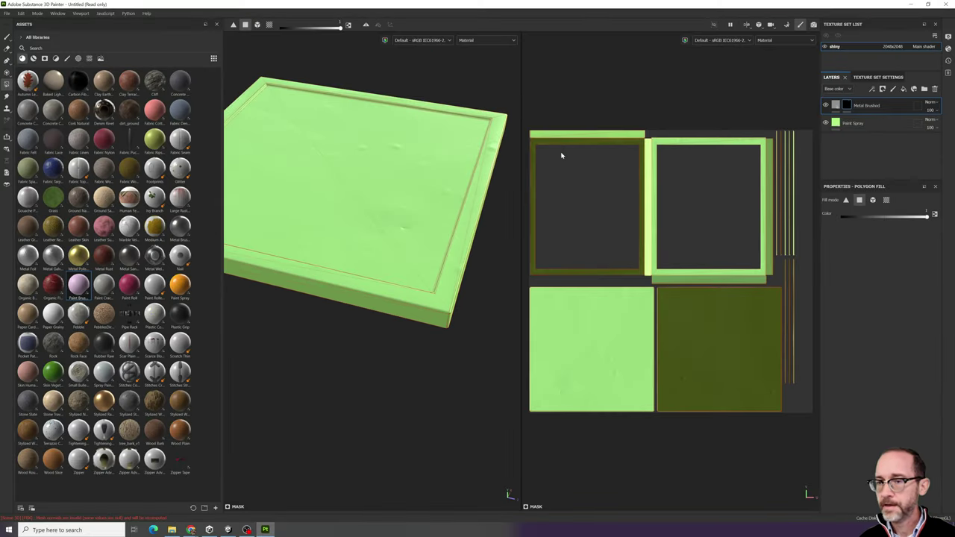
left_click(585, 137)
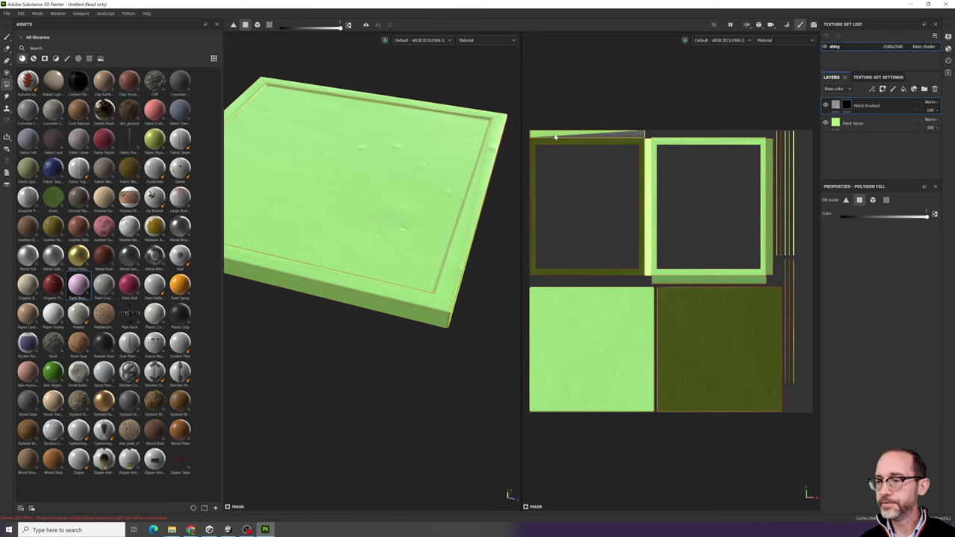
left_click(653, 155)
left_click(648, 169)
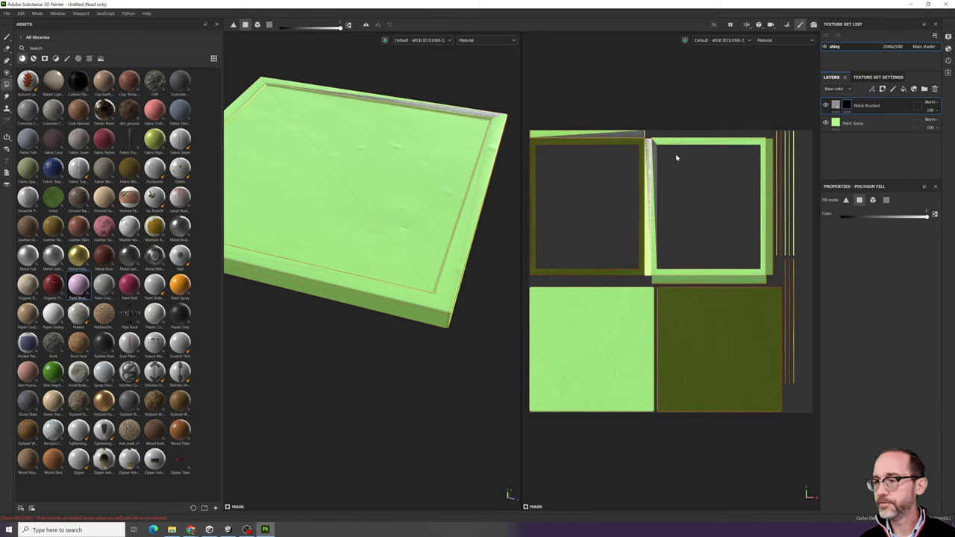
key("ctrl+1")
left_click(673, 159)
mouse_move(710, 116)
left_mouse_down()
mouse_move(495, 103)
mouse_move(605, 141)
left_mouse_up()
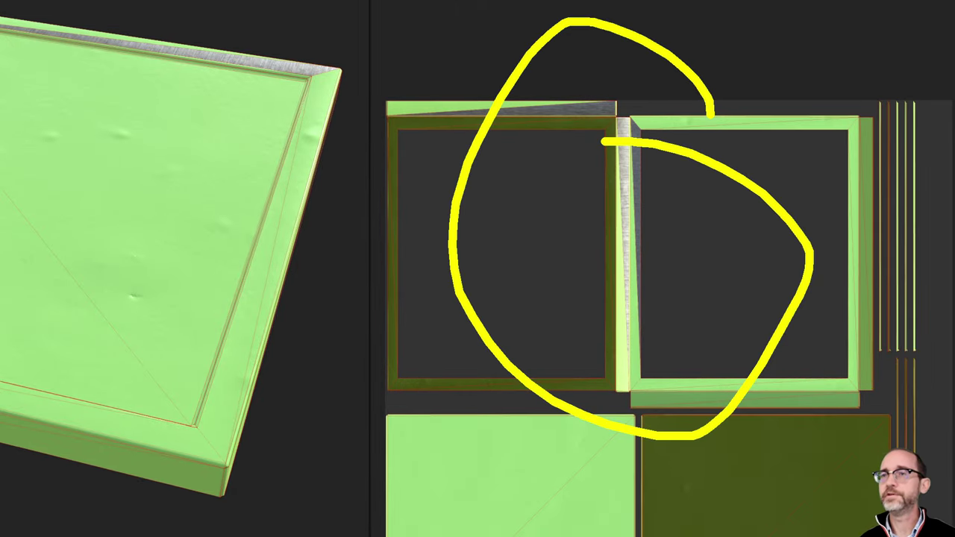
mouse_move(682, 54)
left_mouse_down()
mouse_move(455, 200)
mouse_move(590, 246)
mouse_move(642, 46)
left_mouse_up()
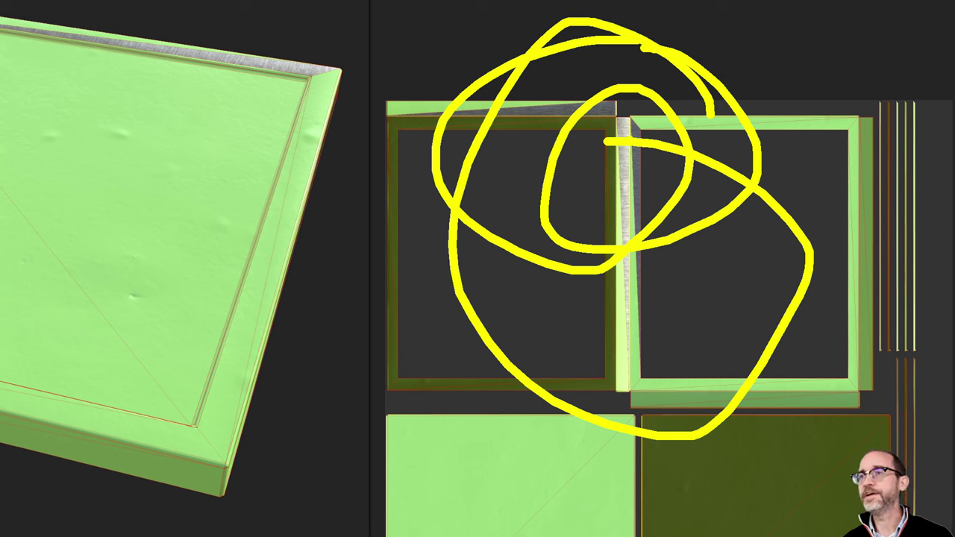
left_click_drag(469, 139, 568, 191)
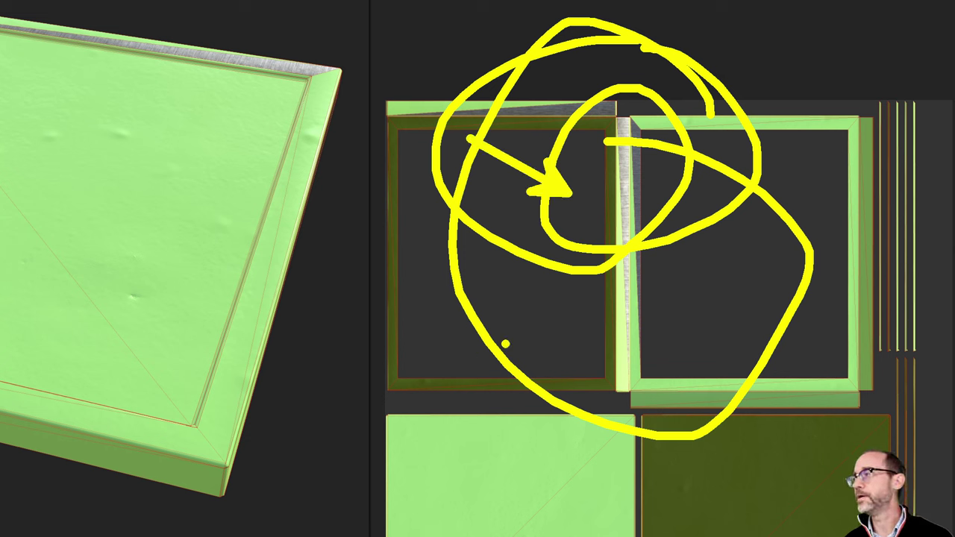
key("Escape")
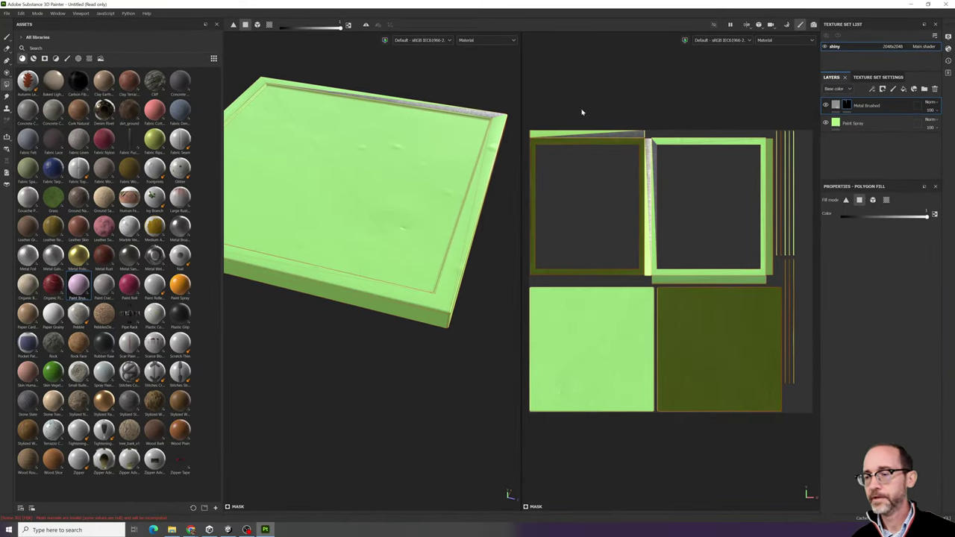
key("ctrl+1")
left_click(684, 94)
key("Escape")
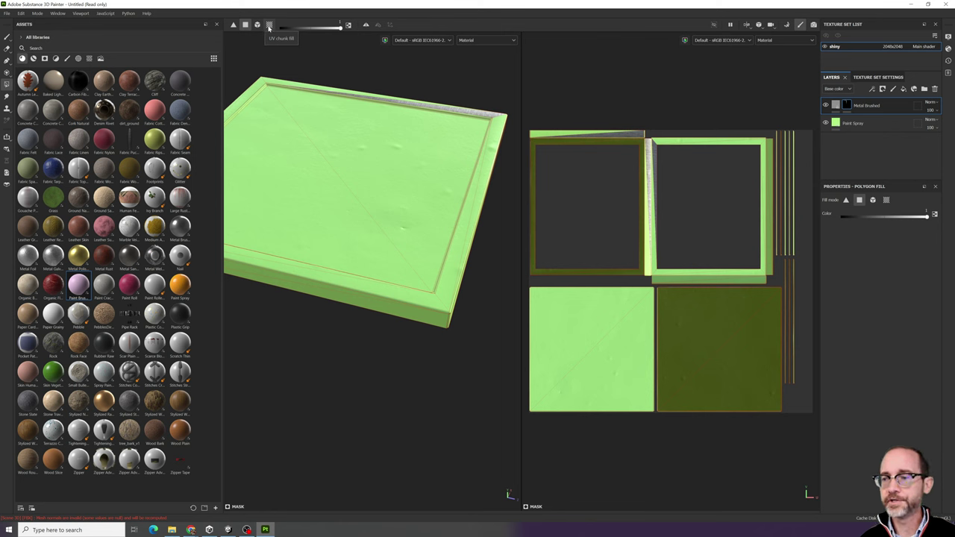
- Reveal the slab's border and outer side islands in the Metal Brushed mask using UV chunk fill
left_click(270, 26)
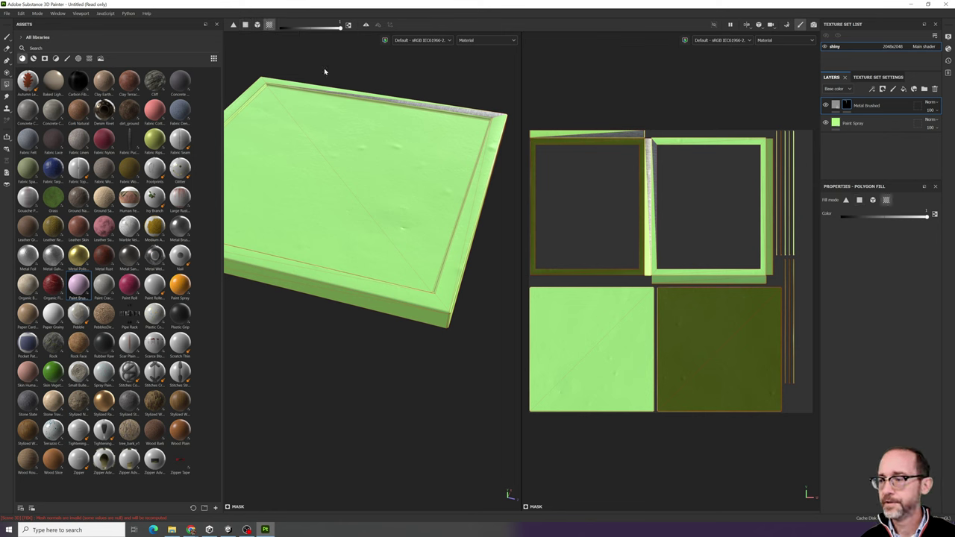
left_click(689, 144)
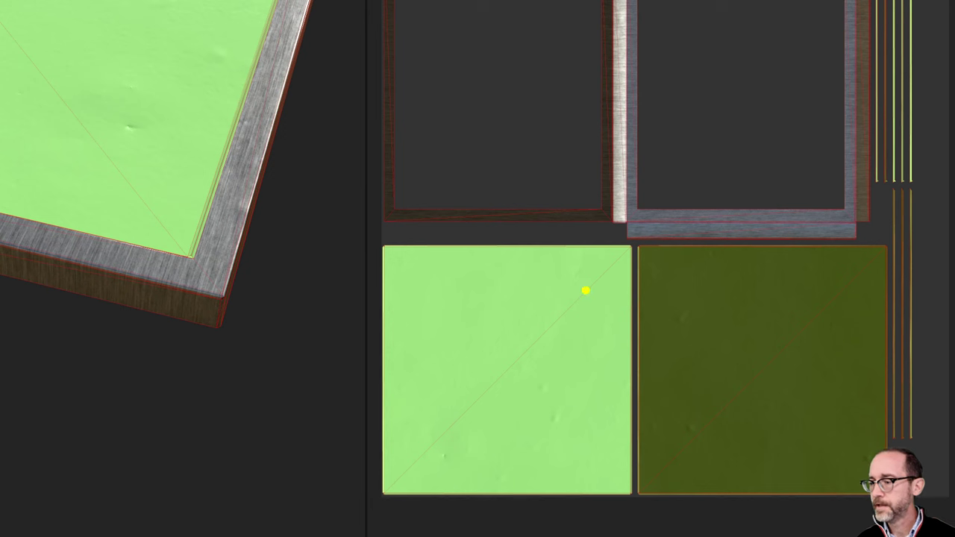
left_click_drag(605, 278, 527, 296)
mouse_move(746, 332)
left_mouse_down()
mouse_move(793, 303)
mouse_move(735, 327)
left_mouse_up()
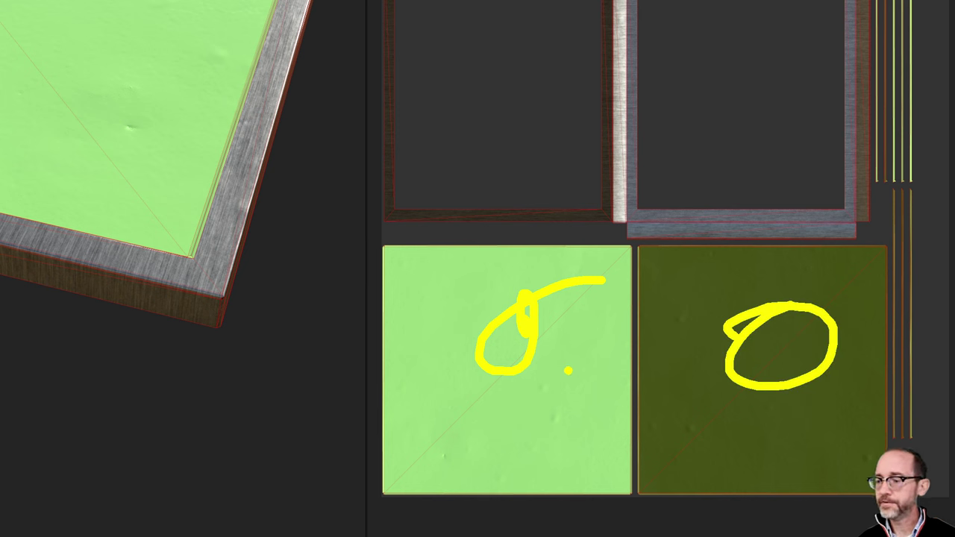
type("t")
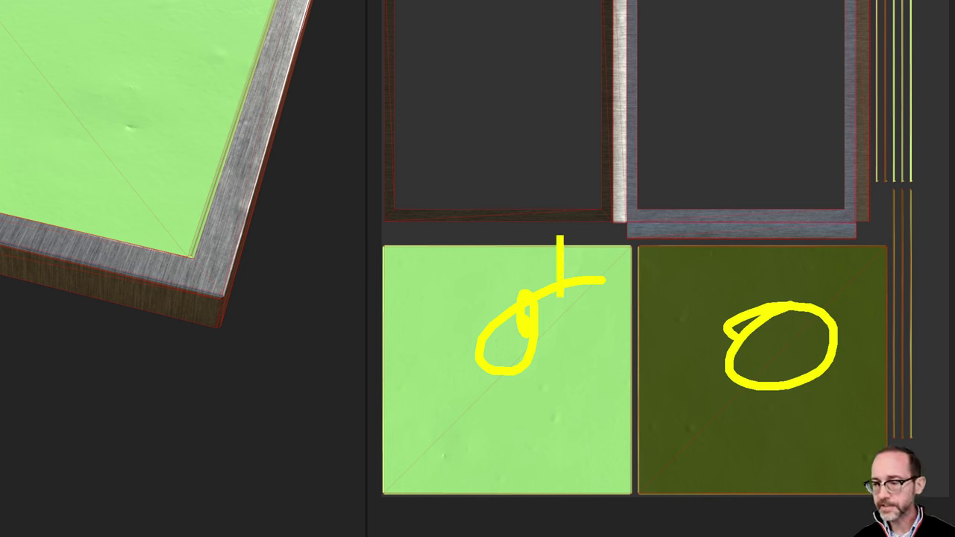
type("UV SPCE")
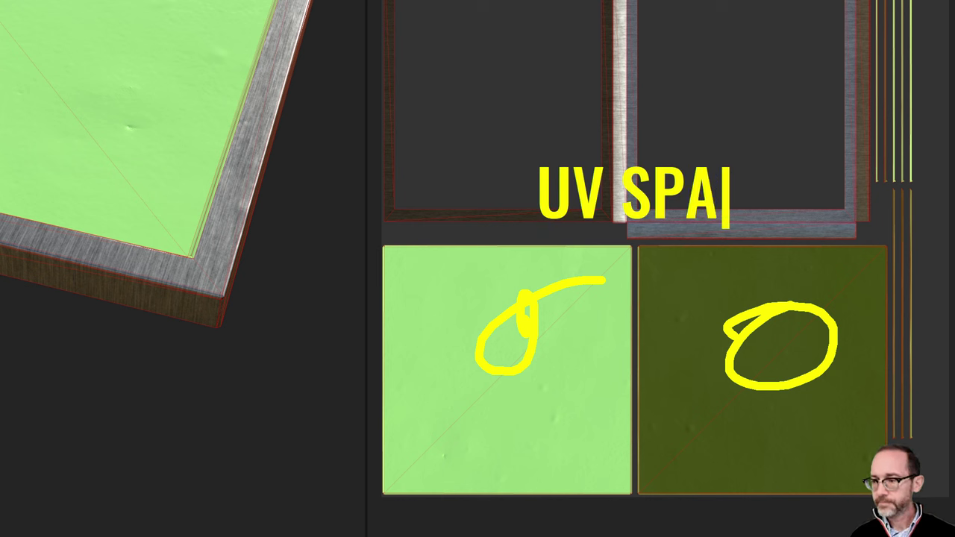
key("Escape")
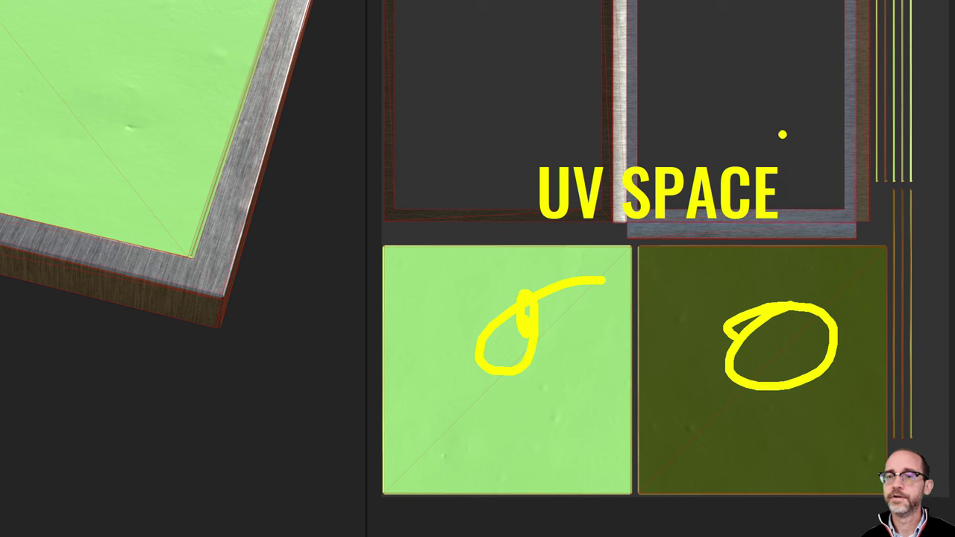
left_click_drag(229, 154, 418, 153, "ctrl+shift")
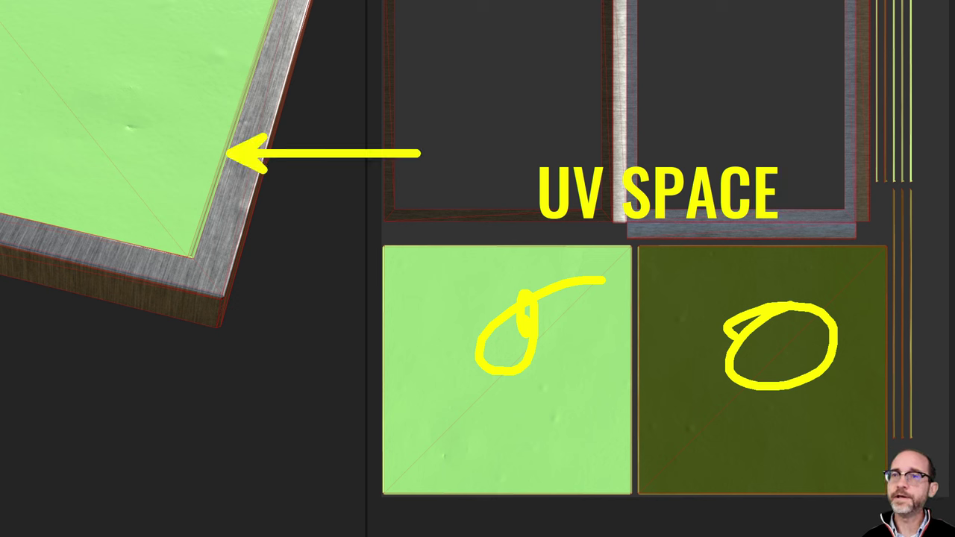
mouse_move(202, 165)
left_mouse_down()
mouse_move(101, 340)
mouse_move(110, 326)
left_mouse_up()
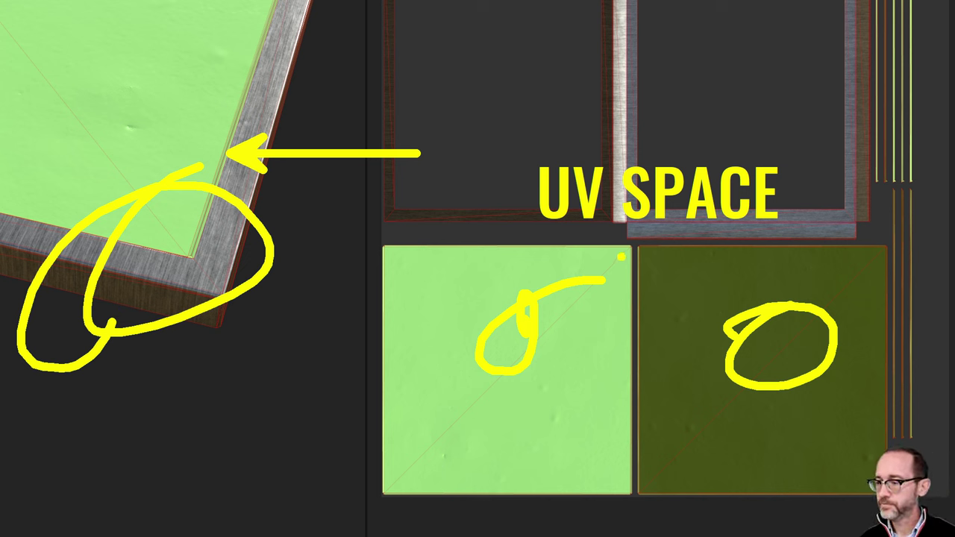
left_click(624, 256)
left_click_drag(675, 272, 694, 268)
left_click_drag(433, 314, 448, 314)
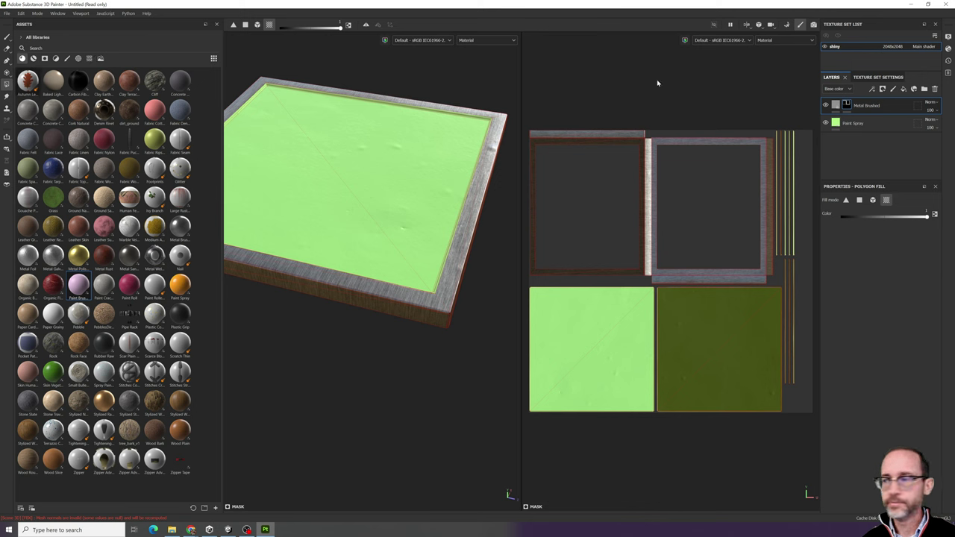
- Fill both groups of thin strip UV islands in the Metal Brushed mask, undoing the fill that also caught the dark square island
left_click(843, 109)
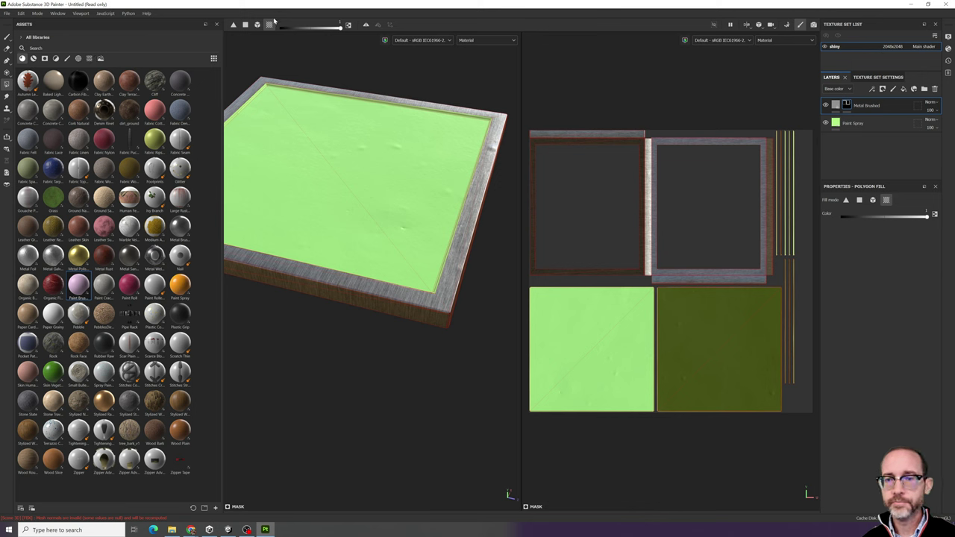
left_click_drag(803, 210, 763, 209)
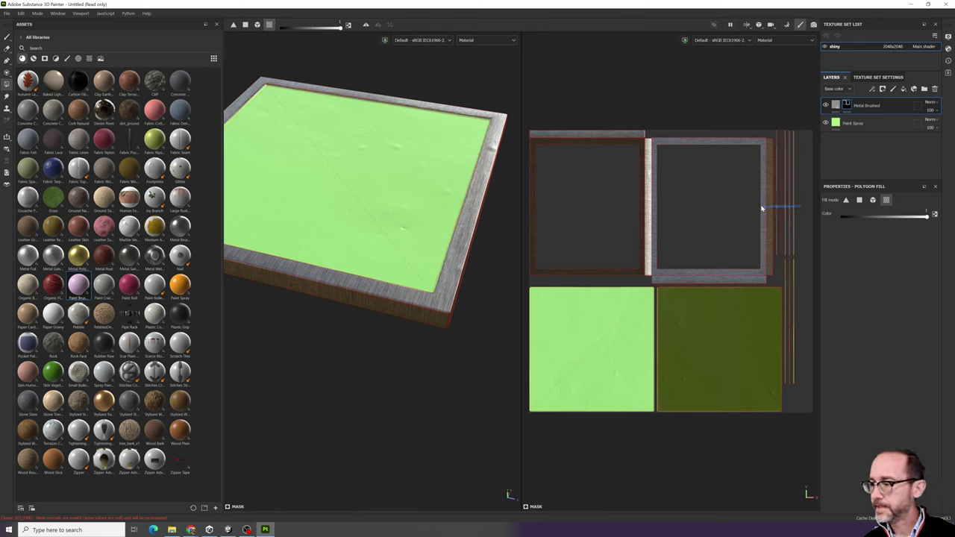
left_click_drag(806, 279, 764, 270)
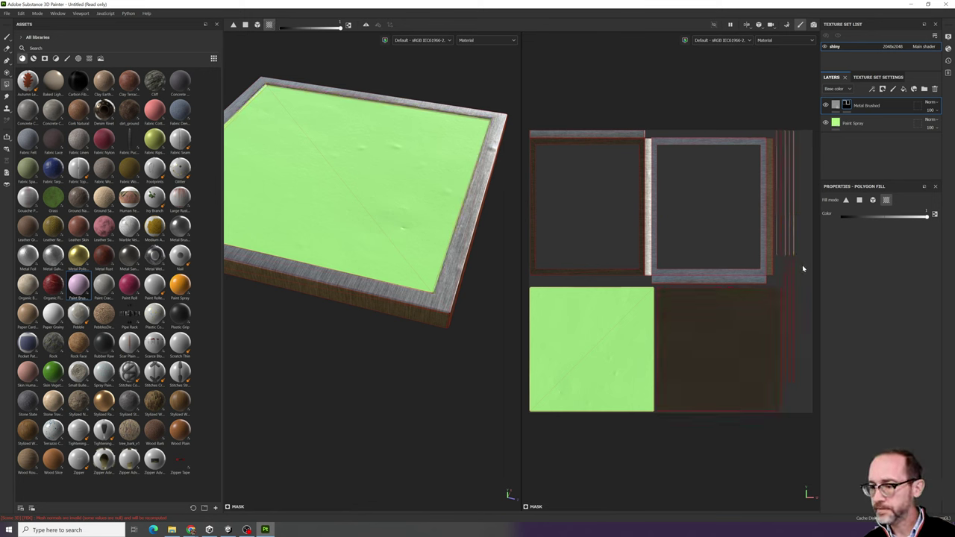
key("ctrl+z")
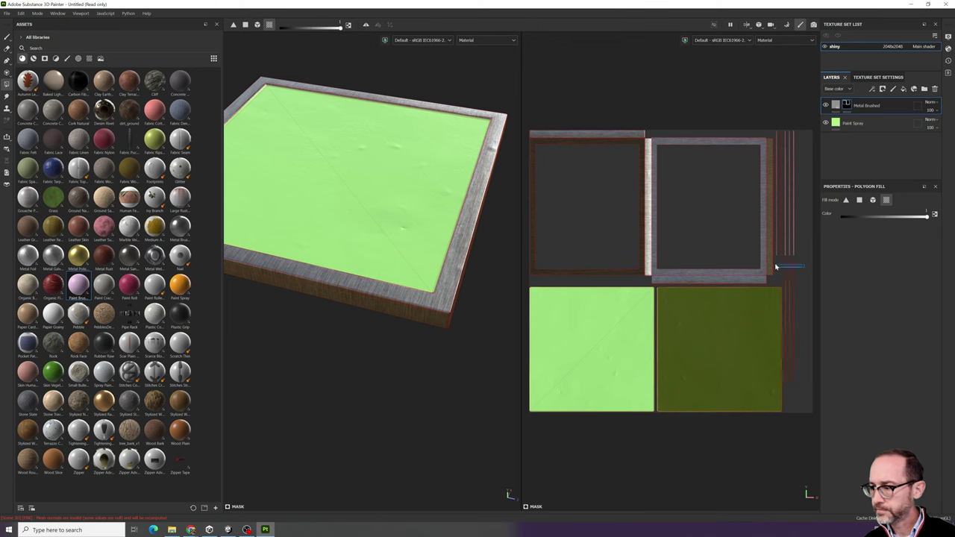
- Examine the slab's metal border, inner edges and green top face from several angles
left_click_drag(395, 370, 408, 337, "alt")
scroll(401, 301, "up", 3)
left_click_drag(401, 303, 373, 343, "alt")
scroll(395, 339, "down", 5)
scroll(384, 246, "up", 3)
left_click_drag(350, 253, 431, 266, "alt")
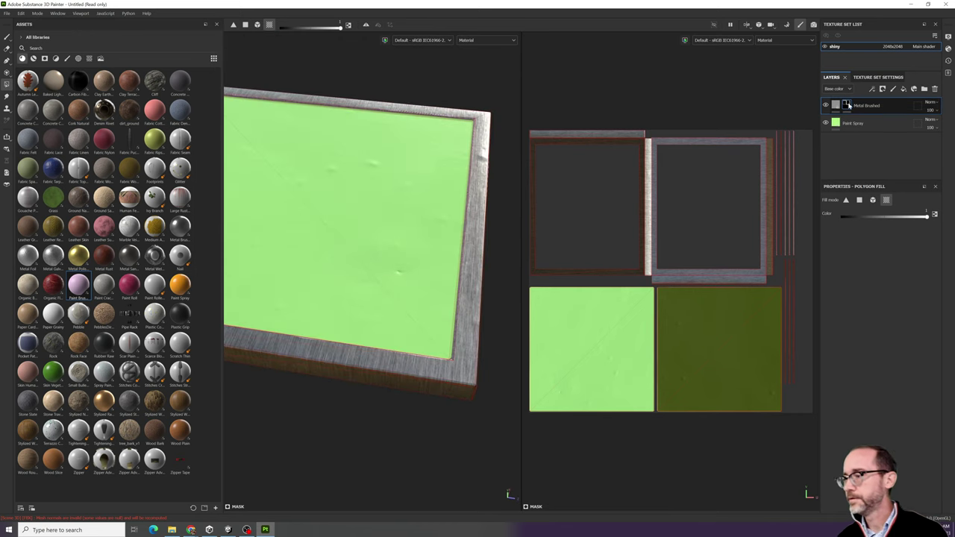
mouse_move(848, 105)
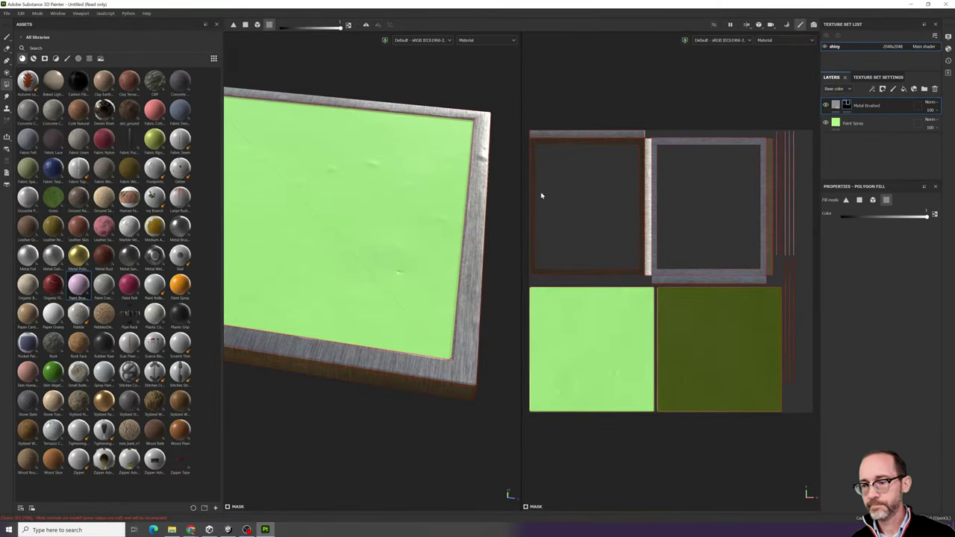
left_click_drag(477, 216, 450, 277, "alt")
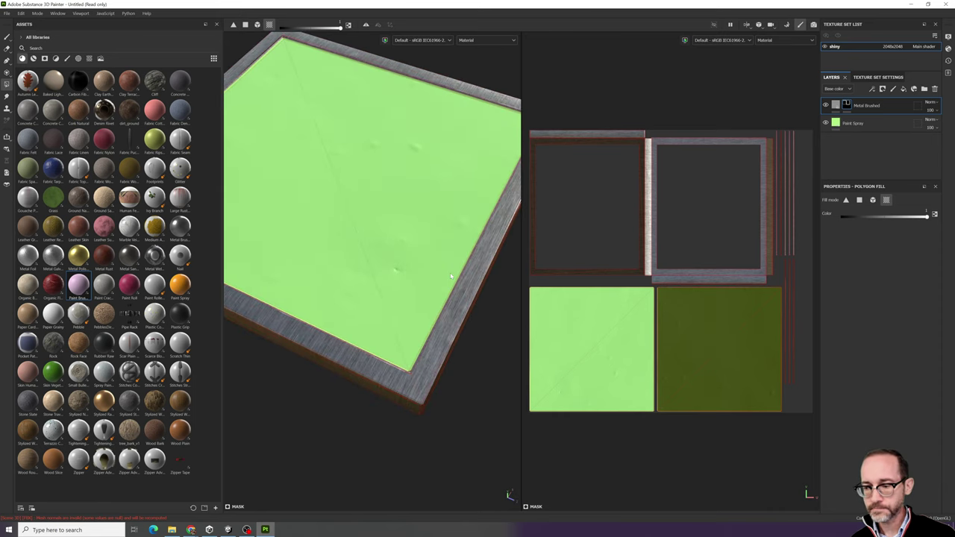
- Select the Paint Spray layer and frame the whole slab in the 3D view
left_click(862, 124)
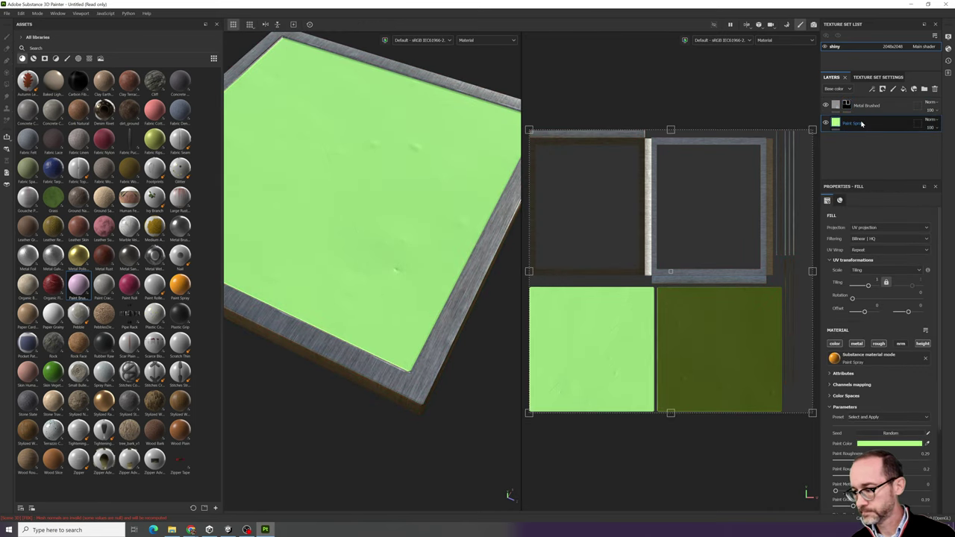
left_click(863, 112)
left_click(861, 126)
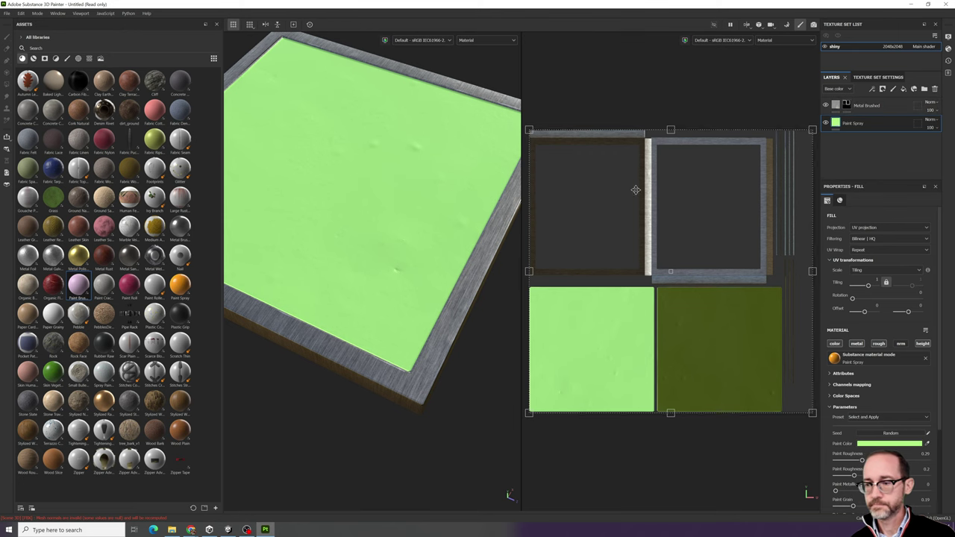
key("f")
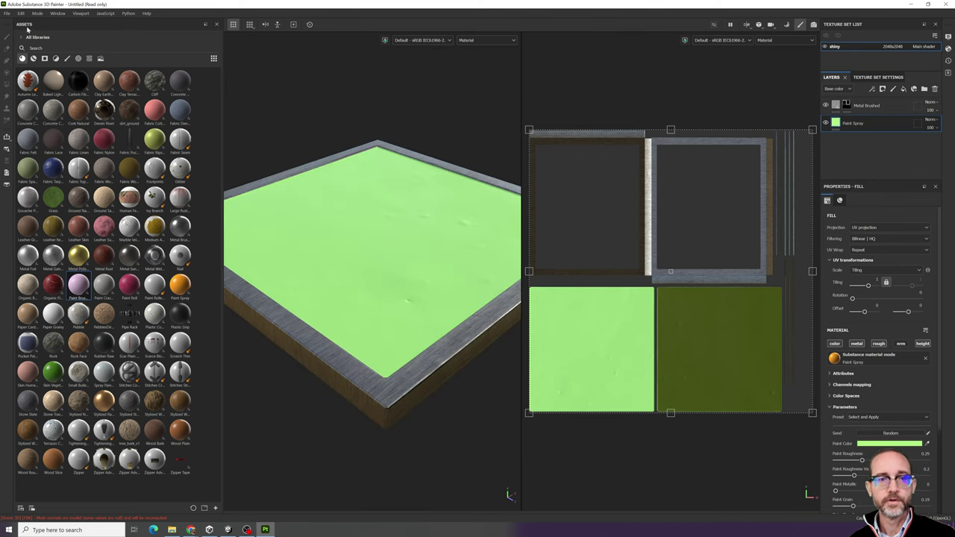
- Save the project as "platform paint" in the AVC200 folder
left_click(8, 14)
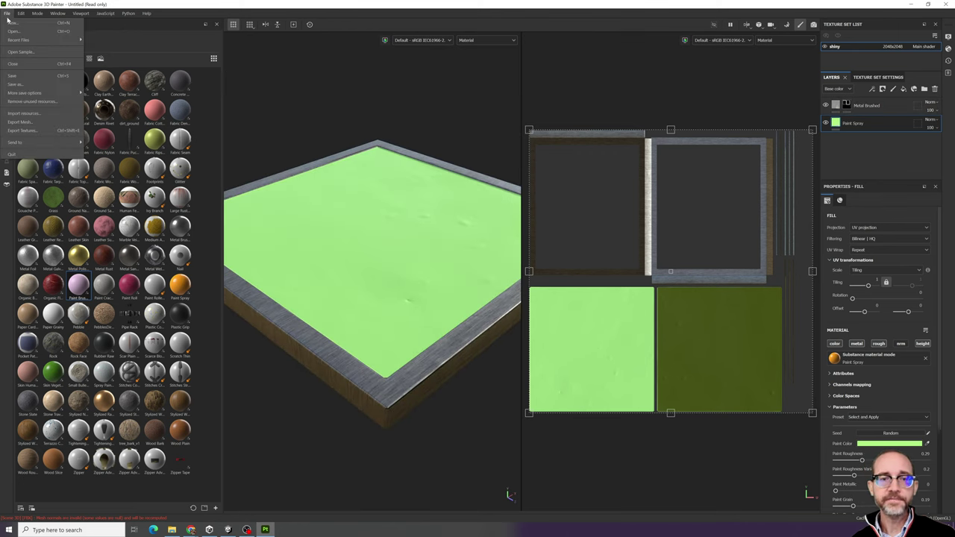
left_click(27, 86)
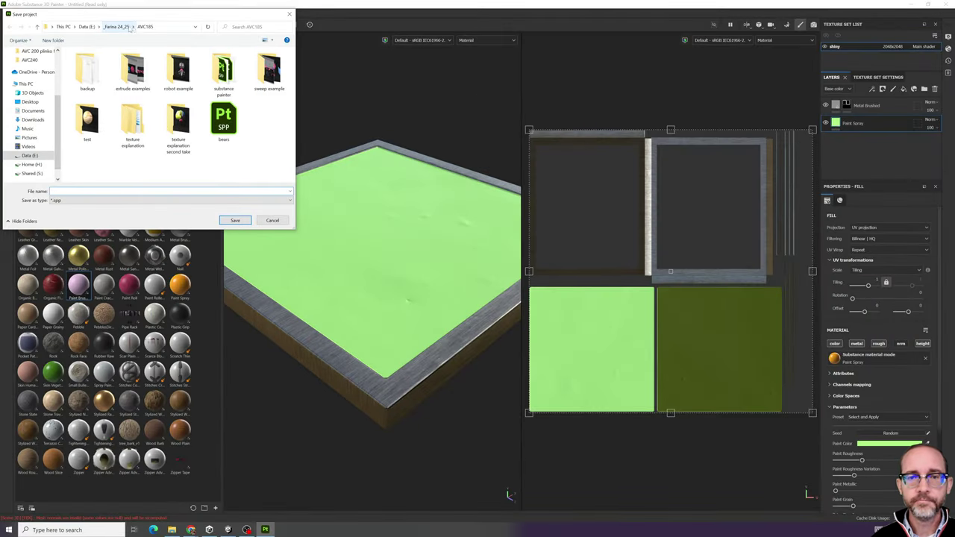
left_click(128, 27)
left_click(85, 71)
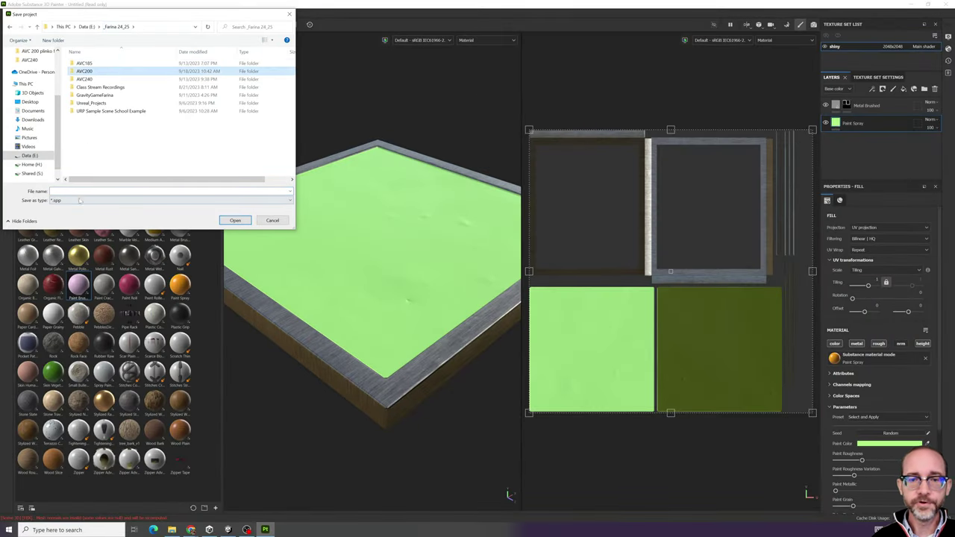
double_click(88, 71)
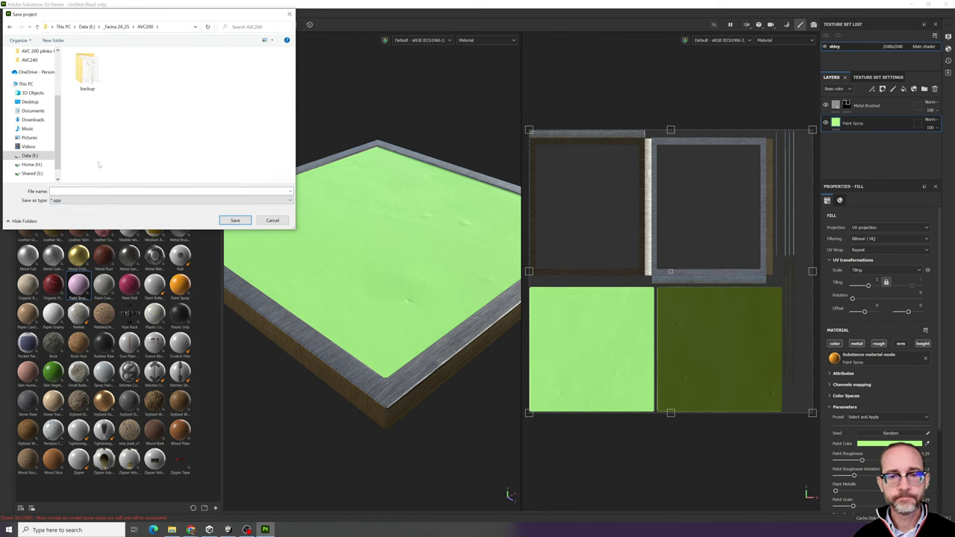
type("pl")
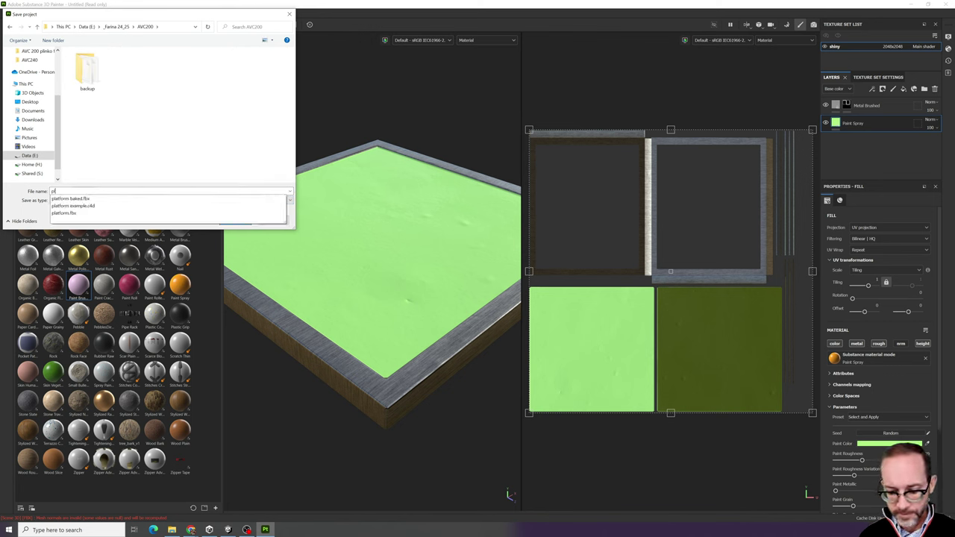
type("atform paint")
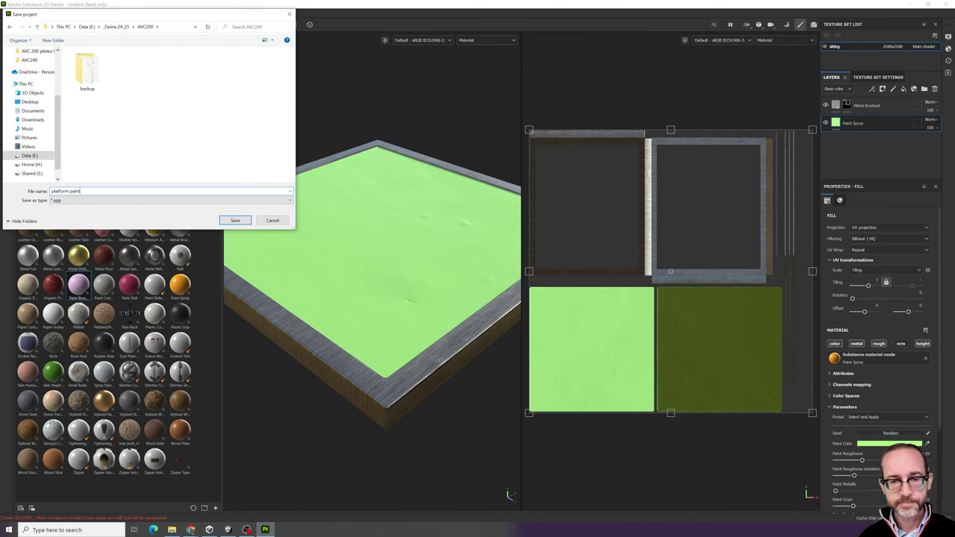
left_click(234, 220)
- Switch to the AVC 200 Miro board in the browser and show the TEXTURES - Material note below the Substance Painter logo
scroll(368, 242, "down", 3)
mouse_move(368, 242)
left_mouse_down("alt")
mouse_move(343, 261)
mouse_move(355, 132)
mouse_move(330, 194)
mouse_move(324, 266)
mouse_move(327, 259)
mouse_move(383, 267)
mouse_move(356, 256)
left_mouse_up("alt")
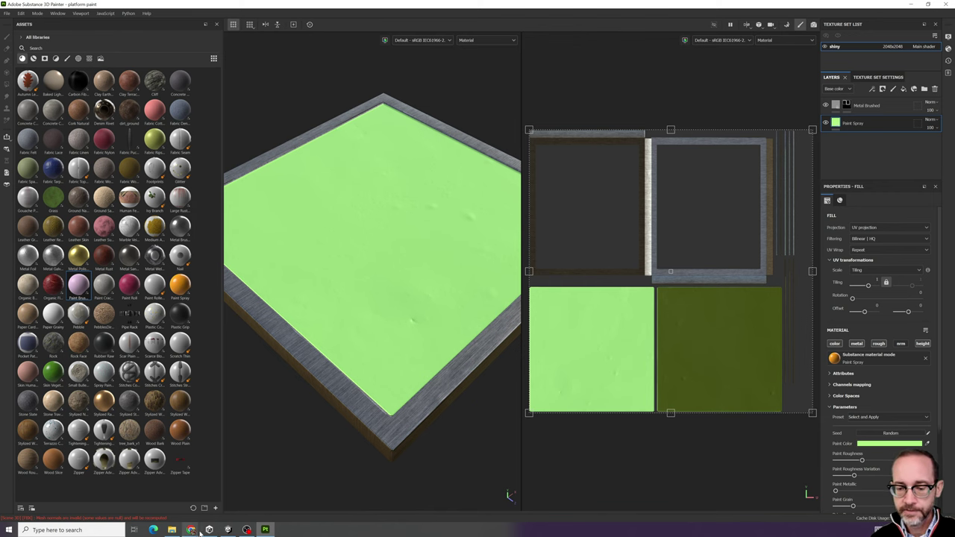
mouse_move(191, 529)
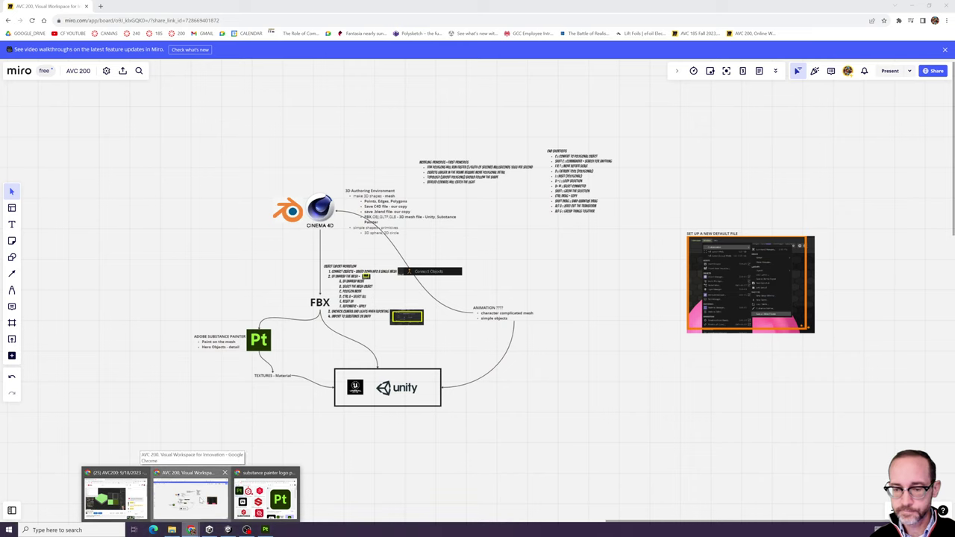
left_click(201, 500)
scroll(265, 408, "up", 6)
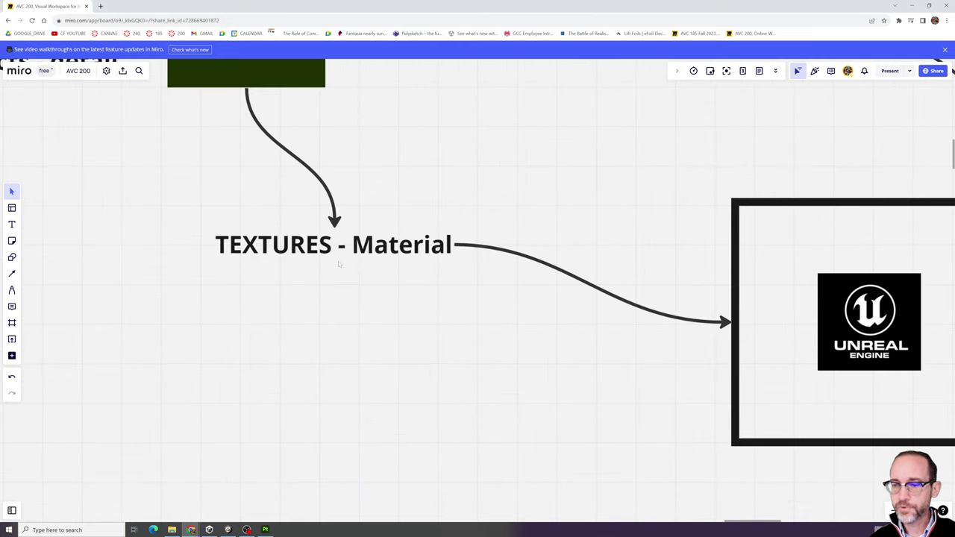
double_click(343, 252)
key("End")
left_click(452, 244)
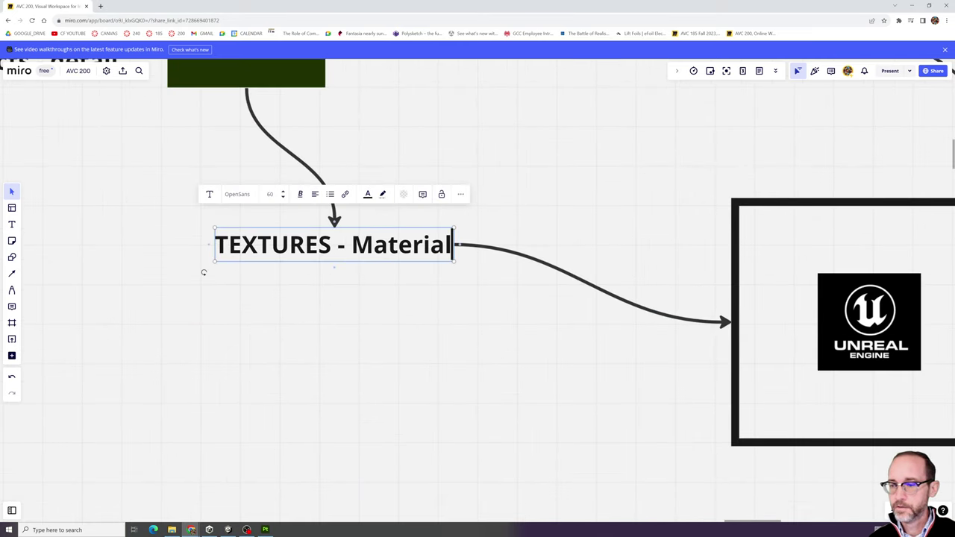
key("ctrl+minus")
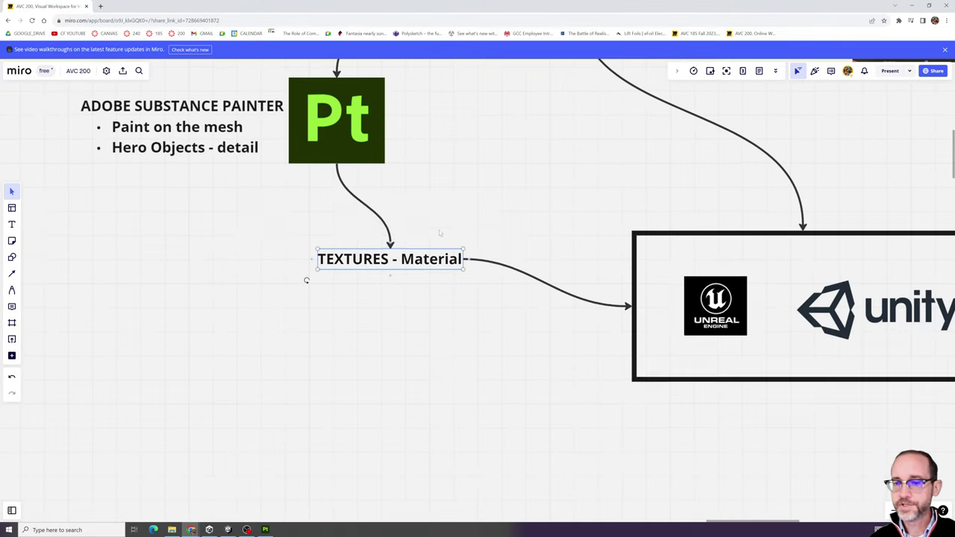
left_click(434, 168)
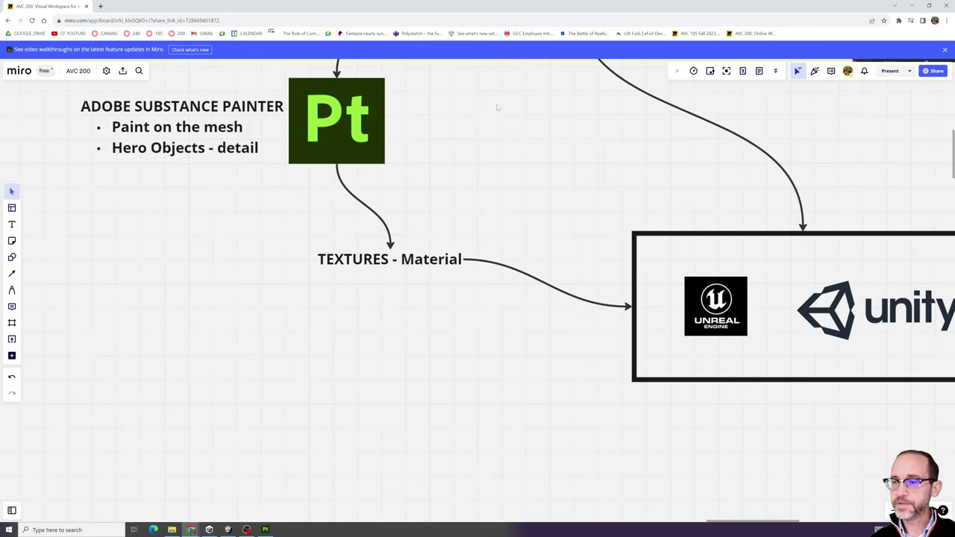
mouse_move(426, 79)
left_mouse_down()
mouse_move(434, 130)
mouse_move(372, 88)
left_mouse_up()
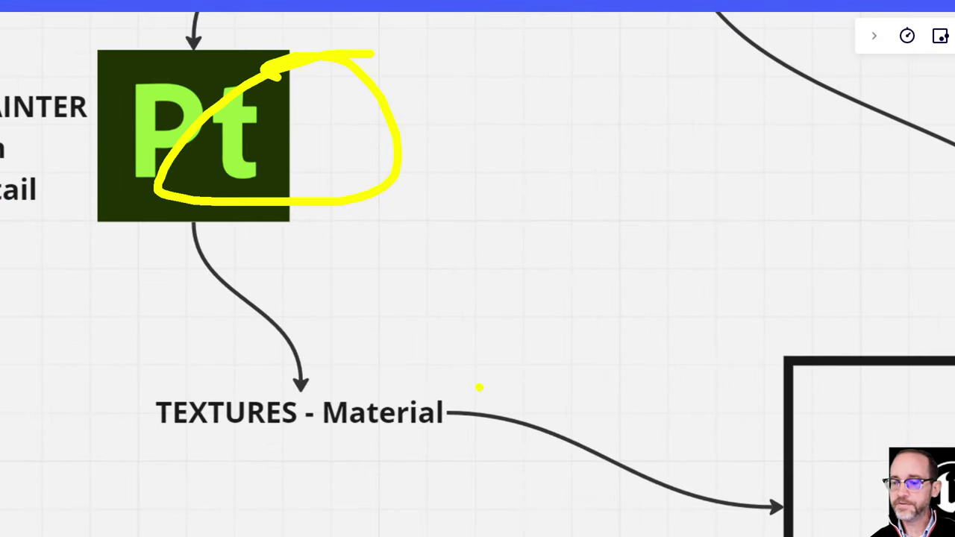
mouse_move(425, 409)
left_mouse_down()
mouse_move(756, 426)
mouse_move(762, 369)
mouse_move(631, 407)
left_mouse_up()
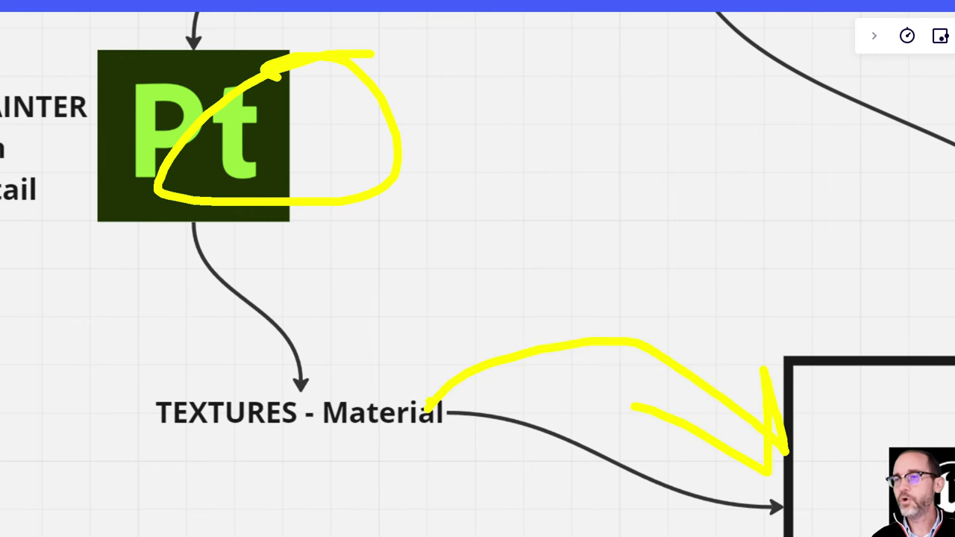
key("Escape")
- Start a bulleted list on a new line under the TEXTURES - Material heading
double_click(383, 413)
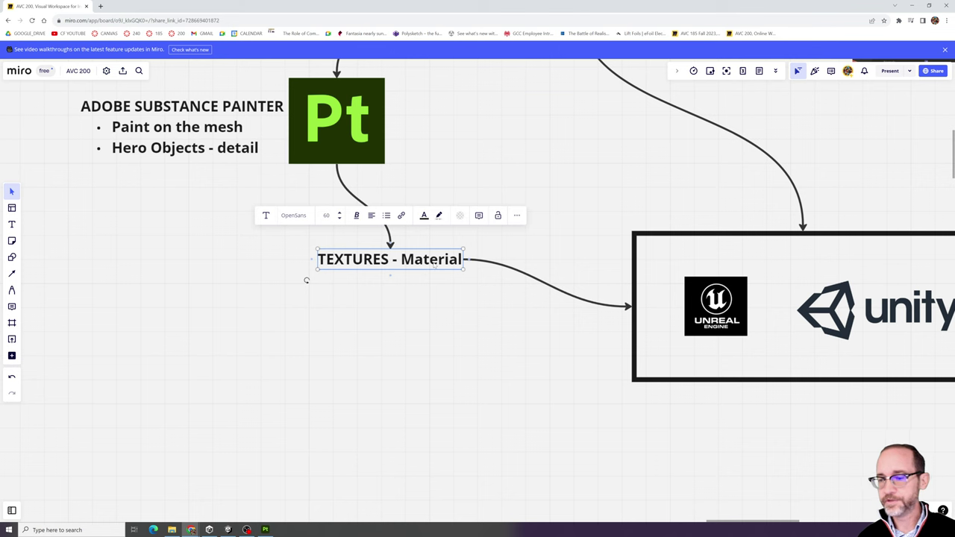
key("End")
key("Return")
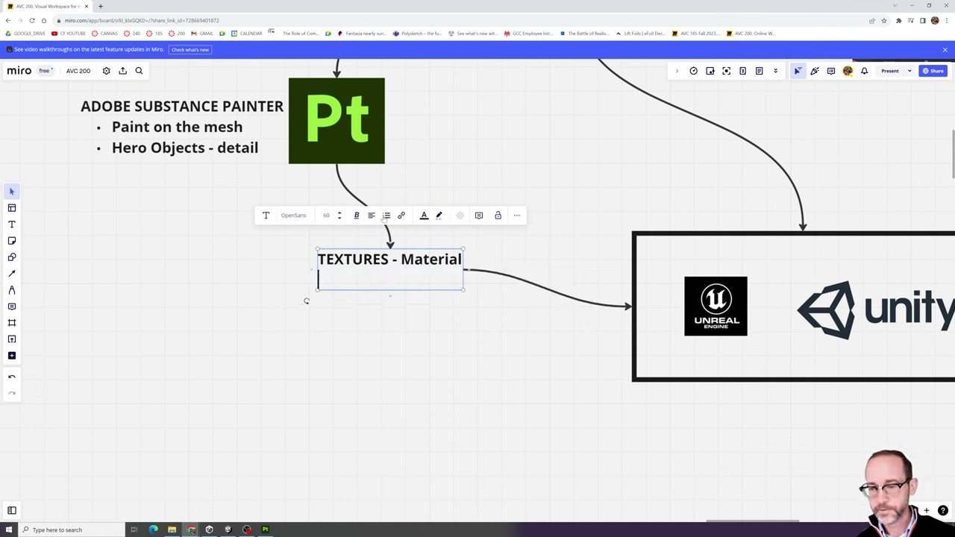
left_click(386, 215)
left_click(389, 232)
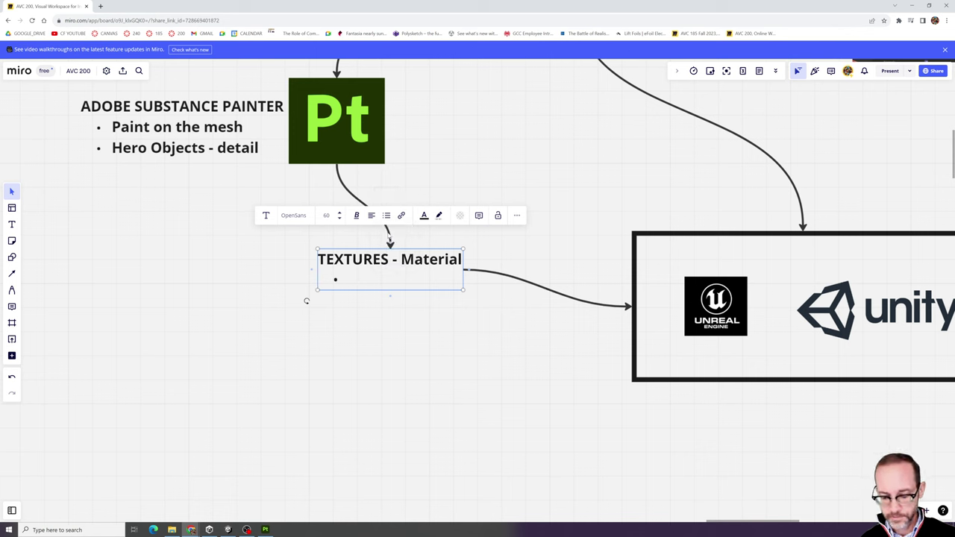
- Enter Color, roughness, metal and height as the bullet items and finish editing the note
type("Color")
key("Return")
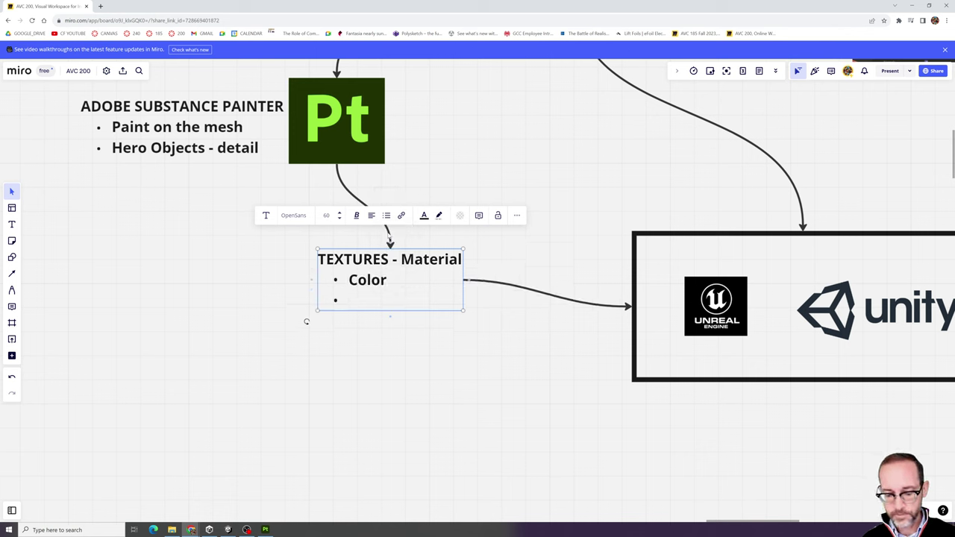
type("roughness")
key("Return")
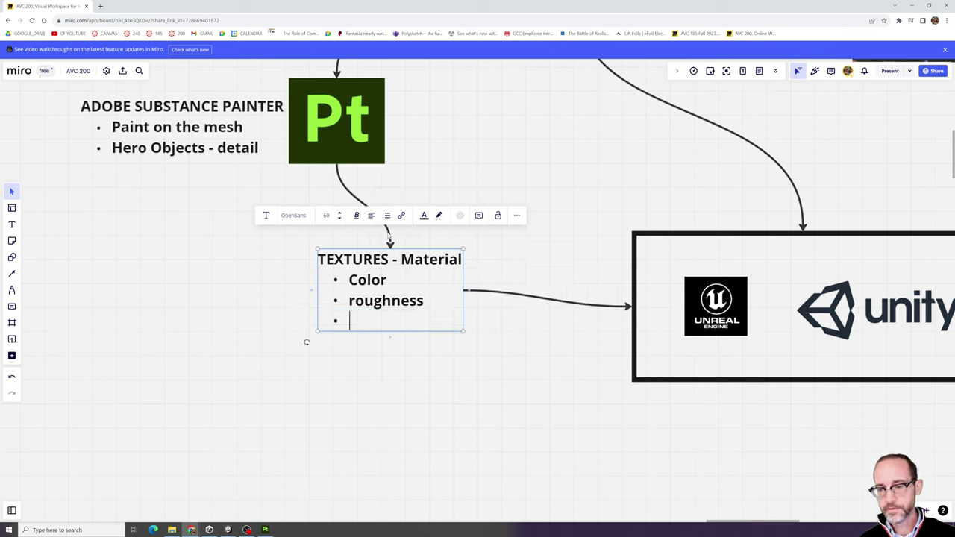
type("metal")
key("Return")
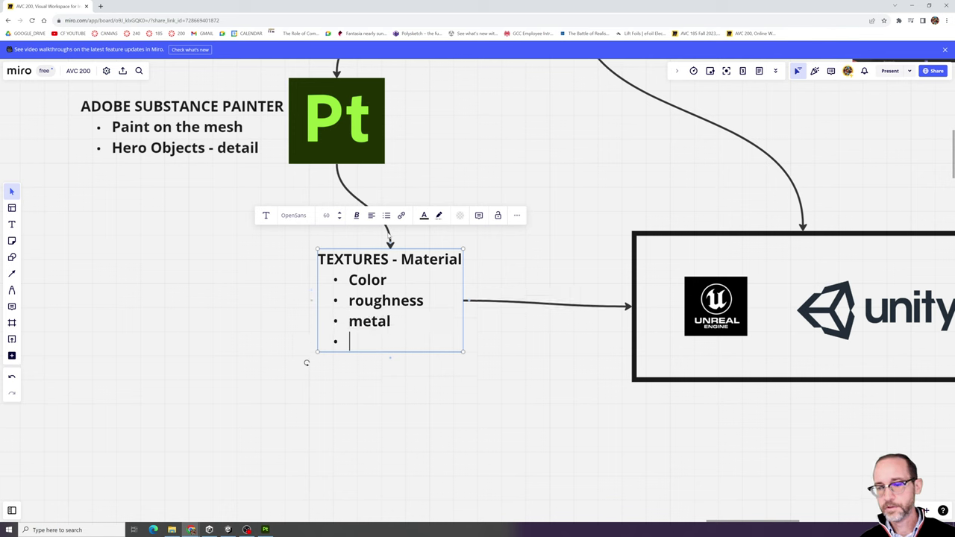
type("height")
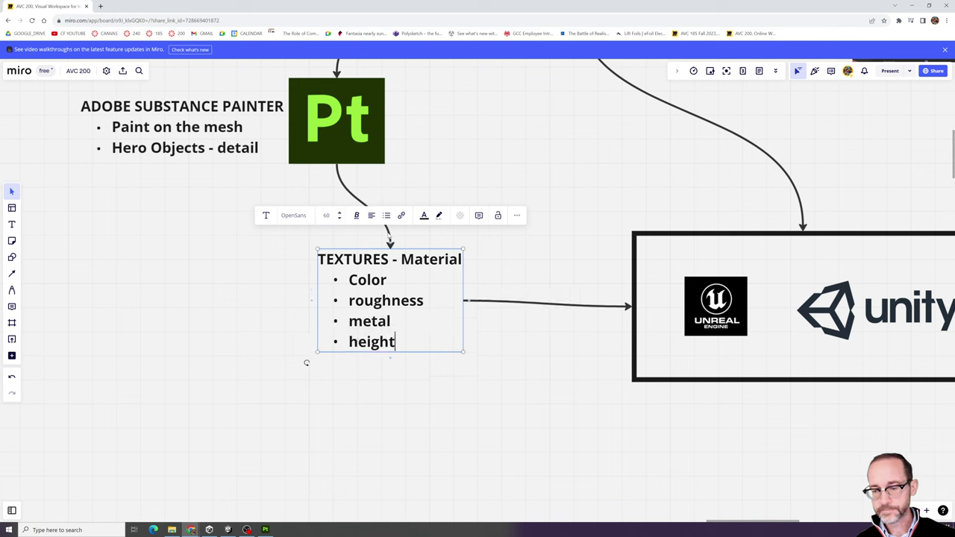
left_click(395, 369)
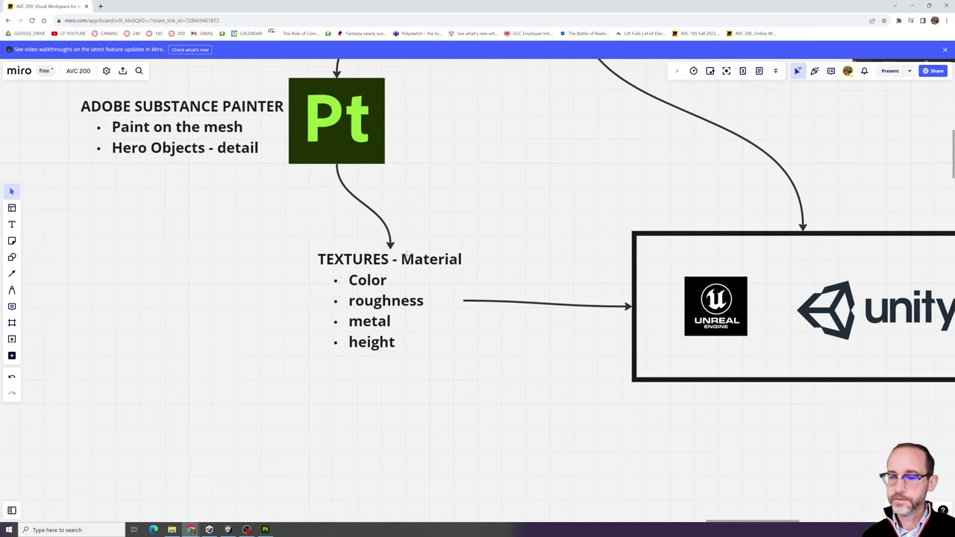
key("ctrl+1")
left_click(407, 290)
left_click(544, 208)
left_click_drag(232, 150, 187, 87)
key("Escape")
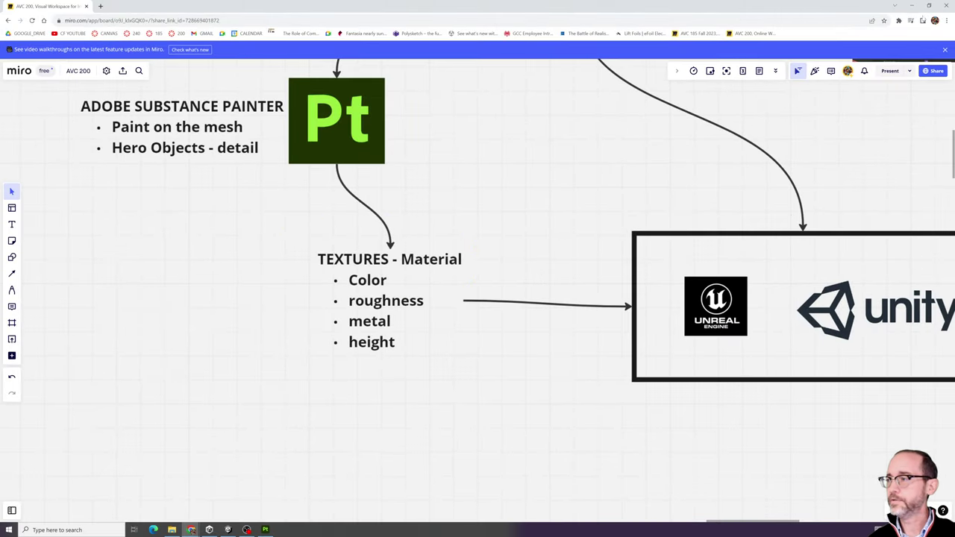
- Return to Substance 3D Painter, open the texture export settings and show the available output templates
left_click(912, 5)
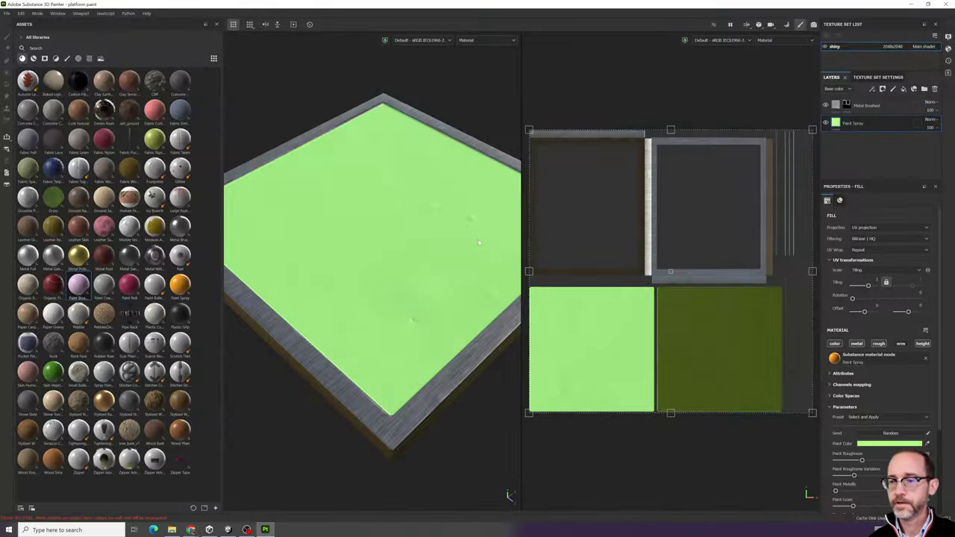
left_click(9, 15)
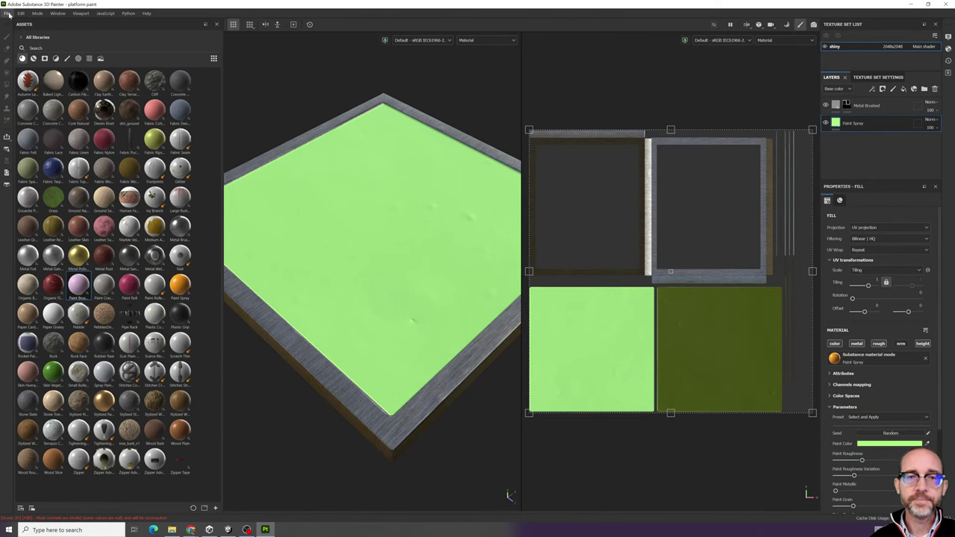
left_click(9, 14)
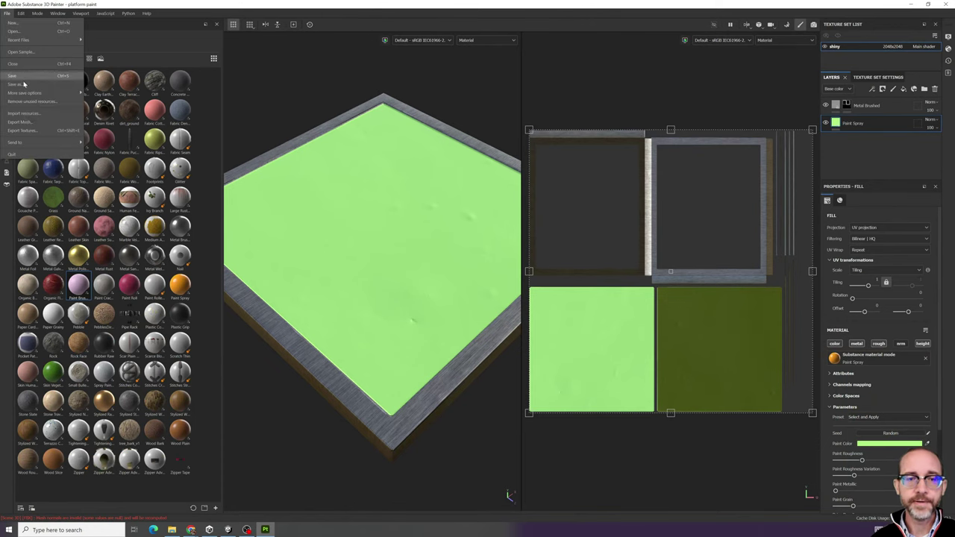
left_click(26, 132)
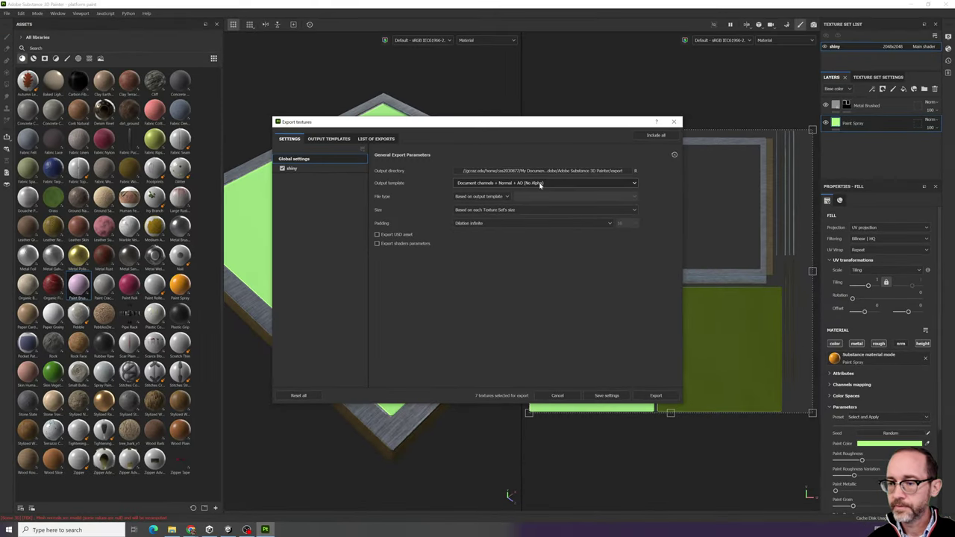
left_click(540, 184)
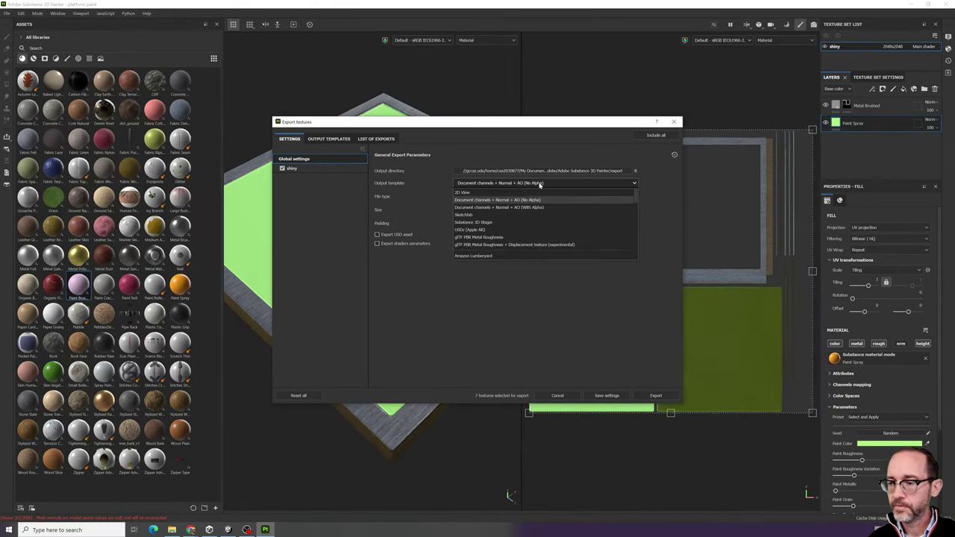
scroll(551, 210, "down", 1)
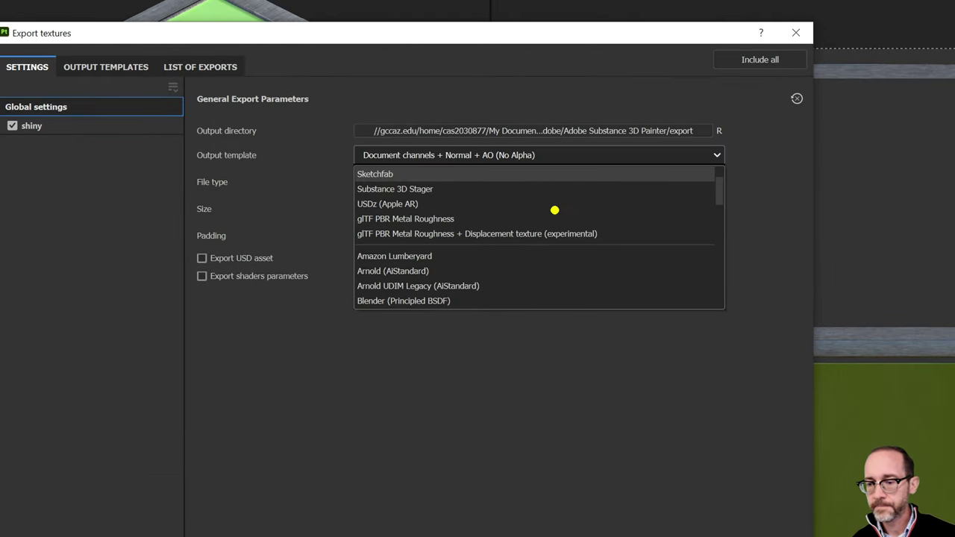
mouse_move(574, 183)
left_mouse_down()
mouse_move(352, 315)
mouse_move(572, 187)
left_mouse_up()
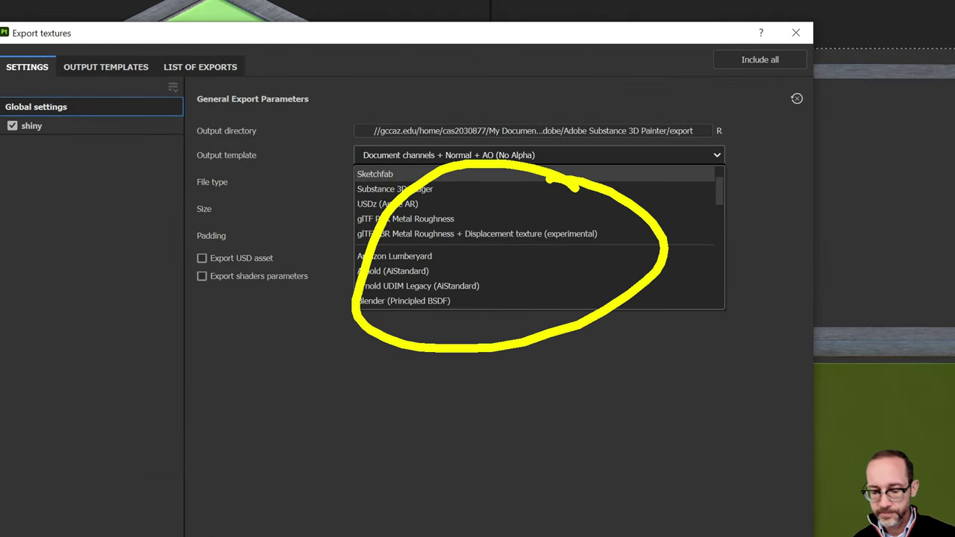
key("t")
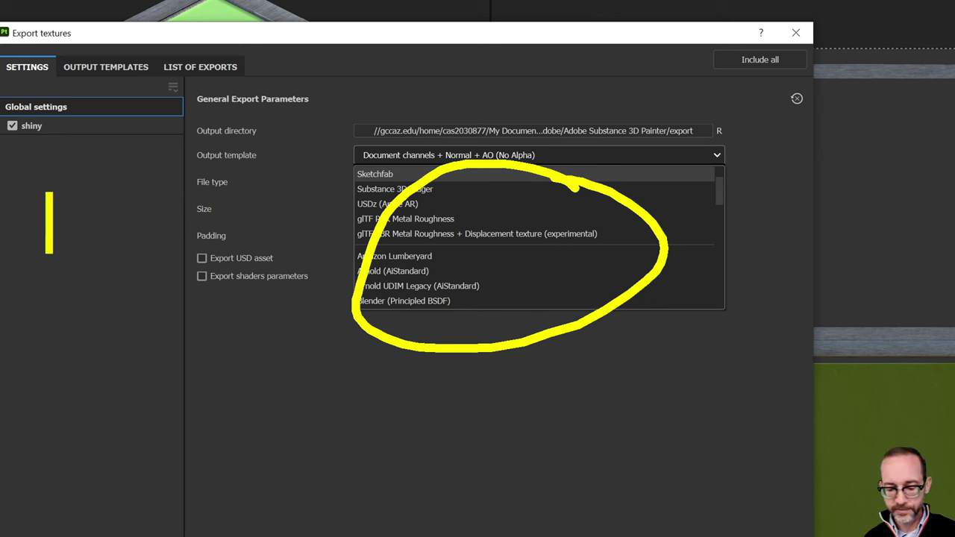
type("blender")
key("Return")
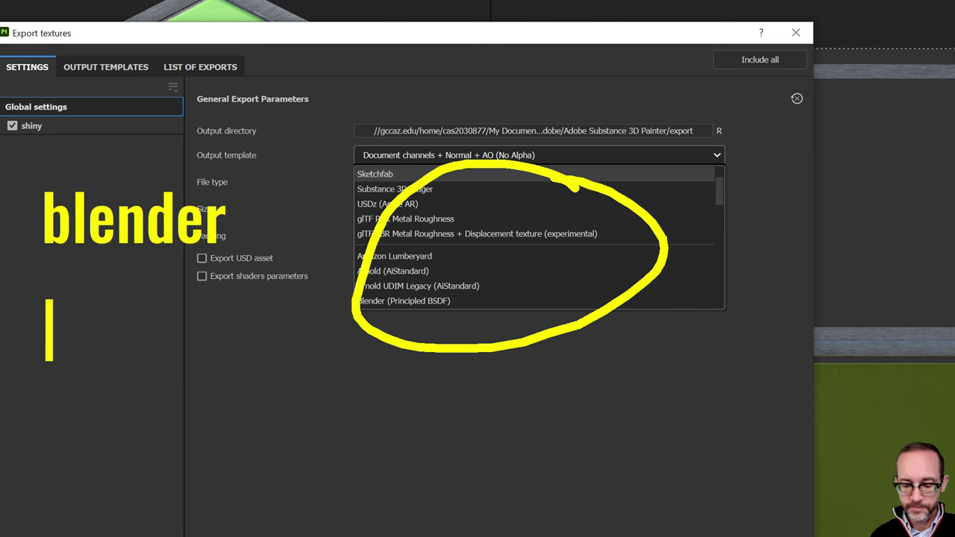
type("c4d")
key("Return")
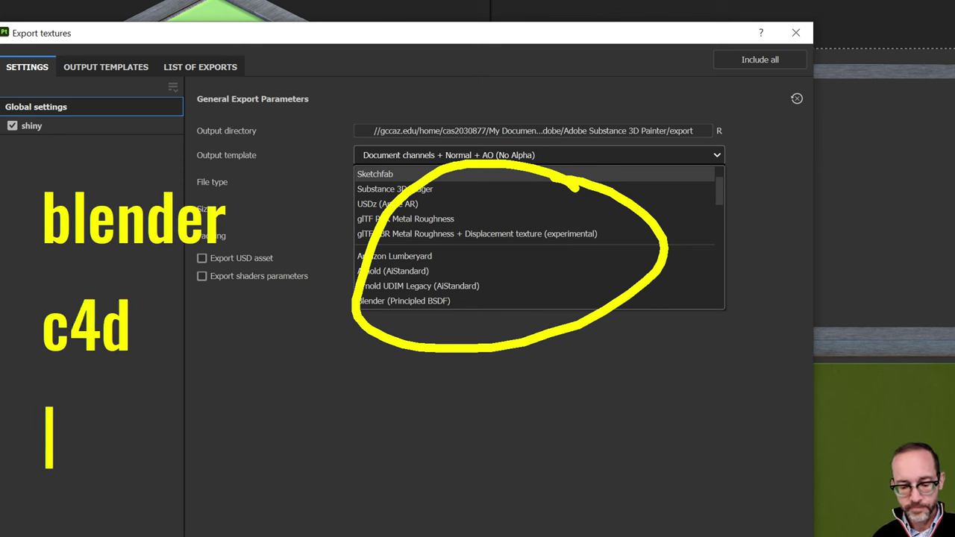
type("3ds max")
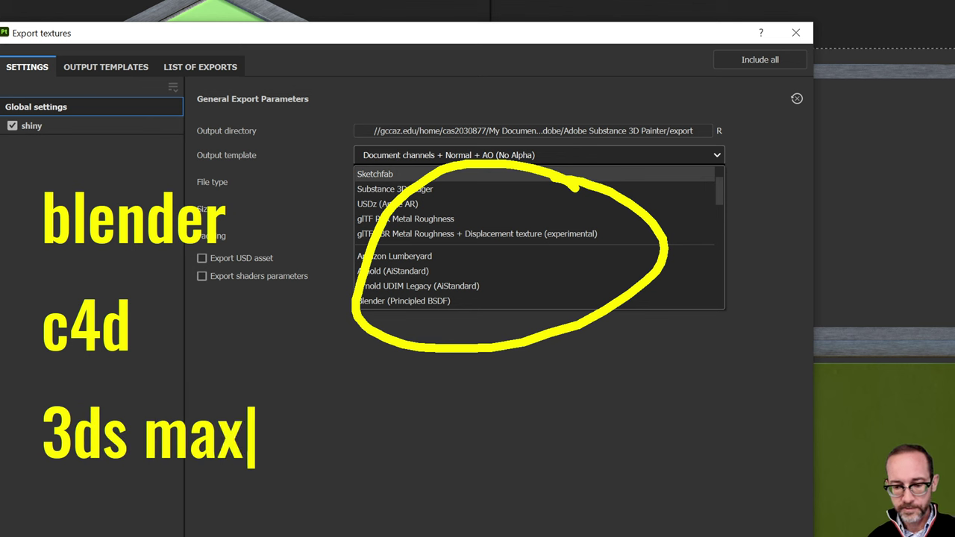
key("Return")
type("unity")
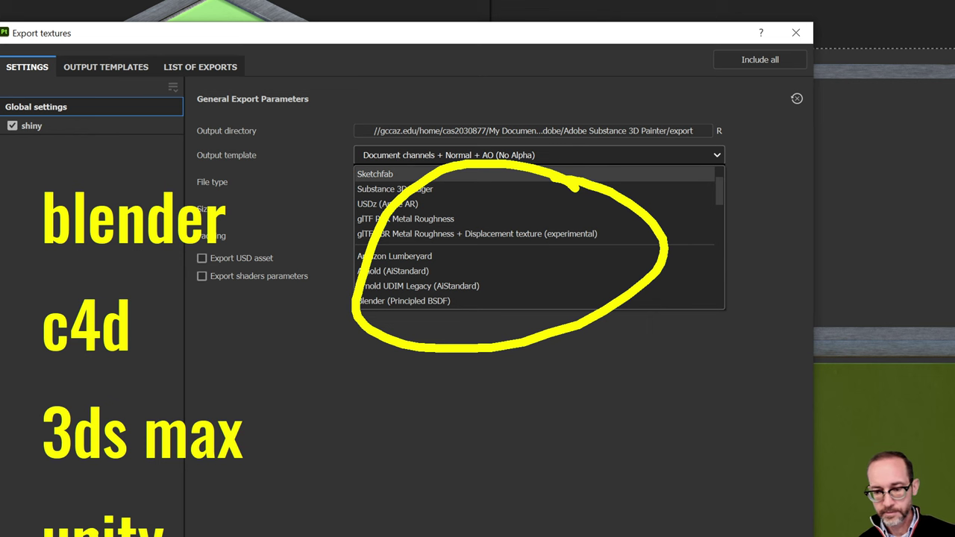
type("tu")
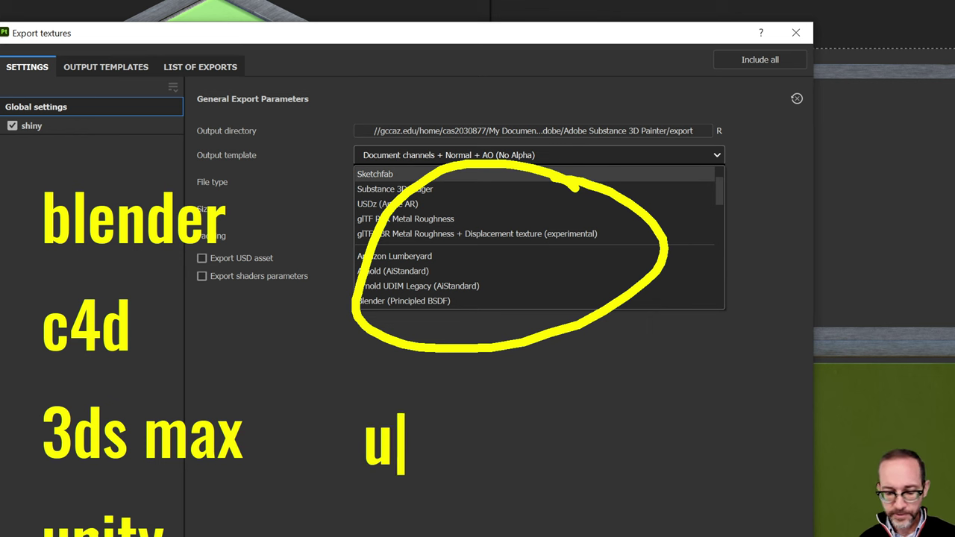
type("nreal   all")
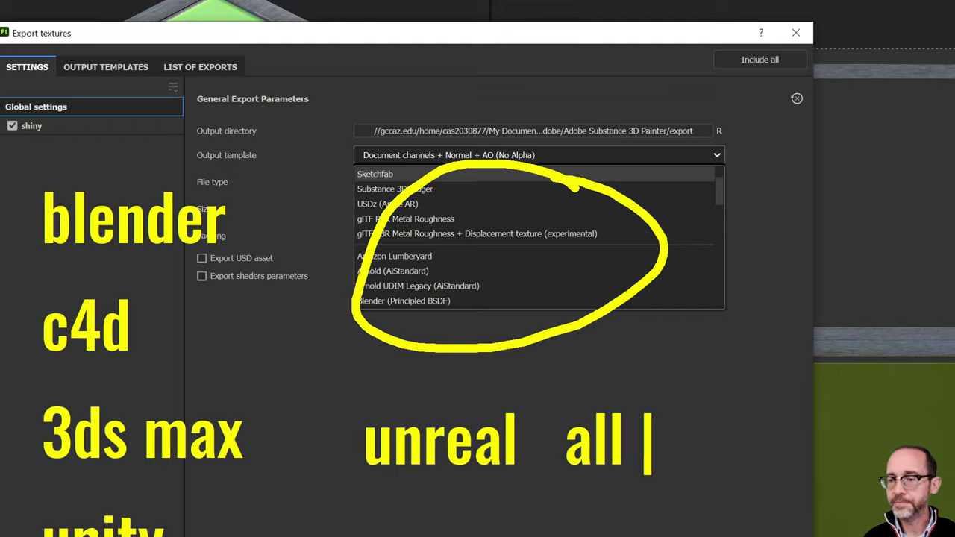
key("Escape")
left_click(527, 184)
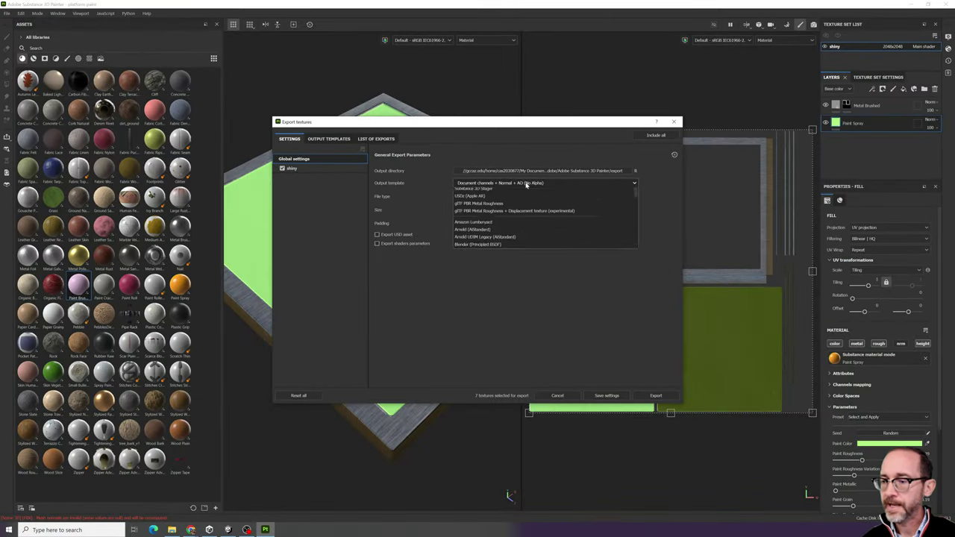
key("ctrl+1")
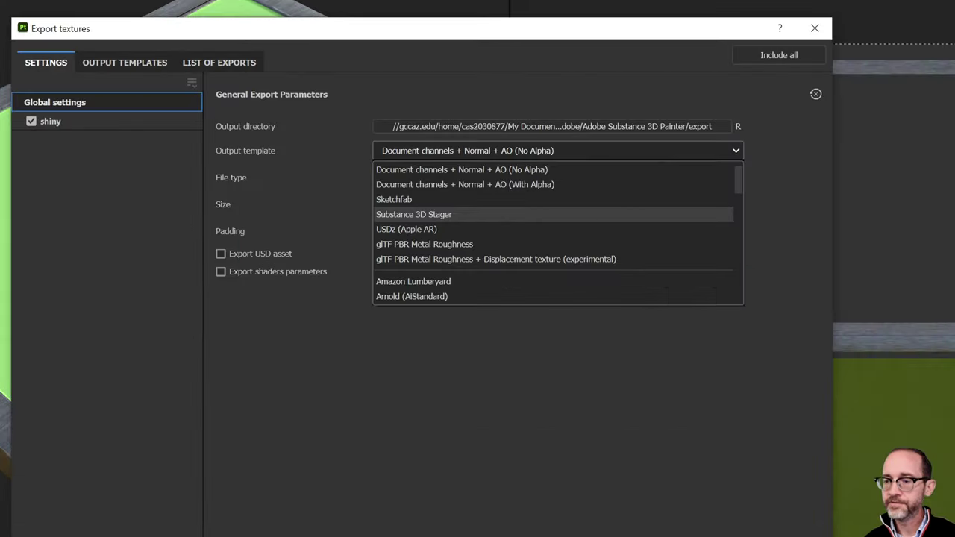
left_click(562, 215)
mouse_move(566, 191)
left_mouse_down()
mouse_move(412, 195)
mouse_move(628, 190)
left_mouse_up()
mouse_move(723, 164)
left_mouse_down()
mouse_move(321, 340)
mouse_move(615, 70)
left_mouse_up()
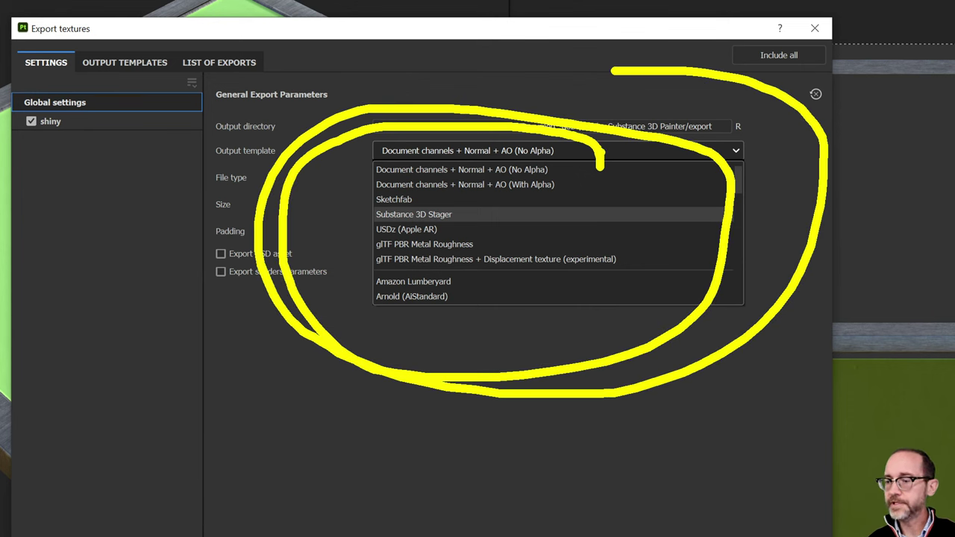
key("Escape")
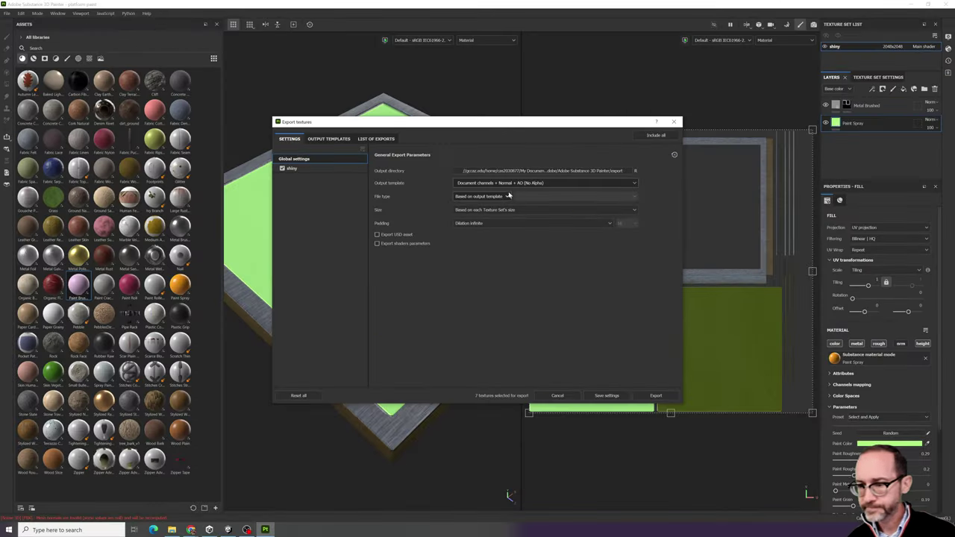
- Set the export's output template to Unity Universal Render Pipeline (Metallic Standard)
left_click(452, 156)
scroll(496, 192, "down", 8)
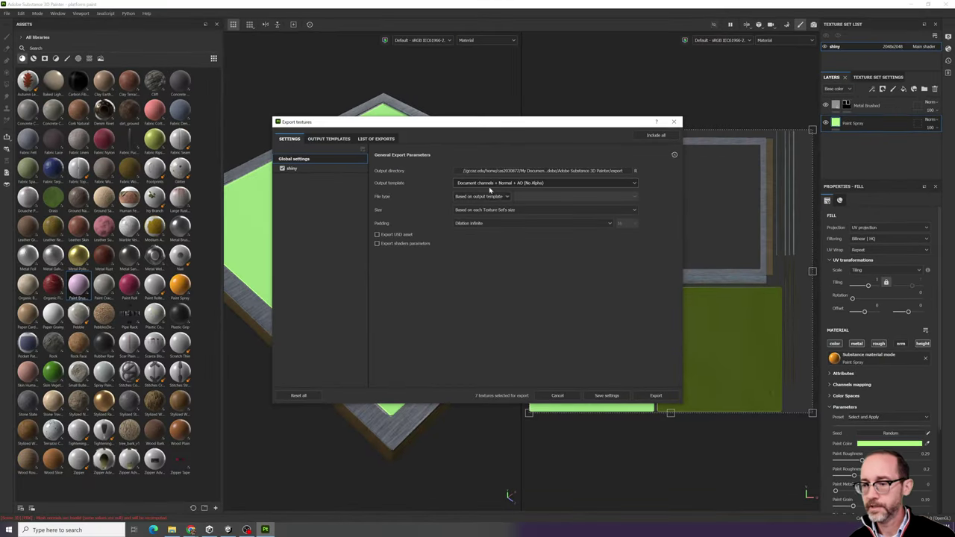
left_click(522, 183)
scroll(497, 229, "down", 5)
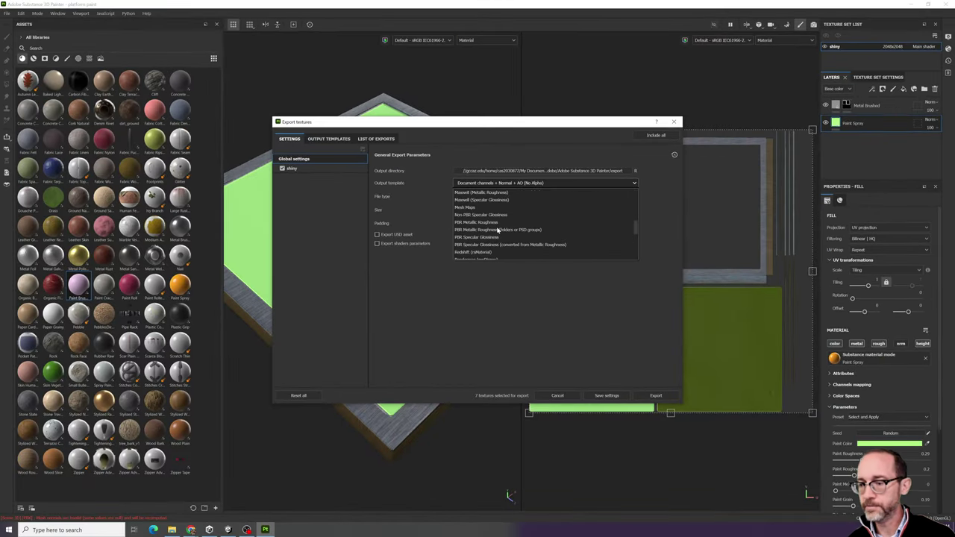
scroll(497, 230, "down", 2)
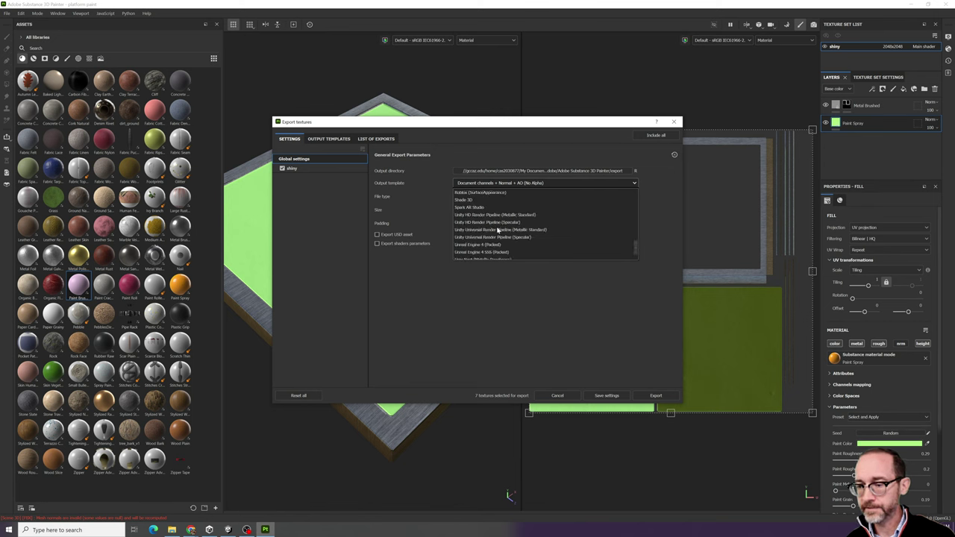
left_click(506, 230)
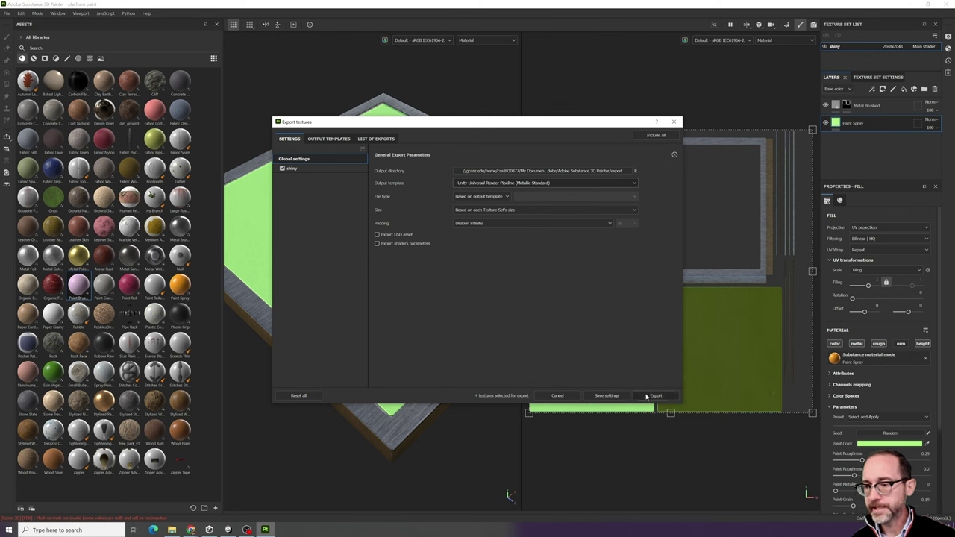
- Create a folder named platform textures inside AVC200 and set it as the export's output directory
left_click(543, 175)
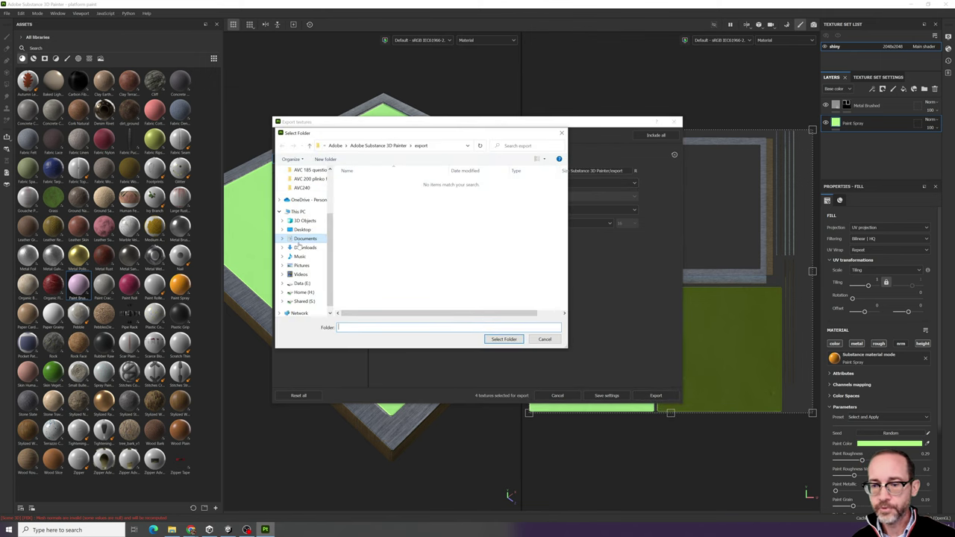
scroll(313, 209, "up", 2)
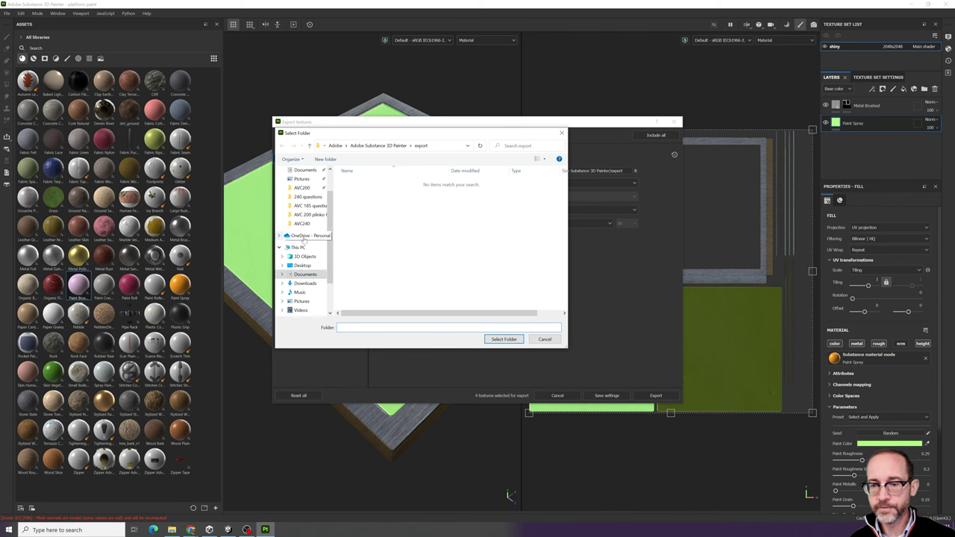
left_click(302, 206)
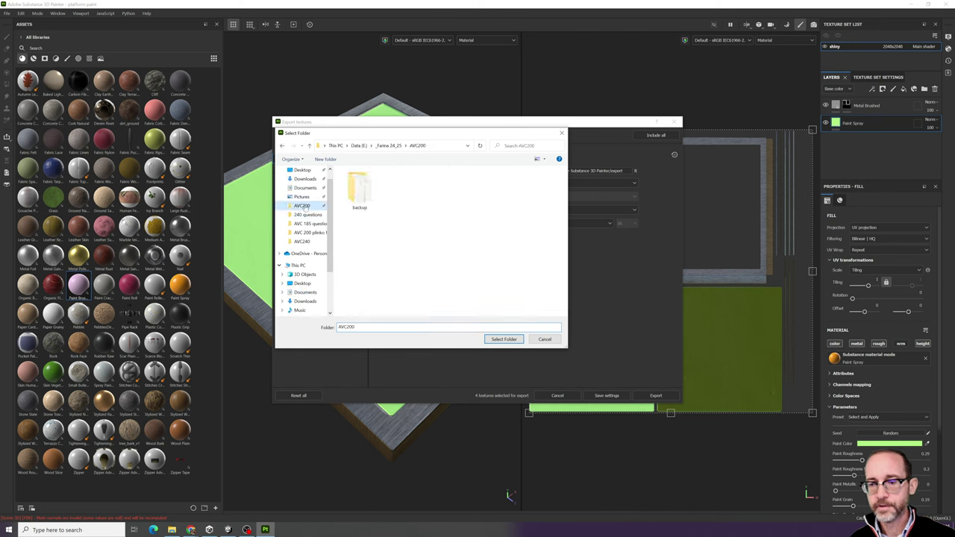
left_click(326, 160)
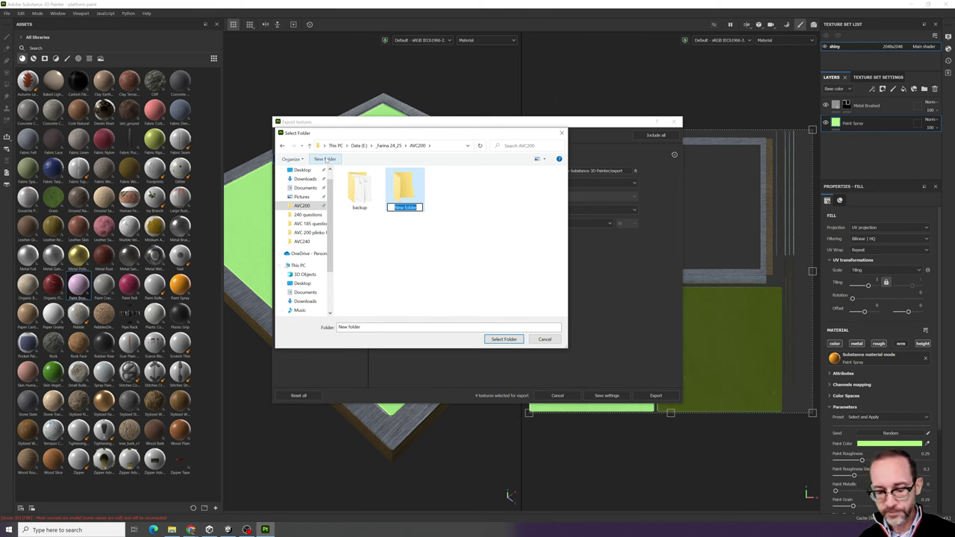
type("plat")
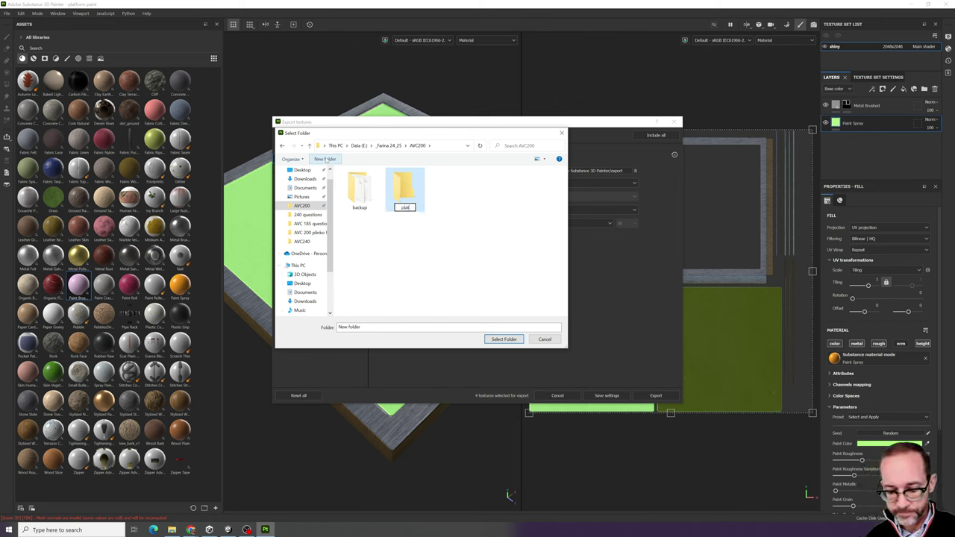
type("form textures")
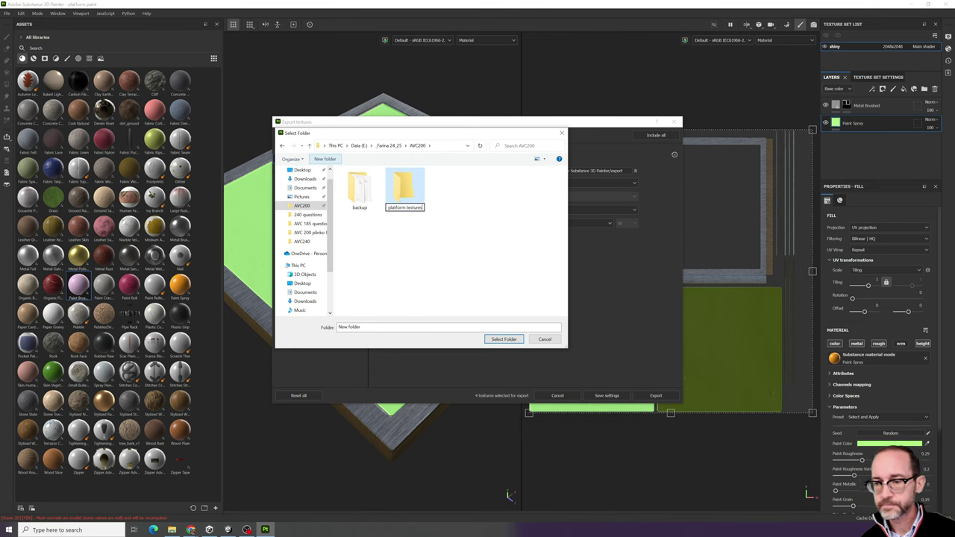
double_click(404, 188)
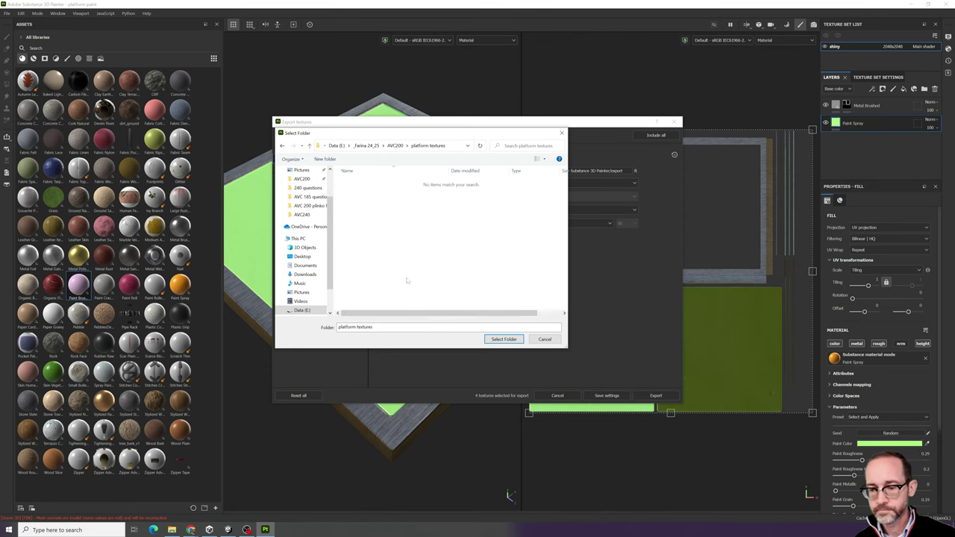
left_click(503, 340)
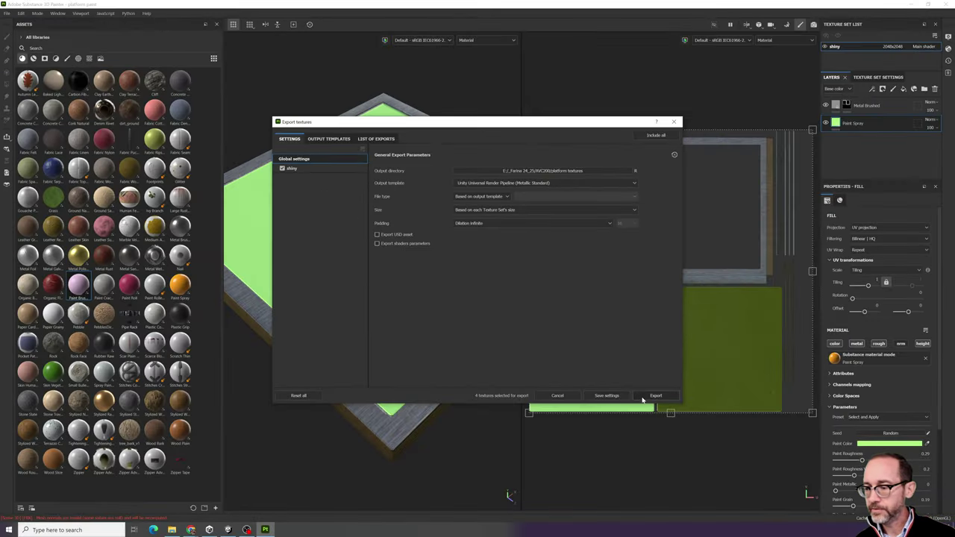
- Export the textures and open the platform textures folder in File Explorer
left_click(653, 395)
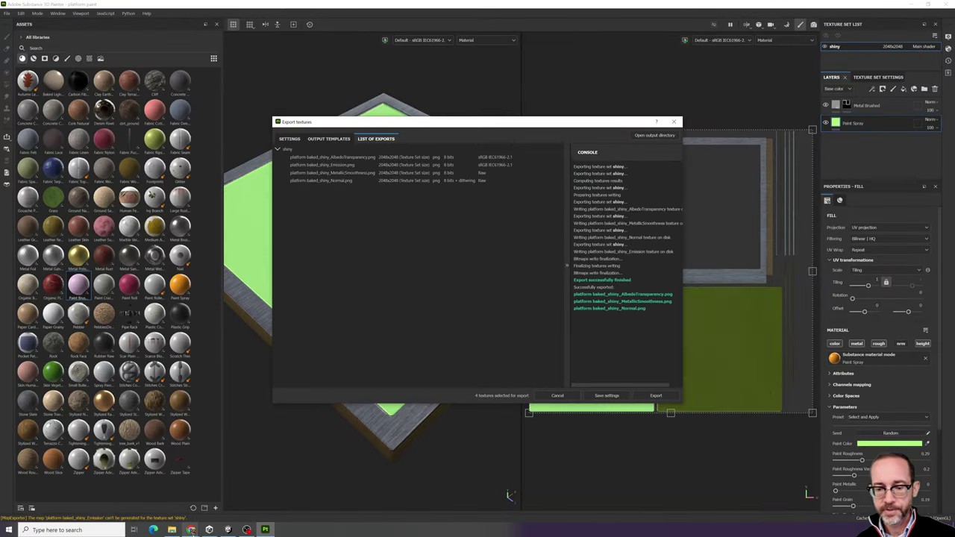
left_click(171, 529)
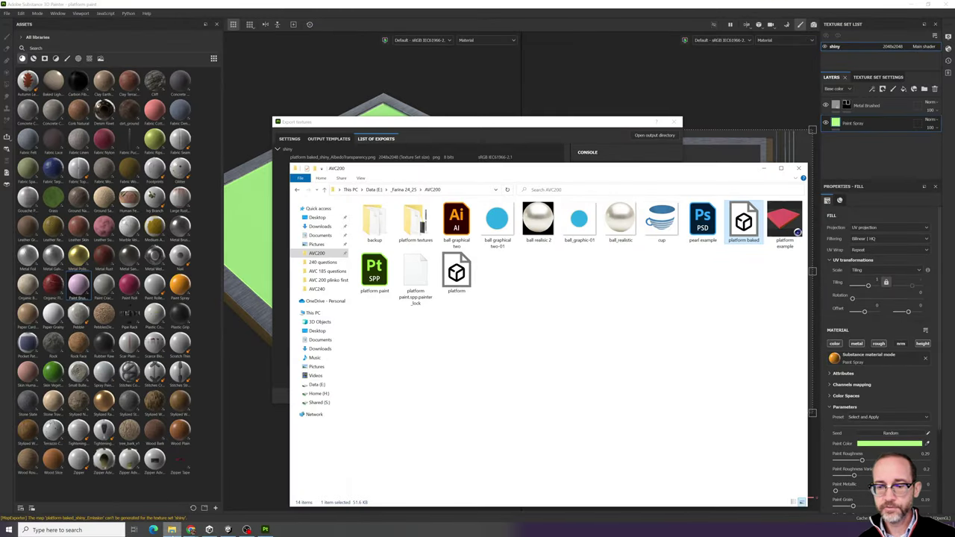
double_click(415, 220)
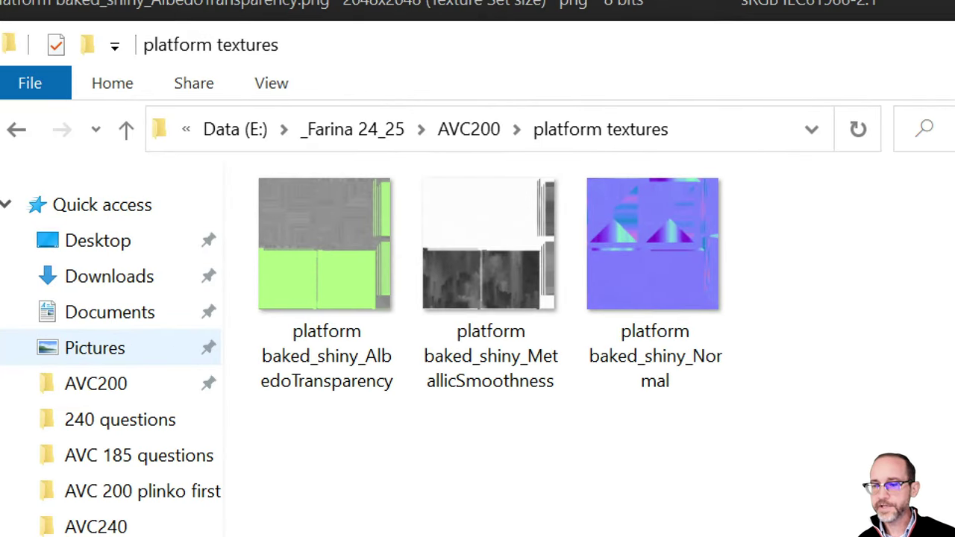
- Switch to the Unity project and show the shiny blue material's surface settings
mouse_move(773, 105)
left_mouse_down()
mouse_move(798, 144)
mouse_move(15, 201)
mouse_move(924, 60)
mouse_move(923, 70)
left_mouse_up()
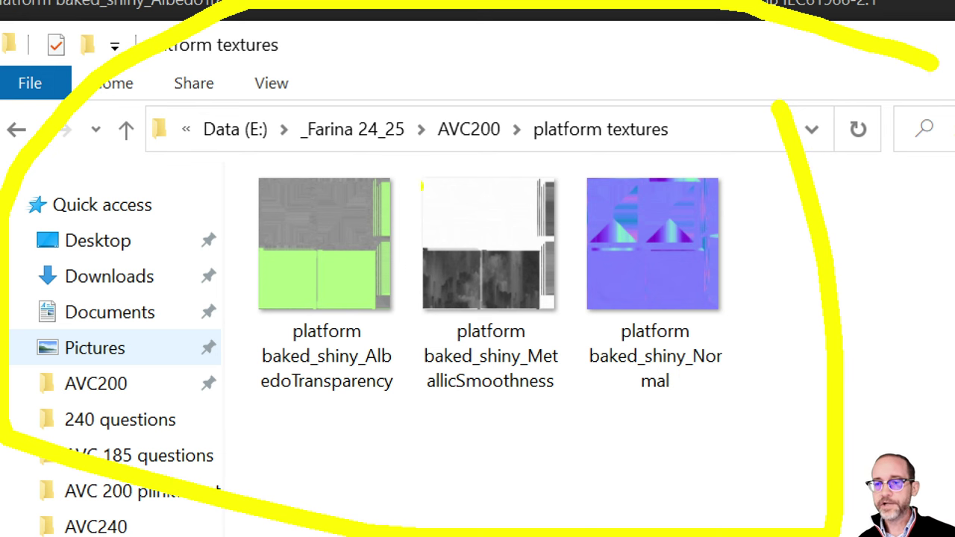
left_click_drag(283, 225, 47, 77, "ctrl+shift")
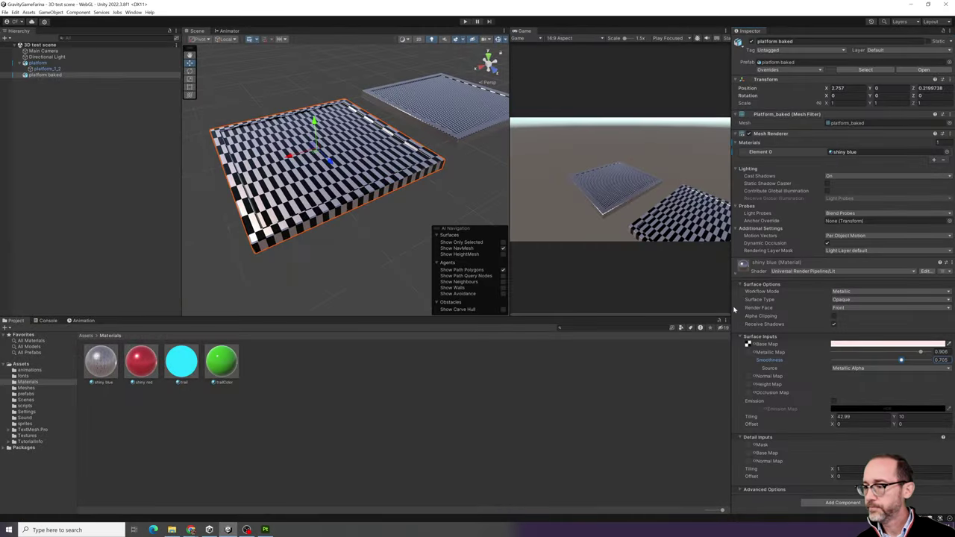
left_click(103, 366)
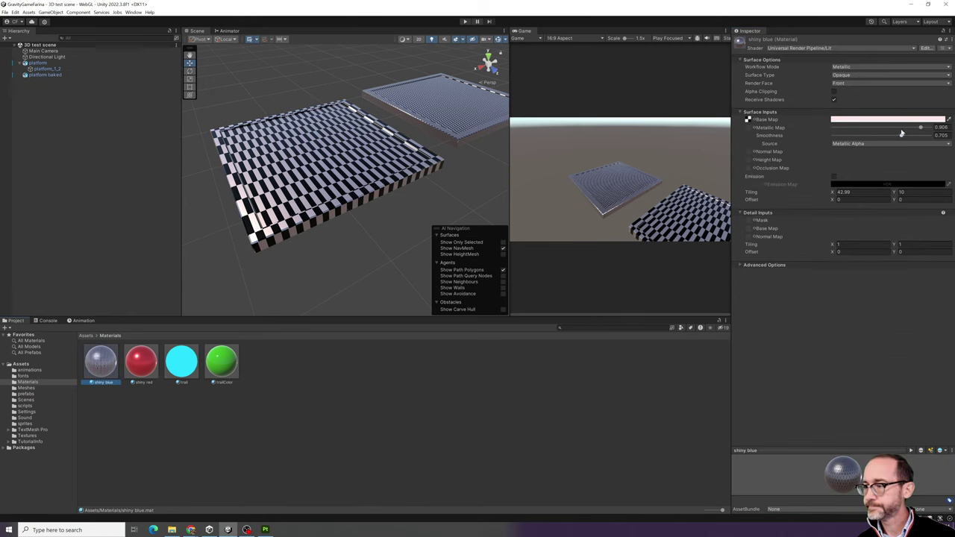
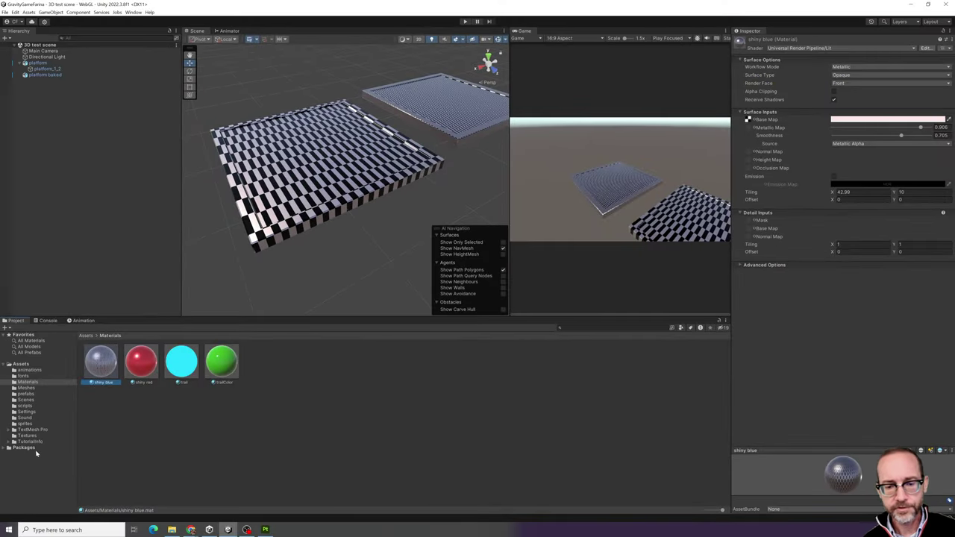
- Import the AlbedoTransparency, MetallicSmoothness and Normal images from the platform textures folder into Unity's Textures folder
left_click(38, 430)
left_click(30, 435)
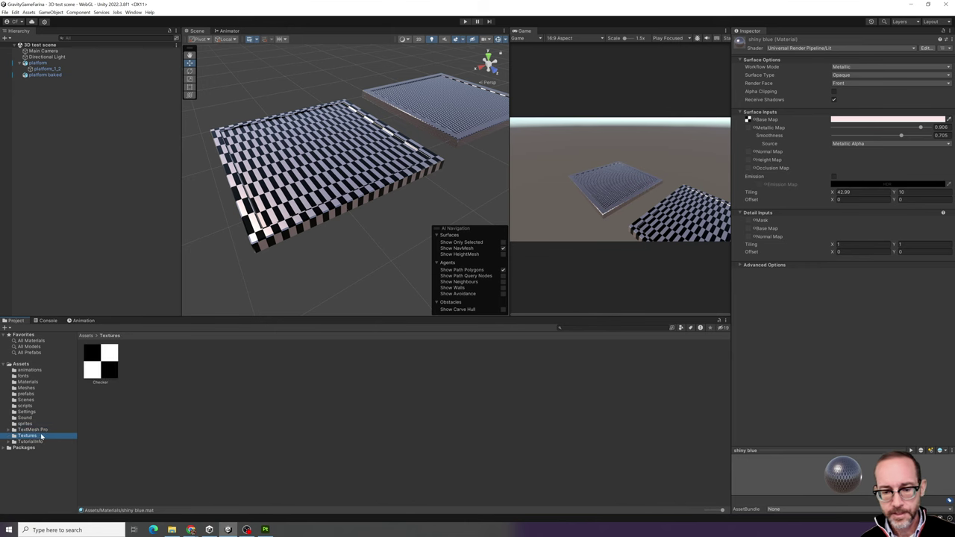
left_click(171, 530)
left_click_drag(494, 333, 159, 422)
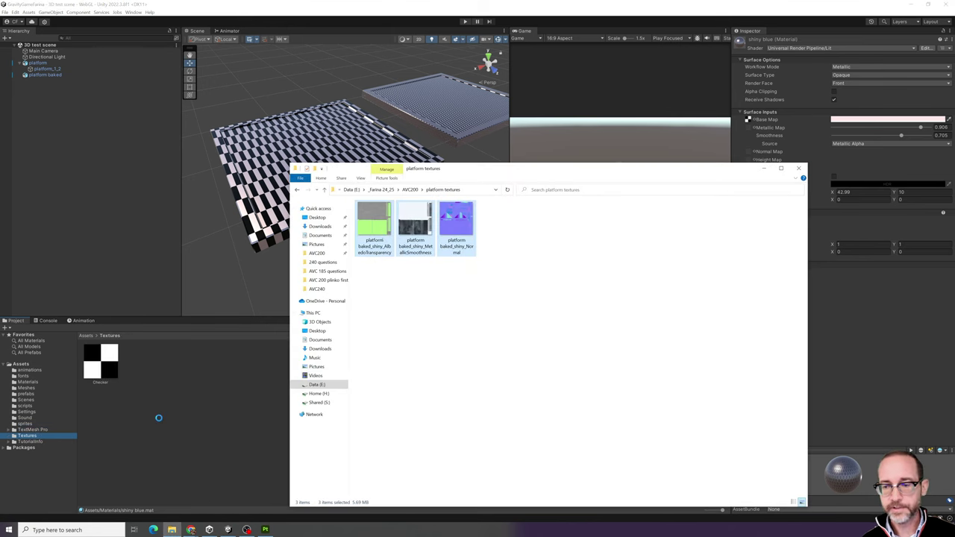
left_click(201, 425)
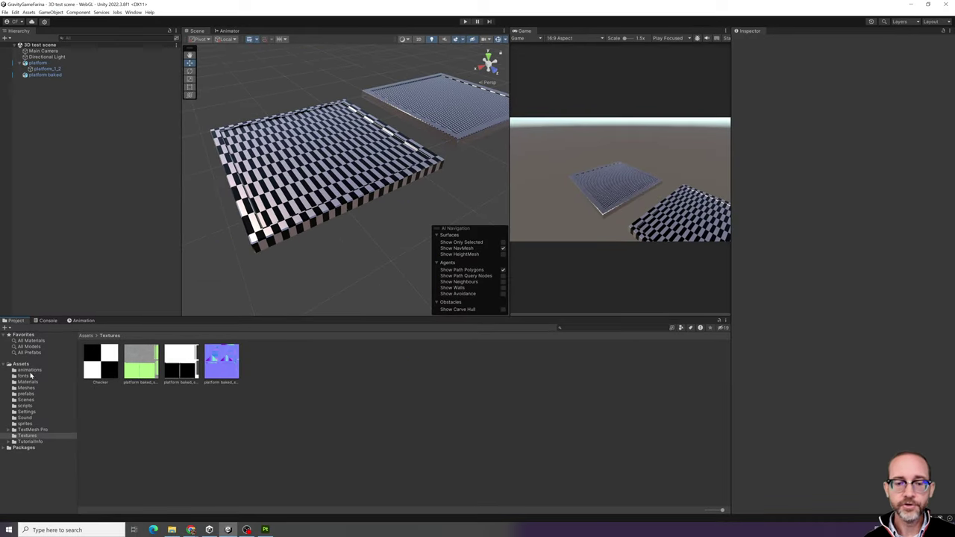
- Create a new material named platform in the Materials folder
left_click(30, 381)
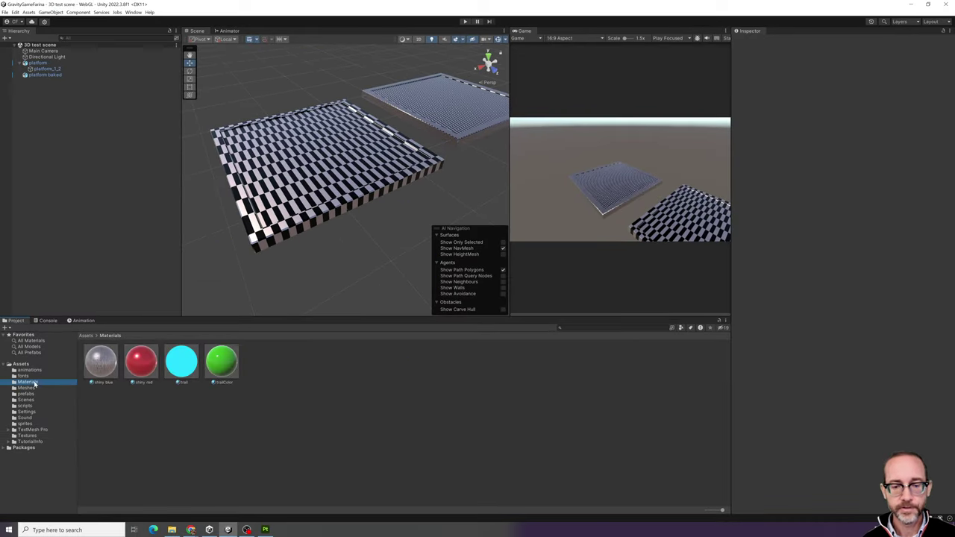
right_click(153, 423)
mouse_move(216, 236)
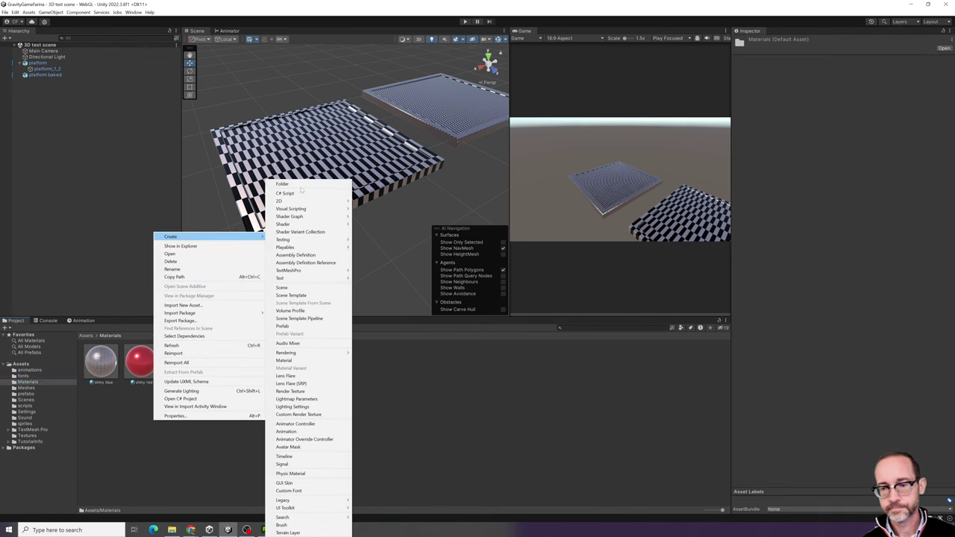
left_click(302, 362)
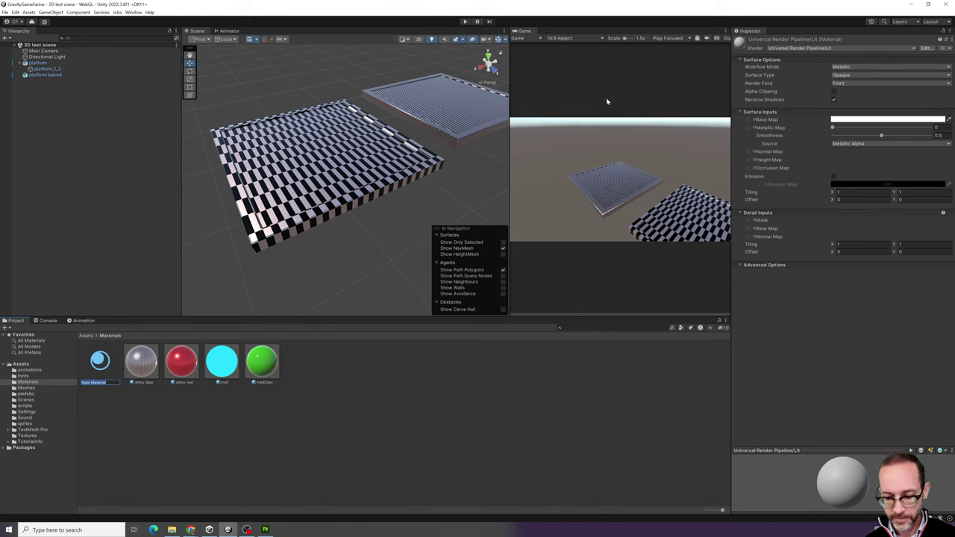
type("platform")
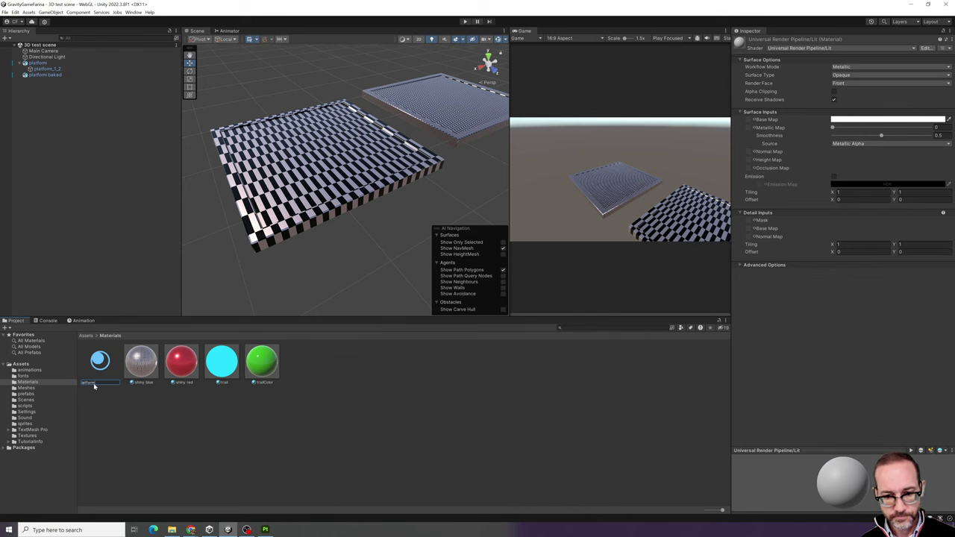
type("pla")
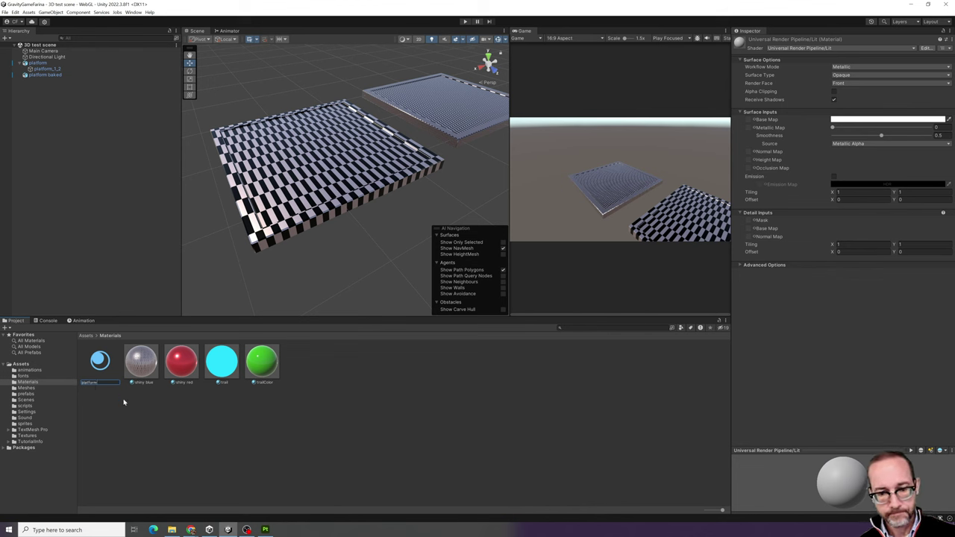
key("Return")
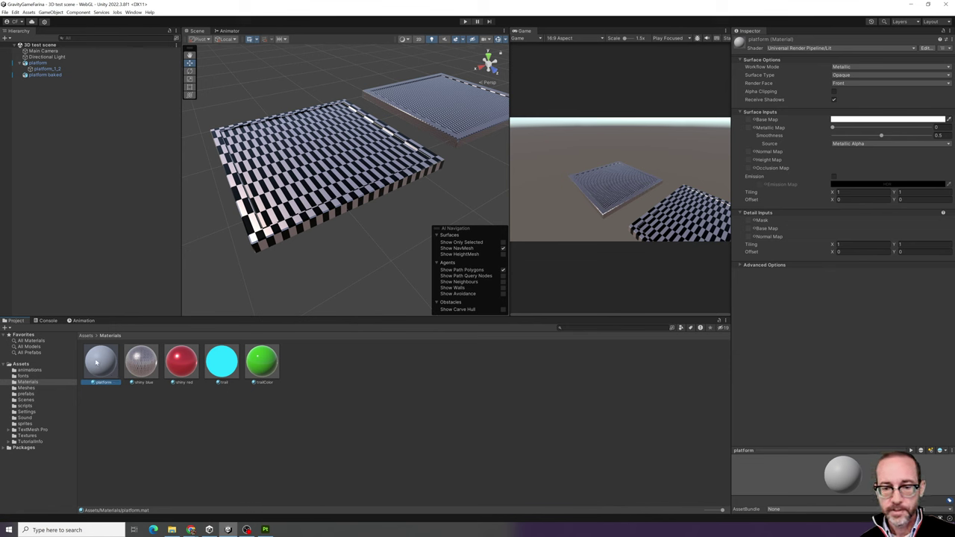
- Assign the AlbedoTransparency texture as the platform material's base map and apply the material to the front platform slab in the scene
left_click(27, 435)
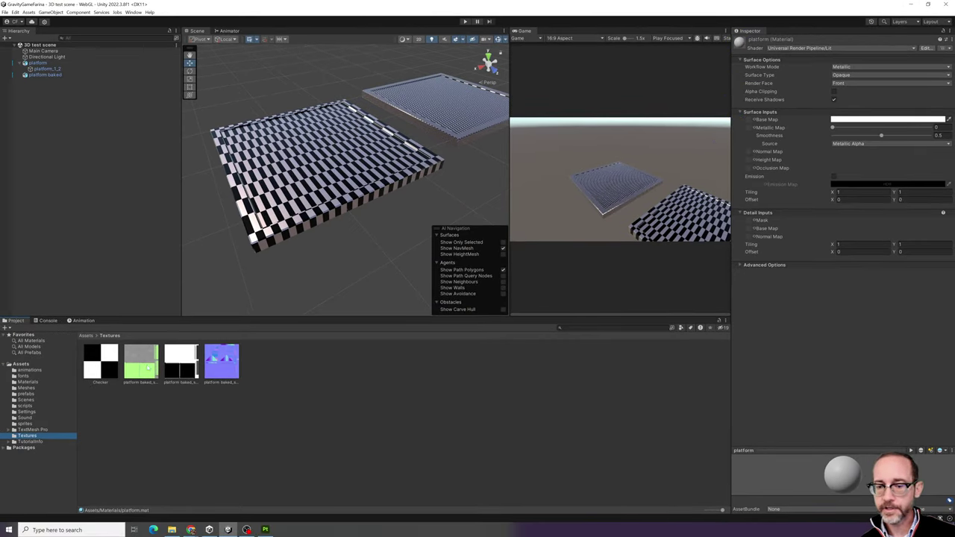
left_click_drag(148, 366, 749, 123)
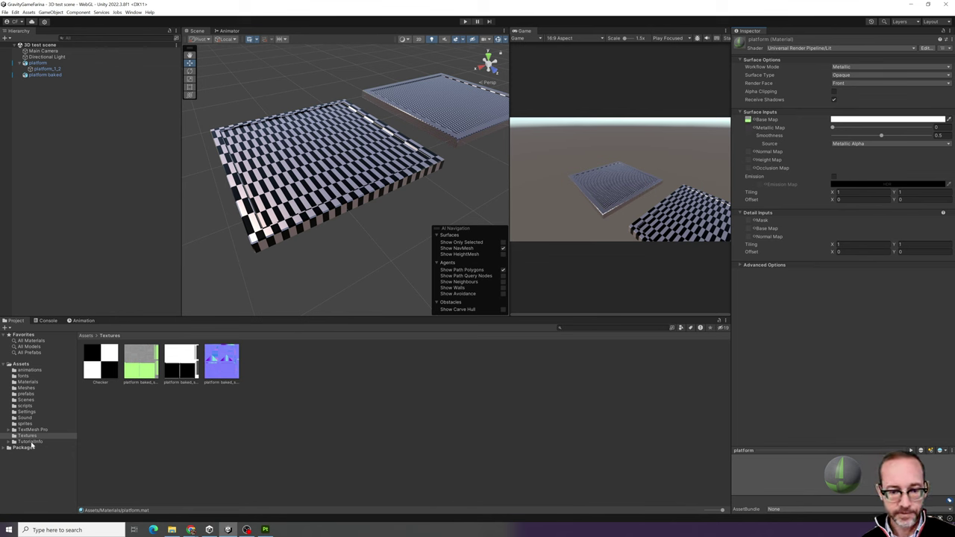
left_click(27, 382)
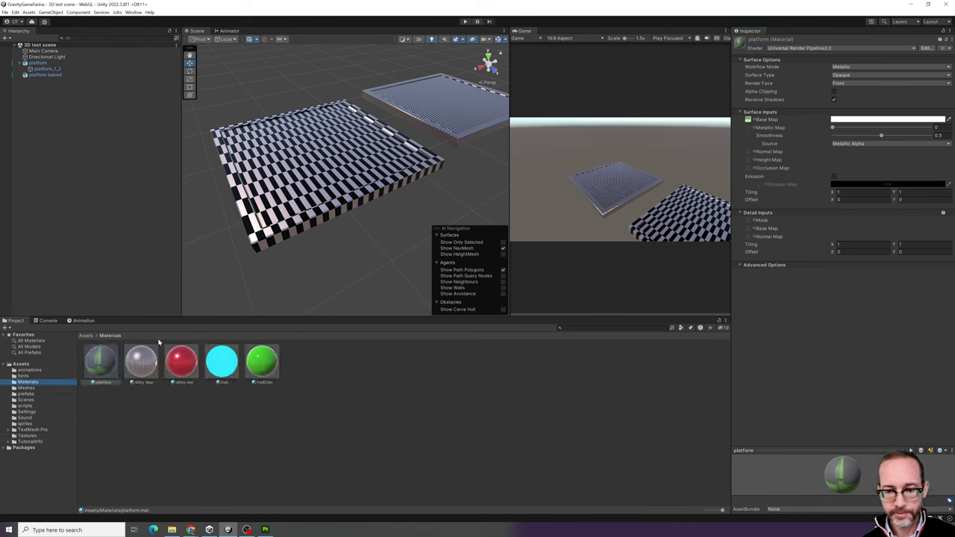
left_click_drag(100, 361, 329, 180)
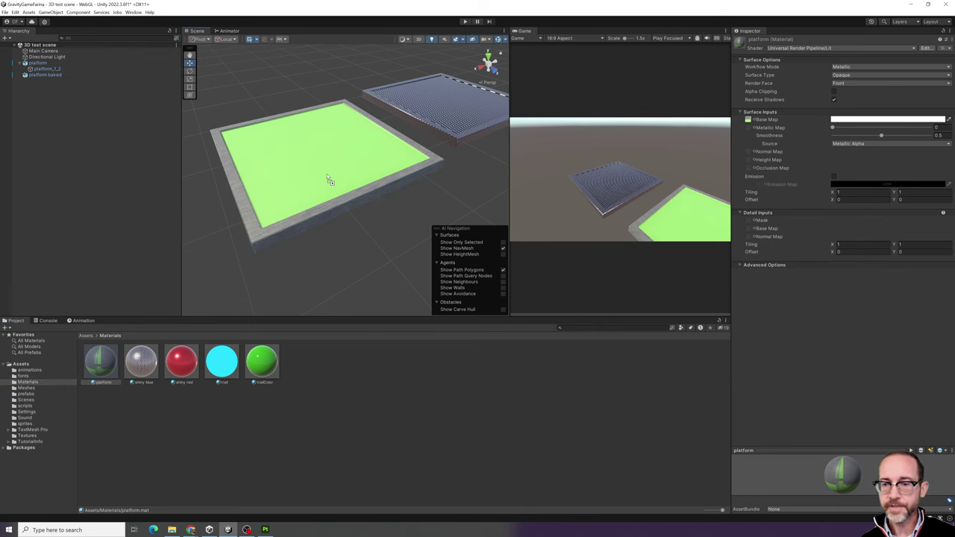
- Remove the platform material's base map texture by setting it to None
left_click(29, 437)
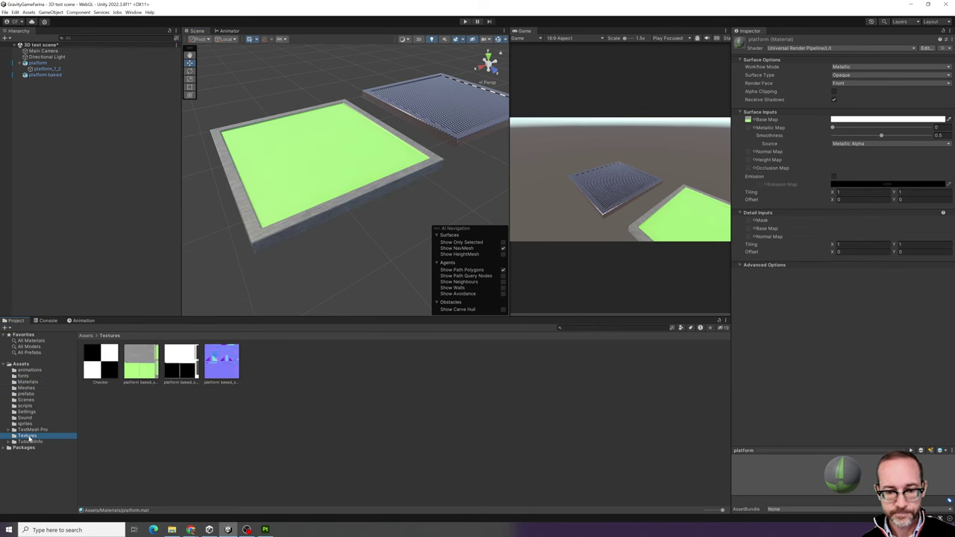
left_click(753, 120)
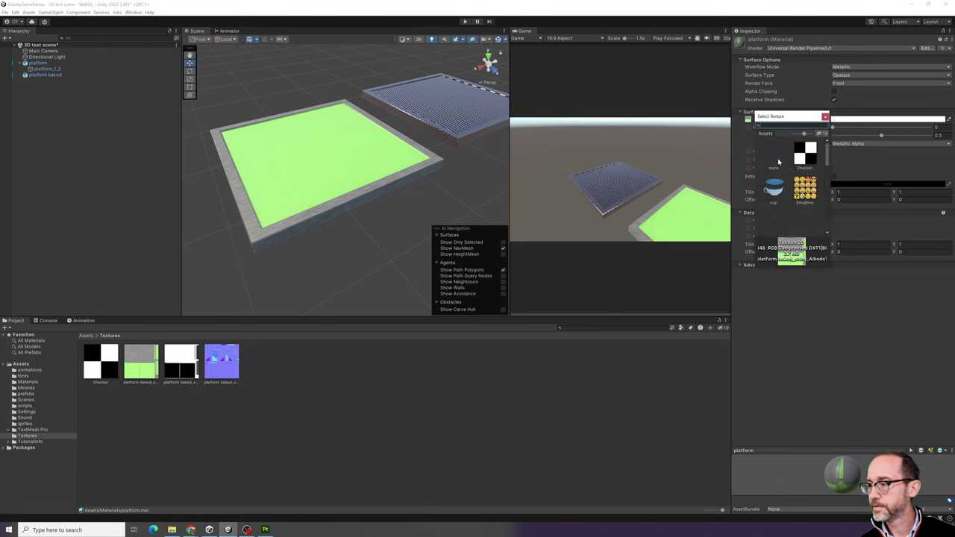
left_click(775, 160)
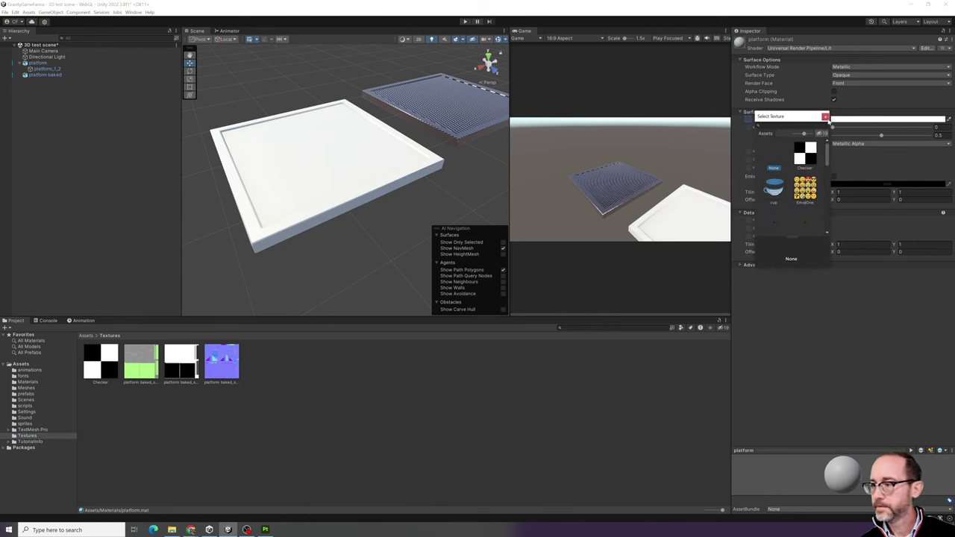
- Close the texture picker for the base map
left_click(824, 116)
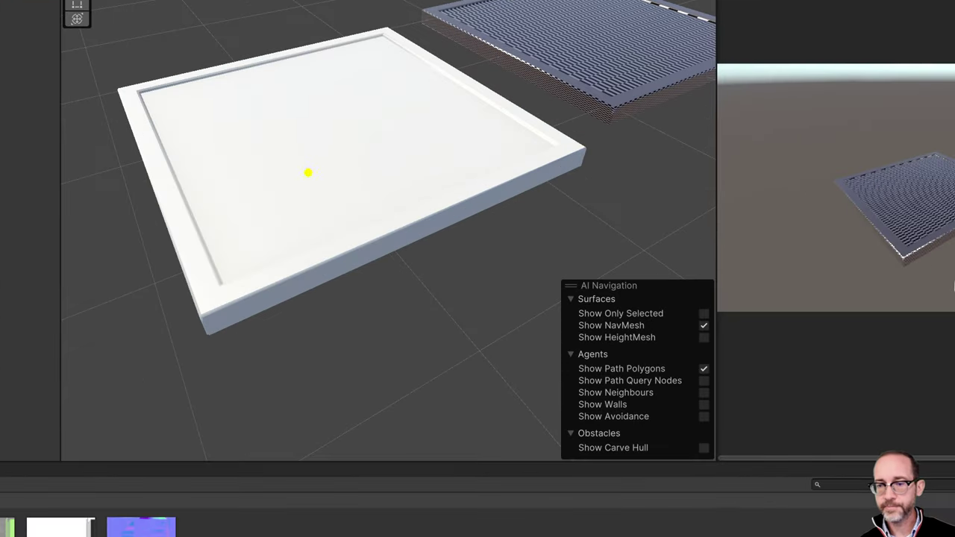
mouse_move(432, 46)
left_mouse_down()
mouse_move(532, 290)
mouse_move(543, 88)
left_mouse_up()
key("t")
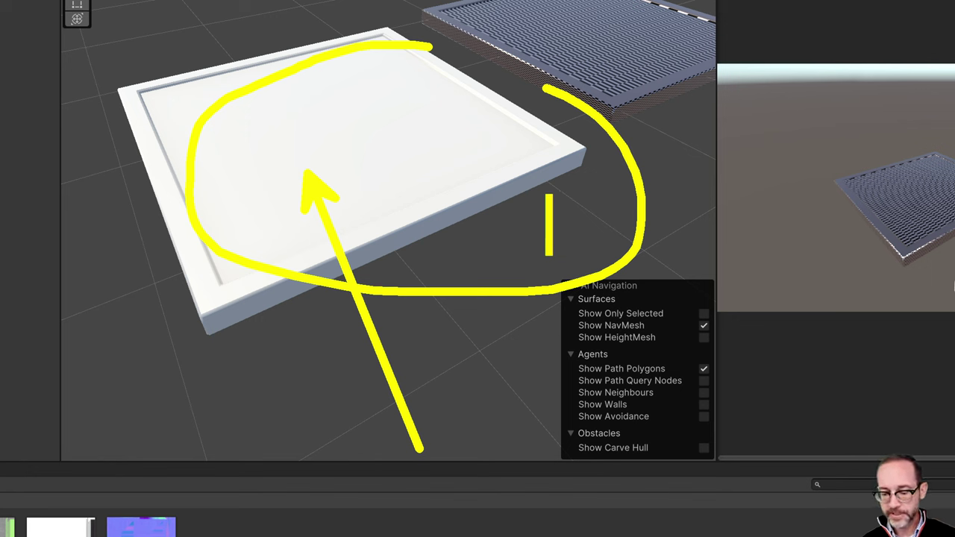
type("su")
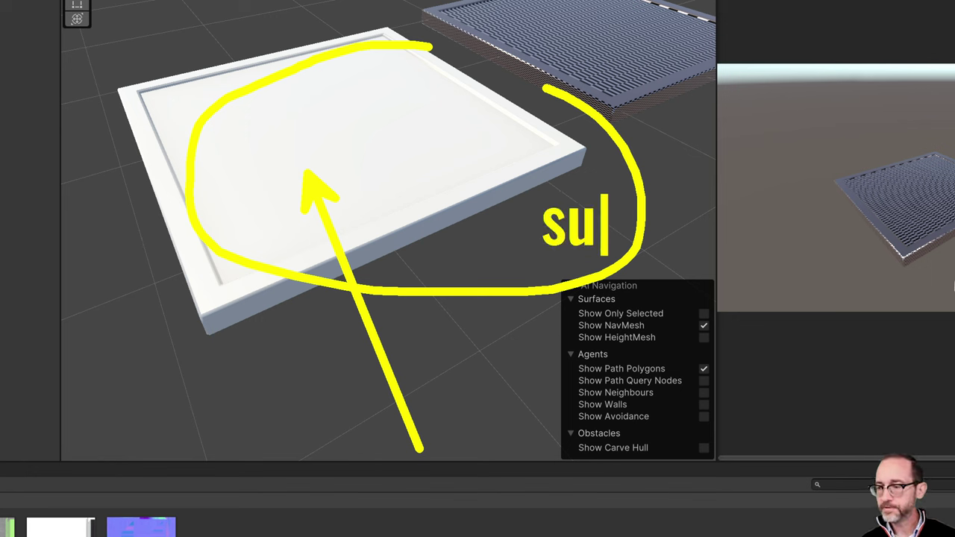
type("bstance")
key("BackSpace")
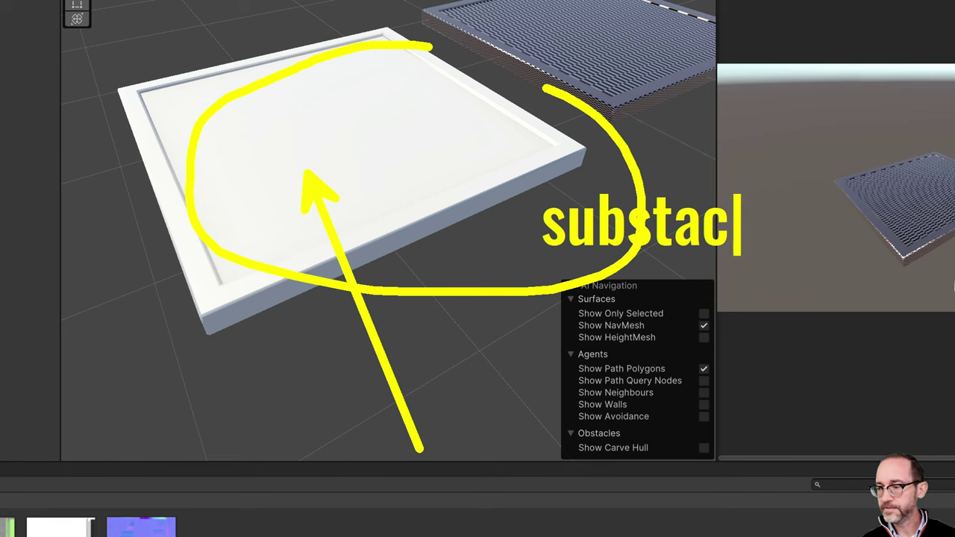
key("BackSpace")
type("nce UV")
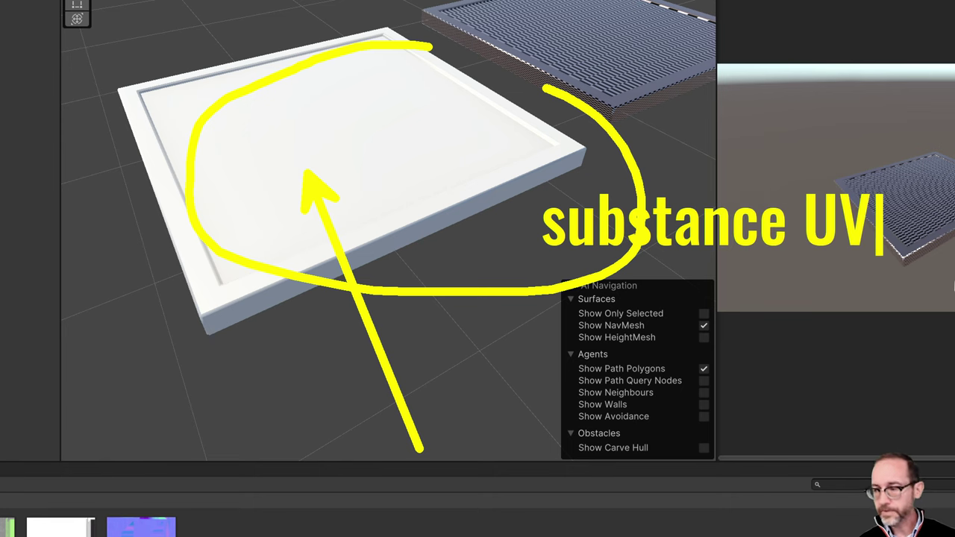
key("Escape")
key("Escape")
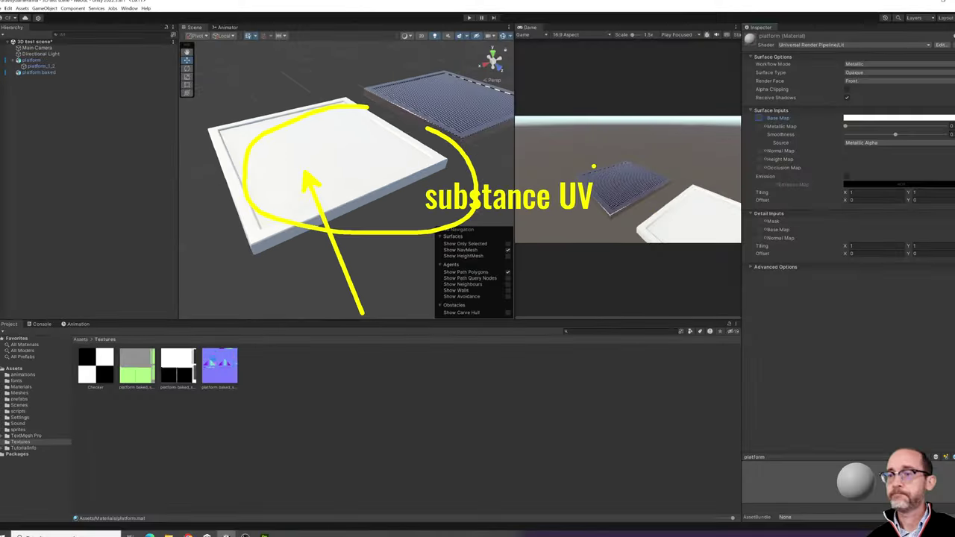
- Assign the AlbedoTransparency texture to the platform material's base map and the MetallicSmoothness texture to its metallic map
left_click_drag(149, 368, 748, 121)
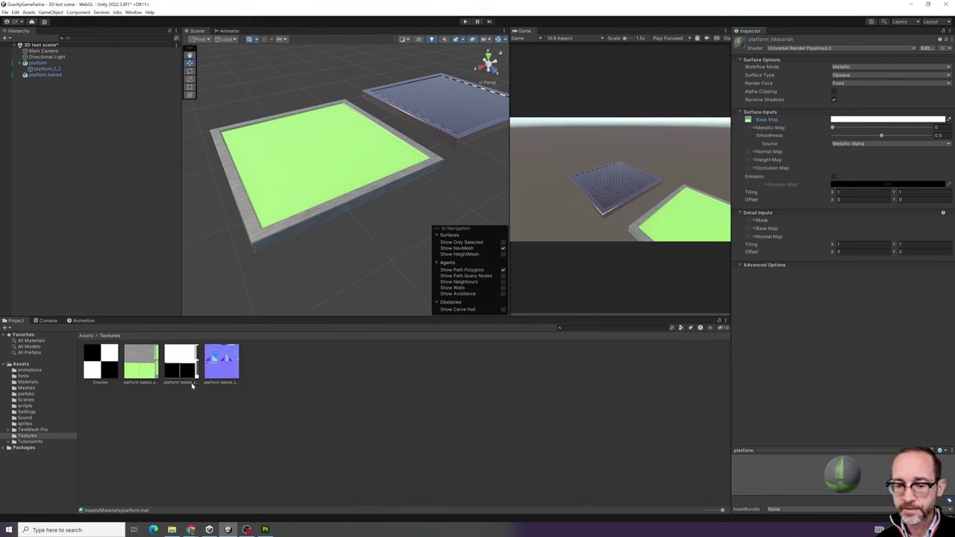
left_click_drag(722, 510, 705, 510)
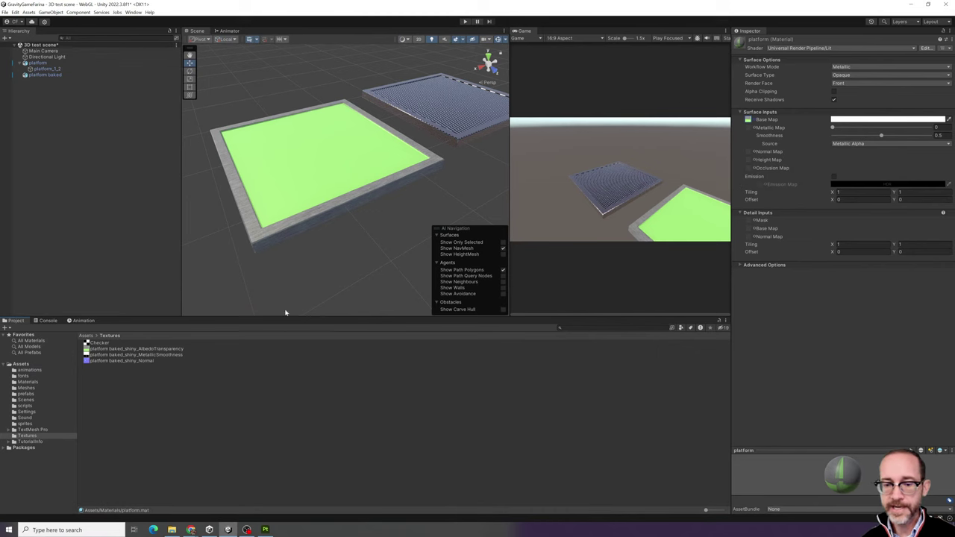
left_click_drag(131, 355, 753, 132)
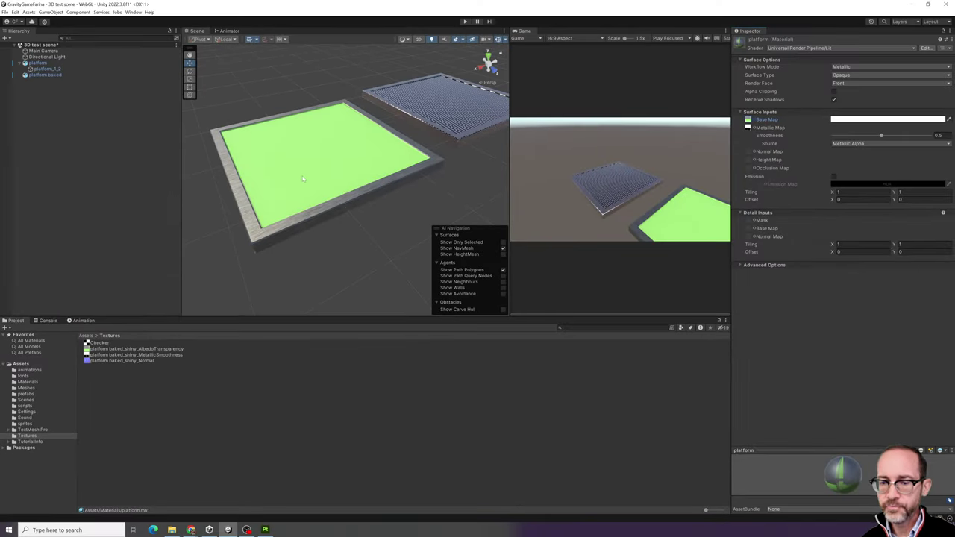
- Assign the platform baked_shiny_Normal texture to the material's normal map and apply the fix that marks it as a normal map
left_click(107, 361)
left_click_drag(487, 358, 749, 154)
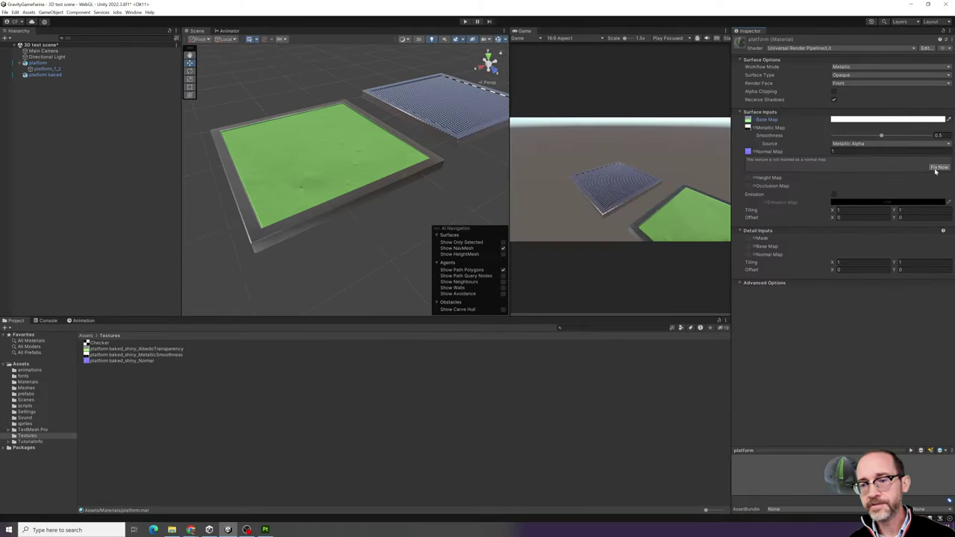
left_click(937, 168)
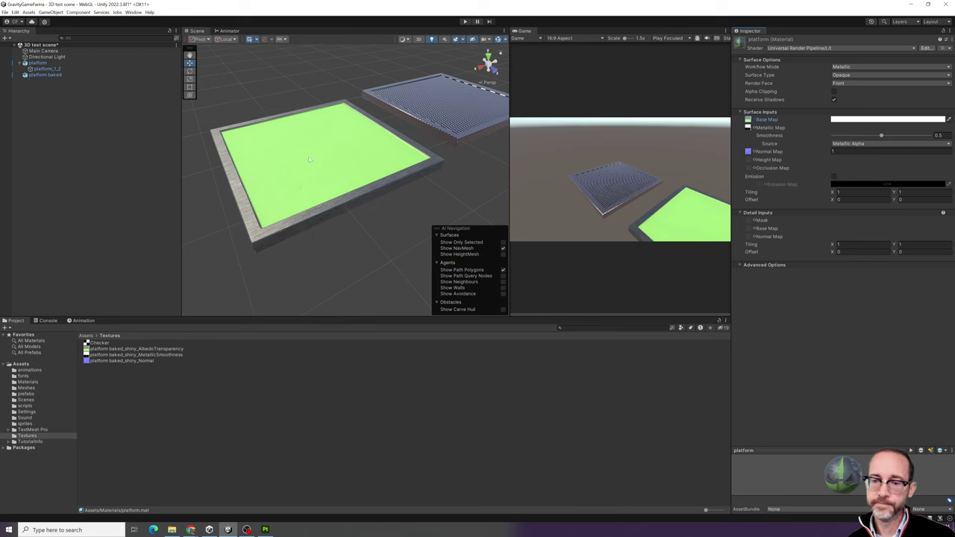
- Try tinting the platform material's base map red, and restore the tint to white
scroll(309, 158, "up", 4)
scroll(309, 159, "down", 1)
left_click_drag(309, 159, 336, 160, "alt")
right_click_drag(336, 160, 502, 179)
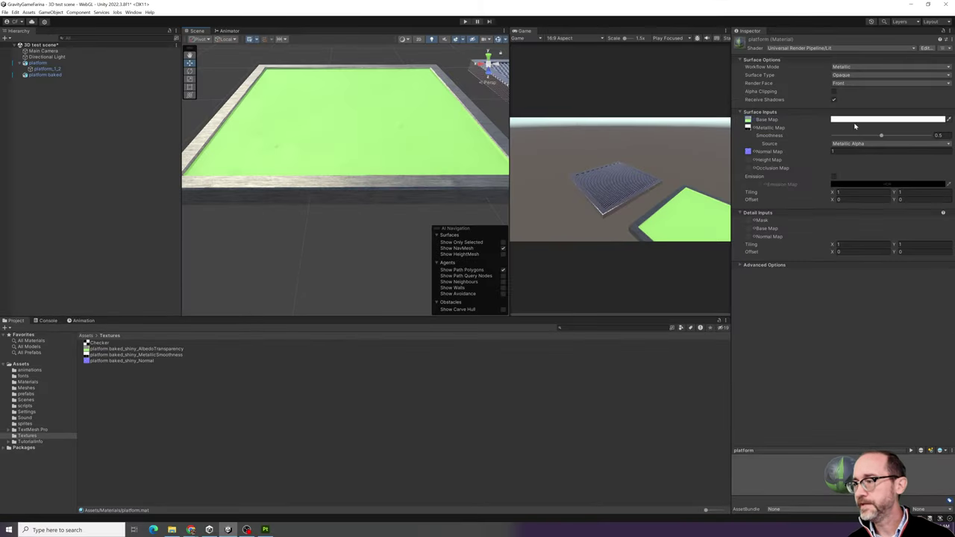
left_click(855, 121)
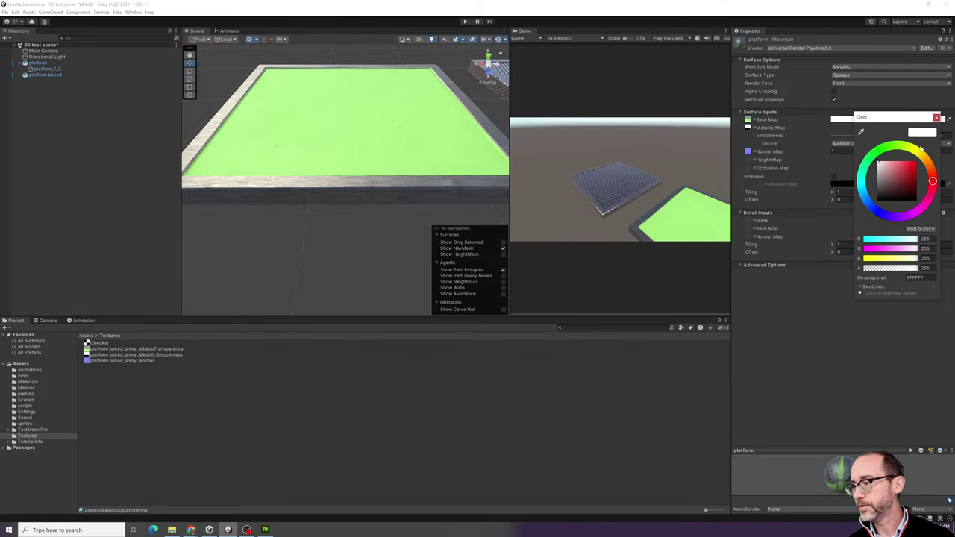
left_click_drag(893, 179, 925, 164)
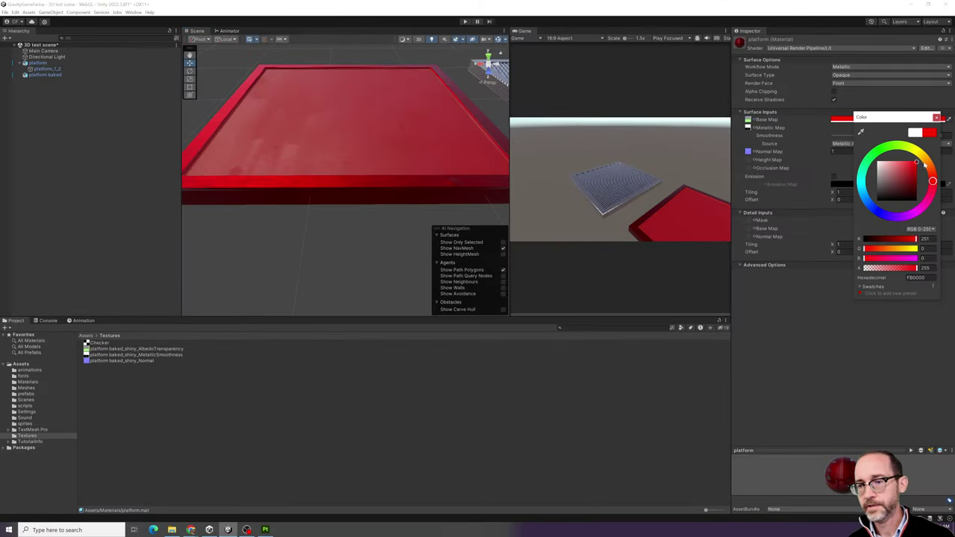
left_click(936, 117)
left_click(899, 120)
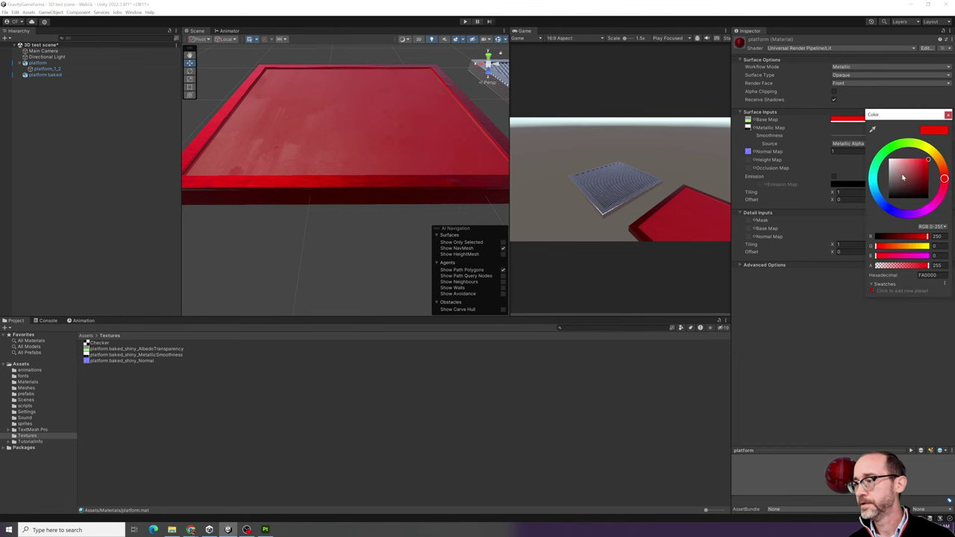
left_click_drag(902, 176, 889, 159)
left_click(947, 114)
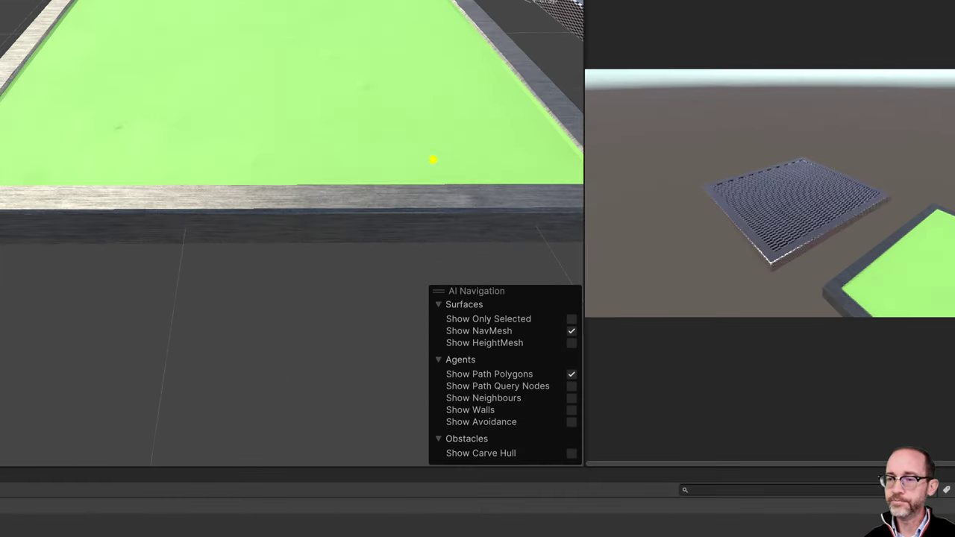
mouse_move(325, 12)
left_mouse_down()
mouse_move(373, 175)
mouse_move(287, 39)
left_mouse_up()
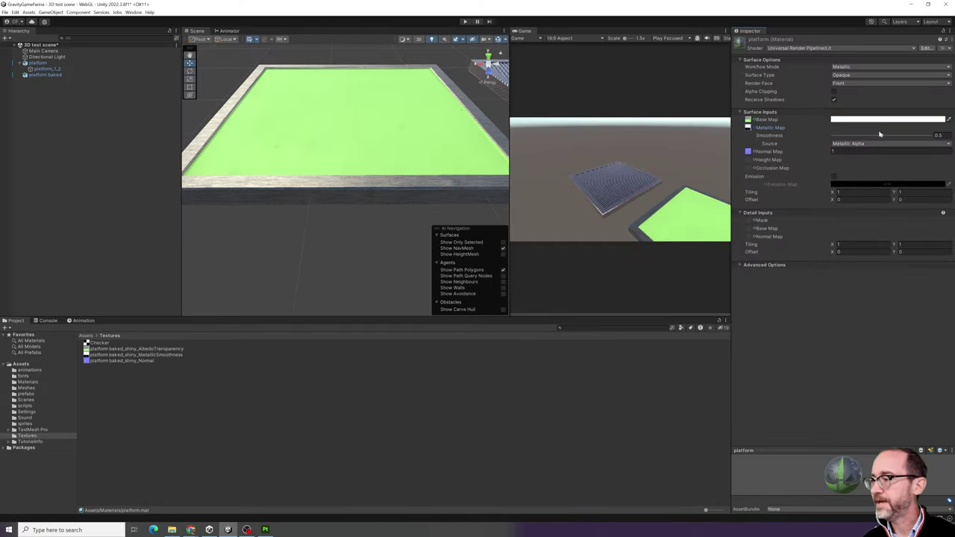
- Try a smoothness of 0.605 on the platform material, and settle it on 0.504
mouse_move(879, 137)
left_mouse_down()
mouse_move(887, 137)
mouse_move(867, 137)
mouse_move(905, 137)
mouse_move(891, 137)
left_mouse_up()
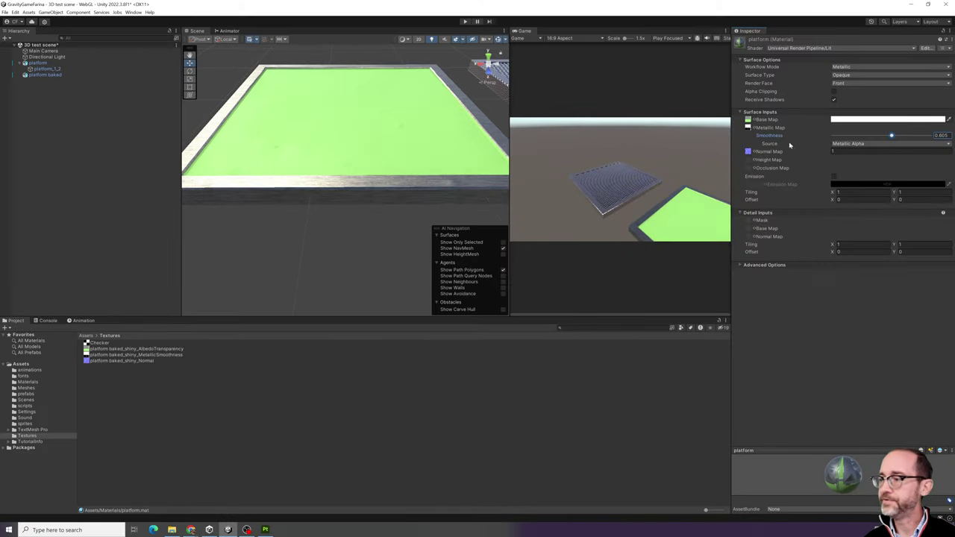
mouse_move(899, 136)
left_mouse_down()
mouse_move(865, 138)
mouse_move(892, 136)
mouse_move(869, 136)
mouse_move(882, 136)
left_mouse_up()
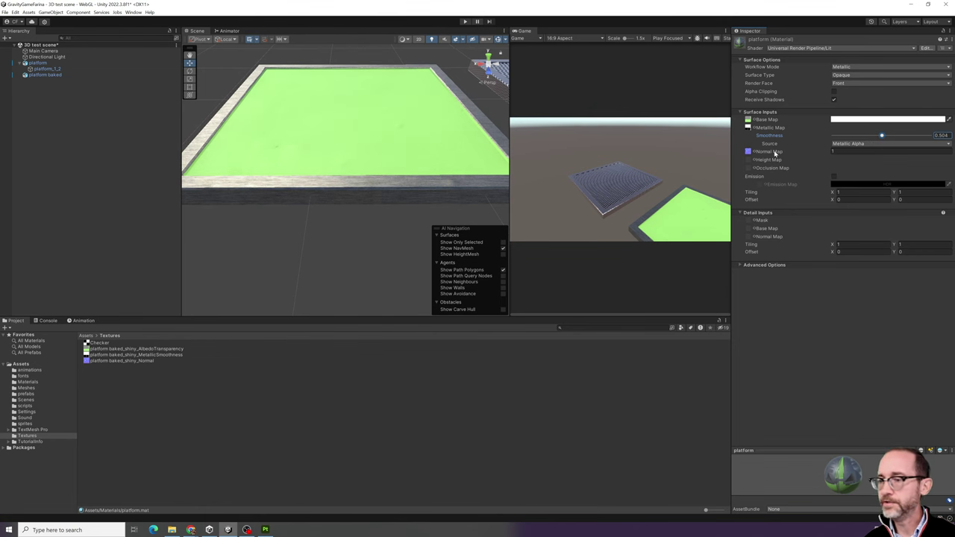
- Select the platform material in the Materials folder and set its normal map strength to 10
scroll(399, 205, "up", 3)
left_click(330, 214)
key("super")
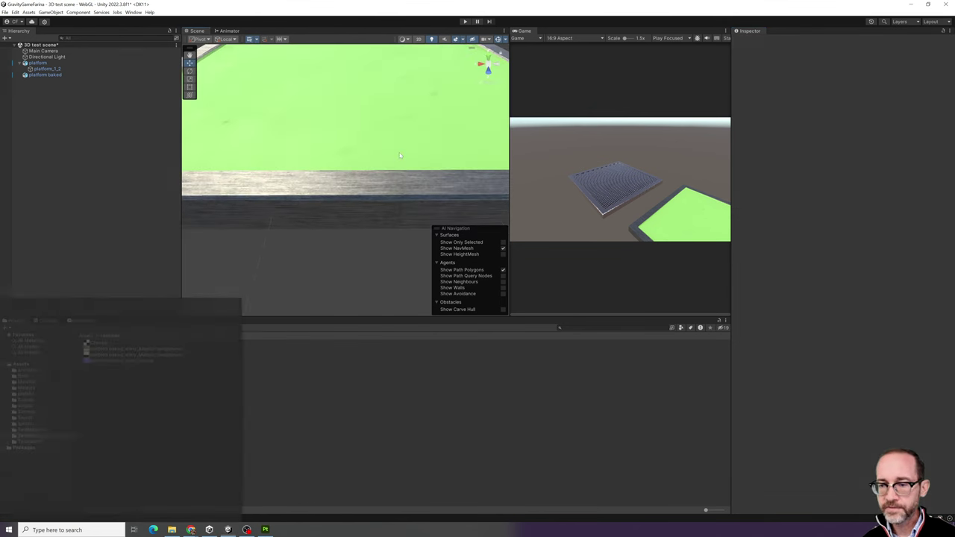
left_click(400, 156)
left_click_drag(400, 155, 367, 182, "alt")
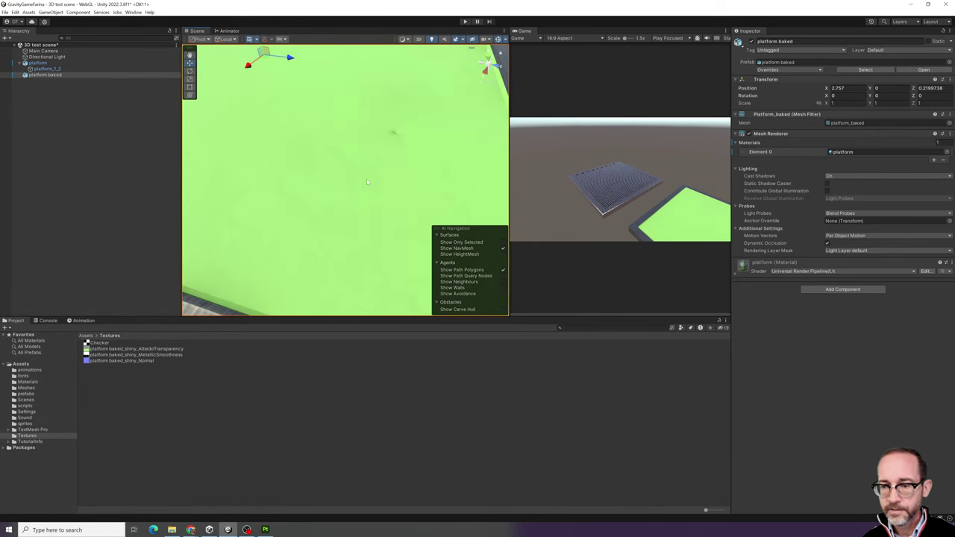
mouse_move(425, 135)
left_mouse_down()
mouse_move(384, 115)
mouse_move(385, 103)
left_mouse_up()
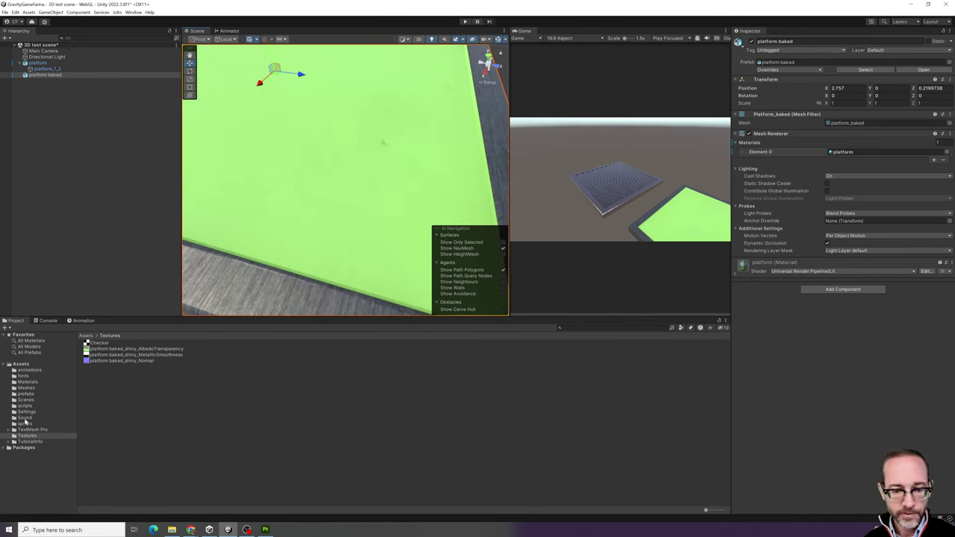
left_click(27, 381)
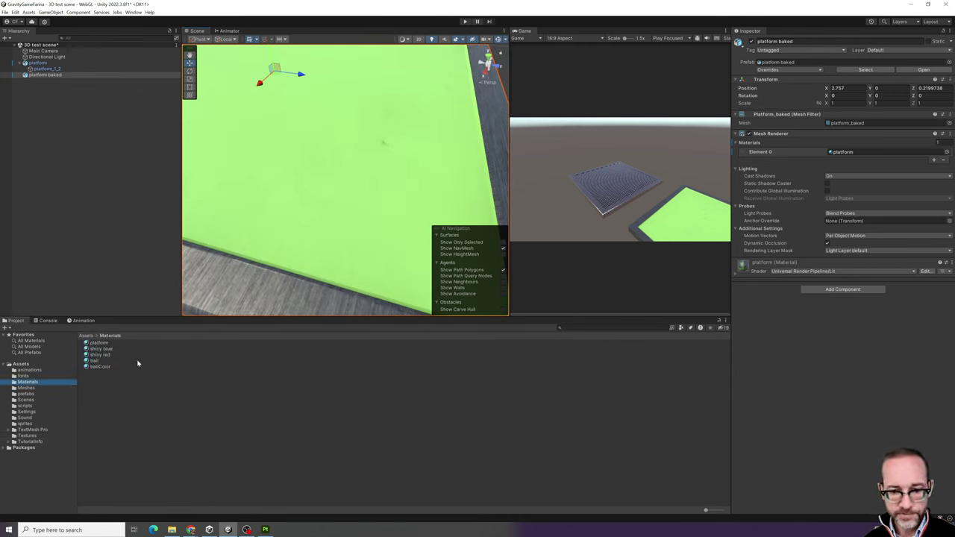
left_click(99, 343)
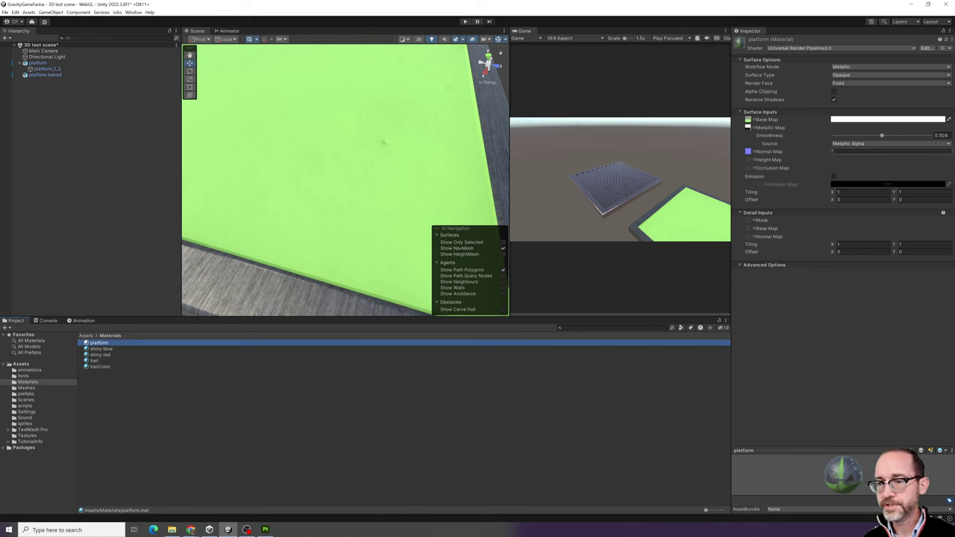
left_click(840, 152)
type("10")
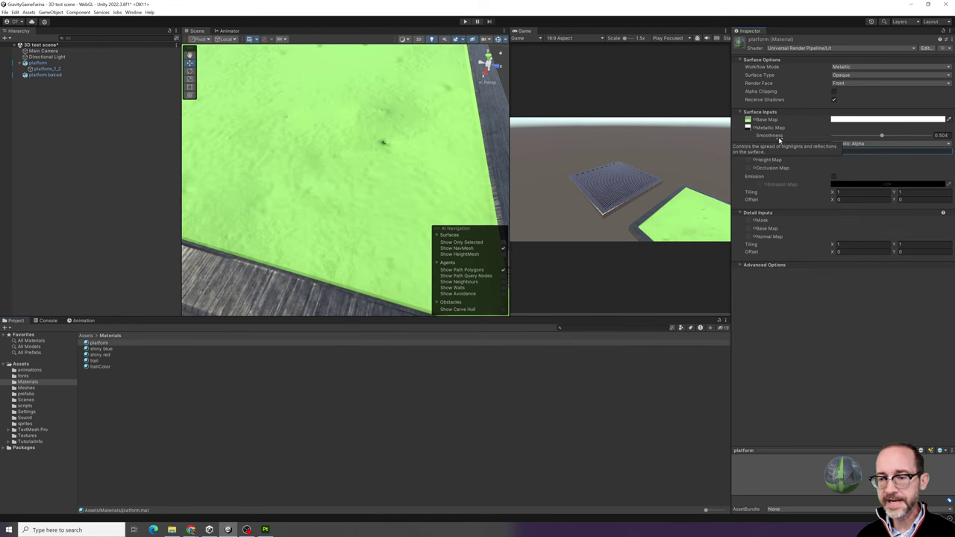
- Compare normal map strengths of 10 and 20 on the platform slab's surface
right_click_drag(266, 198, 432, 203)
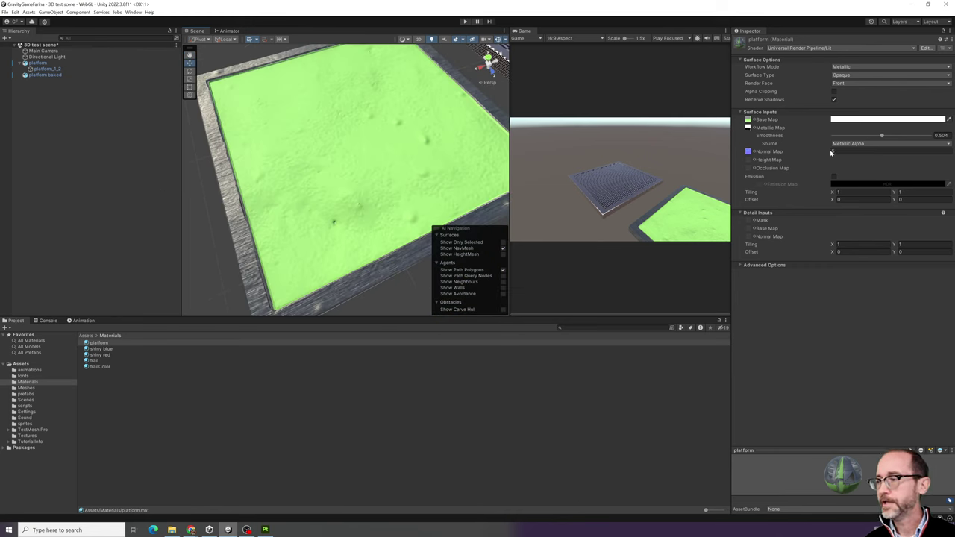
left_click(830, 152)
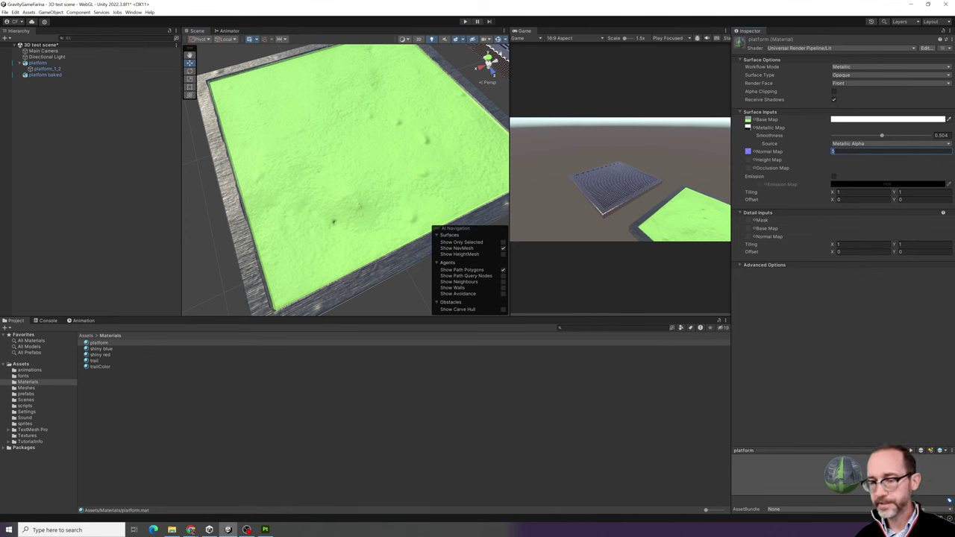
type("0")
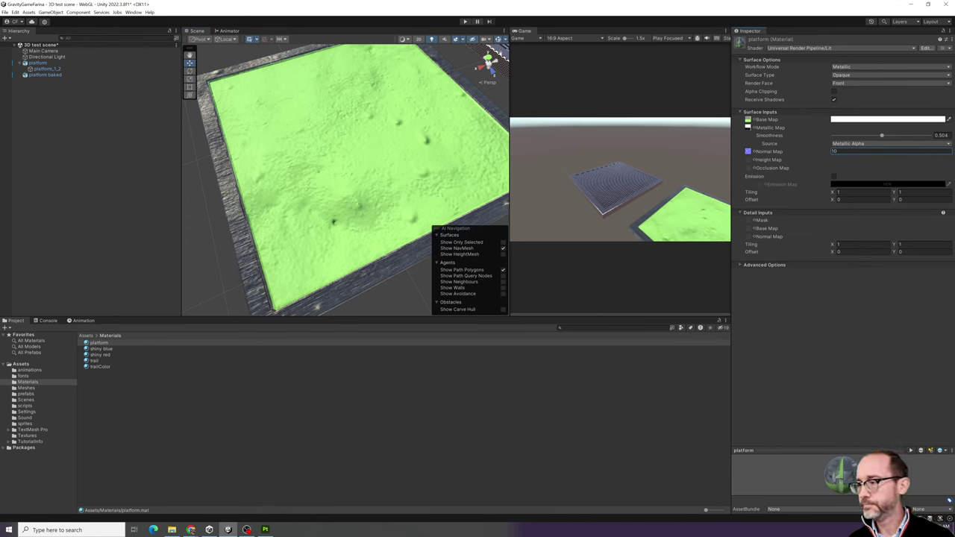
type("20")
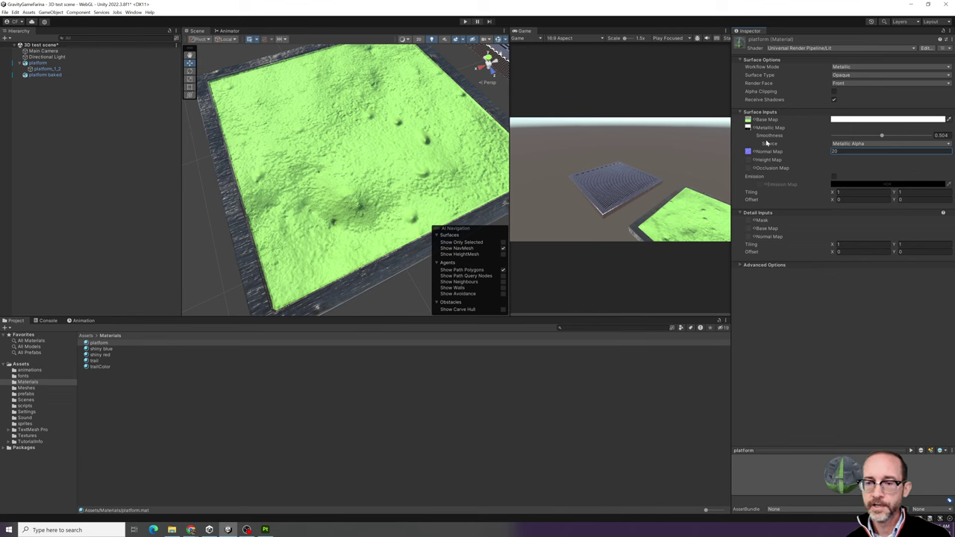
left_click(466, 255)
left_click_drag(345, 198, 447, 186, "alt")
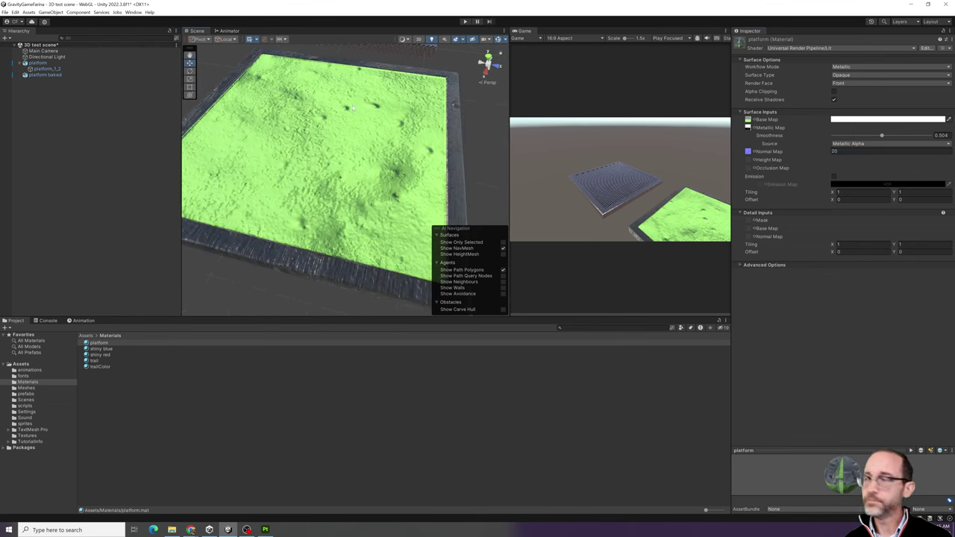
- Set the platform material's normal map strength back to 1 and check the slab's surface up close
left_click(839, 151)
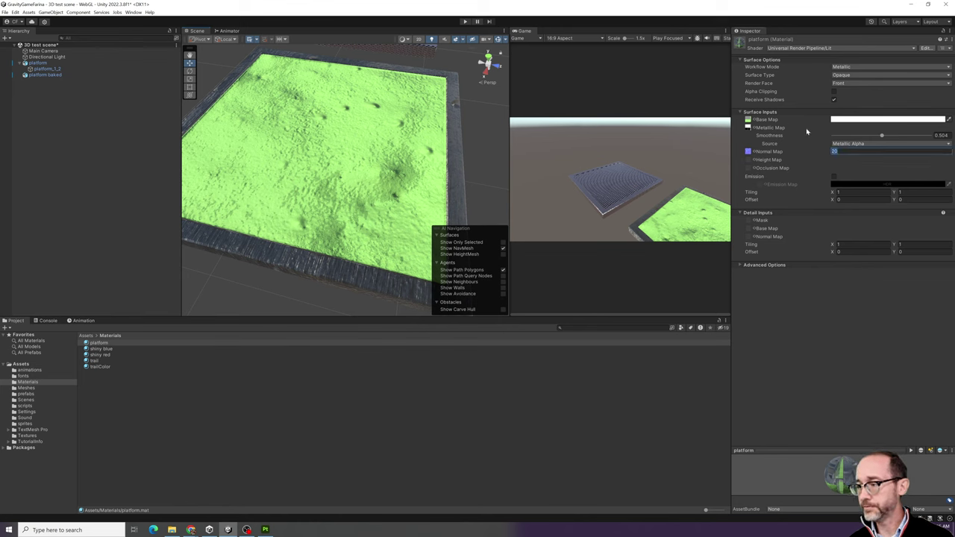
type("1")
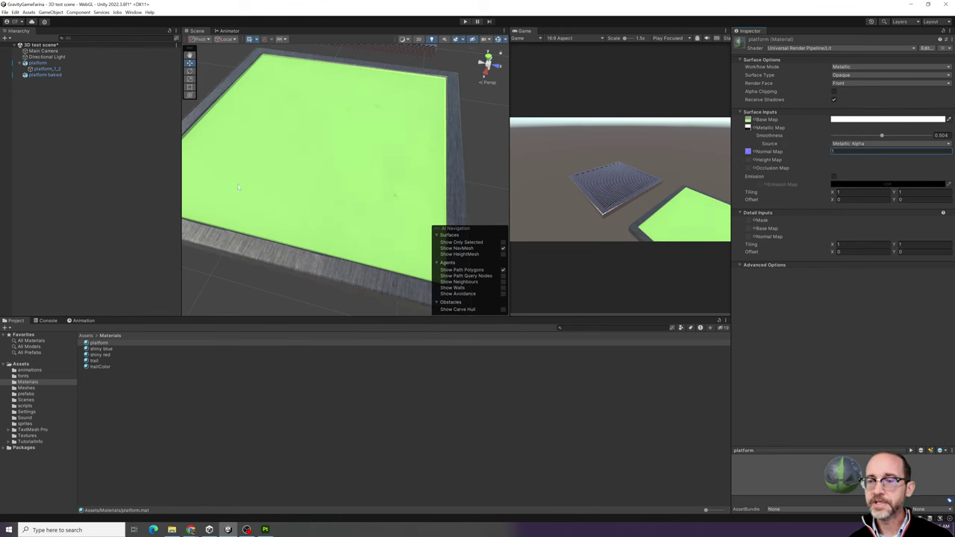
left_click_drag(224, 217, 382, 202, "alt")
scroll(382, 201, "up", 6)
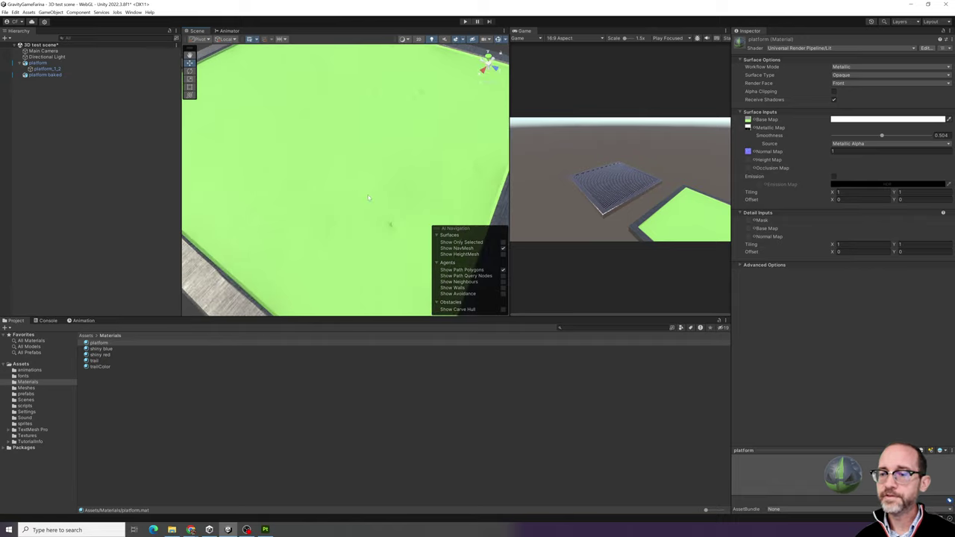
left_click_drag(424, 174, 493, 199)
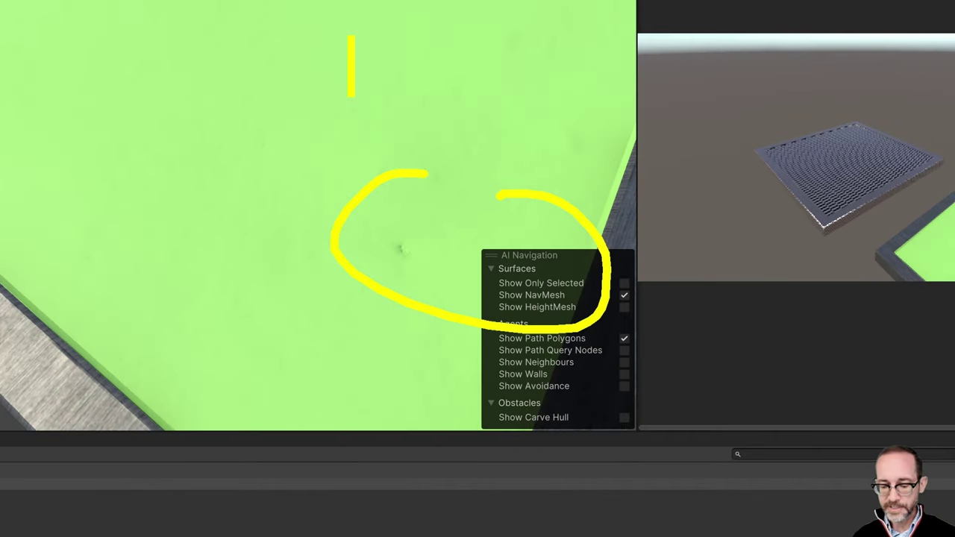
type("substance")
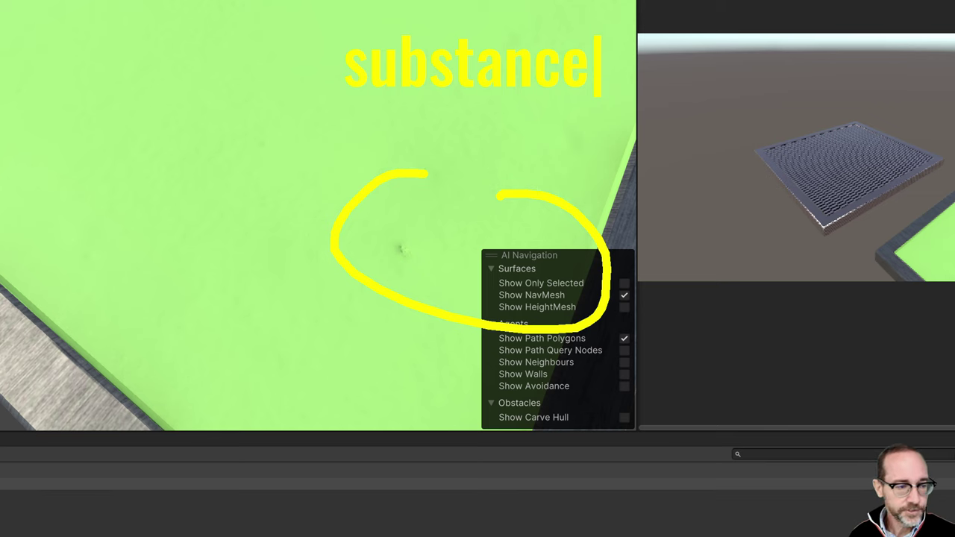
- Move the baked green platform slab across the ground to X 3.184, Z -0.176
key("Escape")
key("Escape")
scroll(417, 261, "down", 6)
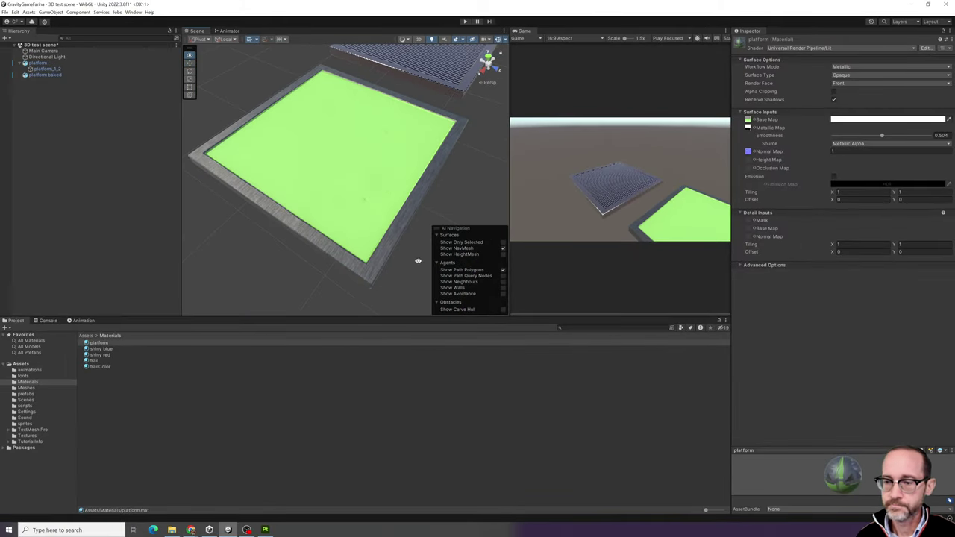
right_click_drag(417, 260, 377, 187)
left_click(370, 182)
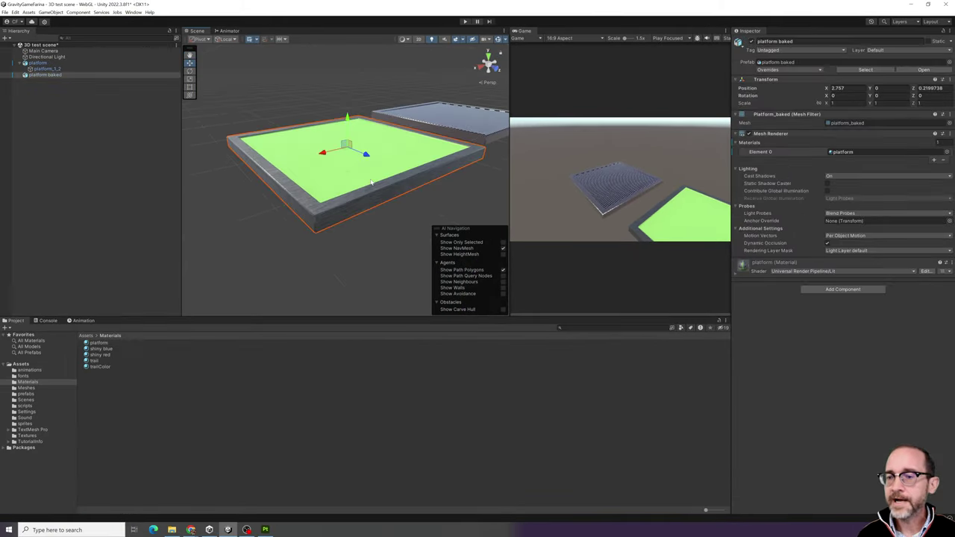
left_click_drag(337, 164, 382, 154)
right_click_drag(381, 154, 359, 196)
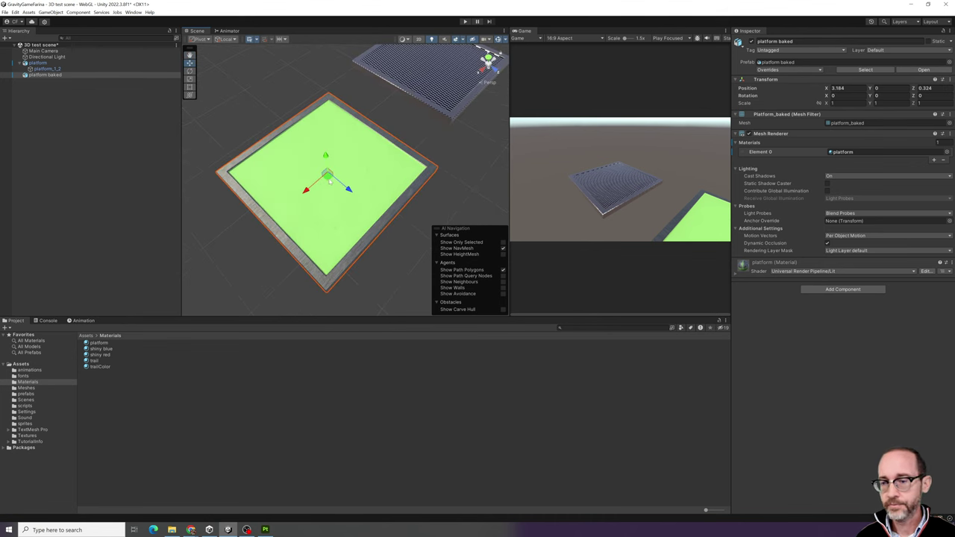
left_click_drag(359, 196, 308, 182)
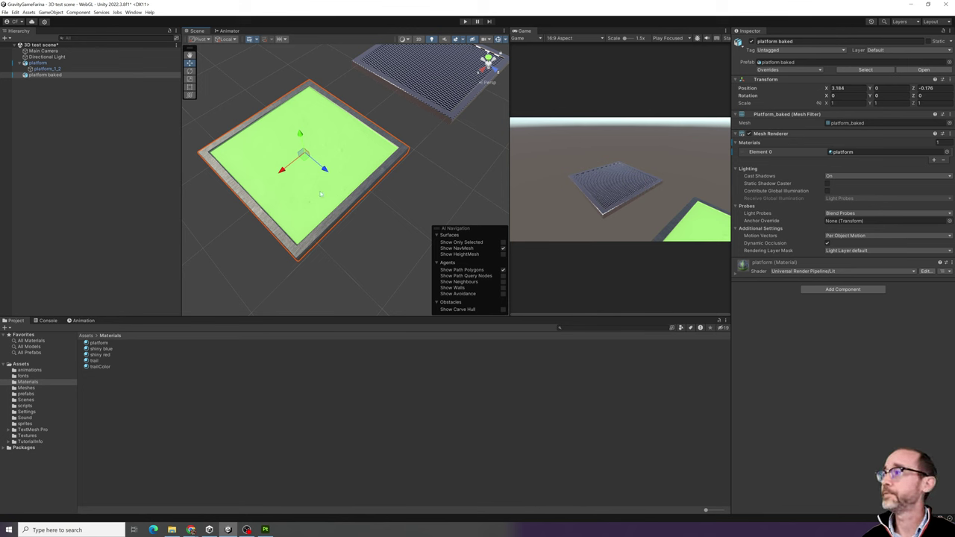
- Duplicate the baked slab twice, placing the copies beside it at X 3.184, Z 1.896 and X 5.434, Z -0.354
left_click_drag(328, 171, 379, 234)
key("ctrl+d")
scroll(379, 234, "down", 3)
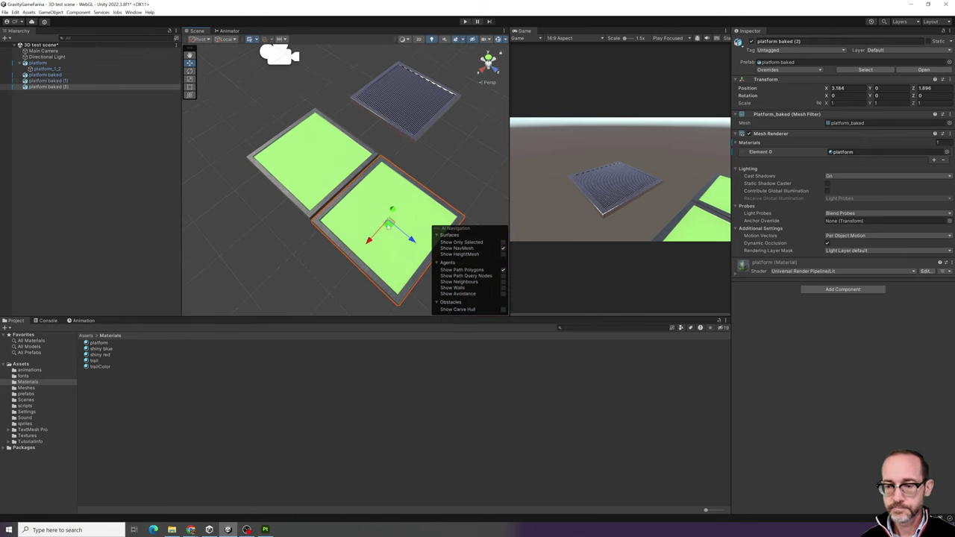
left_click_drag(389, 226, 230, 229)
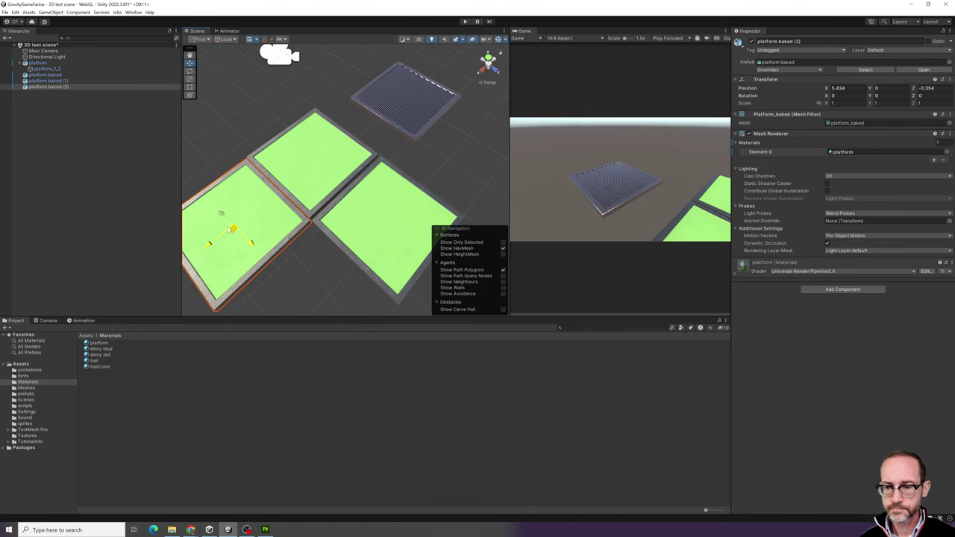
- Select the first slab copy and examine the three adjoining slabs and their seams from several angles
left_click(374, 252)
mouse_move(388, 226)
left_mouse_down()
mouse_move(378, 223)
mouse_move(390, 229)
left_mouse_up()
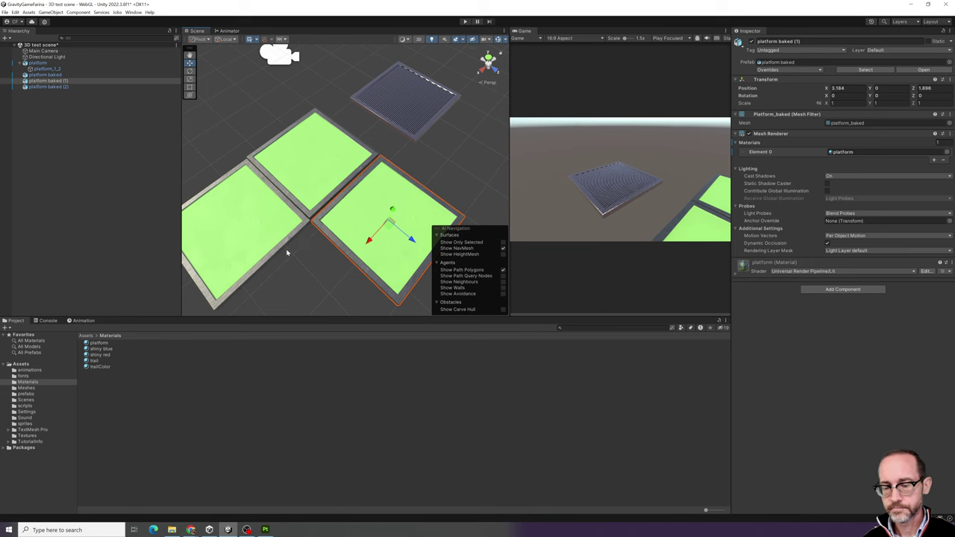
left_click_drag(286, 253, 561, 197, "alt")
scroll(418, 160, "up", 3)
middle_click_drag(417, 160, 343, 137)
scroll(345, 138, "down", 2)
scroll(347, 137, "up", 3)
left_click_drag(349, 137, 296, 201, "alt")
scroll(295, 201, "down", 3)
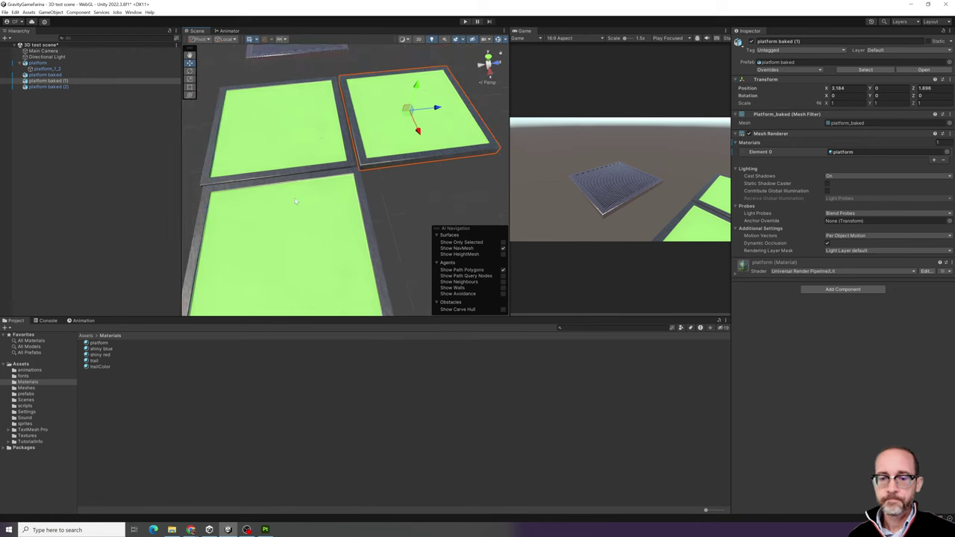
- Switch to Substance 3D Painter, close the texture export dialog and check the dents in the slab's green paint
left_click(265, 528)
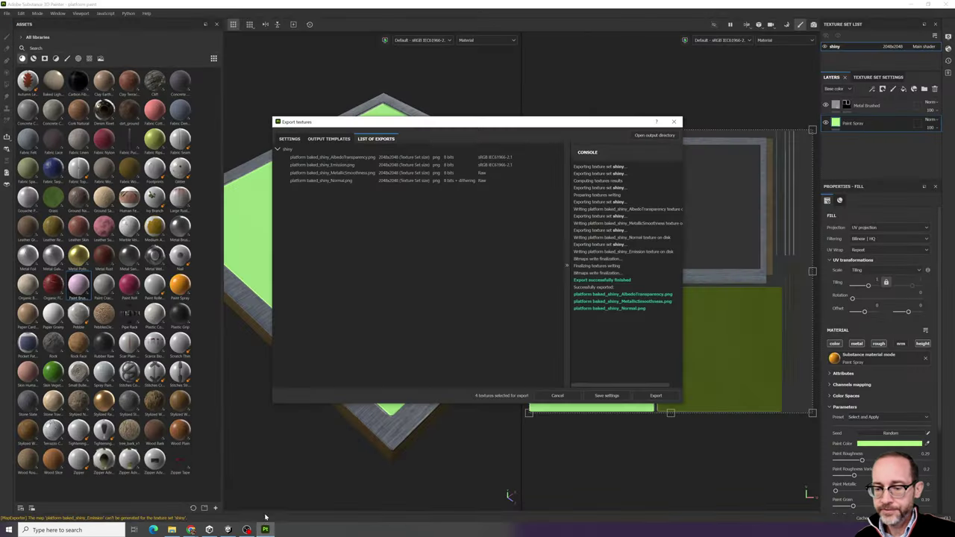
left_click(673, 122)
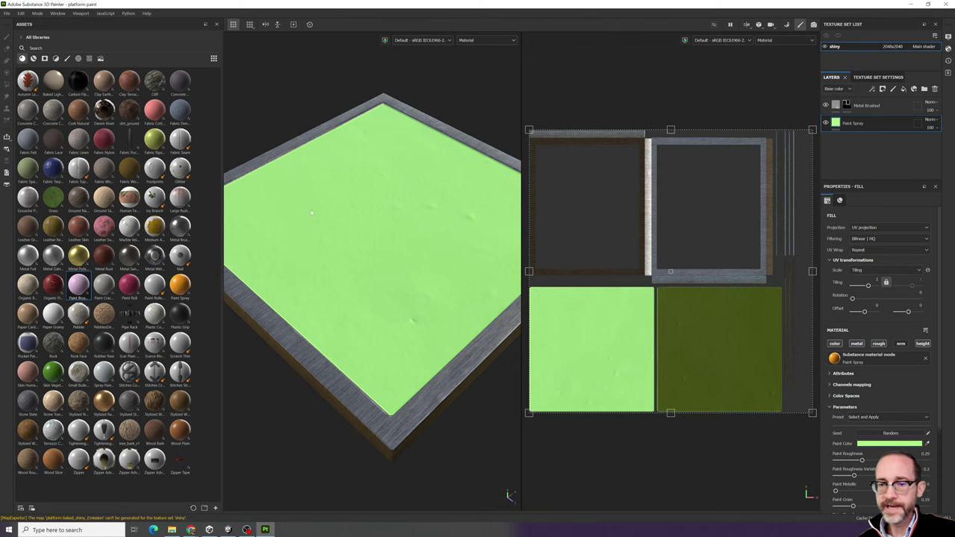
scroll(350, 367, "down", 3)
scroll(350, 365, "up", 5)
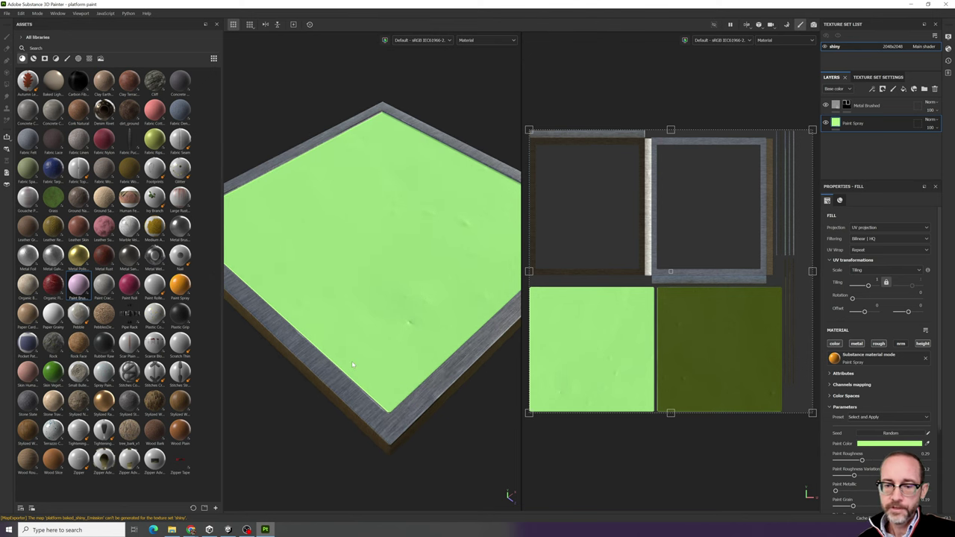
scroll(353, 364, "down", 2)
scroll(353, 364, "down", 2)
scroll(352, 365, "up", 4)
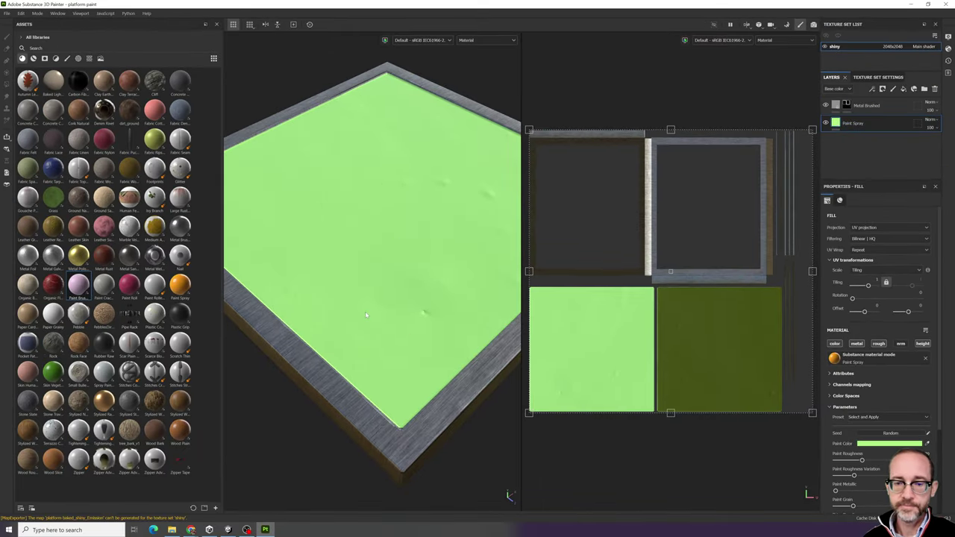
- Examine the slab's Paint Spray surface and brushed metal frame from several angles and distances
key("super")
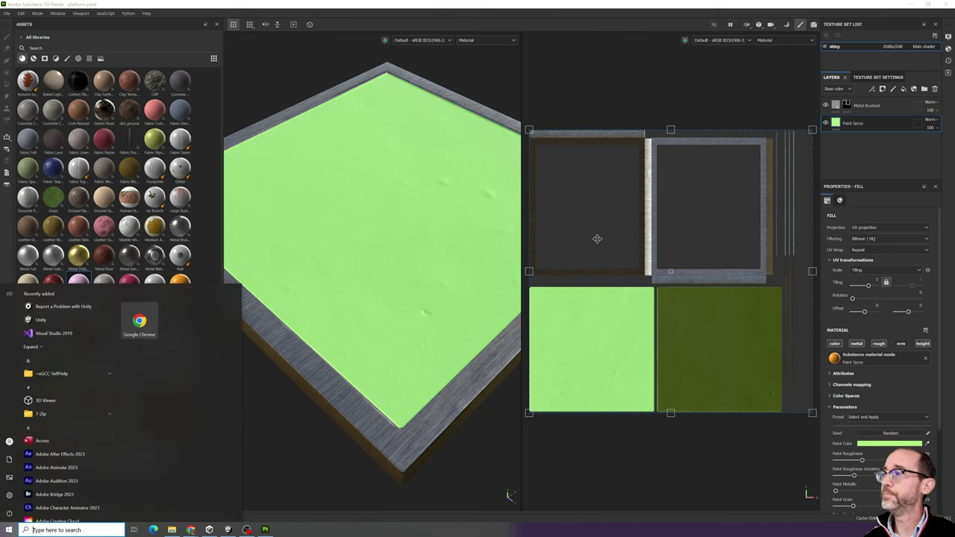
left_click(595, 241)
left_click_drag(385, 254, 349, 265, "alt")
left_click_drag(407, 296, 480, 333, "alt")
left_click_drag(390, 311, 381, 224, "alt")
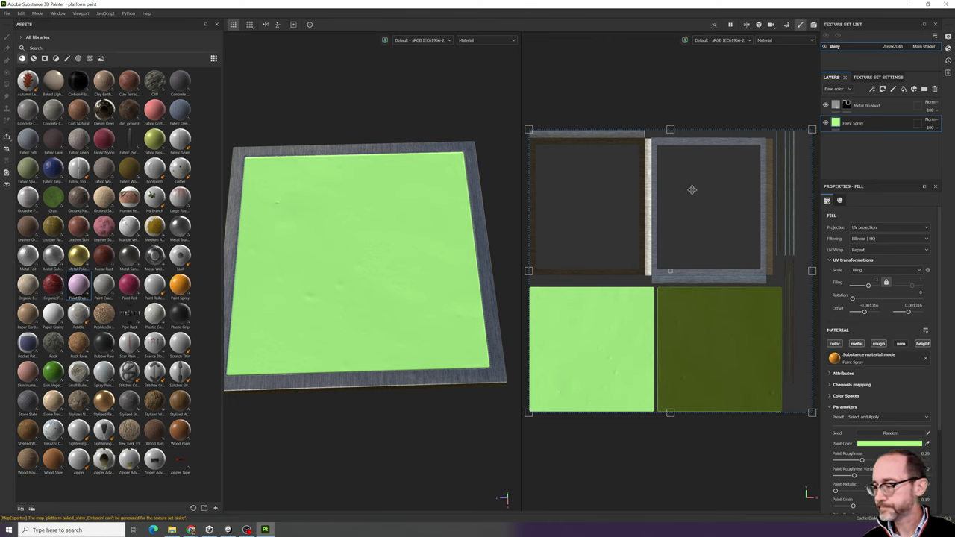
left_click_drag(416, 271, 298, 255, "alt")
middle_click_drag(514, 272, 426, 249, "alt")
scroll(369, 258, "up", 3)
left_click_drag(368, 259, 388, 217, "alt")
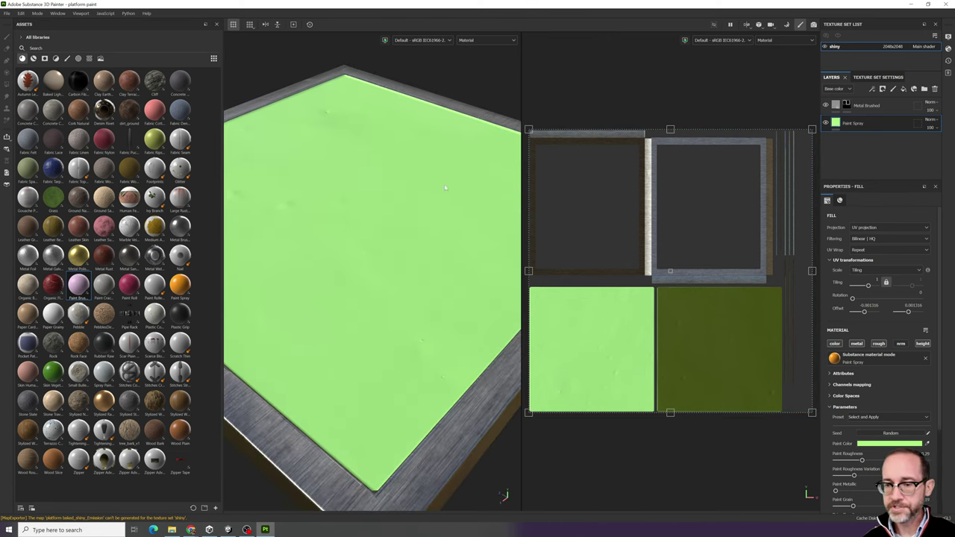
scroll(409, 212, "down", 3)
scroll(408, 211, "up", 2)
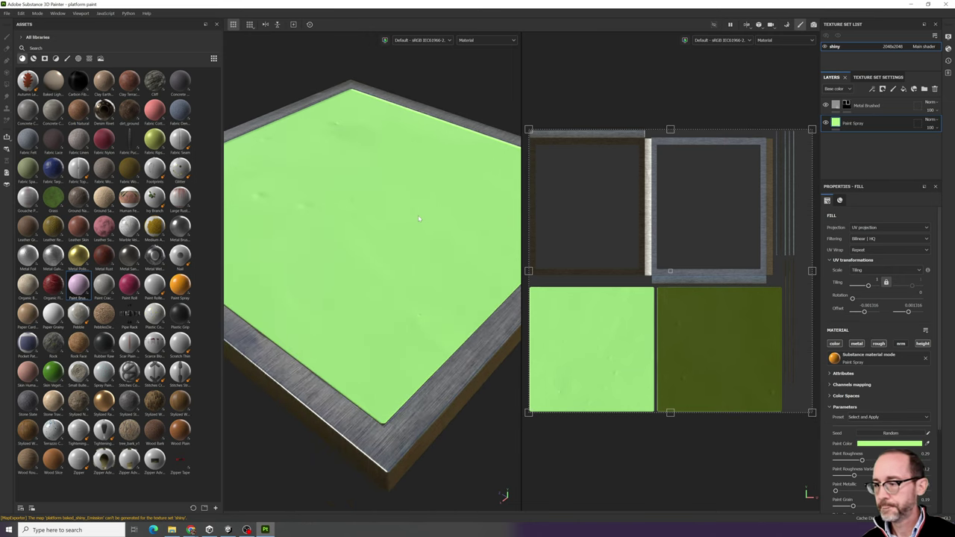
left_click_drag(418, 215, 373, 213, "alt")
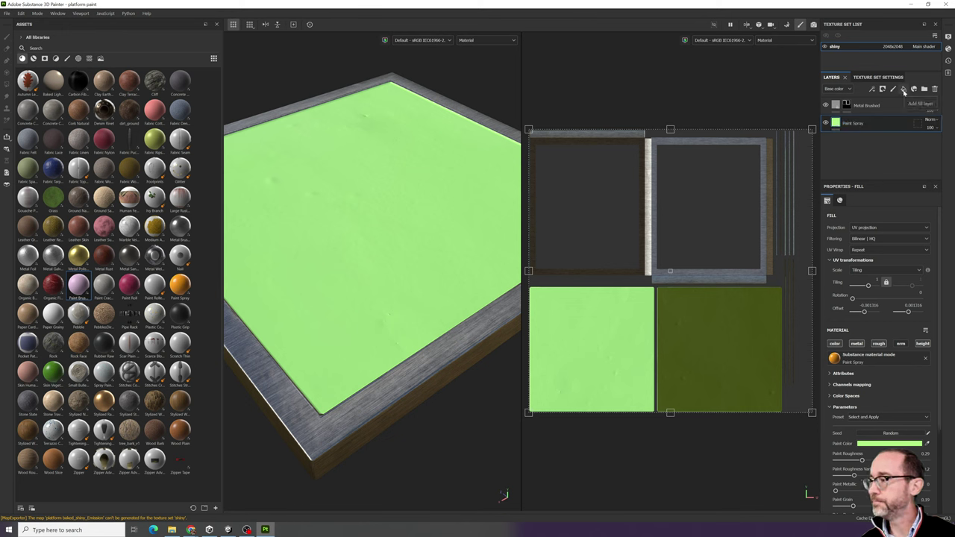
- Add a fill layer named test above Paint Spray, hide the Paint Spray layer and inspect the slab's plain surface
left_click(903, 91)
double_click(855, 124)
type("test")
key("Return")
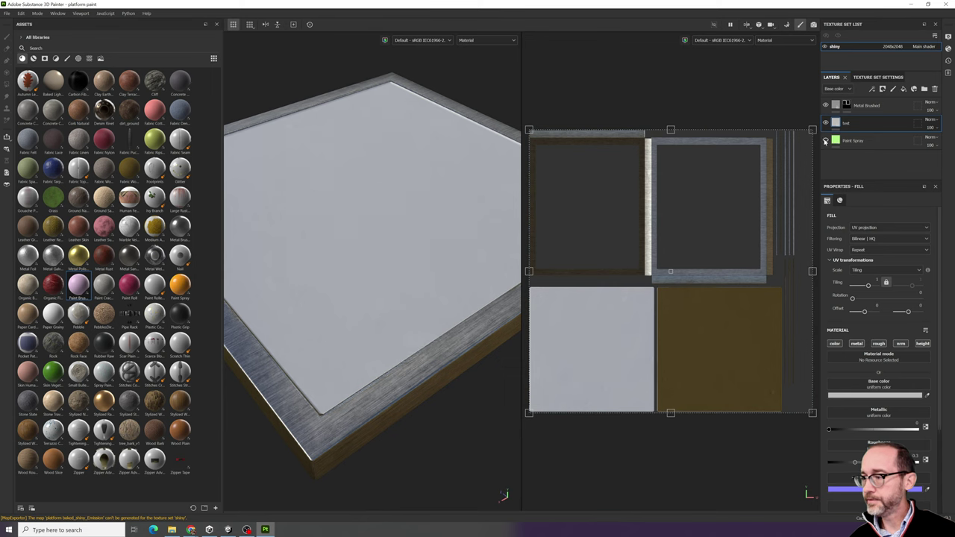
scroll(377, 277, "up", 4)
scroll(371, 276, "up", 5)
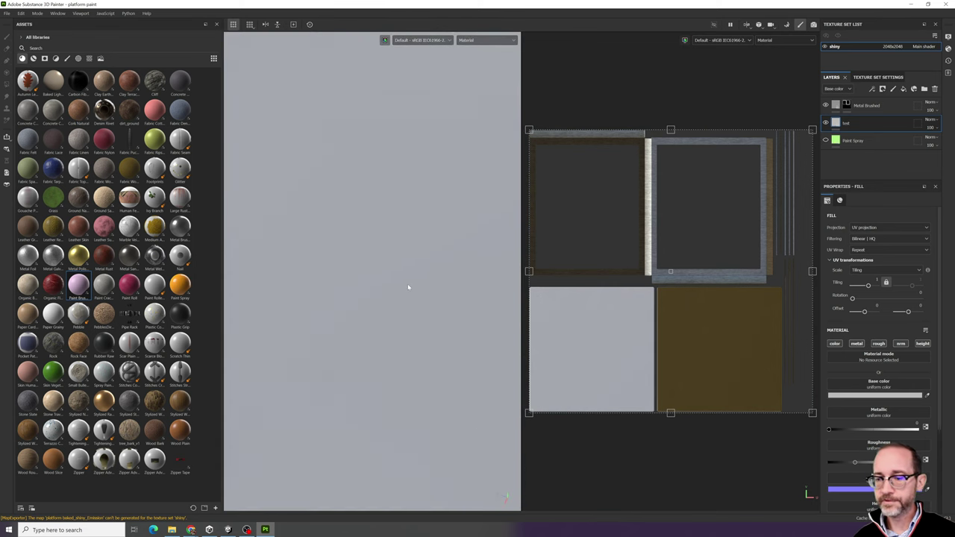
scroll(407, 285, "down", 5)
left_click_drag(407, 284, 340, 289, "alt")
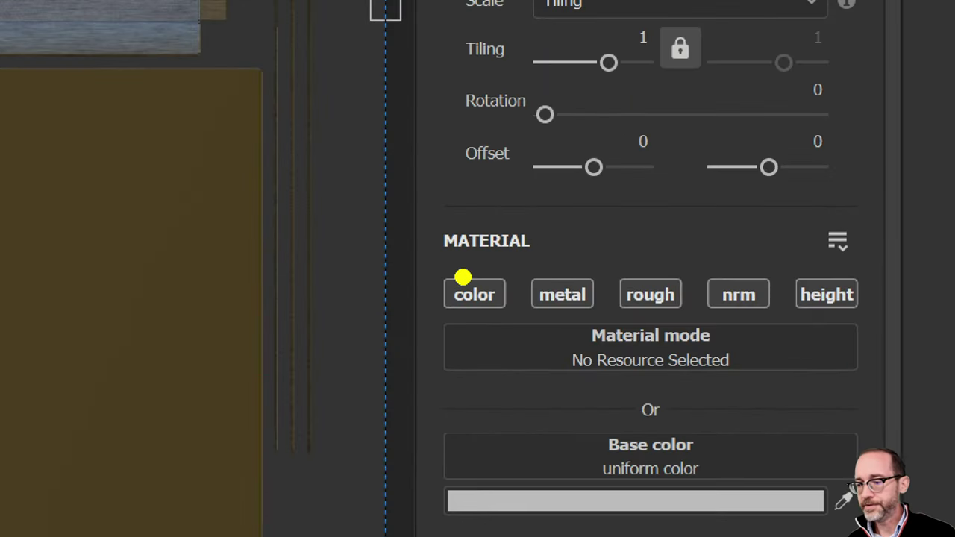
left_click_drag(467, 283, 506, 204, "ctrl+shift")
left_click_drag(550, 282, 647, 212, "ctrl+shift")
left_click_drag(662, 281, 767, 209, "ctrl+shift")
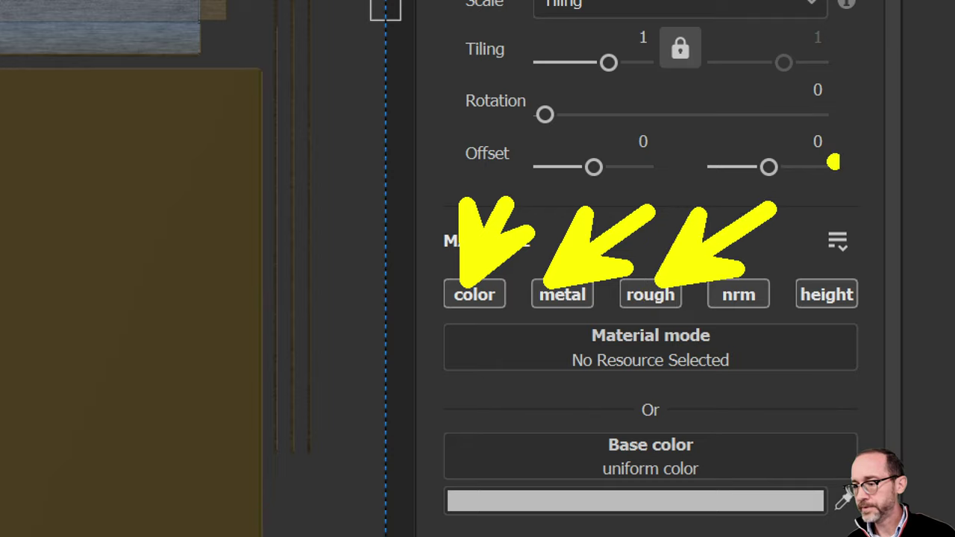
key("Escape")
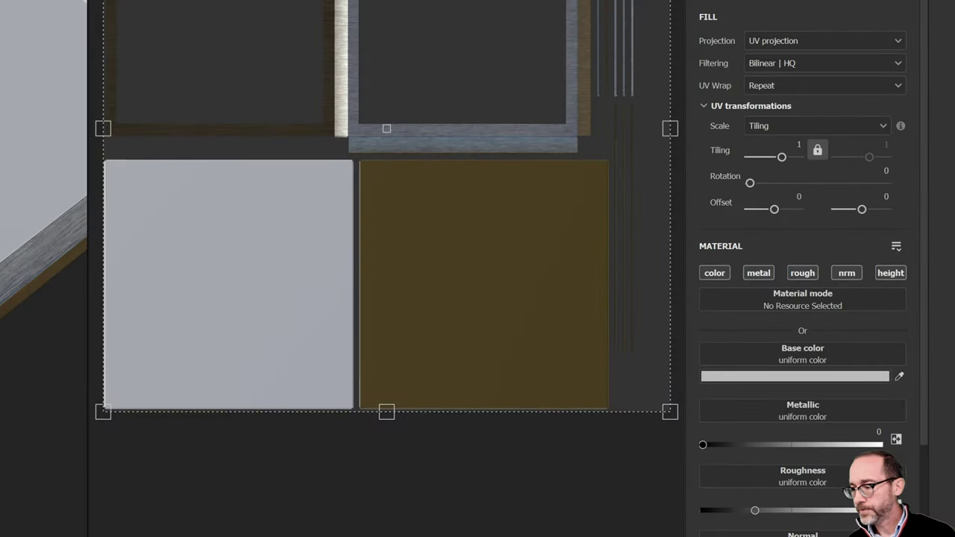
mouse_move(906, 385)
left_mouse_down()
mouse_move(893, 373)
mouse_move(913, 399)
mouse_move(848, 334)
left_mouse_up()
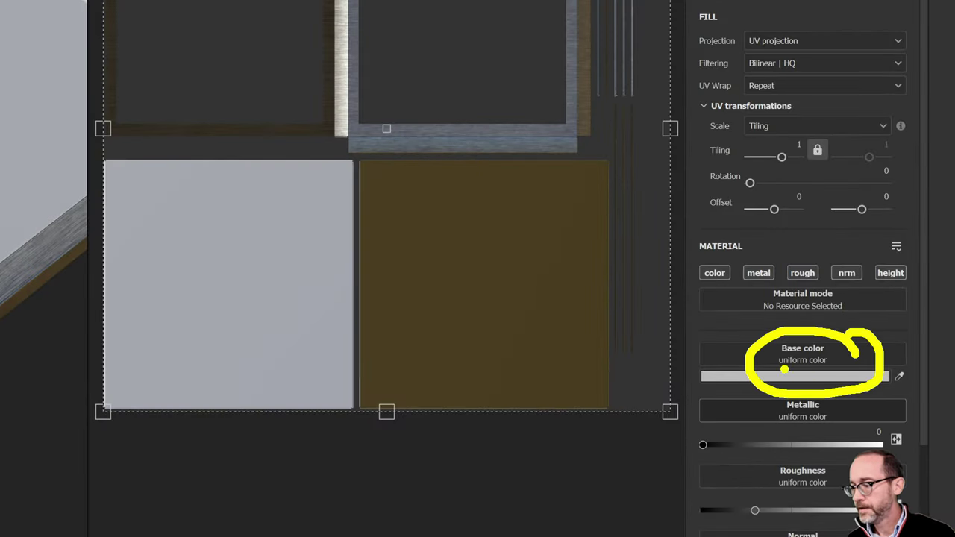
key("Escape")
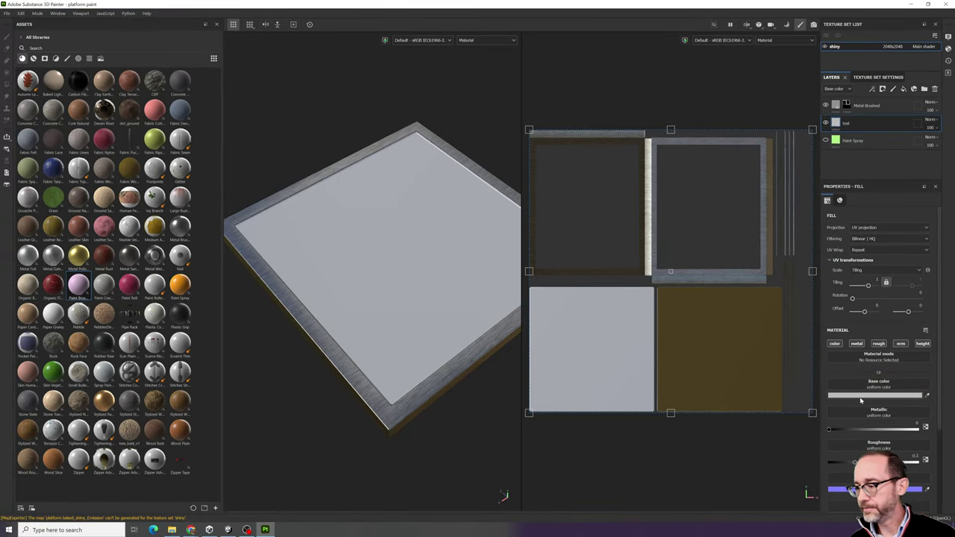
- Set the test fill layer's base color to a saturated blue
left_click(860, 400)
left_click_drag(803, 396, 815, 348)
left_click(848, 368)
left_click(852, 320)
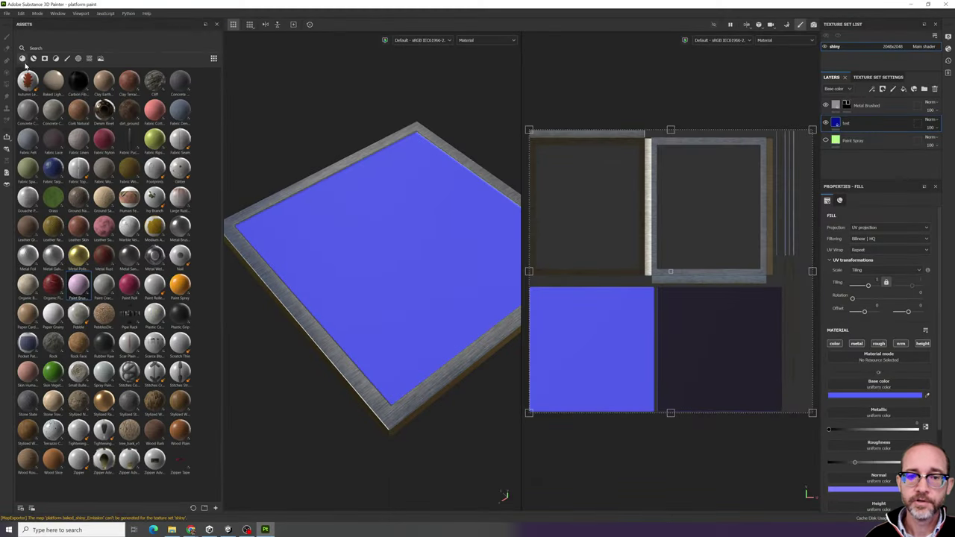
- Browse the asset library's smart materials, smart masks, filters, brushes and alphas, previewing some of the fiber brushes
left_click(33, 58)
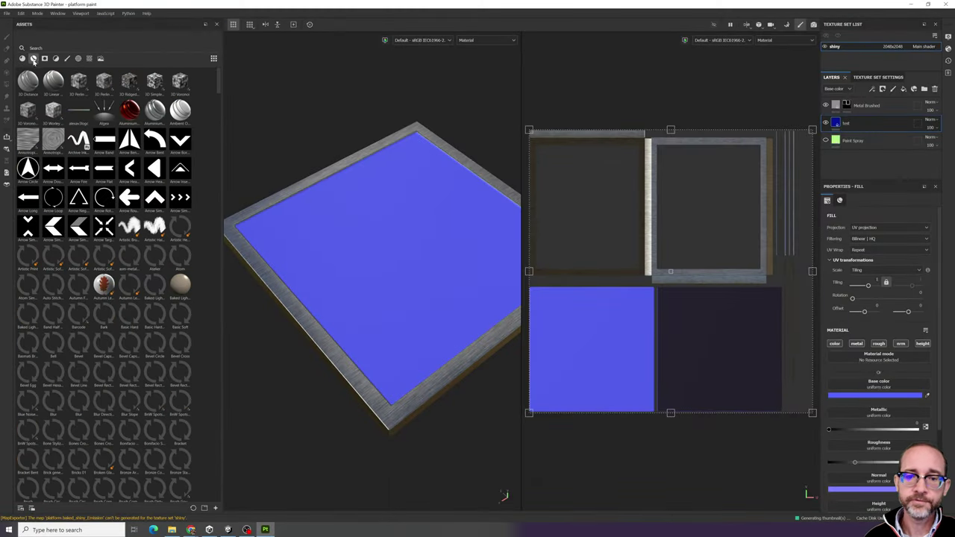
left_click(33, 59)
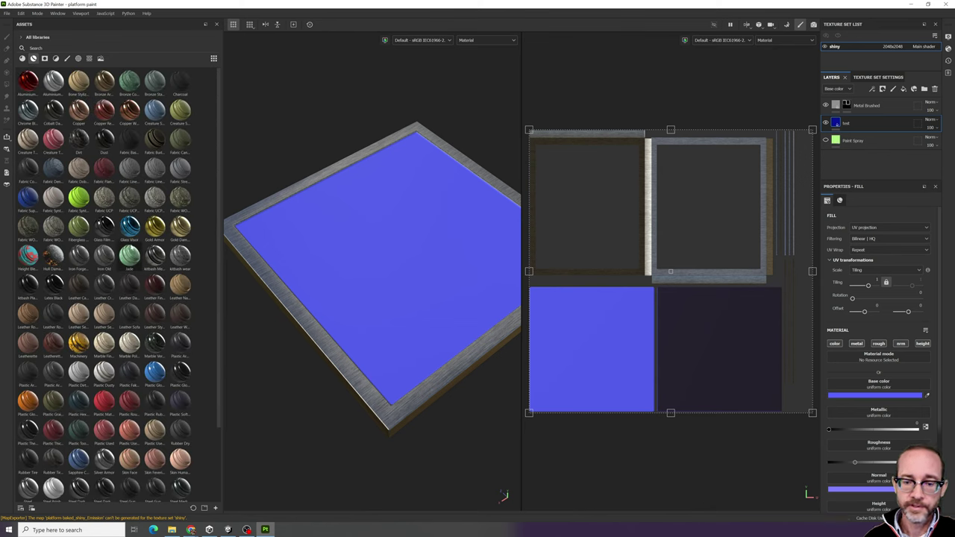
left_click(44, 59)
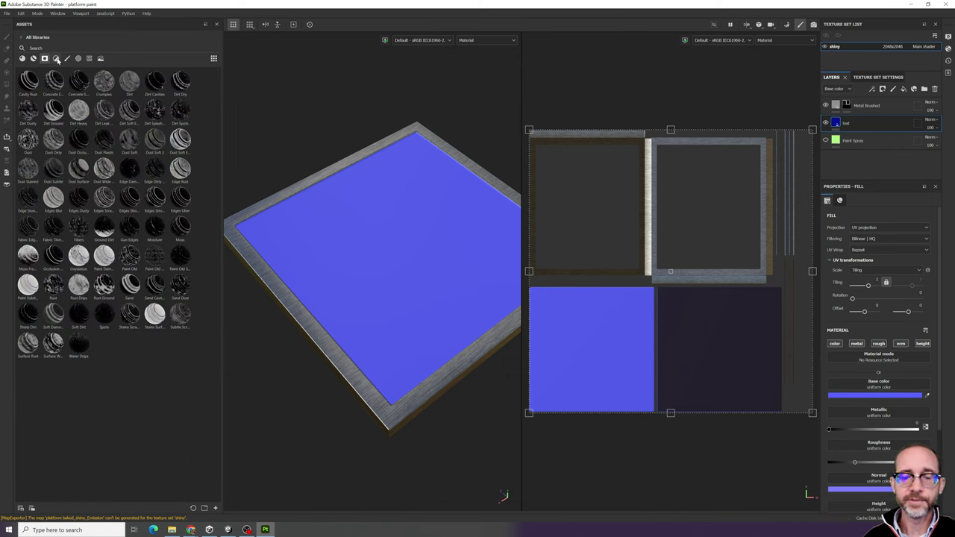
left_click(56, 59)
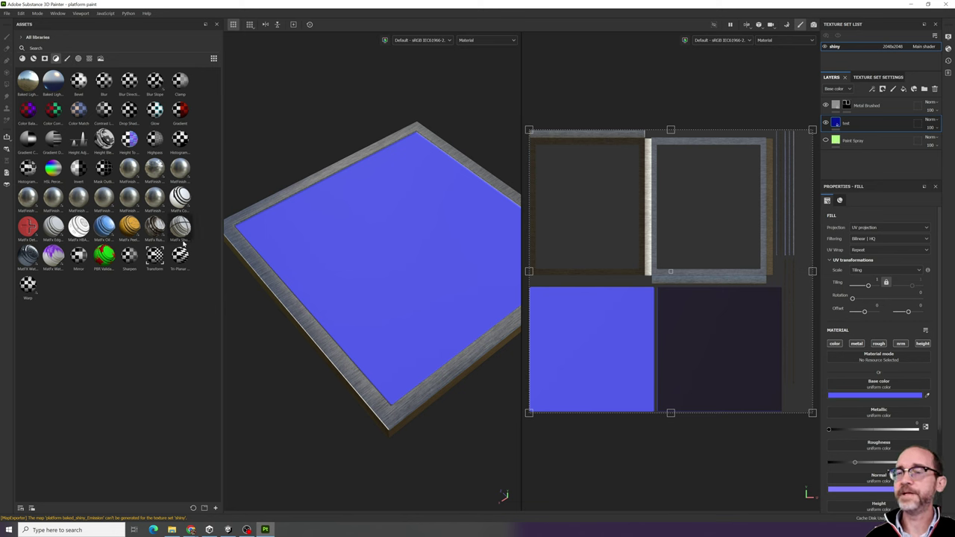
mouse_move(182, 244)
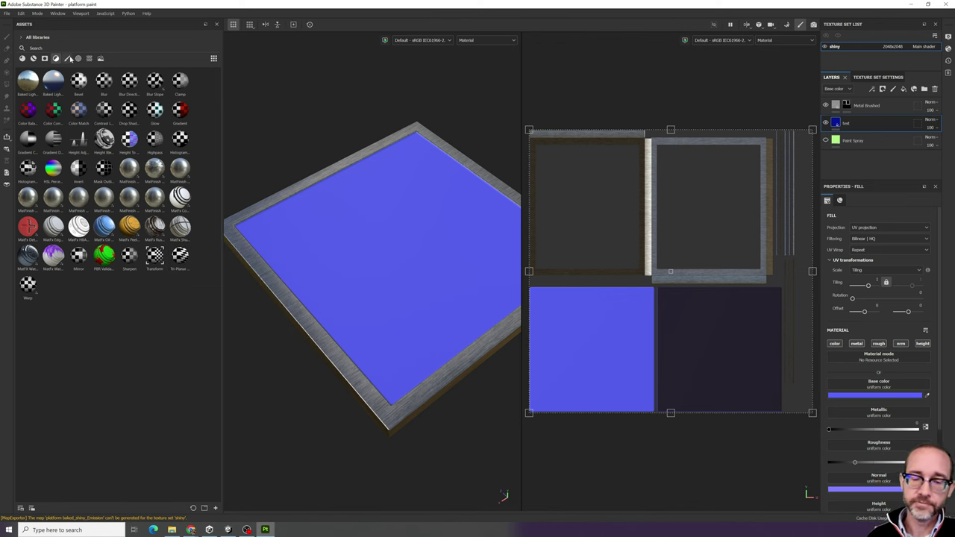
left_click(68, 59)
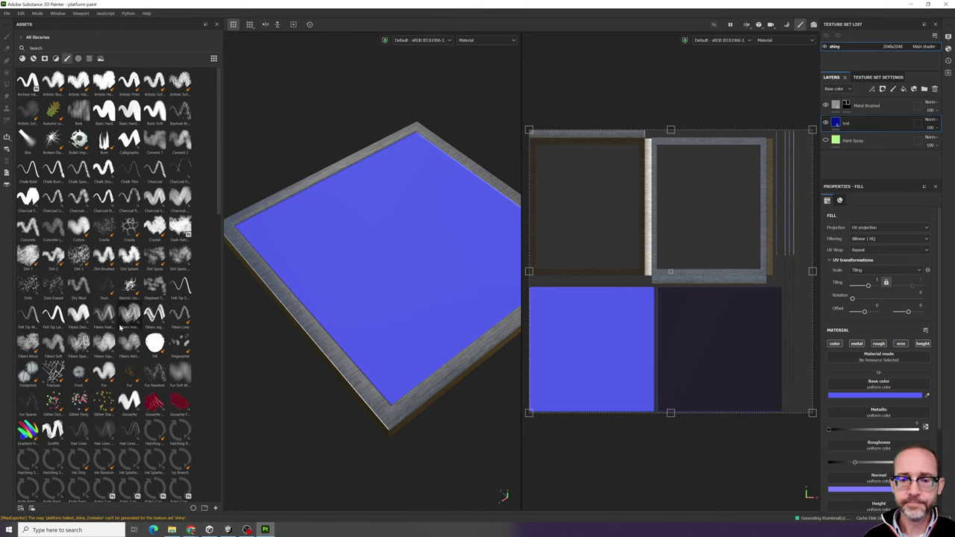
mouse_move(119, 327)
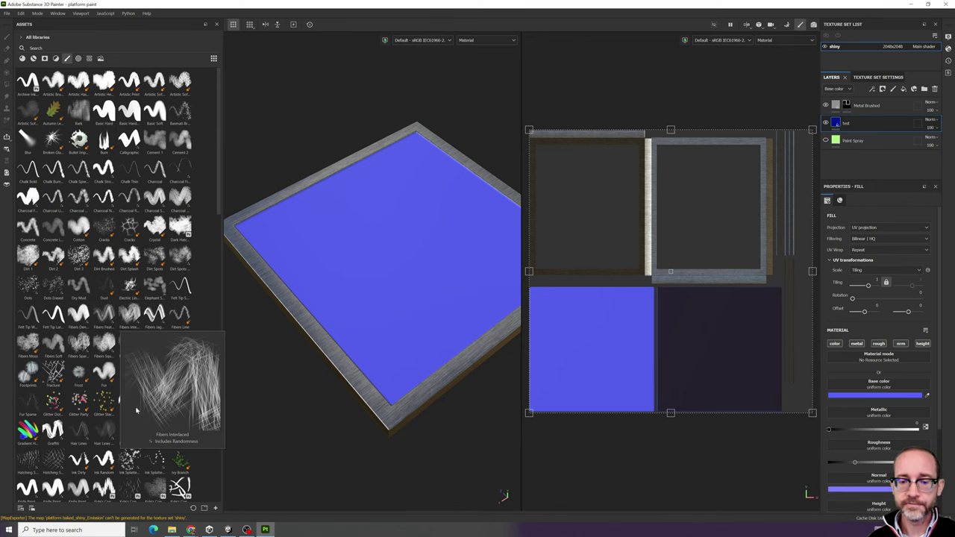
mouse_move(74, 344)
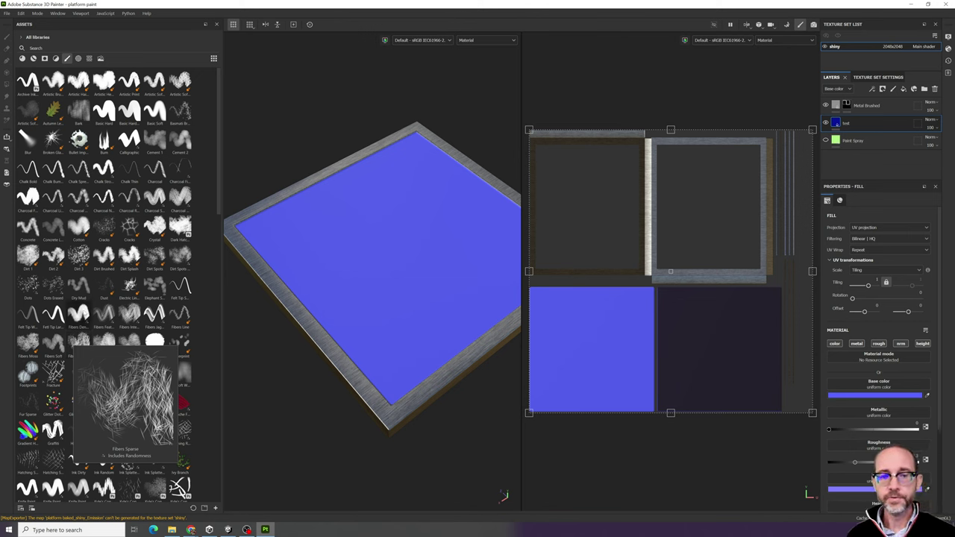
mouse_move(81, 315)
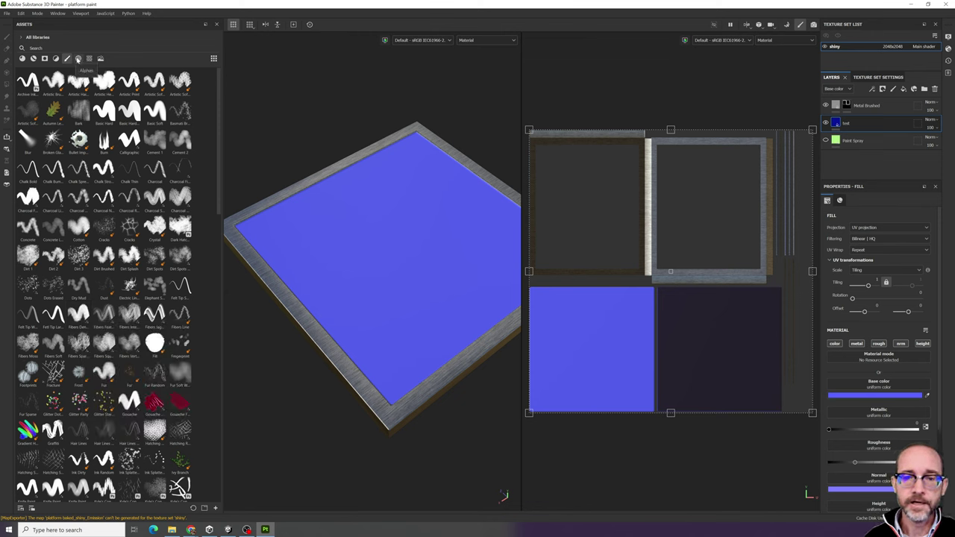
left_click(77, 59)
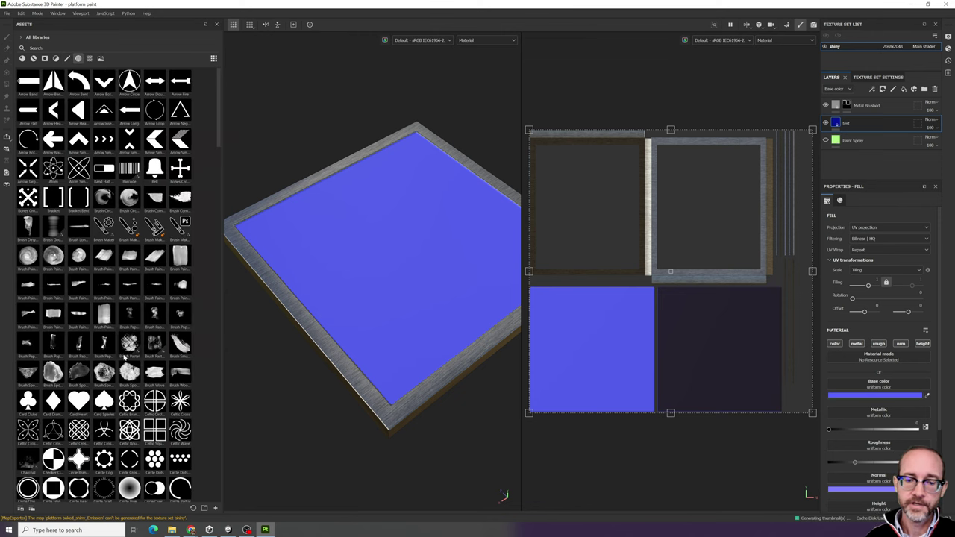
- Browse the library's textures, examining the fabric patterns, grunge maps and hard-surface normal shapes
left_click(90, 59)
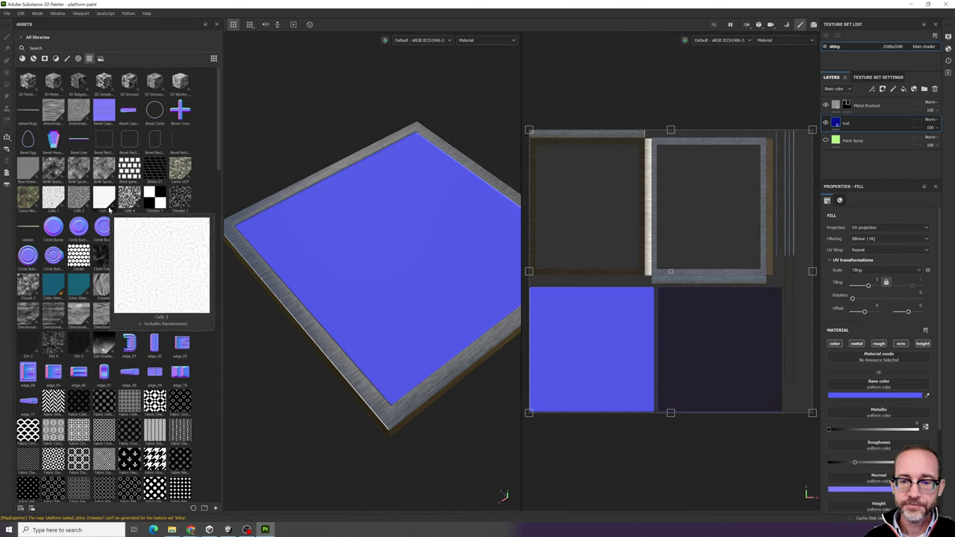
scroll(109, 211, "down", 3)
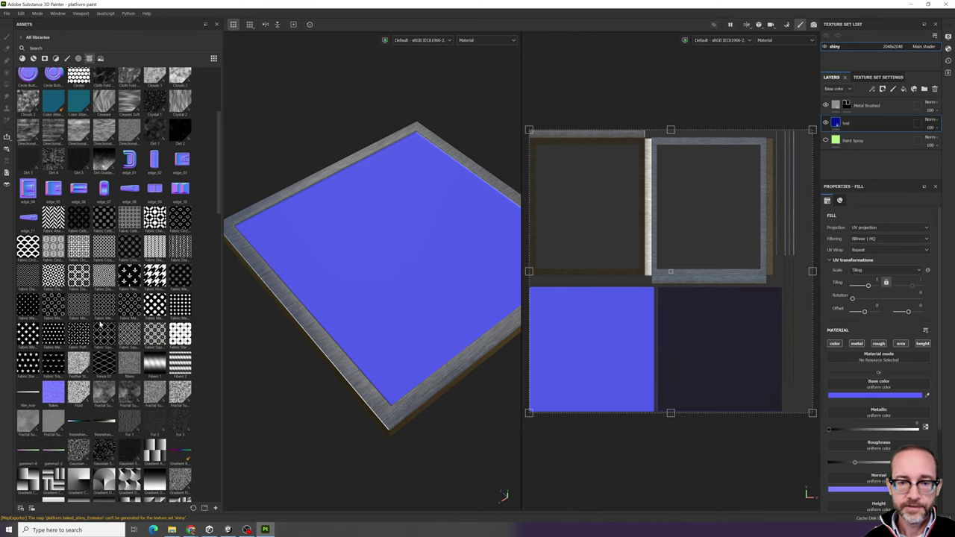
scroll(114, 319, "down", 12)
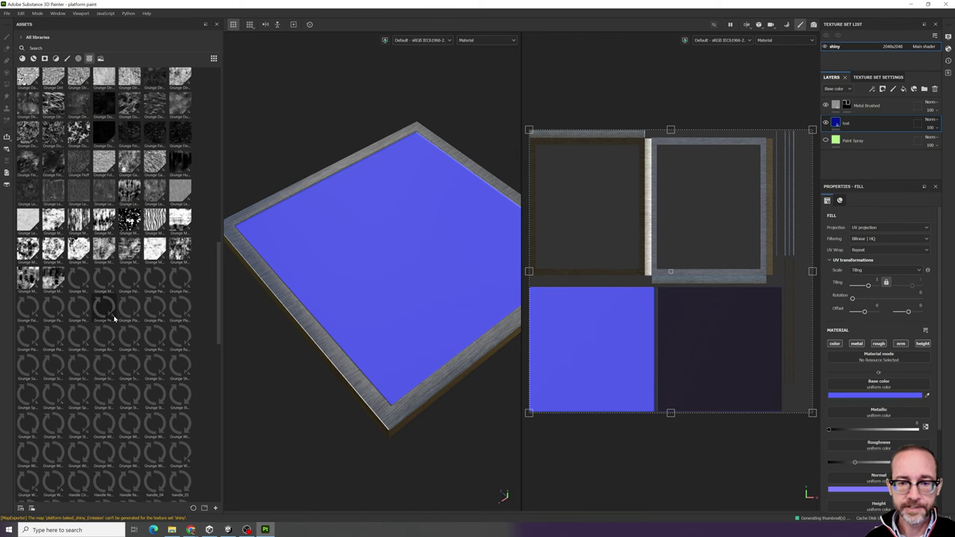
scroll(113, 319, "up", 6)
scroll(87, 315, "up", 10)
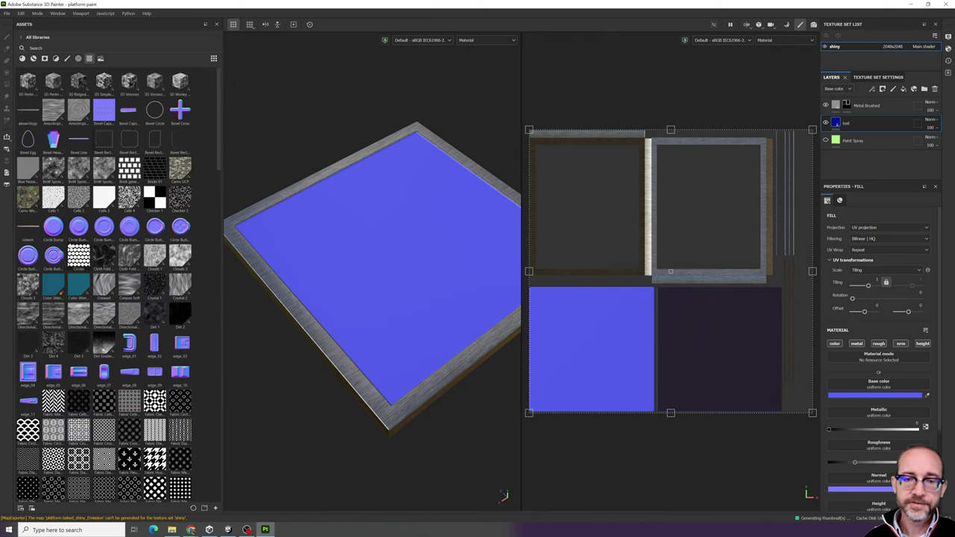
scroll(87, 316, "down", 8)
scroll(87, 316, "down", 10)
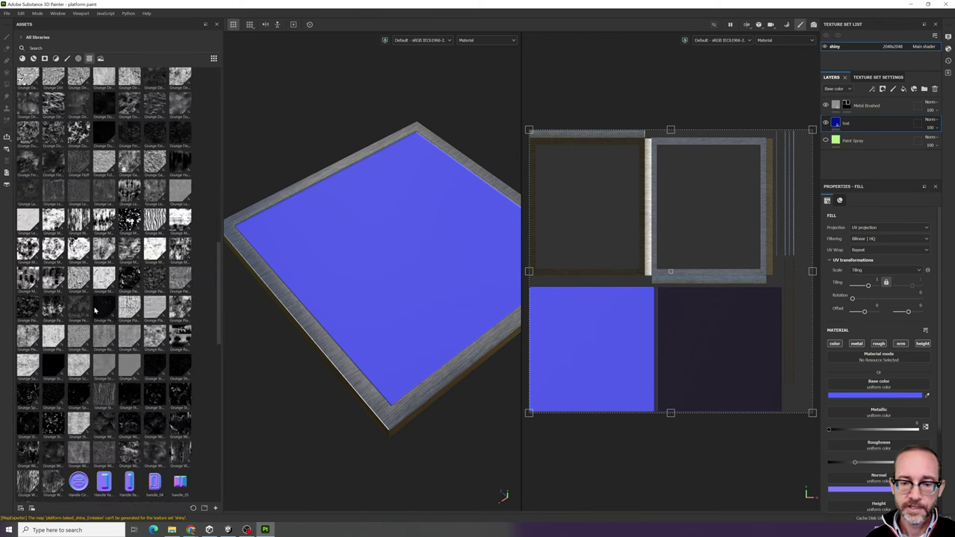
scroll(87, 315, "down", 5)
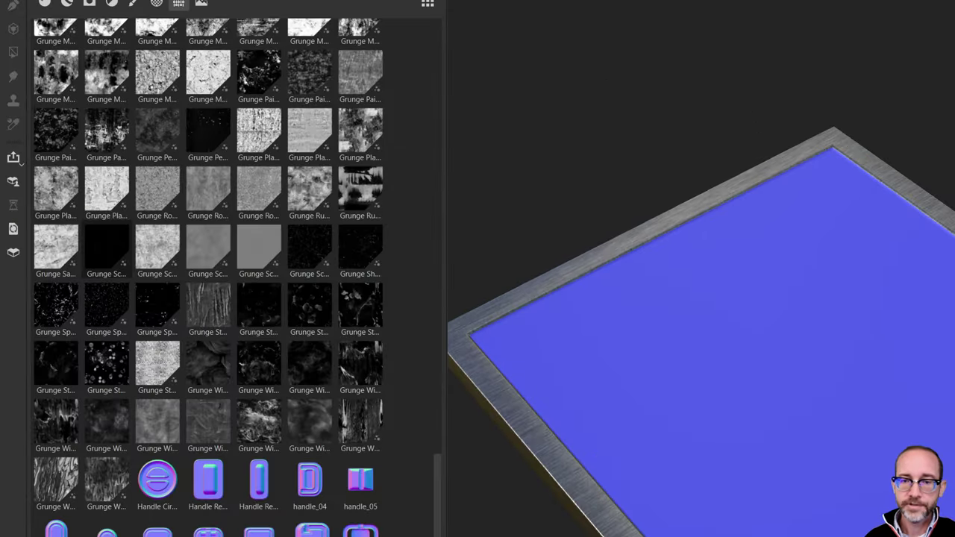
left_click_drag(164, 147, 243, 258, "ctrl+shift")
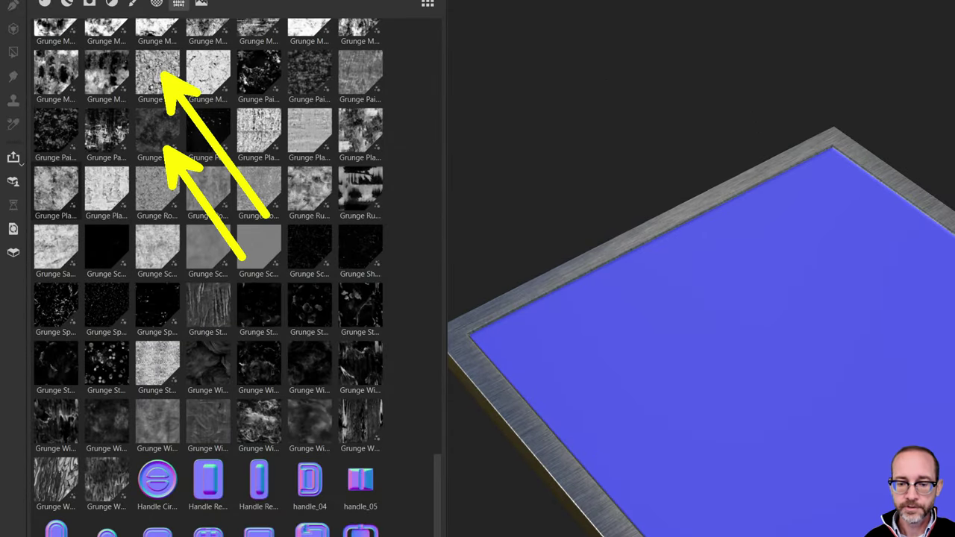
scroll(261, 301, "up", 8)
scroll(131, 173, "up", 10)
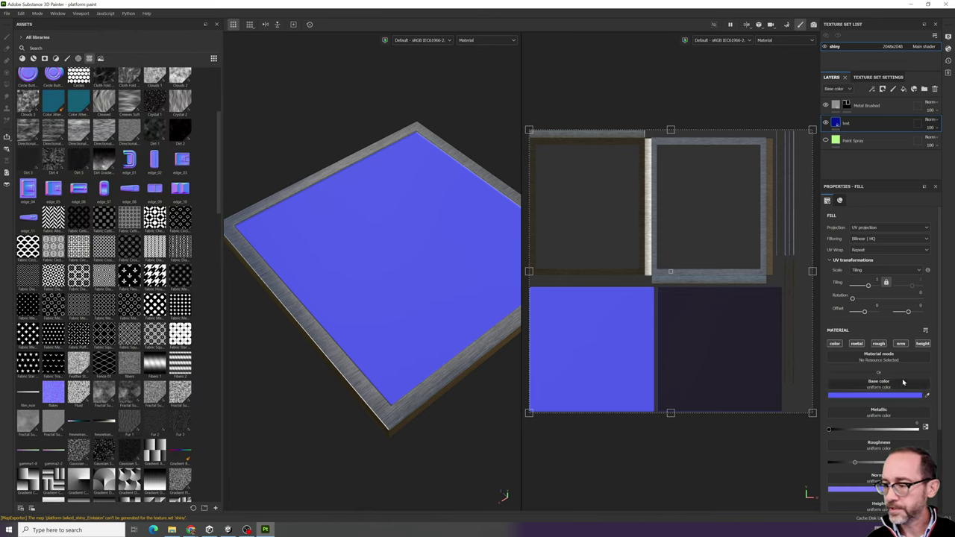
- Try the Fabric Square Center texture as the test layer's base color and a dense tiling of about 24
left_click_drag(105, 337, 878, 394)
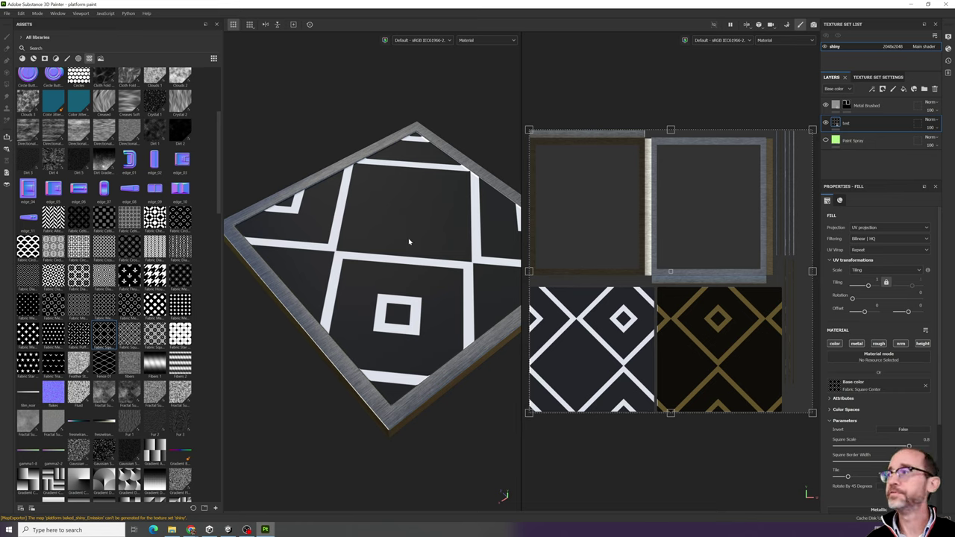
left_click_drag(868, 287, 875, 289)
left_click_drag(874, 289, 875, 290)
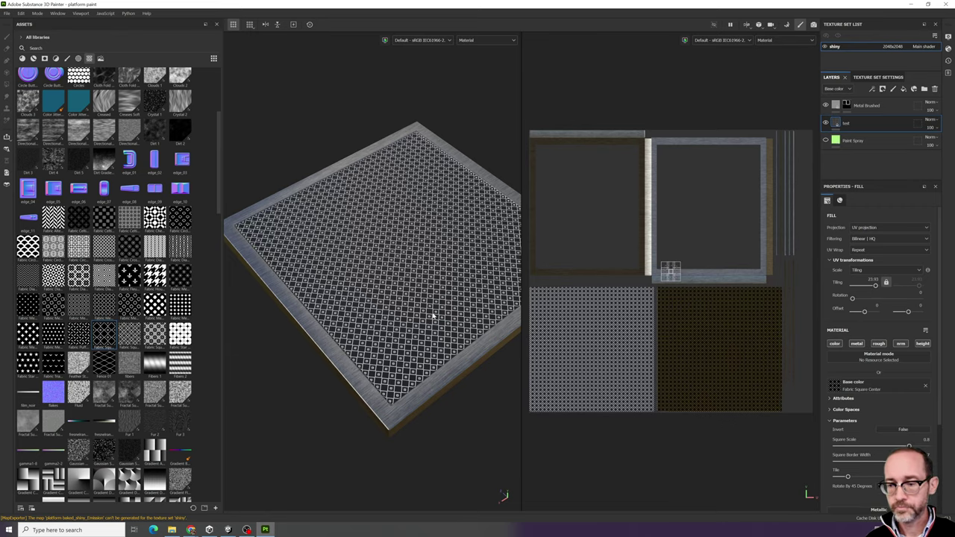
scroll(413, 309, "up", 4)
mouse_move(380, 336)
left_mouse_down("alt")
mouse_move(388, 253)
mouse_move(365, 330)
left_mouse_up("alt")
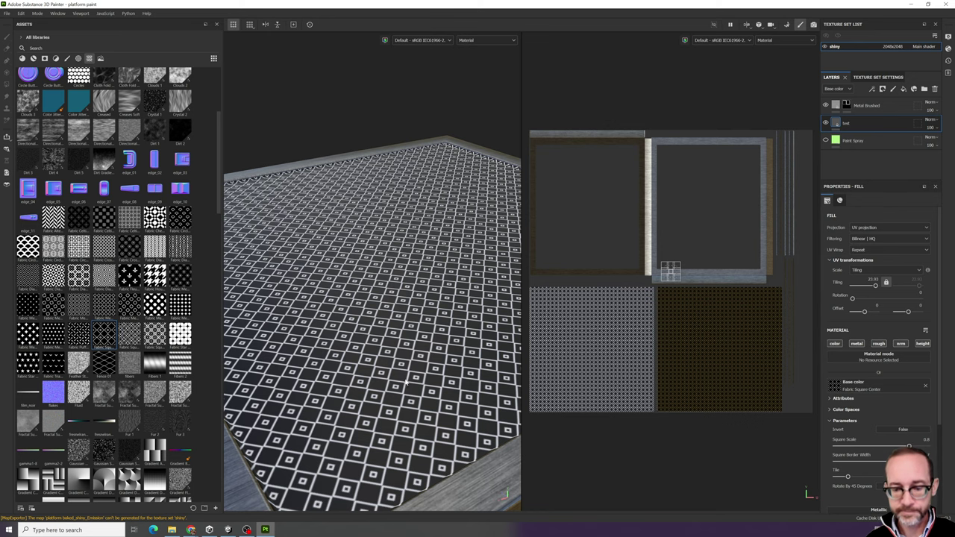
key("ctrl+z")
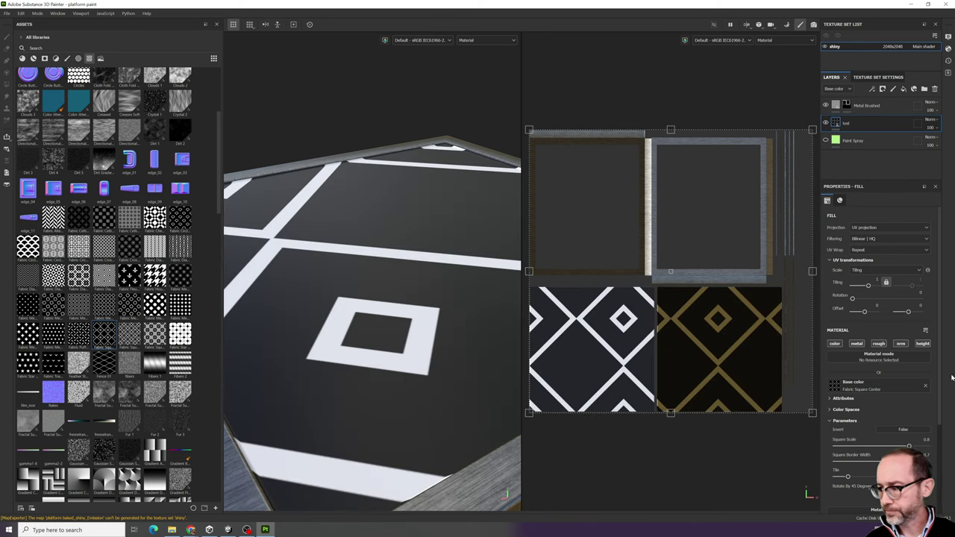
- Try the Grunge Dirt Dried texture as the test layer's base color and inspect it on the slab
scroll(129, 337, "down", 5)
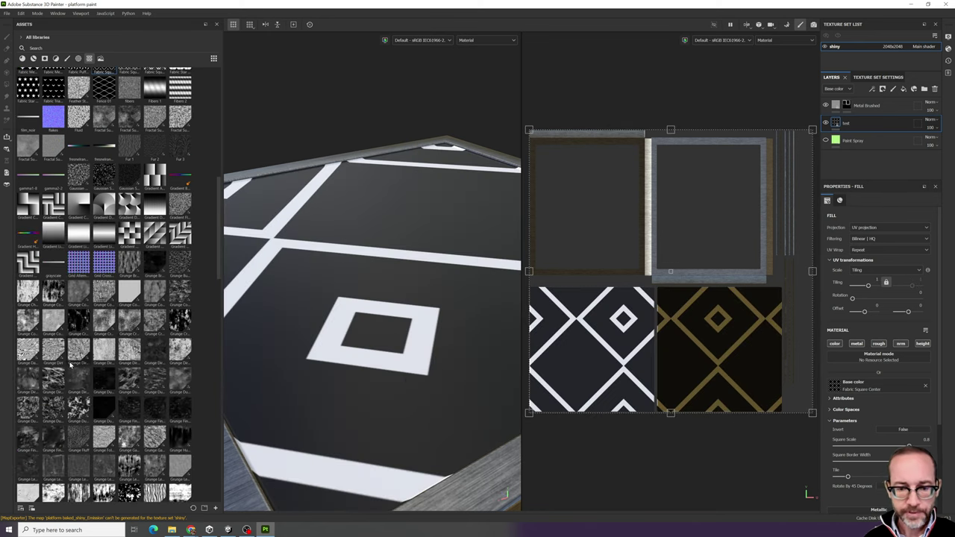
left_click_drag(78, 350, 886, 393)
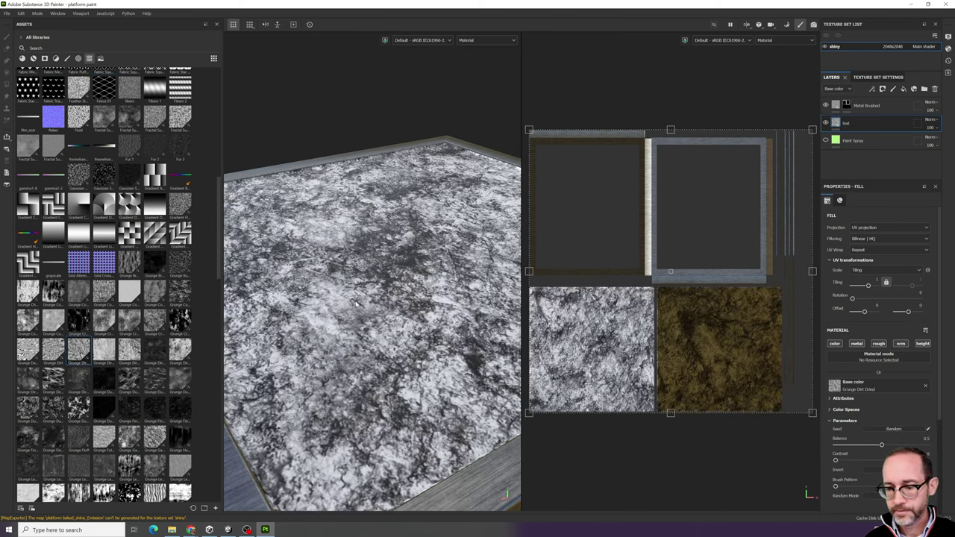
mouse_move(357, 305)
left_mouse_down("alt")
mouse_move(368, 338)
mouse_move(364, 317)
left_mouse_up("alt")
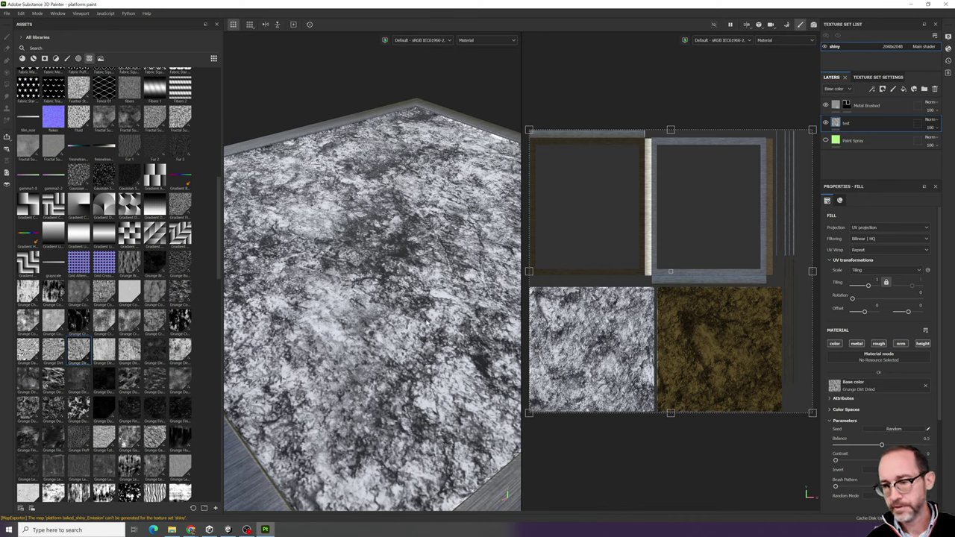
key("ctrl+z")
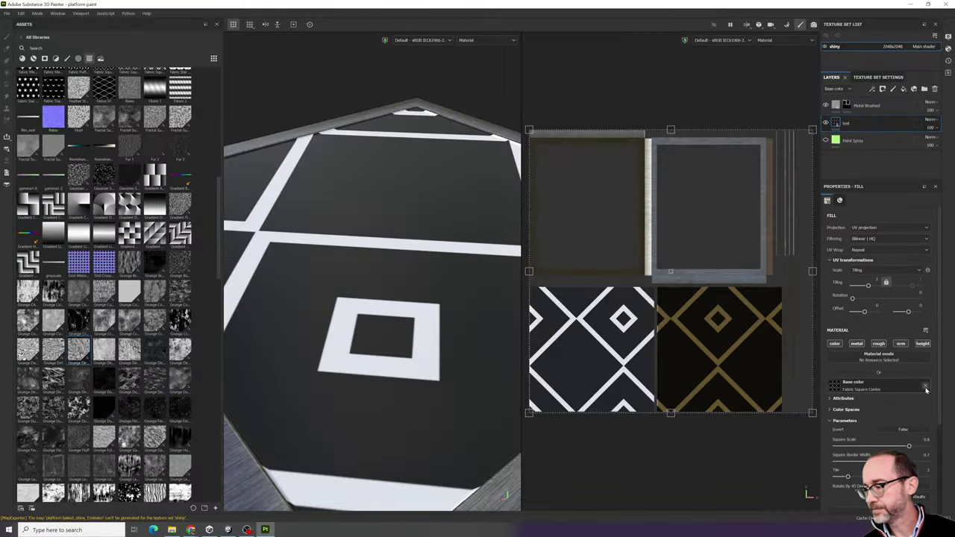
- Replace the test layer's base color texture with a uniform bright green and set its metallic value to about 0.8
left_click(924, 388)
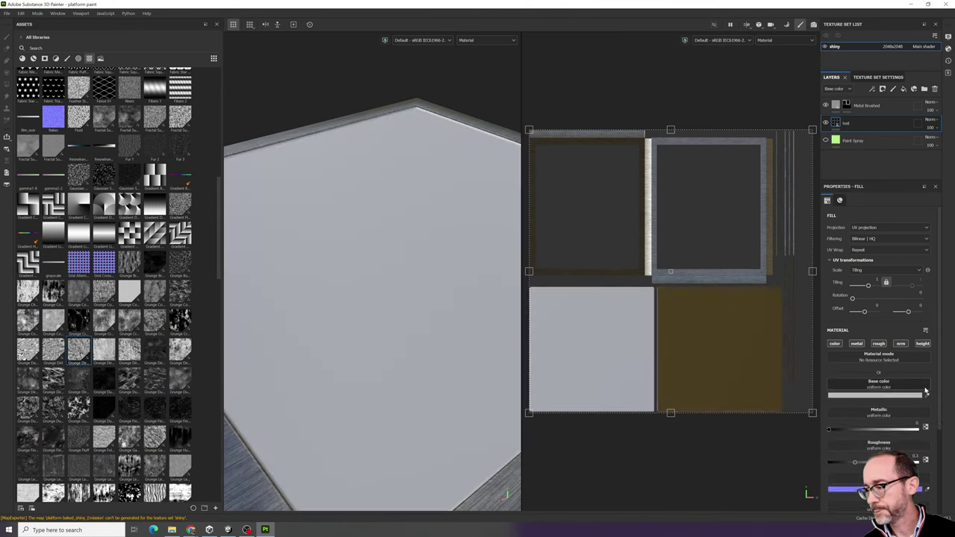
left_click(870, 394)
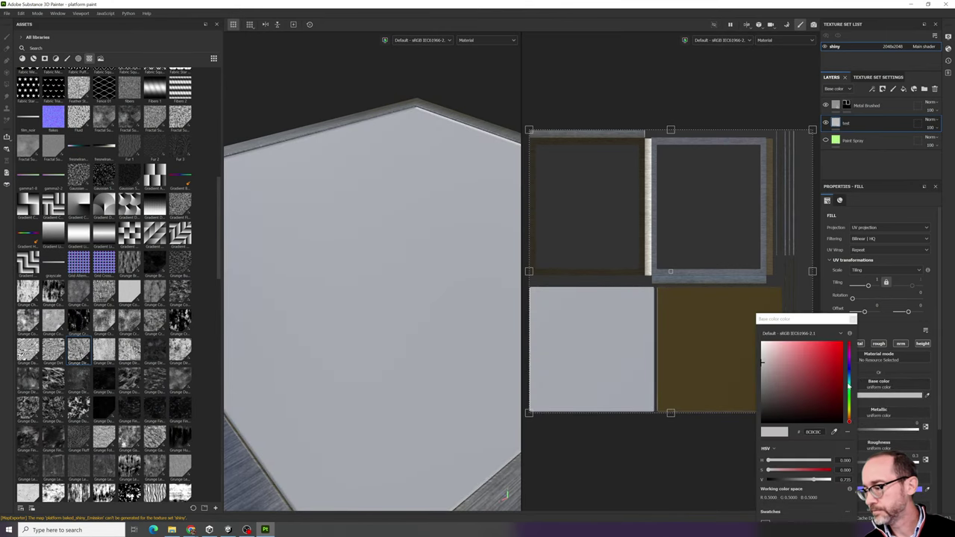
left_click(850, 389)
left_click(831, 374)
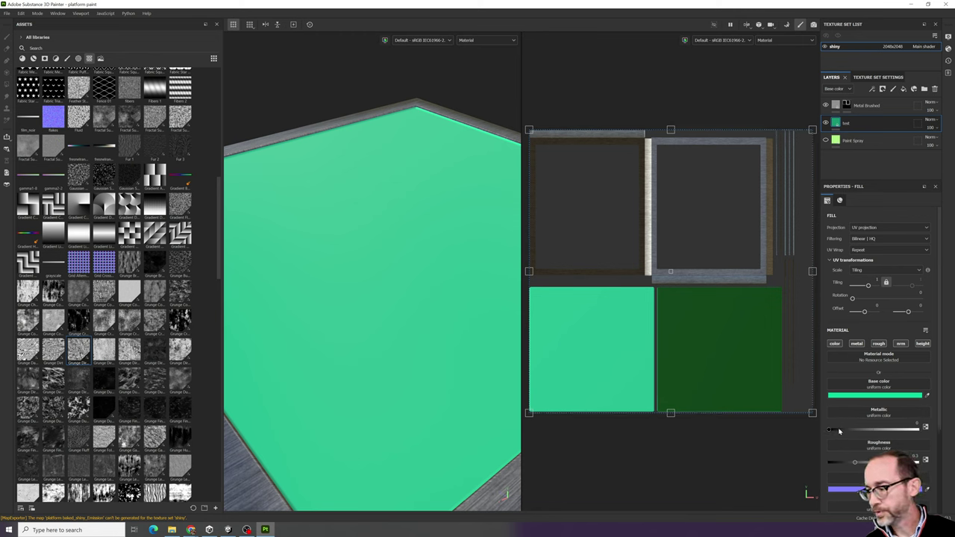
mouse_move(838, 431)
left_mouse_down()
mouse_move(917, 433)
mouse_move(819, 436)
mouse_move(932, 437)
left_mouse_up()
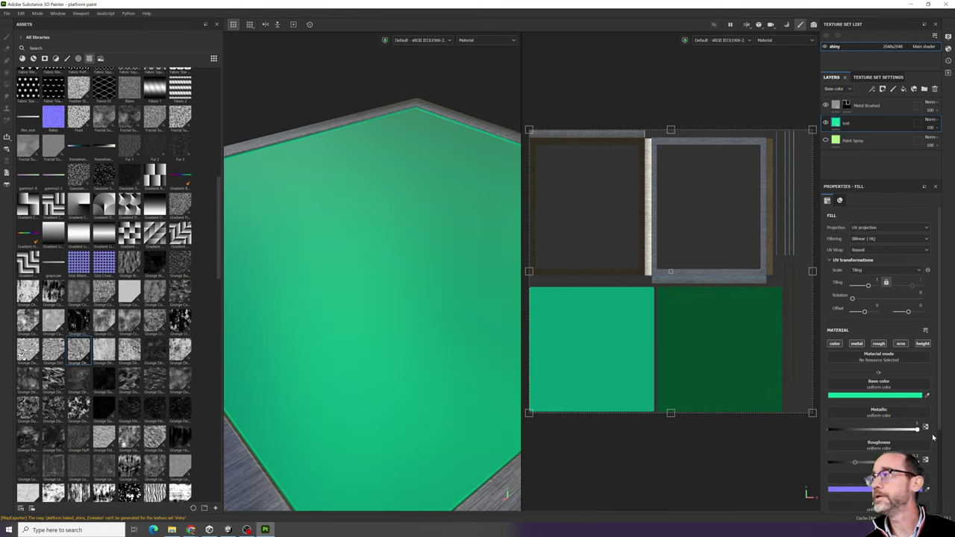
left_click_drag(910, 435, 854, 438)
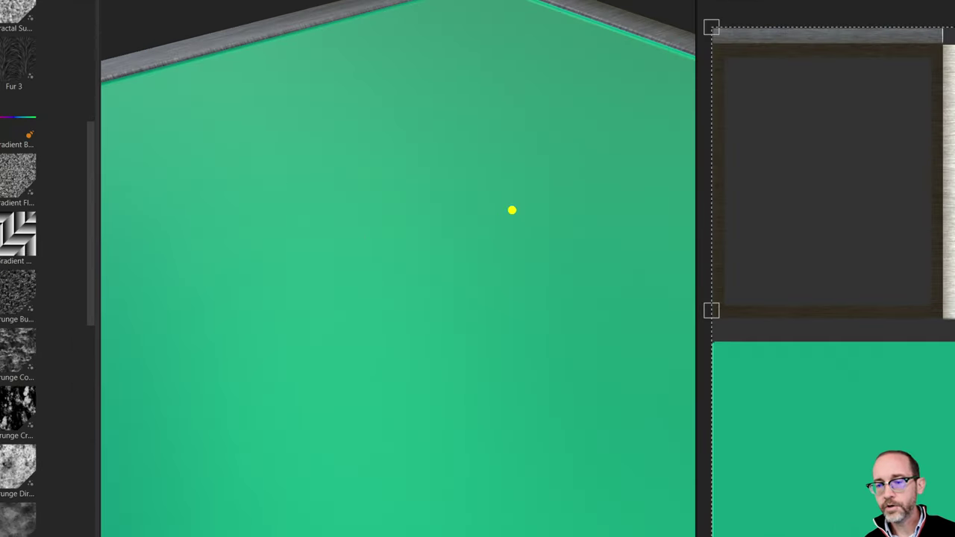
left_click_drag(425, 200, 437, 254)
left_click_drag(526, 273, 518, 222)
type("t")
type("SAMEW")
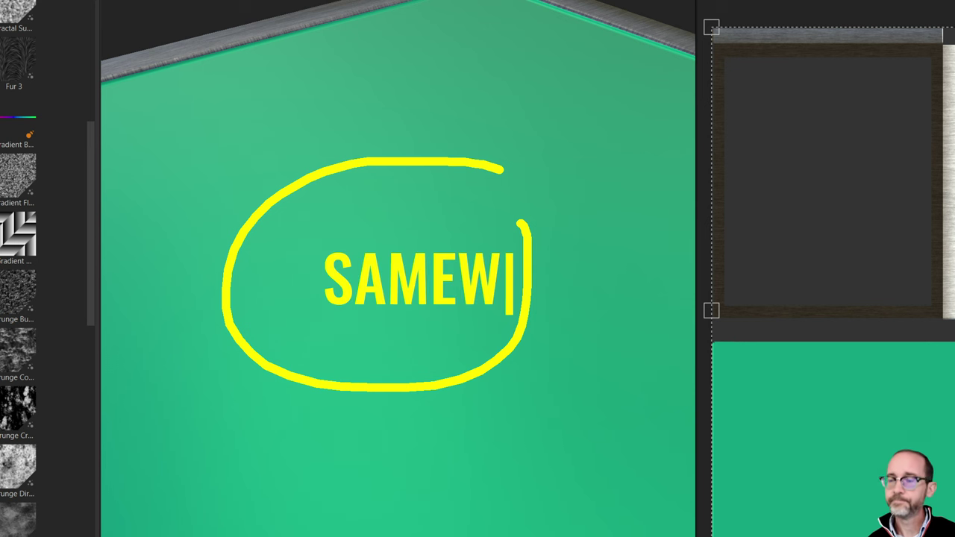
key("BackSpace")
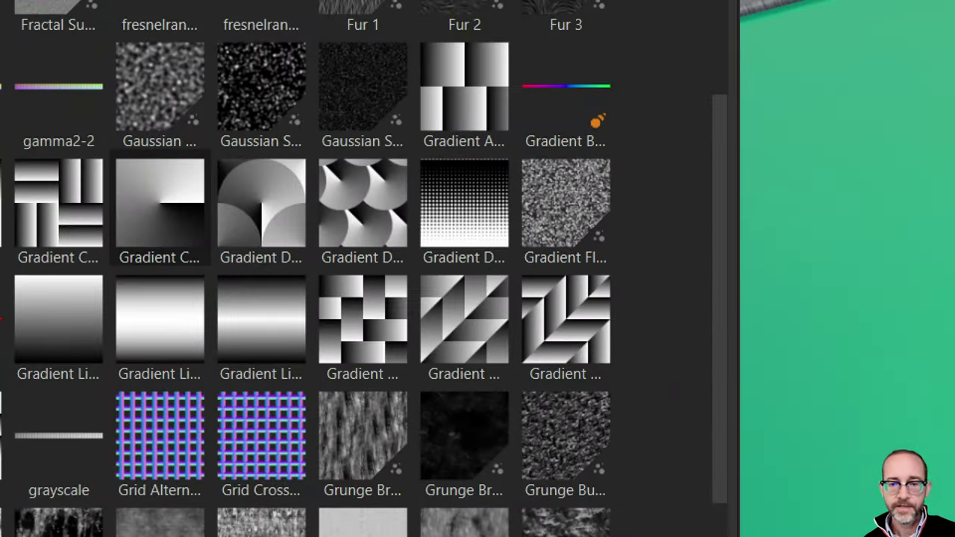
left_click(69, 203)
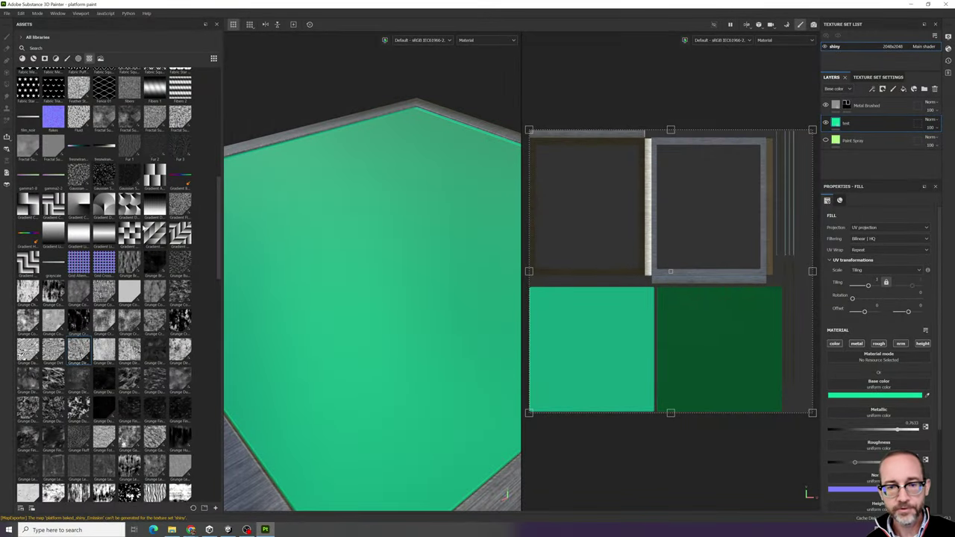
- Try the Fabric Diagonal Thin texture in the test layer's metallic channel with the tiling at about 5.9, and clear that texture
scroll(117, 239, "up", 5)
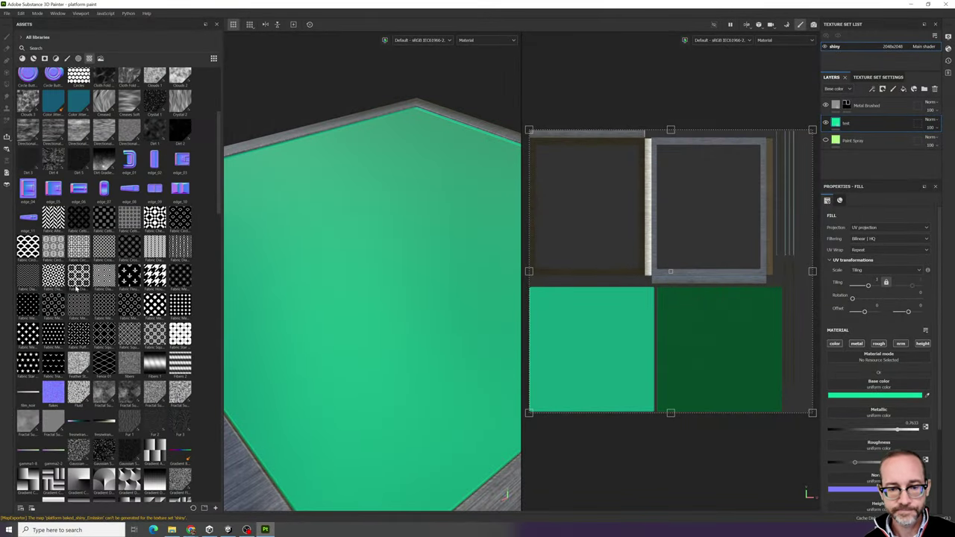
left_click_drag(32, 282, 880, 418)
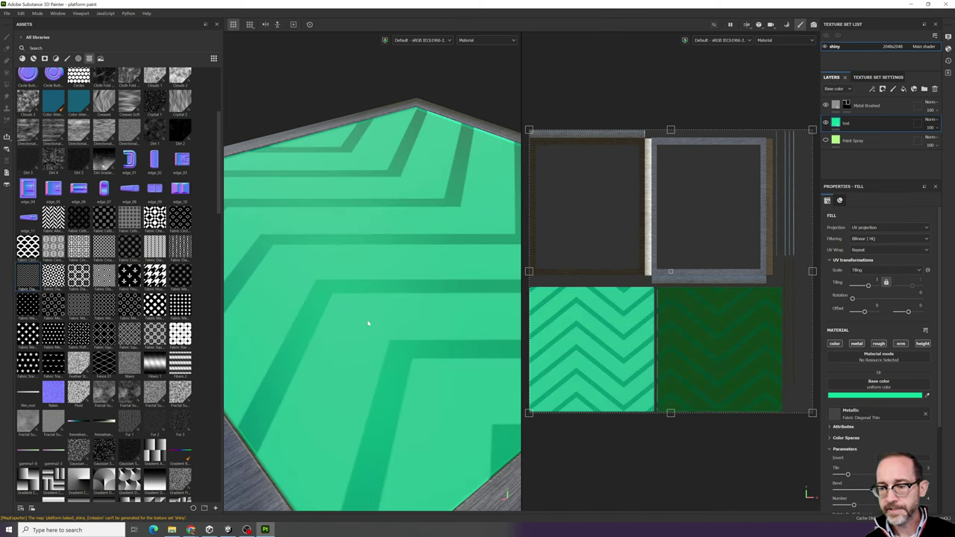
left_click_drag(368, 324, 349, 316, "alt")
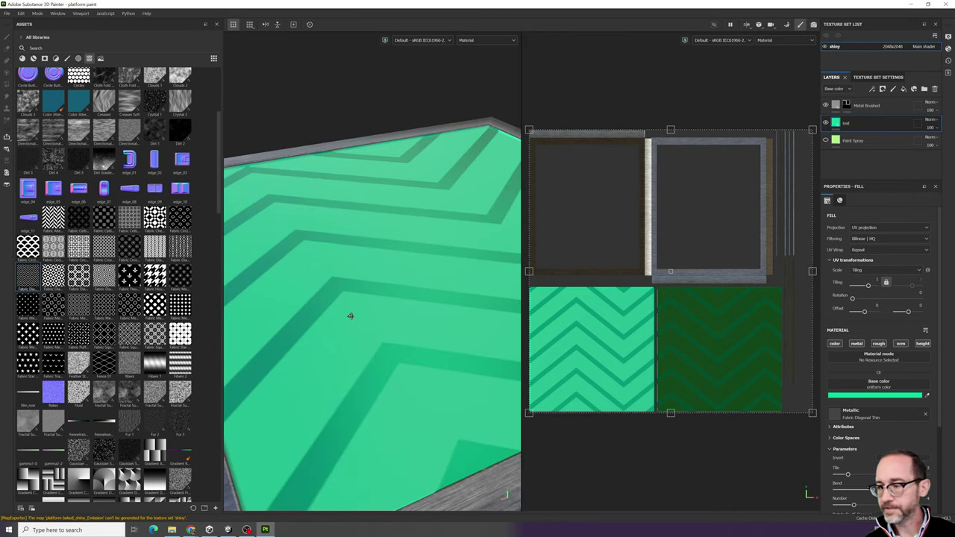
mouse_move(867, 286)
left_mouse_down()
mouse_move(859, 286)
mouse_move(871, 287)
left_mouse_up()
left_click_drag(381, 366, 402, 198, "alt")
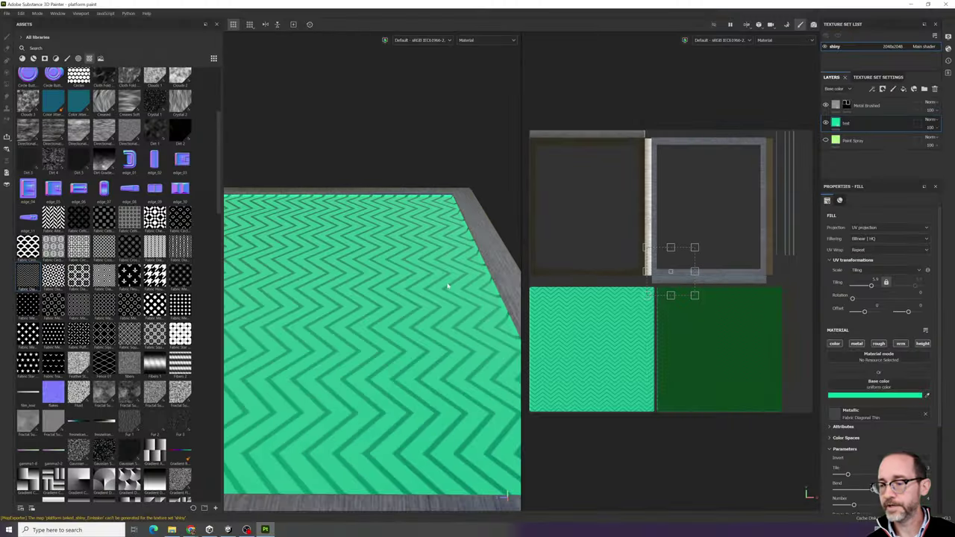
left_click(925, 416)
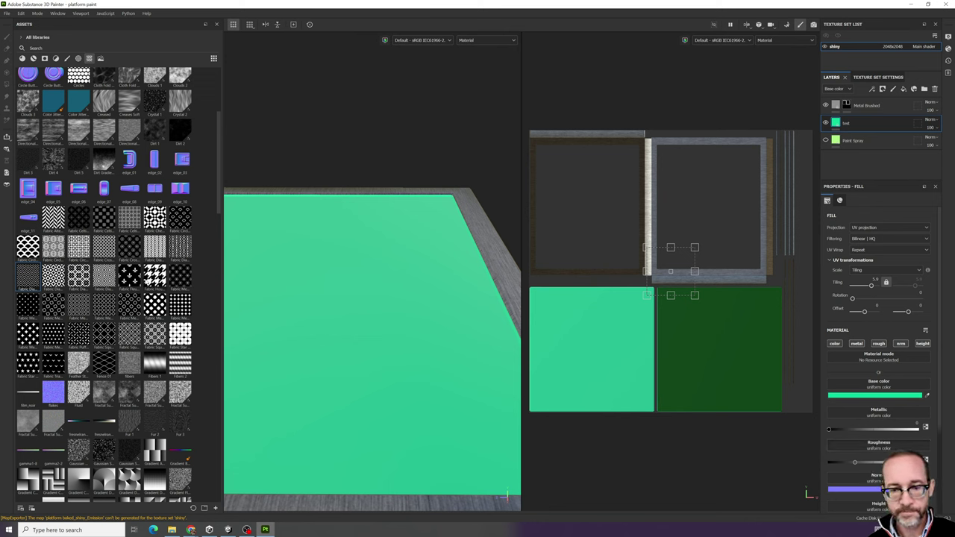
- Try the Fabric Checker texture as the test layer's roughness with the uniform metallic value raised to about 0.93
left_click_drag(155, 217, 916, 458)
left_click_drag(309, 336, 209, 313, "alt")
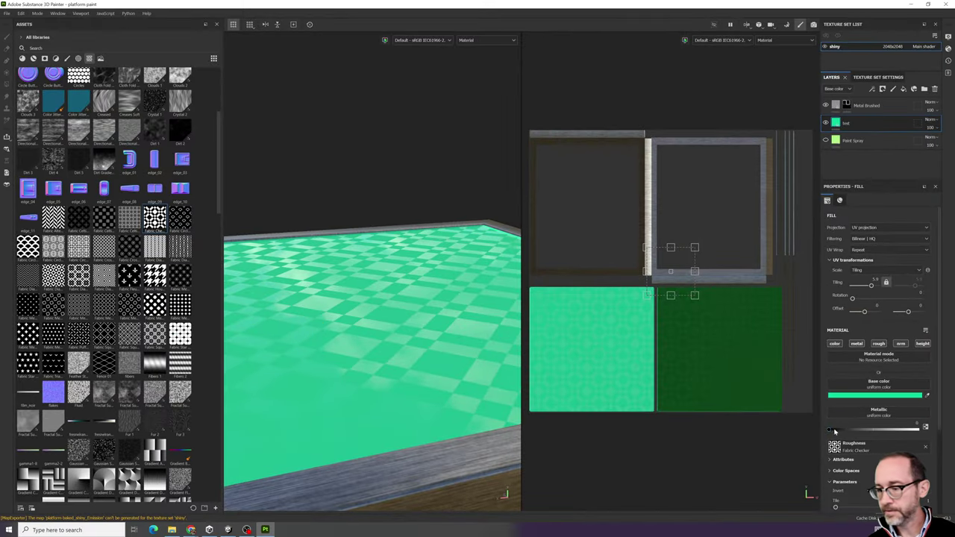
left_click_drag(834, 431, 919, 431)
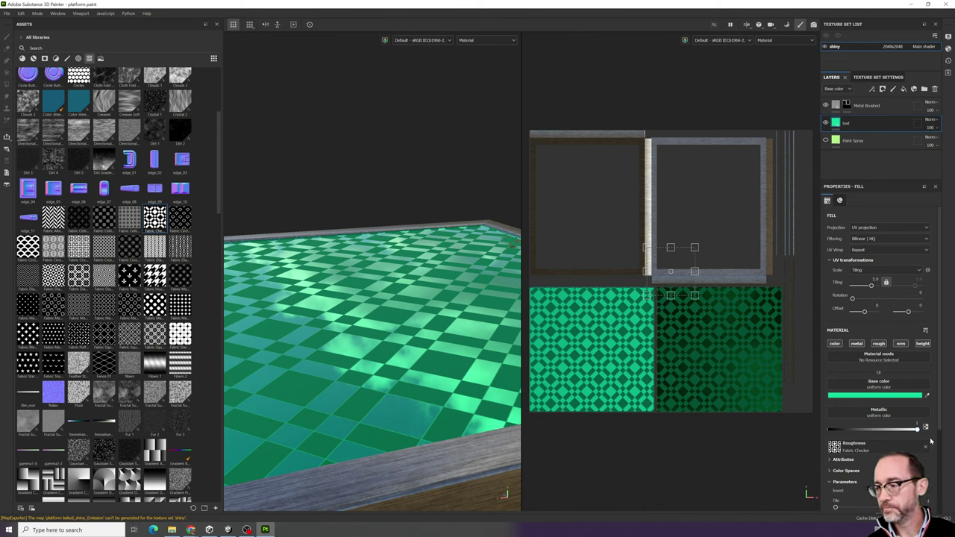
mouse_move(918, 430)
left_mouse_down()
mouse_move(805, 440)
mouse_move(924, 435)
mouse_move(818, 438)
mouse_move(914, 431)
left_mouse_up()
- Set the roughness checker texture's Tile parameter to 6 and inspect the reflections on the slab from several angles
scroll(865, 403, "down", 2)
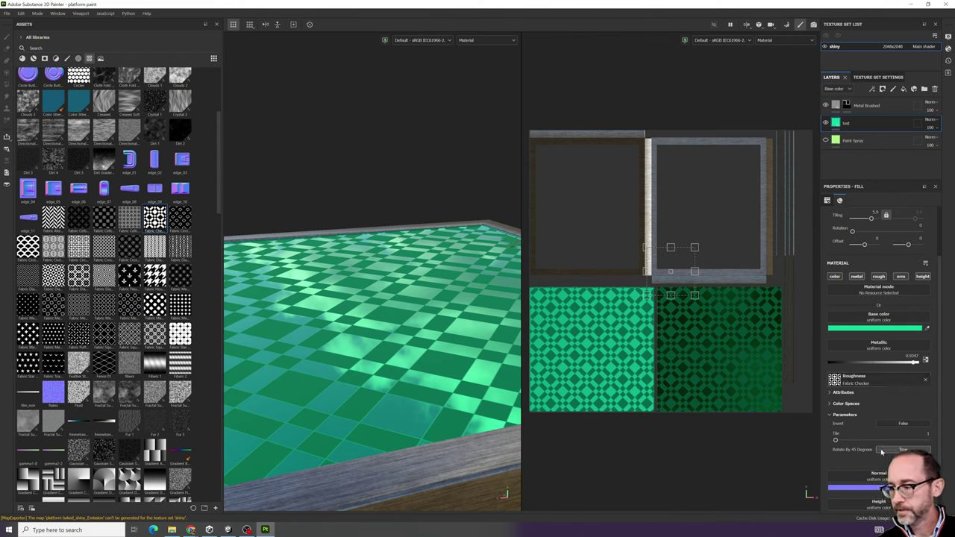
left_click_drag(835, 439, 865, 440)
left_click_drag(440, 341, 371, 293, "alt")
scroll(447, 393, "down", 3)
scroll(372, 294, "up", 3)
middle_click_drag(372, 294, 402, 336, "alt")
mouse_move(401, 337)
left_mouse_down("alt")
mouse_move(490, 341)
mouse_move(421, 324)
mouse_move(409, 338)
left_mouse_up("alt")
middle_click_drag(408, 338, 424, 320, "alt")
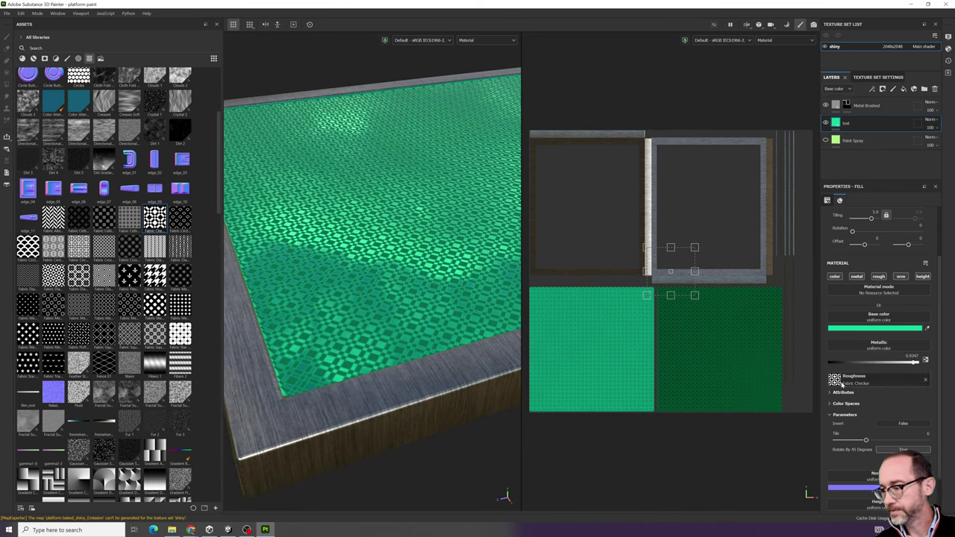
- Clear the roughness texture and set the uniform roughness to about 0.44 and the metallic value to about 0.82
left_click(926, 381)
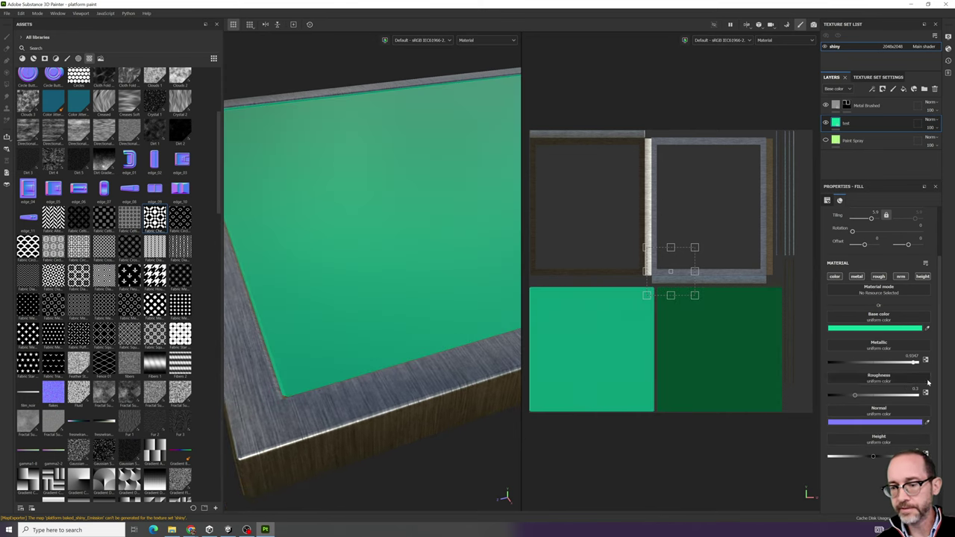
mouse_move(865, 394)
left_mouse_down()
mouse_move(884, 396)
mouse_move(869, 397)
left_mouse_up()
left_click(881, 363)
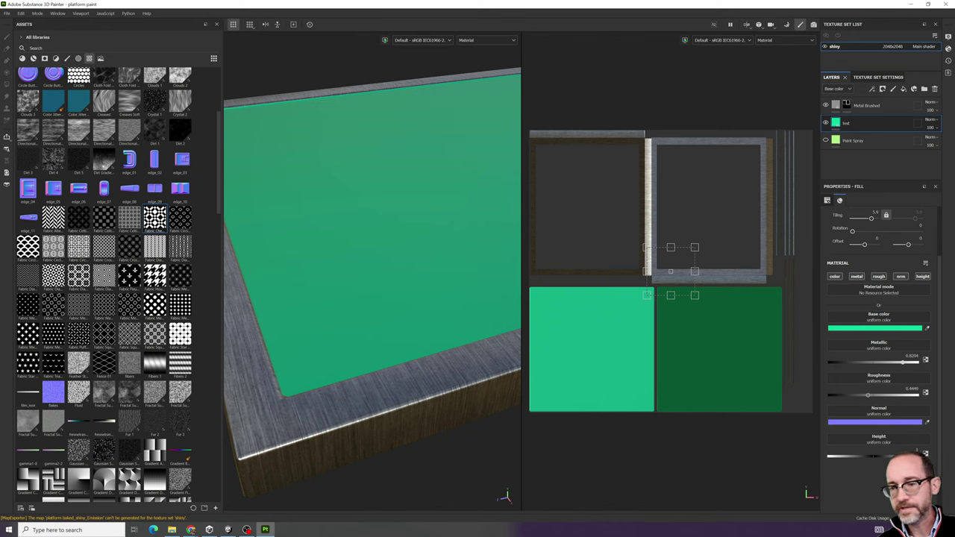
- Assign the Fabric Circles Overlap texture to the test layer's height channel
left_click(877, 442)
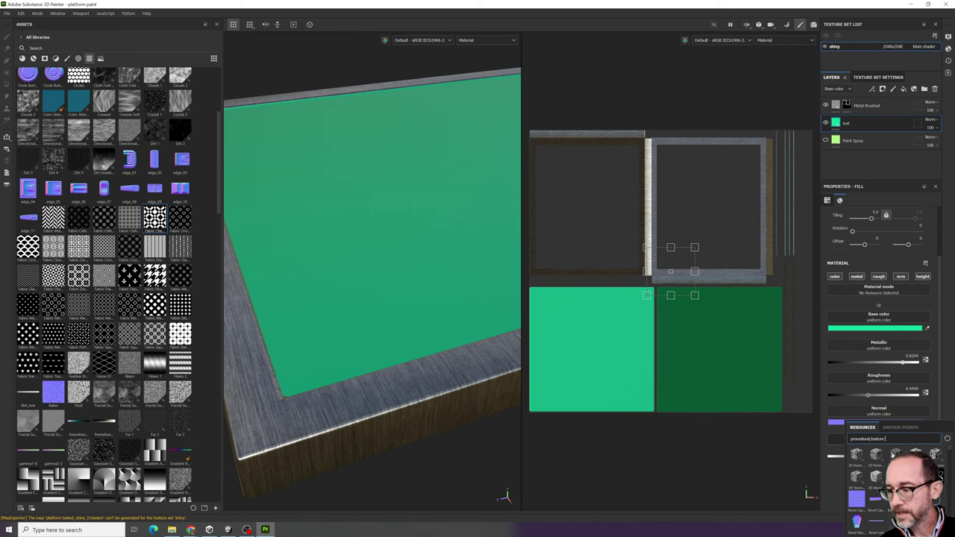
left_click(833, 472)
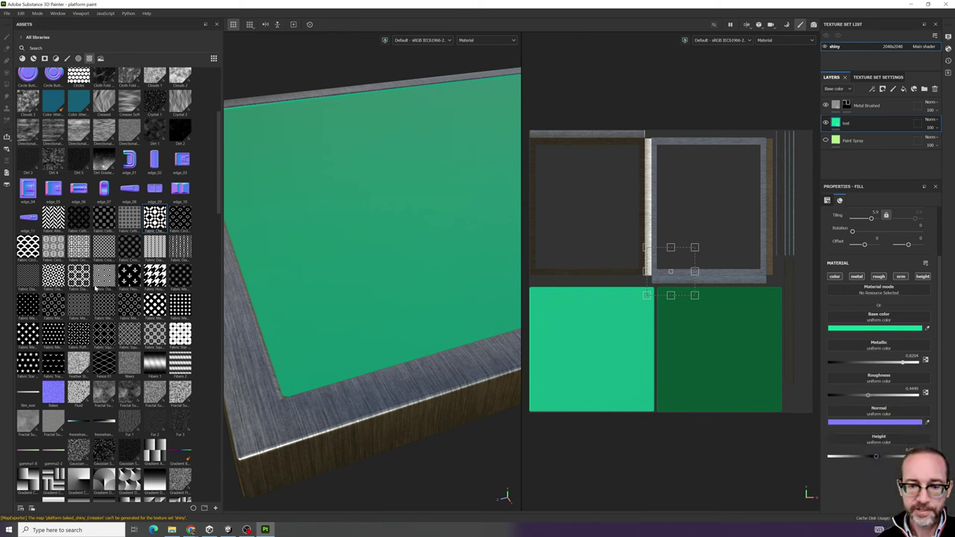
left_click_drag(49, 246, 873, 443)
left_click_drag(298, 238, 360, 223, "alt")
middle_click_drag(360, 222, 402, 311, "alt")
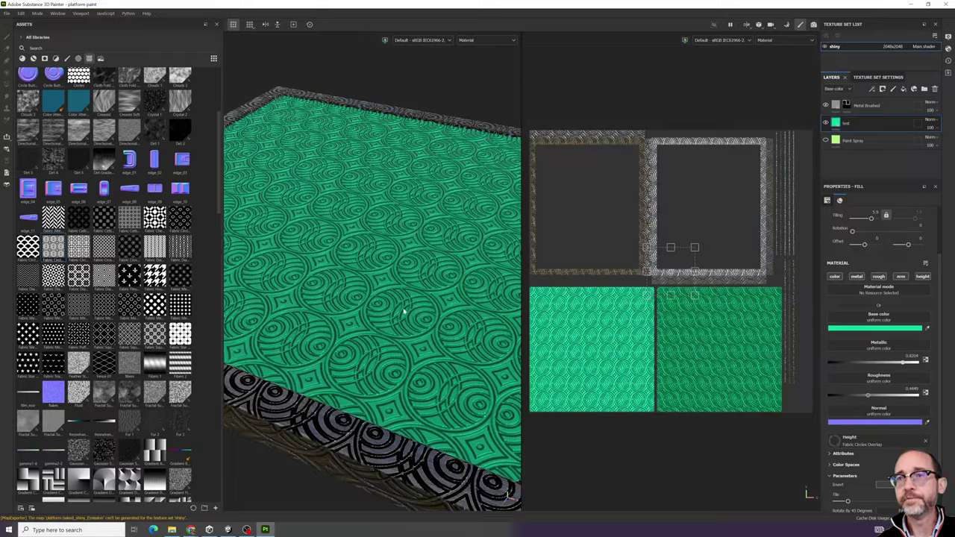
- Examine the circle relief on the slab and its rim from several angles and look over the height texture's parameters
scroll(403, 311, "up", 3)
left_click_drag(403, 311, 328, 216, "alt")
left_click_drag(284, 188, 295, 260, "alt")
scroll(296, 260, "down", 5)
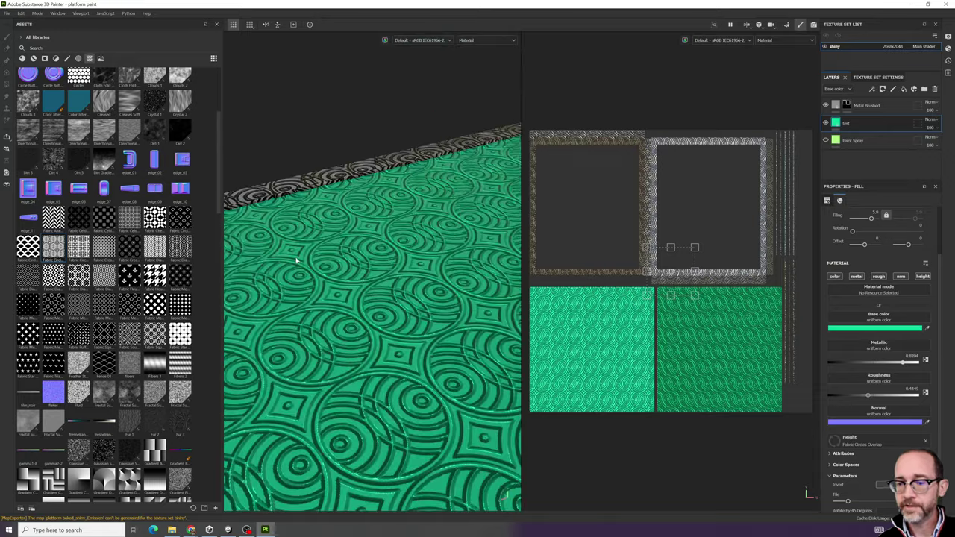
left_click_drag(328, 343, 396, 323, "alt")
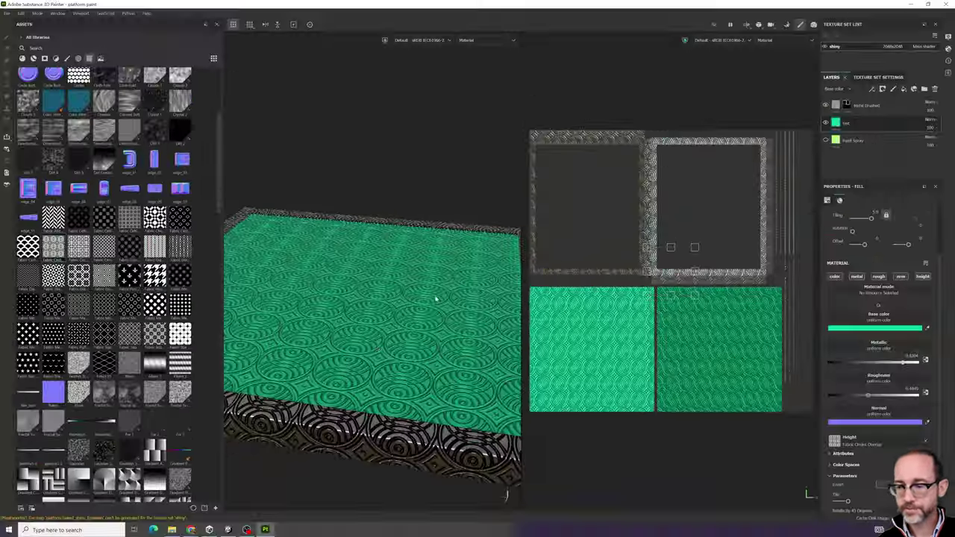
mouse_move(355, 345)
left_mouse_down("alt")
mouse_move(360, 367)
mouse_move(375, 271)
mouse_move(384, 307)
mouse_move(344, 354)
left_mouse_up("alt")
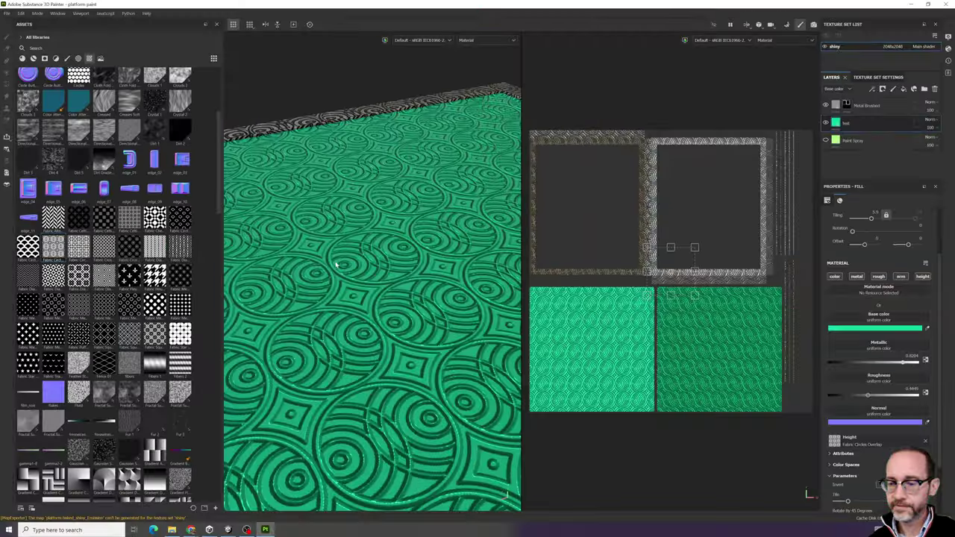
scroll(373, 371, "down", 5)
left_click_drag(375, 396, 420, 413, "alt")
middle_click_drag(420, 413, 401, 353, "alt")
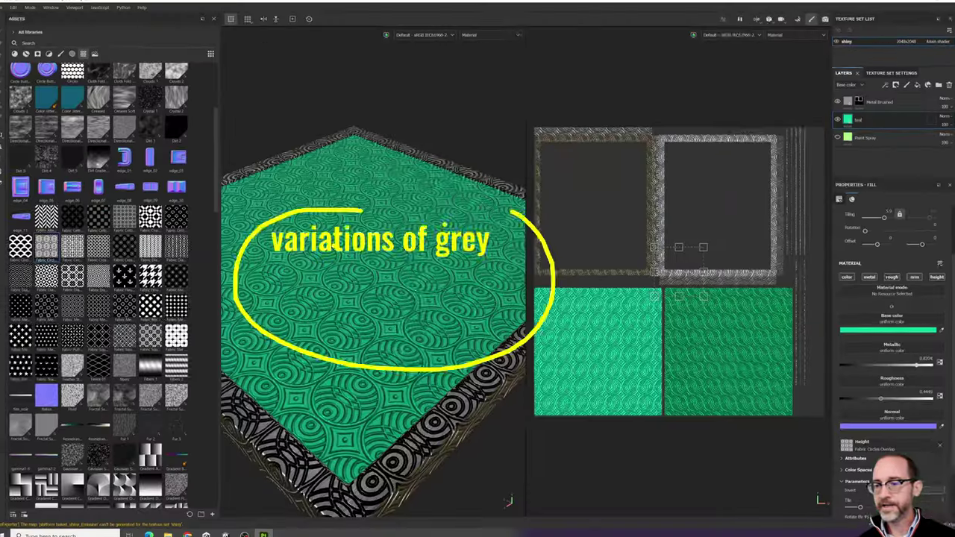
scroll(856, 462, "down", 3)
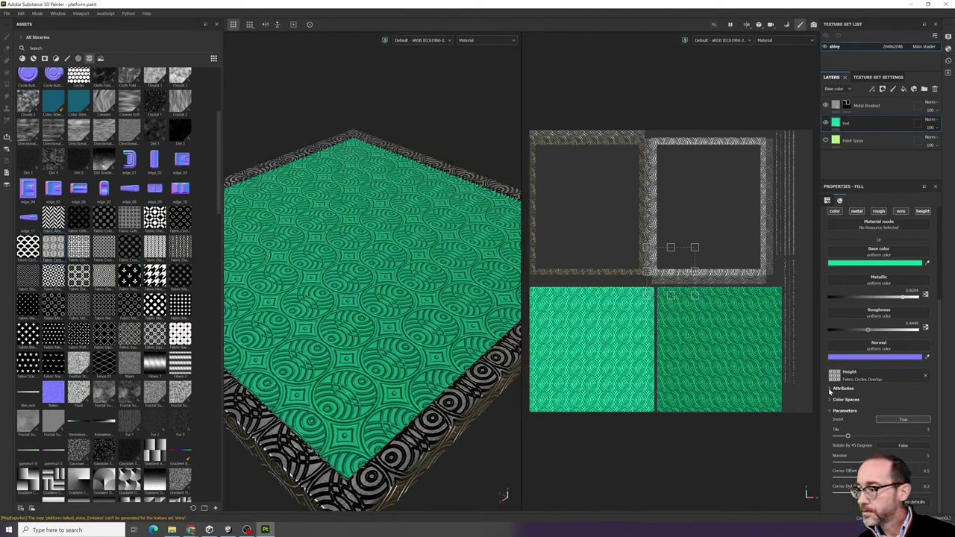
left_click(829, 389)
left_click(829, 389)
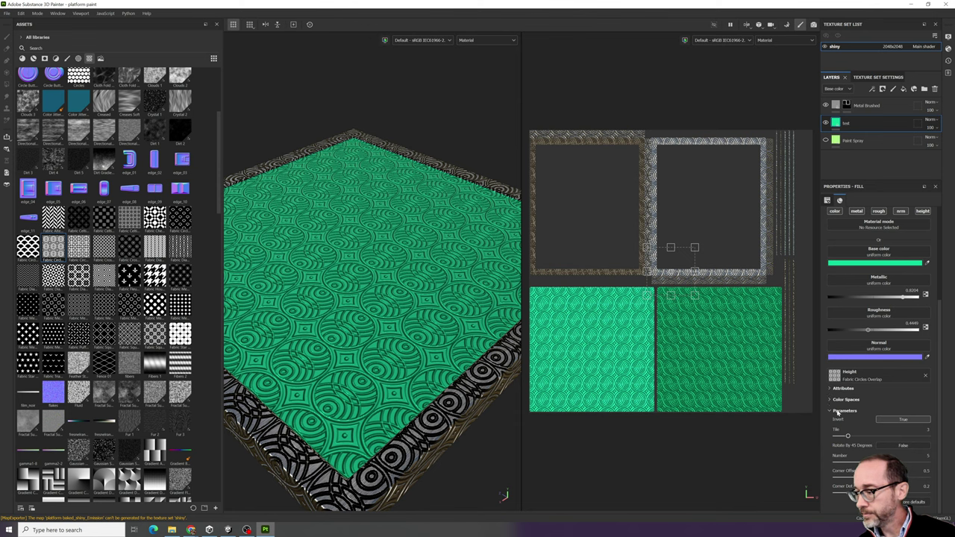
- Add a Levels effect to the test layer and set its affected channel to Height
right_click(847, 125)
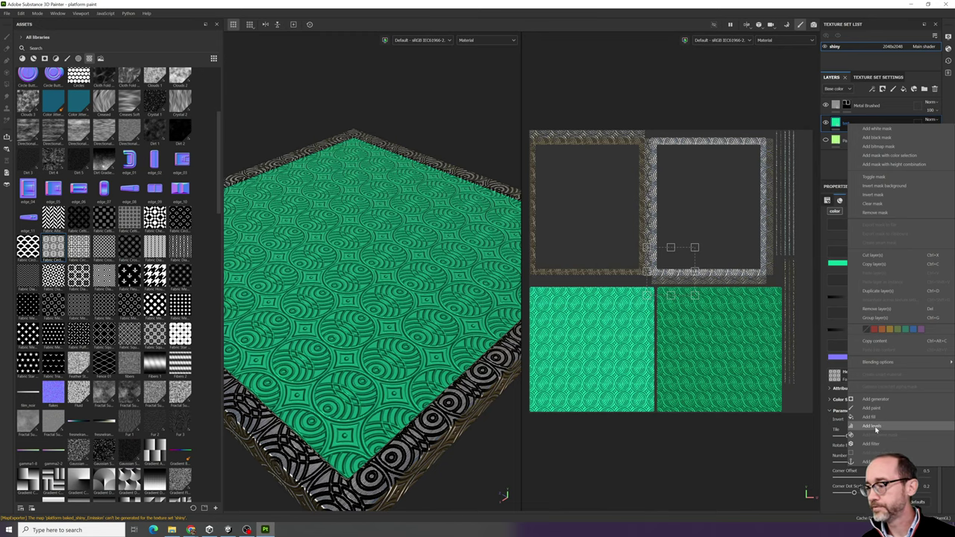
left_click(871, 426)
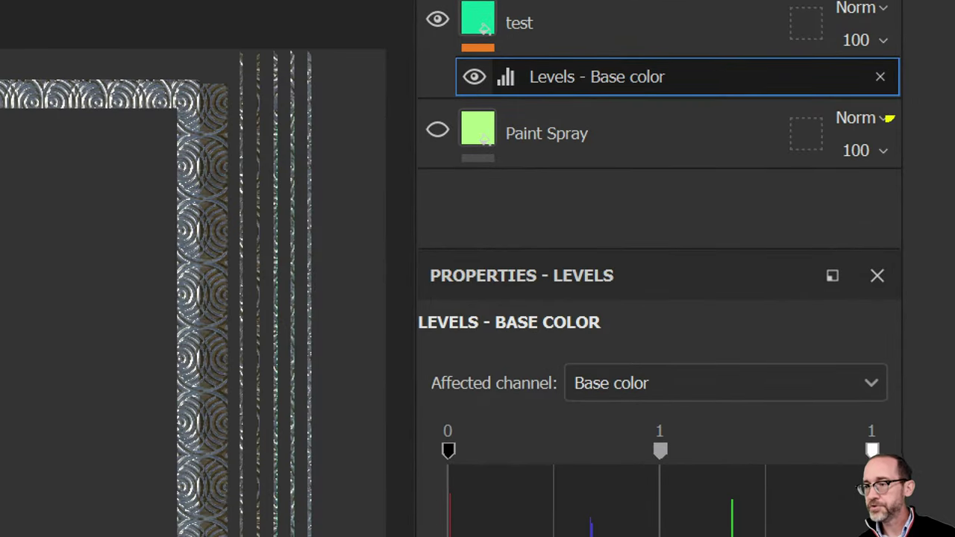
mouse_move(944, 38)
left_mouse_down()
mouse_move(501, 219)
mouse_move(885, 37)
left_mouse_up()
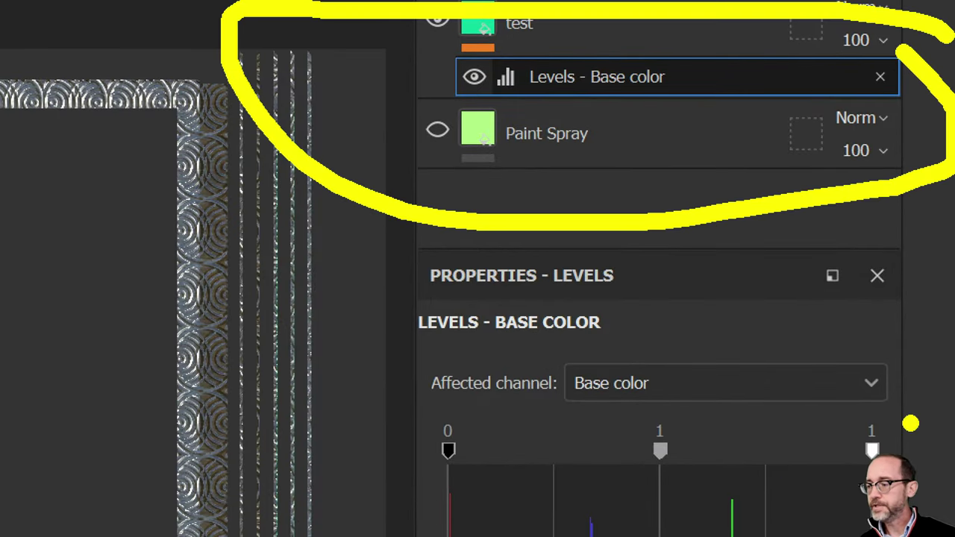
mouse_move(895, 322)
left_mouse_down()
mouse_move(621, 481)
mouse_move(445, 491)
left_mouse_up()
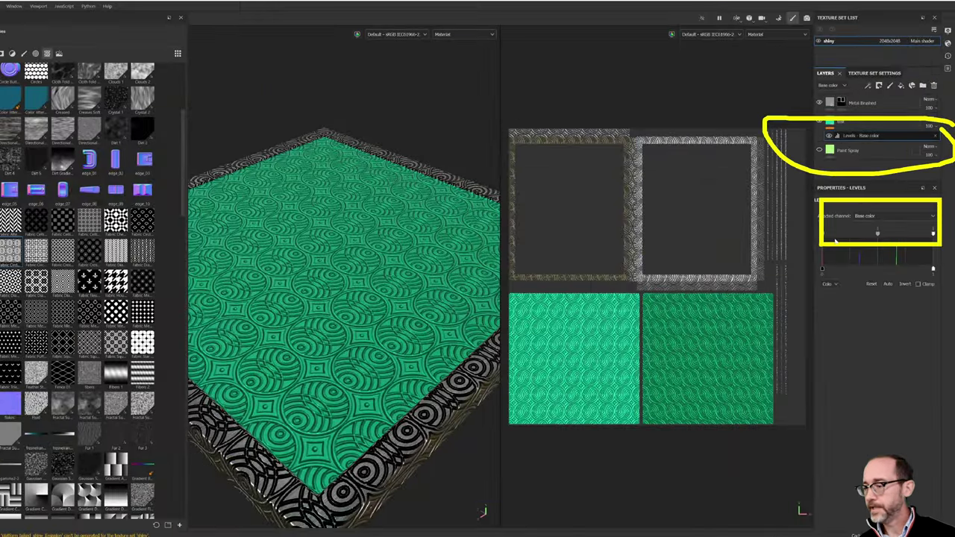
key("Escape")
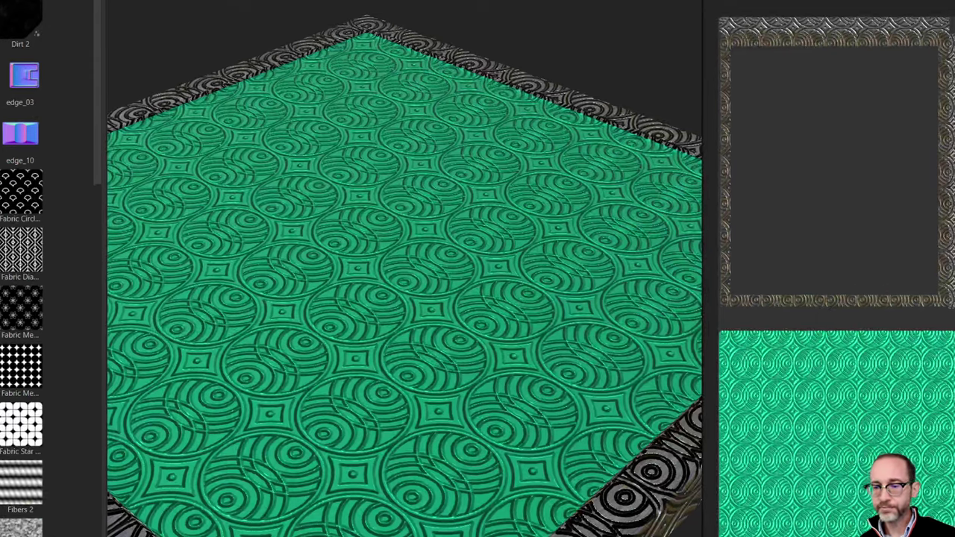
mouse_move(511, 181)
left_mouse_down()
mouse_move(272, 109)
mouse_move(213, 160)
left_mouse_up()
key("Escape")
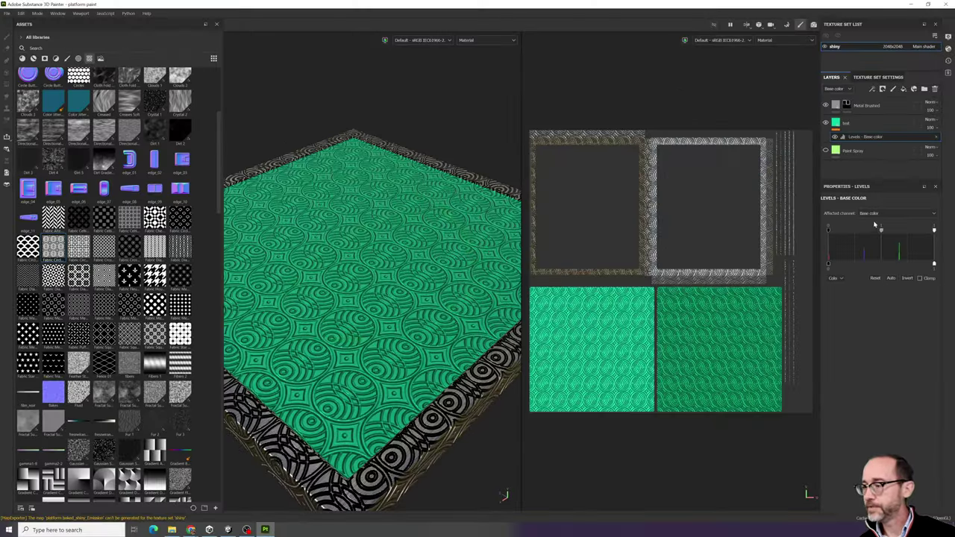
left_click(874, 214)
left_click(865, 248)
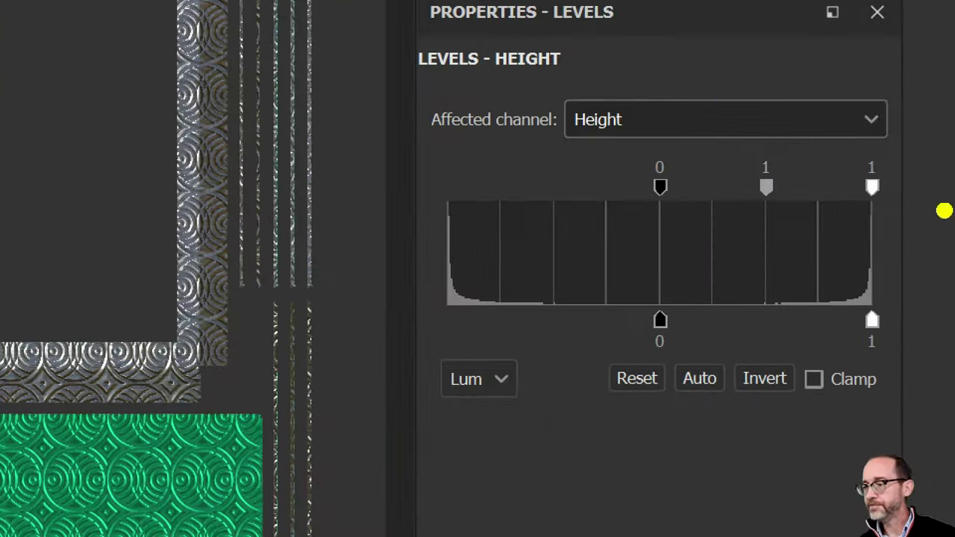
mouse_move(952, 235)
left_mouse_down()
mouse_move(819, 312)
mouse_move(937, 212)
left_mouse_up()
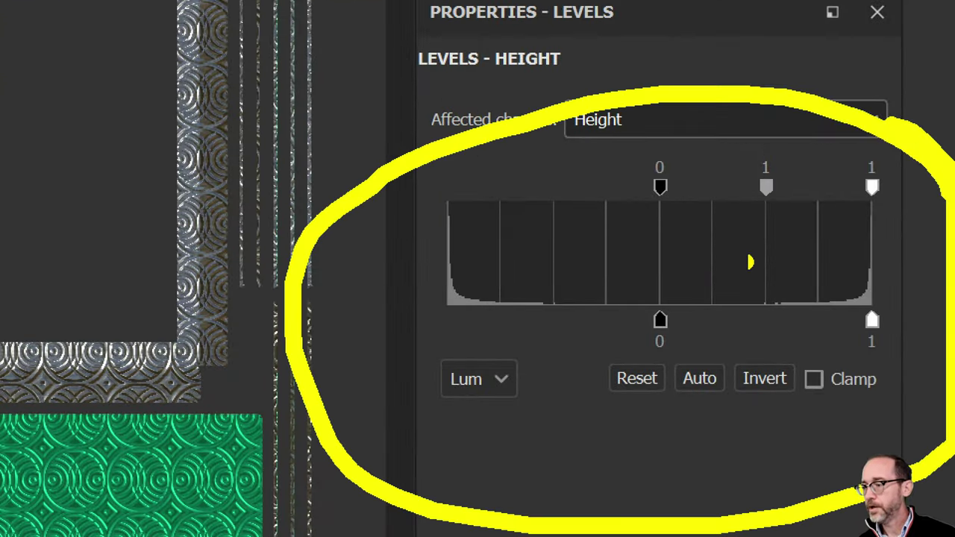
mouse_move(690, 258)
left_mouse_down()
mouse_move(250, 255)
mouse_move(254, 270)
left_mouse_up()
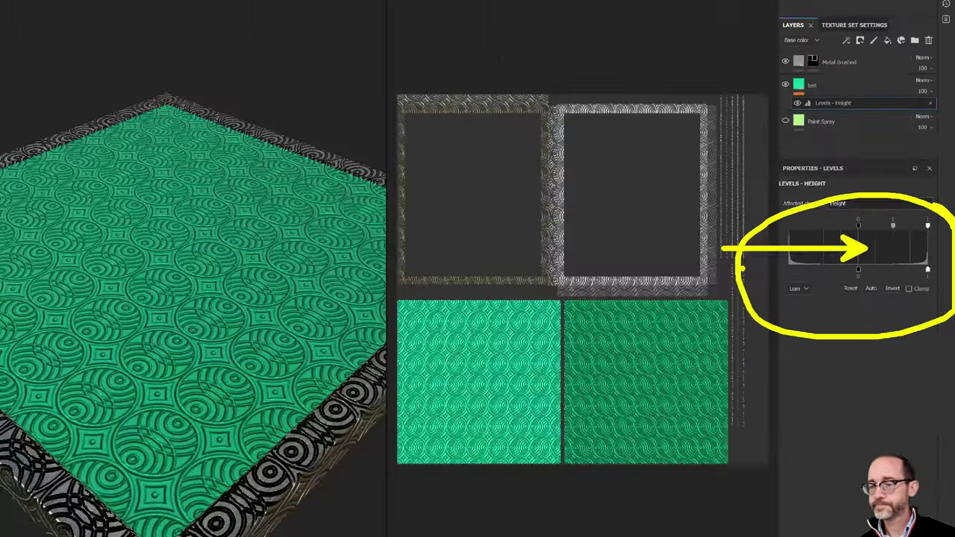
key("Escape")
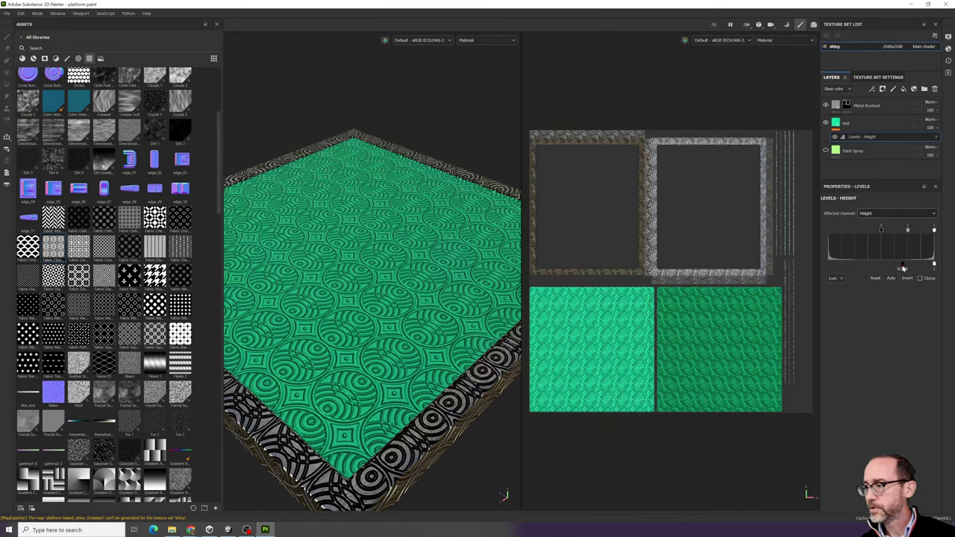
- Try flattening the height relief by bringing the Levels output black and white points together slightly below 0.5, and inspect the slab
left_click_drag(934, 265, 904, 266)
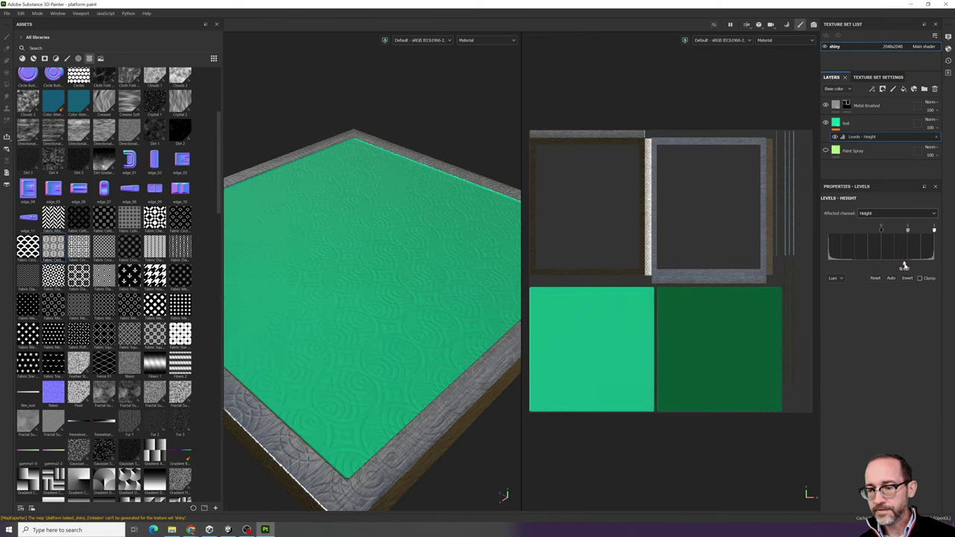
left_click_drag(326, 310, 179, 336, "alt")
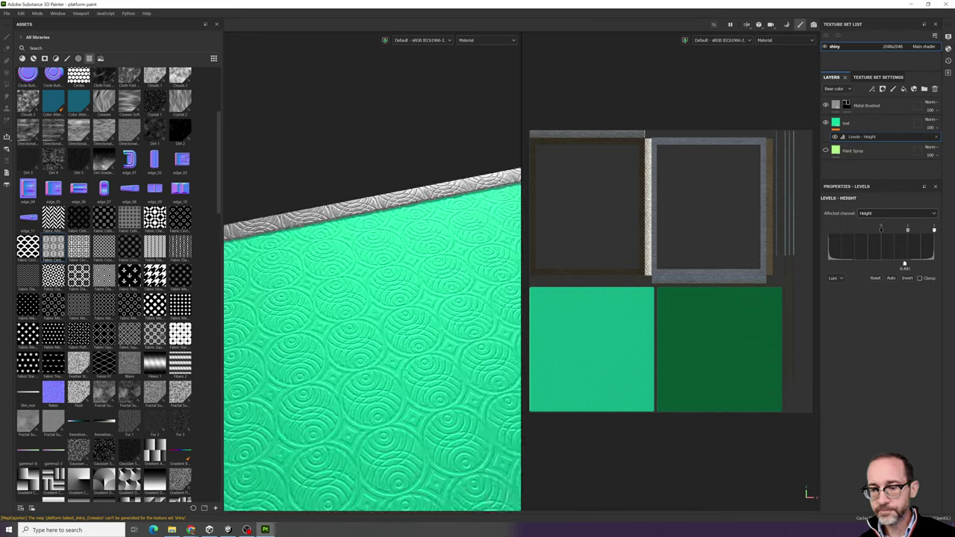
left_click_drag(246, 328, 448, 313, "alt")
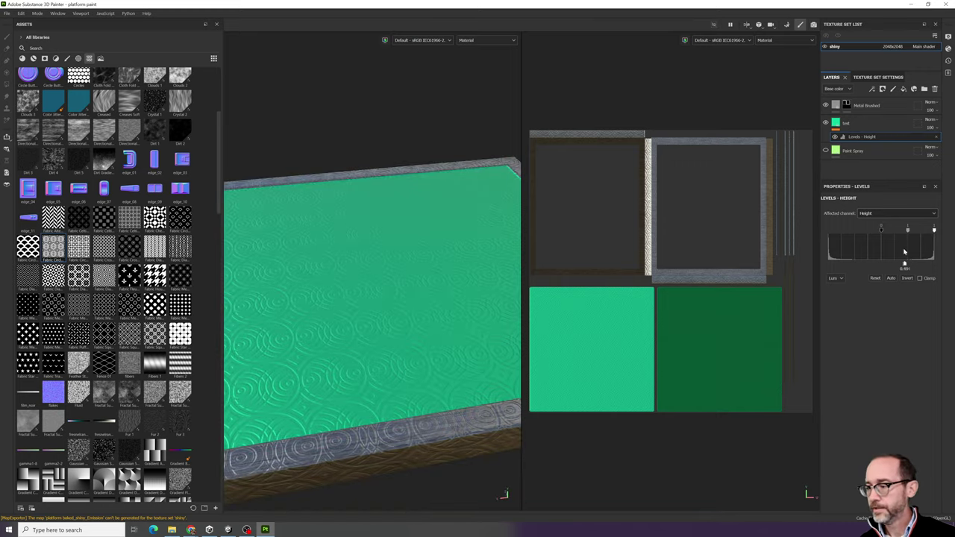
- Move the height Levels output black point back to about 0, with the white point at 1, and view the slab's relief
left_click_drag(904, 266, 881, 269)
left_click_drag(320, 314, 390, 302, "alt")
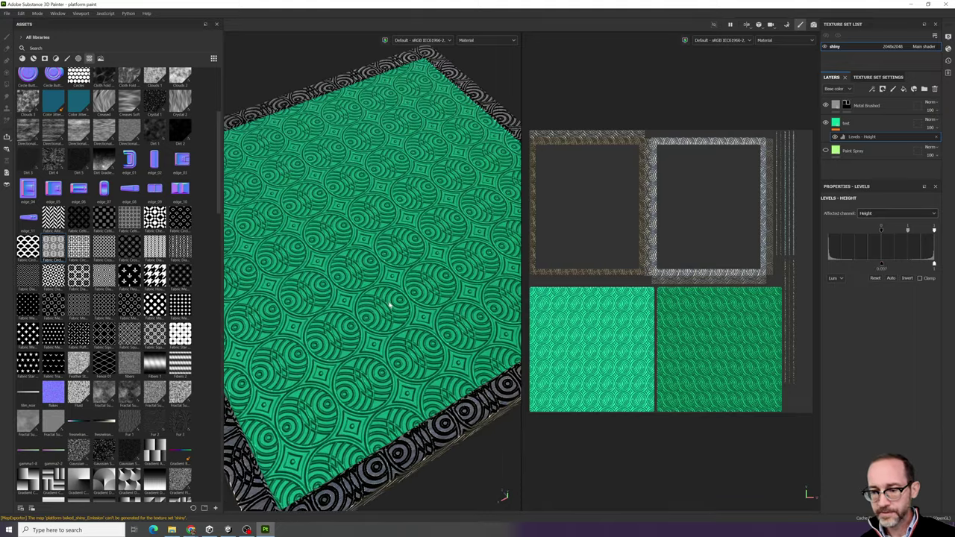
key("ctrl+1")
left_click(377, 306)
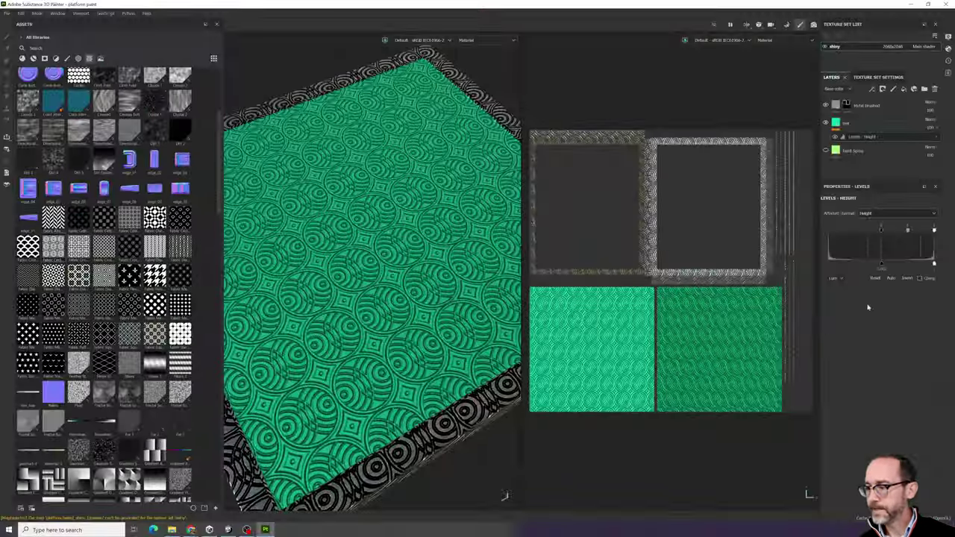
- Bring the height Levels output points close together at about 0.466 and inspect the slab's softened relief
mouse_move(882, 267)
left_mouse_down()
mouse_move(919, 266)
mouse_move(904, 267)
left_mouse_up()
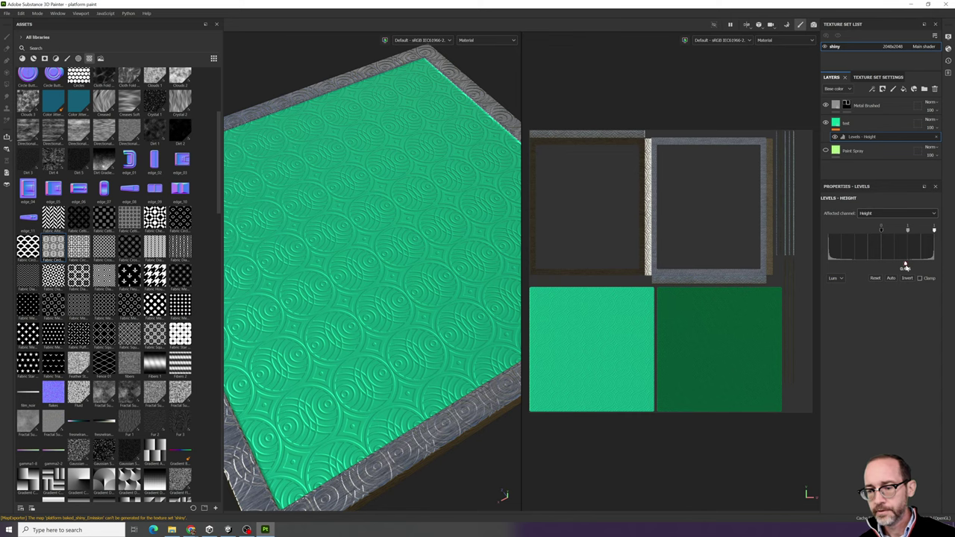
left_click_drag(331, 348, 292, 343, "alt")
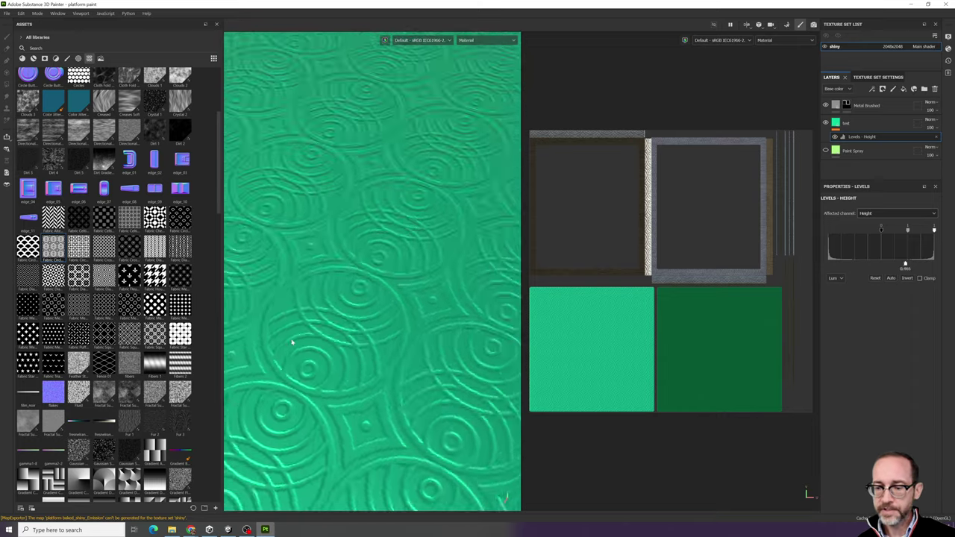
scroll(320, 331, "down", 5)
left_click_drag(406, 326, 493, 298, "alt")
scroll(363, 343, "up", 3)
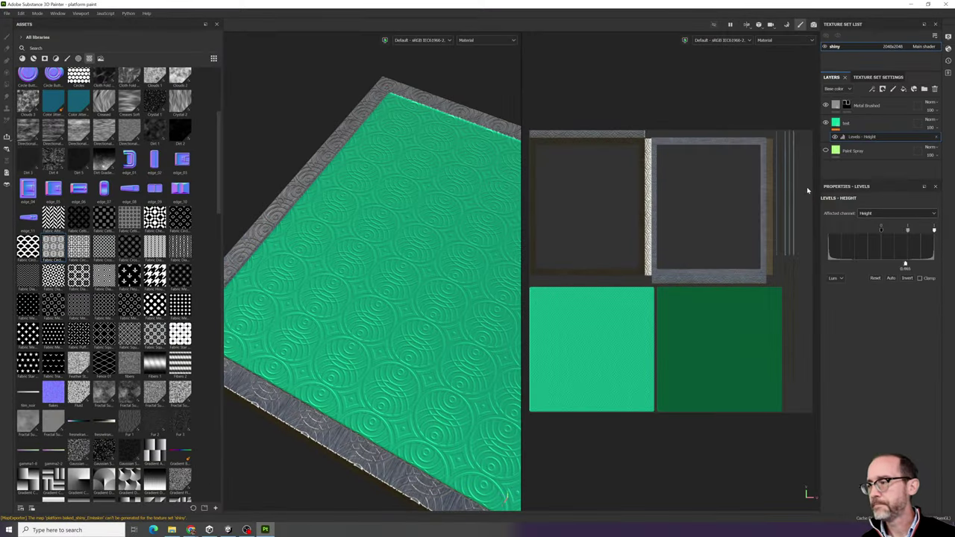
- Select the test layer and switch the layer stack's displayed channel to Height
left_click(861, 123)
left_click(839, 89)
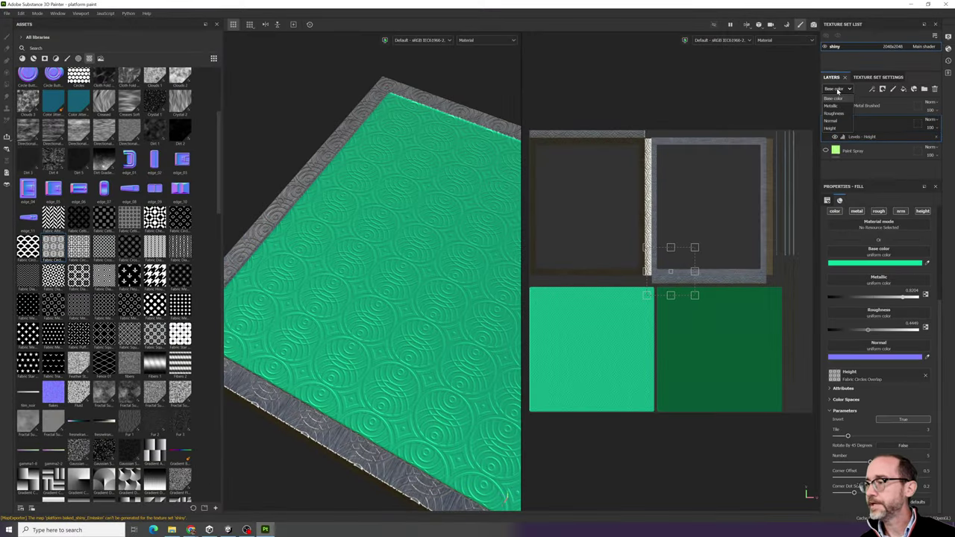
left_click(830, 128)
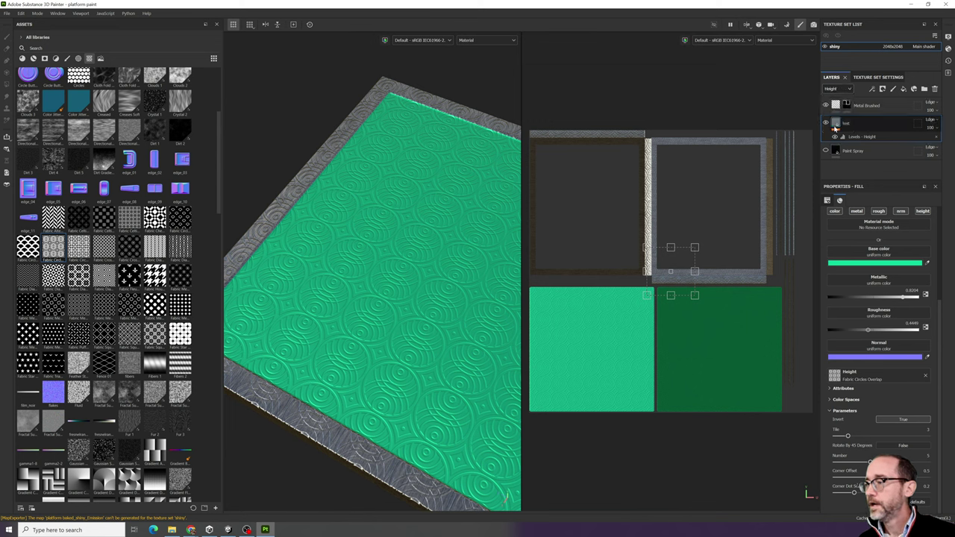
mouse_move(838, 128)
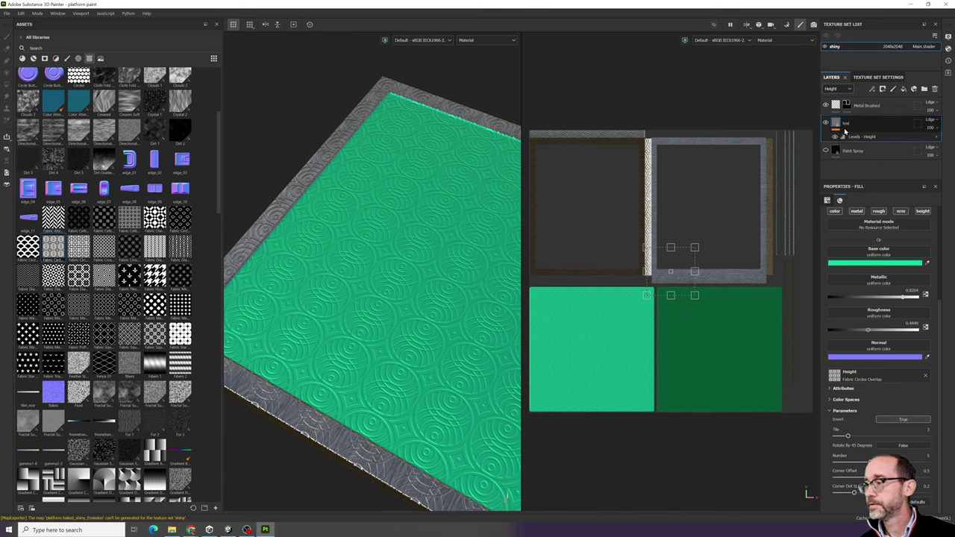
- Try Replace as the height blending mode of the Metal Brushed layer
left_click(871, 108)
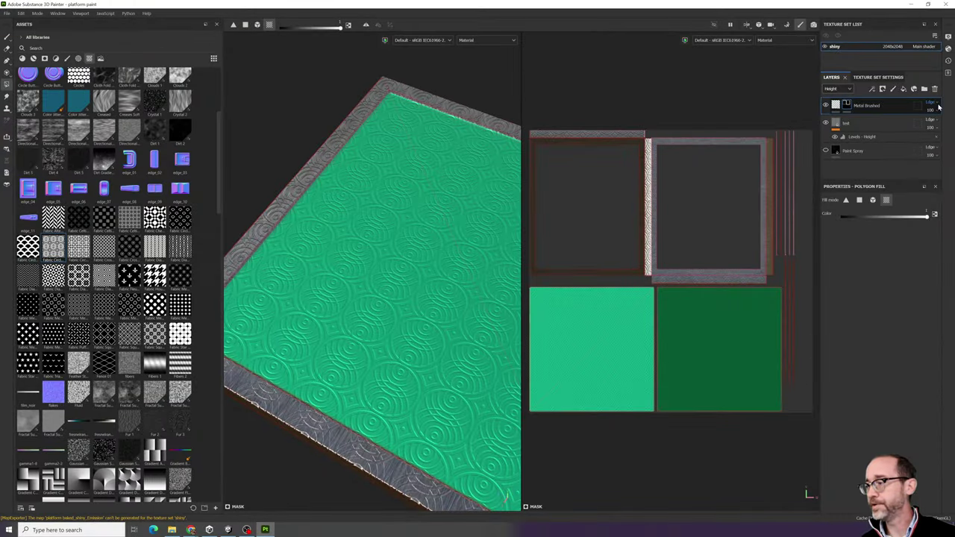
left_click(928, 105)
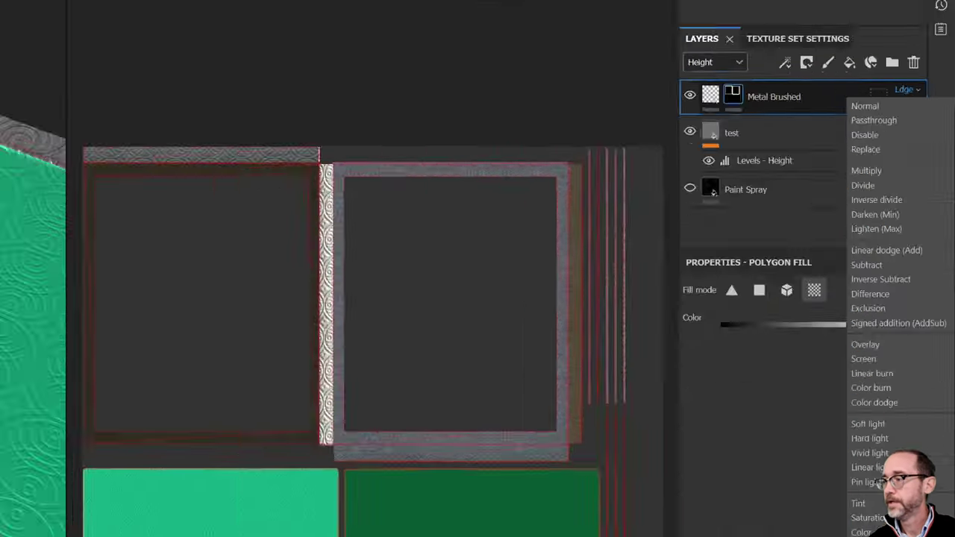
left_click(822, 391)
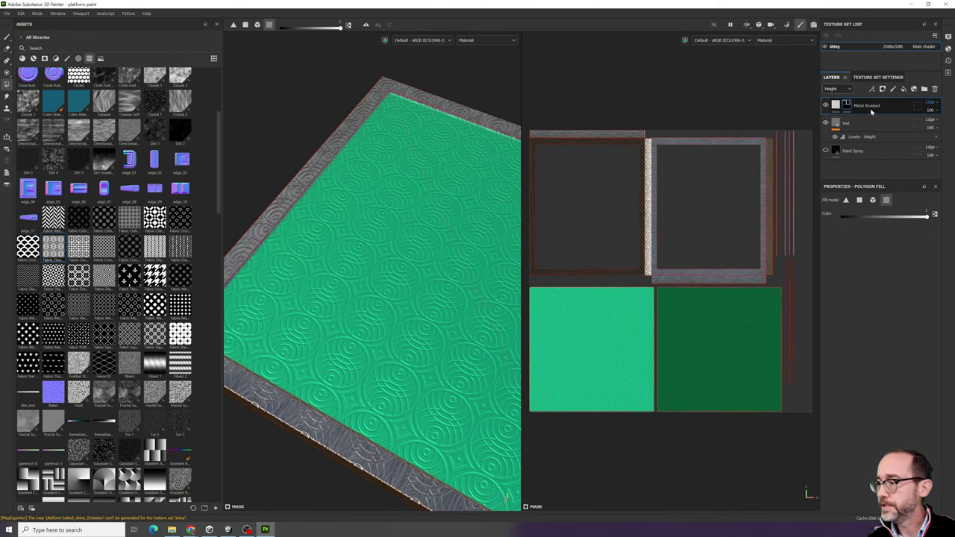
left_click(933, 104)
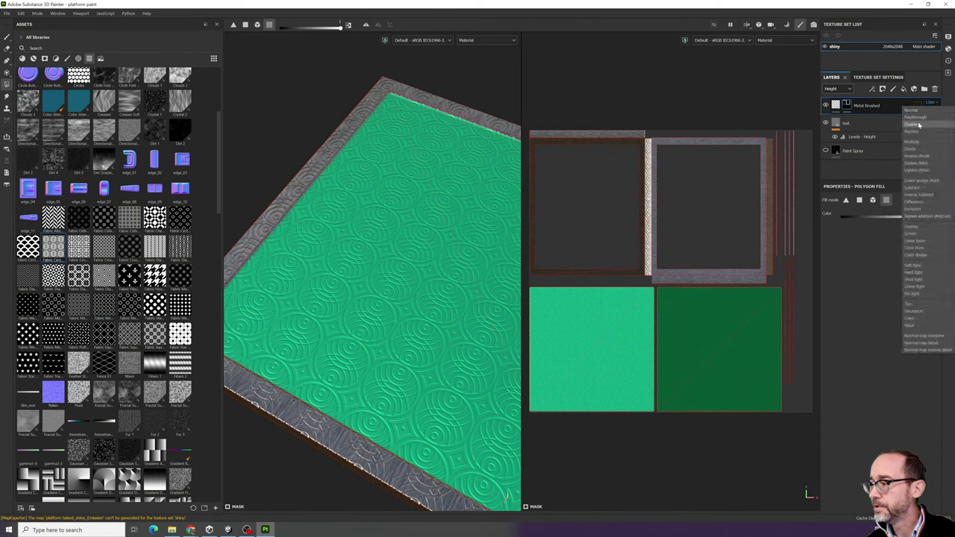
left_click(915, 132)
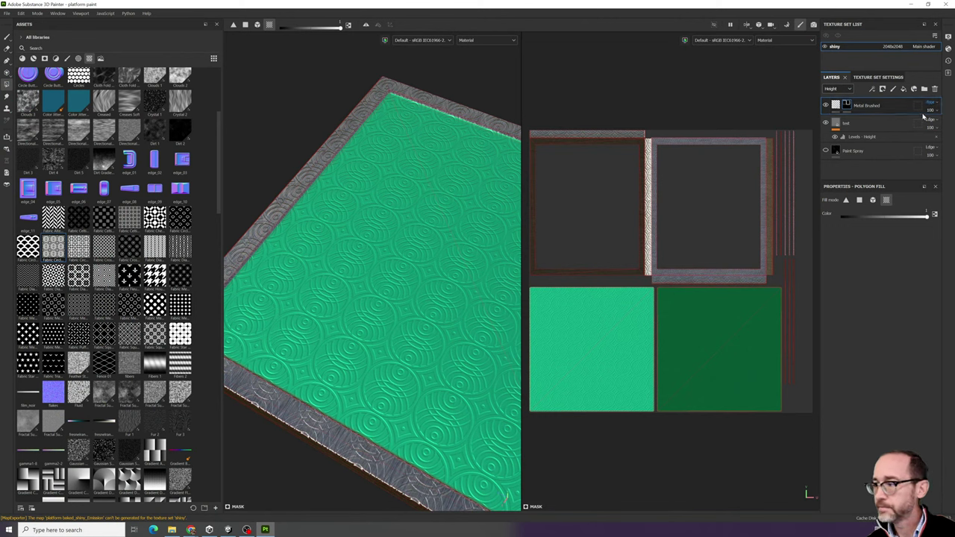
- Try the Disable and Passthrough height blending modes on the Metal Brushed layer
left_click(939, 105)
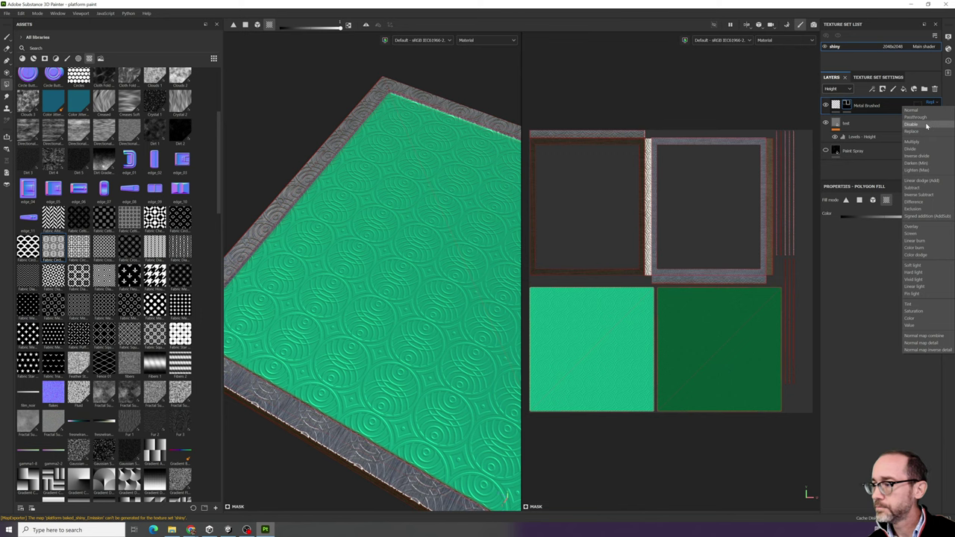
left_click(928, 119)
left_click(936, 104)
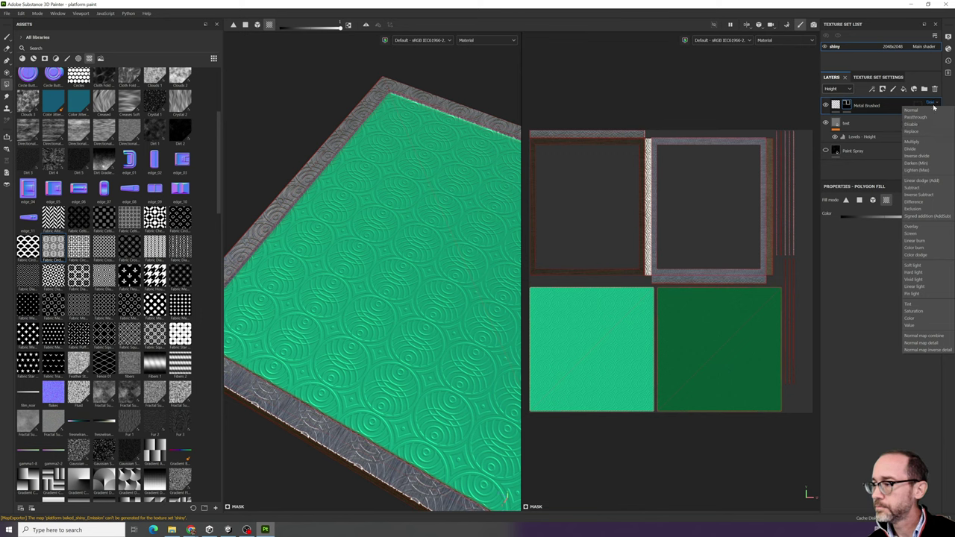
left_click(928, 119)
left_click(936, 105)
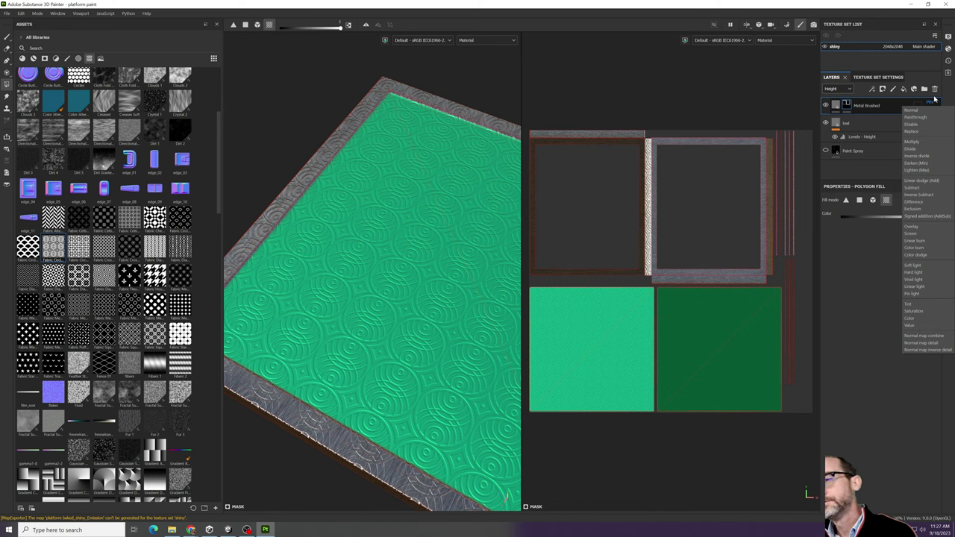
- Set the Metal Brushed fill layer's height blending mode to Replace and inspect the rim from several angles
left_click(870, 107)
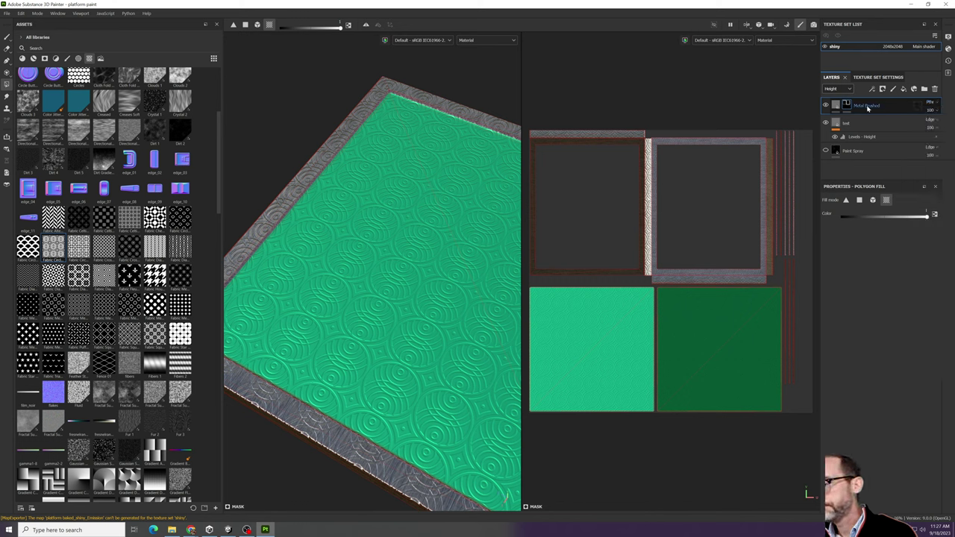
left_click(835, 106)
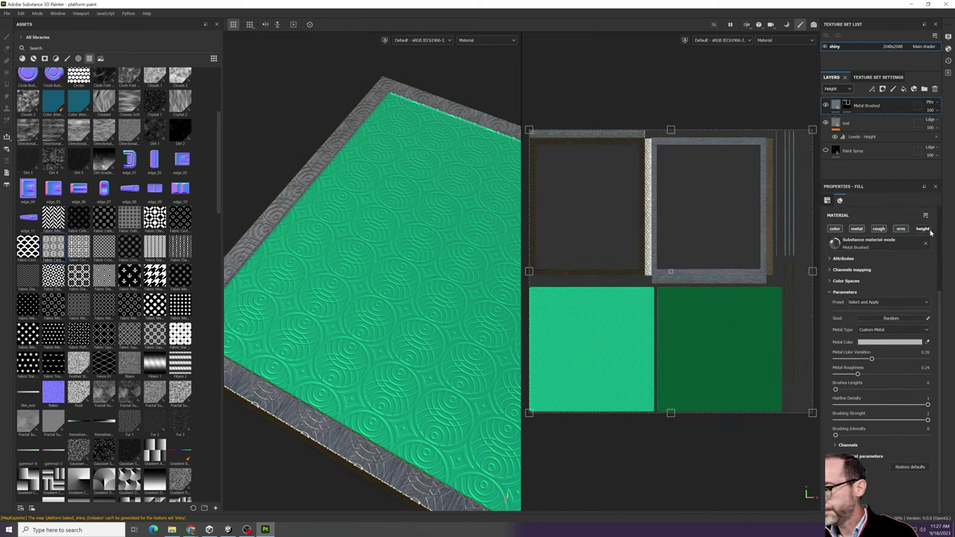
left_click(931, 105)
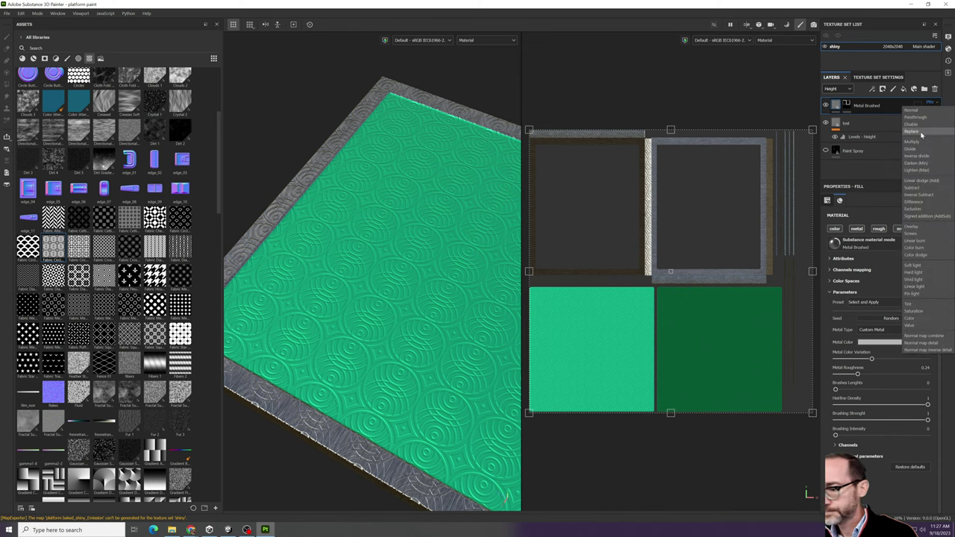
left_click(921, 133)
left_click_drag(448, 189, 303, 319, "alt")
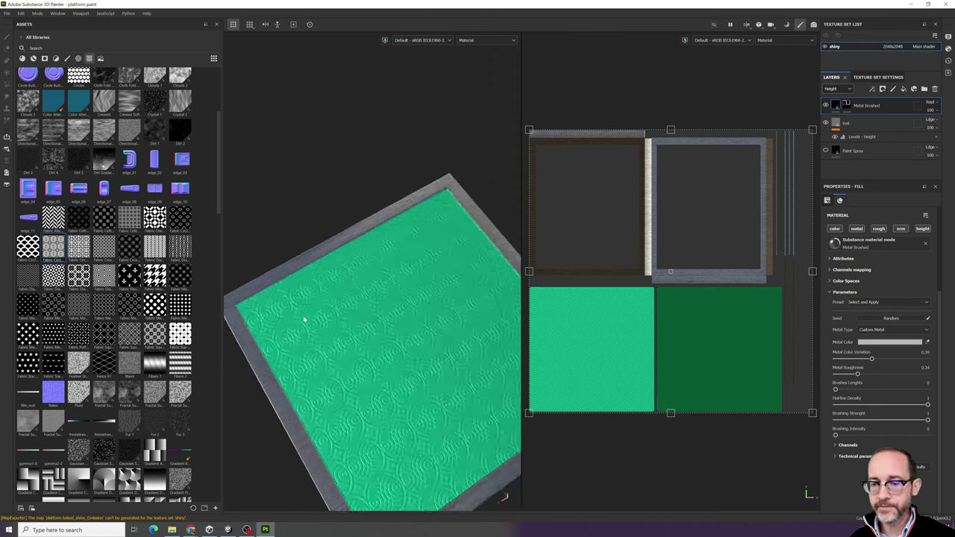
scroll(306, 328, "up", 8)
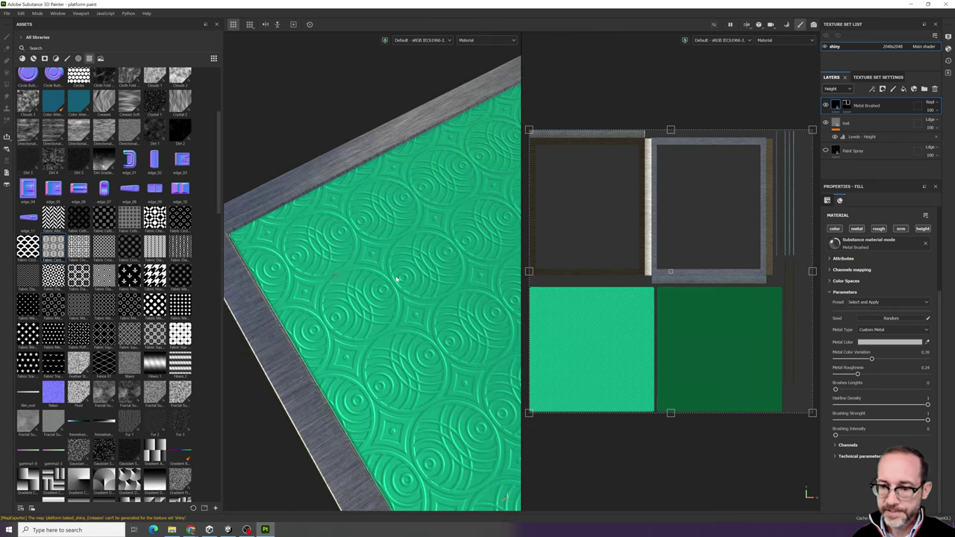
left_click_drag(396, 279, 308, 304, "alt")
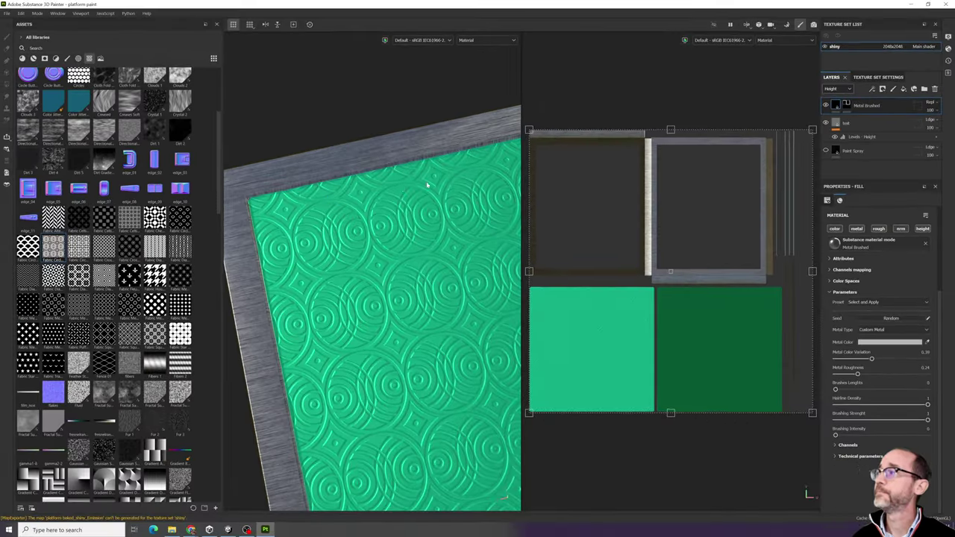
mouse_move(538, 132)
left_mouse_down("alt")
mouse_move(559, 90)
mouse_move(564, 101)
left_mouse_up("alt")
left_click_drag(442, 170, 371, 261, "alt")
- Select the test layer and examine which sources feed its Metallic, Roughness and Height channels
left_click(850, 124)
key("ctrl+1")
left_click(852, 412)
mouse_move(859, 371)
left_mouse_down()
mouse_move(844, 379)
mouse_move(833, 355)
left_mouse_up()
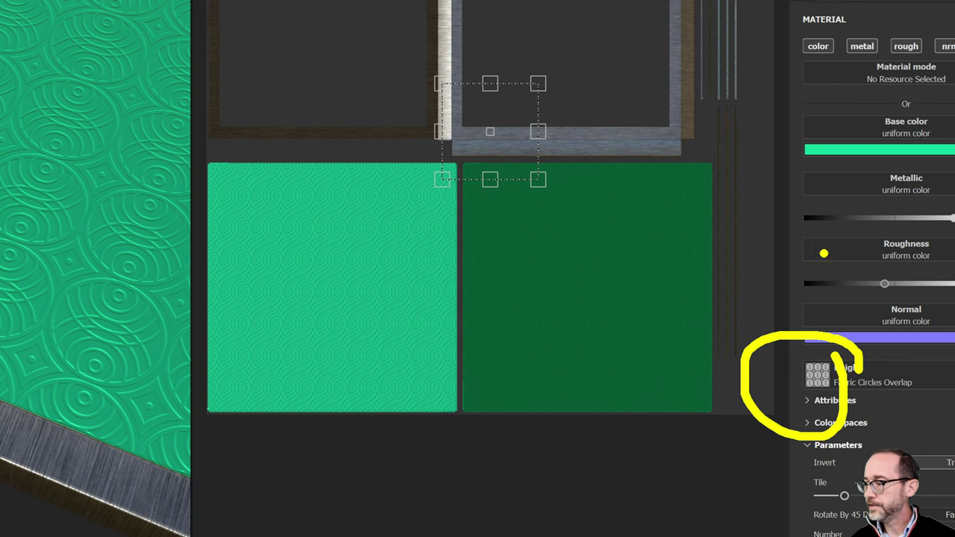
left_click_drag(811, 373, 712, 334)
left_click_drag(807, 253, 729, 245)
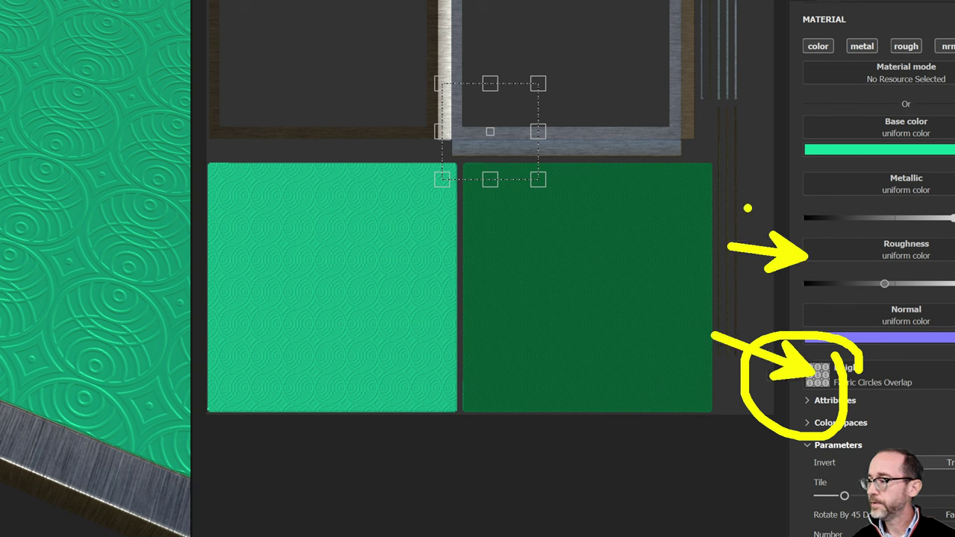
left_click_drag(797, 182, 451, 182)
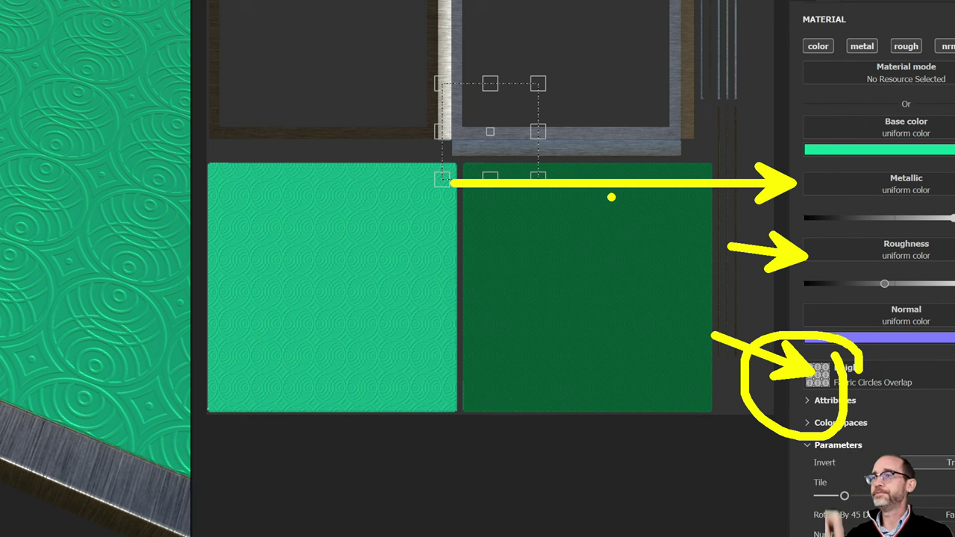
key("Escape")
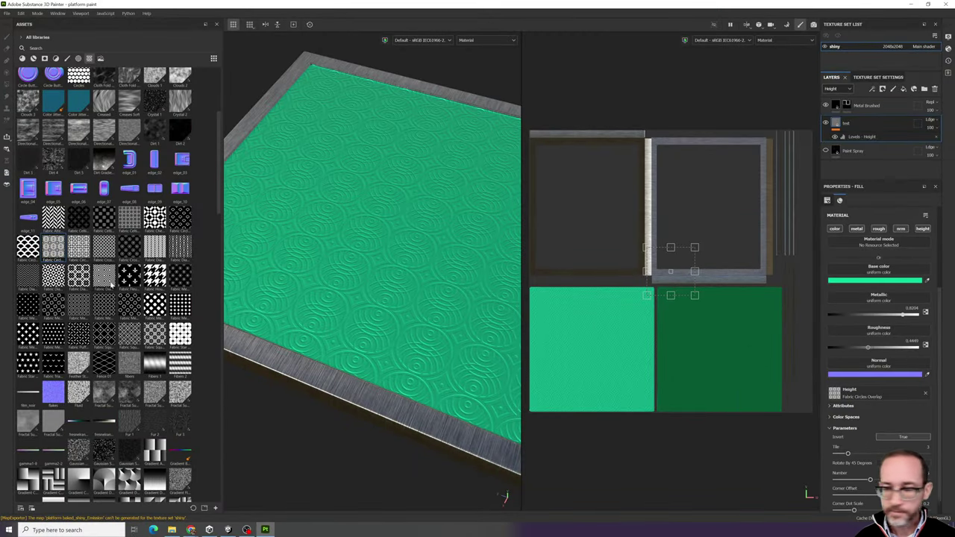
- Search the assets for "fabric", assign Fabric Circles Overlap to the test layer's Roughness channel, and view the slab up close
mouse_move(129, 250)
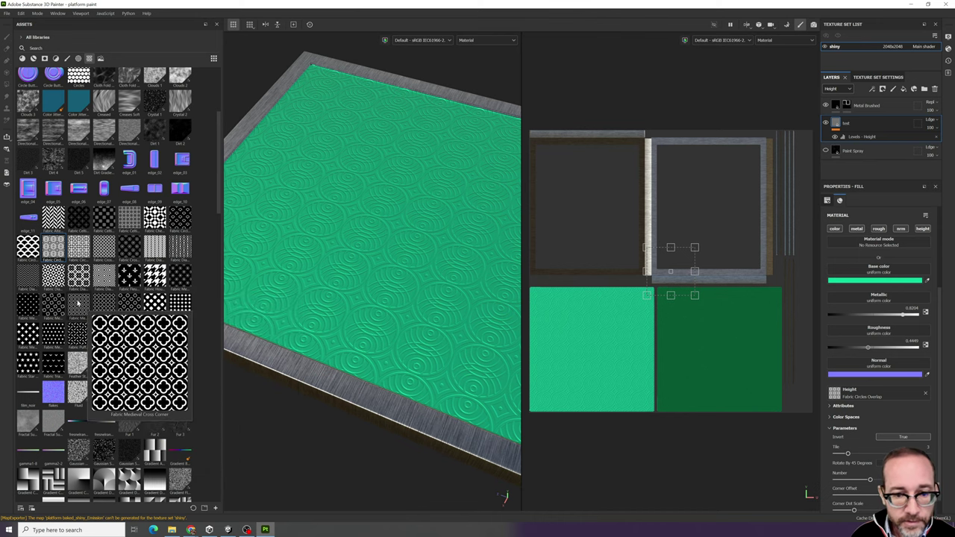
scroll(76, 301, "up", 2)
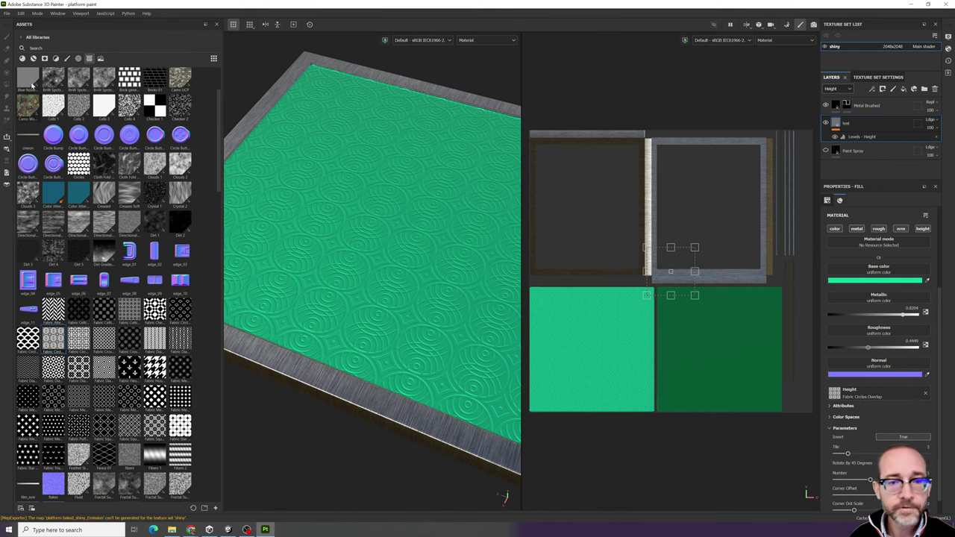
type("fabric")
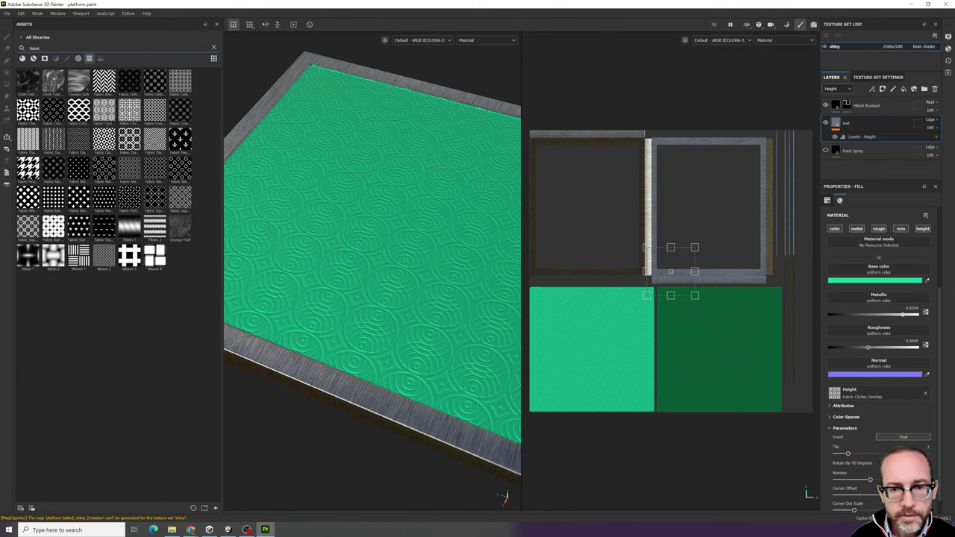
left_click_drag(107, 118, 882, 334)
left_click_drag(367, 309, 321, 227, "alt")
scroll(283, 301, "up", 3)
left_click_drag(242, 228, 268, 222, "alt")
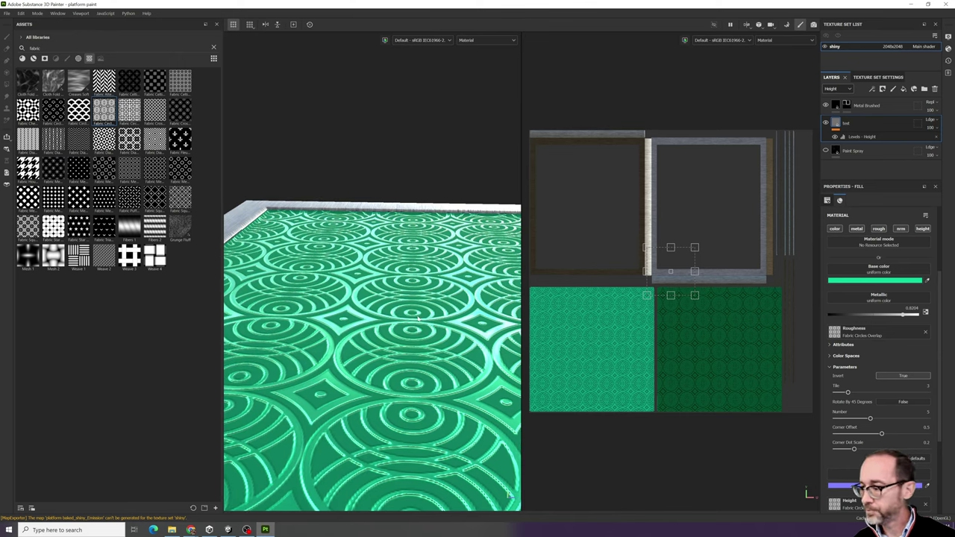
- Examine the roughness texture's attributes and how the slab reflects light from different view and lighting angles
left_click(843, 345)
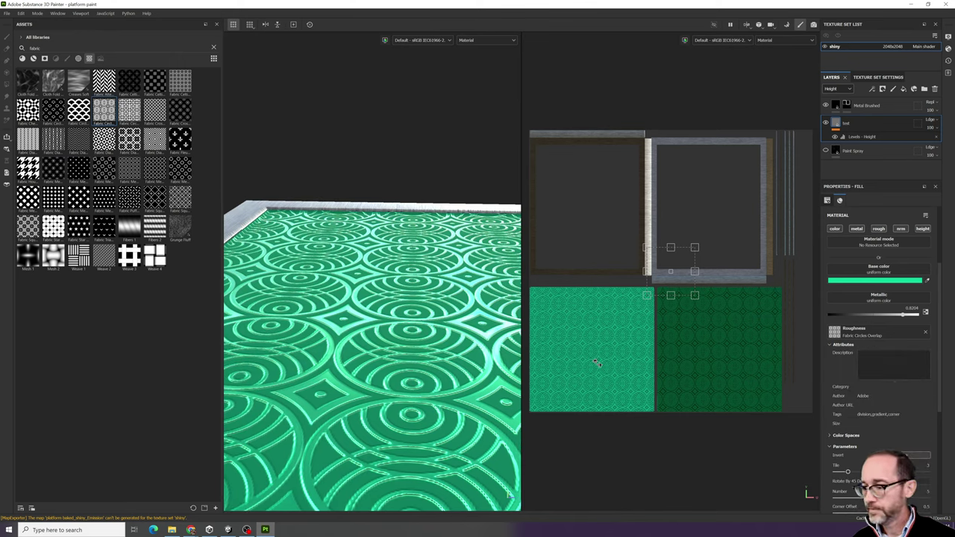
scroll(407, 375, "down", 5)
left_click_drag(407, 375, 422, 432, "alt")
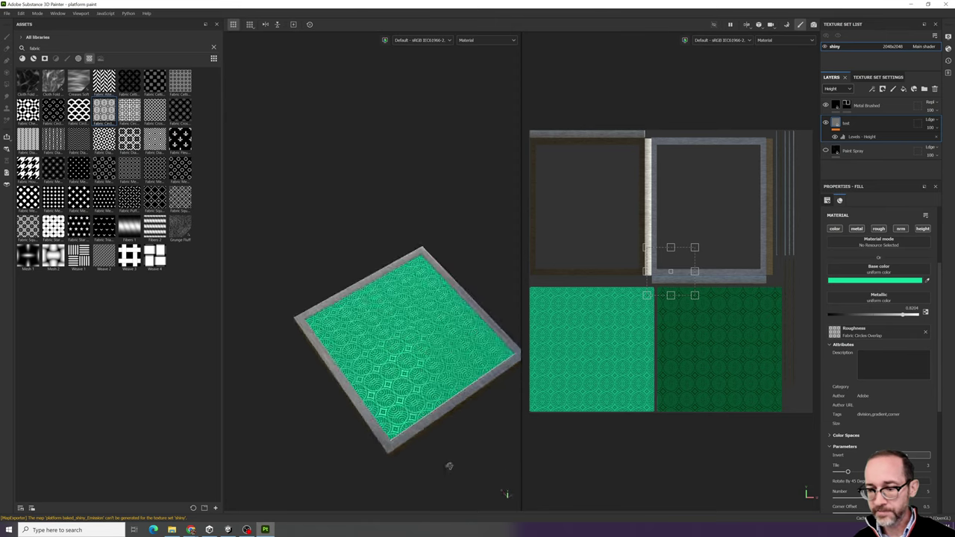
left_click_drag(469, 460, 346, 297, "alt")
scroll(430, 443, "up", 4)
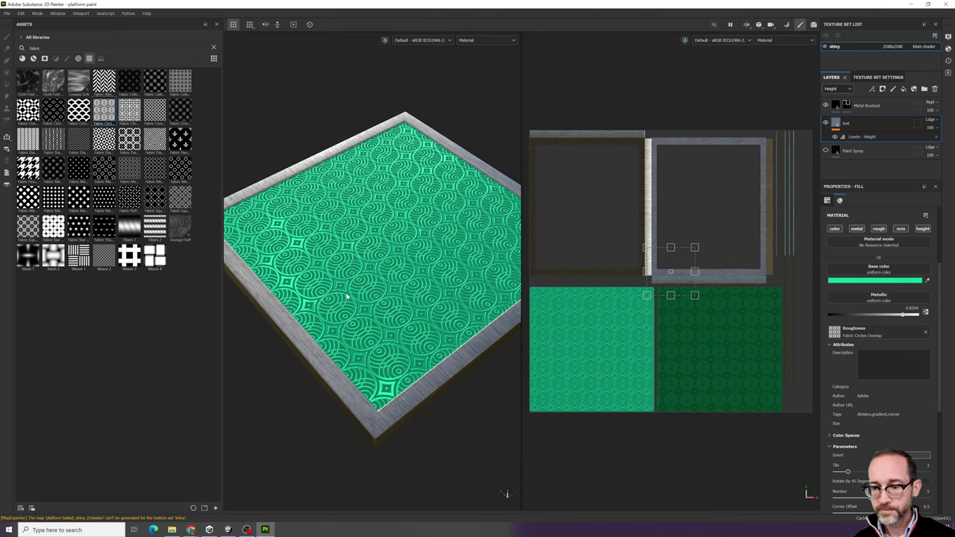
right_click_drag(351, 290, 361, 290, "shift")
left_click_drag(361, 290, 366, 272, "alt")
right_click_drag(366, 272, 378, 281, "shift")
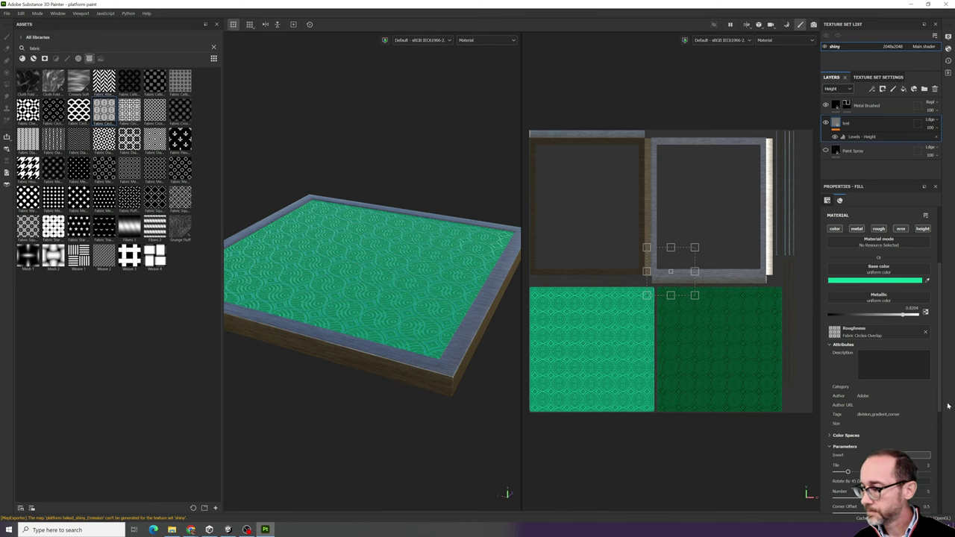
left_click(830, 346)
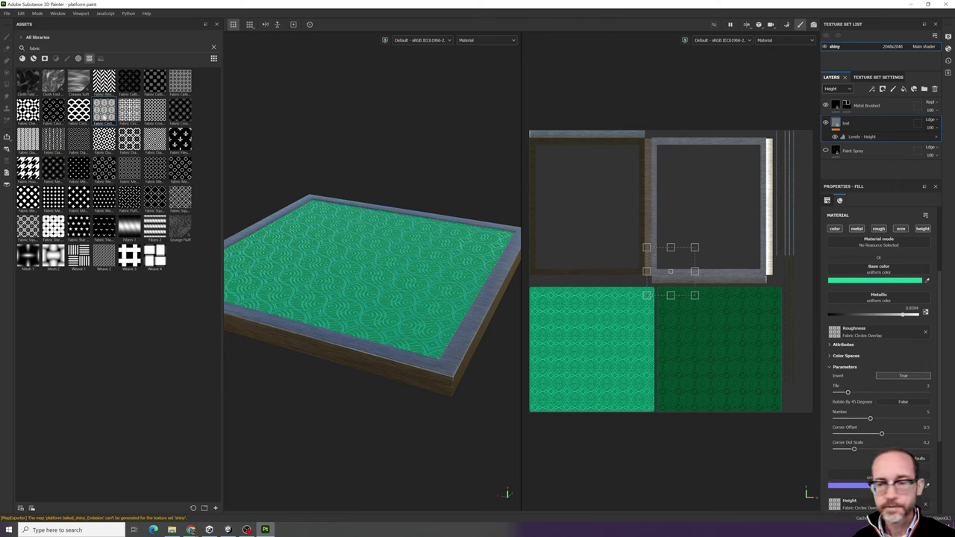
- Assign Fabric Circles Overlap to the test layer's Metallic channel and inspect the pattern under different lighting
left_click_drag(104, 113, 860, 300)
left_click_drag(377, 272, 355, 310, "alt")
right_click_drag(332, 290, 367, 290, "shift")
left_click_drag(354, 325, 332, 319, "alt")
right_click_drag(306, 329, 346, 296, "shift")
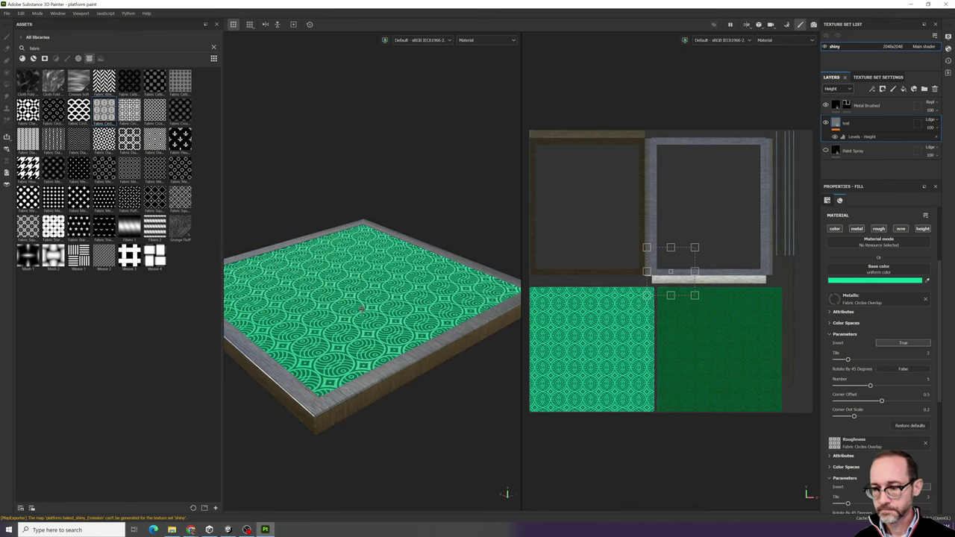
left_click_drag(362, 309, 444, 322, "alt")
scroll(403, 318, "down", 3)
scroll(398, 318, "up", 4)
middle_click_drag(437, 469, 464, 453, "alt")
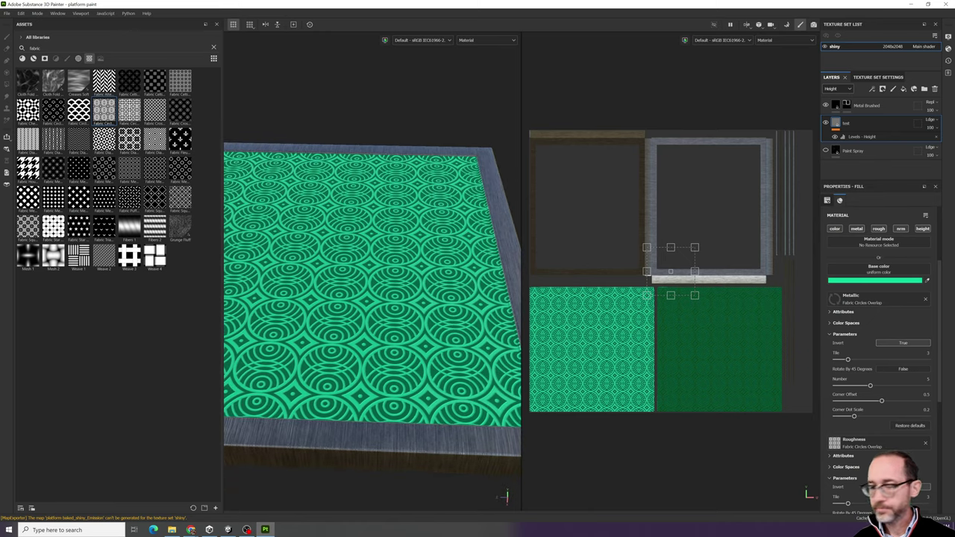
- Save the project and view the whole patterned slab
left_click(6, 14)
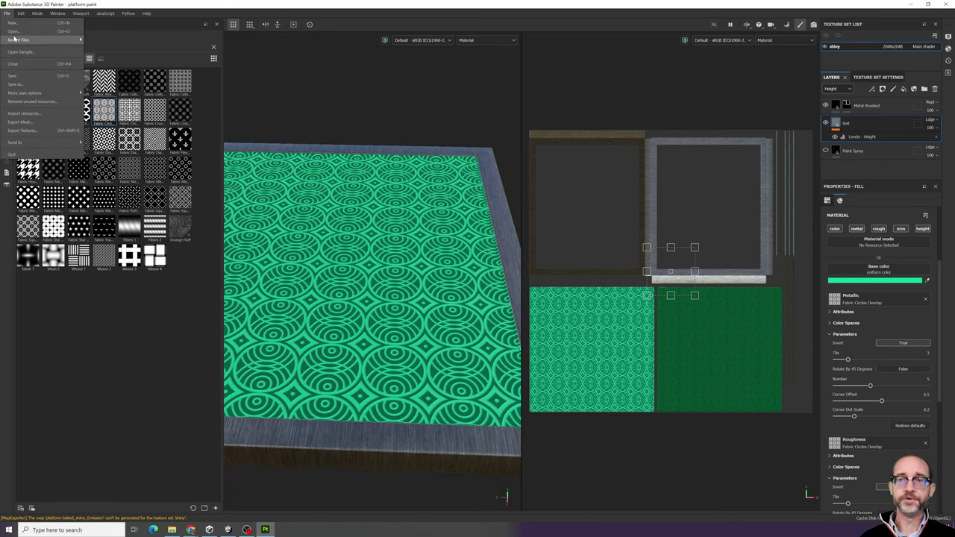
mouse_move(14, 39)
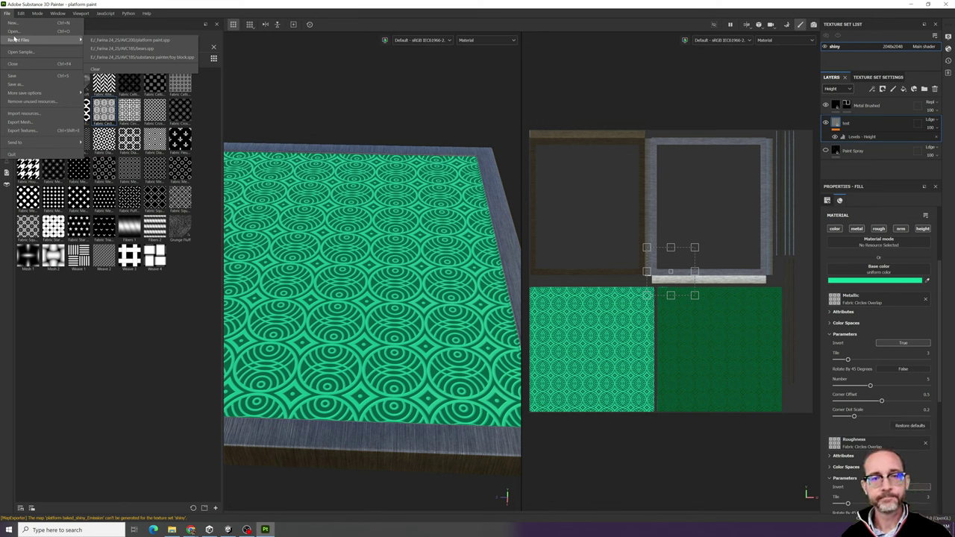
left_click(345, 96)
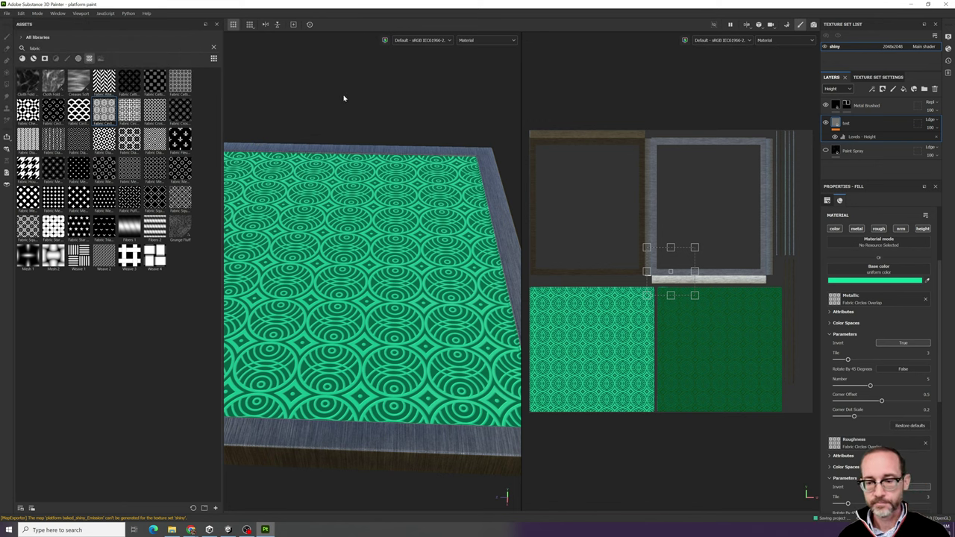
left_click_drag(423, 281, 397, 292, "alt")
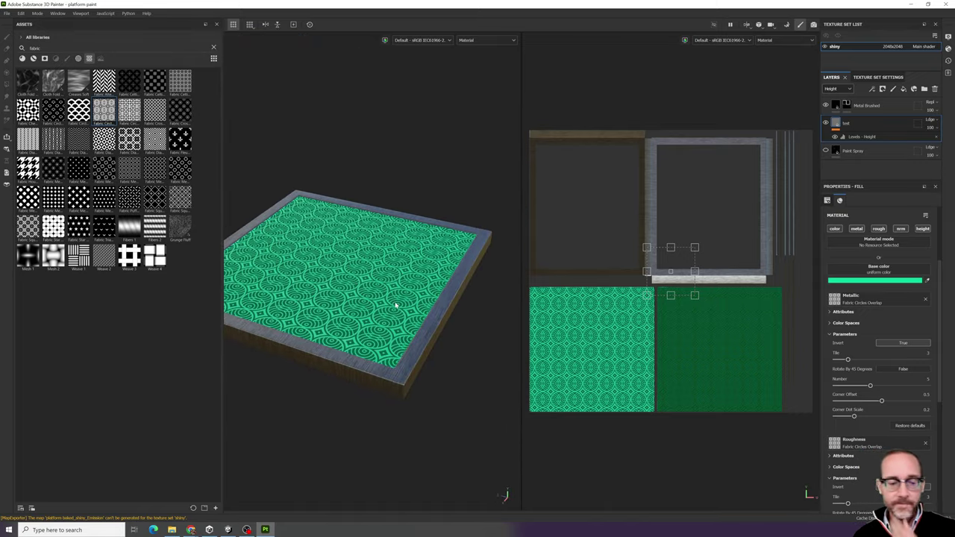